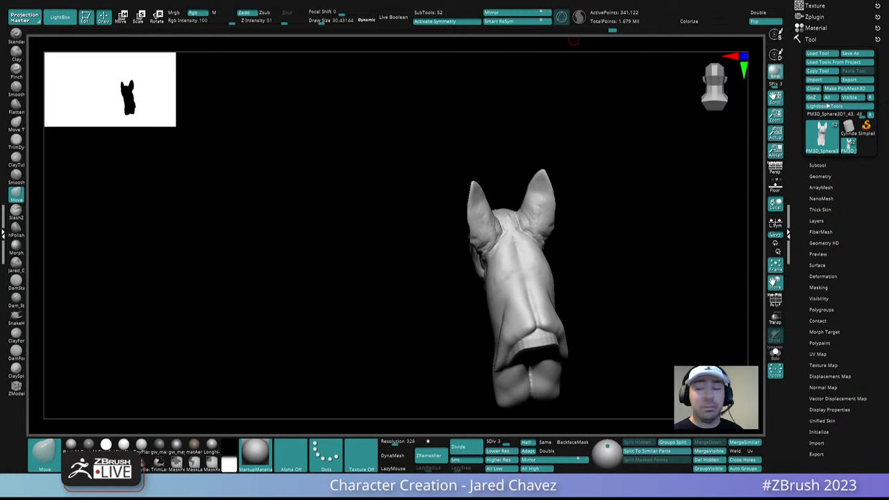
- Load the earlier Dog_04.ztl sculpt and compare its head, ears and neck with the current dog bust
{"action": "left_click_drag", "start_coordinate": [579, 291], "coordinate": [604, 286]}
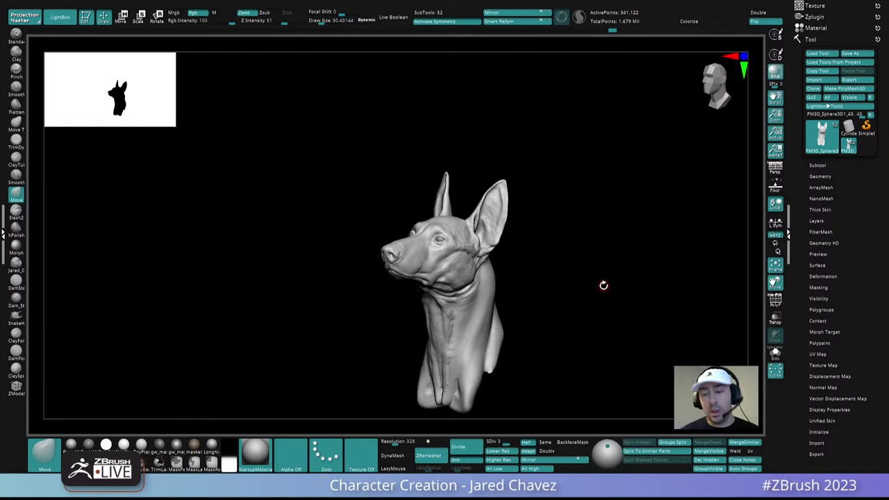
{"action": "mouse_move", "coordinate": [603, 284]}
{"action": "left_mouse_down"}
{"action": "mouse_move", "coordinate": [555, 308]}
{"action": "mouse_move", "coordinate": [583, 327]}
{"action": "mouse_move", "coordinate": [532, 318]}
{"action": "mouse_move", "coordinate": [500, 260]}
{"action": "mouse_move", "coordinate": [473, 276]}
{"action": "left_mouse_up"}
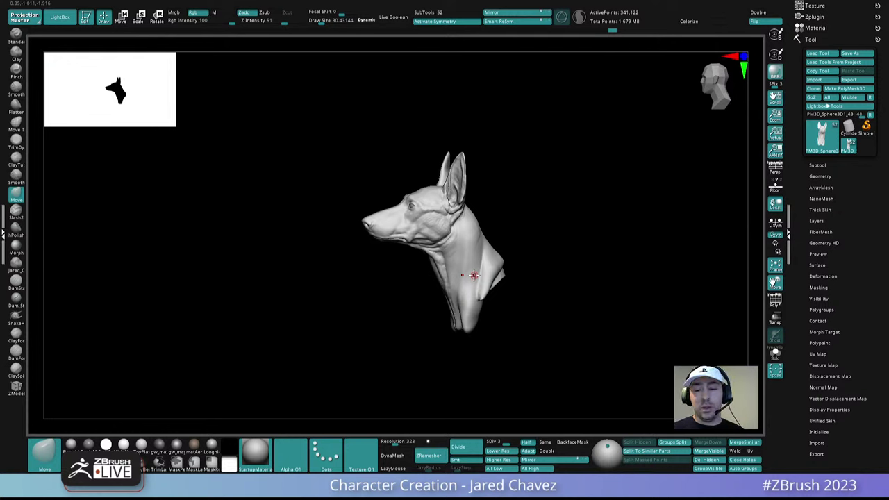
{"action": "mouse_move", "coordinate": [473, 275]}
{"action": "left_mouse_down"}
{"action": "mouse_move", "coordinate": [503, 264]}
{"action": "mouse_move", "coordinate": [486, 292]}
{"action": "mouse_move", "coordinate": [588, 286]}
{"action": "mouse_move", "coordinate": [507, 292]}
{"action": "mouse_move", "coordinate": [513, 300]}
{"action": "mouse_move", "coordinate": [521, 299]}
{"action": "mouse_move", "coordinate": [480, 288]}
{"action": "left_mouse_up"}
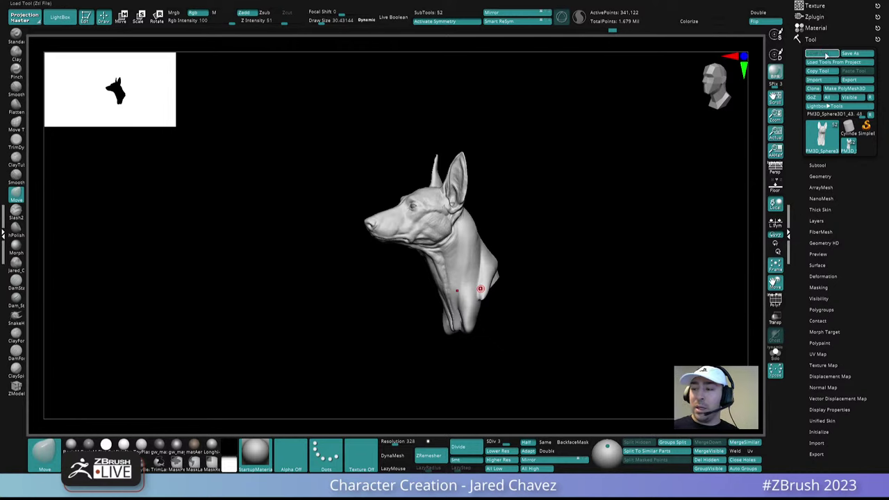
{"action": "left_click", "coordinate": [827, 54]}
{"action": "left_click", "coordinate": [349, 247]}
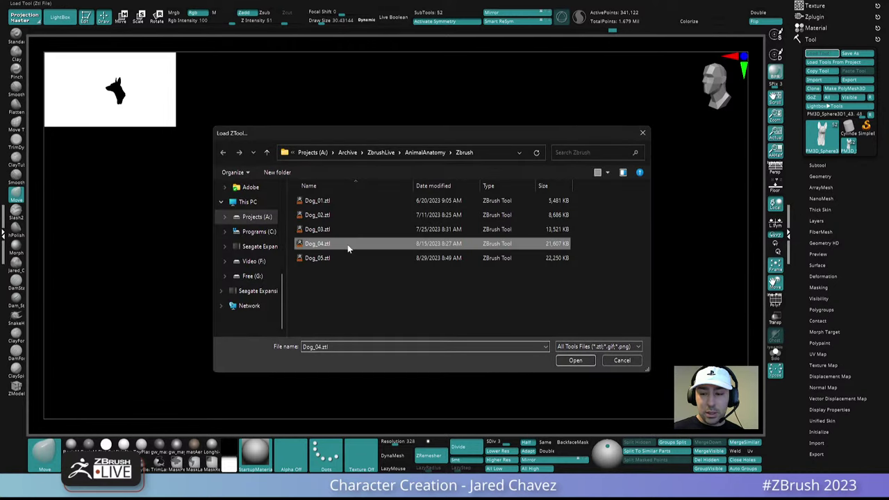
{"action": "left_click", "coordinate": [576, 360]}
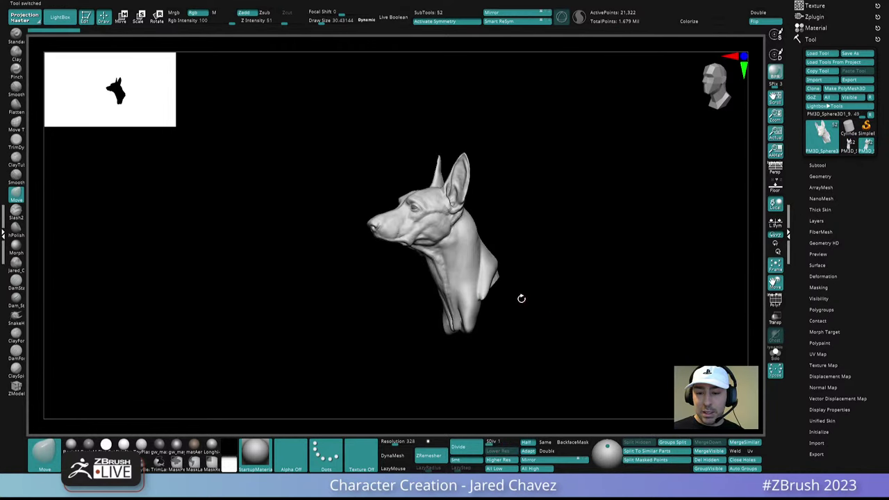
{"action": "left_click_drag", "start_coordinate": [521, 300], "coordinate": [545, 293]}
{"action": "left_click_drag", "start_coordinate": [487, 250], "coordinate": [502, 296]}
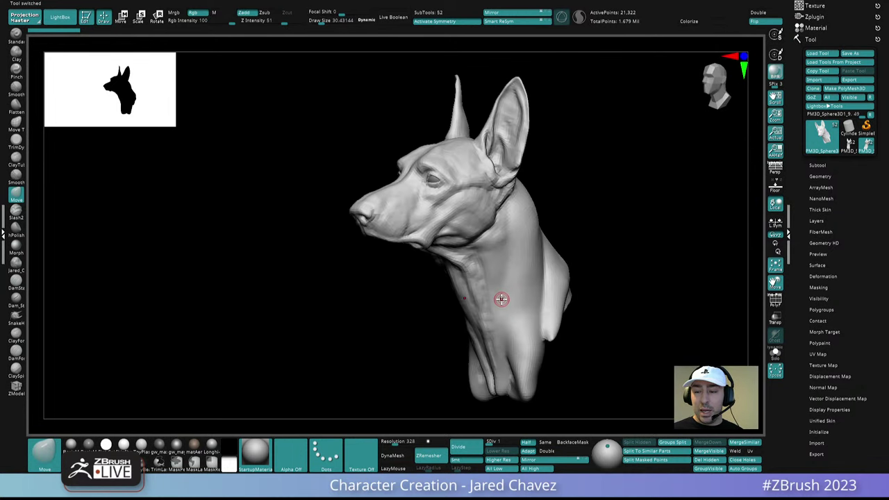
{"action": "mouse_move", "coordinate": [501, 299]}
{"action": "right_mouse_down"}
{"action": "mouse_move", "coordinate": [534, 287]}
{"action": "mouse_move", "coordinate": [501, 308]}
{"action": "right_mouse_up"}
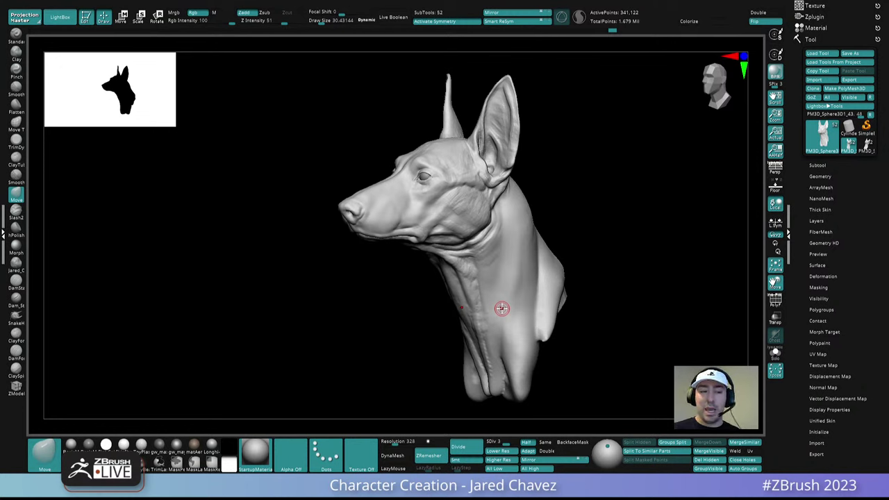
- Sculpt the inner surface of the dog's ears with the ClayForms brush, building up form toward the ear tip
{"action": "right_click_drag", "start_coordinate": [484, 186], "coordinate": [489, 223], "text": "alt"}
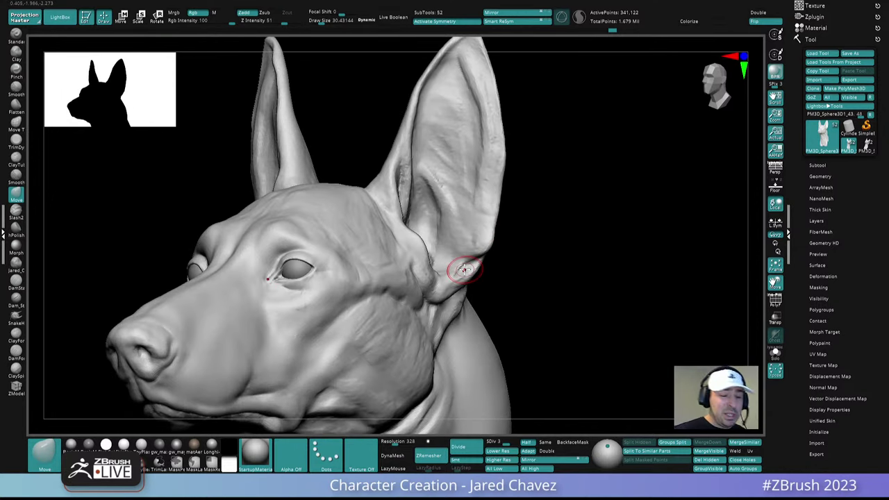
{"action": "left_click", "coordinate": [16, 332]}
{"action": "mouse_move", "coordinate": [389, 278]}
{"action": "right_mouse_down"}
{"action": "mouse_move", "coordinate": [445, 207]}
{"action": "mouse_move", "coordinate": [449, 232]}
{"action": "mouse_move", "coordinate": [471, 248]}
{"action": "mouse_move", "coordinate": [463, 246]}
{"action": "mouse_move", "coordinate": [530, 267]}
{"action": "right_mouse_up"}
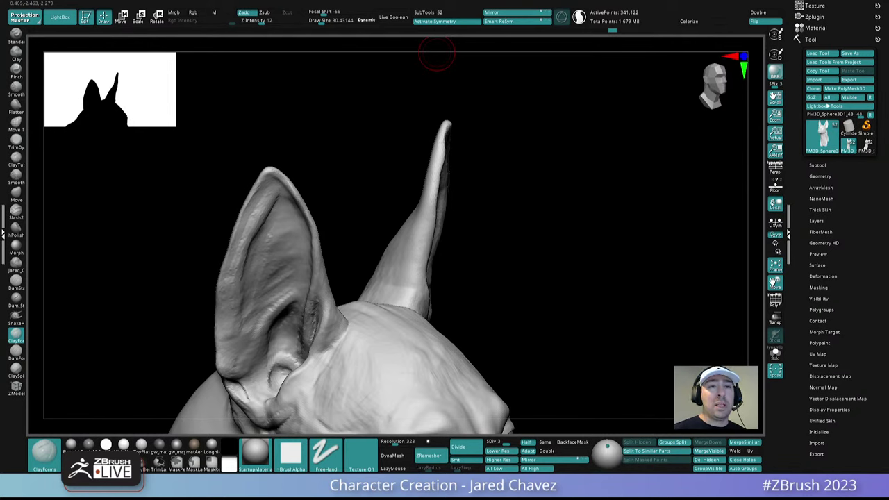
{"action": "mouse_move", "coordinate": [432, 49]}
{"action": "right_mouse_down"}
{"action": "mouse_move", "coordinate": [504, 234]}
{"action": "mouse_move", "coordinate": [479, 264]}
{"action": "mouse_move", "coordinate": [450, 277]}
{"action": "right_mouse_up"}
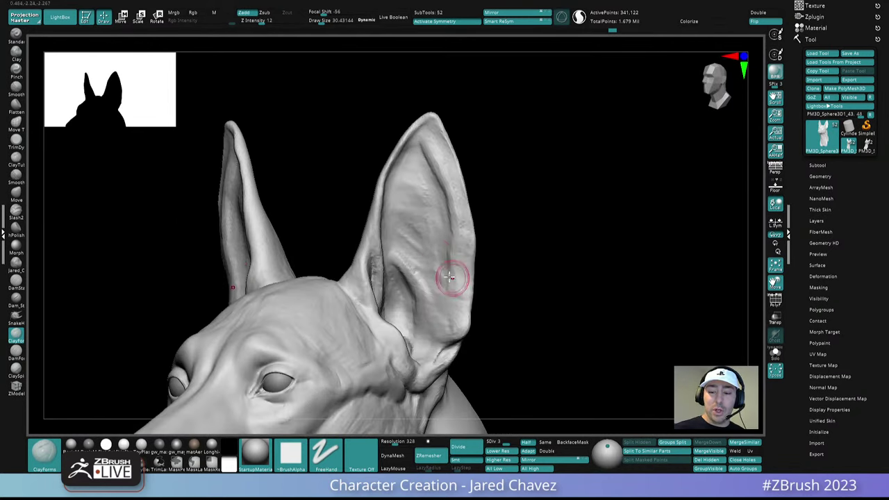
{"action": "right_click_drag", "start_coordinate": [425, 237], "coordinate": [409, 206], "text": "alt"}
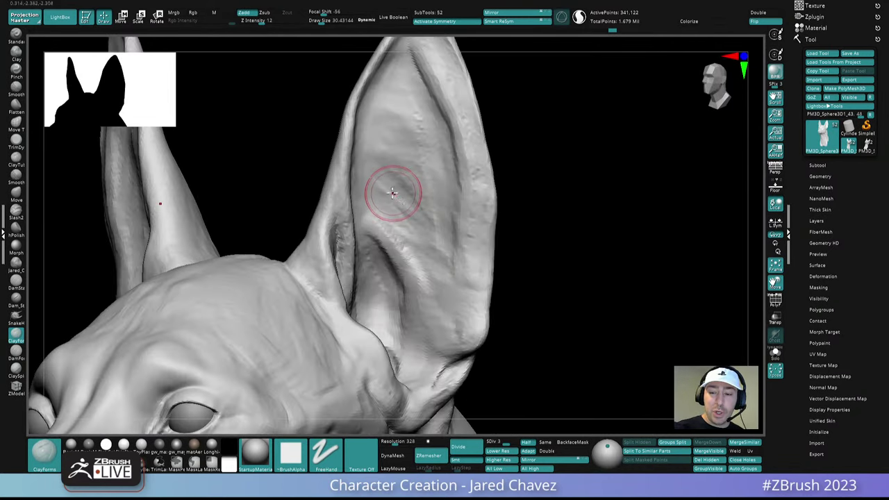
{"action": "mouse_move", "coordinate": [393, 193]}
{"action": "left_mouse_down"}
{"action": "mouse_move", "coordinate": [425, 234]}
{"action": "mouse_move", "coordinate": [377, 212]}
{"action": "mouse_move", "coordinate": [445, 245]}
{"action": "mouse_move", "coordinate": [404, 164]}
{"action": "left_mouse_up"}
{"action": "mouse_move", "coordinate": [435, 199]}
{"action": "right_mouse_down", "text": "ctrl"}
{"action": "mouse_move", "coordinate": [421, 178]}
{"action": "mouse_move", "coordinate": [449, 192]}
{"action": "right_mouse_up", "text": "ctrl"}
{"action": "right_click_drag", "start_coordinate": [449, 191], "coordinate": [440, 153]}
{"action": "mouse_move", "coordinate": [437, 147]}
{"action": "left_mouse_down"}
{"action": "mouse_move", "coordinate": [425, 172]}
{"action": "mouse_move", "coordinate": [421, 151]}
{"action": "left_mouse_up"}
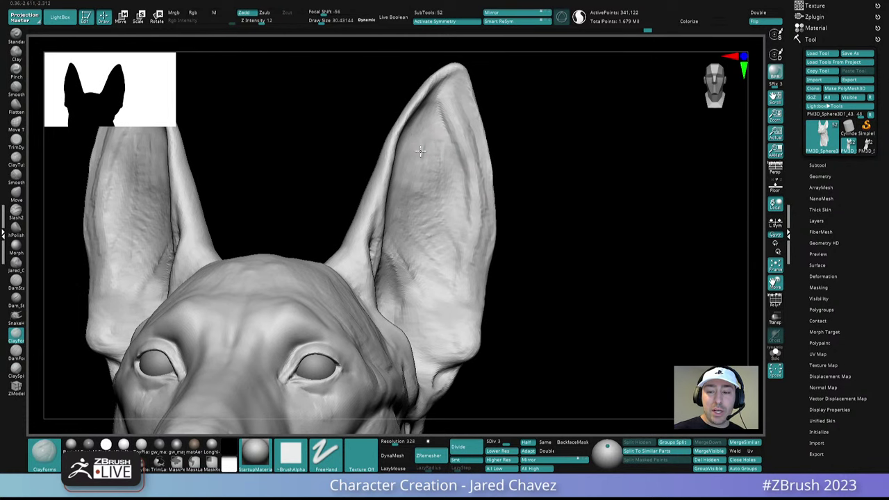
{"action": "right_click_drag", "start_coordinate": [422, 152], "coordinate": [431, 228]}
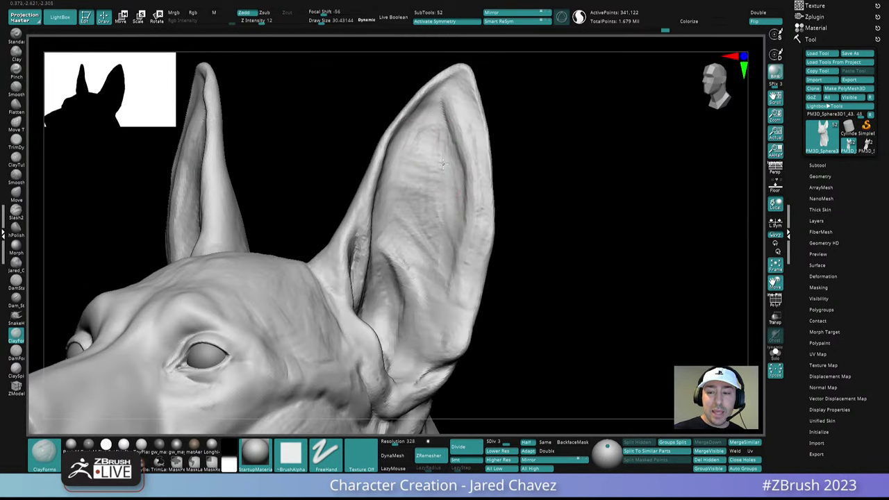
{"action": "left_click_drag", "start_coordinate": [443, 163], "coordinate": [448, 182]}
{"action": "right_click_drag", "start_coordinate": [447, 182], "coordinate": [432, 197]}
- Smooth the clay strokes across the inner surface of the ears from the tip down to the middle
{"action": "mouse_move", "coordinate": [439, 145]}
{"action": "right_mouse_down", "text": "ctrl"}
{"action": "mouse_move", "coordinate": [423, 218]}
{"action": "mouse_move", "coordinate": [435, 233]}
{"action": "right_mouse_up", "text": "ctrl"}
{"action": "mouse_move", "coordinate": [435, 232]}
{"action": "left_mouse_down", "text": "shift"}
{"action": "mouse_move", "coordinate": [430, 243]}
{"action": "mouse_move", "coordinate": [416, 184]}
{"action": "left_mouse_up", "text": "shift"}
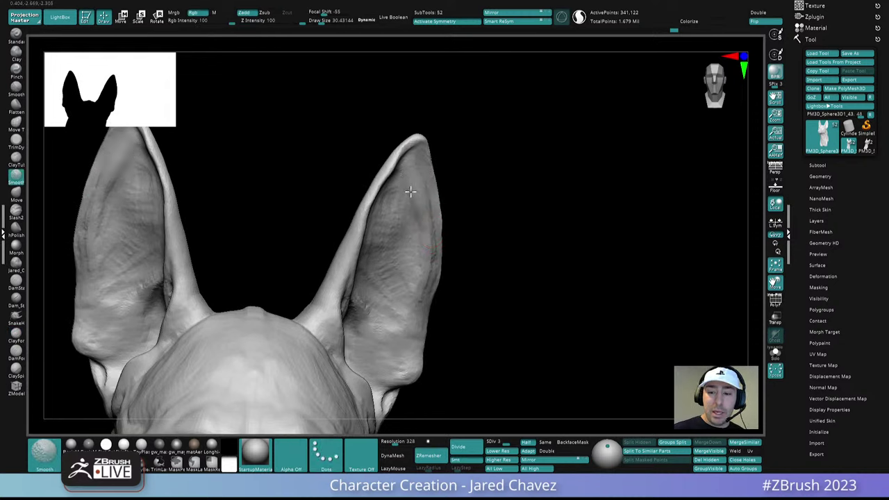
{"action": "right_click_drag", "start_coordinate": [398, 223], "coordinate": [387, 199]}
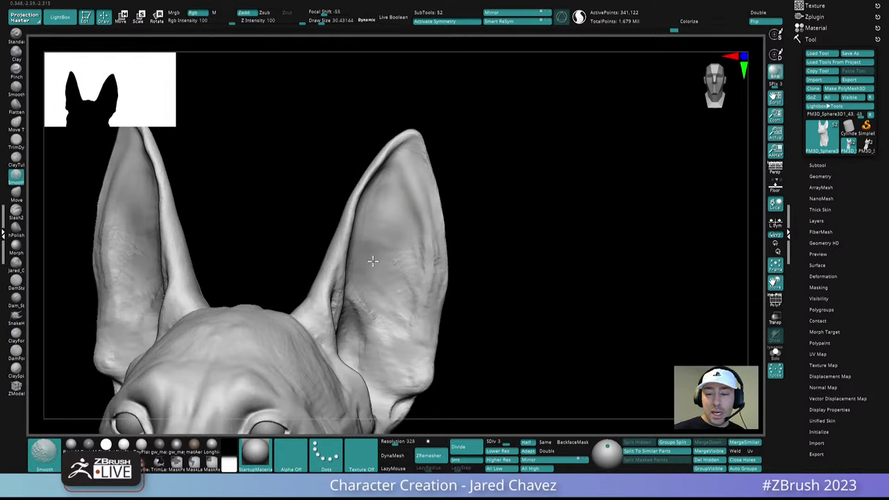
{"action": "left_click_drag", "start_coordinate": [373, 261], "coordinate": [392, 268], "text": "shift"}
{"action": "mouse_move", "coordinate": [401, 264]}
{"action": "right_mouse_down", "text": "ctrl"}
{"action": "mouse_move", "coordinate": [433, 287]}
{"action": "mouse_move", "coordinate": [434, 305]}
{"action": "right_mouse_up", "text": "ctrl"}
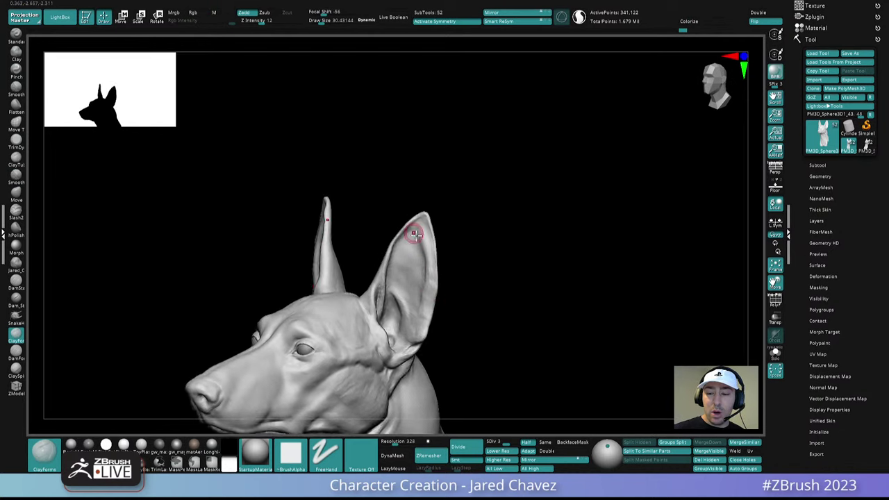
- Build up the outer edge on the back of the ears with ClayForms, lowering the mesh to subdivision level 2
{"action": "mouse_move", "coordinate": [414, 234]}
{"action": "right_mouse_down"}
{"action": "mouse_move", "coordinate": [419, 250]}
{"action": "mouse_move", "coordinate": [457, 270]}
{"action": "mouse_move", "coordinate": [439, 262]}
{"action": "mouse_move", "coordinate": [433, 153]}
{"action": "right_mouse_up"}
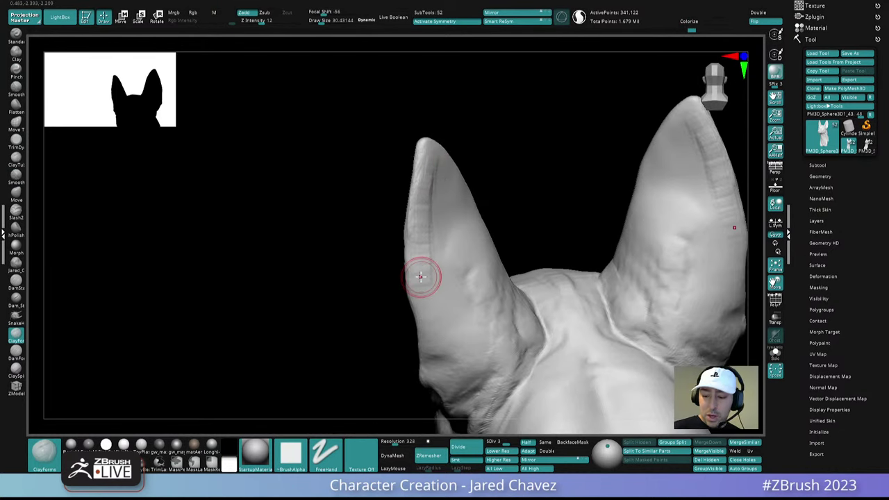
{"action": "key", "text": "shift+d"}
{"action": "right_click_drag", "start_coordinate": [500, 307], "coordinate": [525, 347]}
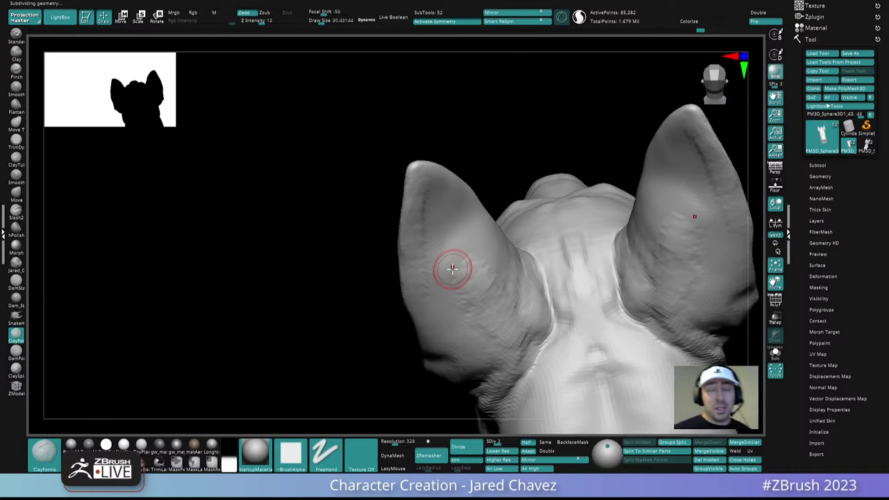
{"action": "mouse_move", "coordinate": [450, 218]}
{"action": "left_mouse_down"}
{"action": "mouse_move", "coordinate": [440, 228]}
{"action": "mouse_move", "coordinate": [436, 214]}
{"action": "left_mouse_up"}
- Enable BackfaceMask, reduce the draw size to about 12 and sculpt the outer inner-facing rim of the ears
{"action": "mouse_move", "coordinate": [435, 218]}
{"action": "right_mouse_down"}
{"action": "mouse_move", "coordinate": [427, 199]}
{"action": "mouse_move", "coordinate": [470, 237]}
{"action": "mouse_move", "coordinate": [487, 221]}
{"action": "mouse_move", "coordinate": [491, 259]}
{"action": "mouse_move", "coordinate": [418, 268]}
{"action": "mouse_move", "coordinate": [398, 252]}
{"action": "mouse_move", "coordinate": [451, 204]}
{"action": "mouse_move", "coordinate": [409, 205]}
{"action": "mouse_move", "coordinate": [397, 174]}
{"action": "mouse_move", "coordinate": [426, 175]}
{"action": "mouse_move", "coordinate": [386, 129]}
{"action": "right_mouse_up"}
{"action": "key", "text": "ctrl"}
{"action": "key", "text": "space"}
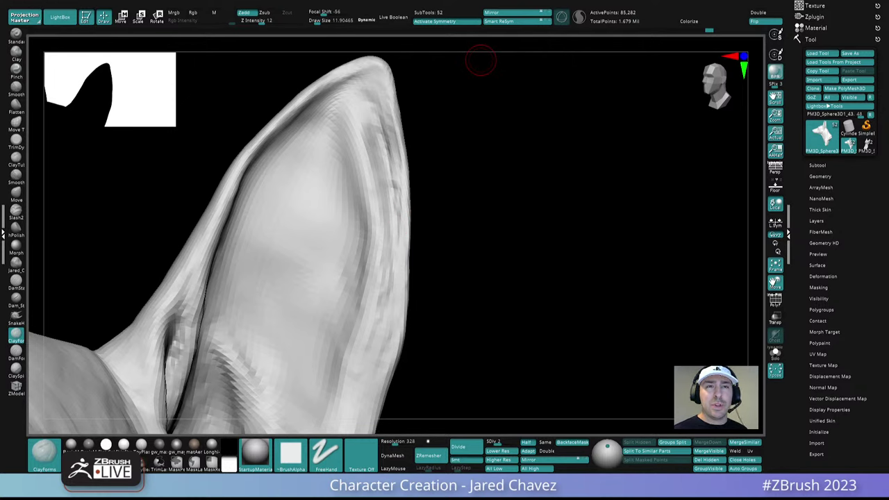
{"action": "mouse_move", "coordinate": [347, 226]}
{"action": "right_mouse_down"}
{"action": "mouse_move", "coordinate": [389, 182]}
{"action": "mouse_move", "coordinate": [391, 228]}
{"action": "mouse_move", "coordinate": [468, 252]}
{"action": "mouse_move", "coordinate": [452, 202]}
{"action": "mouse_move", "coordinate": [469, 229]}
{"action": "mouse_move", "coordinate": [466, 249]}
{"action": "right_mouse_up"}
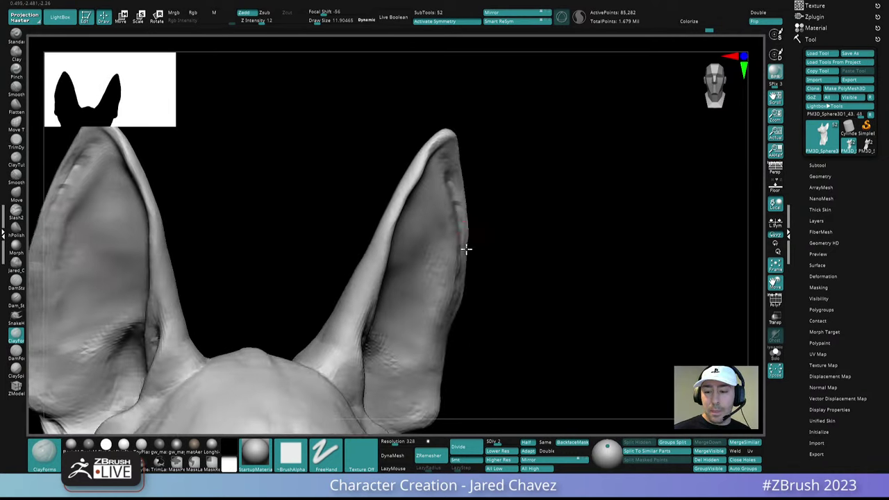
{"action": "left_click_drag", "start_coordinate": [466, 249], "coordinate": [429, 234]}
{"action": "mouse_move", "coordinate": [408, 217]}
{"action": "right_mouse_down"}
{"action": "mouse_move", "coordinate": [426, 199]}
{"action": "mouse_move", "coordinate": [432, 218]}
{"action": "mouse_move", "coordinate": [402, 202]}
{"action": "right_mouse_up"}
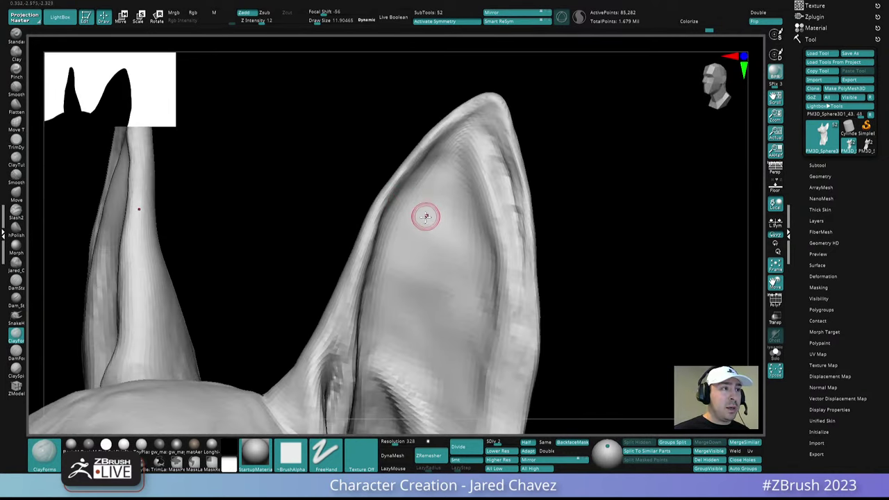
- Increase the draw size to about 15 and smooth the ear's tip and its front and outer rims
{"action": "right_click", "coordinate": [428, 218]}
{"action": "left_click_drag", "start_coordinate": [430, 218], "coordinate": [428, 218]}
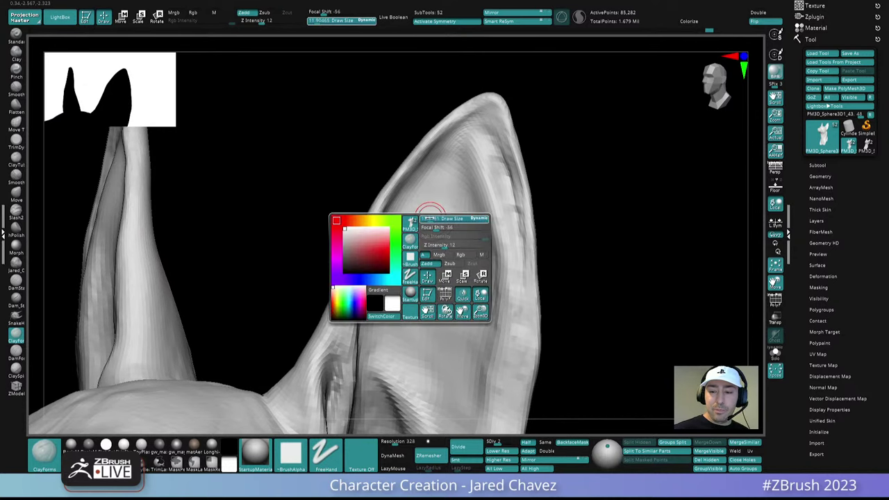
{"action": "mouse_move", "coordinate": [425, 213]}
{"action": "right_mouse_down"}
{"action": "mouse_move", "coordinate": [417, 211]}
{"action": "mouse_move", "coordinate": [429, 157]}
{"action": "right_mouse_up"}
{"action": "left_click_drag", "start_coordinate": [432, 147], "coordinate": [442, 137], "text": "shift"}
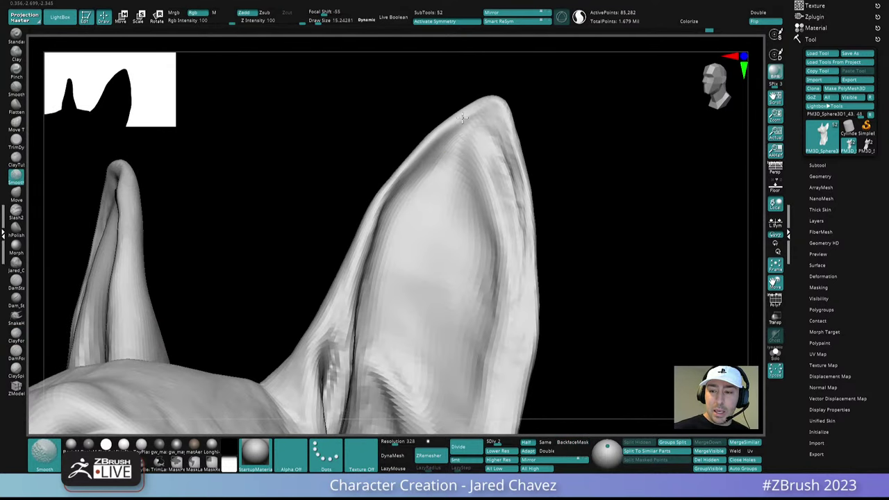
{"action": "right_click_drag", "start_coordinate": [462, 118], "coordinate": [496, 159]}
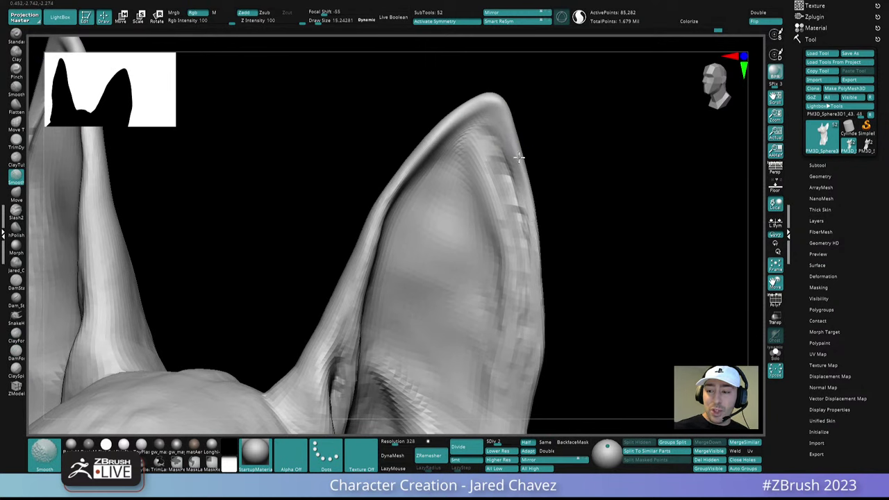
{"action": "left_click_drag", "start_coordinate": [519, 158], "coordinate": [535, 258], "text": "shift"}
{"action": "mouse_move", "coordinate": [536, 258]}
{"action": "right_mouse_down"}
{"action": "mouse_move", "coordinate": [540, 197]}
{"action": "mouse_move", "coordinate": [518, 183]}
{"action": "mouse_move", "coordinate": [526, 277]}
{"action": "mouse_move", "coordinate": [514, 219]}
{"action": "right_mouse_up"}
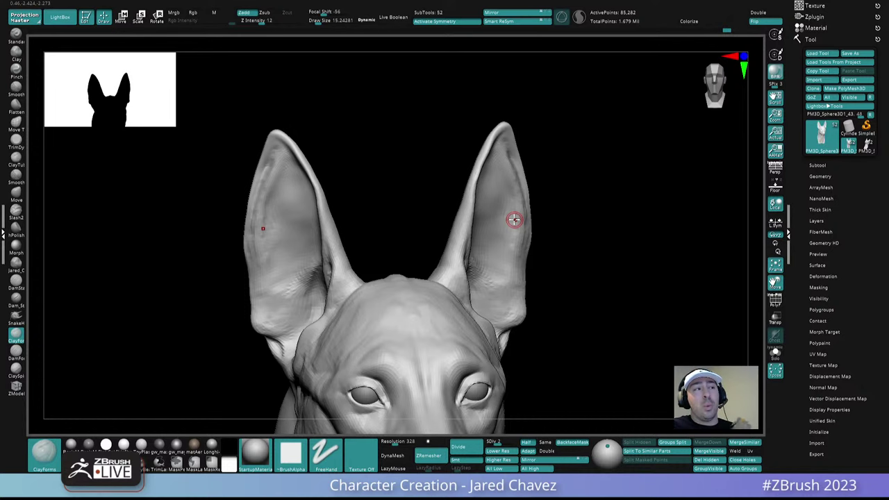
- Return the mesh to subdivision level 3 and refine the folds inside the lower ear opening with ClayForms
{"action": "right_click_drag", "start_coordinate": [514, 220], "coordinate": [472, 204]}
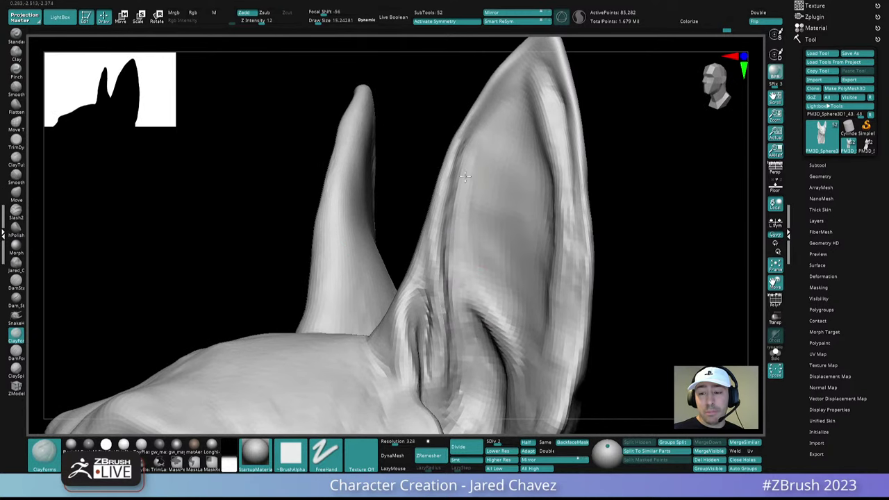
{"action": "right_click_drag", "start_coordinate": [496, 271], "coordinate": [463, 250], "text": "alt"}
{"action": "left_click", "coordinate": [506, 442]}
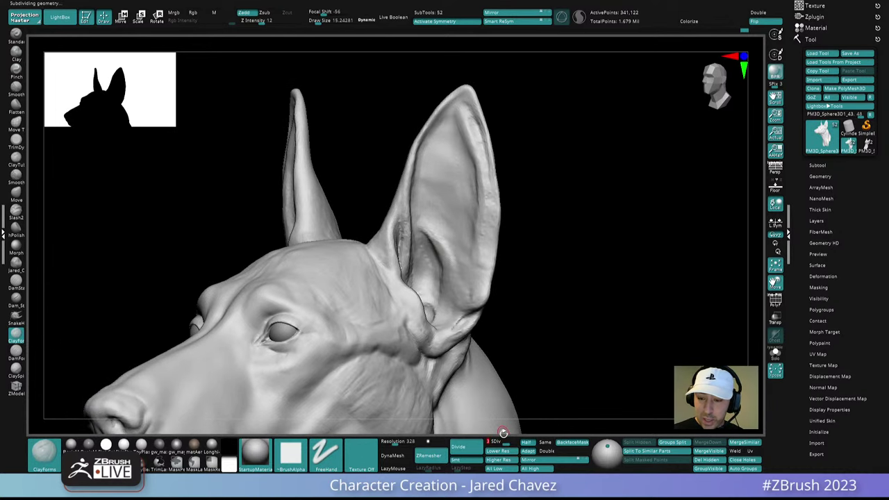
{"action": "right_click_drag", "start_coordinate": [418, 221], "coordinate": [470, 292], "text": "alt"}
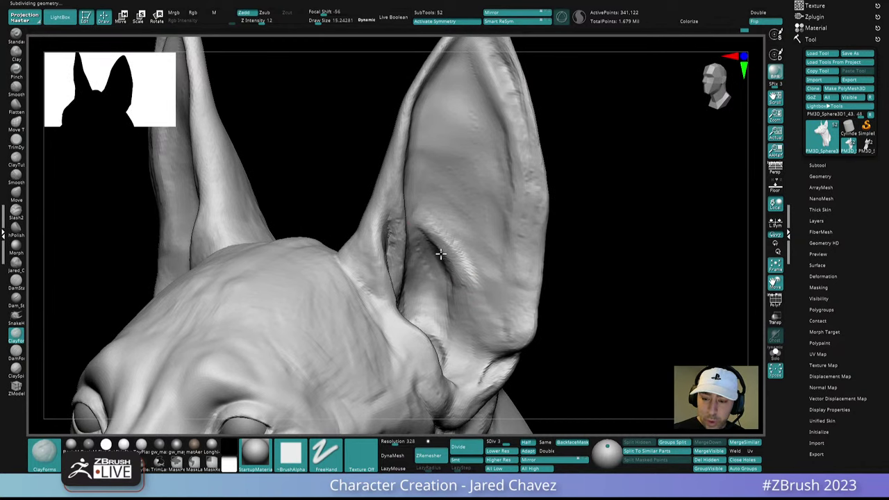
{"action": "right_click_drag", "start_coordinate": [423, 211], "coordinate": [426, 234]}
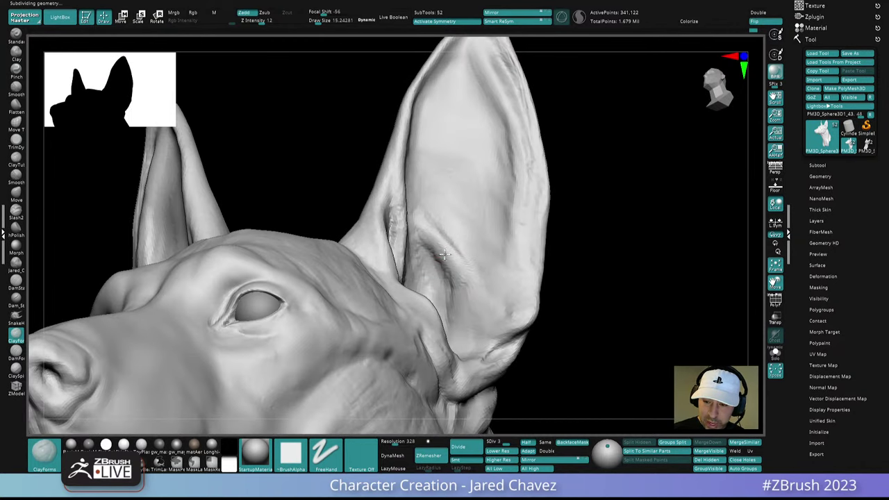
{"action": "right_click_drag", "start_coordinate": [457, 276], "coordinate": [407, 217]}
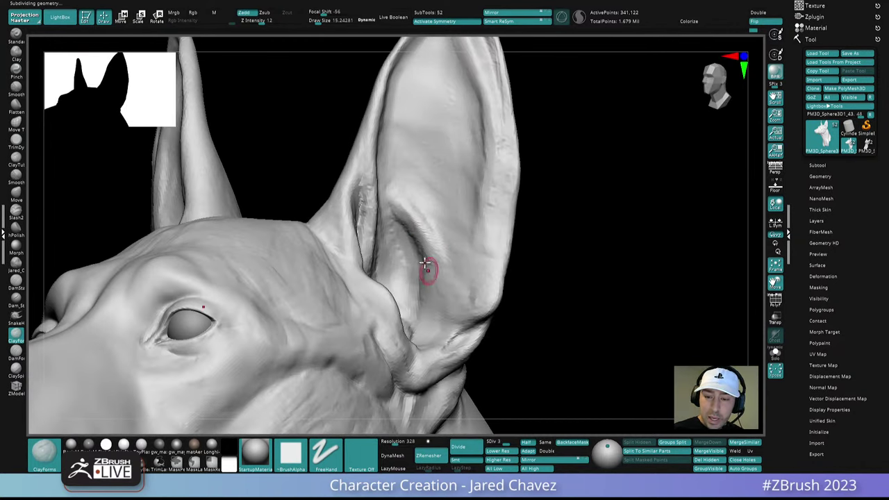
- Sculpt the fold that wraps the front base of the ear with ClayForms at draw size about 15
{"action": "mouse_move", "coordinate": [425, 264]}
{"action": "right_mouse_down"}
{"action": "mouse_move", "coordinate": [438, 226]}
{"action": "mouse_move", "coordinate": [396, 234]}
{"action": "mouse_move", "coordinate": [420, 254]}
{"action": "mouse_move", "coordinate": [404, 238]}
{"action": "mouse_move", "coordinate": [424, 242]}
{"action": "mouse_move", "coordinate": [405, 234]}
{"action": "mouse_move", "coordinate": [420, 245]}
{"action": "mouse_move", "coordinate": [391, 268]}
{"action": "mouse_move", "coordinate": [391, 258]}
{"action": "mouse_move", "coordinate": [468, 301]}
{"action": "mouse_move", "coordinate": [457, 282]}
{"action": "mouse_move", "coordinate": [419, 317]}
{"action": "mouse_move", "coordinate": [427, 314]}
{"action": "mouse_move", "coordinate": [403, 281]}
{"action": "mouse_move", "coordinate": [403, 312]}
{"action": "right_mouse_up"}
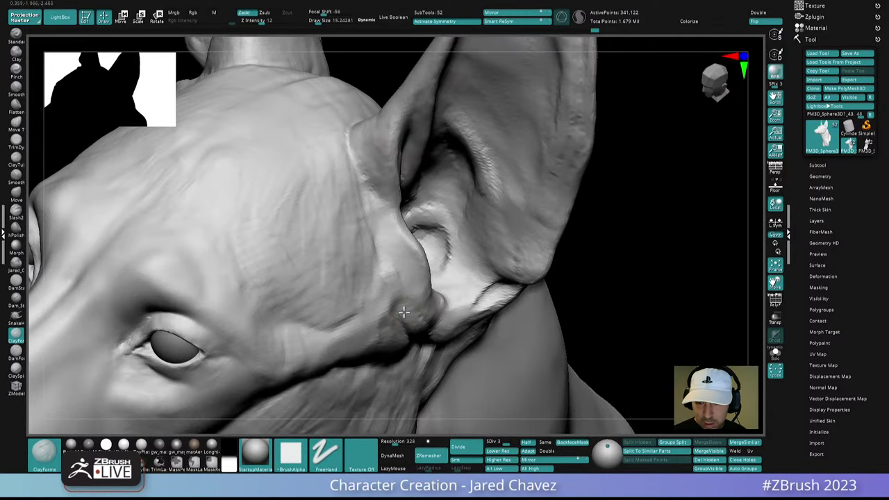
{"action": "right_click_drag", "start_coordinate": [383, 271], "coordinate": [394, 285]}
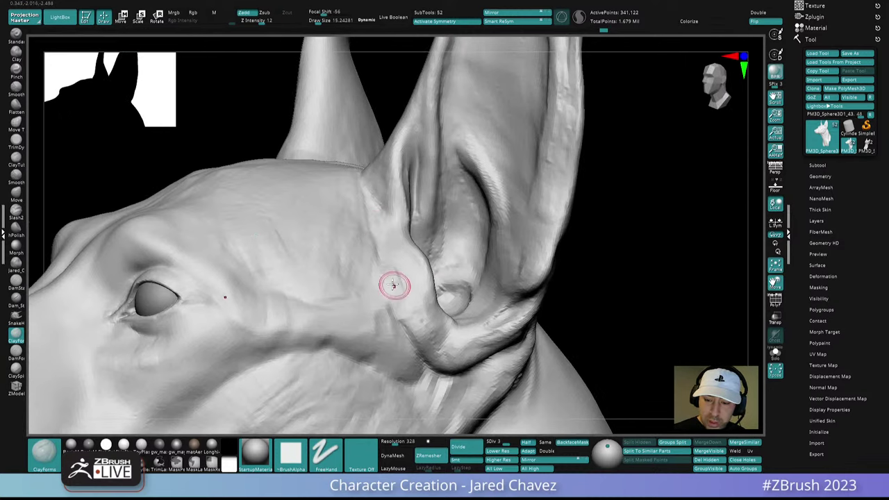
{"action": "right_click_drag", "start_coordinate": [422, 314], "coordinate": [437, 253], "text": "ctrl"}
{"action": "right_click_drag", "start_coordinate": [475, 325], "coordinate": [423, 264], "text": "alt"}
{"action": "right_click_drag", "start_coordinate": [423, 263], "coordinate": [421, 312], "text": "ctrl"}
{"action": "right_click_drag", "start_coordinate": [420, 312], "coordinate": [424, 291]}
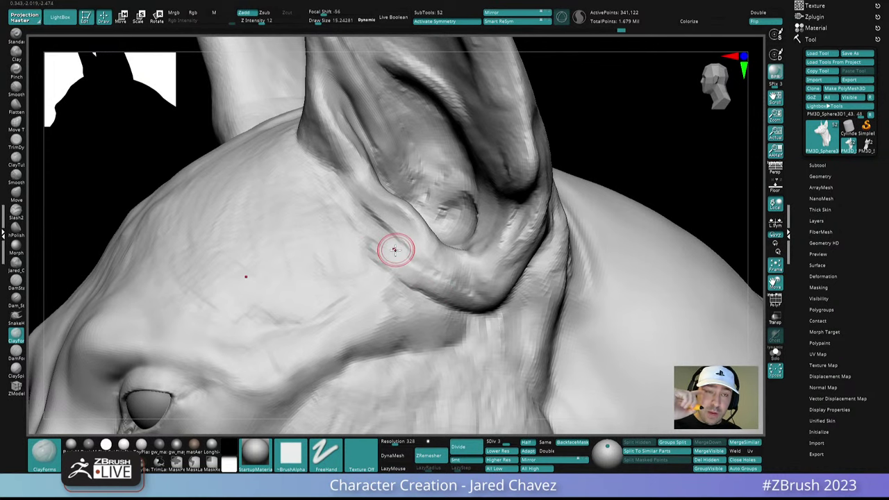
{"action": "right_click_drag", "start_coordinate": [394, 250], "coordinate": [377, 238]}
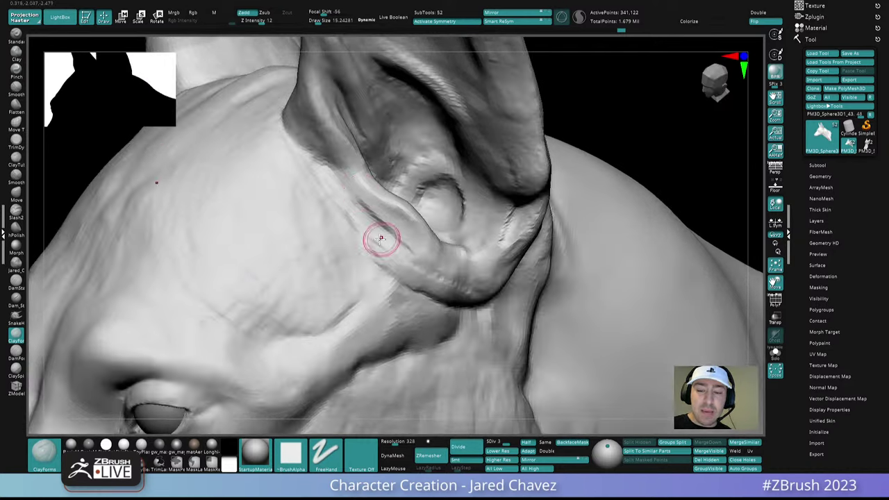
{"action": "right_click_drag", "start_coordinate": [397, 201], "coordinate": [415, 243]}
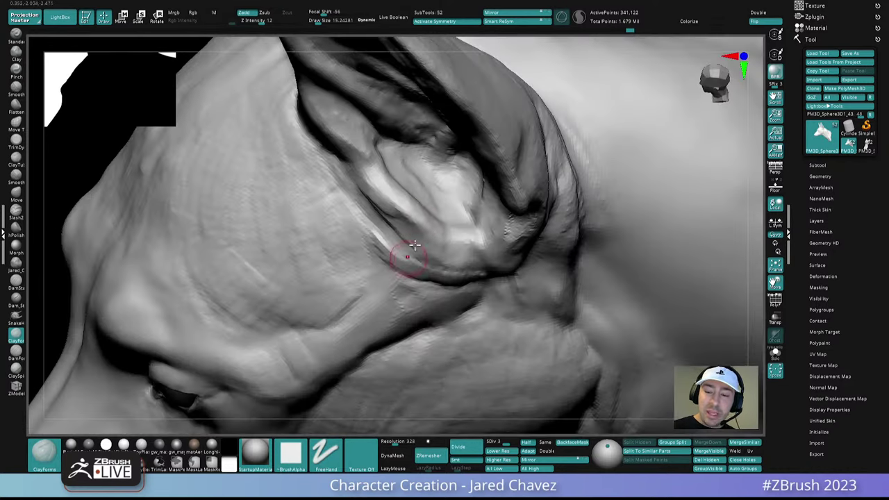
- Refine the transition from the forehead into the ear's front edge with ClayForms strokes along the crease
{"action": "right_click_drag", "start_coordinate": [397, 202], "coordinate": [377, 211]}
{"action": "left_click_drag", "start_coordinate": [364, 166], "coordinate": [375, 198]}
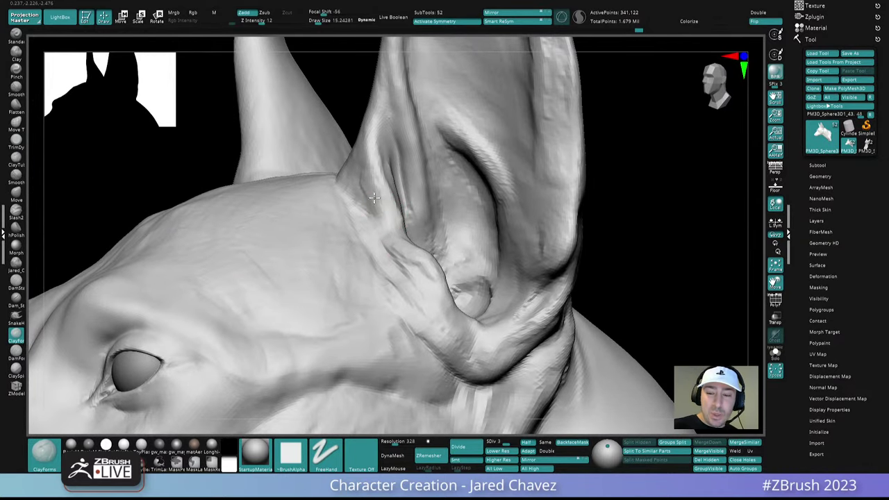
{"action": "right_click_drag", "start_coordinate": [379, 225], "coordinate": [367, 188]}
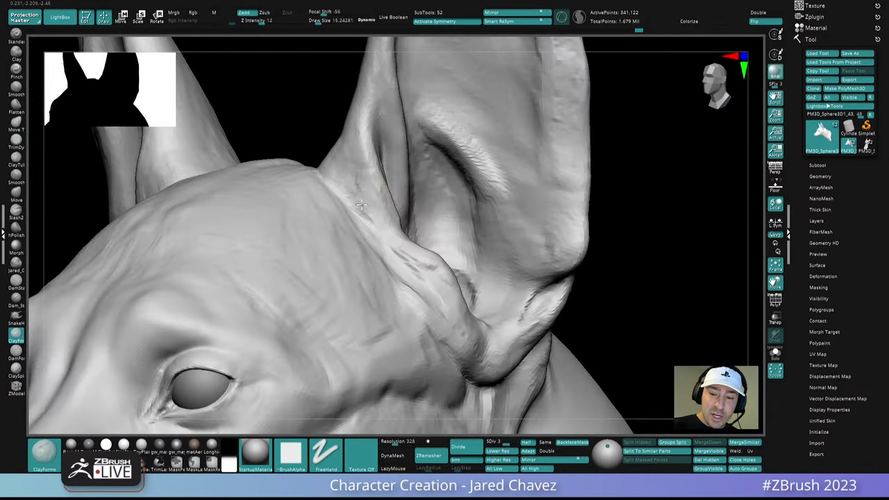
{"action": "left_click_drag", "start_coordinate": [363, 170], "coordinate": [373, 219]}
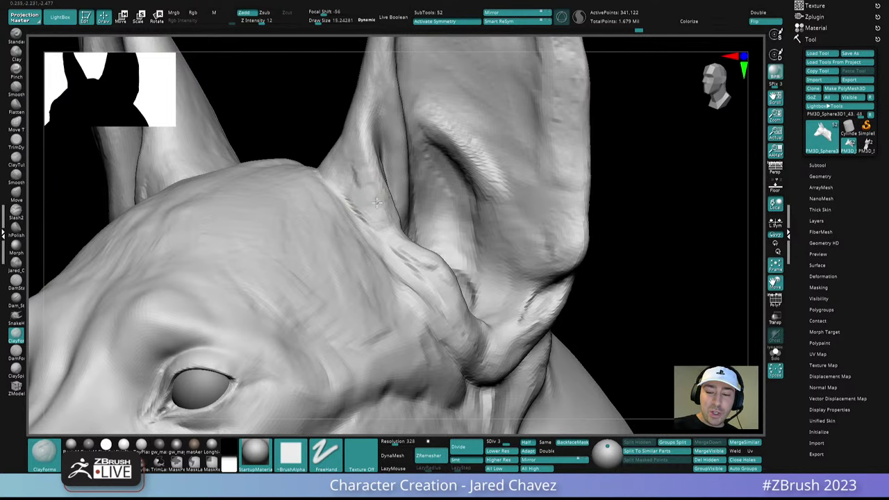
{"action": "mouse_move", "coordinate": [363, 175]}
{"action": "right_mouse_down"}
{"action": "mouse_move", "coordinate": [441, 250]}
{"action": "mouse_move", "coordinate": [434, 254]}
{"action": "mouse_move", "coordinate": [416, 234]}
{"action": "mouse_move", "coordinate": [409, 259]}
{"action": "right_mouse_up"}
{"action": "right_click_drag", "start_coordinate": [400, 198], "coordinate": [433, 204], "text": "ctrl"}
{"action": "mouse_move", "coordinate": [481, 266]}
{"action": "right_mouse_down"}
{"action": "mouse_move", "coordinate": [484, 276]}
{"action": "mouse_move", "coordinate": [471, 269]}
{"action": "mouse_move", "coordinate": [478, 343]}
{"action": "mouse_move", "coordinate": [443, 298]}
{"action": "mouse_move", "coordinate": [410, 300]}
{"action": "mouse_move", "coordinate": [387, 284]}
{"action": "mouse_move", "coordinate": [397, 280]}
{"action": "mouse_move", "coordinate": [400, 218]}
{"action": "right_mouse_up"}
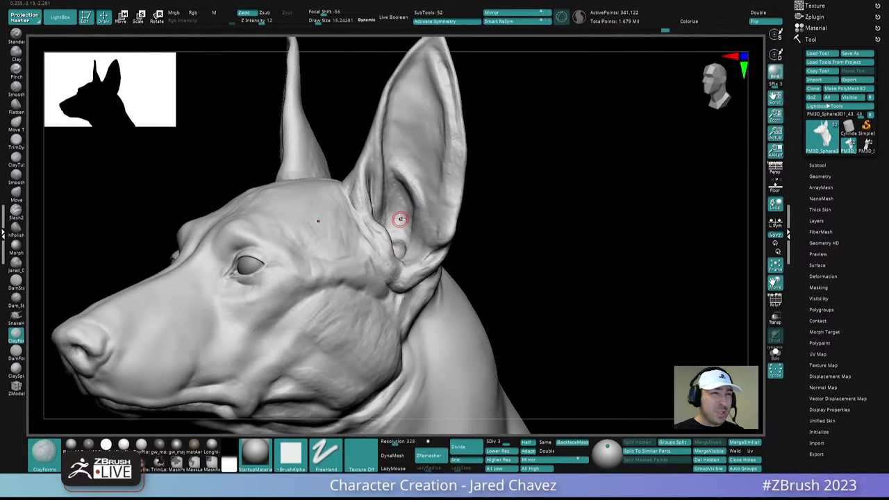
- Increase the draw size to about 23 and smooth the cheekbone ridge between the eye and the ear base
{"action": "right_click_drag", "start_coordinate": [382, 295], "coordinate": [446, 282]}
{"action": "mouse_move", "coordinate": [446, 281]}
{"action": "right_mouse_down", "text": "ctrl"}
{"action": "mouse_move", "coordinate": [441, 310]}
{"action": "mouse_move", "coordinate": [437, 302]}
{"action": "right_mouse_up", "text": "ctrl"}
{"action": "key", "text": "space"}
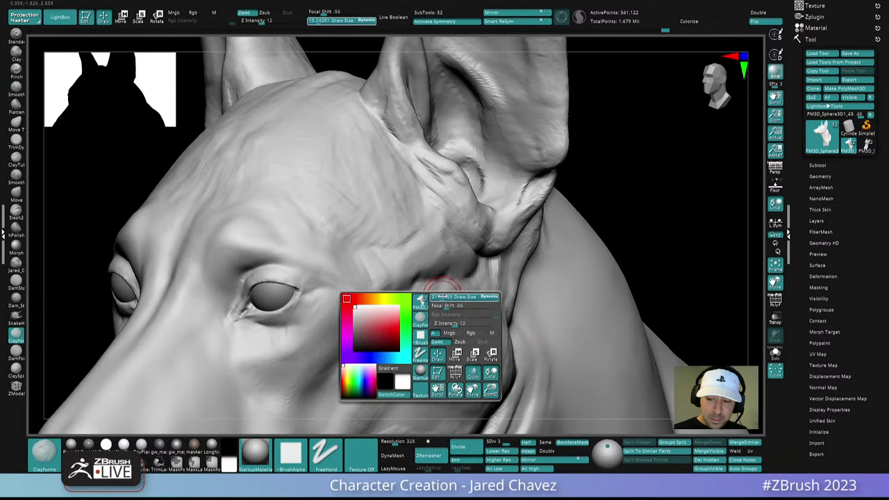
{"action": "left_click_drag", "start_coordinate": [445, 261], "coordinate": [420, 272], "text": "shift"}
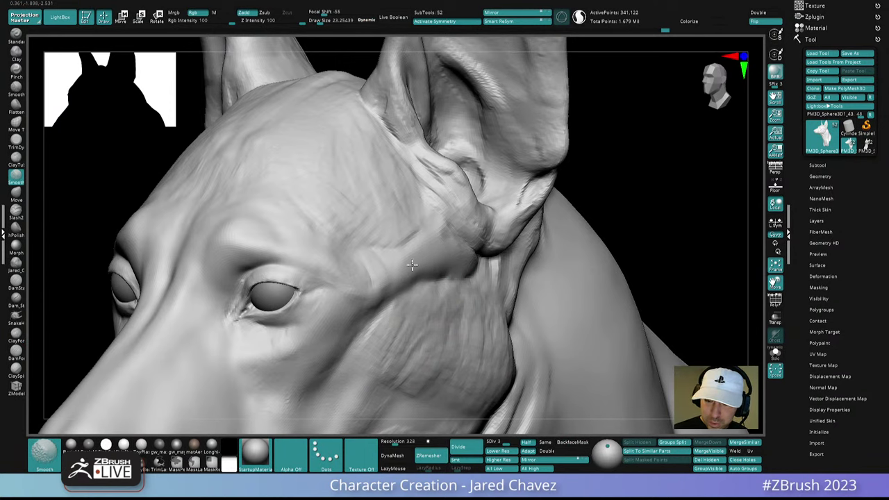
{"action": "right_click_drag", "start_coordinate": [413, 274], "coordinate": [401, 252]}
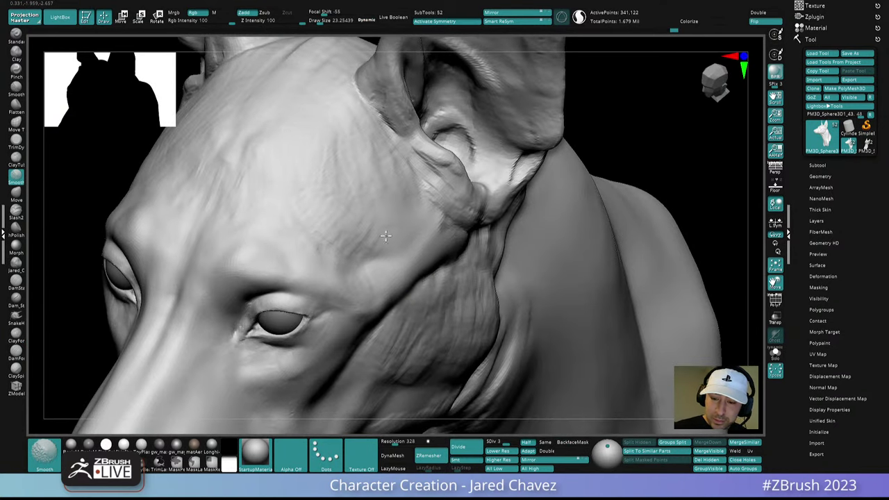
- Lower the mesh to subdivision level 2, increase the draw size to about 33 and smooth the temple
{"action": "right_click_drag", "start_coordinate": [347, 267], "coordinate": [399, 292], "text": "ctrl"}
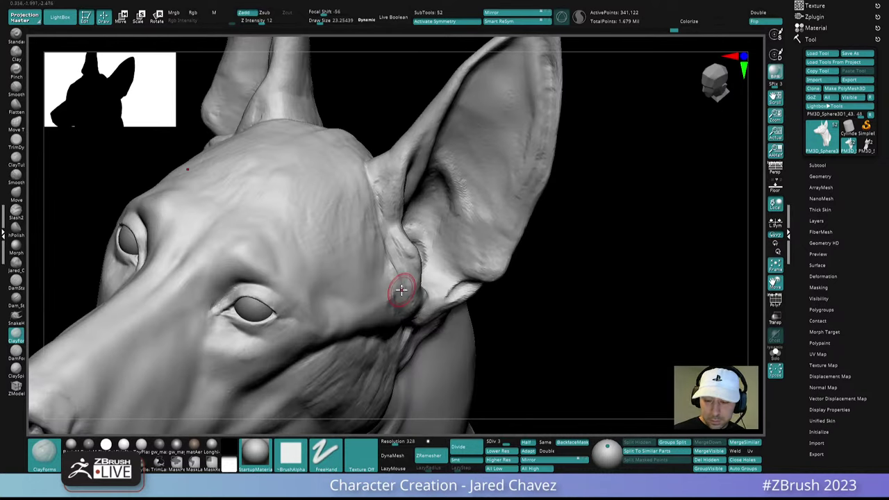
{"action": "left_click", "coordinate": [498, 442]}
{"action": "right_click_drag", "start_coordinate": [342, 270], "coordinate": [347, 279]}
{"action": "key", "text": "space"}
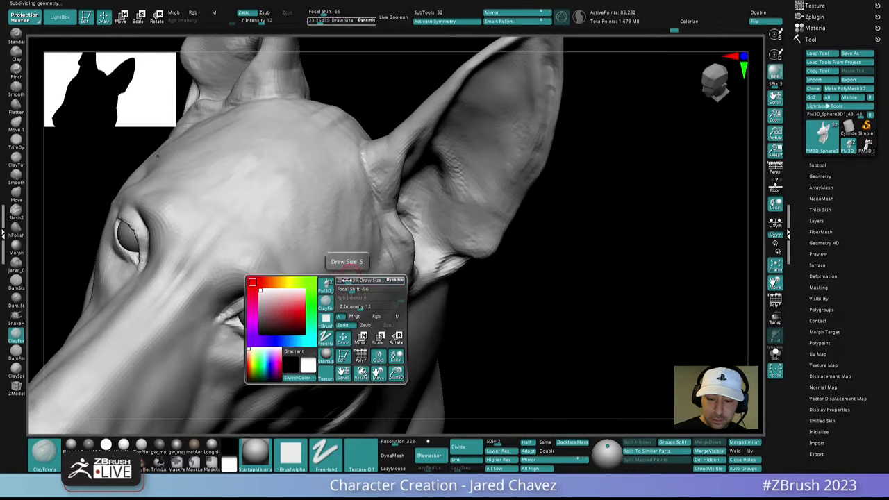
{"action": "left_click_drag", "start_coordinate": [347, 279], "coordinate": [355, 280]}
{"action": "left_click_drag", "start_coordinate": [355, 221], "coordinate": [360, 230], "text": "shift"}
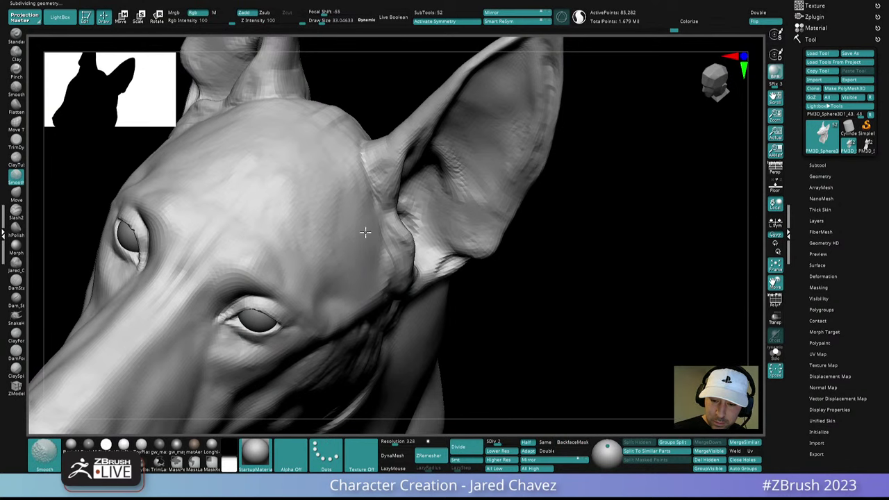
- Examine the head's overall form and the brow area from the opposite three-quarter side and from above
{"action": "mouse_move", "coordinate": [287, 227]}
{"action": "right_mouse_down"}
{"action": "mouse_move", "coordinate": [298, 174]}
{"action": "mouse_move", "coordinate": [343, 274]}
{"action": "mouse_move", "coordinate": [459, 276]}
{"action": "mouse_move", "coordinate": [430, 251]}
{"action": "mouse_move", "coordinate": [407, 198]}
{"action": "mouse_move", "coordinate": [403, 273]}
{"action": "mouse_move", "coordinate": [417, 288]}
{"action": "mouse_move", "coordinate": [482, 287]}
{"action": "mouse_move", "coordinate": [485, 213]}
{"action": "right_mouse_up"}
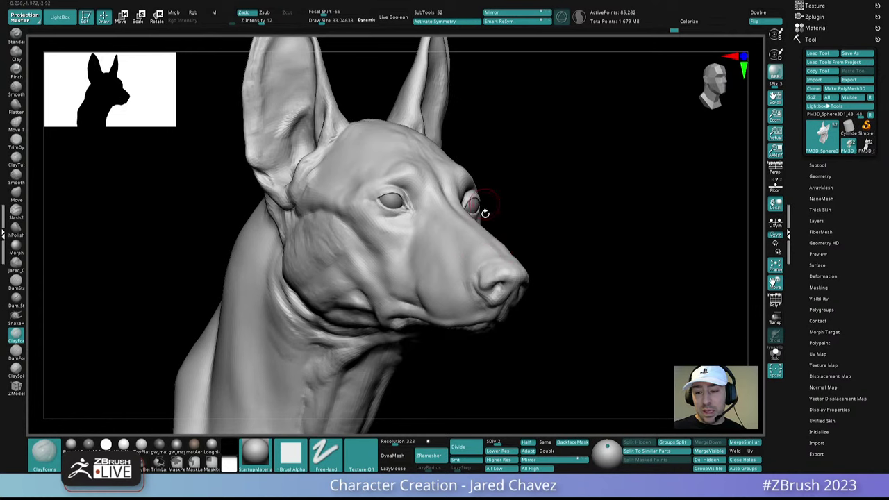
{"action": "mouse_move", "coordinate": [555, 253]}
{"action": "right_mouse_down", "text": "alt"}
{"action": "mouse_move", "coordinate": [440, 231]}
{"action": "mouse_move", "coordinate": [474, 252]}
{"action": "right_mouse_up", "text": "alt"}
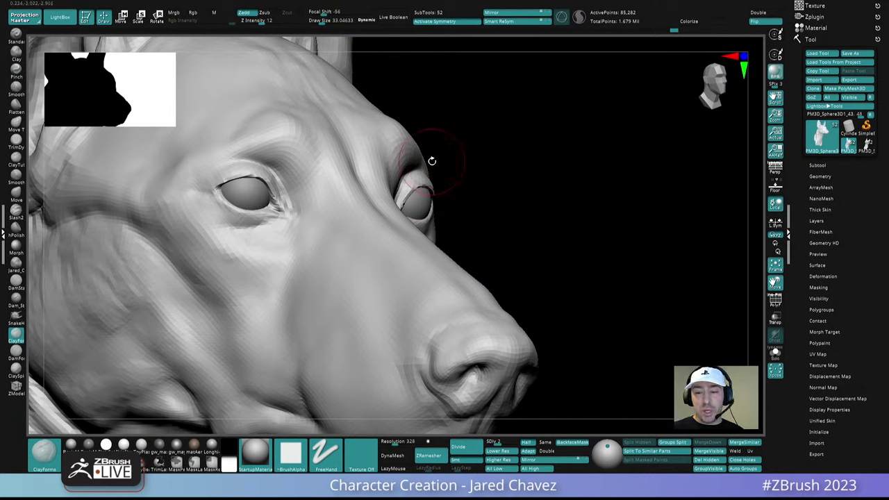
{"action": "mouse_move", "coordinate": [432, 161]}
{"action": "left_mouse_down"}
{"action": "mouse_move", "coordinate": [436, 242]}
{"action": "mouse_move", "coordinate": [445, 177]}
{"action": "mouse_move", "coordinate": [438, 252]}
{"action": "mouse_move", "coordinate": [428, 169]}
{"action": "left_mouse_up"}
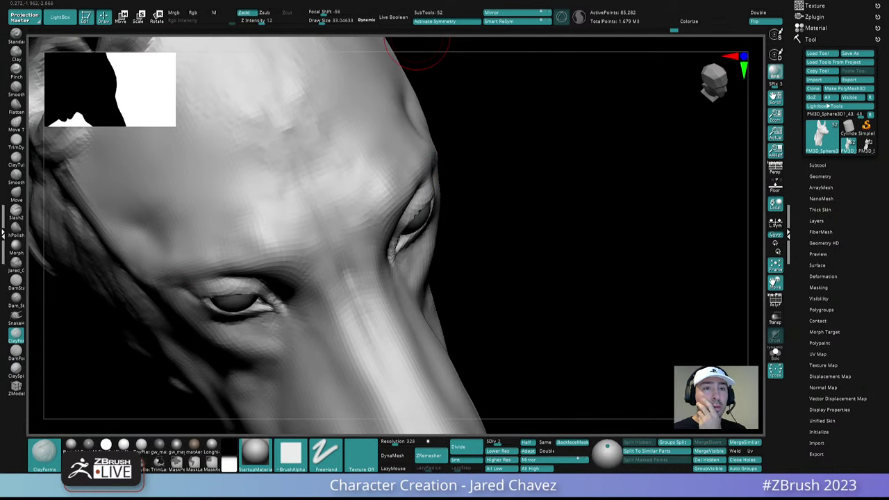
{"action": "mouse_move", "coordinate": [416, 38]}
{"action": "left_mouse_down"}
{"action": "mouse_move", "coordinate": [514, 292]}
{"action": "mouse_move", "coordinate": [484, 218]}
{"action": "mouse_move", "coordinate": [486, 286]}
{"action": "mouse_move", "coordinate": [417, 286]}
{"action": "mouse_move", "coordinate": [460, 313]}
{"action": "mouse_move", "coordinate": [587, 280]}
{"action": "mouse_move", "coordinate": [558, 248]}
{"action": "mouse_move", "coordinate": [586, 304]}
{"action": "mouse_move", "coordinate": [454, 289]}
{"action": "mouse_move", "coordinate": [463, 313]}
{"action": "mouse_move", "coordinate": [479, 264]}
{"action": "mouse_move", "coordinate": [393, 293]}
{"action": "mouse_move", "coordinate": [467, 285]}
{"action": "left_mouse_up"}
{"action": "key", "text": "f"}
{"action": "mouse_move", "coordinate": [461, 277]}
{"action": "right_mouse_down"}
{"action": "mouse_move", "coordinate": [477, 264]}
{"action": "mouse_move", "coordinate": [472, 297]}
{"action": "right_mouse_up"}
- Sculpt the rear of the cheek muscle with ClayForms and smooth the surface of the cheek
{"action": "left_click_drag", "start_coordinate": [471, 290], "coordinate": [475, 250]}
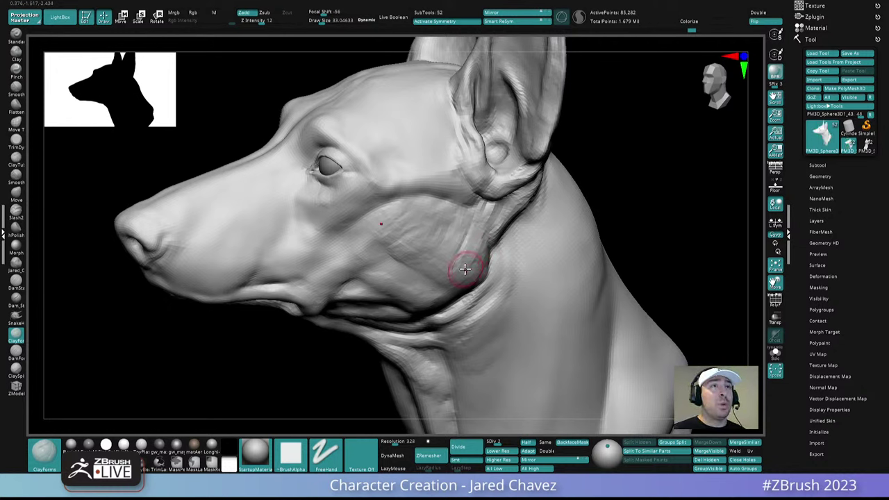
{"action": "mouse_move", "coordinate": [475, 246]}
{"action": "right_mouse_down"}
{"action": "mouse_move", "coordinate": [497, 254]}
{"action": "mouse_move", "coordinate": [468, 238]}
{"action": "right_mouse_up"}
{"action": "left_click_drag", "start_coordinate": [460, 254], "coordinate": [452, 267], "text": "shift"}
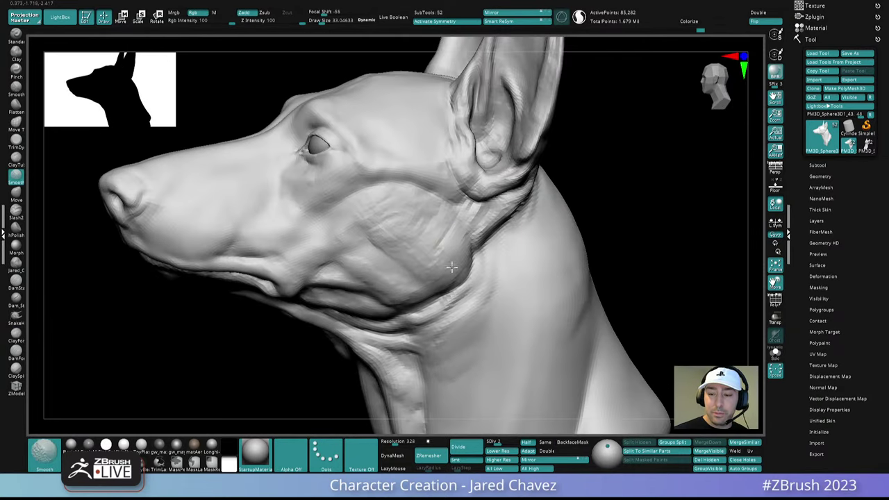
{"action": "right_click_drag", "start_coordinate": [398, 232], "coordinate": [415, 199]}
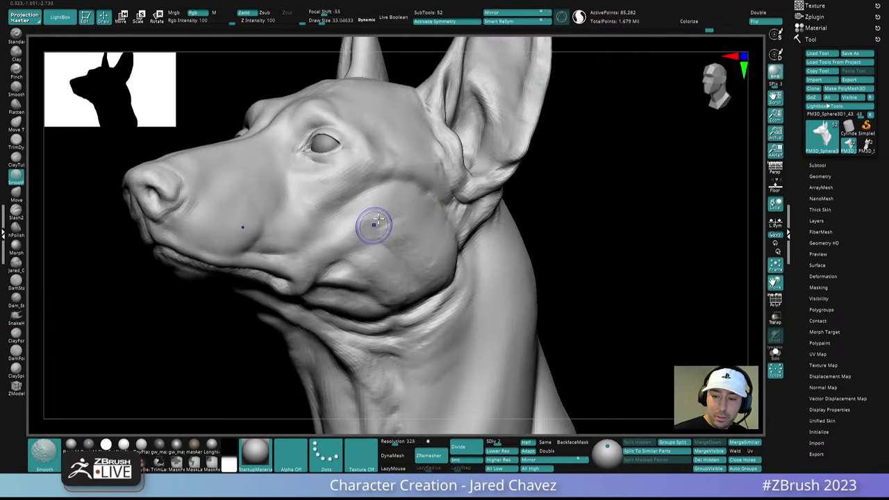
{"action": "mouse_move", "coordinate": [373, 226]}
{"action": "left_mouse_down", "text": "shift"}
{"action": "mouse_move", "coordinate": [411, 241]}
{"action": "mouse_move", "coordinate": [386, 221]}
{"action": "mouse_move", "coordinate": [356, 228]}
{"action": "left_mouse_up", "text": "shift"}
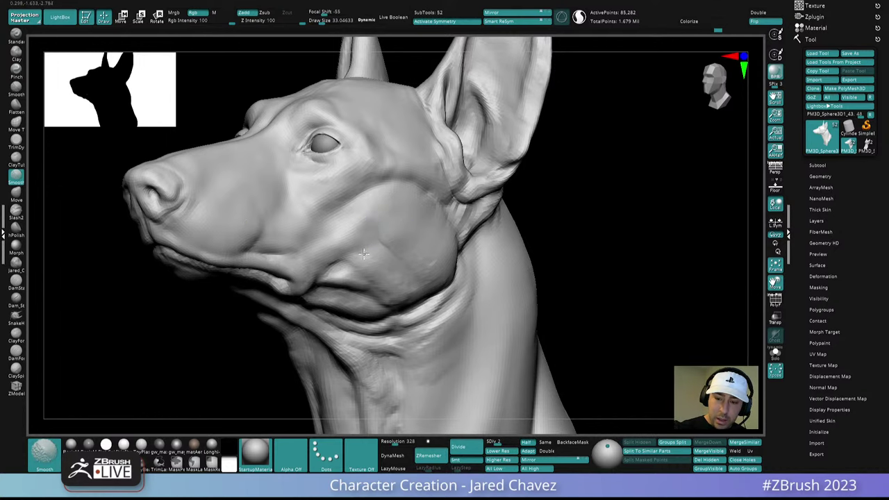
- Switch to the Move brush at draw size about 58 and adjust the cheekbone contour in front of the ear
{"action": "mouse_move", "coordinate": [363, 255]}
{"action": "right_mouse_down"}
{"action": "mouse_move", "coordinate": [318, 193]}
{"action": "mouse_move", "coordinate": [435, 252]}
{"action": "mouse_move", "coordinate": [453, 271]}
{"action": "mouse_move", "coordinate": [444, 284]}
{"action": "right_mouse_up"}
{"action": "mouse_move", "coordinate": [541, 248]}
{"action": "right_mouse_down", "text": "alt"}
{"action": "mouse_move", "coordinate": [431, 226]}
{"action": "mouse_move", "coordinate": [457, 203]}
{"action": "mouse_move", "coordinate": [462, 169]}
{"action": "mouse_move", "coordinate": [458, 182]}
{"action": "mouse_move", "coordinate": [417, 170]}
{"action": "right_mouse_up", "text": "alt"}
{"action": "left_click_drag", "start_coordinate": [393, 165], "coordinate": [364, 165]}
{"action": "mouse_move", "coordinate": [410, 167]}
{"action": "right_mouse_down"}
{"action": "mouse_move", "coordinate": [497, 233]}
{"action": "mouse_move", "coordinate": [480, 236]}
{"action": "mouse_move", "coordinate": [470, 210]}
{"action": "mouse_move", "coordinate": [490, 208]}
{"action": "right_mouse_up"}
{"action": "key", "text": "b"}
{"action": "key", "text": "m"}
{"action": "key", "text": "v"}
{"action": "key", "text": "space"}
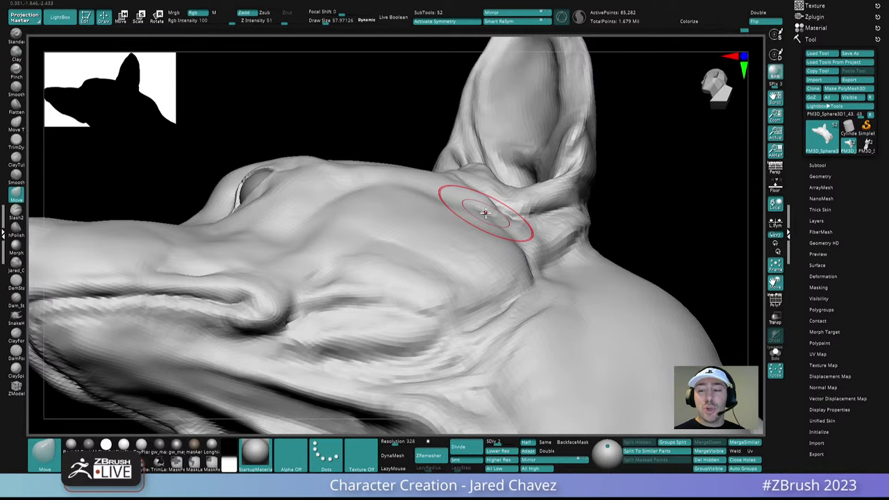
{"action": "mouse_move", "coordinate": [485, 213]}
{"action": "right_mouse_down"}
{"action": "mouse_move", "coordinate": [468, 232]}
{"action": "mouse_move", "coordinate": [463, 201]}
{"action": "mouse_move", "coordinate": [447, 239]}
{"action": "right_mouse_up"}
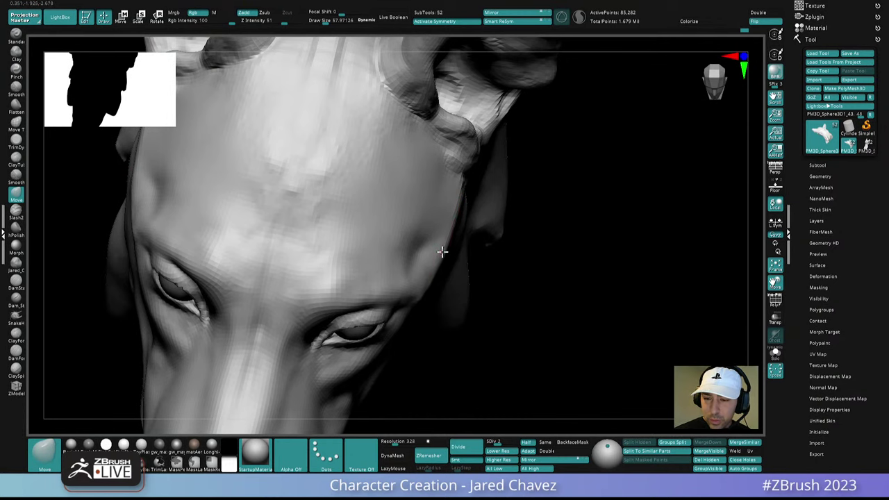
{"action": "right_click_drag", "start_coordinate": [463, 182], "coordinate": [442, 217]}
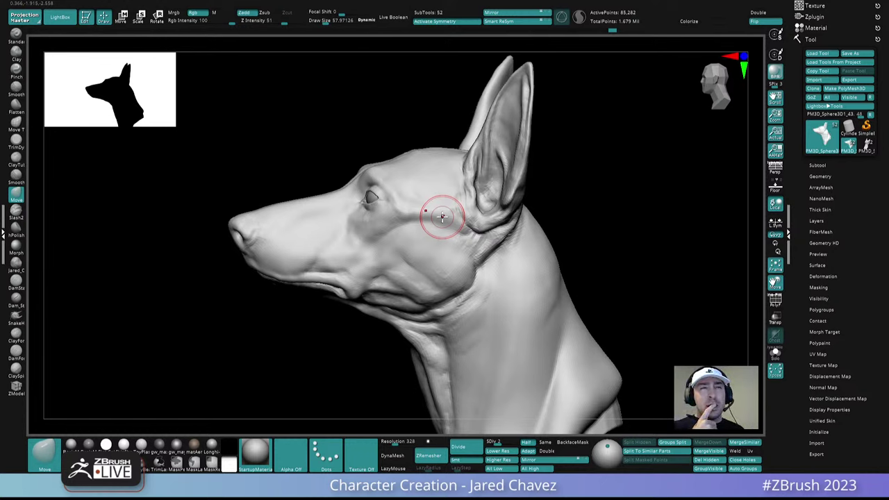
- Adjust the contour where the cheek meets the lower ear base with the Move brush
{"action": "right_click_drag", "start_coordinate": [441, 216], "coordinate": [442, 254]}
{"action": "right_click_drag", "start_coordinate": [463, 291], "coordinate": [457, 283]}
{"action": "right_click_drag", "start_coordinate": [457, 283], "coordinate": [473, 234], "text": "ctrl"}
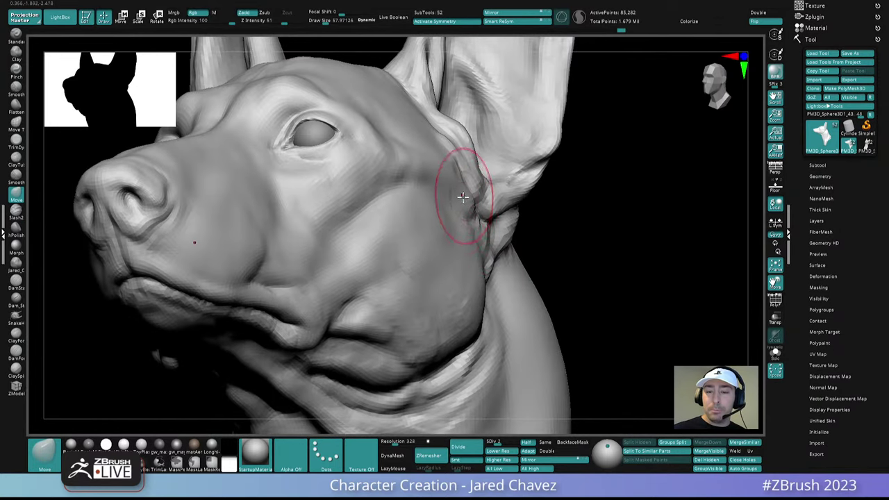
{"action": "key", "text": "f"}
{"action": "right_click_drag", "start_coordinate": [453, 183], "coordinate": [482, 226]}
{"action": "mouse_move", "coordinate": [609, 242]}
{"action": "right_mouse_down"}
{"action": "mouse_move", "coordinate": [585, 260]}
{"action": "mouse_move", "coordinate": [421, 199]}
{"action": "mouse_move", "coordinate": [417, 159]}
{"action": "mouse_move", "coordinate": [418, 202]}
{"action": "mouse_move", "coordinate": [391, 208]}
{"action": "mouse_move", "coordinate": [423, 247]}
{"action": "mouse_move", "coordinate": [407, 270]}
{"action": "right_mouse_up"}
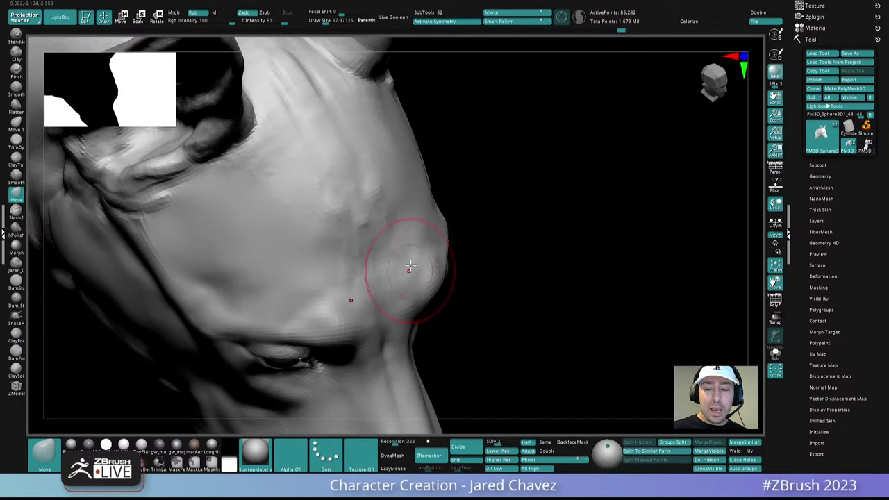
- Switch to ClayForms at draw size about 28 and refine the center of the forehead above the brows
{"action": "key", "text": "space"}
{"action": "left_click_drag", "start_coordinate": [415, 254], "coordinate": [411, 253]}
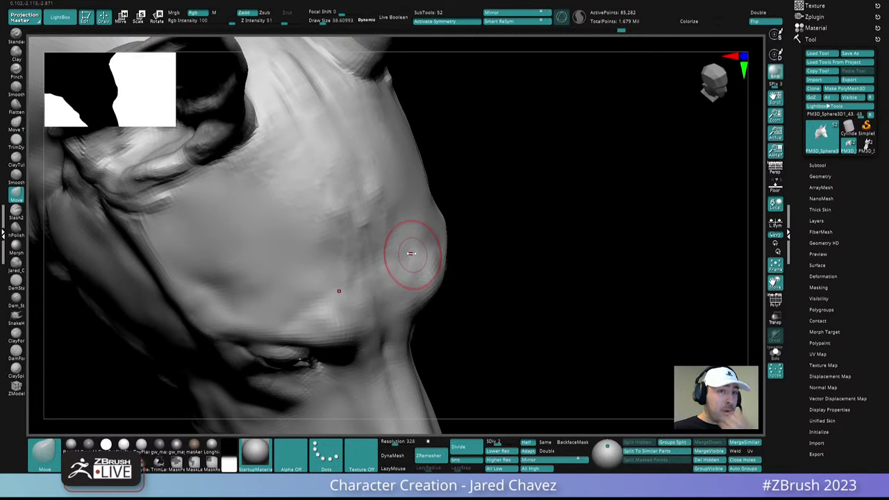
{"action": "left_click", "coordinate": [17, 336]}
{"action": "mouse_move", "coordinate": [409, 254]}
{"action": "right_mouse_down"}
{"action": "mouse_move", "coordinate": [410, 222]}
{"action": "mouse_move", "coordinate": [401, 236]}
{"action": "right_mouse_up"}
{"action": "key", "text": "space"}
{"action": "left_click_drag", "start_coordinate": [400, 236], "coordinate": [397, 236]}
{"action": "right_click_drag", "start_coordinate": [397, 234], "coordinate": [398, 253]}
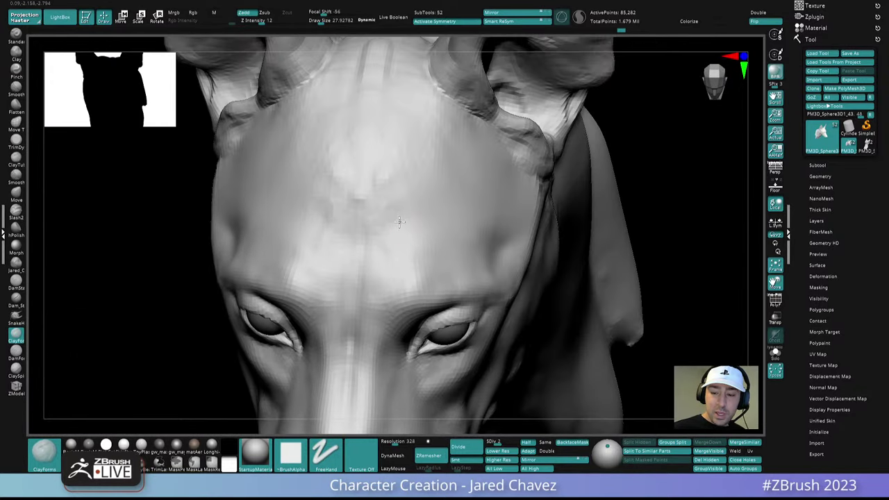
{"action": "left_click_drag", "start_coordinate": [398, 217], "coordinate": [400, 258]}
{"action": "mouse_move", "coordinate": [402, 258]}
{"action": "right_mouse_down"}
{"action": "mouse_move", "coordinate": [394, 236]}
{"action": "mouse_move", "coordinate": [422, 252]}
{"action": "mouse_move", "coordinate": [407, 262]}
{"action": "right_mouse_up"}
{"action": "mouse_move", "coordinate": [401, 251]}
{"action": "left_mouse_down"}
{"action": "mouse_move", "coordinate": [393, 211]}
{"action": "mouse_move", "coordinate": [401, 194]}
{"action": "left_mouse_up"}
{"action": "mouse_move", "coordinate": [402, 187]}
{"action": "right_mouse_down"}
{"action": "mouse_move", "coordinate": [391, 147]}
{"action": "mouse_move", "coordinate": [393, 199]}
{"action": "right_mouse_up"}
{"action": "left_click_drag", "start_coordinate": [393, 198], "coordinate": [391, 276]}
{"action": "mouse_move", "coordinate": [391, 275]}
{"action": "right_mouse_down", "text": "ctrl"}
{"action": "mouse_move", "coordinate": [411, 213]}
{"action": "mouse_move", "coordinate": [423, 244]}
{"action": "mouse_move", "coordinate": [504, 252]}
{"action": "mouse_move", "coordinate": [493, 254]}
{"action": "right_mouse_up", "text": "ctrl"}
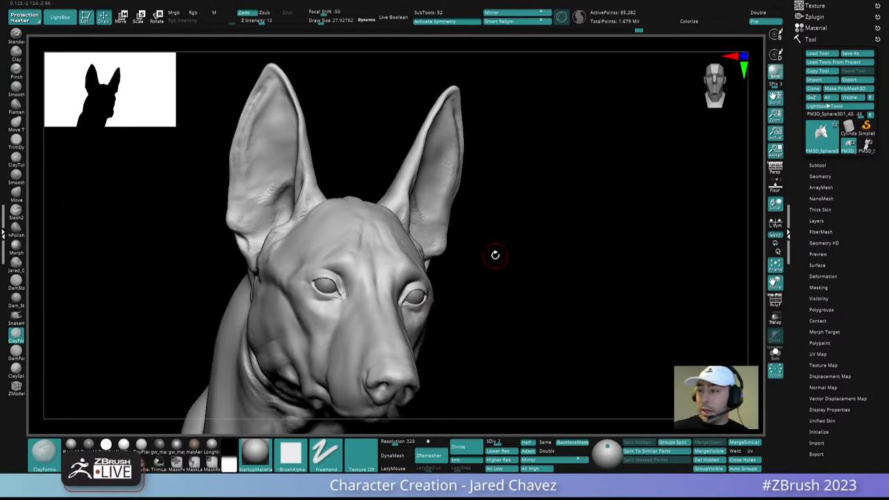
- Load the tool file Allosaurus_07.ztl from the Zbrush folder under Archive, ZbrushSketches, Allosaurus
{"action": "left_click", "coordinate": [819, 53]}
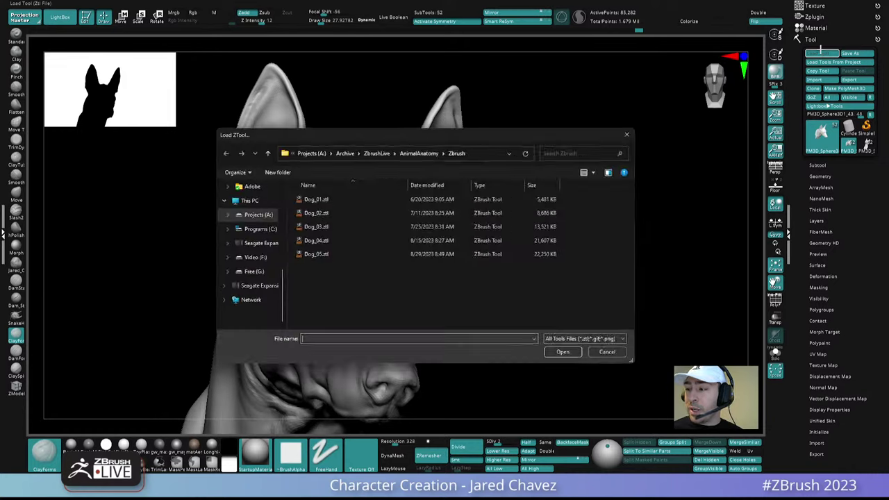
{"action": "left_click", "coordinate": [428, 153]}
{"action": "left_click", "coordinate": [377, 152]}
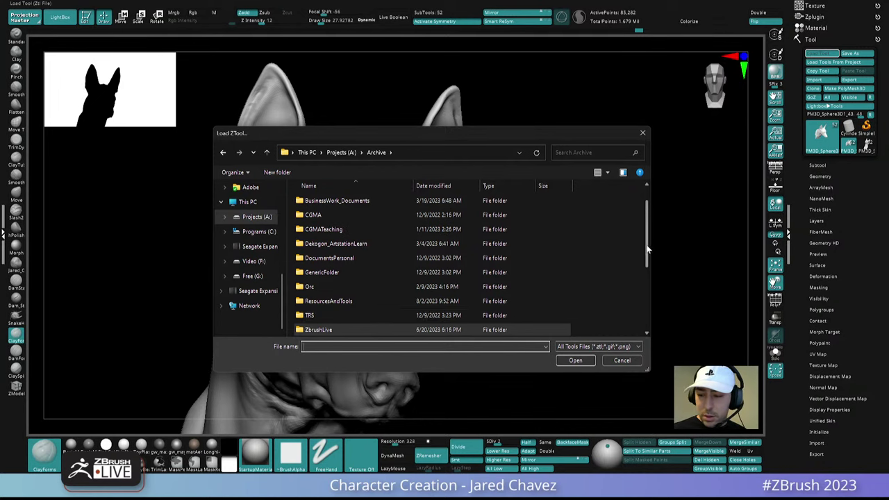
{"action": "scroll", "coordinate": [647, 249], "scroll_direction": "down", "scroll_amount": 1}
{"action": "double_click", "coordinate": [348, 309]}
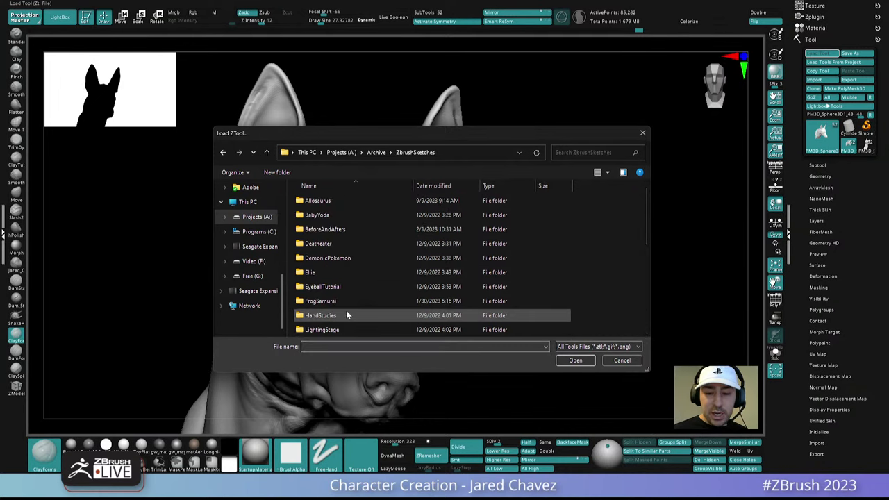
{"action": "double_click", "coordinate": [334, 200]}
{"action": "double_click", "coordinate": [351, 200]}
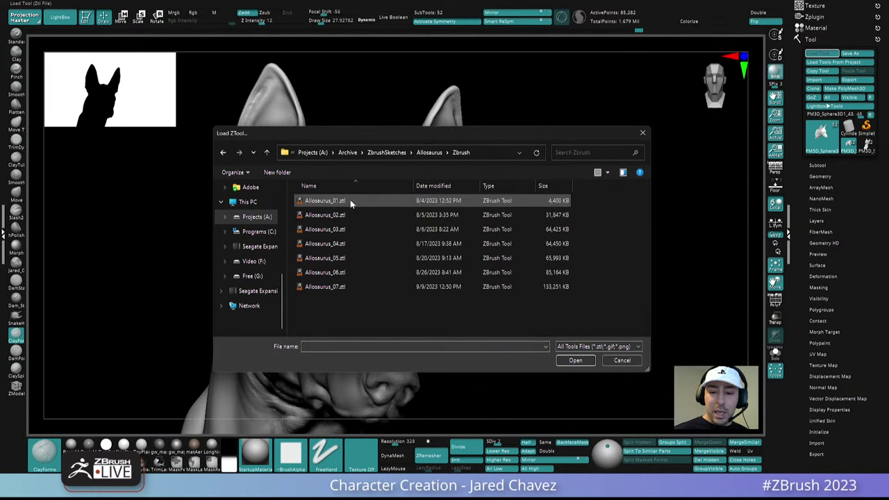
{"action": "double_click", "coordinate": [354, 287]}
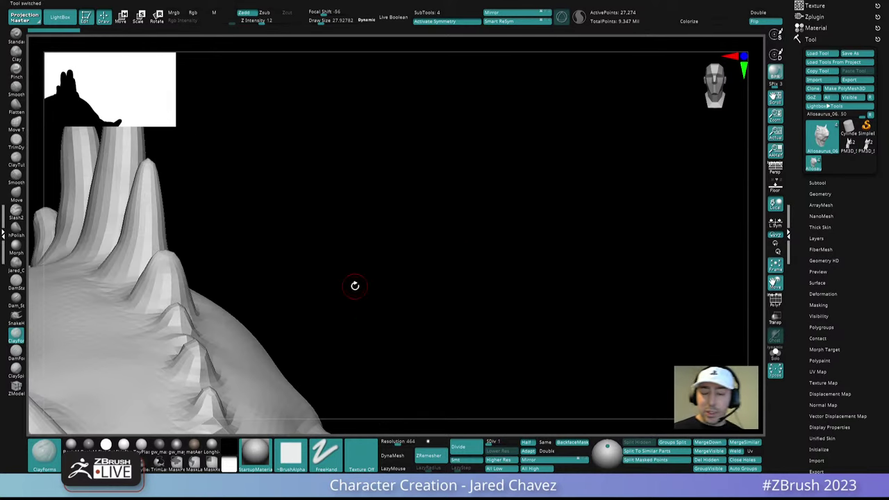
- Frame the Allosaurus head, raise it to subdivision level 3 and turn it to a three-quarter view
{"action": "left_click_drag", "start_coordinate": [525, 316], "coordinate": [510, 314]}
{"action": "key", "text": "f"}
{"action": "left_click_drag", "start_coordinate": [569, 318], "coordinate": [466, 265]}
{"action": "left_click", "coordinate": [502, 443]}
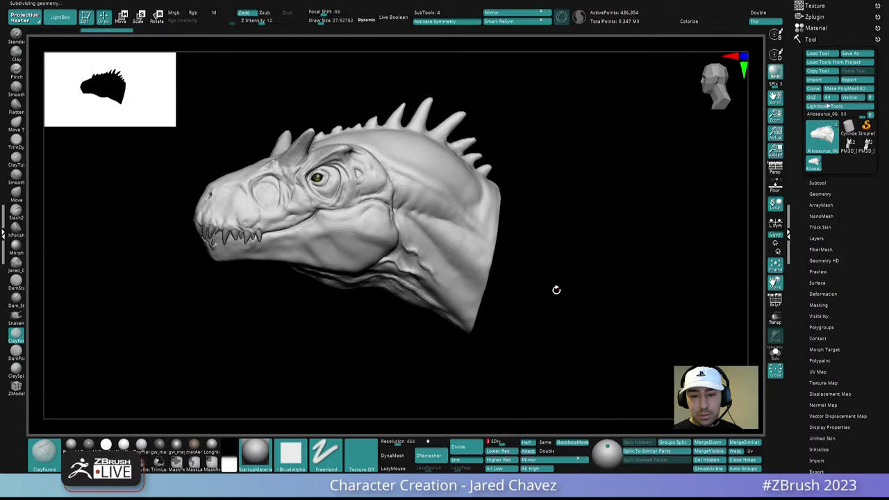
{"action": "right_click_drag", "start_coordinate": [408, 260], "coordinate": [522, 282]}
{"action": "left_click_drag", "start_coordinate": [521, 283], "coordinate": [493, 283]}
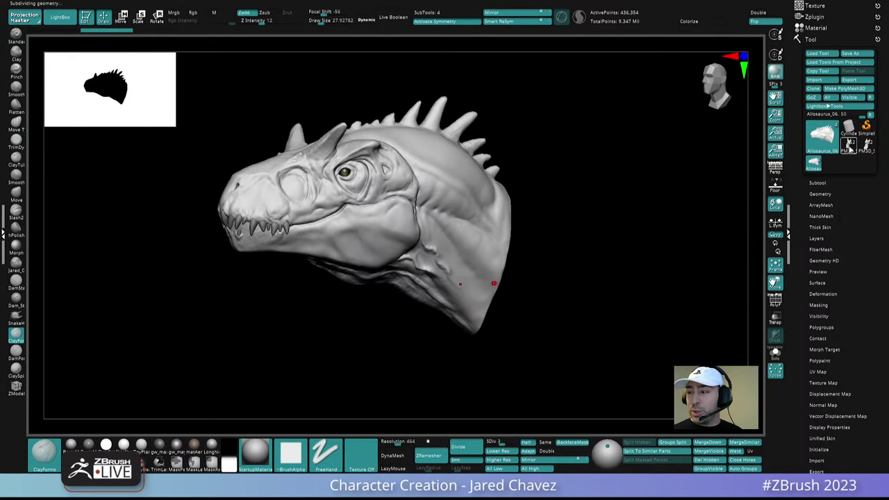
- Make the dog bust the active tool again and examine its head and neck from slightly different side angles
{"action": "mouse_move", "coordinate": [850, 150]}
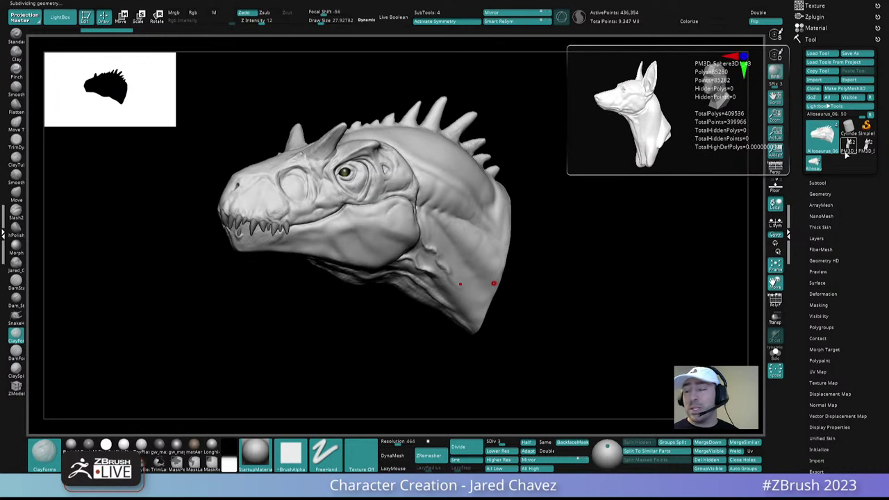
{"action": "left_click", "coordinate": [848, 148]}
{"action": "key", "text": "f"}
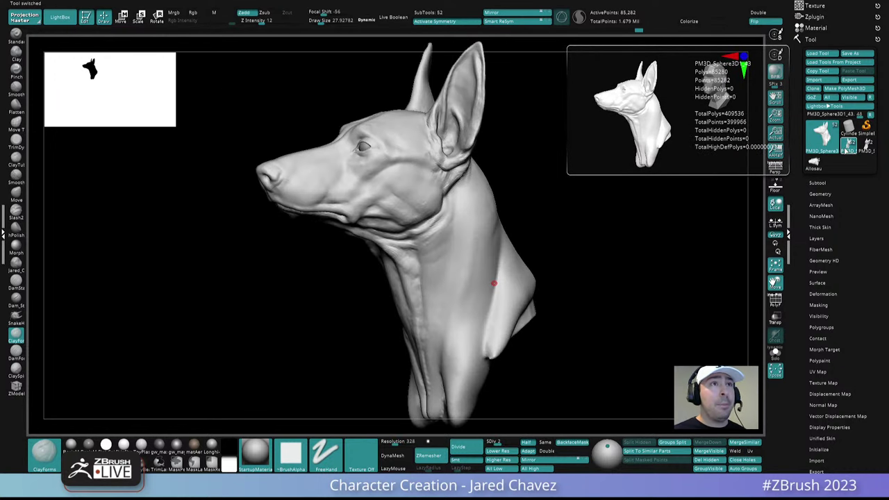
{"action": "left_click_drag", "start_coordinate": [550, 260], "coordinate": [521, 260]}
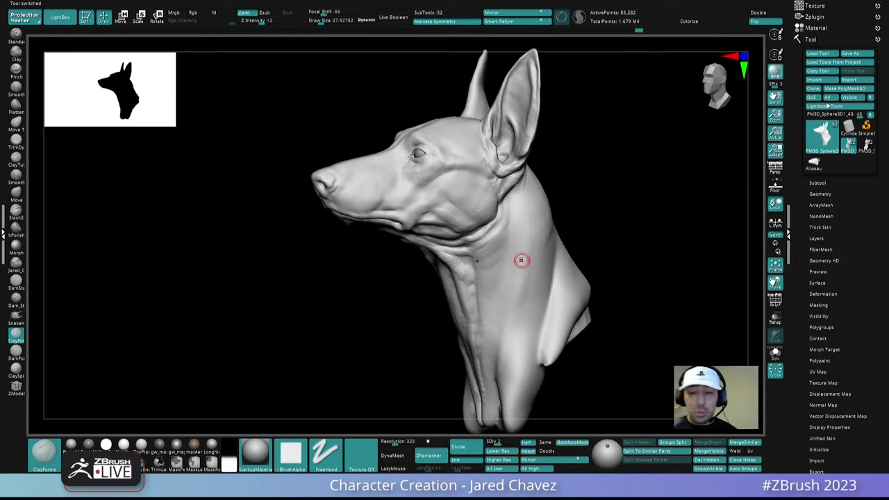
{"action": "right_click_drag", "start_coordinate": [521, 260], "coordinate": [505, 206]}
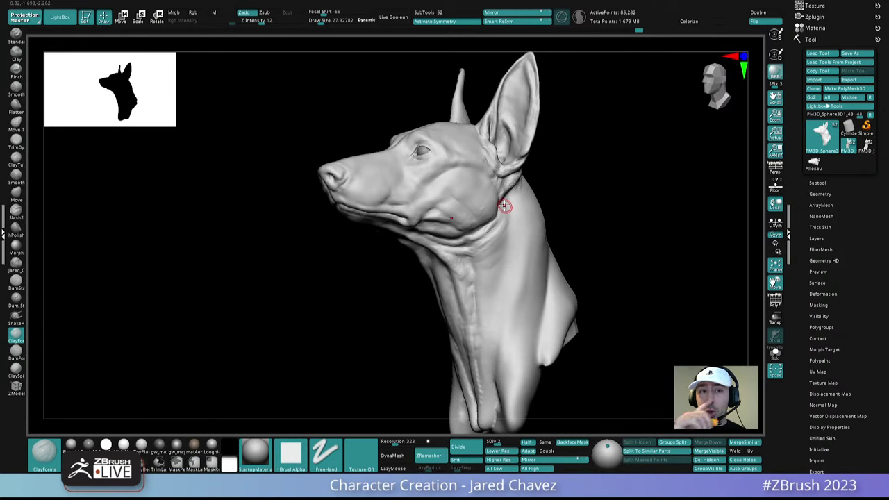
{"action": "right_click_drag", "start_coordinate": [487, 235], "coordinate": [481, 248]}
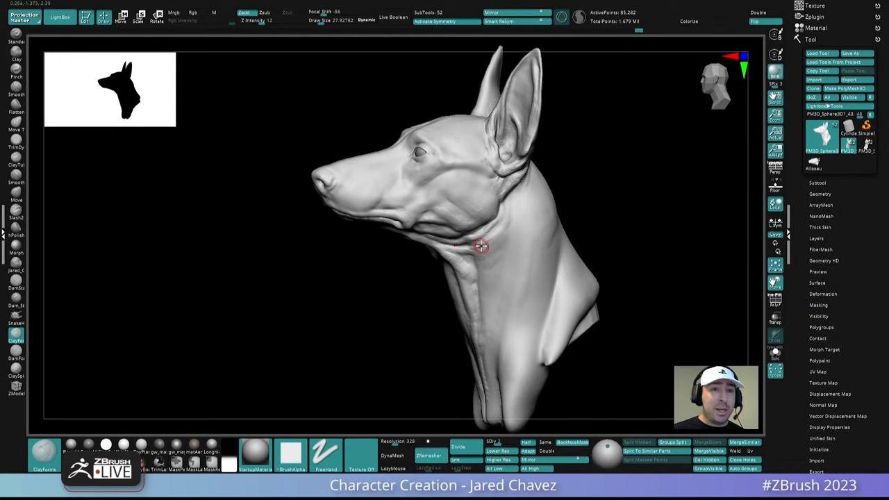
- Select the Move brush at draw size about 86 and adjust the jaw muscle on the dog's cheek
{"action": "key", "text": "ctrl"}
{"action": "key", "text": "b"}
{"action": "key", "text": "m"}
{"action": "key", "text": "v"}
{"action": "right_click_drag", "start_coordinate": [482, 196], "coordinate": [482, 223], "text": "ctrl"}
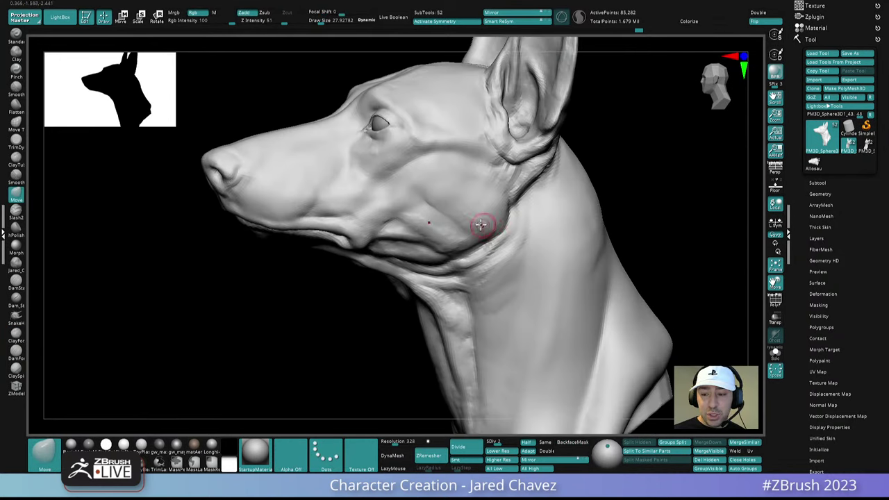
{"action": "key", "text": "space"}
{"action": "left_click_drag", "start_coordinate": [481, 222], "coordinate": [455, 204]}
{"action": "left_click_drag", "start_coordinate": [455, 202], "coordinate": [440, 193]}
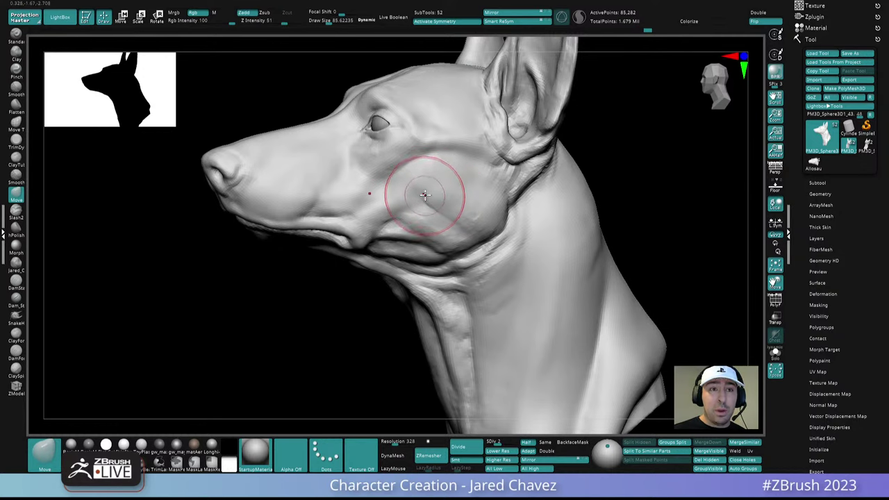
- Reduce the Move brush to draw size about 48 and adjust the outer cheek contour, checking it from the front
{"action": "mouse_move", "coordinate": [423, 192]}
{"action": "right_mouse_down"}
{"action": "mouse_move", "coordinate": [464, 199]}
{"action": "mouse_move", "coordinate": [458, 210]}
{"action": "mouse_move", "coordinate": [432, 188]}
{"action": "mouse_move", "coordinate": [429, 217]}
{"action": "right_mouse_up"}
{"action": "key", "text": "space"}
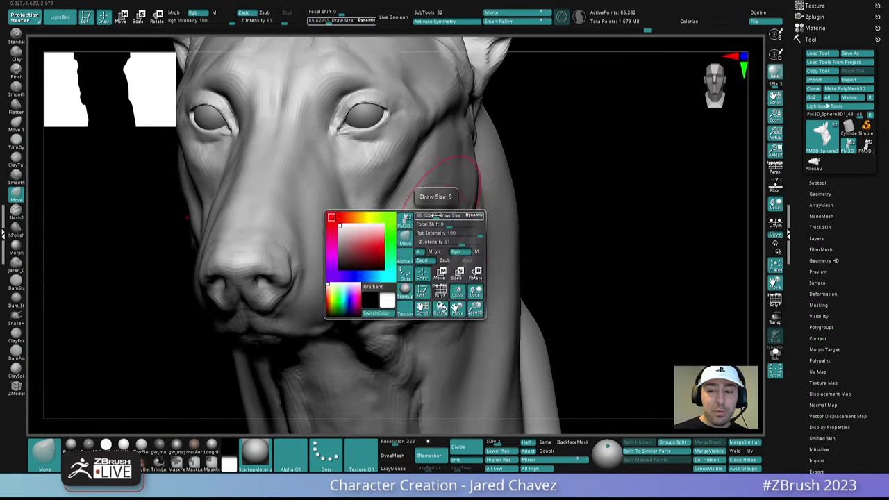
{"action": "left_click_drag", "start_coordinate": [455, 216], "coordinate": [431, 216]}
{"action": "mouse_move", "coordinate": [431, 215]}
{"action": "right_mouse_down"}
{"action": "mouse_move", "coordinate": [420, 209]}
{"action": "mouse_move", "coordinate": [426, 171]}
{"action": "mouse_move", "coordinate": [421, 183]}
{"action": "mouse_move", "coordinate": [410, 181]}
{"action": "mouse_move", "coordinate": [424, 285]}
{"action": "mouse_move", "coordinate": [451, 274]}
{"action": "right_mouse_up"}
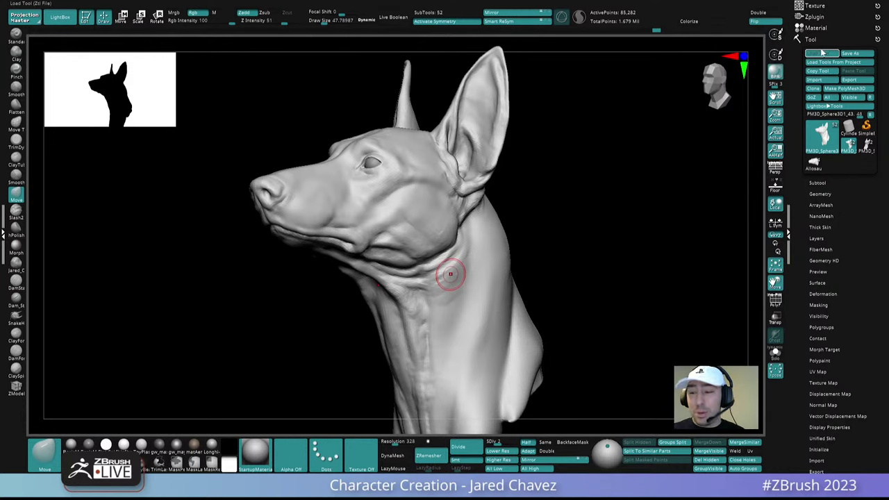
- Load the early Allosaurus_01 sculpt as a tool and frame its head in view
{"action": "left_click", "coordinate": [824, 54]}
{"action": "double_click", "coordinate": [354, 200]}
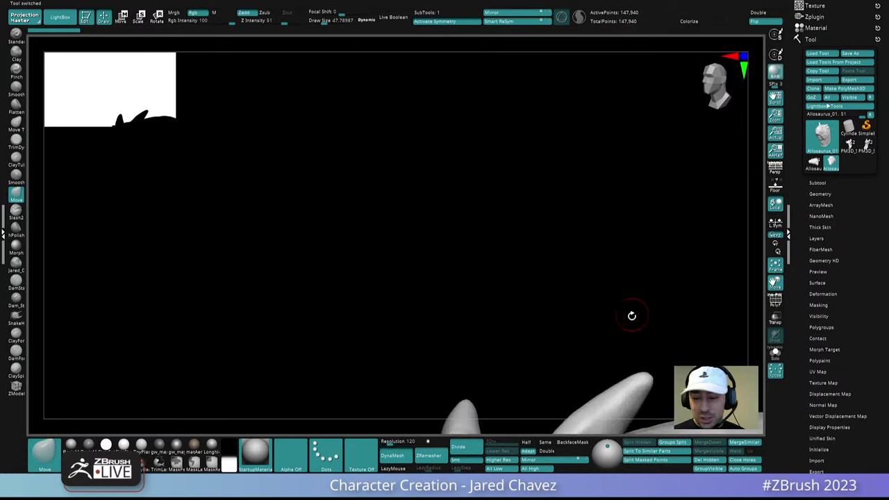
{"action": "key", "text": "f"}
{"action": "mouse_move", "coordinate": [632, 316]}
{"action": "left_mouse_down", "text": "alt"}
{"action": "mouse_move", "coordinate": [611, 305]}
{"action": "mouse_move", "coordinate": [546, 324]}
{"action": "mouse_move", "coordinate": [585, 312]}
{"action": "mouse_move", "coordinate": [577, 327]}
{"action": "mouse_move", "coordinate": [513, 300]}
{"action": "left_mouse_up", "text": "alt"}
- Return from the Allosaurus to the dog bust and frame its cheek and jaw up close
{"action": "mouse_move", "coordinate": [844, 150]}
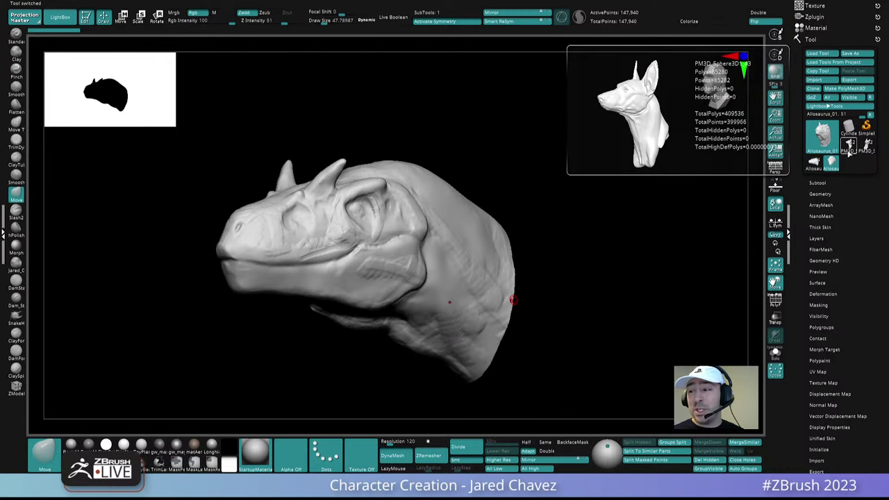
{"action": "left_click", "coordinate": [848, 154]}
{"action": "mouse_move", "coordinate": [393, 215]}
{"action": "left_mouse_down", "text": "alt"}
{"action": "mouse_move", "coordinate": [463, 268]}
{"action": "mouse_move", "coordinate": [551, 307]}
{"action": "left_mouse_up", "text": "alt"}
{"action": "key", "text": "f"}
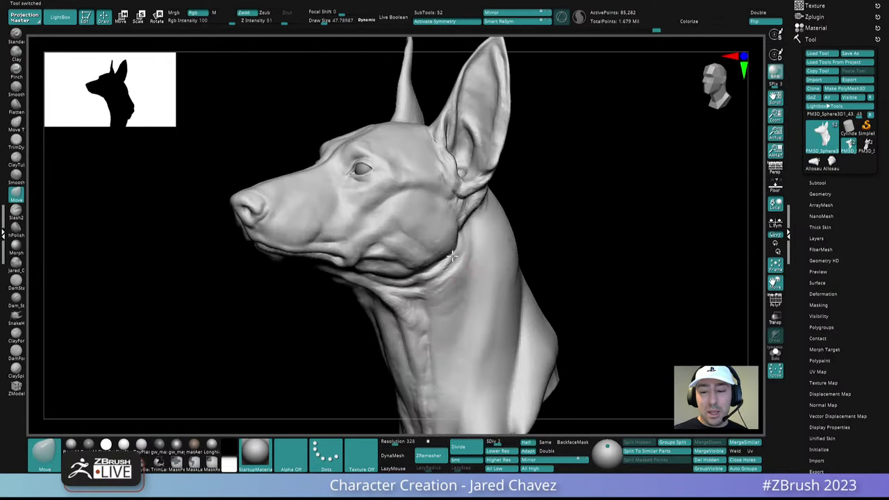
{"action": "mouse_move", "coordinate": [452, 256]}
{"action": "right_mouse_down"}
{"action": "mouse_move", "coordinate": [440, 206]}
{"action": "mouse_move", "coordinate": [456, 250]}
{"action": "mouse_move", "coordinate": [443, 277]}
{"action": "right_mouse_up"}
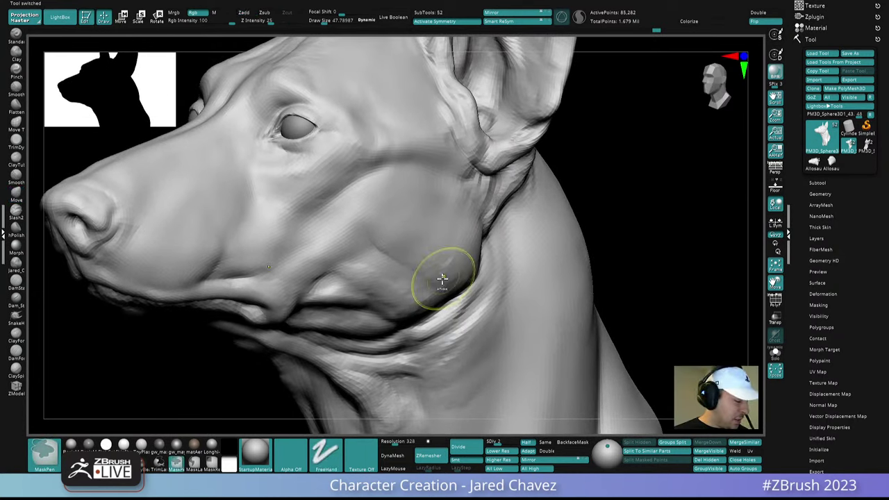
- Enlarge the Move brush to draw size about 109 and adjust the back and underside of the dog's jaw
{"action": "mouse_move", "coordinate": [459, 204]}
{"action": "right_mouse_down"}
{"action": "mouse_move", "coordinate": [454, 197]}
{"action": "mouse_move", "coordinate": [452, 242]}
{"action": "mouse_move", "coordinate": [474, 269]}
{"action": "right_mouse_up"}
{"action": "right_click", "coordinate": [473, 268]}
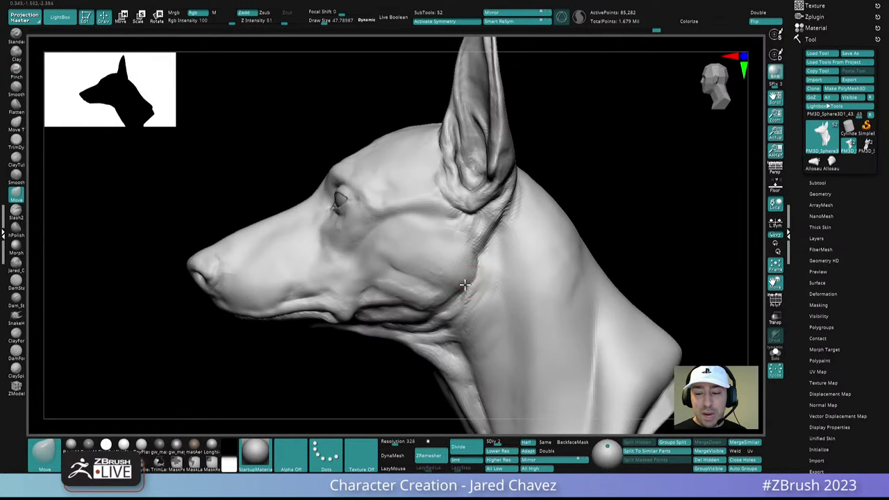
{"action": "right_click", "coordinate": [466, 284]}
{"action": "mouse_move", "coordinate": [462, 285]}
{"action": "left_mouse_down"}
{"action": "mouse_move", "coordinate": [473, 284]}
{"action": "mouse_move", "coordinate": [432, 303]}
{"action": "left_mouse_up"}
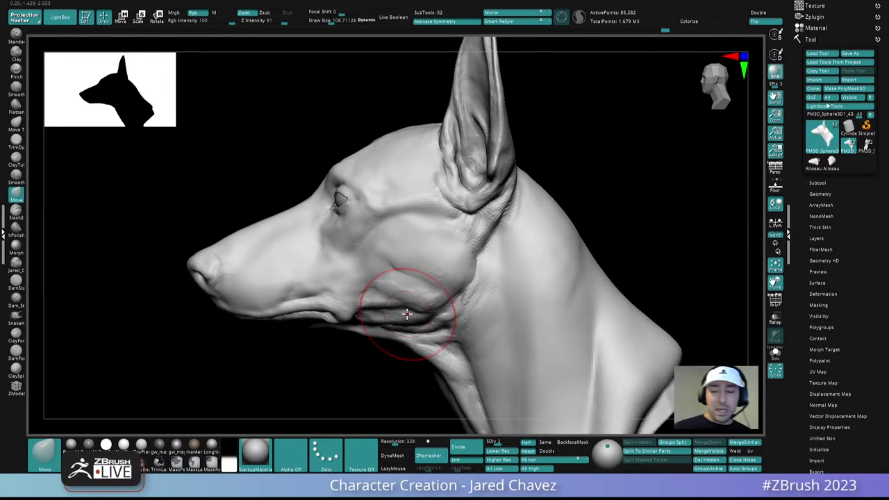
{"action": "right_click_drag", "start_coordinate": [406, 314], "coordinate": [411, 260]}
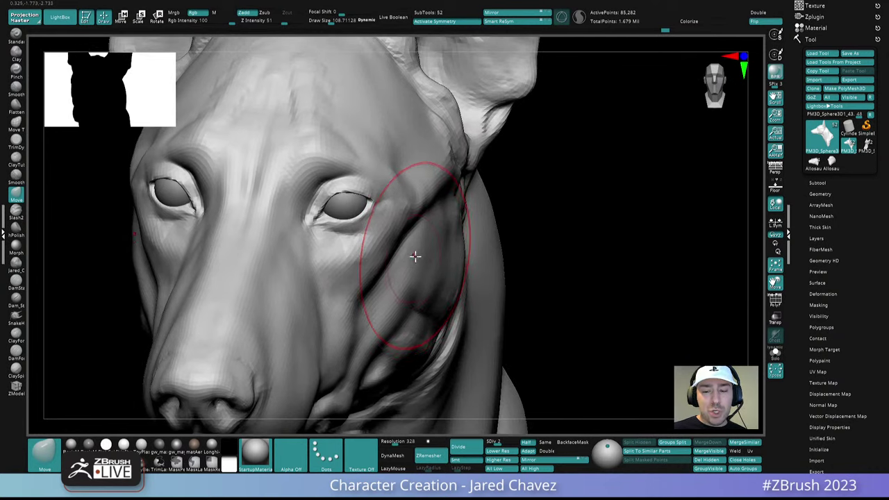
- Bring the dog head to subdivision level 3 and sculpt below the eye with ClayForms at draw size about 12
{"action": "key", "text": "space"}
{"action": "left_click_drag", "start_coordinate": [407, 256], "coordinate": [405, 255]}
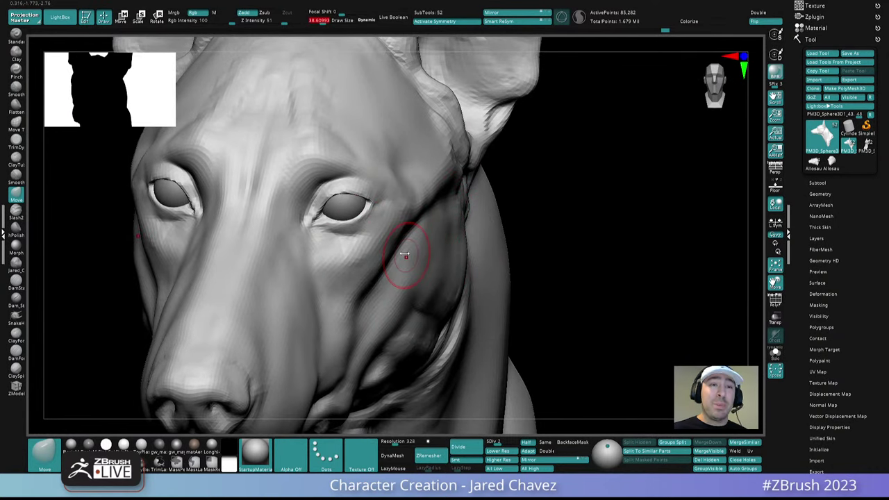
{"action": "left_click", "coordinate": [15, 336]}
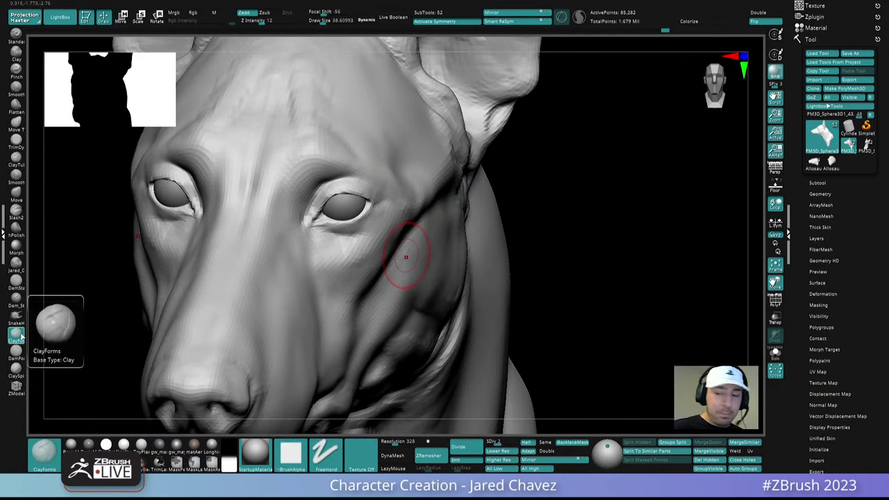
{"action": "mouse_move", "coordinate": [439, 252]}
{"action": "right_mouse_down"}
{"action": "mouse_move", "coordinate": [391, 194]}
{"action": "mouse_move", "coordinate": [400, 270]}
{"action": "mouse_move", "coordinate": [422, 248]}
{"action": "mouse_move", "coordinate": [395, 254]}
{"action": "mouse_move", "coordinate": [399, 220]}
{"action": "mouse_move", "coordinate": [378, 250]}
{"action": "mouse_move", "coordinate": [380, 223]}
{"action": "right_mouse_up"}
{"action": "key", "text": "ctrl+d"}
{"action": "key", "text": "space"}
{"action": "key", "text": "space"}
{"action": "left_click", "coordinate": [375, 230]}
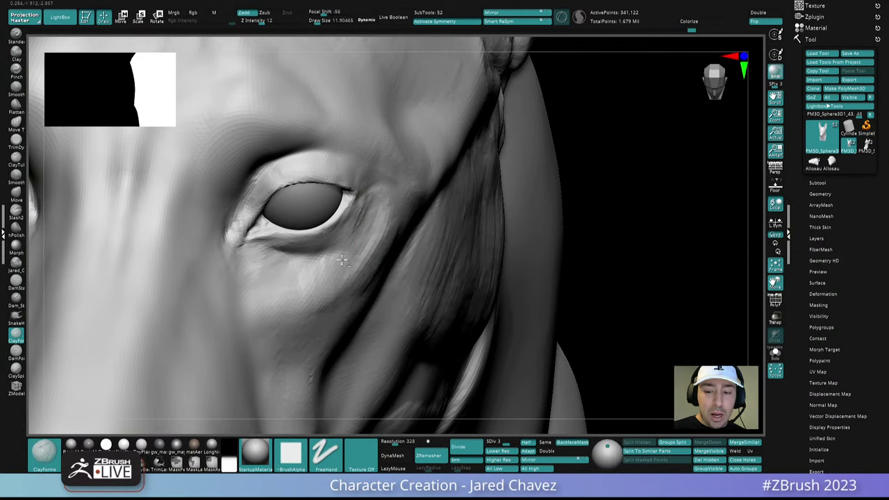
- Refine the lower eyelid and the folds beneath the eye from inner to outer corner with ClayForms
{"action": "right_click_drag", "start_coordinate": [362, 228], "coordinate": [360, 238]}
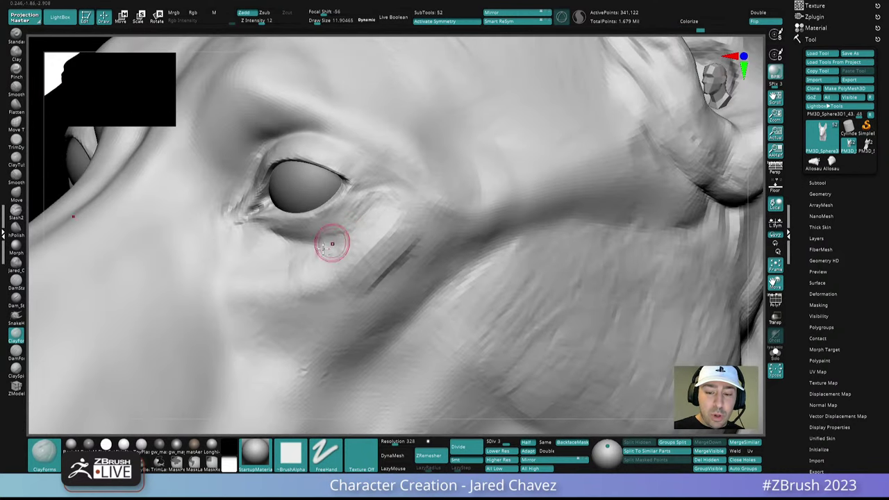
{"action": "right_click_drag", "start_coordinate": [387, 209], "coordinate": [347, 211], "text": "ctrl"}
{"action": "mouse_move", "coordinate": [309, 243]}
{"action": "right_mouse_down"}
{"action": "mouse_move", "coordinate": [357, 222]}
{"action": "mouse_move", "coordinate": [312, 242]}
{"action": "mouse_move", "coordinate": [544, 268]}
{"action": "mouse_move", "coordinate": [324, 257]}
{"action": "right_mouse_up"}
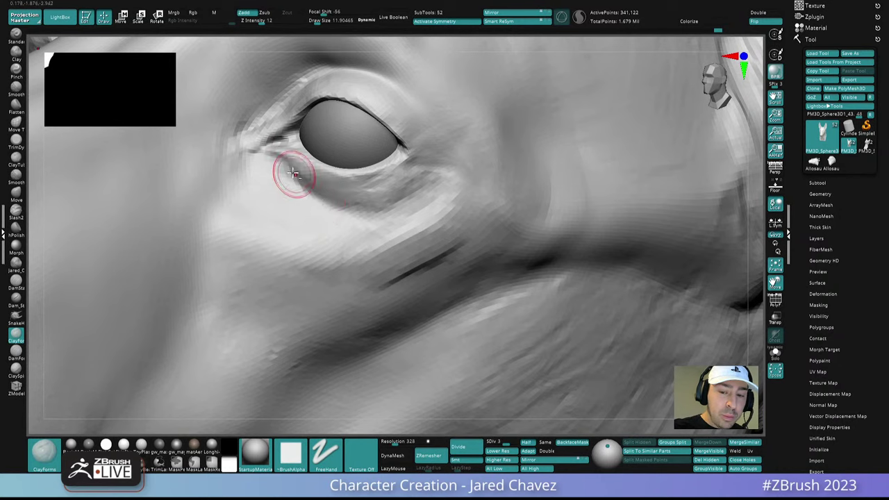
{"action": "right_click_drag", "start_coordinate": [349, 220], "coordinate": [393, 248]}
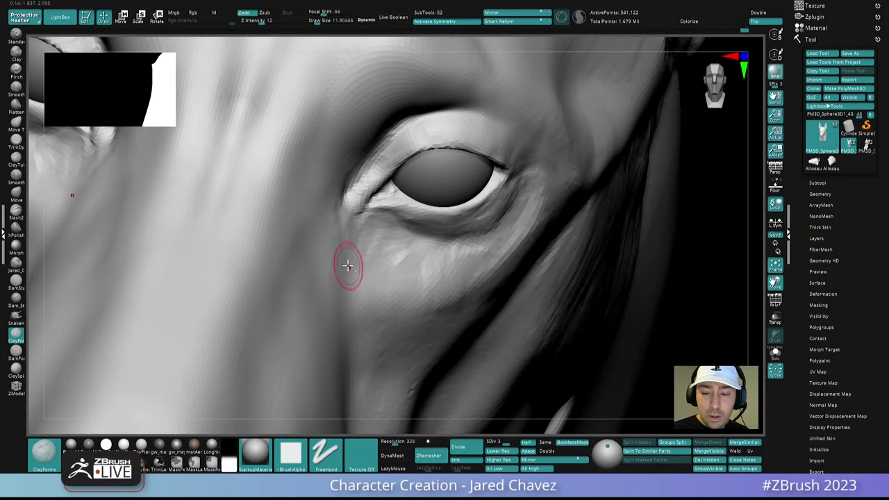
{"action": "right_click_drag", "start_coordinate": [433, 273], "coordinate": [479, 272], "text": "ctrl"}
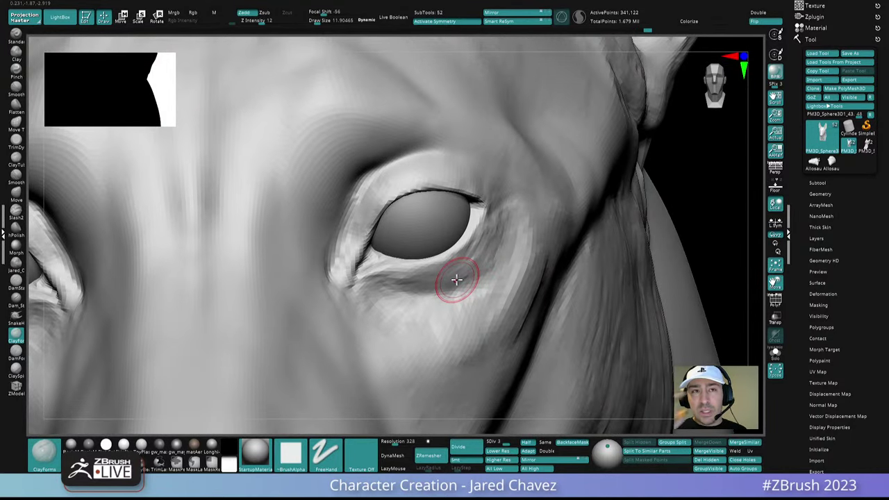
- Switch to the Move brush at draw size about 21 and adjust the form around the outer corner of the eye
{"action": "mouse_move", "coordinate": [456, 279]}
{"action": "right_mouse_down"}
{"action": "mouse_move", "coordinate": [520, 258]}
{"action": "mouse_move", "coordinate": [536, 280]}
{"action": "mouse_move", "coordinate": [538, 267]}
{"action": "right_mouse_up"}
{"action": "key", "text": "ctrl"}
{"action": "key", "text": "ctrl+1"}
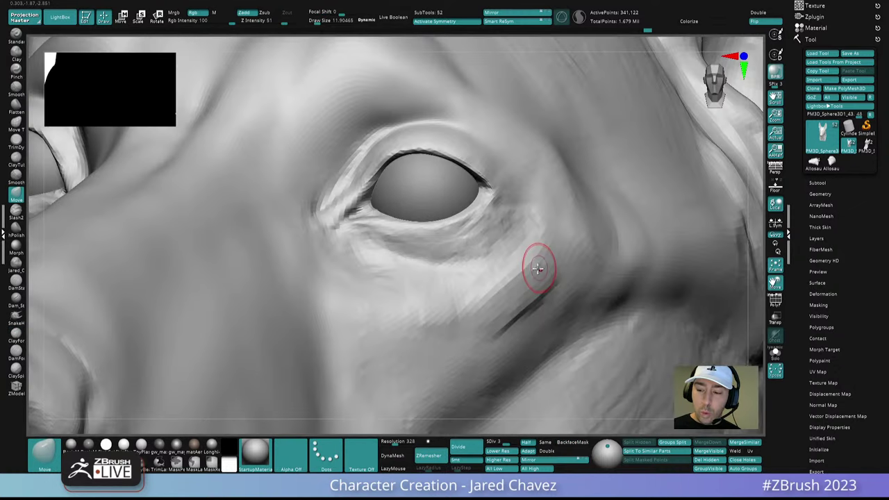
{"action": "key", "text": "space"}
{"action": "left_click_drag", "start_coordinate": [536, 269], "coordinate": [538, 268]}
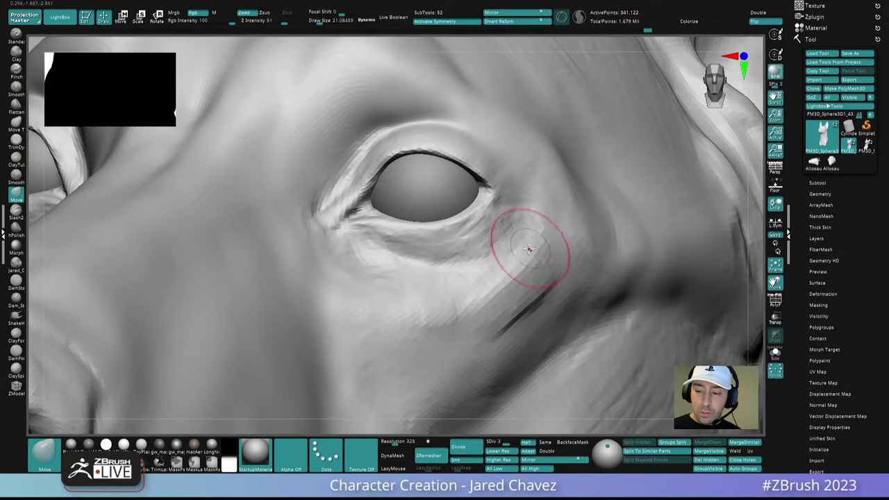
{"action": "right_click_drag", "start_coordinate": [509, 250], "coordinate": [507, 258]}
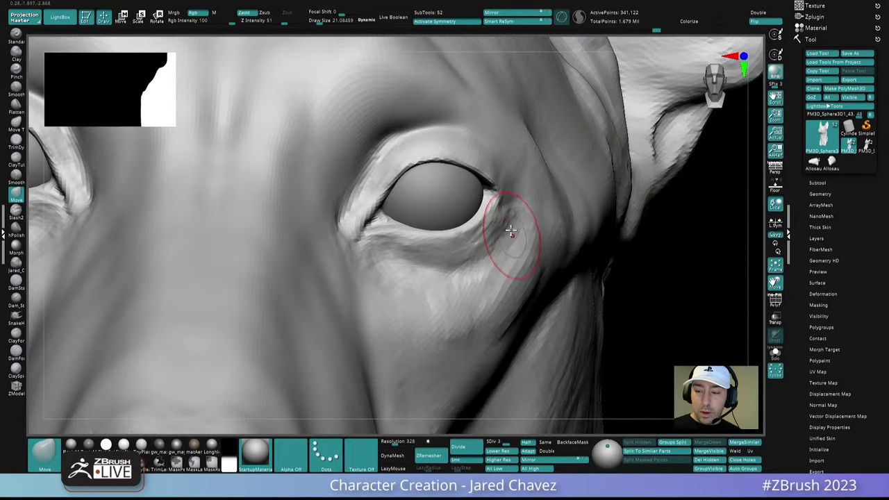
{"action": "right_click_drag", "start_coordinate": [516, 241], "coordinate": [537, 225], "text": "ctrl"}
{"action": "right_click_drag", "start_coordinate": [536, 226], "coordinate": [546, 255]}
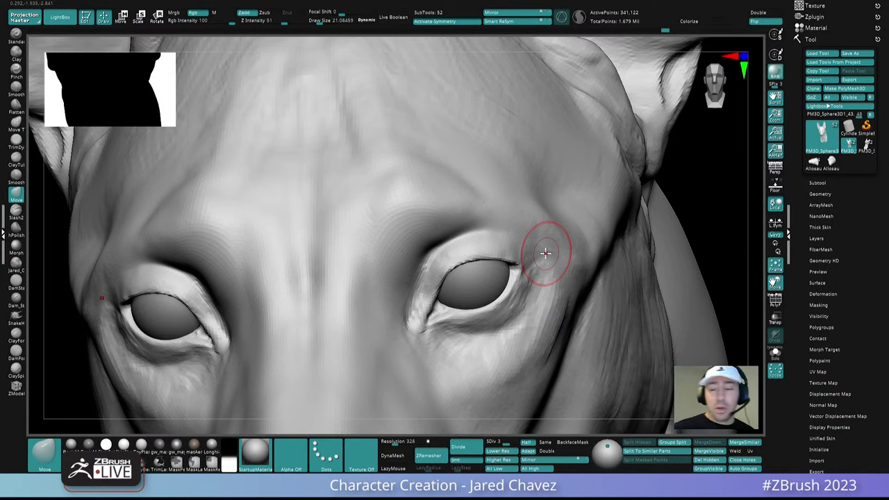
{"action": "mouse_move", "coordinate": [522, 257]}
{"action": "right_mouse_down"}
{"action": "mouse_move", "coordinate": [535, 264]}
{"action": "mouse_move", "coordinate": [499, 201]}
{"action": "right_mouse_up"}
- Build up the brow above the outer corner of the eye with ClayForms at draw size about 21
{"action": "left_click", "coordinate": [17, 336]}
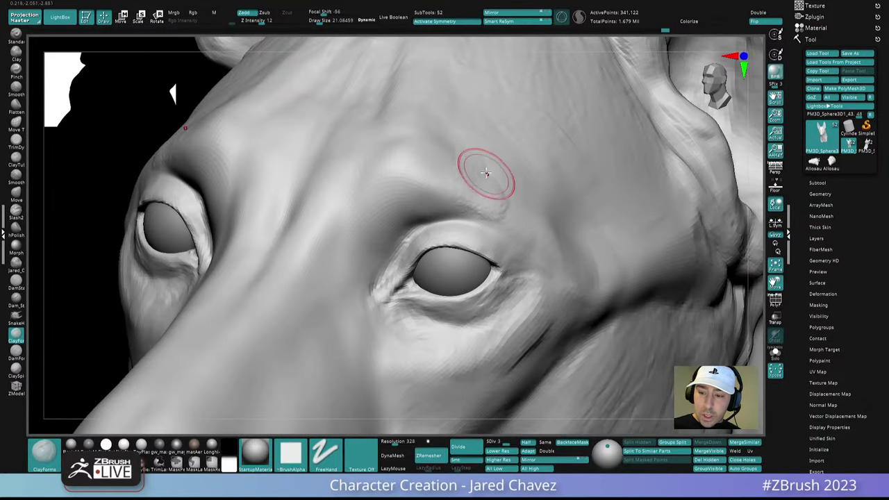
{"action": "mouse_move", "coordinate": [510, 196]}
{"action": "left_mouse_down"}
{"action": "mouse_move", "coordinate": [522, 223]}
{"action": "mouse_move", "coordinate": [506, 198]}
{"action": "left_mouse_up"}
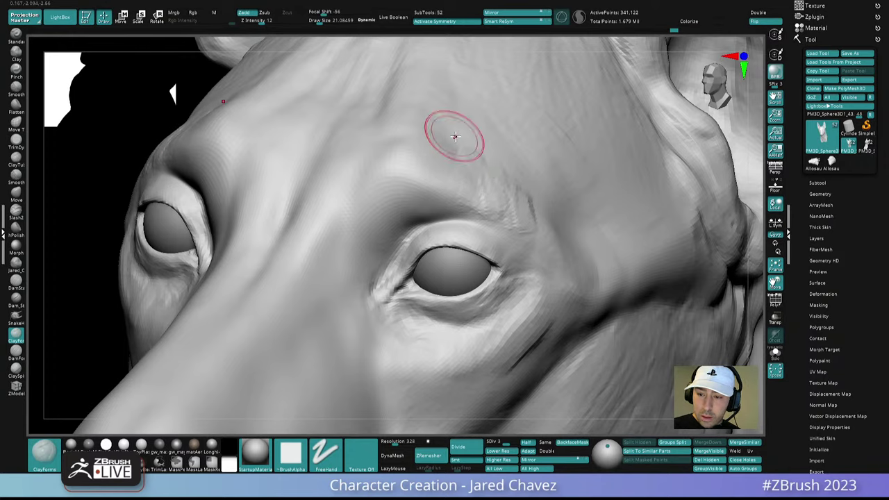
{"action": "right_click_drag", "start_coordinate": [498, 190], "coordinate": [518, 247], "text": "ctrl"}
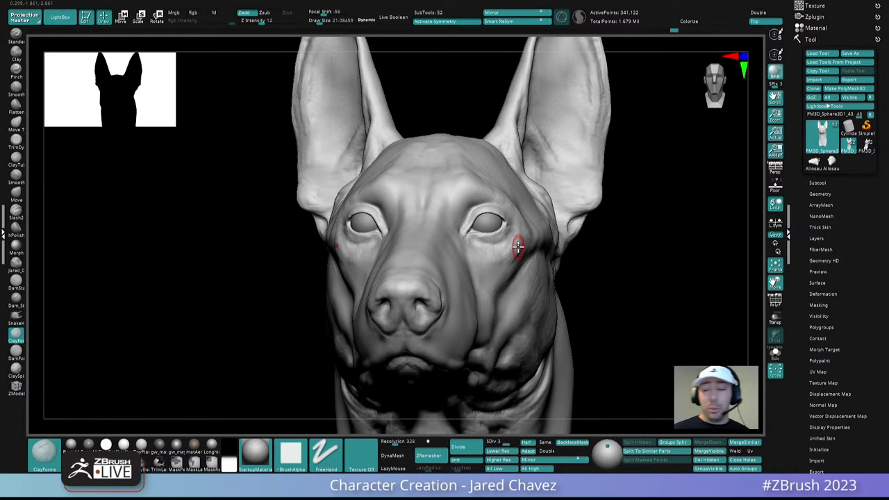
- Isolate the head mesh and reshape the outer part of the upper eyelid using the Move brush at draw size about 14
{"action": "right_click_drag", "start_coordinate": [559, 259], "coordinate": [502, 261]}
{"action": "mouse_move", "coordinate": [501, 261]}
{"action": "right_mouse_down", "text": "ctrl"}
{"action": "mouse_move", "coordinate": [490, 239]}
{"action": "mouse_move", "coordinate": [452, 260]}
{"action": "mouse_move", "coordinate": [437, 232]}
{"action": "right_mouse_up", "text": "ctrl"}
{"action": "key", "text": "b"}
{"action": "key", "text": "m"}
{"action": "key", "text": "v"}
{"action": "key", "text": "space"}
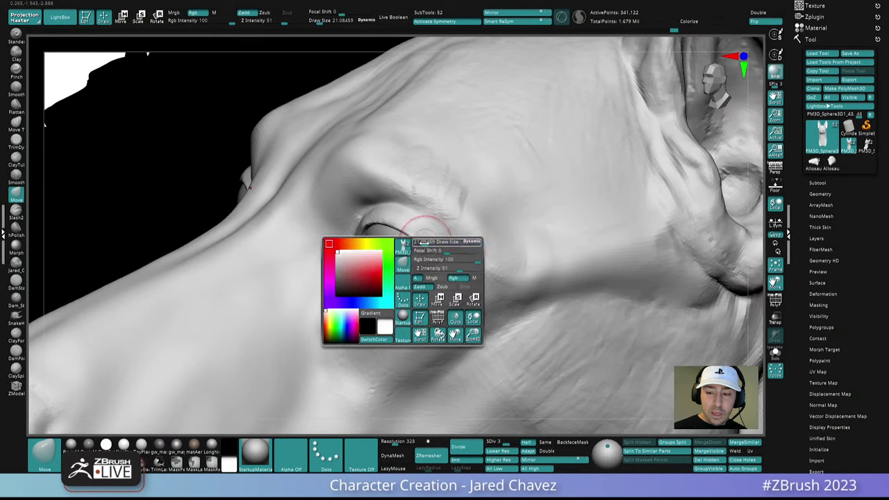
{"action": "left_click_drag", "start_coordinate": [420, 241], "coordinate": [412, 241]}
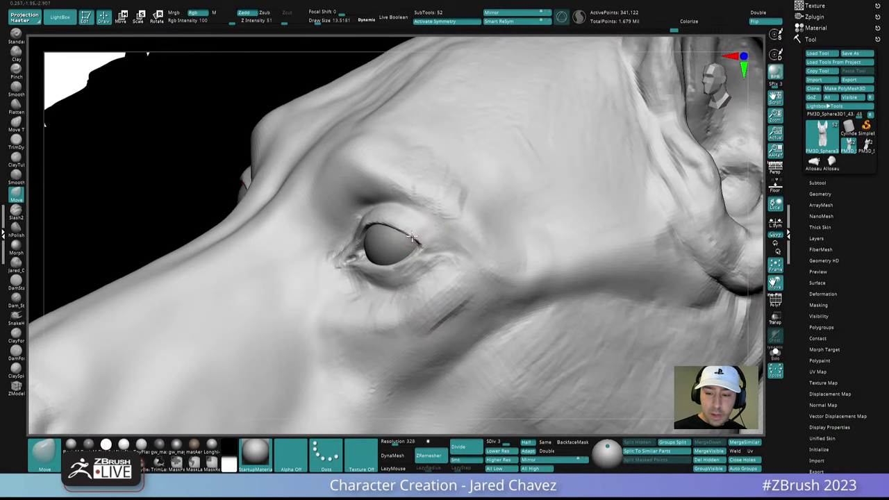
{"action": "mouse_move", "coordinate": [411, 237]}
{"action": "right_mouse_down"}
{"action": "mouse_move", "coordinate": [441, 227]}
{"action": "mouse_move", "coordinate": [429, 220]}
{"action": "mouse_move", "coordinate": [435, 202]}
{"action": "mouse_move", "coordinate": [423, 173]}
{"action": "mouse_move", "coordinate": [396, 200]}
{"action": "mouse_move", "coordinate": [388, 253]}
{"action": "right_mouse_up"}
{"action": "left_click", "coordinate": [779, 350]}
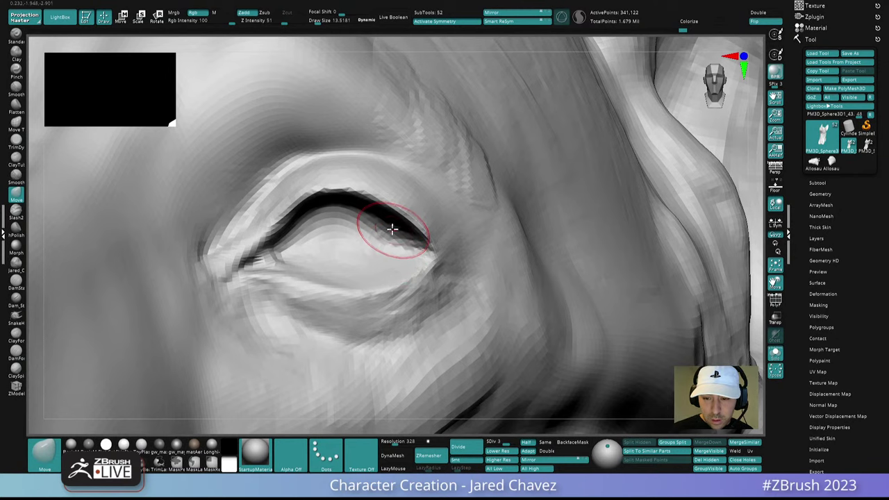
{"action": "left_click_drag", "start_coordinate": [393, 229], "coordinate": [377, 224]}
{"action": "mouse_move", "coordinate": [321, 224]}
{"action": "right_mouse_down", "text": "ctrl"}
{"action": "mouse_move", "coordinate": [416, 114]}
{"action": "mouse_move", "coordinate": [452, 284]}
{"action": "mouse_move", "coordinate": [440, 322]}
{"action": "mouse_move", "coordinate": [496, 308]}
{"action": "mouse_move", "coordinate": [757, 331]}
{"action": "right_mouse_up", "text": "ctrl"}
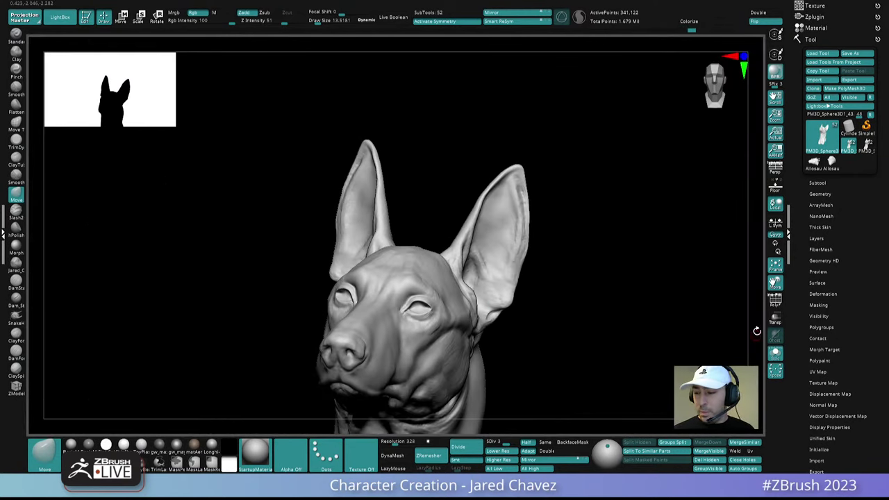
- Smooth the surface below the outer corner of the eye, toward the top of the cheek
{"action": "mouse_move", "coordinate": [417, 257]}
{"action": "right_mouse_down"}
{"action": "mouse_move", "coordinate": [427, 284]}
{"action": "mouse_move", "coordinate": [448, 286]}
{"action": "mouse_move", "coordinate": [474, 310]}
{"action": "mouse_move", "coordinate": [445, 302]}
{"action": "mouse_move", "coordinate": [440, 271]}
{"action": "right_mouse_up"}
{"action": "left_click_drag", "start_coordinate": [440, 272], "coordinate": [429, 290], "text": "shift"}
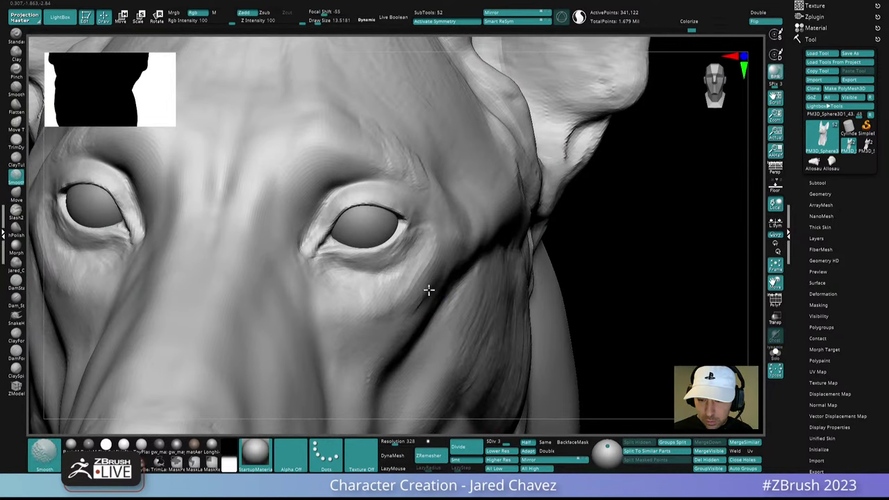
{"action": "mouse_move", "coordinate": [422, 285]}
{"action": "right_mouse_down"}
{"action": "mouse_move", "coordinate": [442, 290]}
{"action": "mouse_move", "coordinate": [408, 262]}
{"action": "right_mouse_up"}
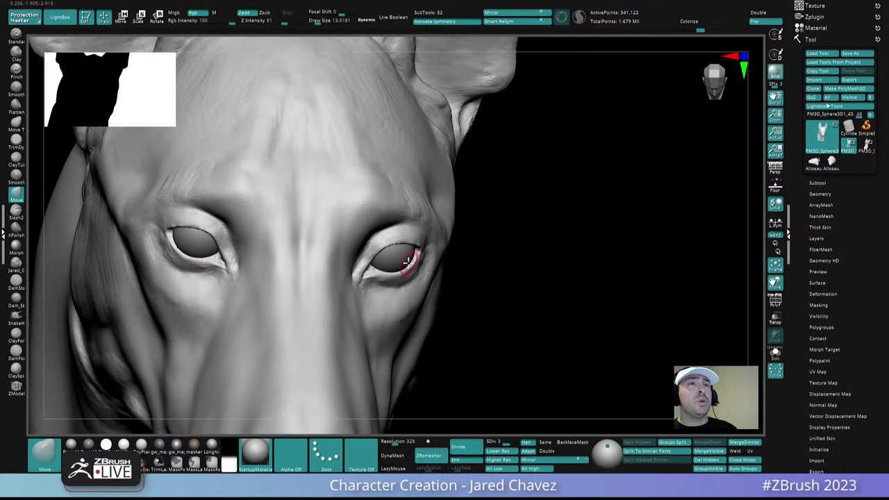
{"action": "mouse_move", "coordinate": [408, 262]}
{"action": "right_mouse_down"}
{"action": "mouse_move", "coordinate": [510, 266]}
{"action": "mouse_move", "coordinate": [437, 232]}
{"action": "mouse_move", "coordinate": [461, 264]}
{"action": "right_mouse_up"}
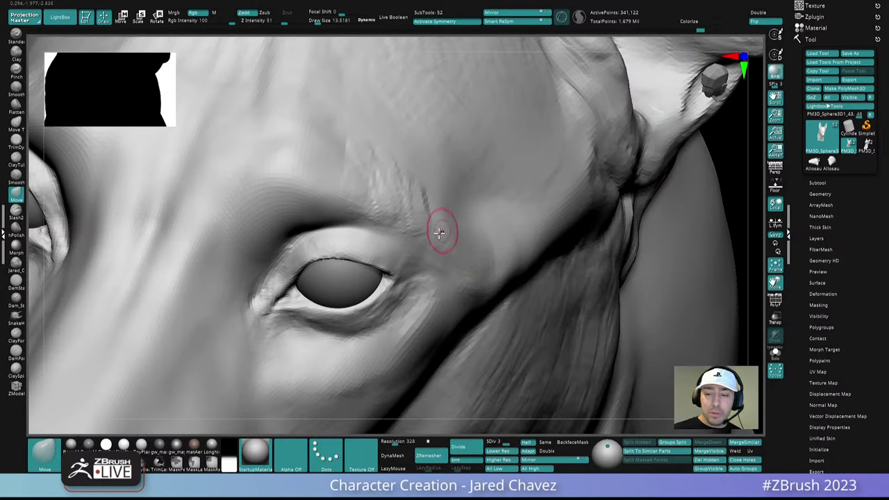
- Build up the brow ridge above the eye's outer half with ClayForms at draw size about 14
{"action": "left_click", "coordinate": [16, 335]}
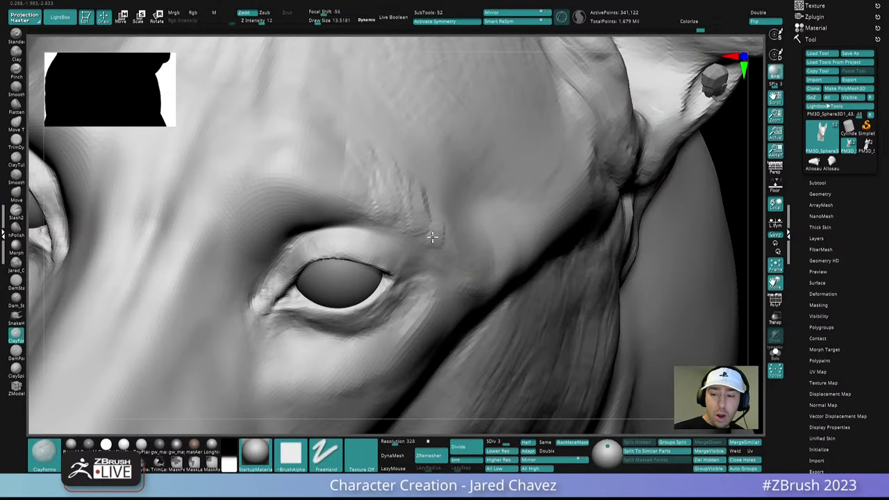
{"action": "mouse_move", "coordinate": [393, 206]}
{"action": "right_mouse_down"}
{"action": "mouse_move", "coordinate": [389, 218]}
{"action": "mouse_move", "coordinate": [380, 214]}
{"action": "right_mouse_up"}
{"action": "left_click_drag", "start_coordinate": [368, 211], "coordinate": [337, 199]}
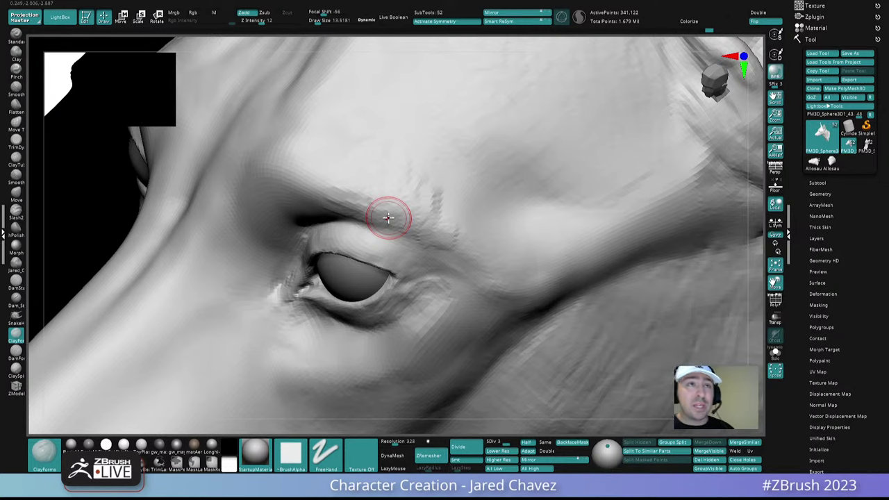
{"action": "right_click_drag", "start_coordinate": [388, 217], "coordinate": [307, 193]}
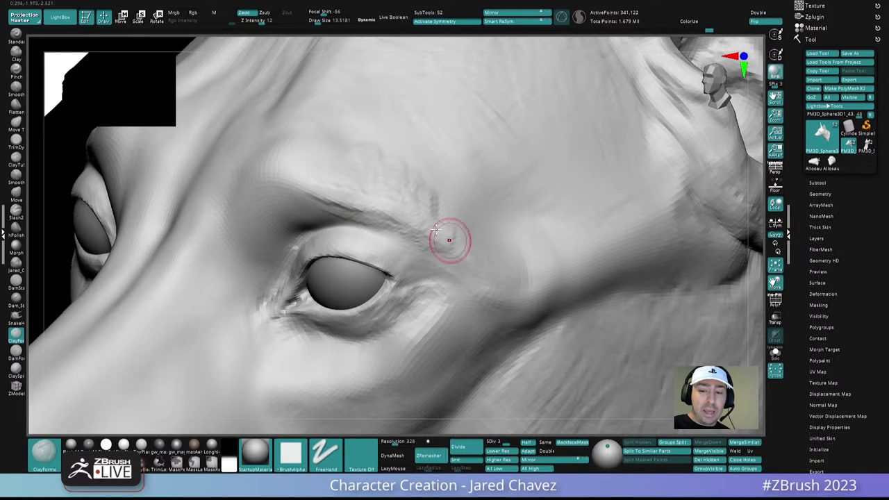
- Smooth the rough clay strokes along the brow ridge and above the outer corner of the eye
{"action": "right_click_drag", "start_coordinate": [449, 236], "coordinate": [404, 178]}
{"action": "key", "text": "shift"}
{"action": "mouse_move", "coordinate": [410, 186]}
{"action": "left_mouse_down", "text": "shift"}
{"action": "mouse_move", "coordinate": [406, 169]}
{"action": "mouse_move", "coordinate": [442, 200]}
{"action": "mouse_move", "coordinate": [341, 186]}
{"action": "left_mouse_up", "text": "shift"}
{"action": "mouse_move", "coordinate": [347, 187]}
{"action": "right_mouse_down"}
{"action": "mouse_move", "coordinate": [407, 196]}
{"action": "mouse_move", "coordinate": [377, 189]}
{"action": "right_mouse_up"}
{"action": "mouse_move", "coordinate": [378, 188]}
{"action": "left_mouse_down", "text": "shift"}
{"action": "mouse_move", "coordinate": [378, 211]}
{"action": "mouse_move", "coordinate": [333, 199]}
{"action": "mouse_move", "coordinate": [428, 240]}
{"action": "mouse_move", "coordinate": [425, 211]}
{"action": "left_mouse_up", "text": "shift"}
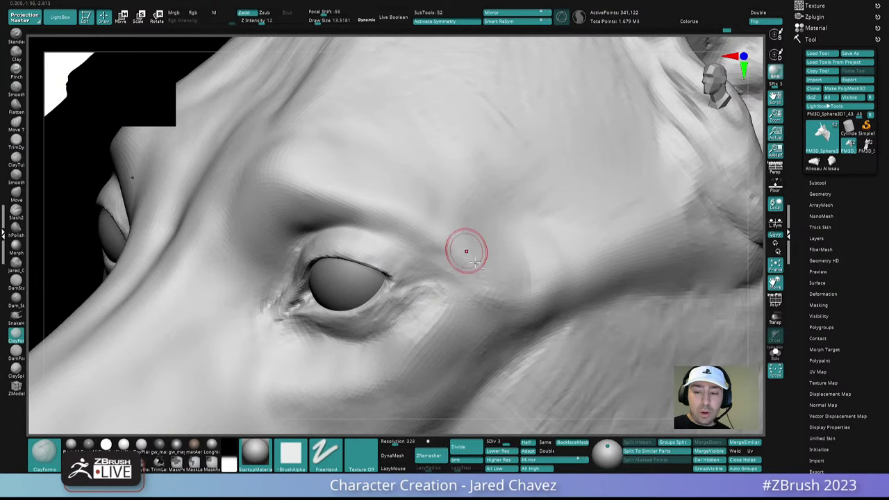
- Cut the crease between the brow and the outer upper eyelid with the DamForms brush
{"action": "mouse_move", "coordinate": [466, 251]}
{"action": "right_mouse_down", "text": "ctrl"}
{"action": "mouse_move", "coordinate": [424, 264]}
{"action": "mouse_move", "coordinate": [475, 307]}
{"action": "mouse_move", "coordinate": [469, 336]}
{"action": "right_mouse_up", "text": "ctrl"}
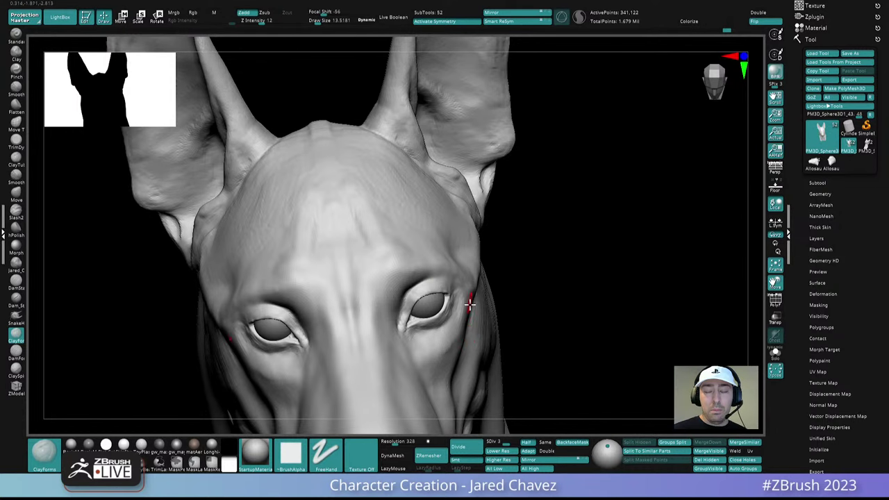
{"action": "right_click_drag", "start_coordinate": [471, 303], "coordinate": [484, 327]}
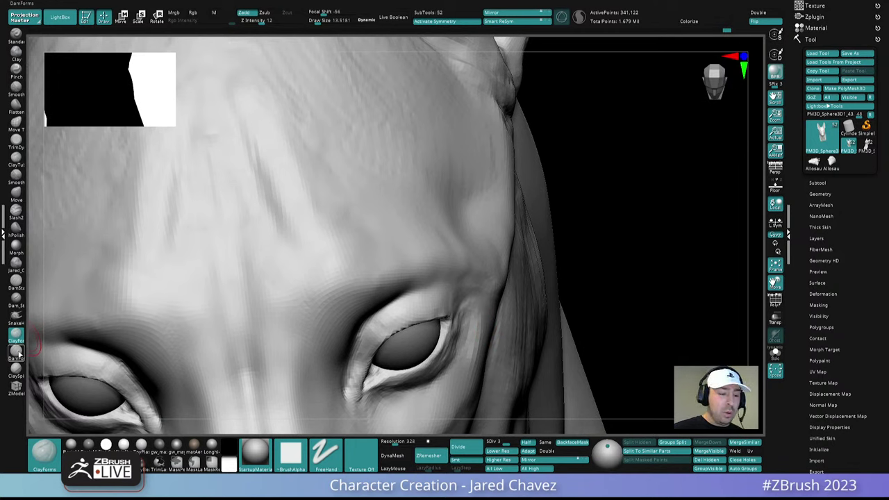
{"action": "left_click", "coordinate": [16, 353]}
{"action": "right_click_drag", "start_coordinate": [454, 299], "coordinate": [425, 296]}
{"action": "left_click_drag", "start_coordinate": [454, 284], "coordinate": [406, 295]}
{"action": "left_click_drag", "start_coordinate": [482, 287], "coordinate": [420, 302]}
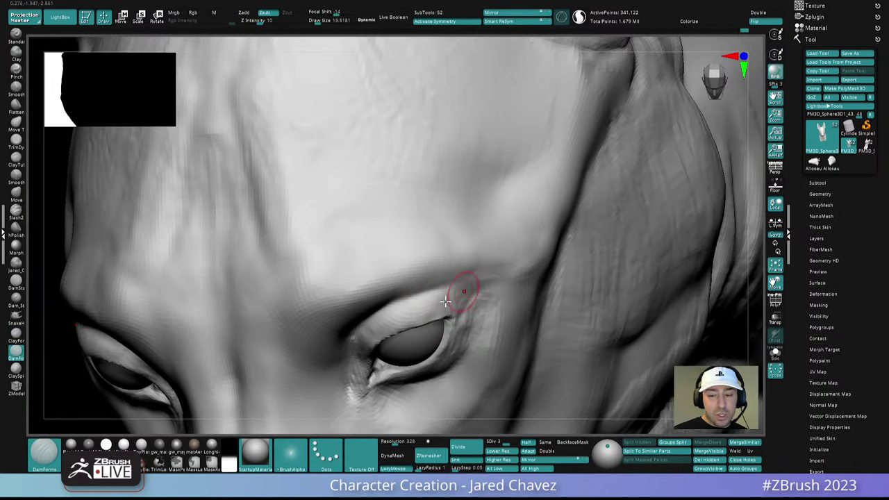
- Adjust the form behind the outer corner of the eye with the Move brush at draw size about 33
{"action": "mouse_move", "coordinate": [463, 293]}
{"action": "right_mouse_down"}
{"action": "mouse_move", "coordinate": [431, 296]}
{"action": "mouse_move", "coordinate": [474, 285]}
{"action": "mouse_move", "coordinate": [477, 210]}
{"action": "right_mouse_up"}
{"action": "mouse_move", "coordinate": [497, 283]}
{"action": "right_mouse_down"}
{"action": "mouse_move", "coordinate": [483, 297]}
{"action": "mouse_move", "coordinate": [482, 326]}
{"action": "mouse_move", "coordinate": [433, 254]}
{"action": "mouse_move", "coordinate": [457, 261]}
{"action": "right_mouse_up"}
{"action": "key", "text": "ctrl+1"}
{"action": "key", "text": "space"}
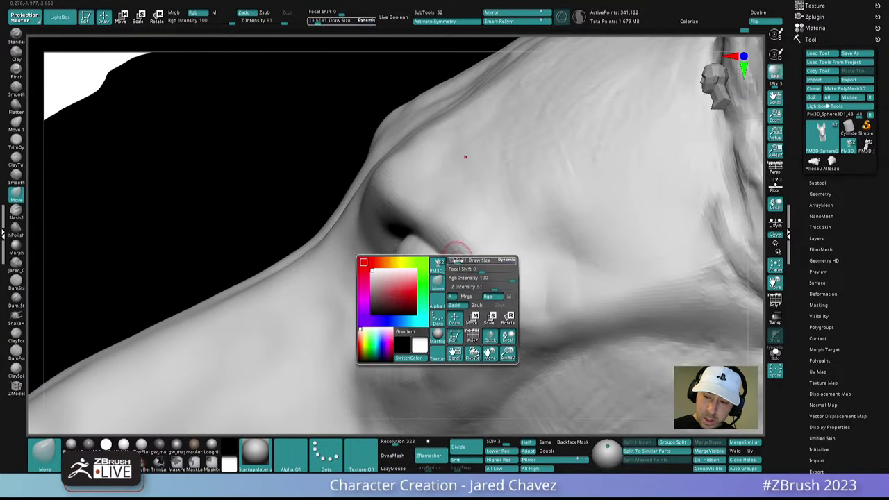
{"action": "left_click_drag", "start_coordinate": [457, 261], "coordinate": [466, 272]}
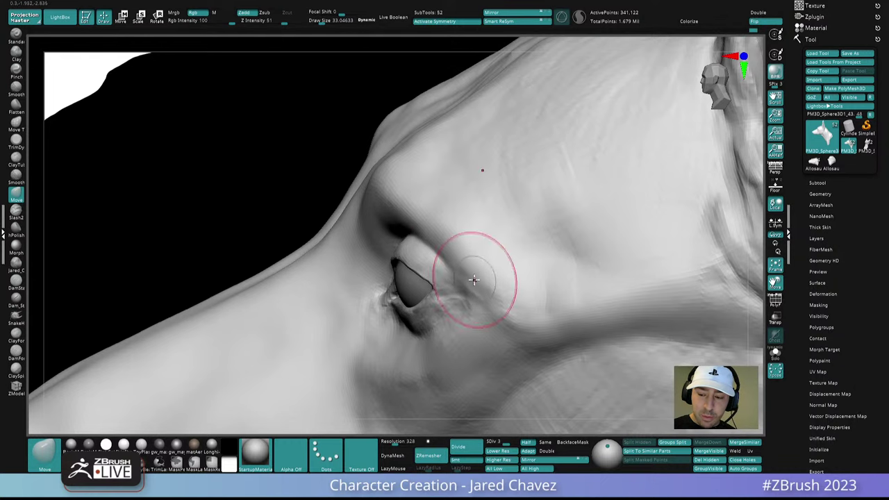
{"action": "mouse_move", "coordinate": [474, 280]}
{"action": "right_mouse_down", "text": "ctrl"}
{"action": "mouse_move", "coordinate": [480, 257]}
{"action": "mouse_move", "coordinate": [507, 306]}
{"action": "right_mouse_up", "text": "ctrl"}
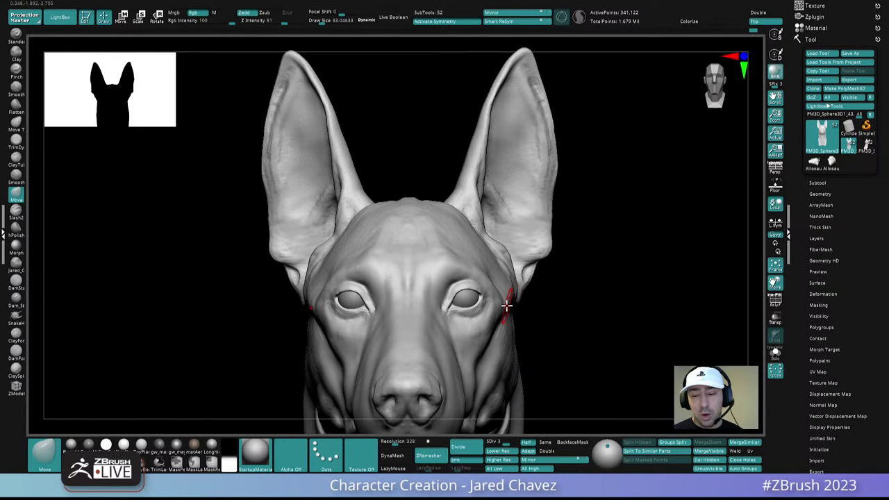
{"action": "mouse_move", "coordinate": [506, 305]}
{"action": "right_mouse_down"}
{"action": "mouse_move", "coordinate": [488, 308]}
{"action": "mouse_move", "coordinate": [476, 277]}
{"action": "mouse_move", "coordinate": [488, 315]}
{"action": "mouse_move", "coordinate": [490, 304]}
{"action": "right_mouse_up"}
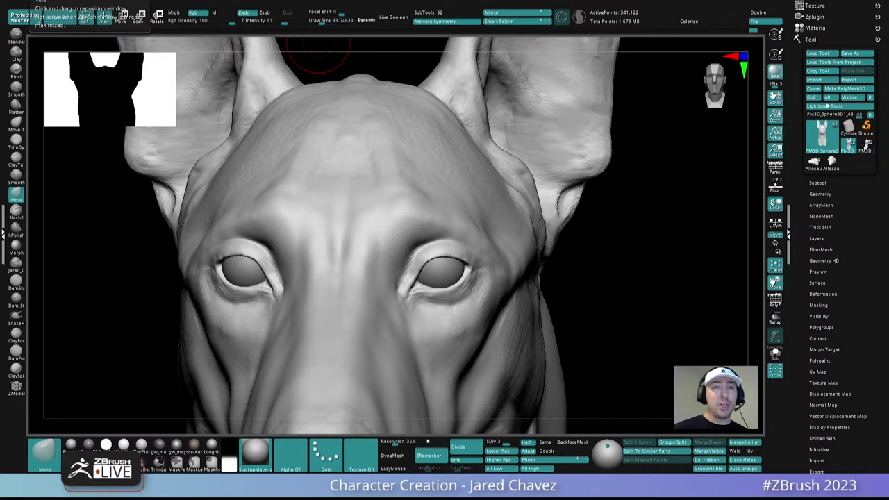
- Examine the eyes, brow and skull shape from the front, three-quarter and top views
{"action": "left_click_drag", "start_coordinate": [320, 53], "coordinate": [443, 325]}
{"action": "right_click_drag", "start_coordinate": [443, 325], "coordinate": [438, 274]}
{"action": "right_click_drag", "start_coordinate": [411, 245], "coordinate": [418, 244]}
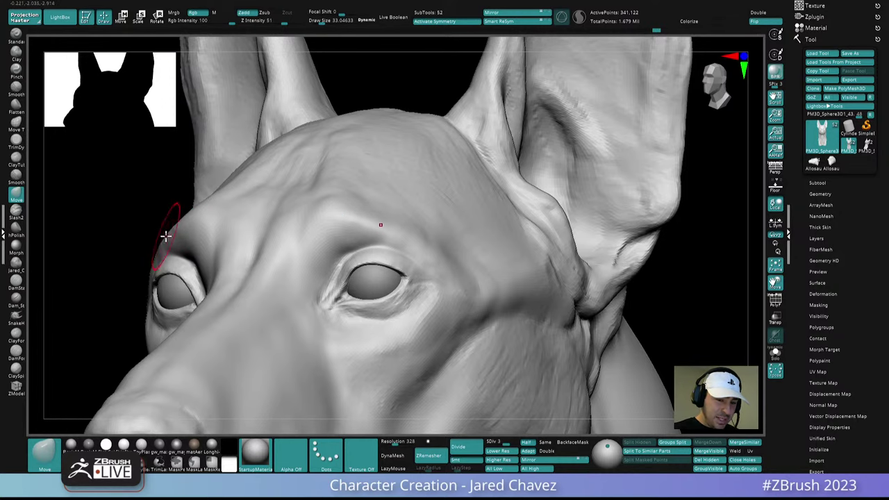
{"action": "left_click_drag", "start_coordinate": [162, 233], "coordinate": [415, 230]}
{"action": "mouse_move", "coordinate": [415, 229]}
{"action": "right_mouse_down"}
{"action": "mouse_move", "coordinate": [399, 221]}
{"action": "mouse_move", "coordinate": [399, 230]}
{"action": "mouse_move", "coordinate": [392, 165]}
{"action": "right_mouse_up"}
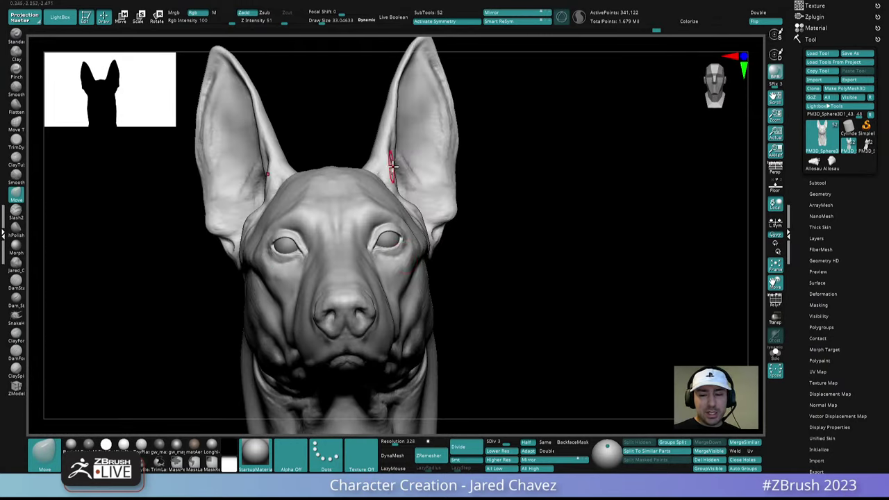
{"action": "right_click_drag", "start_coordinate": [398, 258], "coordinate": [447, 279]}
{"action": "left_click_drag", "start_coordinate": [447, 278], "coordinate": [445, 280]}
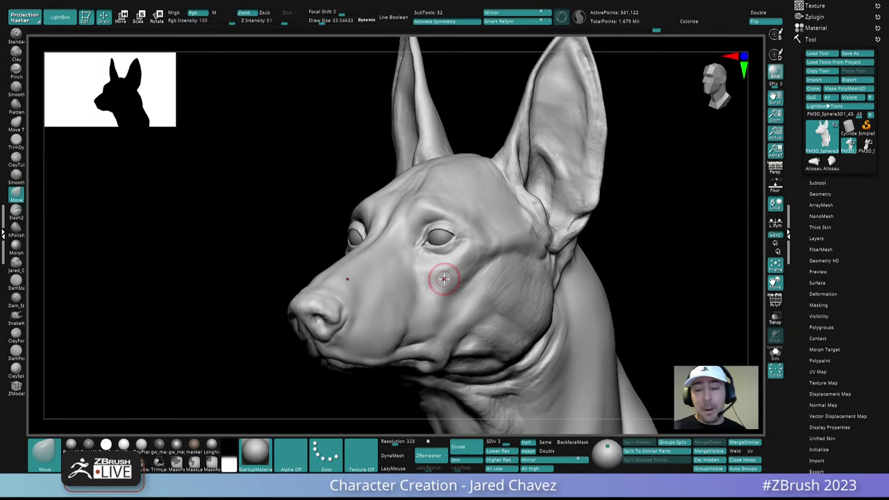
{"action": "mouse_move", "coordinate": [443, 279]}
{"action": "right_mouse_down"}
{"action": "mouse_move", "coordinate": [469, 295]}
{"action": "mouse_move", "coordinate": [440, 232]}
{"action": "mouse_move", "coordinate": [505, 227]}
{"action": "mouse_move", "coordinate": [461, 245]}
{"action": "mouse_move", "coordinate": [477, 225]}
{"action": "mouse_move", "coordinate": [471, 236]}
{"action": "right_mouse_up"}
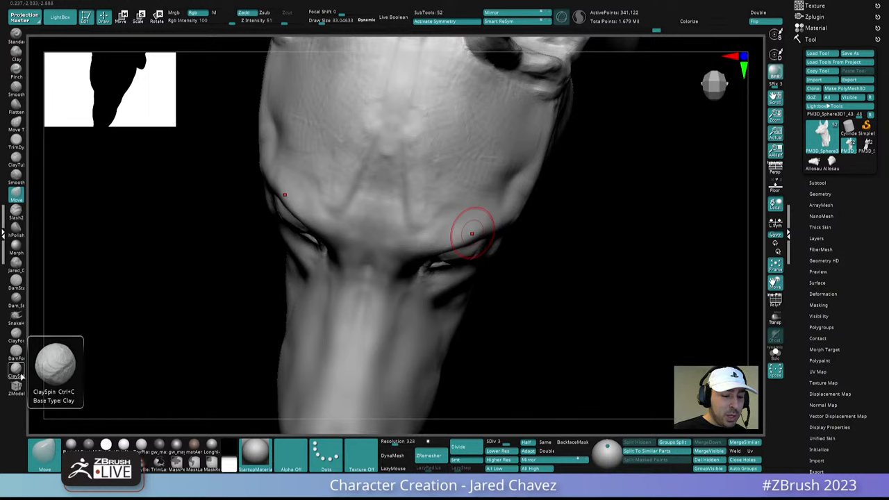
- Choose DamForms and smooth the temple and the start of the cheekbone behind the eye at draw size about 33
{"action": "left_click", "coordinate": [16, 353]}
{"action": "right_click_drag", "start_coordinate": [482, 201], "coordinate": [457, 207]}
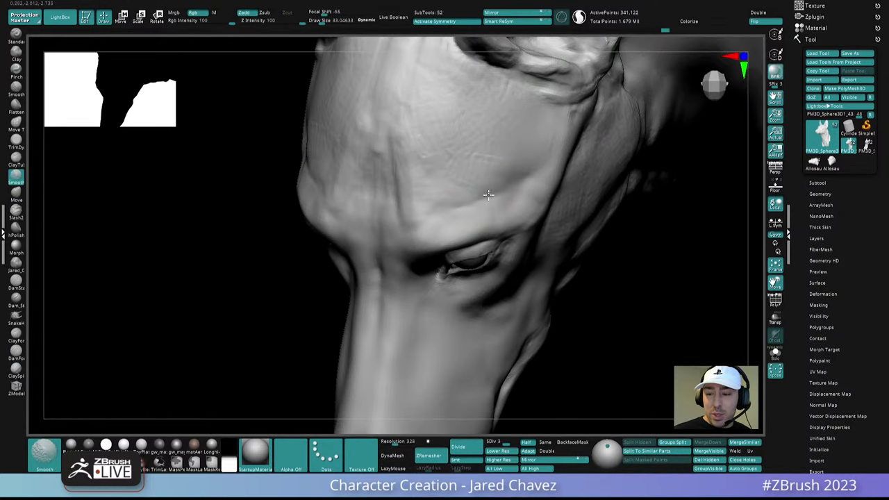
{"action": "key", "text": "shift"}
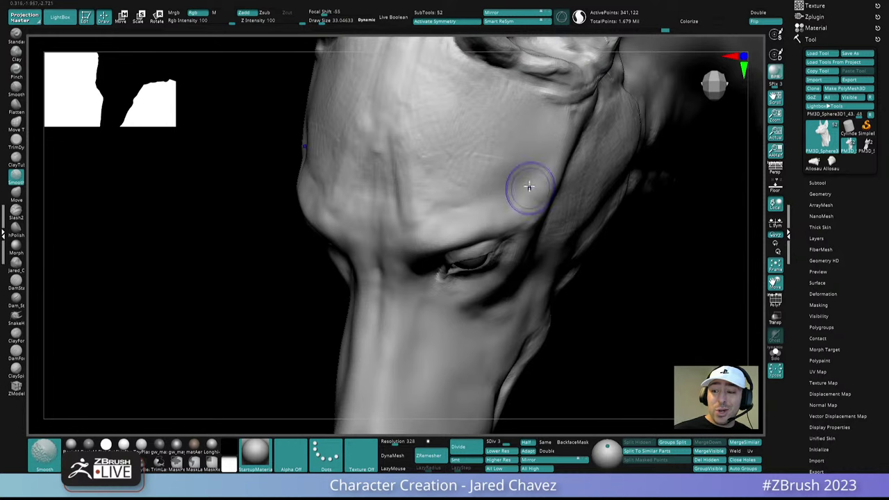
{"action": "mouse_move", "coordinate": [526, 188]}
{"action": "right_mouse_down"}
{"action": "mouse_move", "coordinate": [540, 179]}
{"action": "mouse_move", "coordinate": [531, 240]}
{"action": "mouse_move", "coordinate": [542, 234]}
{"action": "right_mouse_up"}
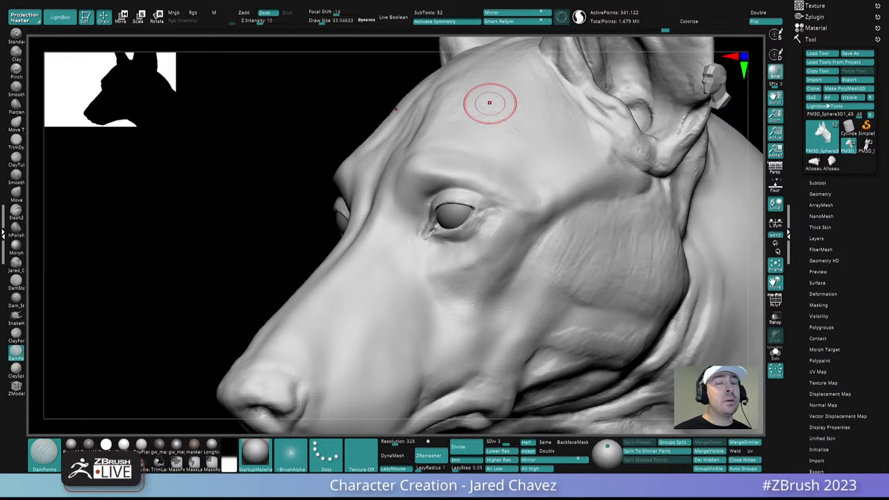
{"action": "mouse_move", "coordinate": [488, 102]}
{"action": "right_mouse_down"}
{"action": "mouse_move", "coordinate": [539, 214]}
{"action": "mouse_move", "coordinate": [524, 259]}
{"action": "right_mouse_up"}
{"action": "left_click_drag", "start_coordinate": [557, 219], "coordinate": [541, 200], "text": "shift"}
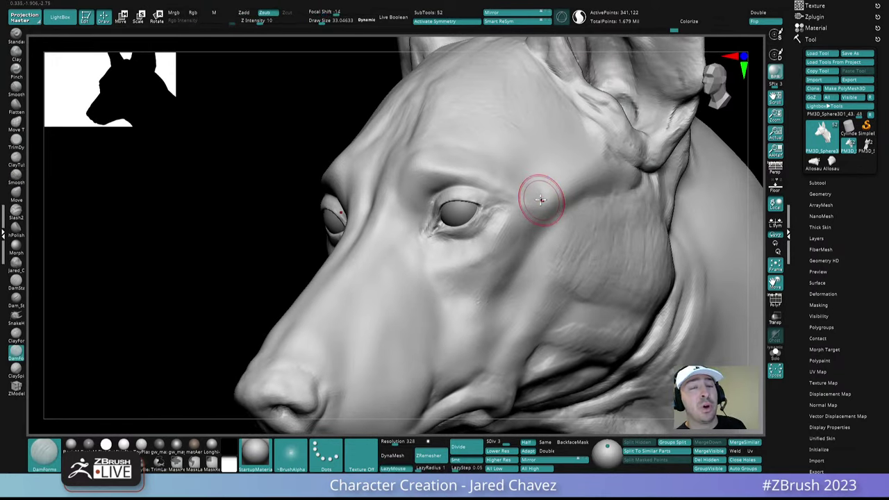
- Build up the temple above and behind the outer eye corner with ClayForms at draw size about 19
{"action": "mouse_move", "coordinate": [540, 200]}
{"action": "right_mouse_down"}
{"action": "mouse_move", "coordinate": [558, 250]}
{"action": "mouse_move", "coordinate": [569, 204]}
{"action": "mouse_move", "coordinate": [543, 221]}
{"action": "mouse_move", "coordinate": [490, 201]}
{"action": "mouse_move", "coordinate": [473, 241]}
{"action": "right_mouse_up"}
{"action": "left_click", "coordinate": [17, 336]}
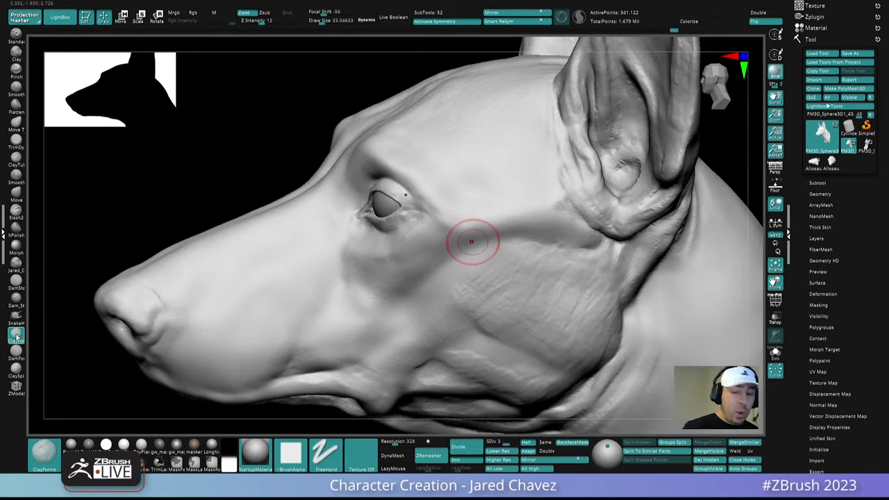
{"action": "mouse_move", "coordinate": [470, 209]}
{"action": "right_mouse_down"}
{"action": "mouse_move", "coordinate": [408, 194]}
{"action": "mouse_move", "coordinate": [417, 224]}
{"action": "right_mouse_up"}
{"action": "key", "text": "space"}
{"action": "left_click_drag", "start_coordinate": [417, 224], "coordinate": [409, 223]}
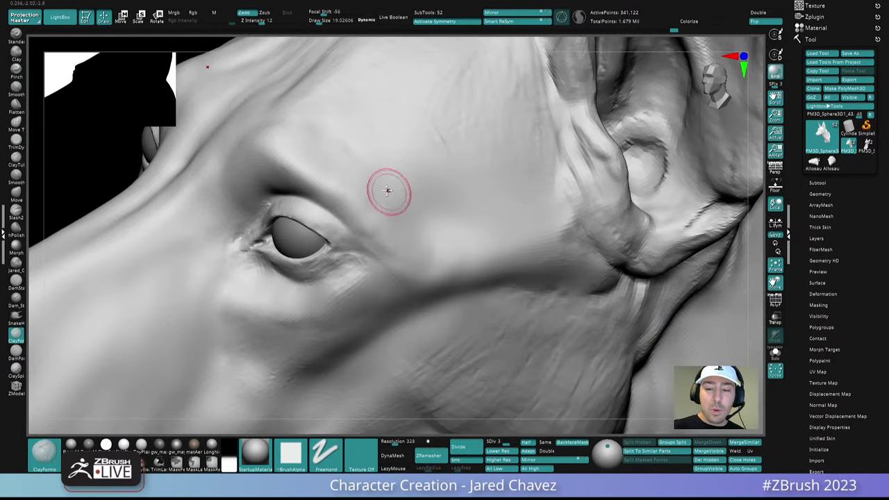
{"action": "left_click_drag", "start_coordinate": [377, 179], "coordinate": [396, 225]}
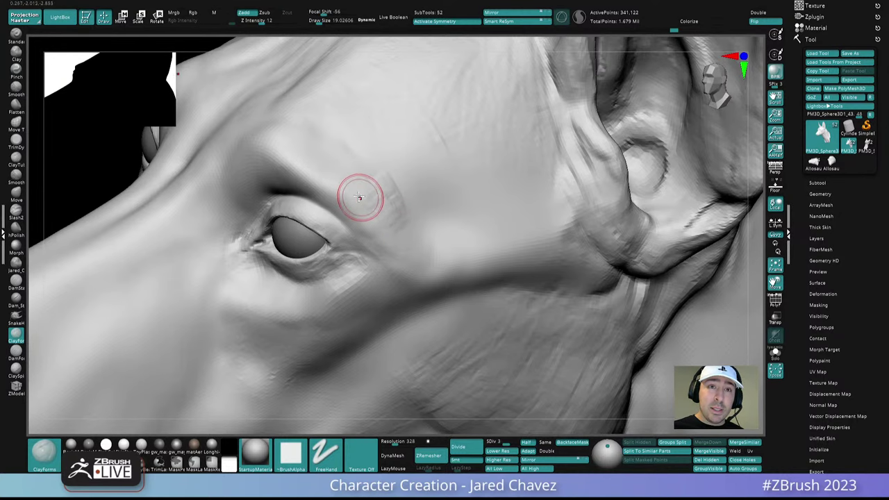
- Refine the brow ridge above the eye with ClayForms at draw size about 15 and smooth it
{"action": "mouse_move", "coordinate": [357, 196]}
{"action": "right_mouse_down"}
{"action": "mouse_move", "coordinate": [355, 175]}
{"action": "mouse_move", "coordinate": [345, 191]}
{"action": "right_mouse_up"}
{"action": "key", "text": "space"}
{"action": "left_click_drag", "start_coordinate": [342, 191], "coordinate": [344, 191]}
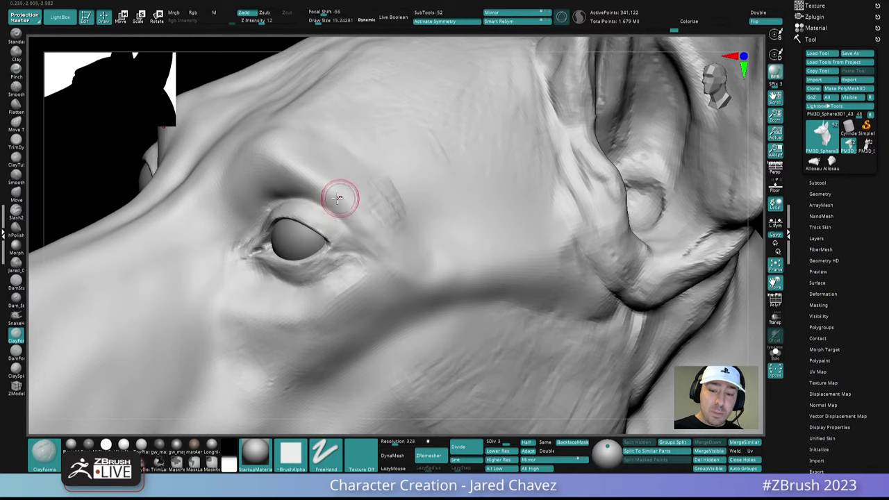
{"action": "key", "text": "shift"}
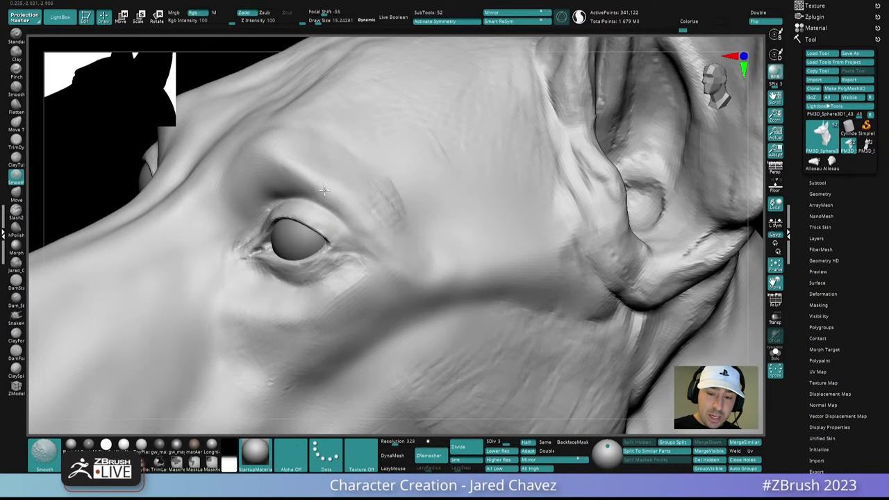
- Carve the crease under the outer brow with ClayForms, then refine the outer eye corner at draw size about 10
{"action": "key", "text": "f"}
{"action": "mouse_move", "coordinate": [384, 240]}
{"action": "right_mouse_down"}
{"action": "mouse_move", "coordinate": [393, 246]}
{"action": "mouse_move", "coordinate": [389, 261]}
{"action": "mouse_move", "coordinate": [377, 243]}
{"action": "mouse_move", "coordinate": [361, 240]}
{"action": "right_mouse_up"}
{"action": "right_click_drag", "start_coordinate": [361, 240], "coordinate": [347, 221], "text": "ctrl"}
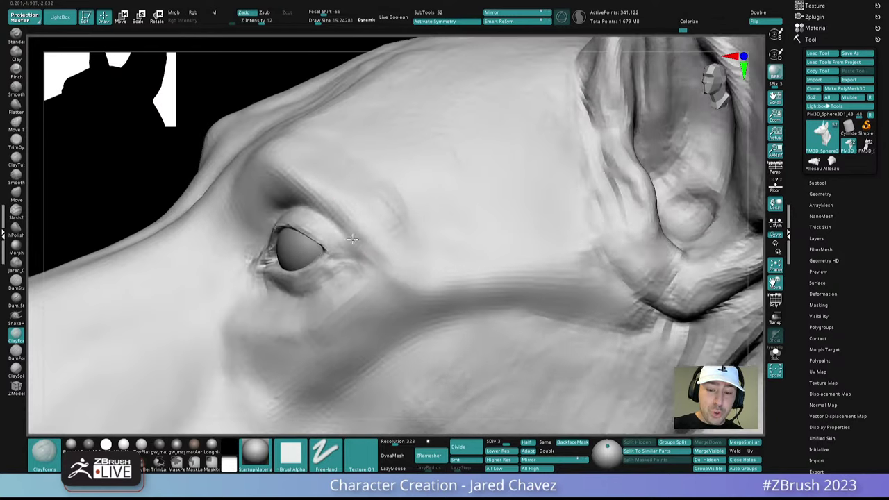
{"action": "left_click_drag", "start_coordinate": [328, 209], "coordinate": [355, 235], "text": "alt"}
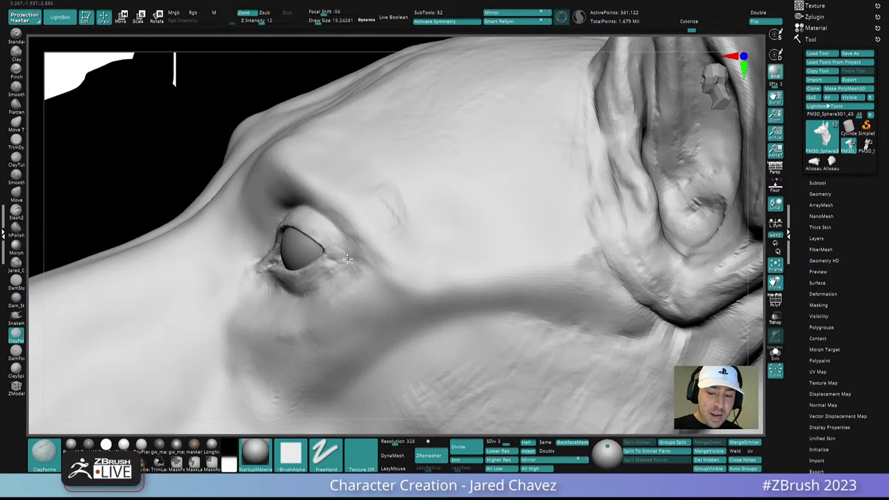
{"action": "mouse_move", "coordinate": [341, 252]}
{"action": "right_mouse_down"}
{"action": "mouse_move", "coordinate": [365, 239]}
{"action": "mouse_move", "coordinate": [360, 268]}
{"action": "mouse_move", "coordinate": [344, 272]}
{"action": "mouse_move", "coordinate": [348, 257]}
{"action": "right_mouse_up"}
{"action": "left_click_drag", "start_coordinate": [360, 274], "coordinate": [354, 273]}
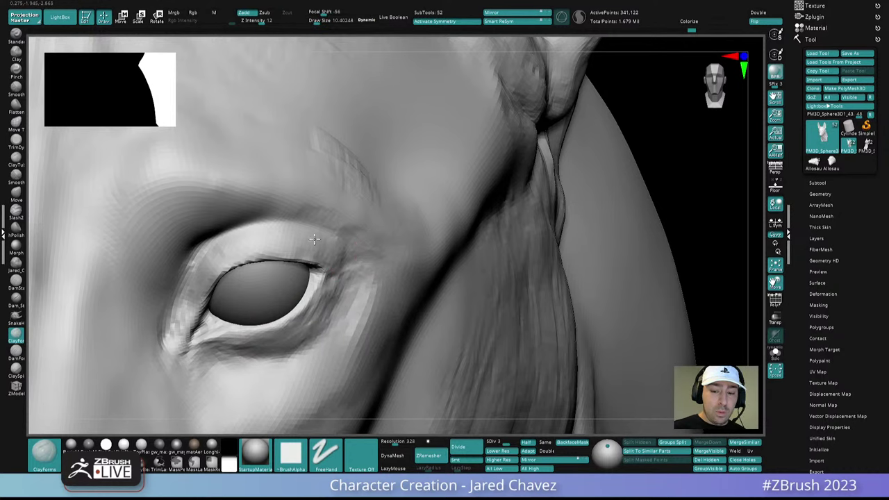
{"action": "right_click_drag", "start_coordinate": [288, 226], "coordinate": [307, 236]}
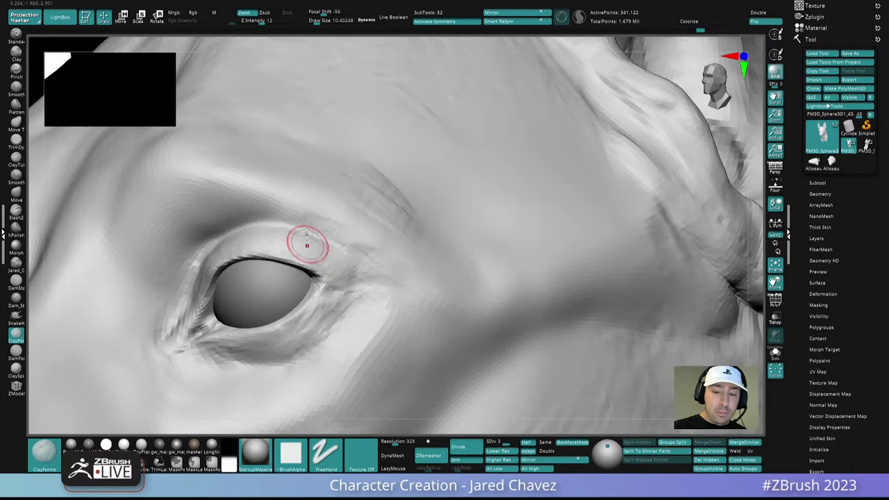
- Choose the Move brush and adjust the skin above the outer eye corner at draw size about 12
{"action": "key", "text": "shift"}
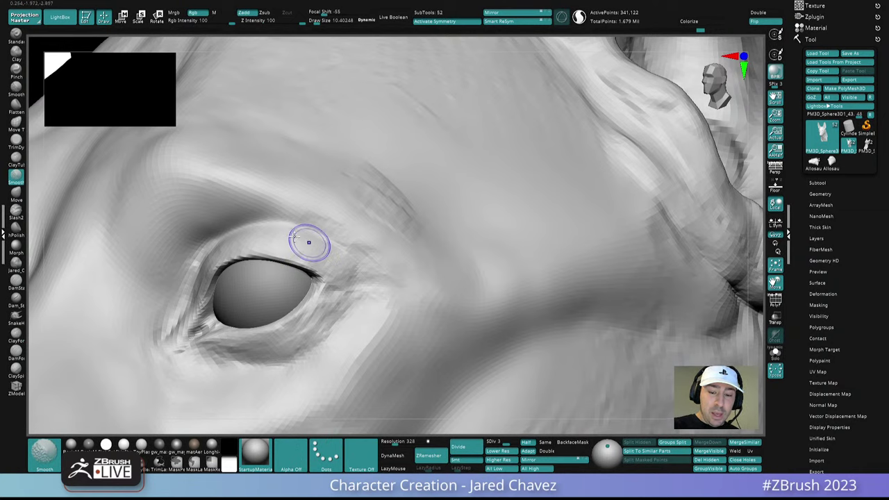
{"action": "mouse_move", "coordinate": [291, 239]}
{"action": "right_mouse_down", "text": "ctrl"}
{"action": "mouse_move", "coordinate": [308, 209]}
{"action": "mouse_move", "coordinate": [367, 282]}
{"action": "mouse_move", "coordinate": [364, 267]}
{"action": "mouse_move", "coordinate": [355, 311]}
{"action": "right_mouse_up", "text": "ctrl"}
{"action": "key", "text": "b"}
{"action": "key", "text": "m"}
{"action": "key", "text": "v"}
{"action": "mouse_move", "coordinate": [356, 311]}
{"action": "right_mouse_down"}
{"action": "mouse_move", "coordinate": [348, 332]}
{"action": "mouse_move", "coordinate": [352, 287]}
{"action": "right_mouse_up"}
{"action": "key", "text": "space"}
{"action": "left_click_drag", "start_coordinate": [353, 287], "coordinate": [355, 286]}
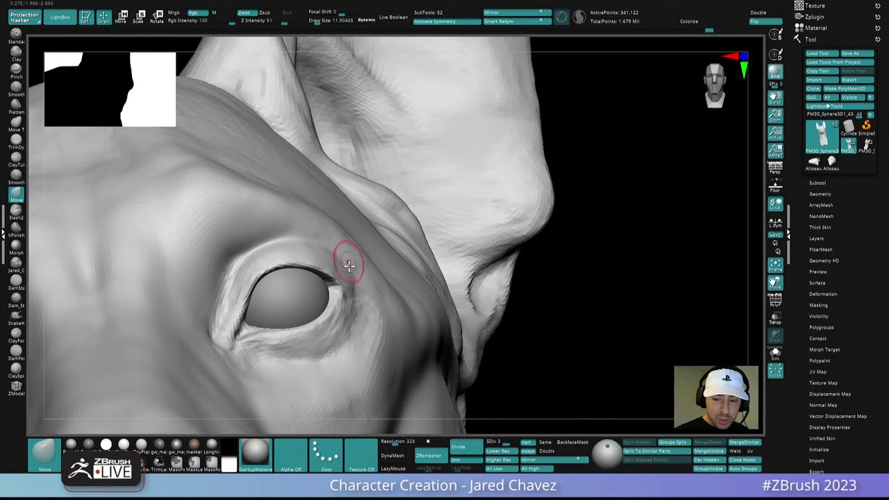
{"action": "right_click_drag", "start_coordinate": [356, 276], "coordinate": [365, 174], "text": "ctrl"}
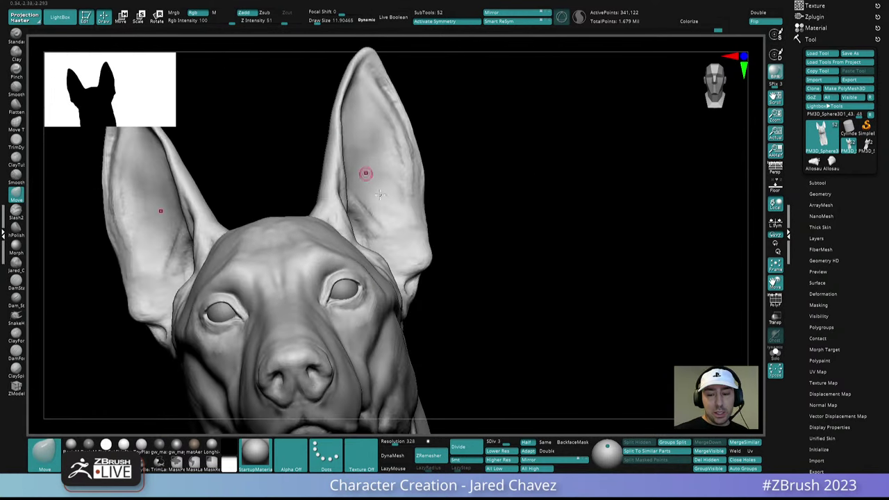
{"action": "right_click_drag", "start_coordinate": [392, 314], "coordinate": [423, 285]}
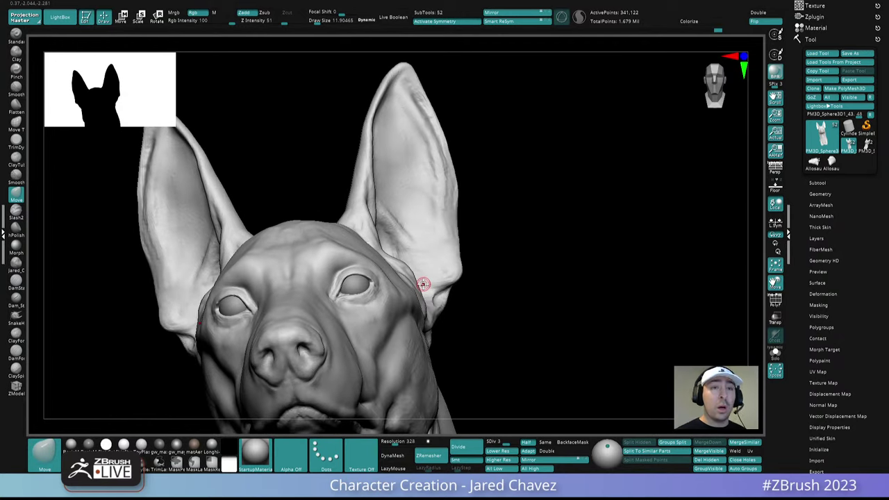
{"action": "key", "text": "x"}
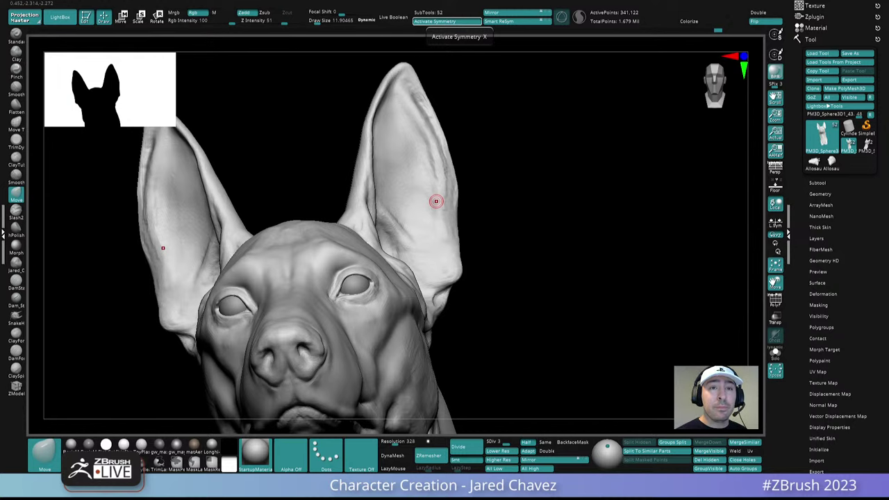
- Drop to subdivision level 2 and reshape the eyelids and surrounding area with Move at draw size about 30
{"action": "mouse_move", "coordinate": [394, 290]}
{"action": "right_mouse_down"}
{"action": "mouse_move", "coordinate": [404, 267]}
{"action": "mouse_move", "coordinate": [407, 332]}
{"action": "right_mouse_up"}
{"action": "key", "text": "space"}
{"action": "mouse_move", "coordinate": [387, 291]}
{"action": "left_mouse_down"}
{"action": "mouse_move", "coordinate": [397, 289]}
{"action": "mouse_move", "coordinate": [387, 261]}
{"action": "mouse_move", "coordinate": [380, 272]}
{"action": "mouse_move", "coordinate": [375, 261]}
{"action": "left_mouse_up"}
{"action": "key", "text": "shift+d"}
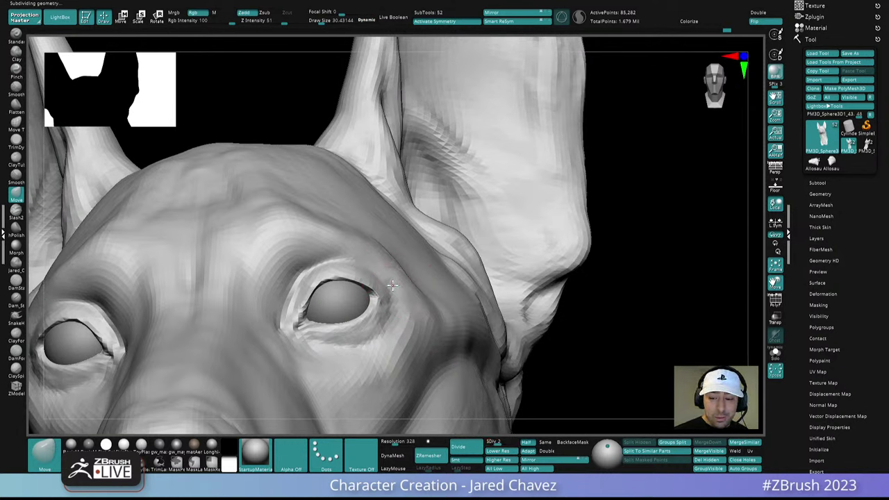
{"action": "mouse_move", "coordinate": [393, 308]}
{"action": "right_mouse_down"}
{"action": "mouse_move", "coordinate": [405, 331]}
{"action": "mouse_move", "coordinate": [386, 332]}
{"action": "right_mouse_up"}
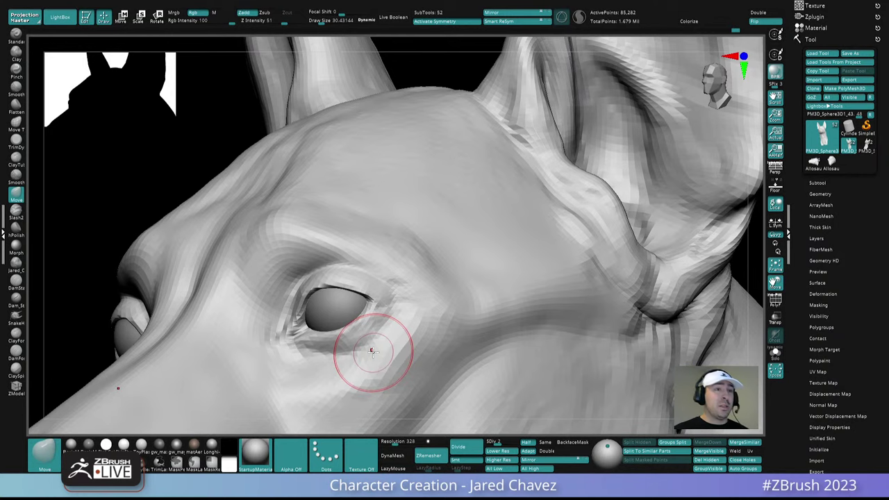
{"action": "mouse_move", "coordinate": [372, 351]}
{"action": "right_mouse_down"}
{"action": "mouse_move", "coordinate": [417, 301]}
{"action": "mouse_move", "coordinate": [388, 253]}
{"action": "mouse_move", "coordinate": [401, 252]}
{"action": "mouse_move", "coordinate": [454, 173]}
{"action": "right_mouse_up"}
{"action": "right_click_drag", "start_coordinate": [492, 274], "coordinate": [419, 314]}
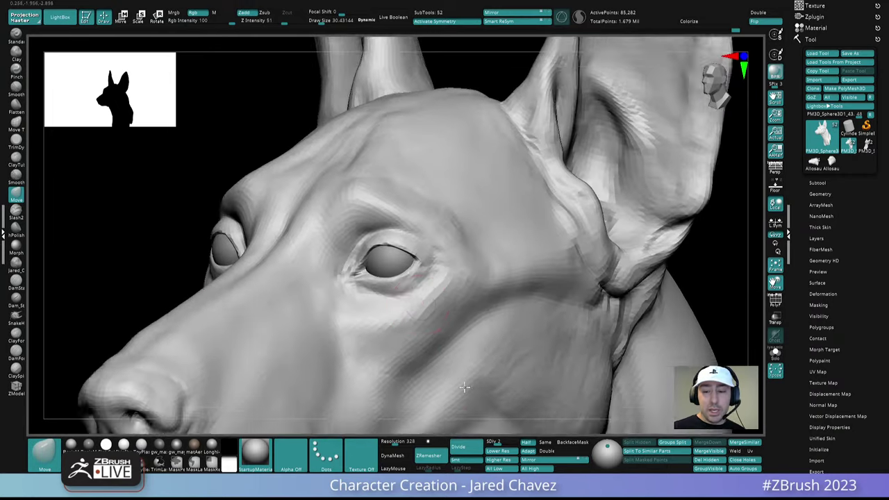
{"action": "mouse_move", "coordinate": [396, 284]}
{"action": "right_mouse_down"}
{"action": "mouse_move", "coordinate": [423, 301]}
{"action": "mouse_move", "coordinate": [416, 288]}
{"action": "mouse_move", "coordinate": [389, 297]}
{"action": "mouse_move", "coordinate": [384, 290]}
{"action": "right_mouse_up"}
{"action": "left_click_drag", "start_coordinate": [388, 289], "coordinate": [389, 294]}
{"action": "mouse_move", "coordinate": [412, 295]}
{"action": "right_mouse_down"}
{"action": "mouse_move", "coordinate": [401, 301]}
{"action": "mouse_move", "coordinate": [412, 293]}
{"action": "mouse_move", "coordinate": [411, 260]}
{"action": "mouse_move", "coordinate": [393, 241]}
{"action": "right_mouse_up"}
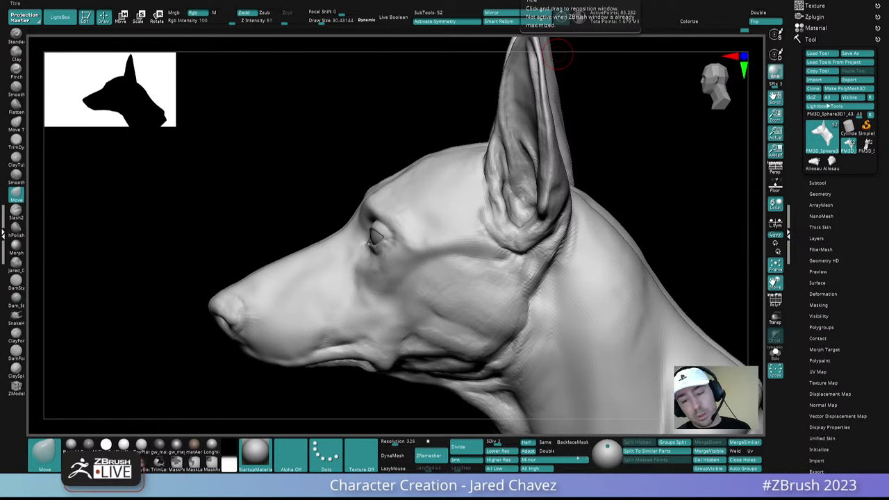
- Select the eyeball subtool, shift it back into the socket by about 0.007, and return to drawing on the head
{"action": "right_click_drag", "start_coordinate": [440, 275], "coordinate": [443, 368]}
{"action": "left_click", "coordinate": [374, 221], "text": "alt"}
{"action": "left_click", "coordinate": [121, 15]}
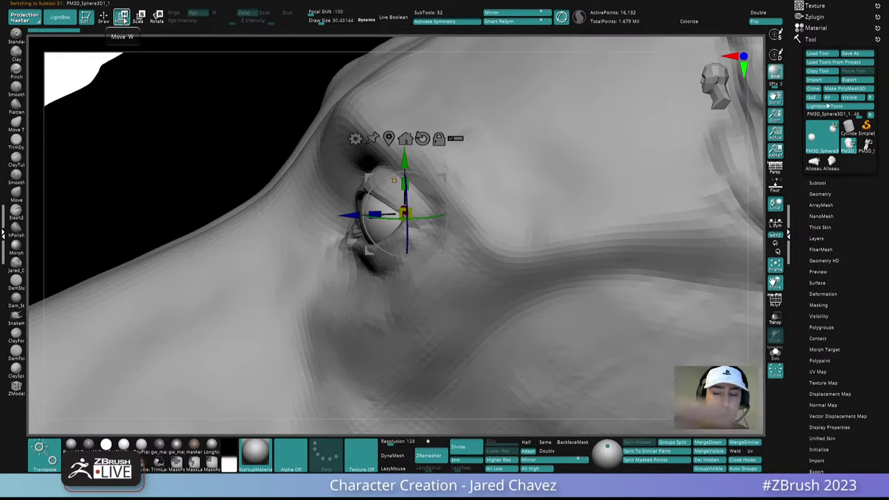
{"action": "left_click_drag", "start_coordinate": [351, 215], "coordinate": [355, 214]}
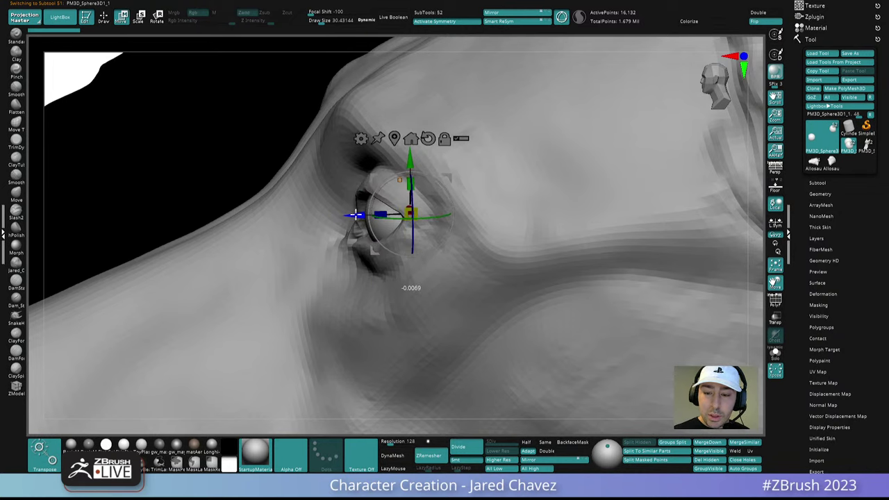
{"action": "left_click", "coordinate": [363, 261], "text": "alt"}
{"action": "left_click", "coordinate": [105, 17]}
- Adjust the upper eyelid and the lower lid near the inner eye corner with Move at draw size about 42
{"action": "mouse_move", "coordinate": [353, 235]}
{"action": "right_mouse_down"}
{"action": "mouse_move", "coordinate": [395, 174]}
{"action": "mouse_move", "coordinate": [364, 193]}
{"action": "mouse_move", "coordinate": [352, 217]}
{"action": "mouse_move", "coordinate": [360, 230]}
{"action": "mouse_move", "coordinate": [338, 278]}
{"action": "right_mouse_up"}
{"action": "key", "text": "space"}
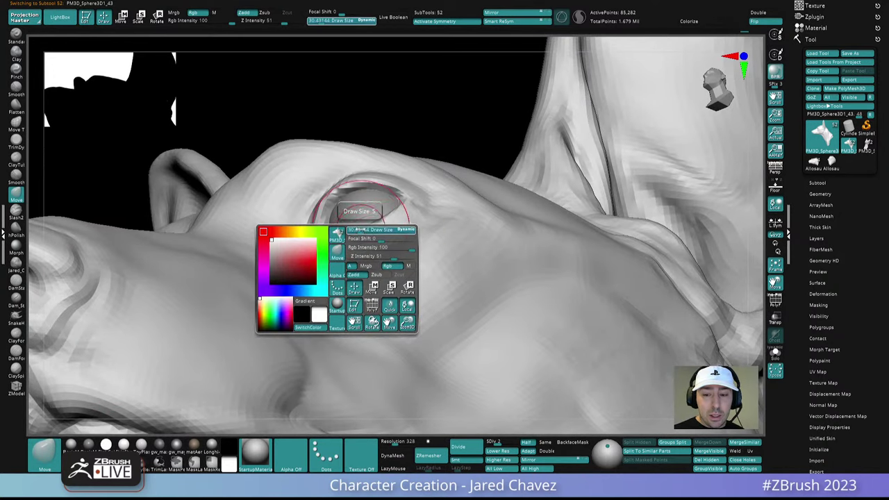
{"action": "left_click_drag", "start_coordinate": [358, 230], "coordinate": [361, 228]}
{"action": "left_click_drag", "start_coordinate": [353, 193], "coordinate": [355, 187]}
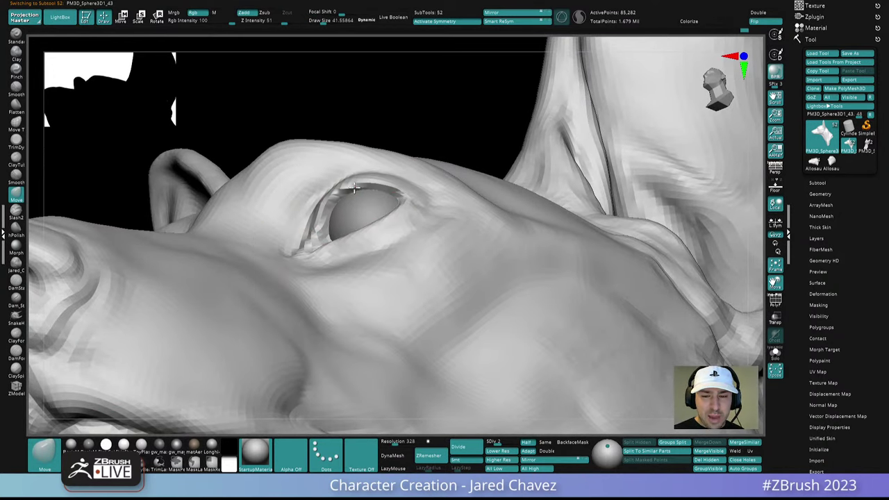
{"action": "right_click_drag", "start_coordinate": [377, 179], "coordinate": [406, 235]}
{"action": "left_click_drag", "start_coordinate": [398, 248], "coordinate": [387, 262]}
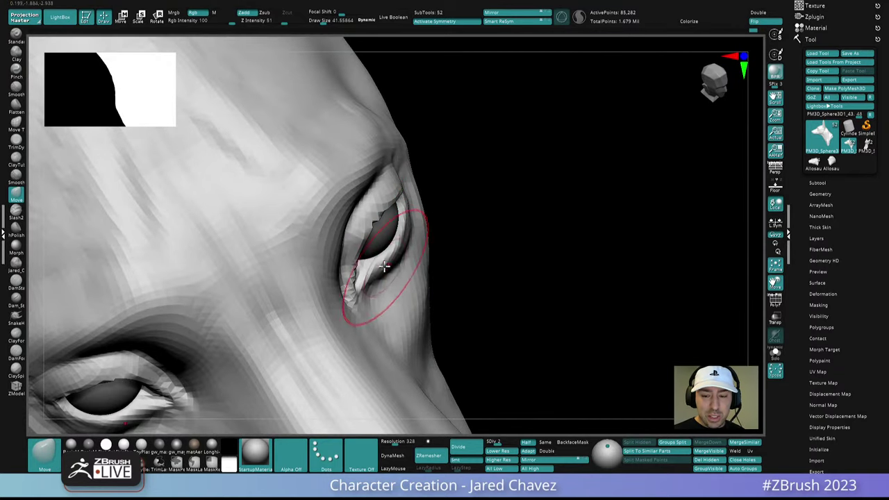
{"action": "mouse_move", "coordinate": [384, 267]}
{"action": "right_mouse_down", "text": "ctrl"}
{"action": "mouse_move", "coordinate": [398, 160]}
{"action": "mouse_move", "coordinate": [449, 196]}
{"action": "mouse_move", "coordinate": [468, 225]}
{"action": "mouse_move", "coordinate": [462, 257]}
{"action": "mouse_move", "coordinate": [511, 236]}
{"action": "mouse_move", "coordinate": [417, 242]}
{"action": "mouse_move", "coordinate": [461, 248]}
{"action": "mouse_move", "coordinate": [450, 287]}
{"action": "mouse_move", "coordinate": [414, 272]}
{"action": "right_mouse_up", "text": "ctrl"}
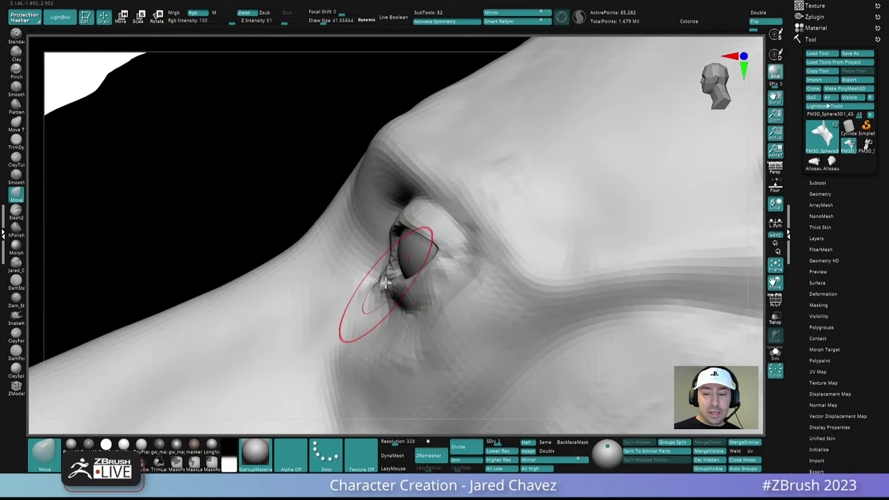
- Reduce the Move brush to draw size about 30 and reshape the inner eye corner and its lower lid edge
{"action": "key", "text": "space"}
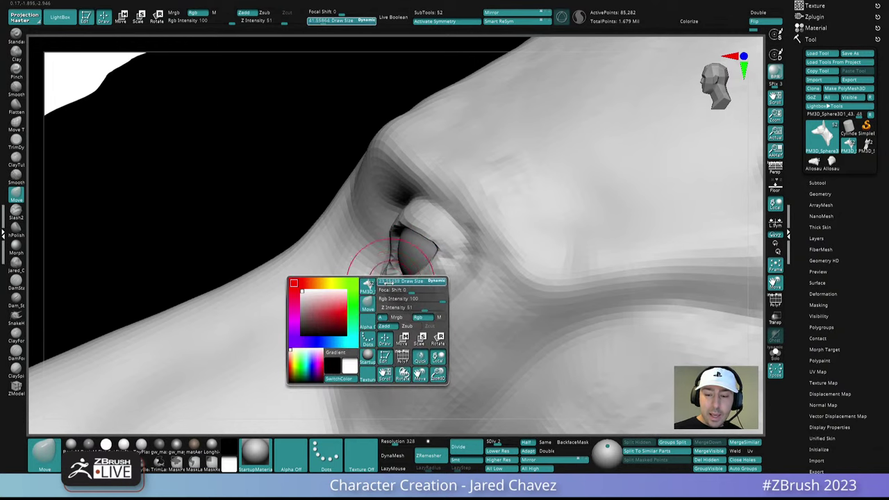
{"action": "left_click_drag", "start_coordinate": [390, 283], "coordinate": [392, 282]}
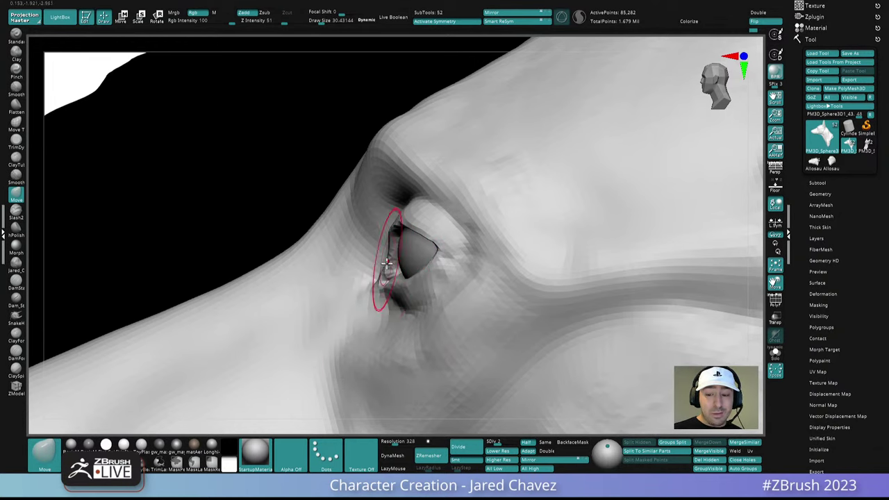
{"action": "right_click_drag", "start_coordinate": [389, 317], "coordinate": [376, 349], "text": "ctrl"}
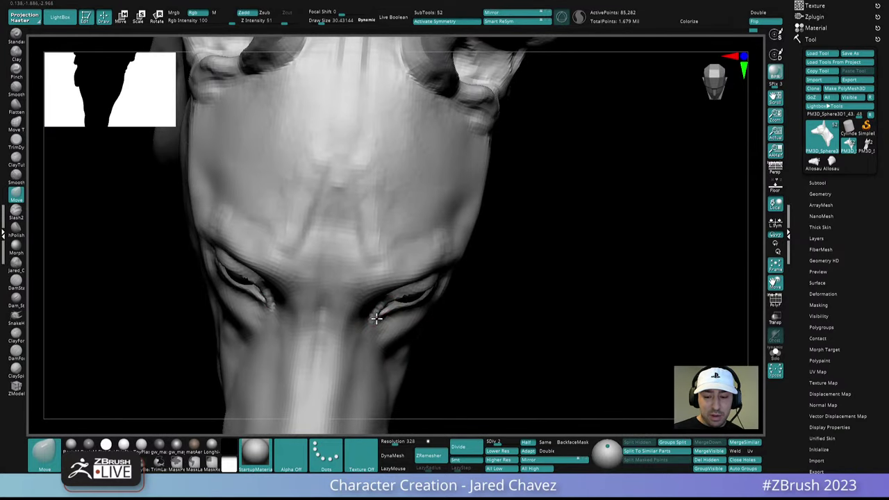
{"action": "right_click_drag", "start_coordinate": [413, 327], "coordinate": [441, 371], "text": "ctrl"}
{"action": "mouse_move", "coordinate": [441, 371]}
{"action": "right_mouse_down"}
{"action": "mouse_move", "coordinate": [465, 350]}
{"action": "mouse_move", "coordinate": [447, 333]}
{"action": "mouse_move", "coordinate": [423, 335]}
{"action": "mouse_move", "coordinate": [437, 280]}
{"action": "right_mouse_up"}
{"action": "mouse_move", "coordinate": [410, 250]}
{"action": "right_mouse_down", "text": "ctrl"}
{"action": "mouse_move", "coordinate": [460, 272]}
{"action": "mouse_move", "coordinate": [433, 254]}
{"action": "mouse_move", "coordinate": [394, 278]}
{"action": "mouse_move", "coordinate": [407, 249]}
{"action": "mouse_move", "coordinate": [405, 310]}
{"action": "mouse_move", "coordinate": [387, 320]}
{"action": "right_mouse_up", "text": "ctrl"}
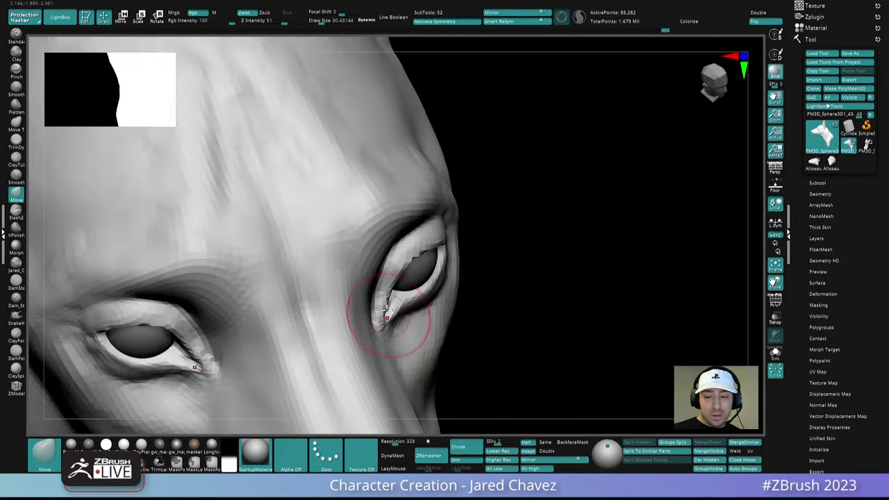
{"action": "mouse_move", "coordinate": [387, 320]}
{"action": "left_mouse_down"}
{"action": "mouse_move", "coordinate": [383, 304]}
{"action": "mouse_move", "coordinate": [400, 313]}
{"action": "left_mouse_up"}
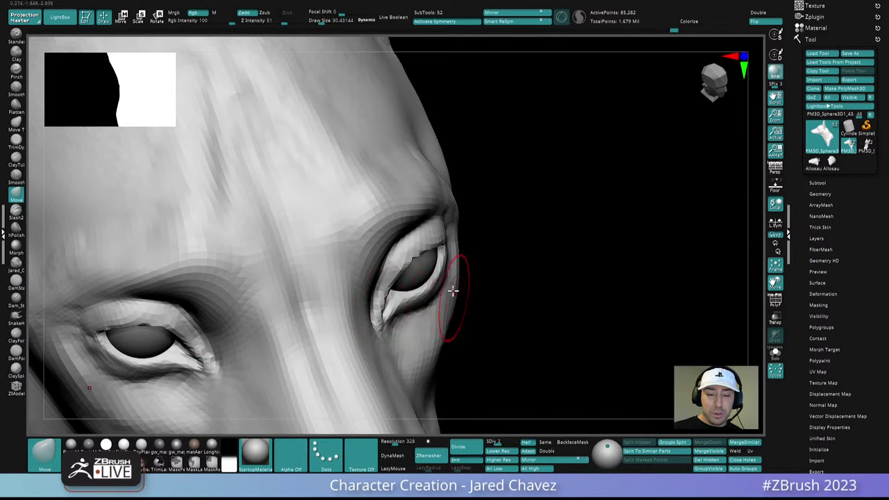
- Shape the outer end of the upper eyelid below the brow with Move, and check it from the front and side
{"action": "mouse_move", "coordinate": [452, 291]}
{"action": "right_mouse_down"}
{"action": "mouse_move", "coordinate": [477, 302]}
{"action": "mouse_move", "coordinate": [460, 239]}
{"action": "mouse_move", "coordinate": [532, 349]}
{"action": "mouse_move", "coordinate": [537, 294]}
{"action": "mouse_move", "coordinate": [527, 232]}
{"action": "right_mouse_up"}
{"action": "right_click_drag", "start_coordinate": [509, 263], "coordinate": [466, 259]}
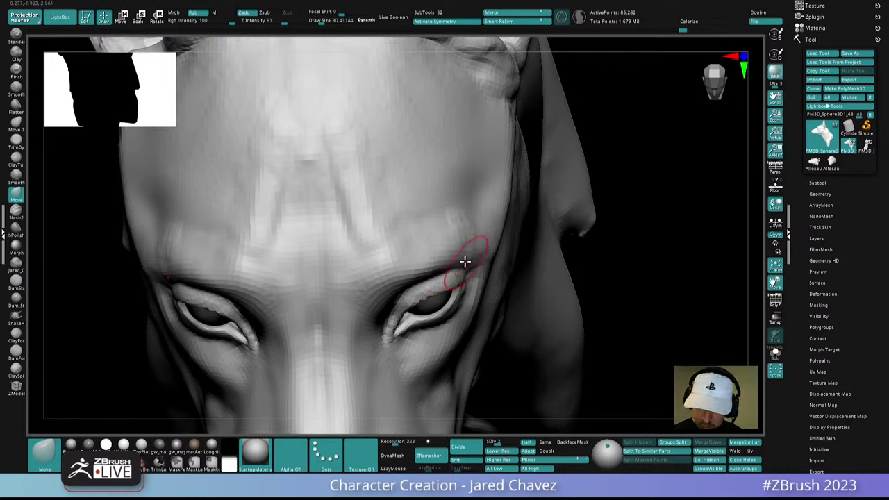
{"action": "right_click_drag", "start_coordinate": [464, 266], "coordinate": [496, 301]}
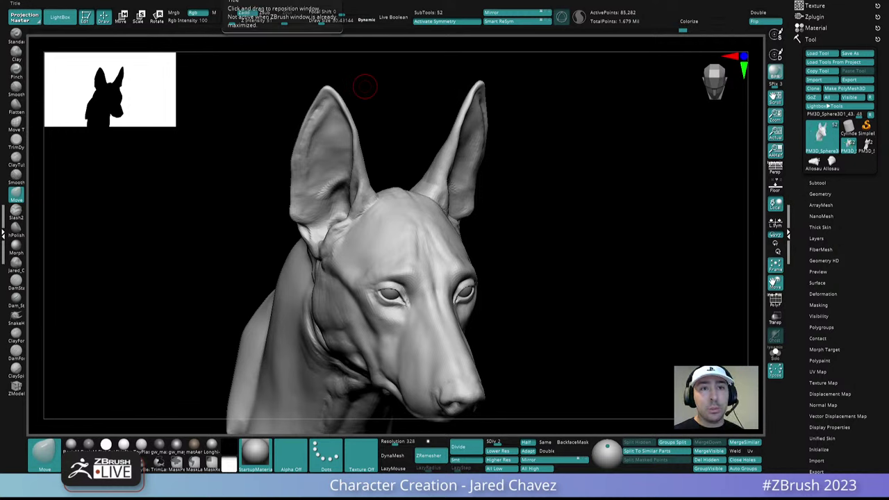
{"action": "mouse_move", "coordinate": [364, 85]}
{"action": "right_mouse_down"}
{"action": "mouse_move", "coordinate": [504, 286]}
{"action": "mouse_move", "coordinate": [504, 306]}
{"action": "mouse_move", "coordinate": [528, 297]}
{"action": "mouse_move", "coordinate": [490, 335]}
{"action": "mouse_move", "coordinate": [504, 303]}
{"action": "right_mouse_up"}
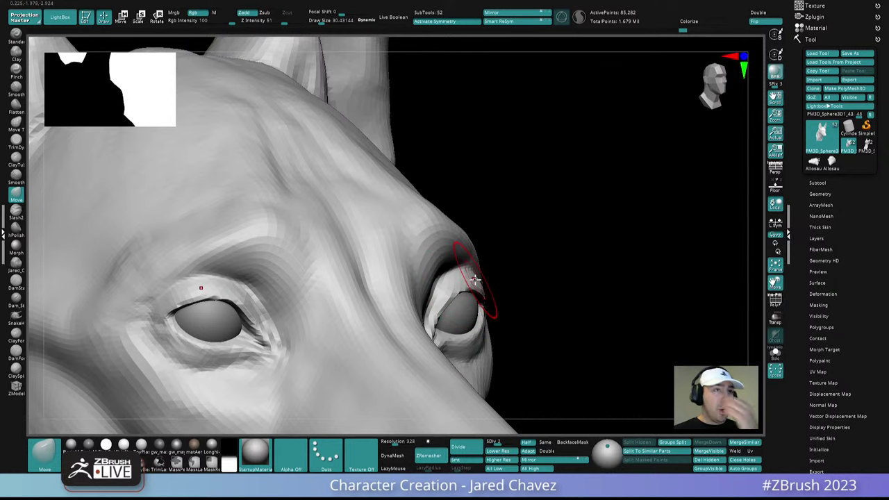
{"action": "mouse_move", "coordinate": [478, 290]}
{"action": "right_mouse_down"}
{"action": "mouse_move", "coordinate": [492, 323]}
{"action": "mouse_move", "coordinate": [481, 328]}
{"action": "mouse_move", "coordinate": [477, 280]}
{"action": "mouse_move", "coordinate": [423, 329]}
{"action": "mouse_move", "coordinate": [422, 321]}
{"action": "right_mouse_up"}
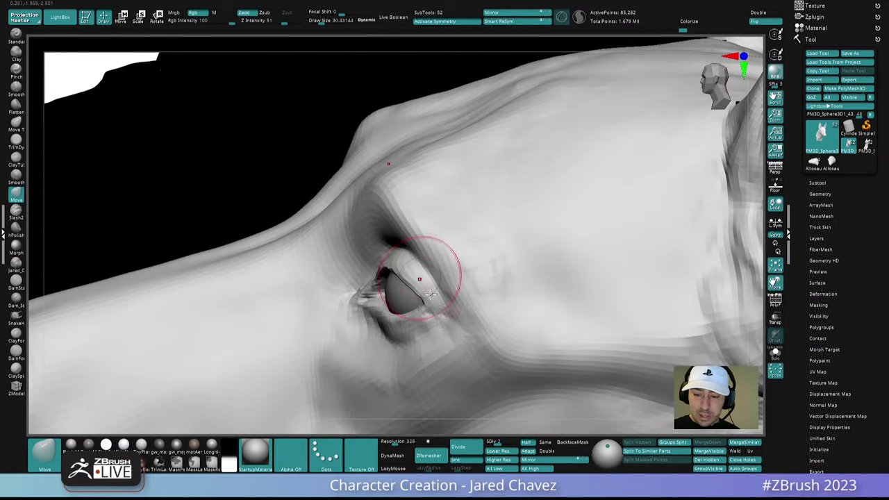
- Reposition the outer corner of the upper eyelid against the eyeball with Move at draw size about 21
{"action": "right_click_drag", "start_coordinate": [439, 282], "coordinate": [442, 280]}
{"action": "key", "text": "space"}
{"action": "left_click_drag", "start_coordinate": [443, 280], "coordinate": [434, 282]}
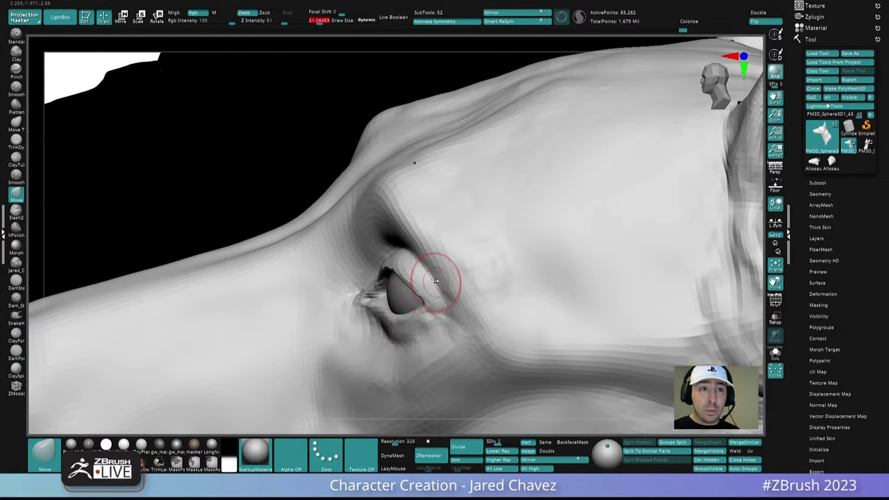
{"action": "mouse_move", "coordinate": [435, 283]}
{"action": "right_mouse_down"}
{"action": "mouse_move", "coordinate": [434, 267]}
{"action": "mouse_move", "coordinate": [492, 279]}
{"action": "mouse_move", "coordinate": [470, 260]}
{"action": "mouse_move", "coordinate": [468, 280]}
{"action": "mouse_move", "coordinate": [485, 257]}
{"action": "right_mouse_up"}
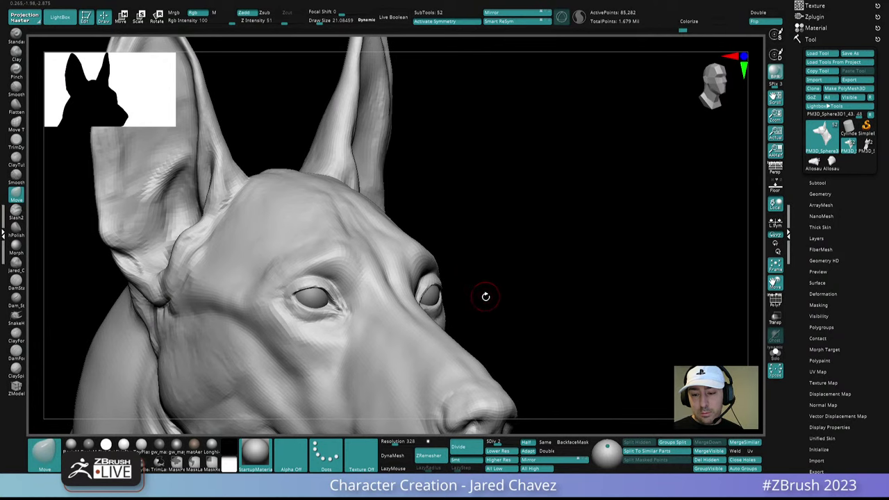
{"action": "right_click_drag", "start_coordinate": [485, 296], "coordinate": [508, 259]}
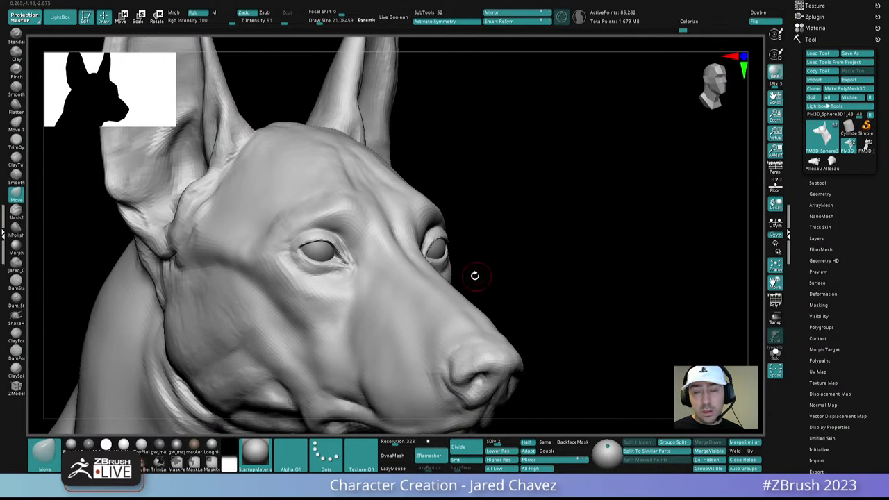
{"action": "scroll", "coordinate": [467, 285], "scroll_direction": "up", "scroll_amount": 8}
{"action": "left_click_drag", "start_coordinate": [467, 276], "coordinate": [446, 265]}
{"action": "right_click_drag", "start_coordinate": [450, 261], "coordinate": [452, 263]}
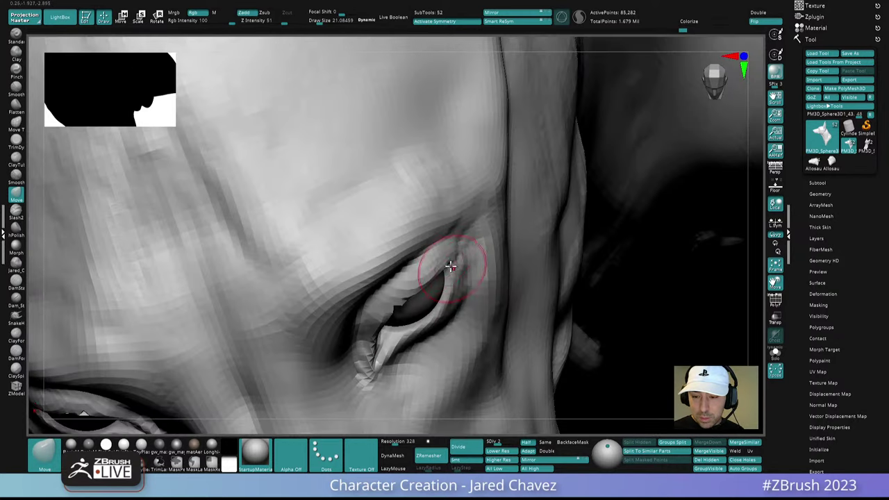
{"action": "left_click_drag", "start_coordinate": [455, 254], "coordinate": [433, 272]}
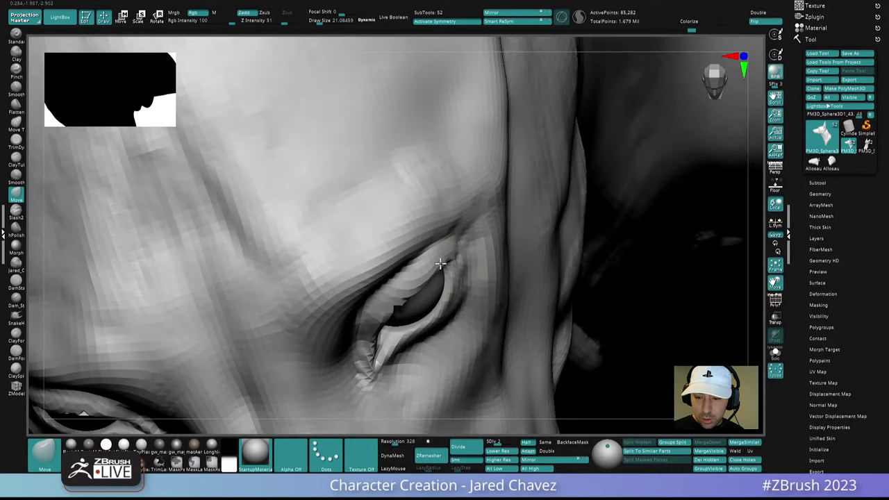
{"action": "right_click_drag", "start_coordinate": [448, 257], "coordinate": [535, 258], "text": "ctrl"}
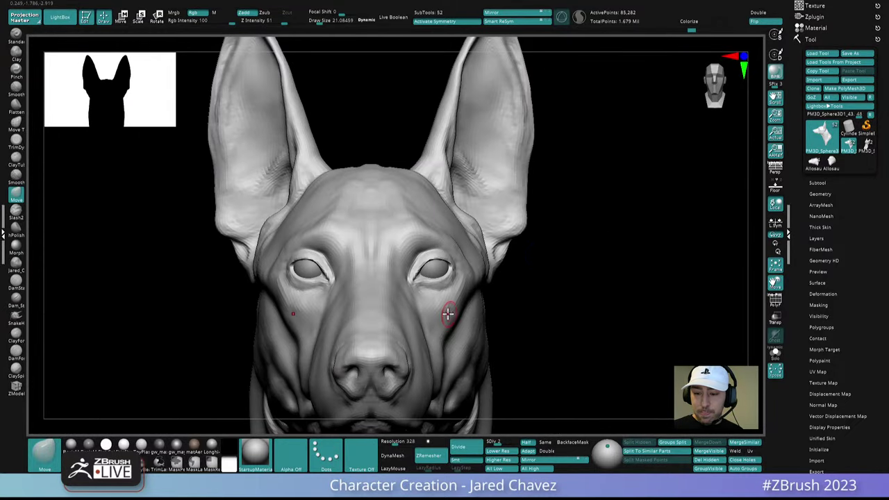
- Adjust the brow edge above the upper eyelid with Move at draw size about 25, and review the whole head
{"action": "right_click_drag", "start_coordinate": [448, 312], "coordinate": [511, 178]}
{"action": "mouse_move", "coordinate": [504, 287]}
{"action": "right_mouse_down"}
{"action": "mouse_move", "coordinate": [510, 312]}
{"action": "mouse_move", "coordinate": [513, 281]}
{"action": "mouse_move", "coordinate": [480, 266]}
{"action": "mouse_move", "coordinate": [512, 427]}
{"action": "right_mouse_up"}
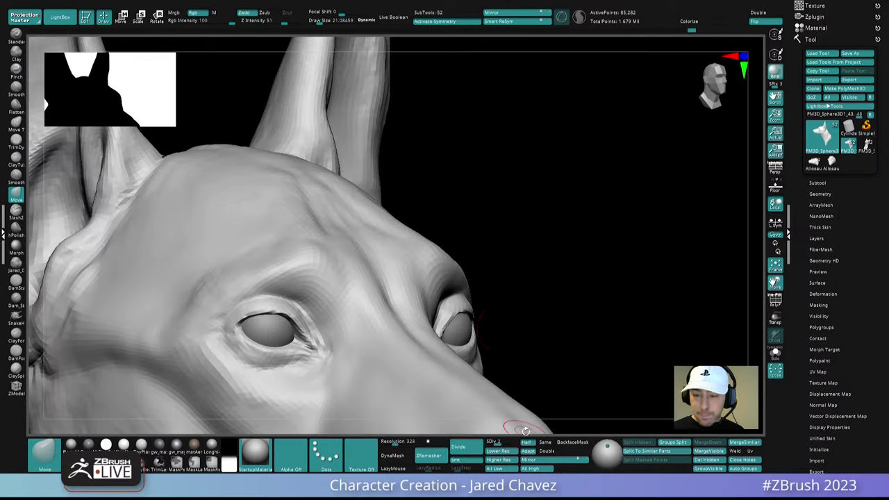
{"action": "key", "text": "space"}
{"action": "mouse_move", "coordinate": [465, 274]}
{"action": "right_mouse_down"}
{"action": "mouse_move", "coordinate": [479, 281]}
{"action": "mouse_move", "coordinate": [493, 264]}
{"action": "mouse_move", "coordinate": [462, 271]}
{"action": "mouse_move", "coordinate": [477, 292]}
{"action": "mouse_move", "coordinate": [489, 286]}
{"action": "right_mouse_up"}
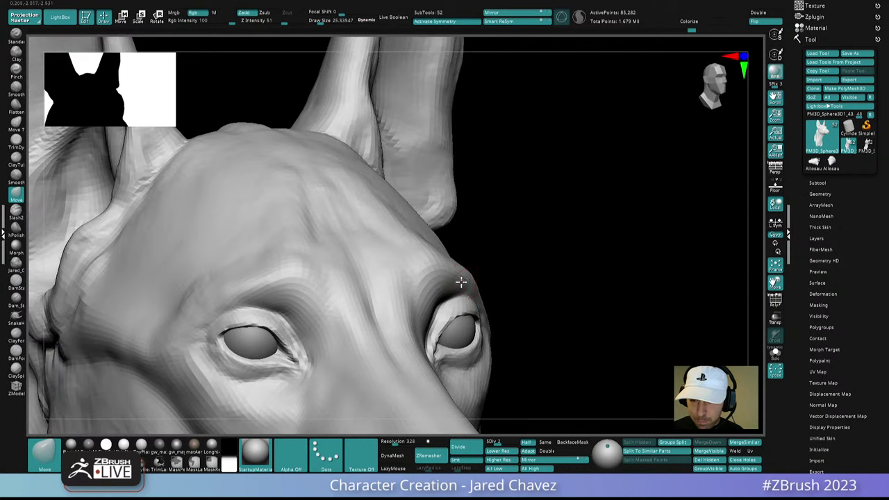
{"action": "left_click_drag", "start_coordinate": [452, 285], "coordinate": [458, 282]}
{"action": "mouse_move", "coordinate": [483, 282]}
{"action": "right_mouse_down", "text": "ctrl"}
{"action": "mouse_move", "coordinate": [475, 172]}
{"action": "mouse_move", "coordinate": [517, 286]}
{"action": "right_mouse_up", "text": "ctrl"}
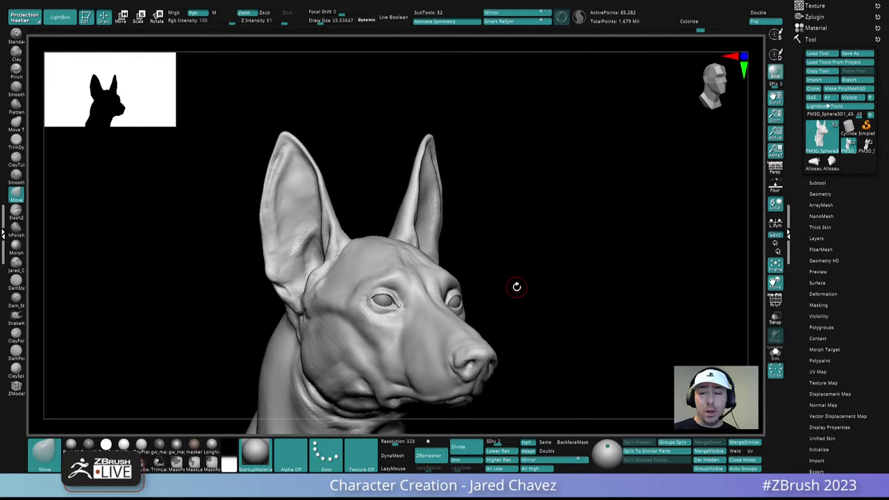
{"action": "mouse_move", "coordinate": [516, 286]}
{"action": "left_mouse_down"}
{"action": "mouse_move", "coordinate": [549, 294]}
{"action": "mouse_move", "coordinate": [530, 303]}
{"action": "mouse_move", "coordinate": [498, 252]}
{"action": "left_mouse_up"}
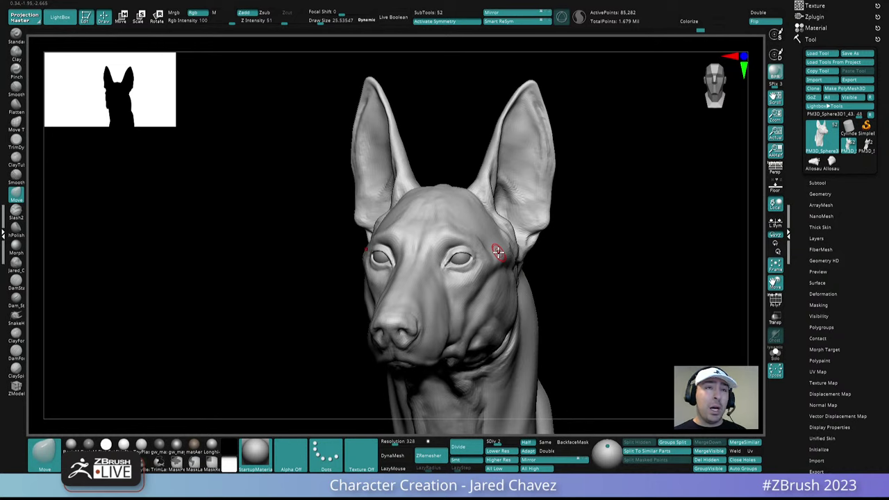
{"action": "right_click_drag", "start_coordinate": [498, 252], "coordinate": [504, 274]}
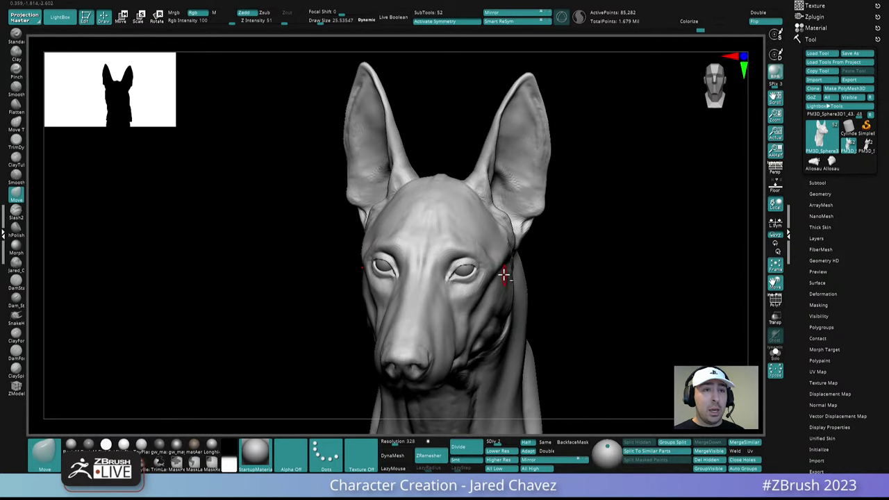
- Refine the brow ridge above the outer upper eyelid with Move at draw size about 25, checking it from several angles
{"action": "right_click_drag", "start_coordinate": [488, 234], "coordinate": [510, 252], "text": "ctrl"}
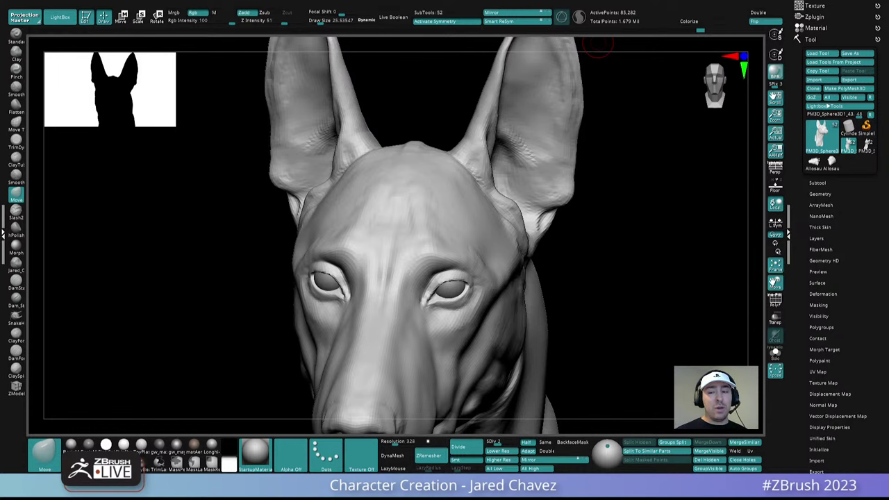
{"action": "mouse_move", "coordinate": [599, 46]}
{"action": "left_mouse_down"}
{"action": "mouse_move", "coordinate": [502, 290]}
{"action": "mouse_move", "coordinate": [585, 280]}
{"action": "mouse_move", "coordinate": [521, 282]}
{"action": "mouse_move", "coordinate": [494, 272]}
{"action": "left_mouse_up"}
{"action": "right_click_drag", "start_coordinate": [494, 272], "coordinate": [494, 272]}
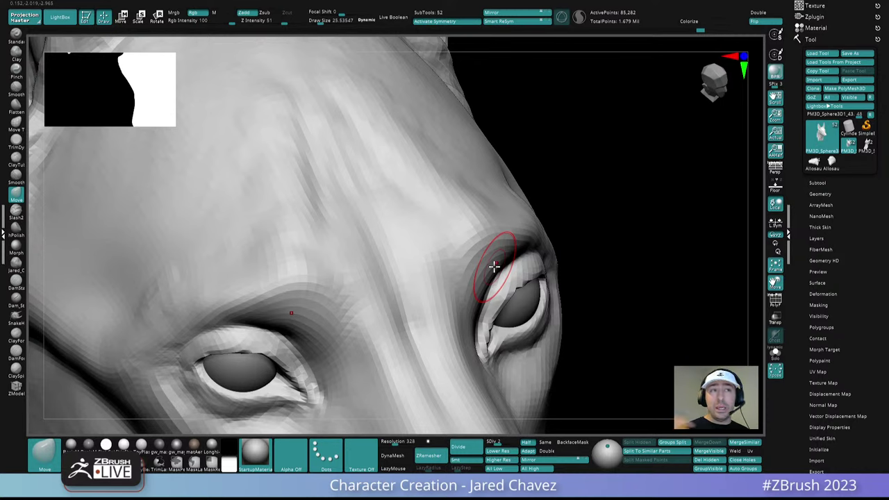
{"action": "mouse_move", "coordinate": [493, 266]}
{"action": "right_mouse_down"}
{"action": "mouse_move", "coordinate": [502, 252]}
{"action": "mouse_move", "coordinate": [486, 284]}
{"action": "mouse_move", "coordinate": [498, 275]}
{"action": "right_mouse_up"}
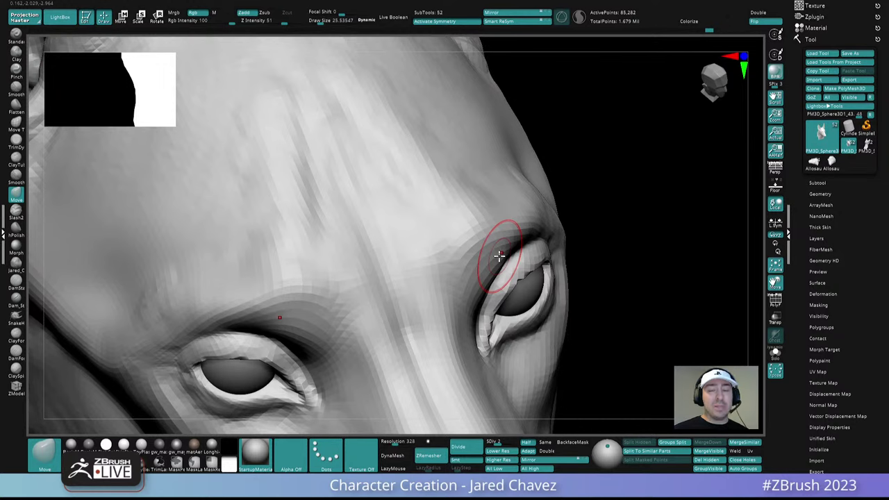
{"action": "right_click_drag", "start_coordinate": [579, 308], "coordinate": [479, 369], "text": "ctrl"}
{"action": "mouse_move", "coordinate": [490, 264]}
{"action": "right_mouse_down", "text": "ctrl"}
{"action": "mouse_move", "coordinate": [494, 298]}
{"action": "mouse_move", "coordinate": [478, 272]}
{"action": "right_mouse_up", "text": "ctrl"}
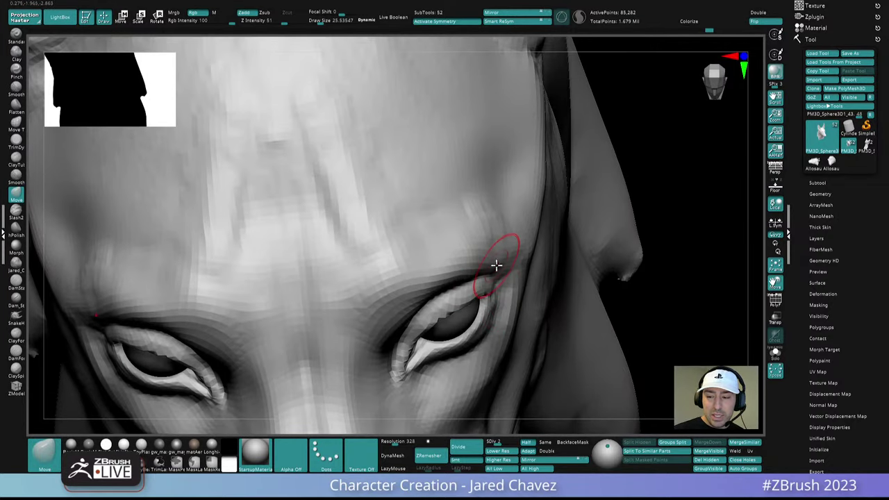
{"action": "mouse_move", "coordinate": [506, 264]}
{"action": "right_mouse_down"}
{"action": "mouse_move", "coordinate": [496, 236]}
{"action": "mouse_move", "coordinate": [489, 273]}
{"action": "right_mouse_up"}
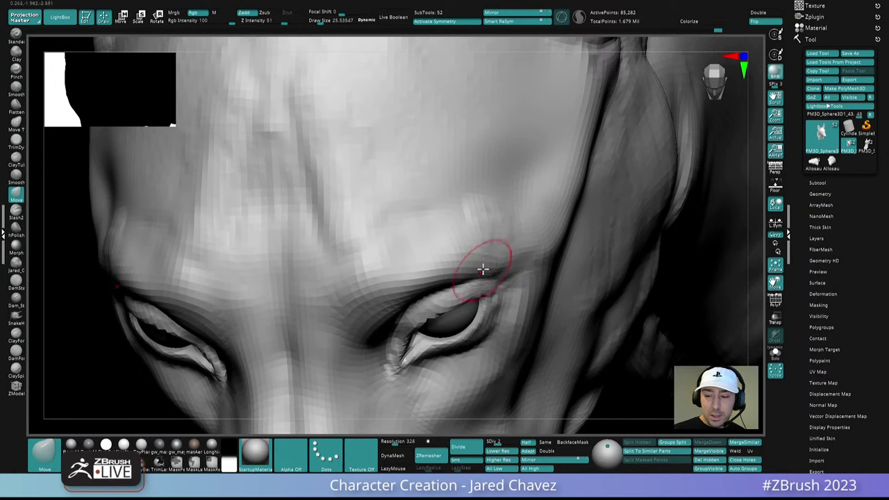
{"action": "right_click_drag", "start_coordinate": [483, 269], "coordinate": [532, 241]}
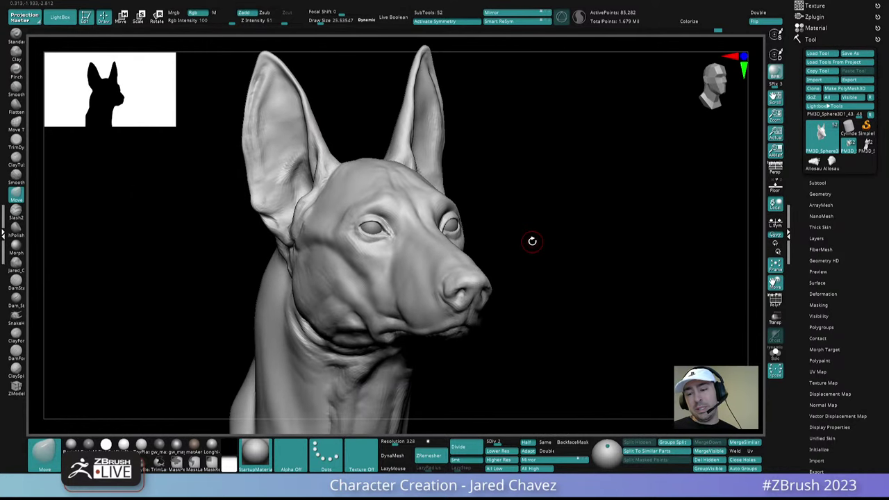
- Raise the Move draw size to about 42, reshape the cheek area below the outer eye, and check it in profile
{"action": "right_click_drag", "start_coordinate": [463, 246], "coordinate": [452, 204]}
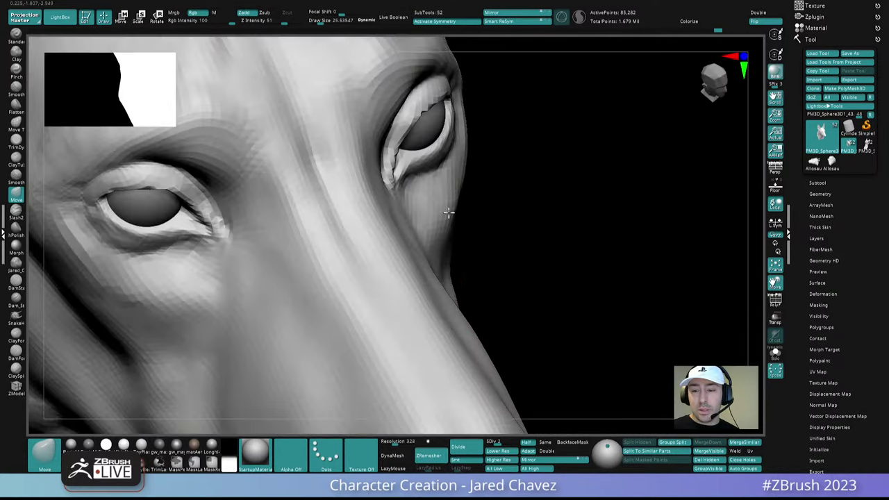
{"action": "key", "text": "space"}
{"action": "left_click_drag", "start_coordinate": [450, 211], "coordinate": [454, 210]}
{"action": "right_click_drag", "start_coordinate": [454, 208], "coordinate": [452, 209]}
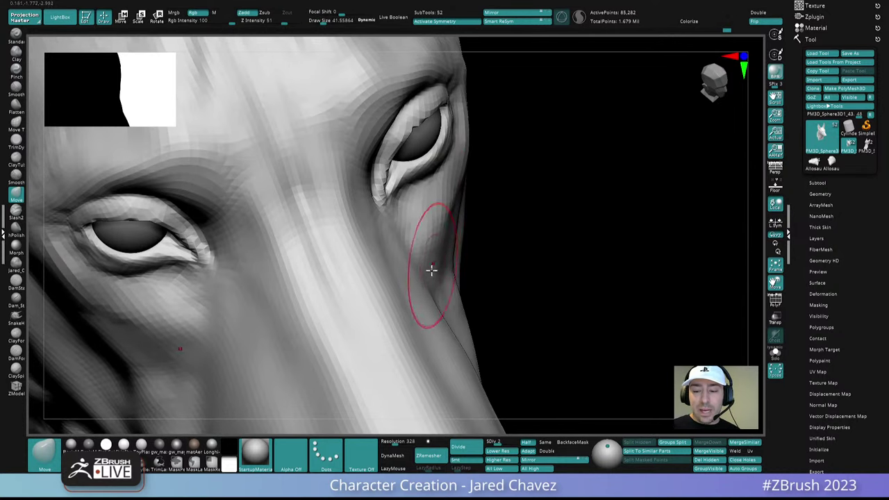
{"action": "left_click_drag", "start_coordinate": [432, 275], "coordinate": [434, 262]}
{"action": "left_click_drag", "start_coordinate": [455, 190], "coordinate": [458, 177]}
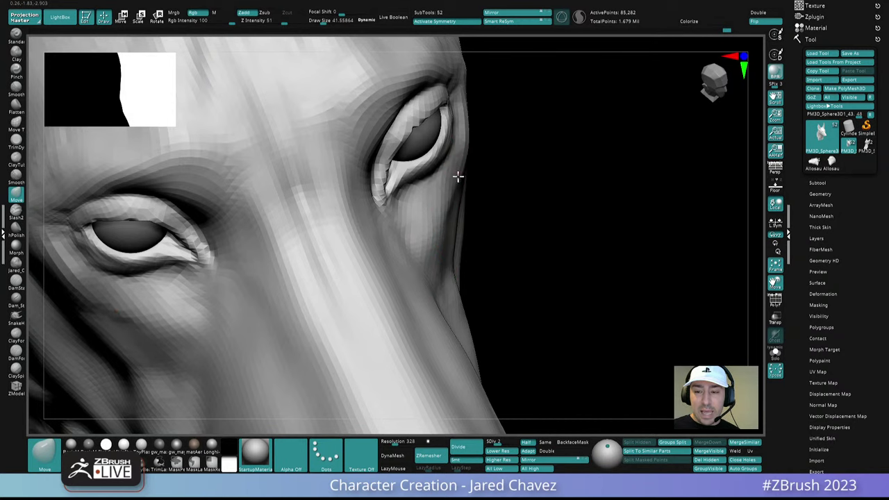
{"action": "left_click_drag", "start_coordinate": [444, 214], "coordinate": [437, 227]}
{"action": "right_click_drag", "start_coordinate": [438, 227], "coordinate": [458, 161], "text": "ctrl"}
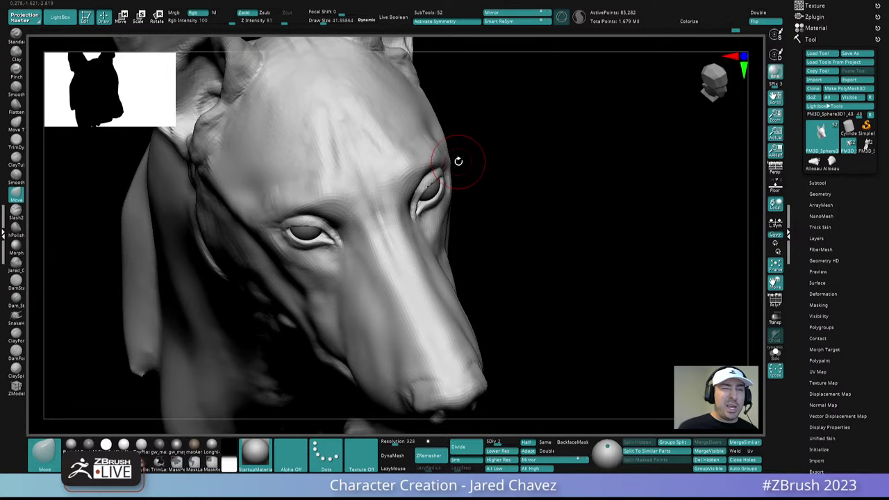
{"action": "right_click_drag", "start_coordinate": [458, 161], "coordinate": [320, 281]}
{"action": "right_click_drag", "start_coordinate": [319, 281], "coordinate": [455, 266], "text": "alt"}
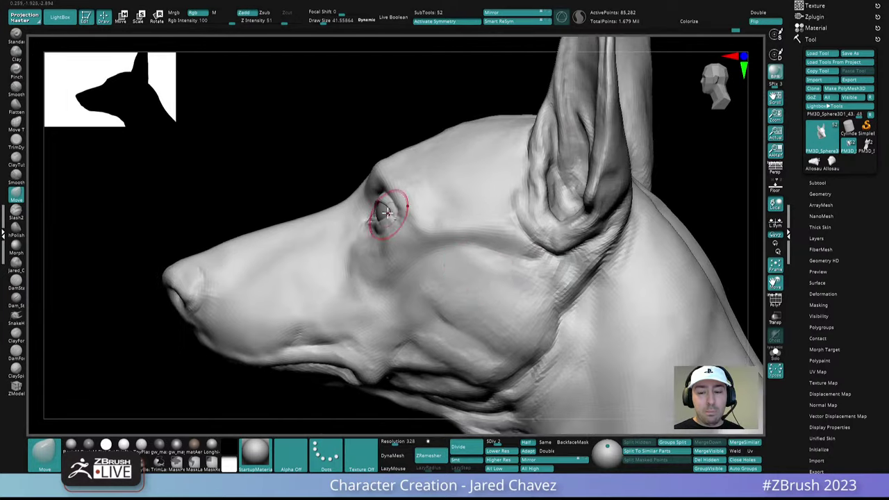
{"action": "right_click_drag", "start_coordinate": [389, 211], "coordinate": [425, 242], "text": "ctrl"}
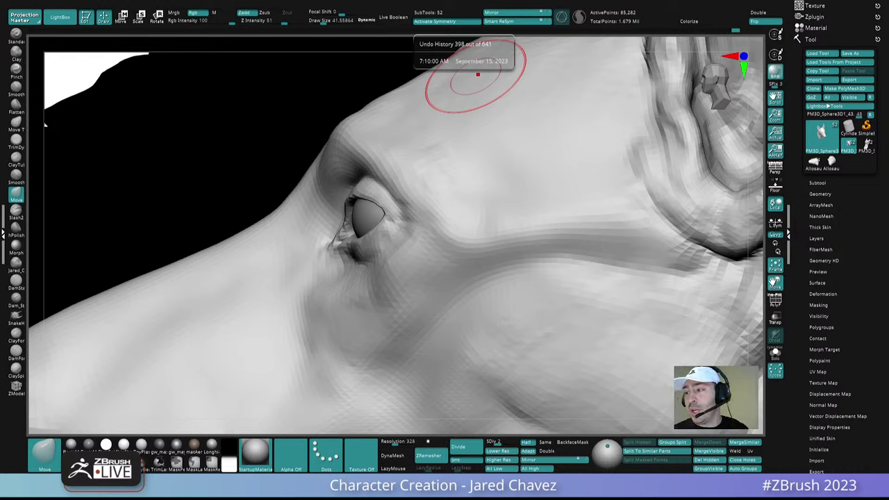
- View the two Allosaurus sculpts for comparison, and return to the dog bust with the whole model framed
{"action": "left_click", "coordinate": [831, 164]}
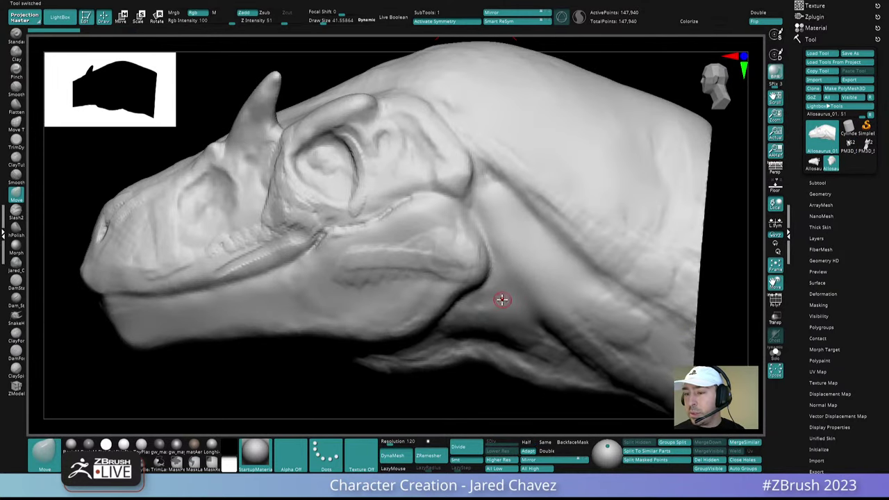
{"action": "left_click", "coordinate": [815, 165]}
{"action": "mouse_move", "coordinate": [502, 306]}
{"action": "right_mouse_down", "text": "ctrl"}
{"action": "mouse_move", "coordinate": [472, 250]}
{"action": "mouse_move", "coordinate": [550, 258]}
{"action": "mouse_move", "coordinate": [541, 258]}
{"action": "right_mouse_up", "text": "ctrl"}
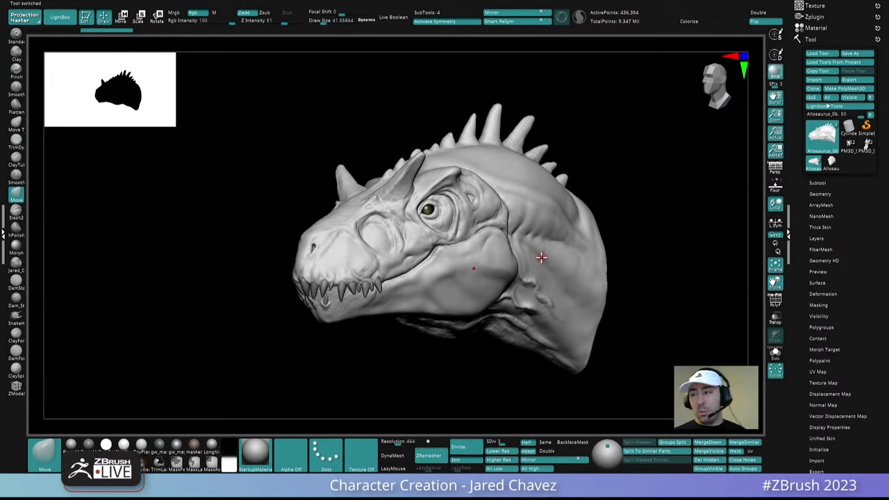
{"action": "mouse_move", "coordinate": [845, 149]}
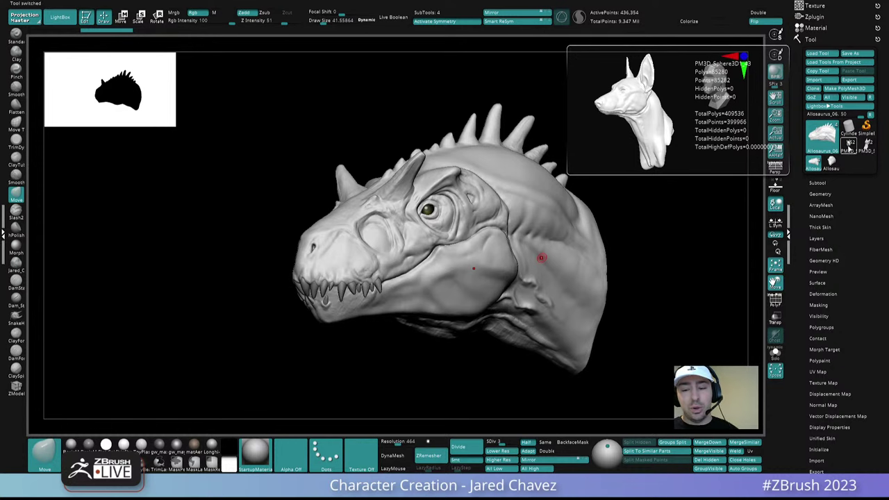
{"action": "left_click", "coordinate": [850, 146]}
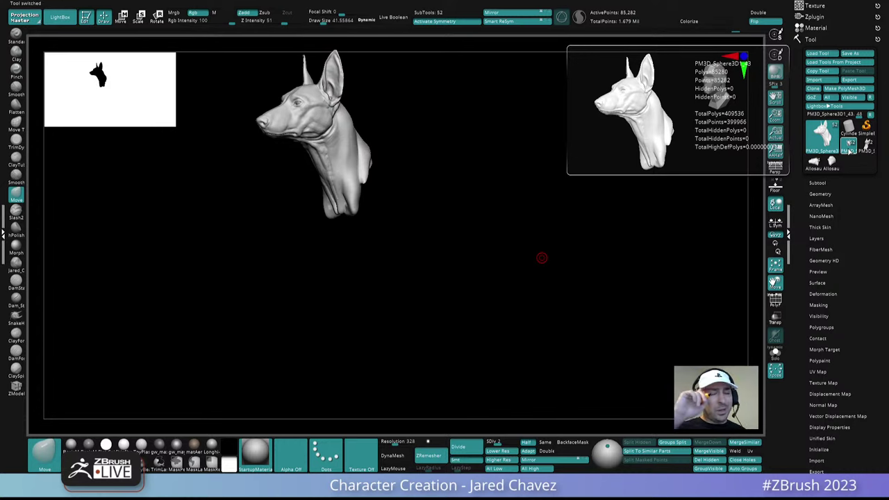
{"action": "key", "text": "f"}
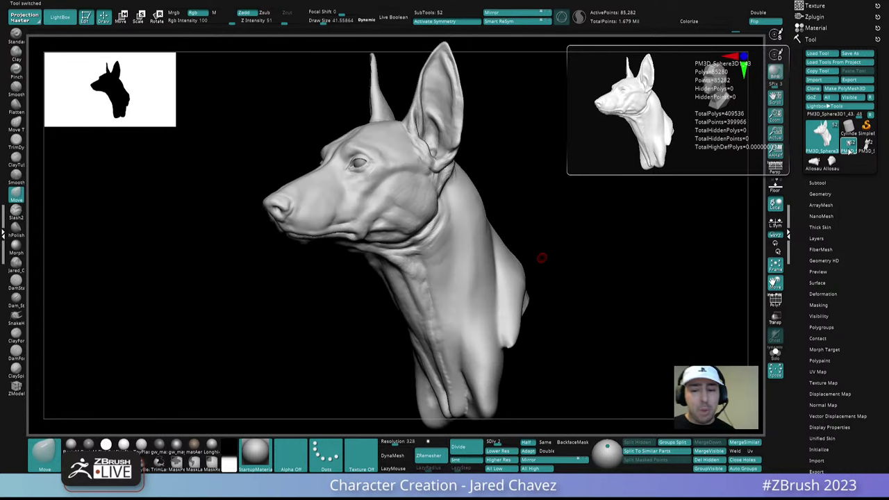
- Reduce the Move draw size to about 21 and adjust the upper eyelid over the eyeball
{"action": "right_click_drag", "start_coordinate": [395, 186], "coordinate": [417, 242], "text": "alt"}
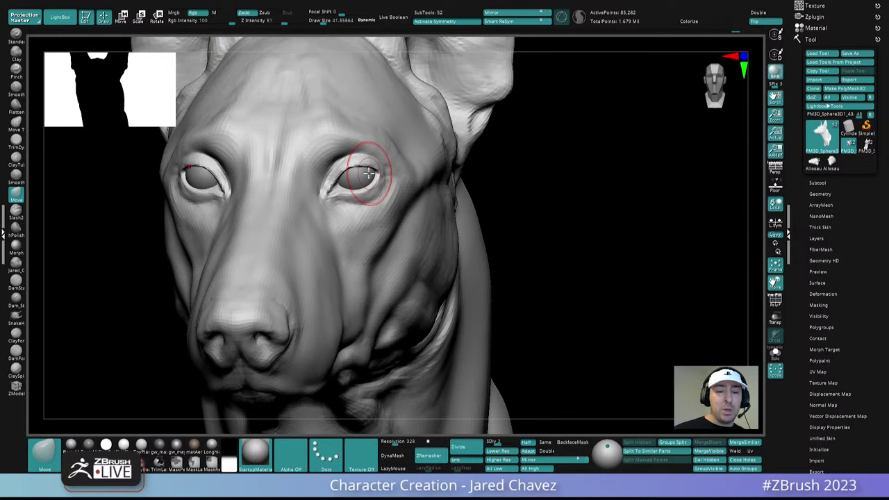
{"action": "right_click_drag", "start_coordinate": [398, 232], "coordinate": [403, 255]}
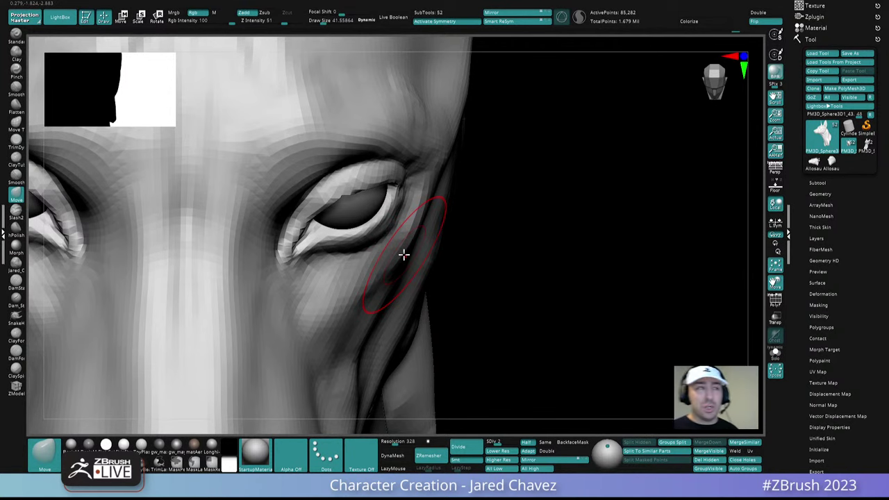
{"action": "mouse_move", "coordinate": [404, 254]}
{"action": "right_mouse_down"}
{"action": "mouse_move", "coordinate": [404, 180]}
{"action": "mouse_move", "coordinate": [426, 240]}
{"action": "mouse_move", "coordinate": [451, 232]}
{"action": "mouse_move", "coordinate": [410, 242]}
{"action": "mouse_move", "coordinate": [454, 236]}
{"action": "right_mouse_up"}
{"action": "key", "text": "space"}
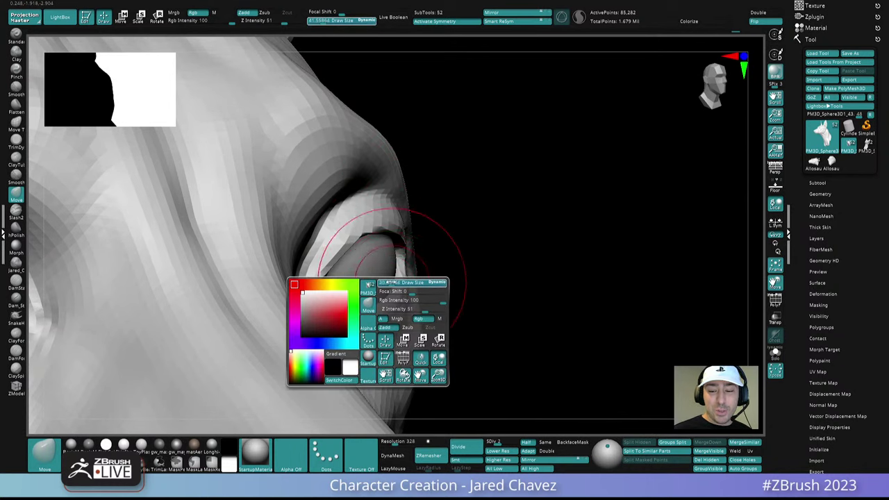
{"action": "left_click_drag", "start_coordinate": [394, 284], "coordinate": [389, 283]}
{"action": "mouse_move", "coordinate": [387, 266]}
{"action": "right_mouse_down"}
{"action": "mouse_move", "coordinate": [399, 197]}
{"action": "mouse_move", "coordinate": [377, 129]}
{"action": "right_mouse_up"}
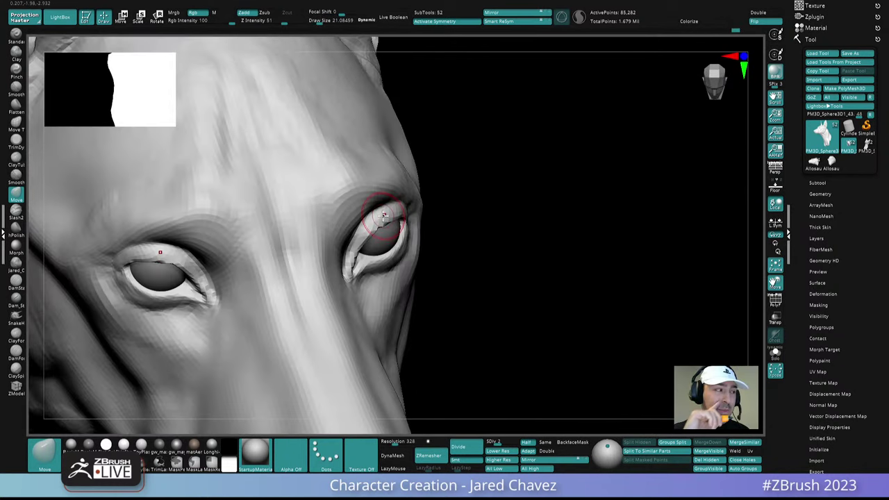
{"action": "mouse_move", "coordinate": [382, 216]}
{"action": "right_mouse_down"}
{"action": "mouse_move", "coordinate": [398, 173]}
{"action": "mouse_move", "coordinate": [415, 164]}
{"action": "mouse_move", "coordinate": [440, 242]}
{"action": "mouse_move", "coordinate": [437, 224]}
{"action": "mouse_move", "coordinate": [462, 207]}
{"action": "mouse_move", "coordinate": [426, 209]}
{"action": "mouse_move", "coordinate": [441, 213]}
{"action": "mouse_move", "coordinate": [412, 204]}
{"action": "right_mouse_up"}
- Set the Move draw size to about 33 and adjust the outer brow and temple behind the eye
{"action": "right_click", "coordinate": [413, 204]}
{"action": "left_click_drag", "start_coordinate": [414, 205], "coordinate": [418, 206]}
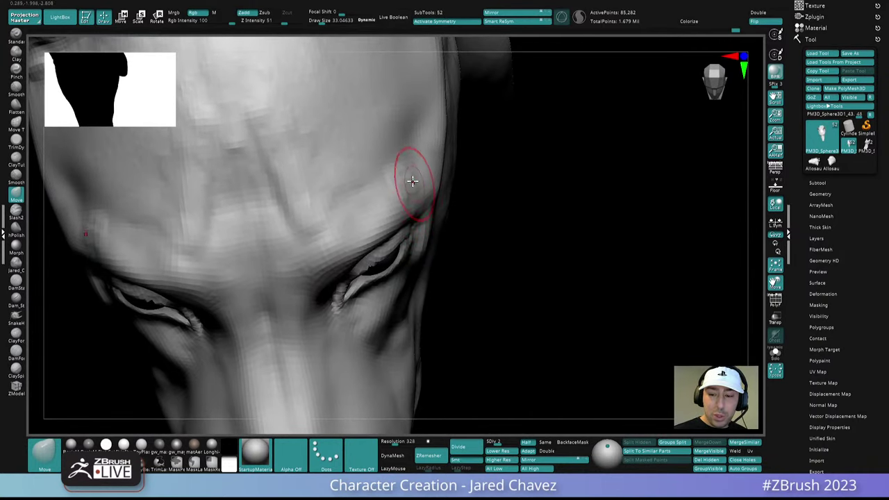
{"action": "right_click_drag", "start_coordinate": [405, 188], "coordinate": [401, 165]}
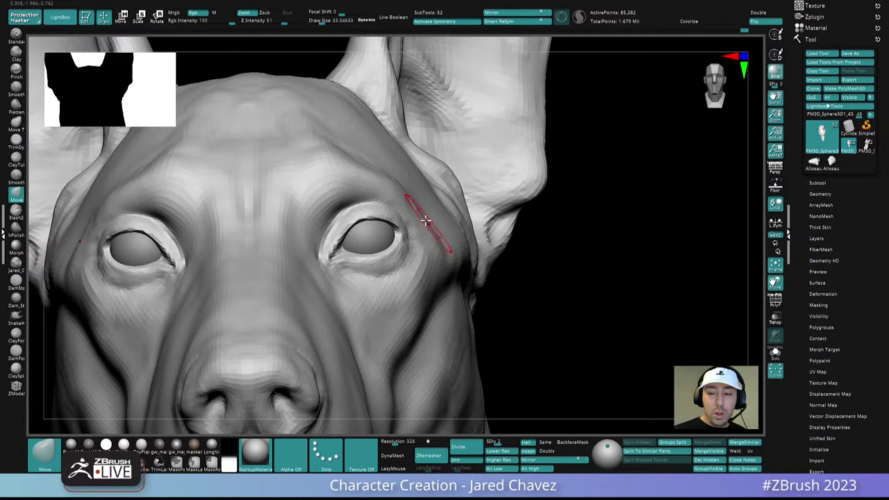
{"action": "mouse_move", "coordinate": [441, 231]}
{"action": "right_mouse_down"}
{"action": "mouse_move", "coordinate": [369, 248]}
{"action": "mouse_move", "coordinate": [388, 236]}
{"action": "right_mouse_up"}
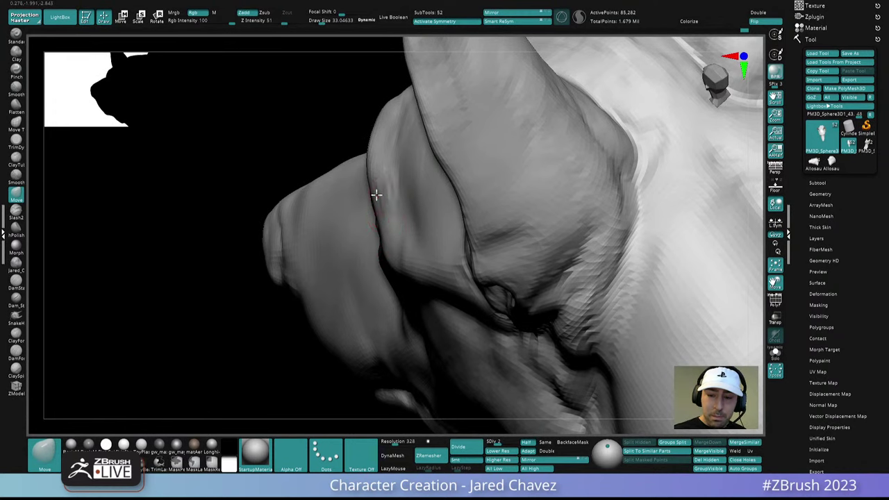
{"action": "right_click_drag", "start_coordinate": [381, 186], "coordinate": [421, 193]}
{"action": "mouse_move", "coordinate": [420, 193]}
{"action": "left_mouse_down", "text": "shift"}
{"action": "mouse_move", "coordinate": [387, 187]}
{"action": "mouse_move", "coordinate": [396, 208]}
{"action": "left_mouse_up", "text": "shift"}
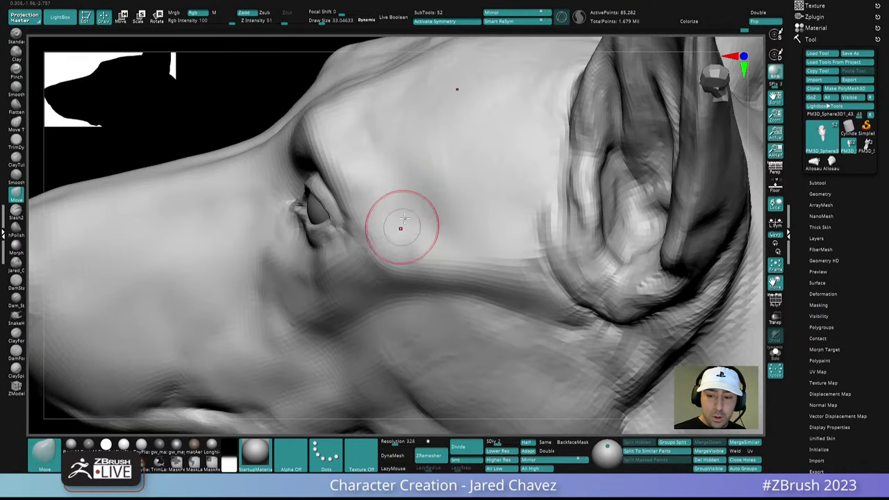
{"action": "mouse_move", "coordinate": [407, 252]}
{"action": "right_mouse_down", "text": "ctrl"}
{"action": "mouse_move", "coordinate": [411, 244]}
{"action": "mouse_move", "coordinate": [414, 271]}
{"action": "right_mouse_up", "text": "ctrl"}
{"action": "left_click_drag", "start_coordinate": [424, 276], "coordinate": [430, 273]}
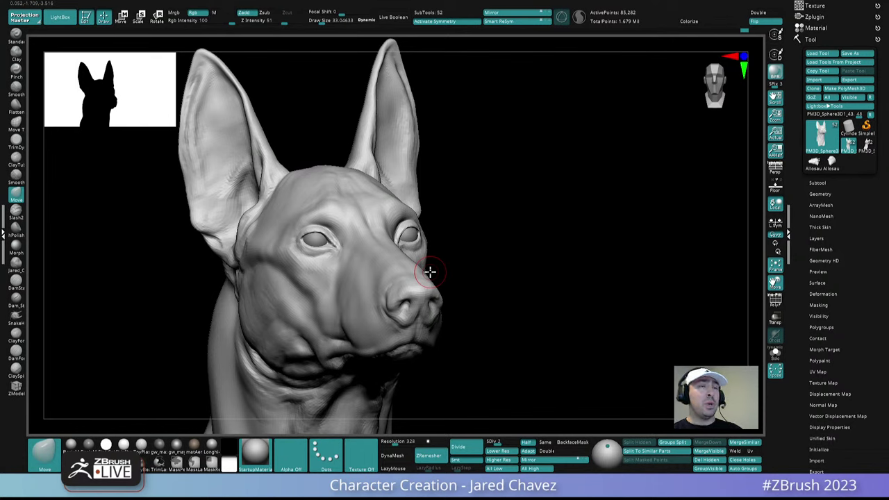
{"action": "mouse_move", "coordinate": [430, 272]}
{"action": "left_mouse_down"}
{"action": "mouse_move", "coordinate": [479, 280]}
{"action": "mouse_move", "coordinate": [387, 254]}
{"action": "mouse_move", "coordinate": [416, 317]}
{"action": "mouse_move", "coordinate": [403, 238]}
{"action": "mouse_move", "coordinate": [381, 246]}
{"action": "mouse_move", "coordinate": [419, 293]}
{"action": "mouse_move", "coordinate": [393, 281]}
{"action": "left_mouse_up"}
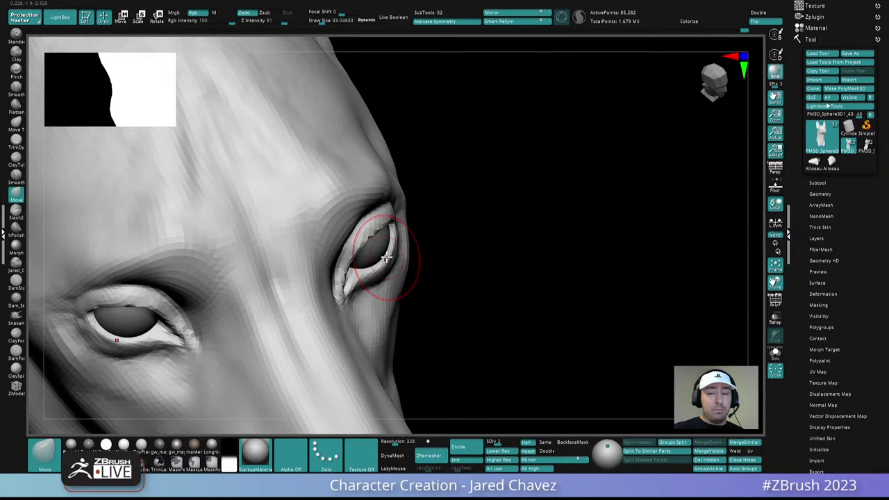
- Open the dog reference board and examine the color-coded side-view anatomy chart
{"action": "left_click_drag", "start_coordinate": [431, 270], "coordinate": [427, 223]}
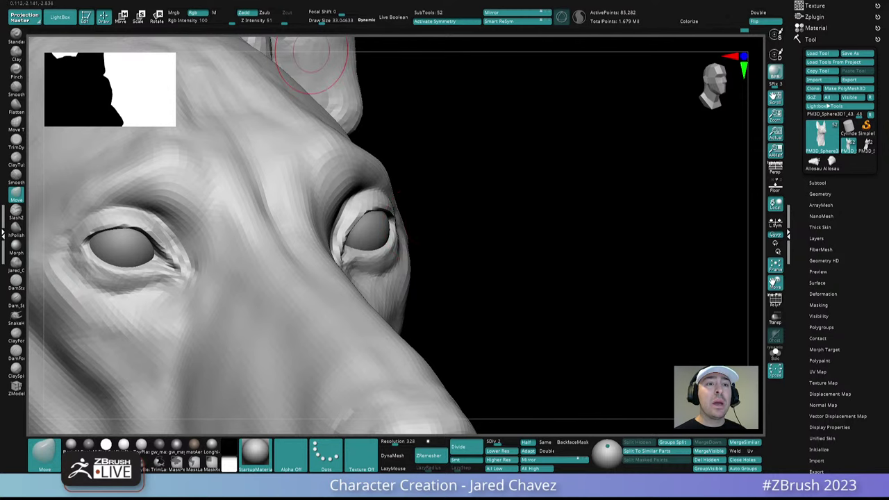
{"action": "right_click_drag", "start_coordinate": [326, 2], "coordinate": [354, 259]}
{"action": "scroll", "coordinate": [337, 232], "scroll_direction": "down", "scroll_amount": 3}
{"action": "middle_click_drag", "start_coordinate": [329, 215], "coordinate": [448, 114]}
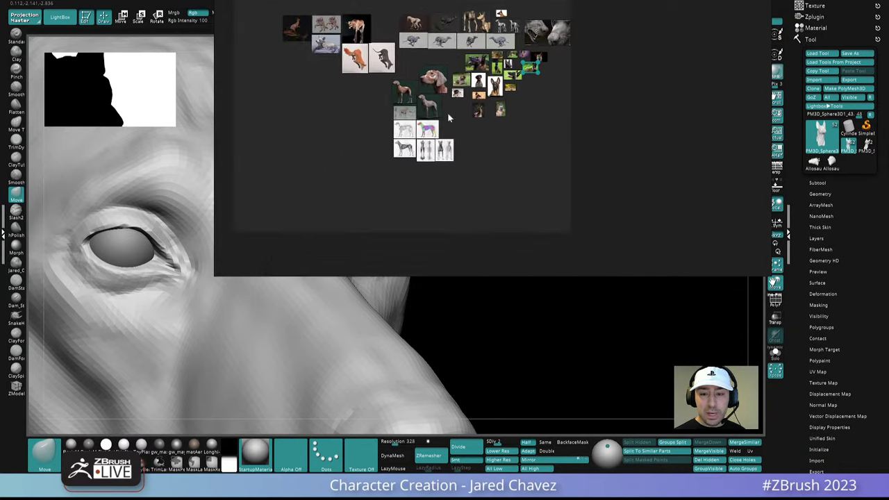
{"action": "scroll", "coordinate": [448, 117], "scroll_direction": "up", "scroll_amount": 8}
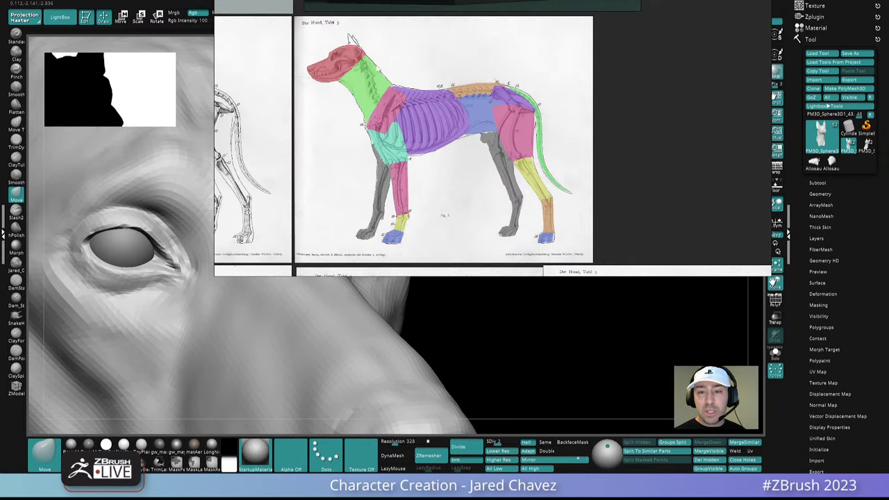
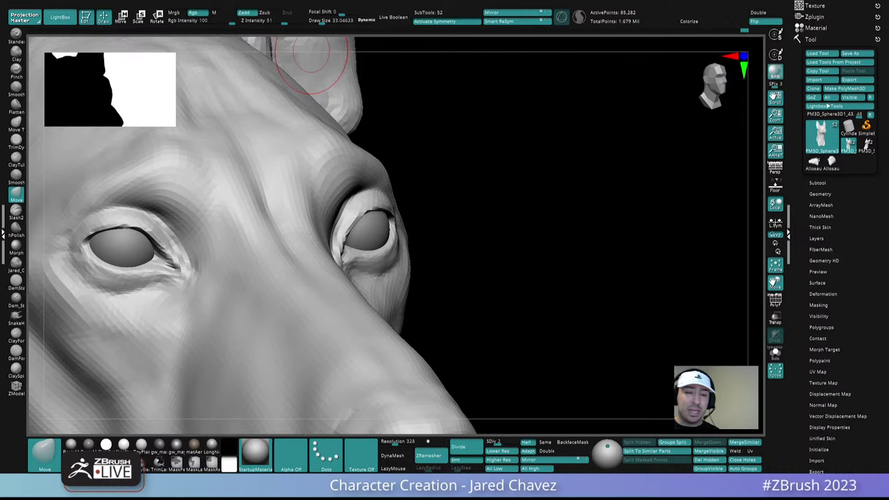
- Reduce the Move draw size to about 23 and refine the outer eye corner, checking it from several angles
{"action": "mouse_move", "coordinate": [488, 201]}
{"action": "left_mouse_down"}
{"action": "mouse_move", "coordinate": [491, 258]}
{"action": "mouse_move", "coordinate": [398, 254]}
{"action": "mouse_move", "coordinate": [402, 272]}
{"action": "left_mouse_up"}
{"action": "key", "text": "space"}
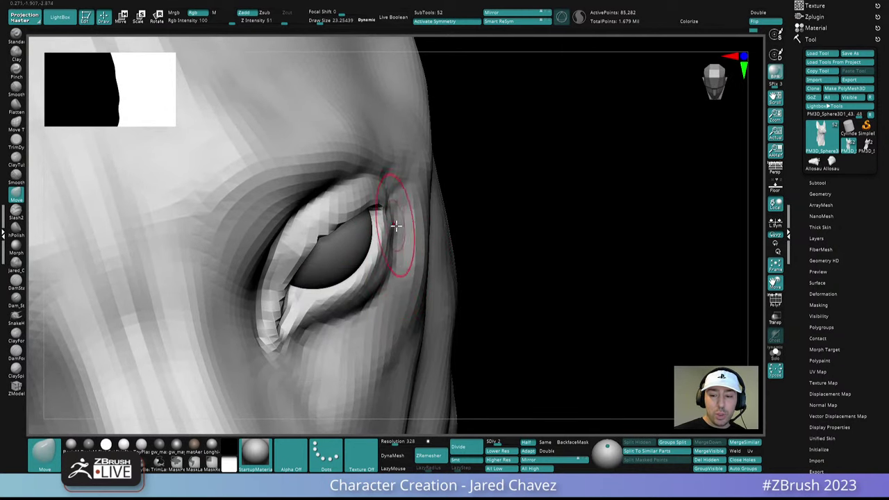
{"action": "right_click_drag", "start_coordinate": [391, 282], "coordinate": [407, 182], "text": "ctrl"}
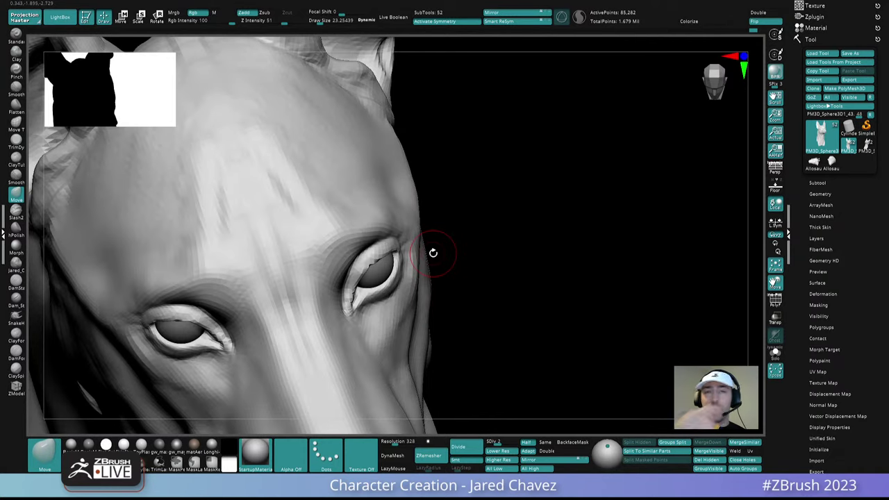
{"action": "mouse_move", "coordinate": [433, 253]}
{"action": "left_mouse_down"}
{"action": "mouse_move", "coordinate": [424, 224]}
{"action": "mouse_move", "coordinate": [449, 228]}
{"action": "mouse_move", "coordinate": [435, 241]}
{"action": "left_mouse_up"}
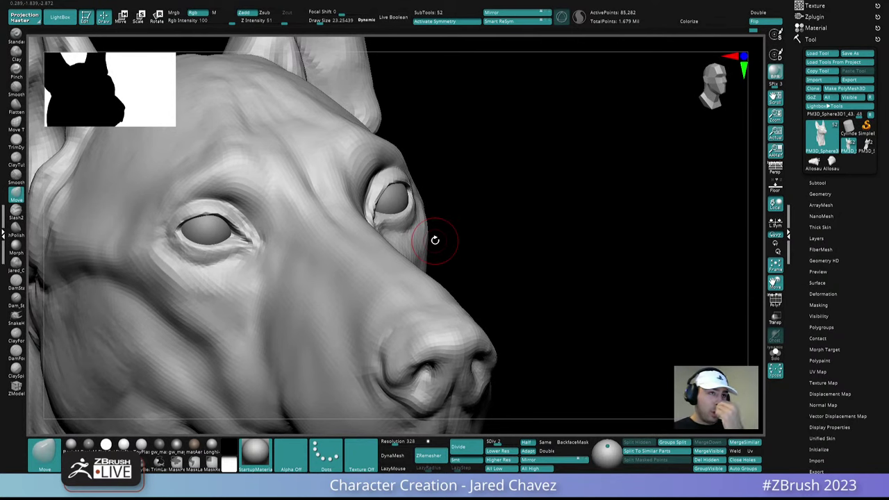
{"action": "right_click_drag", "start_coordinate": [435, 240], "coordinate": [454, 240]}
{"action": "right_click_drag", "start_coordinate": [383, 190], "coordinate": [305, 248], "text": "ctrl"}
{"action": "left_click_drag", "start_coordinate": [305, 248], "coordinate": [360, 211]}
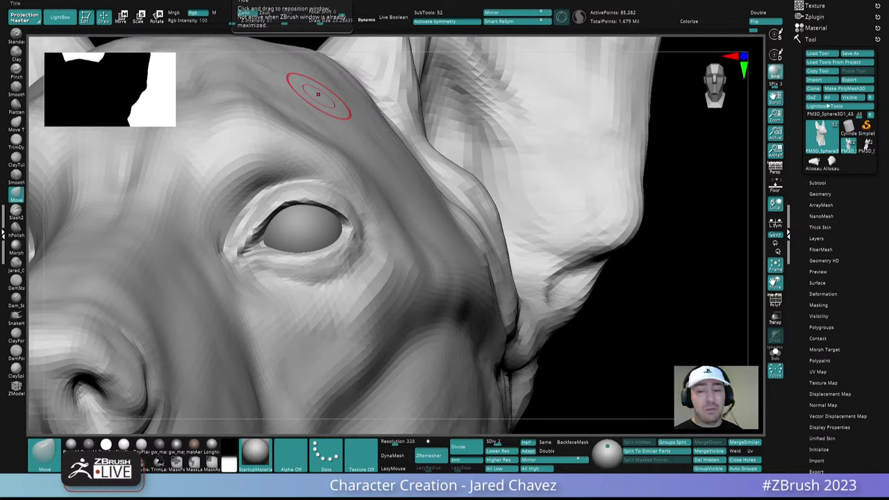
- Set the Move draw size to about 21 and adjust the upper eyelid toward the outer eye corner
{"action": "mouse_move", "coordinate": [319, 94]}
{"action": "right_mouse_down"}
{"action": "mouse_move", "coordinate": [329, 225]}
{"action": "mouse_move", "coordinate": [341, 214]}
{"action": "right_mouse_up"}
{"action": "key", "text": "space"}
{"action": "left_click_drag", "start_coordinate": [341, 212], "coordinate": [329, 196]}
{"action": "mouse_move", "coordinate": [316, 202]}
{"action": "left_mouse_down"}
{"action": "mouse_move", "coordinate": [311, 194]}
{"action": "mouse_move", "coordinate": [348, 213]}
{"action": "left_mouse_up"}
{"action": "mouse_move", "coordinate": [350, 210]}
{"action": "right_mouse_down"}
{"action": "mouse_move", "coordinate": [380, 215]}
{"action": "mouse_move", "coordinate": [359, 204]}
{"action": "mouse_move", "coordinate": [327, 232]}
{"action": "mouse_move", "coordinate": [341, 169]}
{"action": "mouse_move", "coordinate": [348, 213]}
{"action": "mouse_move", "coordinate": [368, 242]}
{"action": "mouse_move", "coordinate": [388, 243]}
{"action": "mouse_move", "coordinate": [371, 262]}
{"action": "right_mouse_up"}
- Reduce the draw size to about 14, go up to subdivision level 3 and smooth the skin beneath the eye
{"action": "key", "text": "space"}
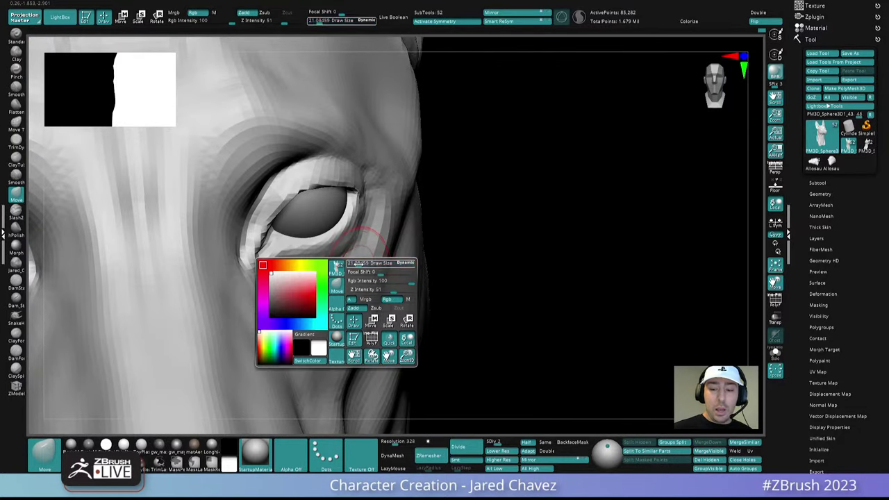
{"action": "left_click_drag", "start_coordinate": [361, 265], "coordinate": [357, 265]}
{"action": "key", "text": "d"}
{"action": "key", "text": "shift"}
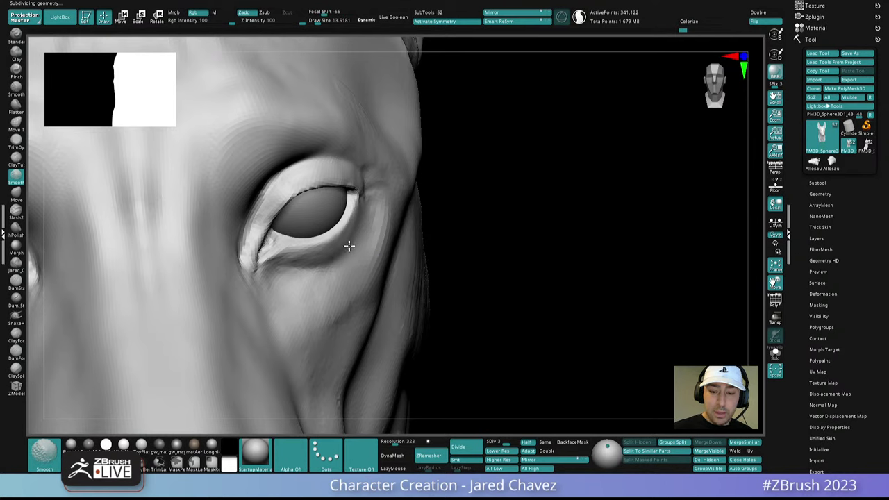
{"action": "left_click_drag", "start_coordinate": [349, 246], "coordinate": [309, 269], "text": "shift"}
{"action": "left_click_drag", "start_coordinate": [317, 314], "coordinate": [323, 357], "text": "shift"}
- Set the Move draw size to about 21 and adjust the inner eye corner beside the muzzle
{"action": "mouse_move", "coordinate": [334, 347]}
{"action": "right_mouse_down", "text": "alt"}
{"action": "mouse_move", "coordinate": [349, 250]}
{"action": "mouse_move", "coordinate": [413, 274]}
{"action": "mouse_move", "coordinate": [384, 277]}
{"action": "mouse_move", "coordinate": [364, 244]}
{"action": "mouse_move", "coordinate": [368, 292]}
{"action": "right_mouse_up", "text": "alt"}
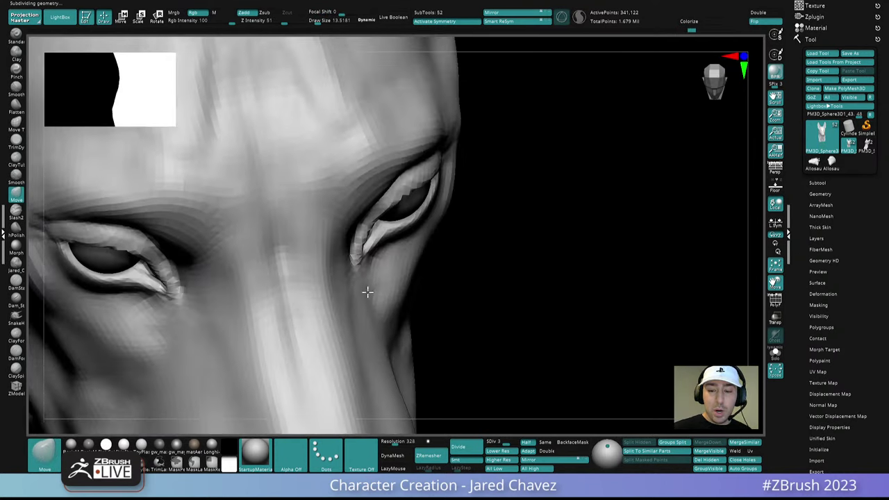
{"action": "right_click", "coordinate": [375, 271]}
{"action": "mouse_move", "coordinate": [367, 271]}
{"action": "left_mouse_down"}
{"action": "mouse_move", "coordinate": [368, 232]}
{"action": "mouse_move", "coordinate": [362, 251]}
{"action": "left_mouse_up"}
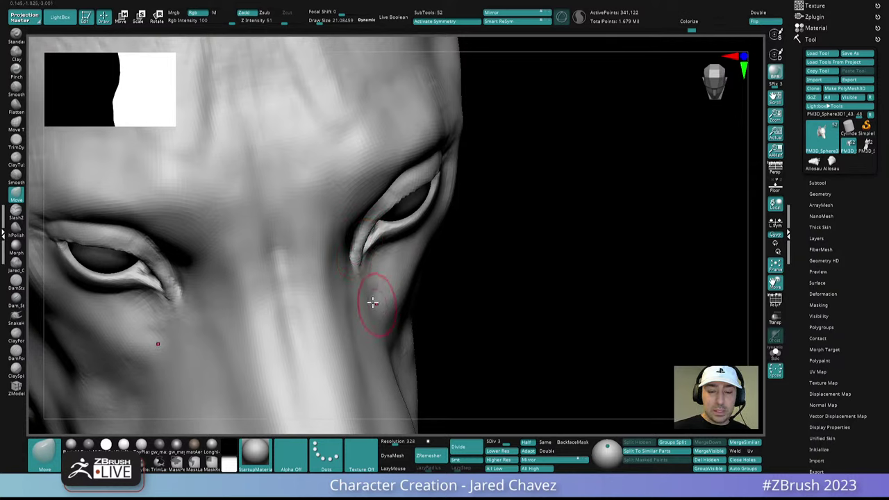
- Drop to subdivision level 1, set the draw size to about 36 and smooth the forehead and temple
{"action": "mouse_move", "coordinate": [373, 302]}
{"action": "right_mouse_down", "text": "ctrl"}
{"action": "mouse_move", "coordinate": [362, 219]}
{"action": "mouse_move", "coordinate": [430, 264]}
{"action": "mouse_move", "coordinate": [423, 258]}
{"action": "mouse_move", "coordinate": [435, 171]}
{"action": "mouse_move", "coordinate": [403, 260]}
{"action": "mouse_move", "coordinate": [420, 229]}
{"action": "mouse_move", "coordinate": [452, 235]}
{"action": "mouse_move", "coordinate": [423, 237]}
{"action": "mouse_move", "coordinate": [410, 191]}
{"action": "right_mouse_up", "text": "ctrl"}
{"action": "key", "text": "space"}
{"action": "left_click", "coordinate": [417, 230]}
{"action": "key", "text": "shift+d"}
{"action": "key", "text": "shift+d"}
{"action": "left_click_drag", "start_coordinate": [410, 191], "coordinate": [396, 180], "text": "shift"}
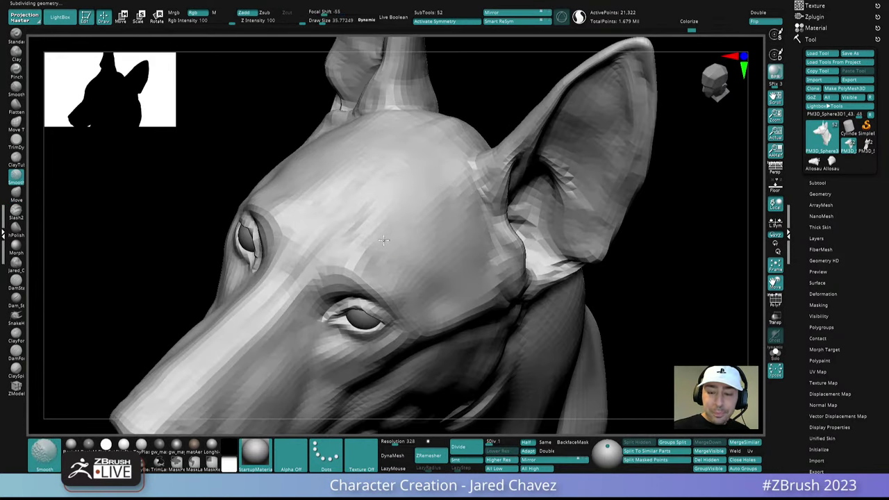
{"action": "right_click_drag", "start_coordinate": [395, 179], "coordinate": [414, 226]}
{"action": "left_click_drag", "start_coordinate": [415, 226], "coordinate": [410, 274], "text": "shift"}
{"action": "right_click_drag", "start_coordinate": [446, 282], "coordinate": [472, 238]}
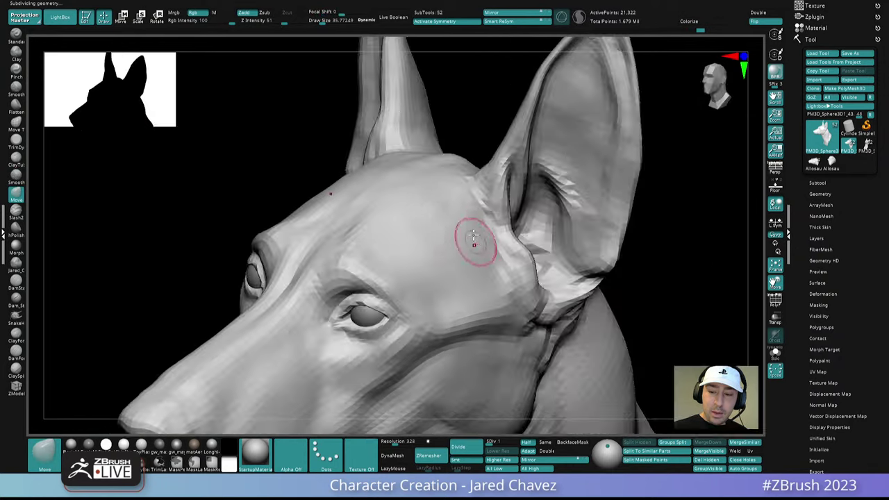
{"action": "left_click_drag", "start_coordinate": [431, 248], "coordinate": [451, 276], "text": "shift"}
- Smooth the backs and outer sides of the ears at the lowest subdivision level
{"action": "mouse_move", "coordinate": [443, 270]}
{"action": "right_mouse_down", "text": "ctrl"}
{"action": "mouse_move", "coordinate": [429, 174]}
{"action": "mouse_move", "coordinate": [436, 254]}
{"action": "mouse_move", "coordinate": [446, 276]}
{"action": "mouse_move", "coordinate": [462, 275]}
{"action": "mouse_move", "coordinate": [394, 252]}
{"action": "right_mouse_up", "text": "ctrl"}
{"action": "mouse_move", "coordinate": [385, 197]}
{"action": "right_mouse_down", "text": "ctrl"}
{"action": "mouse_move", "coordinate": [385, 161]}
{"action": "mouse_move", "coordinate": [416, 216]}
{"action": "mouse_move", "coordinate": [399, 292]}
{"action": "right_mouse_up", "text": "ctrl"}
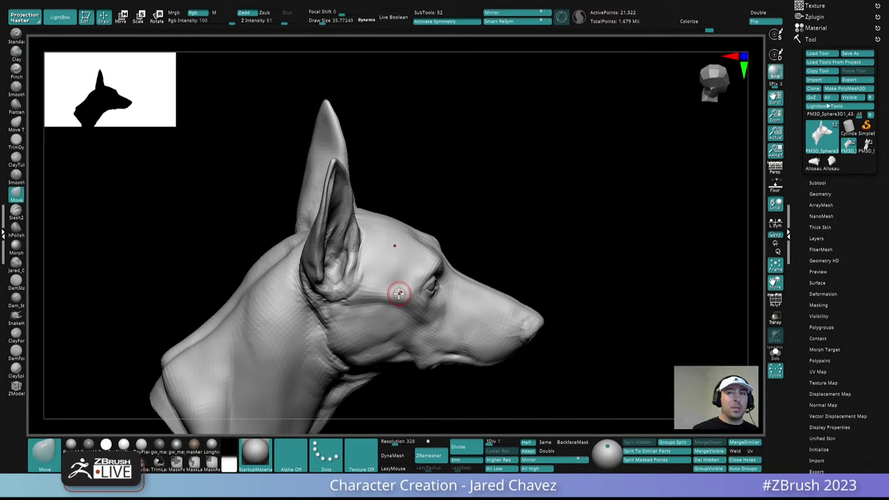
{"action": "right_click_drag", "start_coordinate": [494, 212], "coordinate": [510, 166]}
{"action": "mouse_move", "coordinate": [410, 256]}
{"action": "right_mouse_down", "text": "ctrl"}
{"action": "mouse_move", "coordinate": [403, 254]}
{"action": "mouse_move", "coordinate": [429, 321]}
{"action": "mouse_move", "coordinate": [487, 308]}
{"action": "mouse_move", "coordinate": [517, 312]}
{"action": "right_mouse_up", "text": "ctrl"}
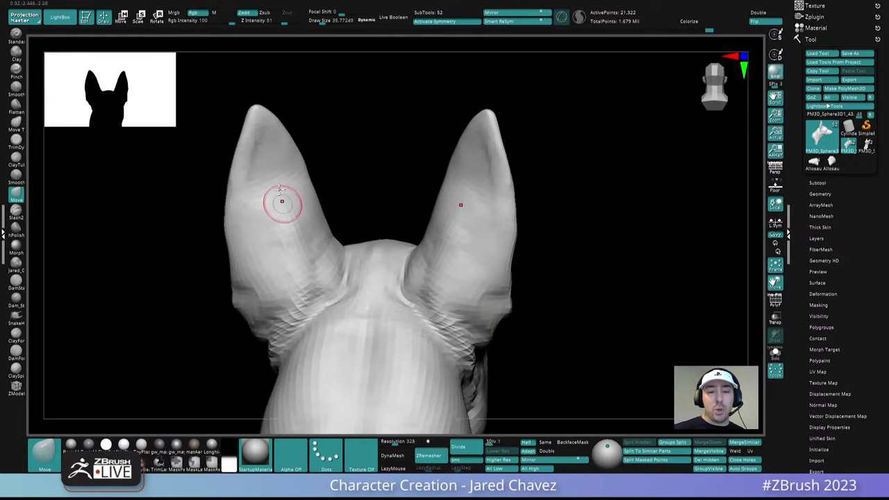
{"action": "right_click_drag", "start_coordinate": [282, 201], "coordinate": [300, 194]}
{"action": "left_click_drag", "start_coordinate": [265, 136], "coordinate": [255, 198], "text": "shift"}
{"action": "right_click_drag", "start_coordinate": [267, 221], "coordinate": [289, 197]}
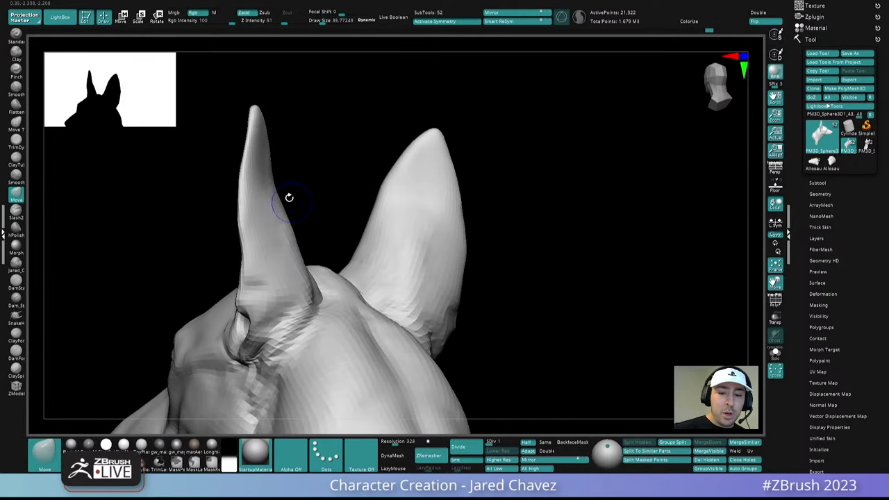
{"action": "mouse_move", "coordinate": [265, 174]}
{"action": "left_mouse_down", "text": "shift"}
{"action": "mouse_move", "coordinate": [260, 153]}
{"action": "mouse_move", "coordinate": [264, 195]}
{"action": "left_mouse_up", "text": "shift"}
{"action": "mouse_move", "coordinate": [266, 215]}
{"action": "right_mouse_down"}
{"action": "mouse_move", "coordinate": [322, 203]}
{"action": "mouse_move", "coordinate": [357, 240]}
{"action": "mouse_move", "coordinate": [364, 232]}
{"action": "right_mouse_up"}
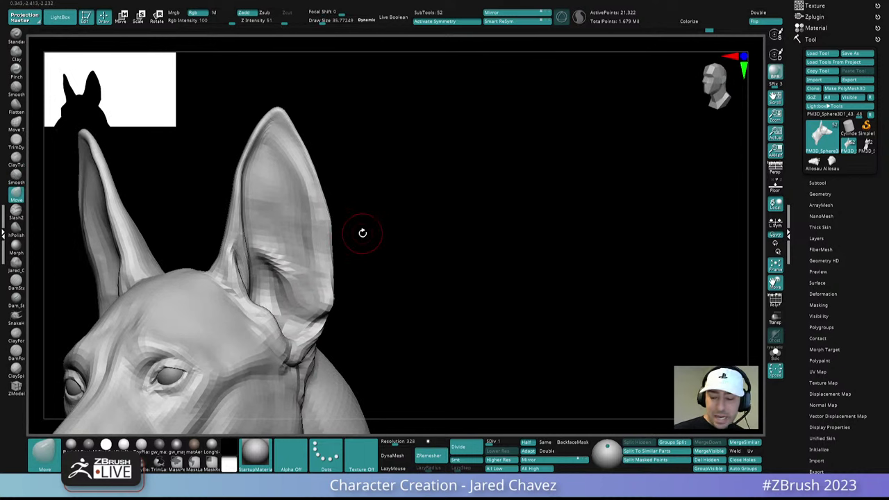
- Go up to subdivision level 2 and sculpt the hollow inside the ear with the ClayForms brush
{"action": "key", "text": "ctrl+d"}
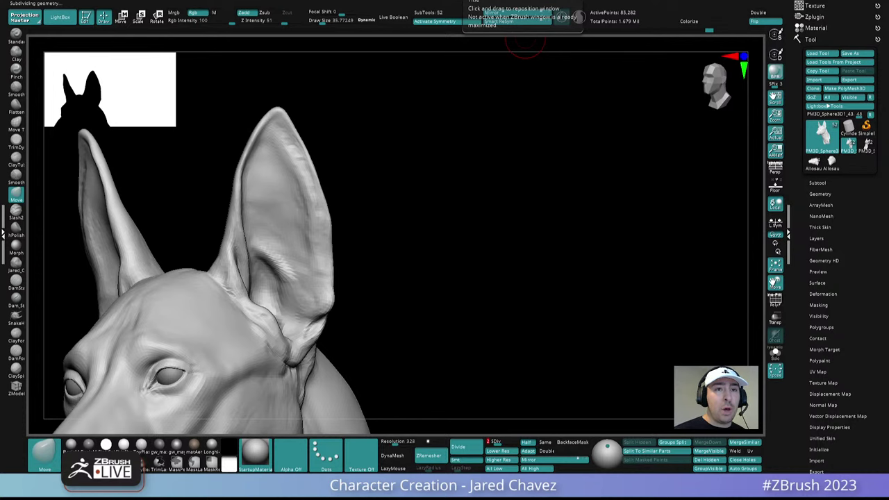
{"action": "right_click_drag", "start_coordinate": [364, 185], "coordinate": [288, 229]}
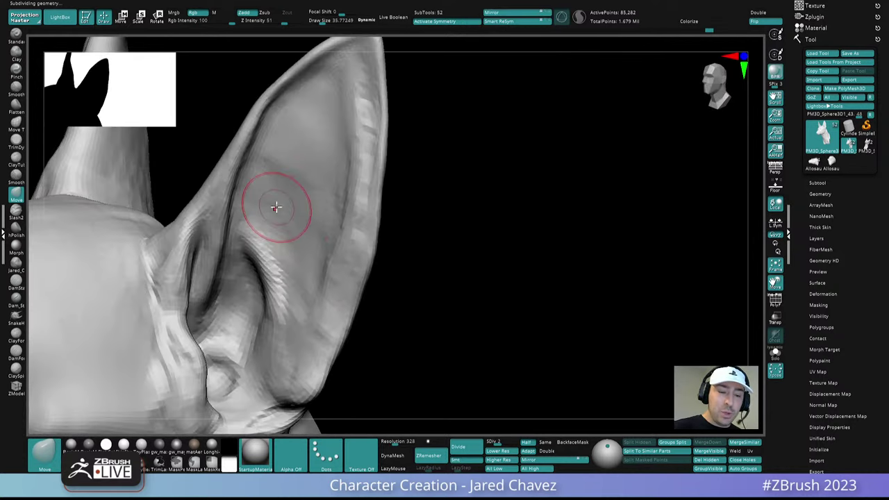
{"action": "left_click", "coordinate": [16, 336]}
{"action": "mouse_move", "coordinate": [284, 211]}
{"action": "left_mouse_down", "text": "alt"}
{"action": "mouse_move", "coordinate": [263, 190]}
{"action": "mouse_move", "coordinate": [294, 254]}
{"action": "left_mouse_up", "text": "alt"}
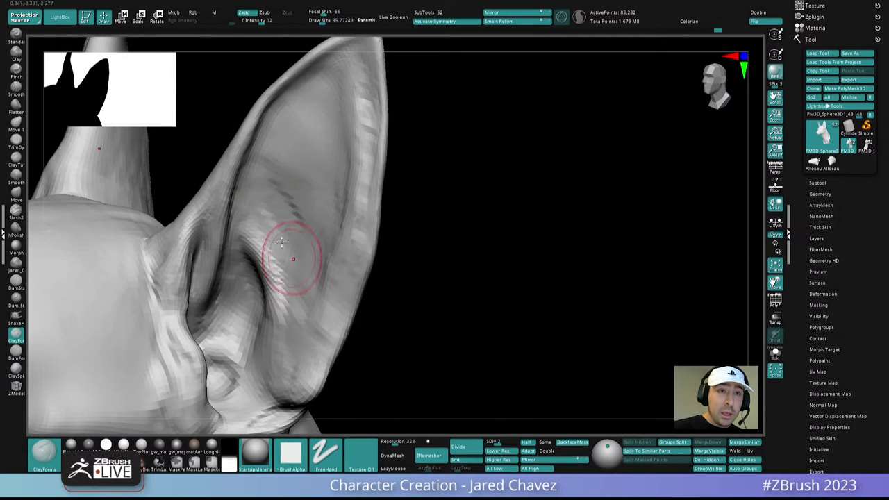
{"action": "right_click_drag", "start_coordinate": [292, 200], "coordinate": [329, 234], "text": "alt"}
{"action": "mouse_move", "coordinate": [329, 234]}
{"action": "left_mouse_down"}
{"action": "mouse_move", "coordinate": [316, 265]}
{"action": "mouse_move", "coordinate": [337, 284]}
{"action": "left_mouse_up"}
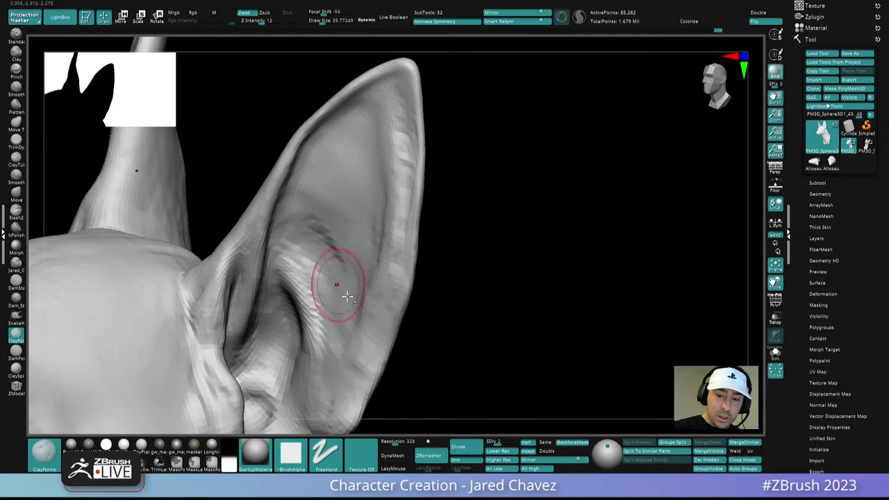
- Build up soft forms across the upper inner surface of the ear with ClayForms
{"action": "mouse_move", "coordinate": [333, 163]}
{"action": "left_mouse_down"}
{"action": "mouse_move", "coordinate": [347, 188]}
{"action": "mouse_move", "coordinate": [337, 186]}
{"action": "mouse_move", "coordinate": [336, 169]}
{"action": "mouse_move", "coordinate": [358, 167]}
{"action": "left_mouse_up"}
{"action": "right_click_drag", "start_coordinate": [365, 159], "coordinate": [355, 143]}
{"action": "mouse_move", "coordinate": [371, 181]}
{"action": "left_mouse_down"}
{"action": "mouse_move", "coordinate": [349, 175]}
{"action": "mouse_move", "coordinate": [347, 154]}
{"action": "left_mouse_up"}
{"action": "mouse_move", "coordinate": [379, 155]}
{"action": "right_mouse_down", "text": "ctrl"}
{"action": "mouse_move", "coordinate": [373, 130]}
{"action": "mouse_move", "coordinate": [374, 225]}
{"action": "right_mouse_up", "text": "ctrl"}
{"action": "mouse_move", "coordinate": [356, 193]}
{"action": "right_mouse_down", "text": "ctrl"}
{"action": "mouse_move", "coordinate": [375, 240]}
{"action": "mouse_move", "coordinate": [357, 230]}
{"action": "right_mouse_up", "text": "ctrl"}
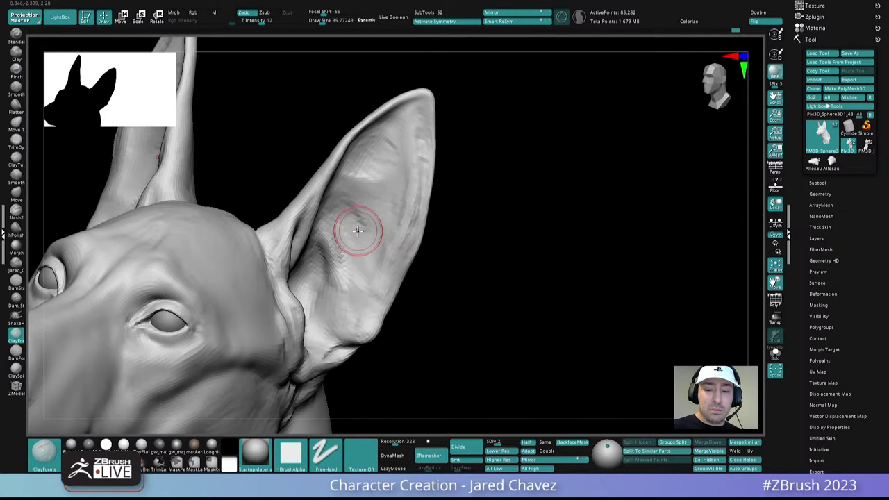
- Reduce the ClayForms draw size to about 28, add ridges across the inner ear and lightly smooth them
{"action": "key", "text": "space"}
{"action": "left_click_drag", "start_coordinate": [357, 230], "coordinate": [352, 229]}
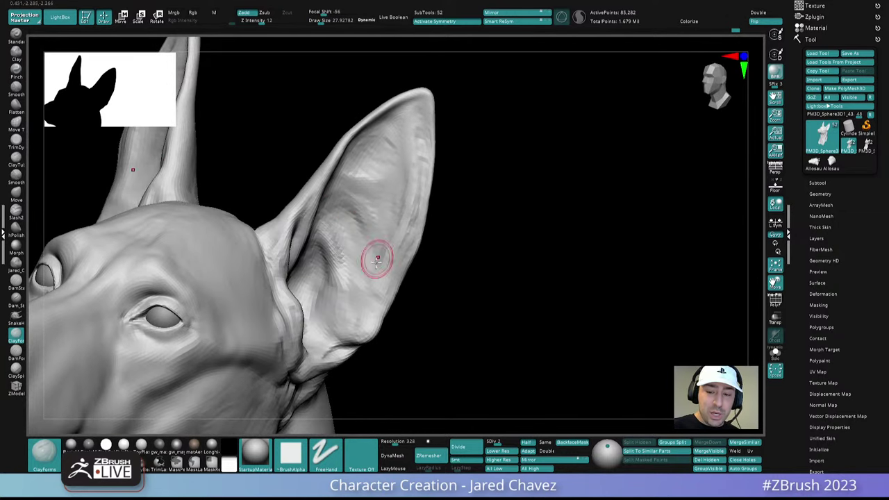
{"action": "mouse_move", "coordinate": [371, 199]}
{"action": "left_mouse_down"}
{"action": "mouse_move", "coordinate": [355, 195]}
{"action": "mouse_move", "coordinate": [373, 197]}
{"action": "left_mouse_up"}
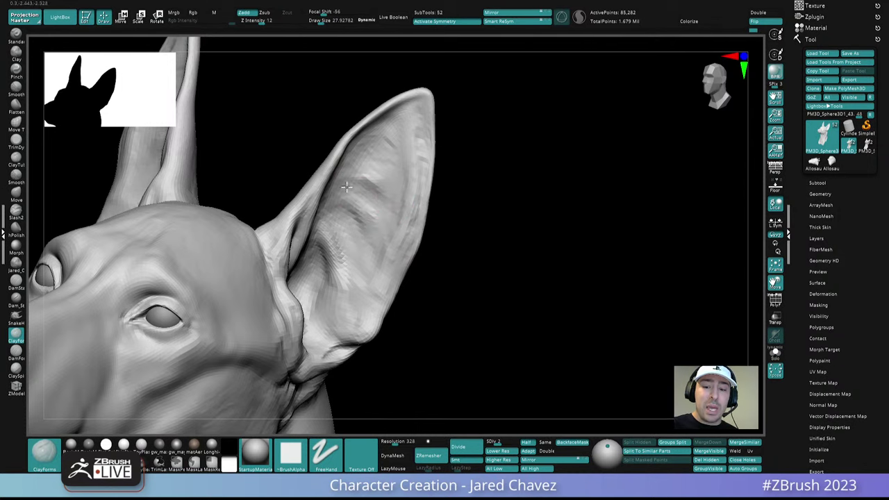
{"action": "right_click_drag", "start_coordinate": [377, 213], "coordinate": [391, 182]}
{"action": "left_click_drag", "start_coordinate": [391, 182], "coordinate": [344, 179], "text": "shift"}
{"action": "right_click_drag", "start_coordinate": [350, 207], "coordinate": [366, 235]}
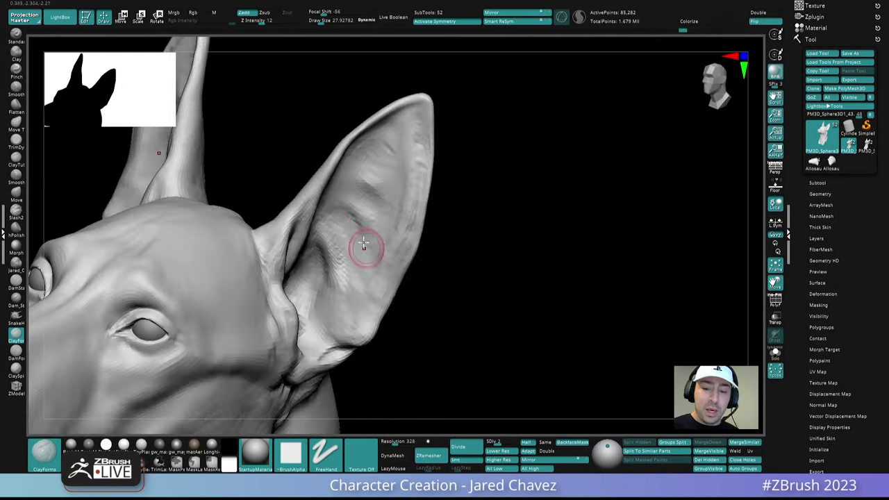
- Smooth the ridges and inner surface of the ear from the center up toward the tip
{"action": "left_click_drag", "start_coordinate": [356, 195], "coordinate": [354, 259], "text": "shift"}
{"action": "mouse_move", "coordinate": [351, 253]}
{"action": "right_mouse_down", "text": "ctrl"}
{"action": "mouse_move", "coordinate": [377, 236]}
{"action": "mouse_move", "coordinate": [405, 277]}
{"action": "mouse_move", "coordinate": [362, 226]}
{"action": "mouse_move", "coordinate": [390, 240]}
{"action": "right_mouse_up", "text": "ctrl"}
{"action": "mouse_move", "coordinate": [372, 234]}
{"action": "left_mouse_down", "text": "shift"}
{"action": "mouse_move", "coordinate": [384, 213]}
{"action": "mouse_move", "coordinate": [369, 215]}
{"action": "left_mouse_up", "text": "shift"}
{"action": "mouse_move", "coordinate": [358, 217]}
{"action": "right_mouse_down", "text": "alt"}
{"action": "mouse_move", "coordinate": [442, 222]}
{"action": "mouse_move", "coordinate": [459, 233]}
{"action": "right_mouse_up", "text": "alt"}
{"action": "mouse_move", "coordinate": [471, 277]}
{"action": "right_mouse_down"}
{"action": "mouse_move", "coordinate": [452, 179]}
{"action": "mouse_move", "coordinate": [419, 177]}
{"action": "right_mouse_up"}
{"action": "mouse_move", "coordinate": [413, 118]}
{"action": "left_mouse_down", "text": "shift"}
{"action": "mouse_move", "coordinate": [395, 181]}
{"action": "mouse_move", "coordinate": [399, 253]}
{"action": "left_mouse_up", "text": "shift"}
{"action": "right_click_drag", "start_coordinate": [403, 243], "coordinate": [390, 217]}
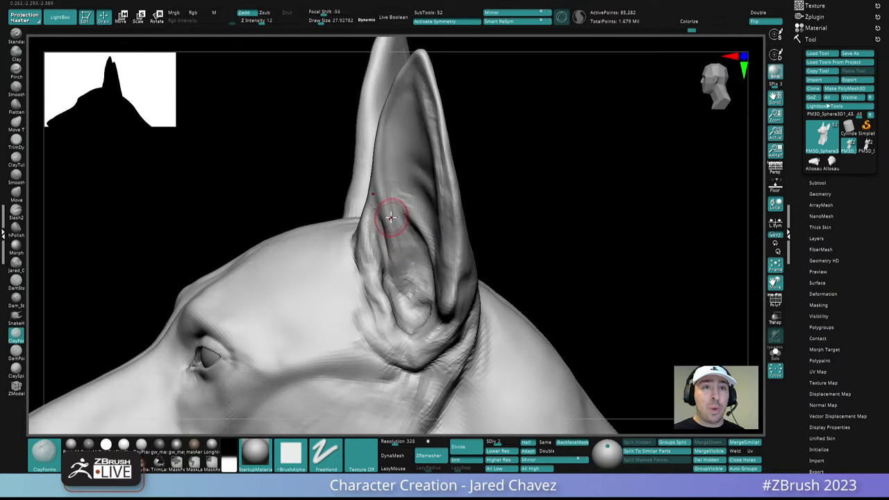
- Go up to subdivision level 3 and shape the front fold at the ear base with ClayForms at about size 15
{"action": "key", "text": "d"}
{"action": "right_click_drag", "start_coordinate": [391, 216], "coordinate": [427, 290]}
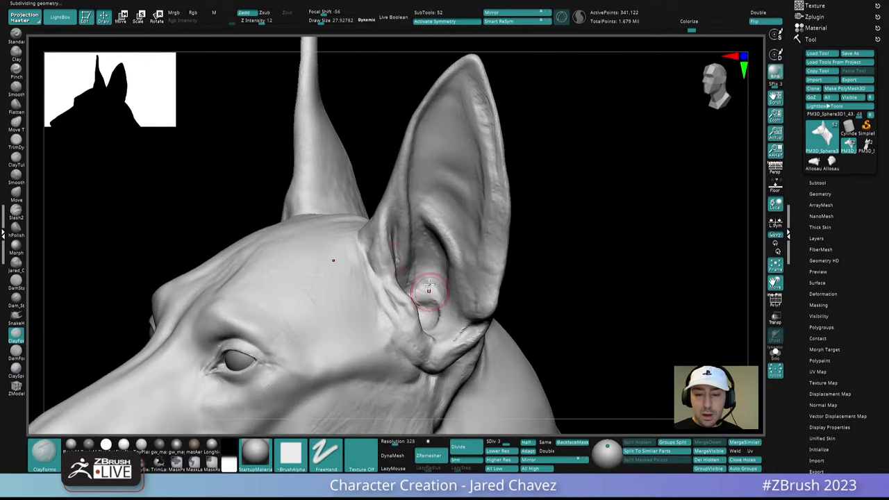
{"action": "right_click_drag", "start_coordinate": [377, 248], "coordinate": [404, 293], "text": "ctrl"}
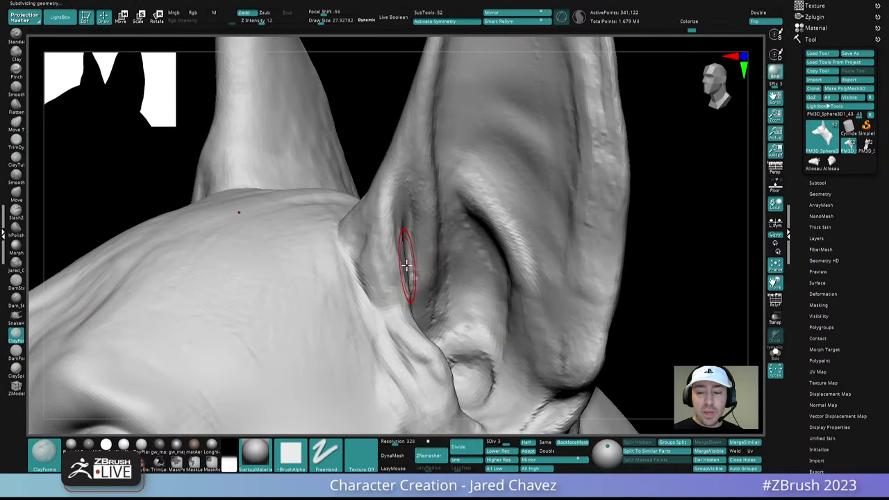
{"action": "key", "text": "space"}
{"action": "left_click_drag", "start_coordinate": [405, 268], "coordinate": [401, 268]}
{"action": "mouse_move", "coordinate": [400, 268]}
{"action": "right_mouse_down"}
{"action": "mouse_move", "coordinate": [387, 279]}
{"action": "mouse_move", "coordinate": [386, 264]}
{"action": "right_mouse_up"}
{"action": "mouse_move", "coordinate": [398, 220]}
{"action": "left_mouse_down", "text": "shift"}
{"action": "mouse_move", "coordinate": [409, 238]}
{"action": "mouse_move", "coordinate": [398, 208]}
{"action": "left_mouse_up", "text": "shift"}
{"action": "right_click_drag", "start_coordinate": [398, 208], "coordinate": [397, 201]}
{"action": "left_click_drag", "start_coordinate": [398, 184], "coordinate": [397, 279]}
{"action": "right_click_drag", "start_coordinate": [397, 279], "coordinate": [401, 285]}
{"action": "mouse_move", "coordinate": [400, 283]}
{"action": "left_mouse_down"}
{"action": "mouse_move", "coordinate": [392, 285]}
{"action": "mouse_move", "coordinate": [387, 266]}
{"action": "left_mouse_up"}
{"action": "right_click_drag", "start_coordinate": [378, 243], "coordinate": [384, 225]}
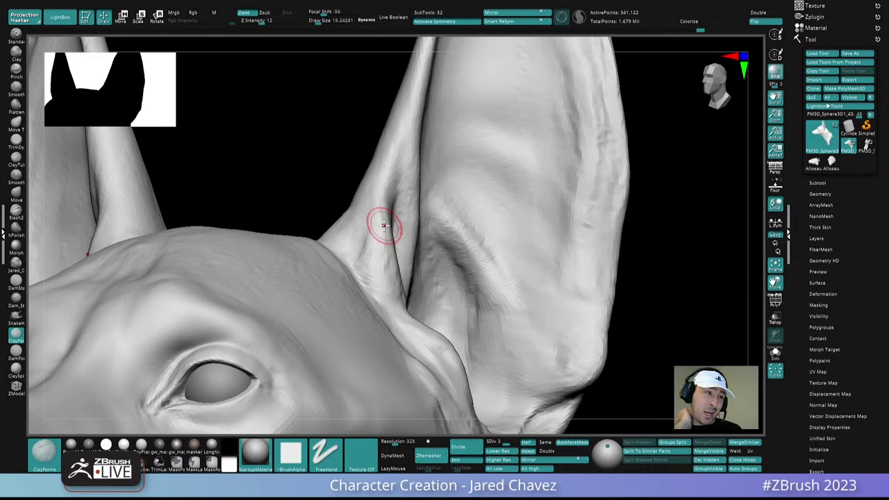
- Smooth the folds at the front base of the ear, checking the head from several angles
{"action": "right_click_drag", "start_coordinate": [382, 224], "coordinate": [389, 203]}
{"action": "key", "text": "shift"}
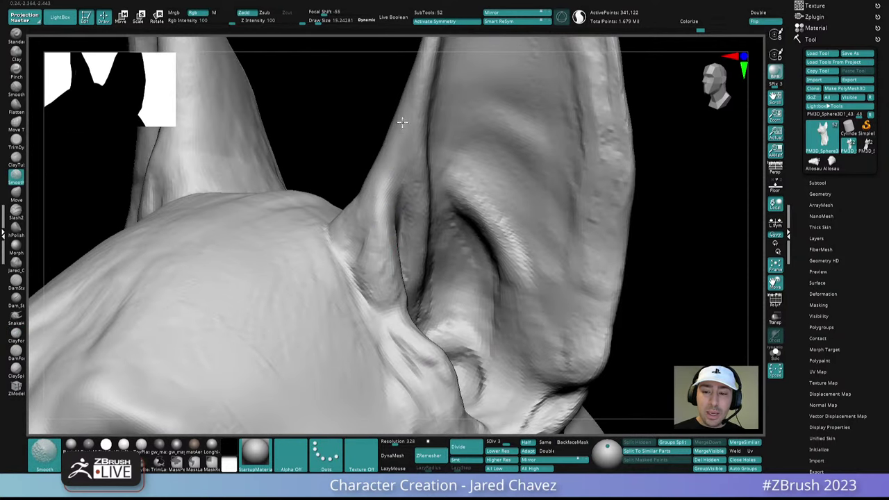
{"action": "mouse_move", "coordinate": [403, 122]}
{"action": "right_mouse_down"}
{"action": "mouse_move", "coordinate": [399, 101]}
{"action": "mouse_move", "coordinate": [377, 195]}
{"action": "mouse_move", "coordinate": [377, 133]}
{"action": "right_mouse_up"}
{"action": "mouse_move", "coordinate": [394, 163]}
{"action": "right_mouse_down"}
{"action": "mouse_move", "coordinate": [383, 226]}
{"action": "mouse_move", "coordinate": [376, 219]}
{"action": "right_mouse_up"}
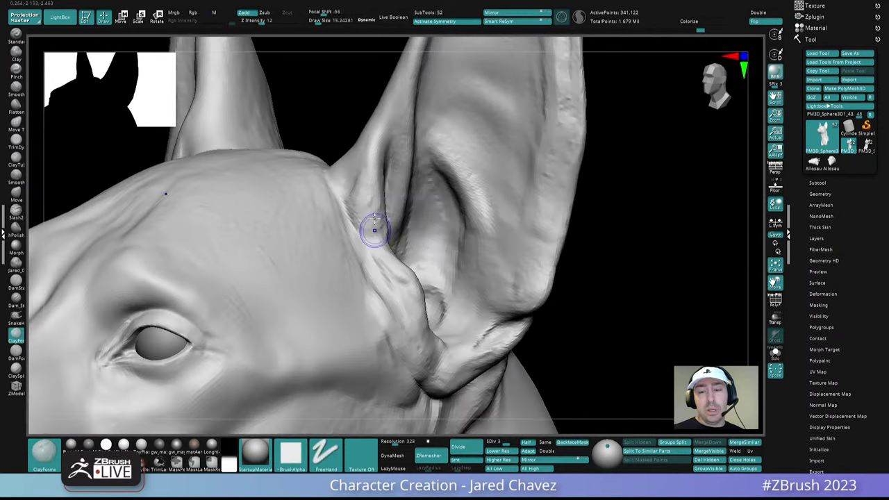
{"action": "key", "text": "shift"}
{"action": "right_click_drag", "start_coordinate": [356, 162], "coordinate": [381, 154], "text": "ctrl"}
{"action": "right_click_drag", "start_coordinate": [381, 155], "coordinate": [427, 209]}
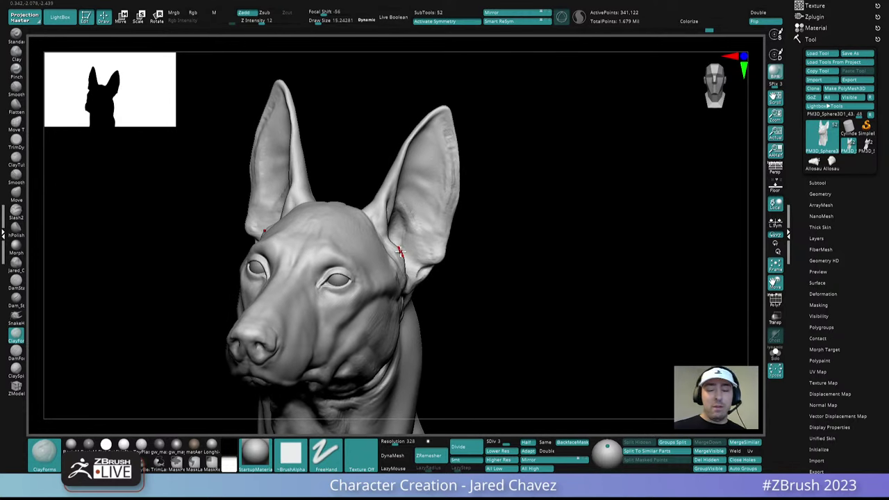
{"action": "mouse_move", "coordinate": [400, 251]}
{"action": "right_mouse_down"}
{"action": "mouse_move", "coordinate": [451, 290]}
{"action": "mouse_move", "coordinate": [468, 290]}
{"action": "right_mouse_up"}
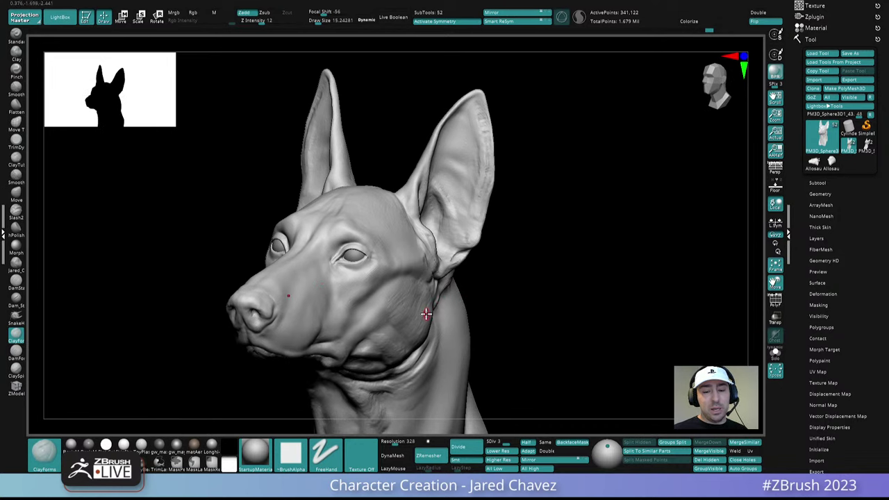
- Smooth the area around the outer eye corner and build up clay on the temple just behind it
{"action": "mouse_move", "coordinate": [381, 279]}
{"action": "right_mouse_down", "text": "alt"}
{"action": "mouse_move", "coordinate": [415, 284]}
{"action": "mouse_move", "coordinate": [406, 264]}
{"action": "mouse_move", "coordinate": [417, 242]}
{"action": "mouse_move", "coordinate": [402, 245]}
{"action": "right_mouse_up", "text": "alt"}
{"action": "left_click_drag", "start_coordinate": [399, 246], "coordinate": [391, 224], "text": "shift"}
{"action": "mouse_move", "coordinate": [392, 224]}
{"action": "right_mouse_down"}
{"action": "mouse_move", "coordinate": [414, 256]}
{"action": "mouse_move", "coordinate": [406, 239]}
{"action": "right_mouse_up"}
{"action": "left_click_drag", "start_coordinate": [406, 239], "coordinate": [389, 226], "text": "shift"}
{"action": "right_click_drag", "start_coordinate": [422, 259], "coordinate": [448, 251]}
{"action": "mouse_move", "coordinate": [448, 251]}
{"action": "right_mouse_down", "text": "ctrl"}
{"action": "mouse_move", "coordinate": [454, 238]}
{"action": "mouse_move", "coordinate": [448, 264]}
{"action": "mouse_move", "coordinate": [419, 261]}
{"action": "right_mouse_up", "text": "ctrl"}
{"action": "left_click_drag", "start_coordinate": [418, 262], "coordinate": [455, 240]}
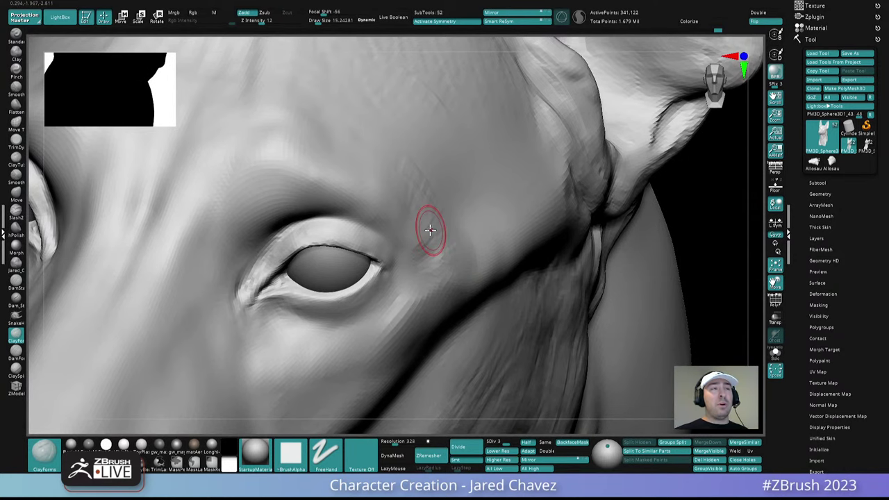
- Smooth the clay behind the outer eye corner and along the outer brow, checking it from side and front
{"action": "mouse_move", "coordinate": [431, 229]}
{"action": "right_mouse_down"}
{"action": "mouse_move", "coordinate": [419, 234]}
{"action": "mouse_move", "coordinate": [354, 194]}
{"action": "right_mouse_up"}
{"action": "left_click_drag", "start_coordinate": [355, 193], "coordinate": [362, 191], "text": "shift"}
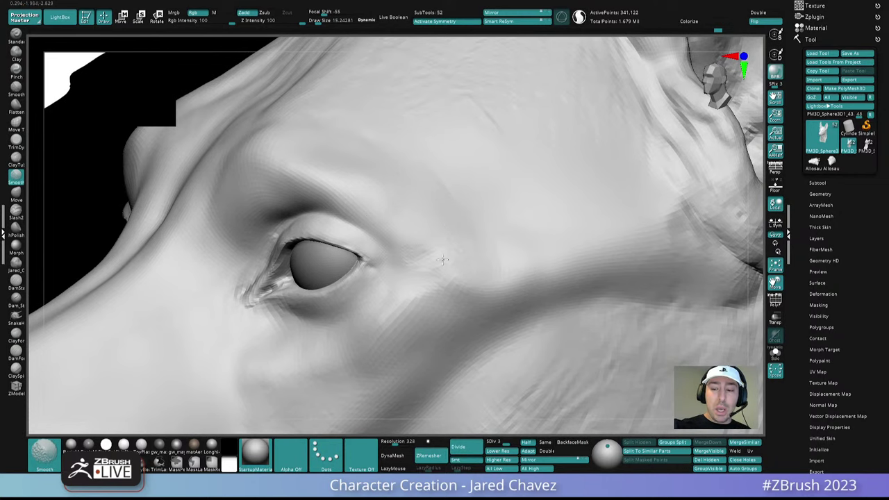
{"action": "right_click_drag", "start_coordinate": [440, 258], "coordinate": [463, 243]}
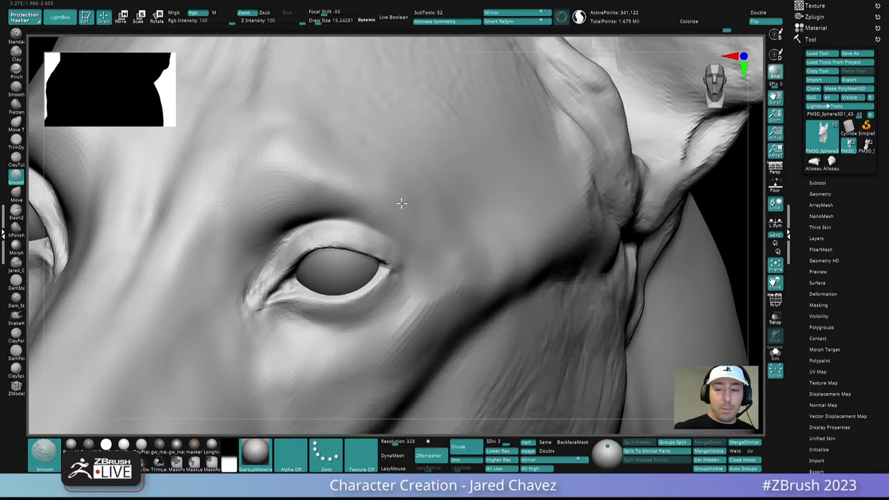
{"action": "left_click_drag", "start_coordinate": [401, 204], "coordinate": [369, 195], "text": "shift"}
{"action": "mouse_move", "coordinate": [389, 145]}
{"action": "right_mouse_down", "text": "ctrl"}
{"action": "mouse_move", "coordinate": [394, 132]}
{"action": "mouse_move", "coordinate": [412, 199]}
{"action": "mouse_move", "coordinate": [382, 207]}
{"action": "right_mouse_up", "text": "ctrl"}
{"action": "mouse_move", "coordinate": [382, 207]}
{"action": "right_mouse_down", "text": "ctrl"}
{"action": "mouse_move", "coordinate": [407, 225]}
{"action": "mouse_move", "coordinate": [371, 184]}
{"action": "right_mouse_up", "text": "ctrl"}
{"action": "key", "text": "shift"}
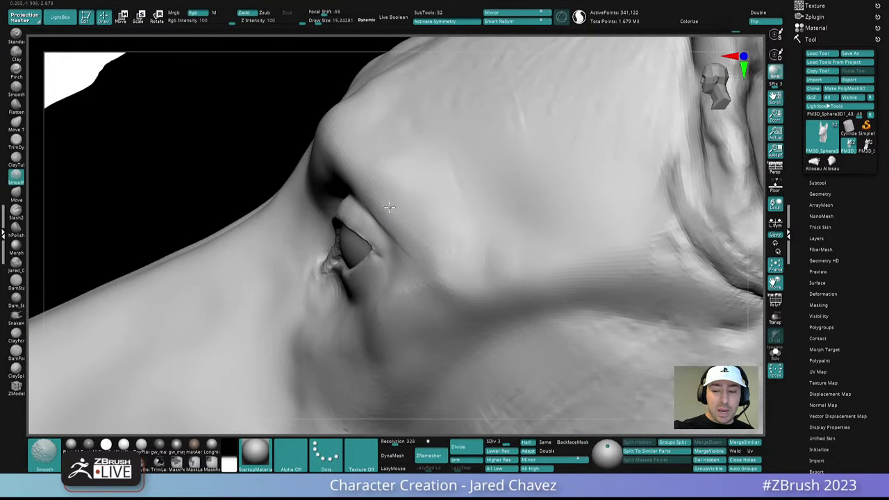
{"action": "mouse_move", "coordinate": [410, 230]}
{"action": "right_mouse_down"}
{"action": "mouse_move", "coordinate": [438, 195]}
{"action": "mouse_move", "coordinate": [419, 254]}
{"action": "mouse_move", "coordinate": [423, 286]}
{"action": "mouse_move", "coordinate": [393, 260]}
{"action": "right_mouse_up"}
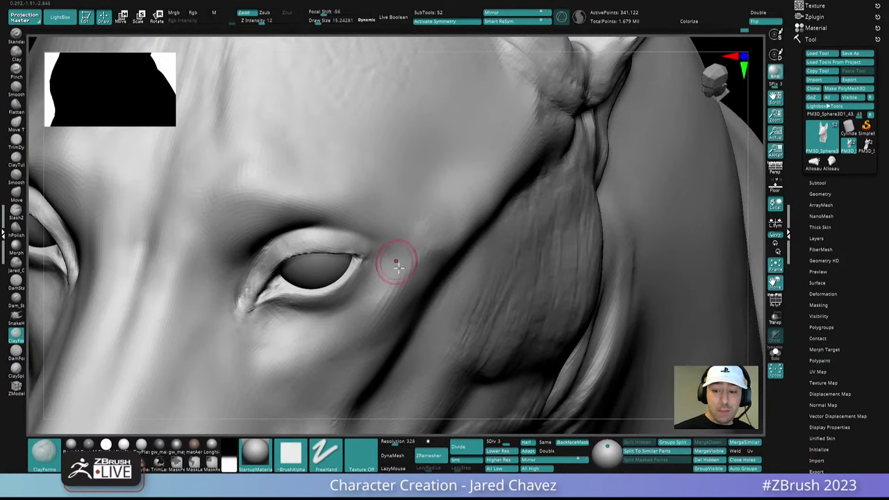
{"action": "mouse_move", "coordinate": [396, 258]}
{"action": "right_mouse_down"}
{"action": "mouse_move", "coordinate": [423, 203]}
{"action": "mouse_move", "coordinate": [440, 248]}
{"action": "mouse_move", "coordinate": [423, 261]}
{"action": "mouse_move", "coordinate": [388, 283]}
{"action": "mouse_move", "coordinate": [363, 239]}
{"action": "mouse_move", "coordinate": [307, 278]}
{"action": "mouse_move", "coordinate": [407, 278]}
{"action": "mouse_move", "coordinate": [377, 307]}
{"action": "mouse_move", "coordinate": [403, 272]}
{"action": "right_mouse_up"}
{"action": "key", "text": "shift"}
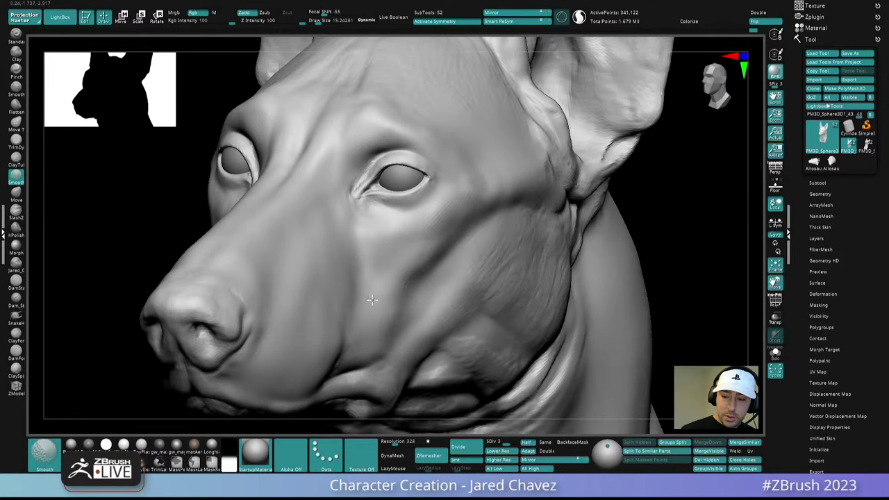
- Switch to the Move brush at a draw size of about 30 and adjust the upper eyelid's curve from above
{"action": "mouse_move", "coordinate": [365, 308]}
{"action": "right_mouse_down"}
{"action": "mouse_move", "coordinate": [391, 260]}
{"action": "mouse_move", "coordinate": [405, 292]}
{"action": "mouse_move", "coordinate": [478, 290]}
{"action": "mouse_move", "coordinate": [473, 317]}
{"action": "mouse_move", "coordinate": [466, 273]}
{"action": "mouse_move", "coordinate": [422, 302]}
{"action": "mouse_move", "coordinate": [426, 311]}
{"action": "mouse_move", "coordinate": [521, 296]}
{"action": "mouse_move", "coordinate": [522, 286]}
{"action": "mouse_move", "coordinate": [498, 288]}
{"action": "mouse_move", "coordinate": [480, 399]}
{"action": "mouse_move", "coordinate": [439, 281]}
{"action": "right_mouse_up"}
{"action": "key", "text": "b"}
{"action": "key", "text": "m"}
{"action": "key", "text": "v"}
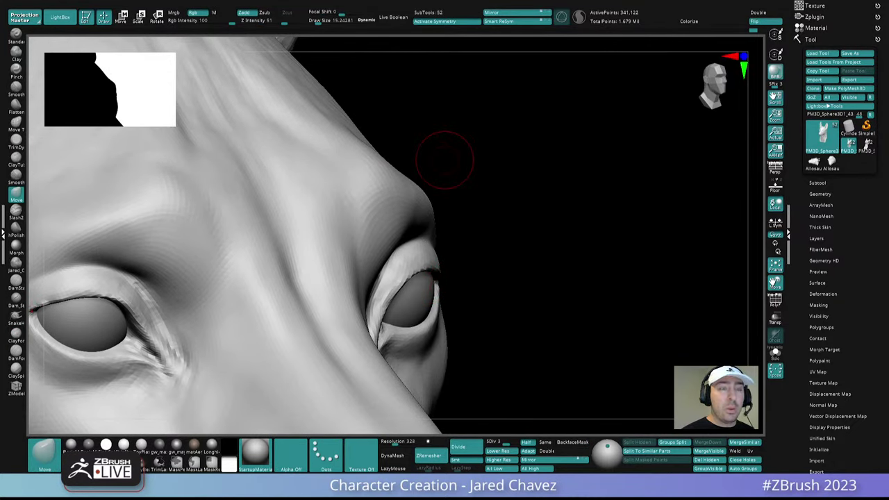
{"action": "mouse_move", "coordinate": [444, 159]}
{"action": "right_mouse_down"}
{"action": "mouse_move", "coordinate": [445, 289]}
{"action": "mouse_move", "coordinate": [410, 304]}
{"action": "mouse_move", "coordinate": [416, 284]}
{"action": "mouse_move", "coordinate": [425, 290]}
{"action": "right_mouse_up"}
{"action": "key", "text": "space"}
{"action": "left_click_drag", "start_coordinate": [426, 290], "coordinate": [439, 289]}
{"action": "mouse_move", "coordinate": [442, 268]}
{"action": "right_mouse_down"}
{"action": "mouse_move", "coordinate": [414, 270]}
{"action": "mouse_move", "coordinate": [435, 275]}
{"action": "right_mouse_up"}
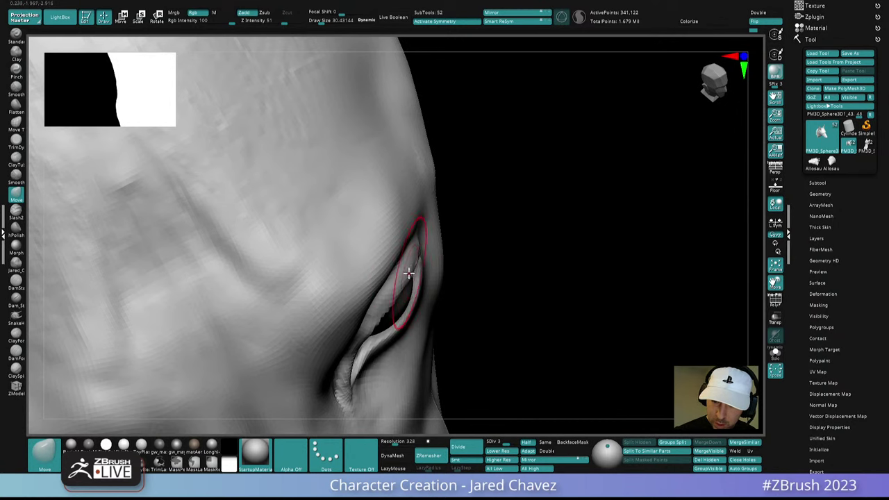
{"action": "left_click_drag", "start_coordinate": [408, 272], "coordinate": [412, 267]}
{"action": "mouse_move", "coordinate": [413, 262]}
{"action": "right_mouse_down"}
{"action": "mouse_move", "coordinate": [393, 306]}
{"action": "mouse_move", "coordinate": [405, 198]}
{"action": "mouse_move", "coordinate": [421, 240]}
{"action": "mouse_move", "coordinate": [470, 241]}
{"action": "mouse_move", "coordinate": [486, 266]}
{"action": "right_mouse_up"}
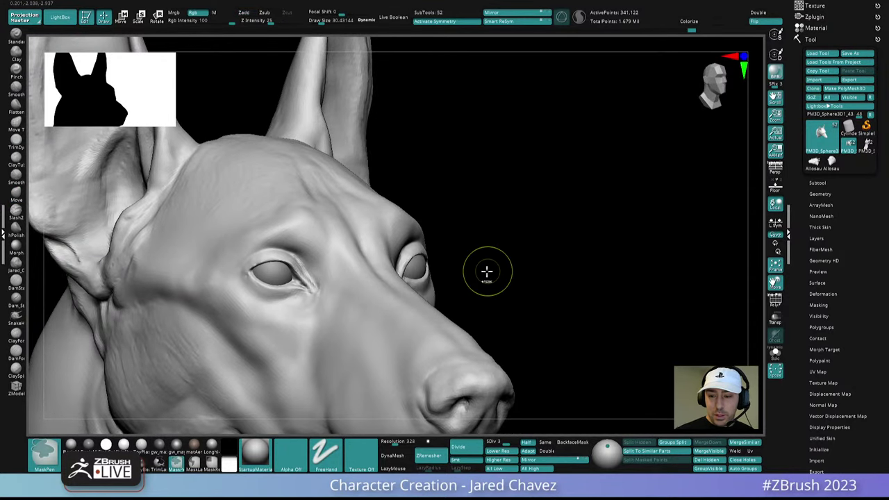
- Undo the last eyelid stroke, select the eyeballs and nudge them by about 0.008 along the depth axis
{"action": "key", "text": "ctrl+z"}
{"action": "mouse_move", "coordinate": [488, 271]}
{"action": "right_mouse_down"}
{"action": "mouse_move", "coordinate": [447, 303]}
{"action": "mouse_move", "coordinate": [451, 395]}
{"action": "mouse_move", "coordinate": [403, 317]}
{"action": "mouse_move", "coordinate": [413, 300]}
{"action": "mouse_move", "coordinate": [404, 306]}
{"action": "right_mouse_up"}
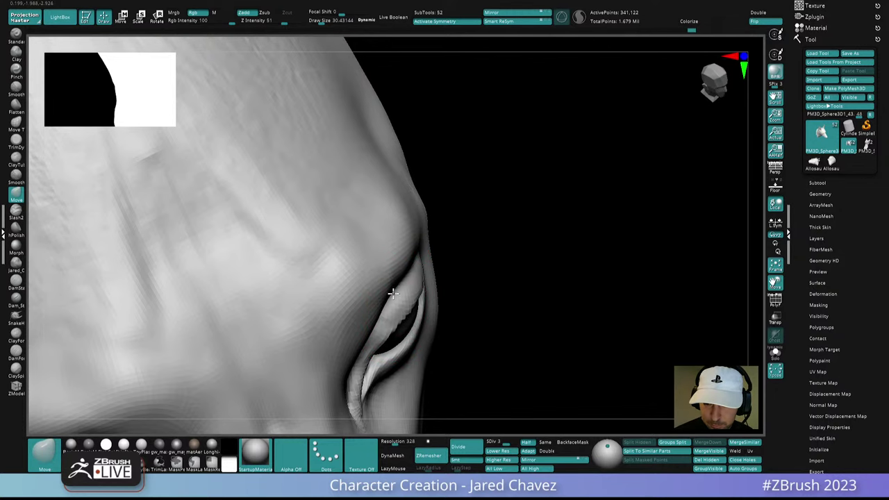
{"action": "mouse_move", "coordinate": [390, 293]}
{"action": "right_mouse_down", "text": "ctrl"}
{"action": "mouse_move", "coordinate": [398, 196]}
{"action": "mouse_move", "coordinate": [433, 284]}
{"action": "mouse_move", "coordinate": [493, 289]}
{"action": "mouse_move", "coordinate": [375, 292]}
{"action": "mouse_move", "coordinate": [391, 278]}
{"action": "mouse_move", "coordinate": [397, 311]}
{"action": "mouse_move", "coordinate": [391, 295]}
{"action": "mouse_move", "coordinate": [375, 334]}
{"action": "mouse_move", "coordinate": [365, 252]}
{"action": "mouse_move", "coordinate": [424, 361]}
{"action": "mouse_move", "coordinate": [423, 401]}
{"action": "mouse_move", "coordinate": [445, 279]}
{"action": "mouse_move", "coordinate": [433, 333]}
{"action": "mouse_move", "coordinate": [427, 244]}
{"action": "mouse_move", "coordinate": [420, 277]}
{"action": "right_mouse_up", "text": "ctrl"}
{"action": "left_click", "coordinate": [427, 244], "text": "alt"}
{"action": "key", "text": "w"}
{"action": "left_click_drag", "start_coordinate": [363, 242], "coordinate": [359, 243]}
{"action": "right_click_drag", "start_coordinate": [478, 243], "coordinate": [462, 290]}
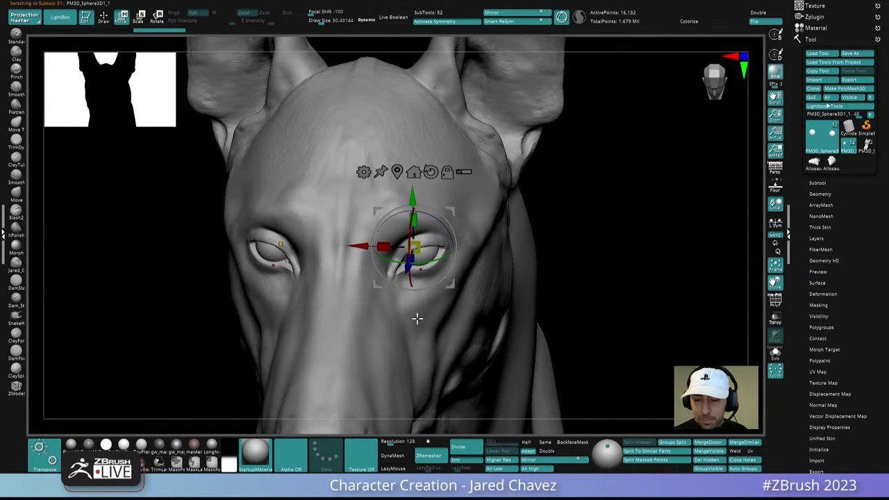
{"action": "right_click_drag", "start_coordinate": [417, 311], "coordinate": [422, 337], "text": "alt"}
{"action": "right_click_drag", "start_coordinate": [422, 337], "coordinate": [431, 355]}
{"action": "left_click_drag", "start_coordinate": [408, 275], "coordinate": [408, 279]}
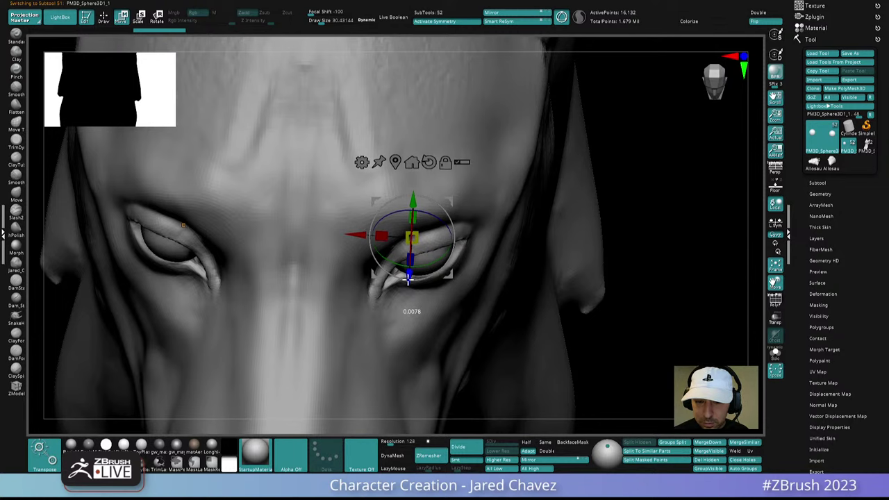
- Reselect the head and refine the outer corner of the upper eyelid with the Move brush at a draw size of about 15
{"action": "left_click", "coordinate": [448, 308], "text": "alt"}
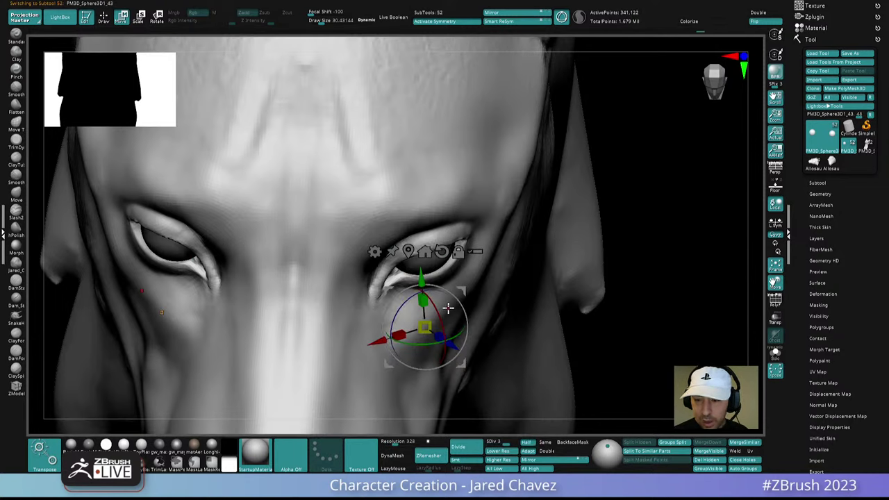
{"action": "left_click", "coordinate": [105, 20]}
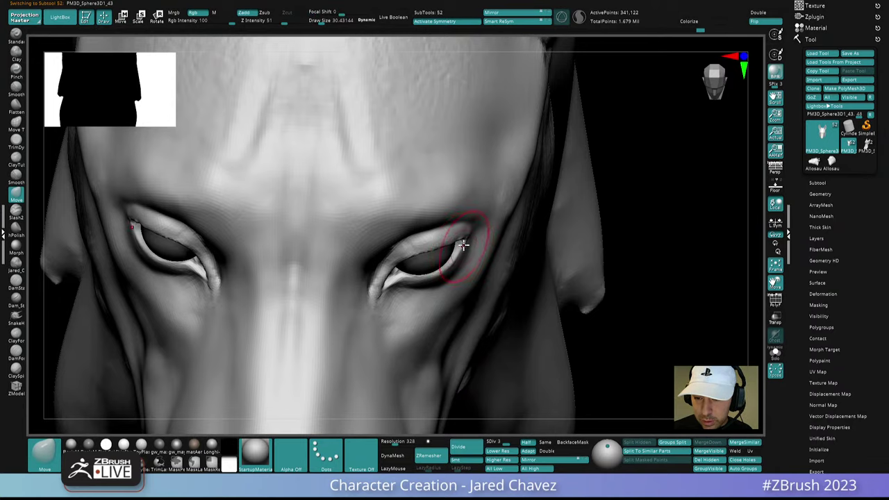
{"action": "mouse_move", "coordinate": [471, 229]}
{"action": "right_mouse_down"}
{"action": "mouse_move", "coordinate": [464, 202]}
{"action": "mouse_move", "coordinate": [472, 286]}
{"action": "mouse_move", "coordinate": [466, 243]}
{"action": "right_mouse_up"}
{"action": "key", "text": "space"}
{"action": "left_click_drag", "start_coordinate": [471, 244], "coordinate": [466, 246]}
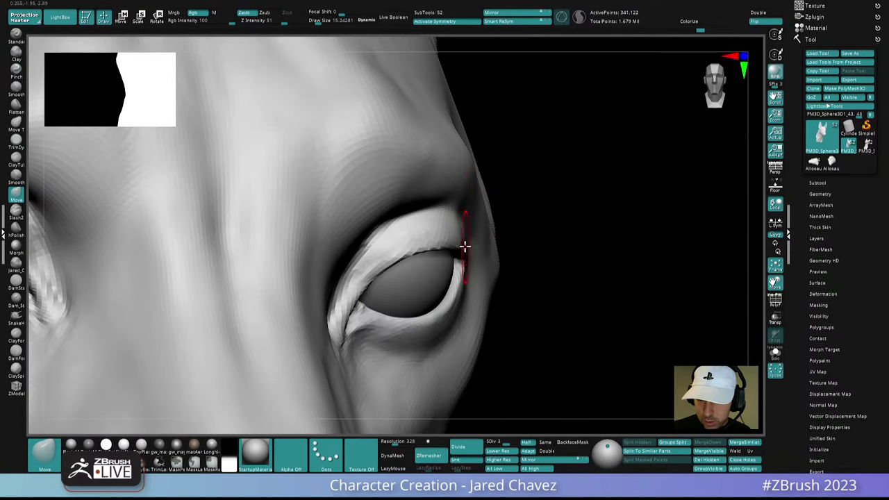
{"action": "right_click_drag", "start_coordinate": [465, 246], "coordinate": [460, 247]}
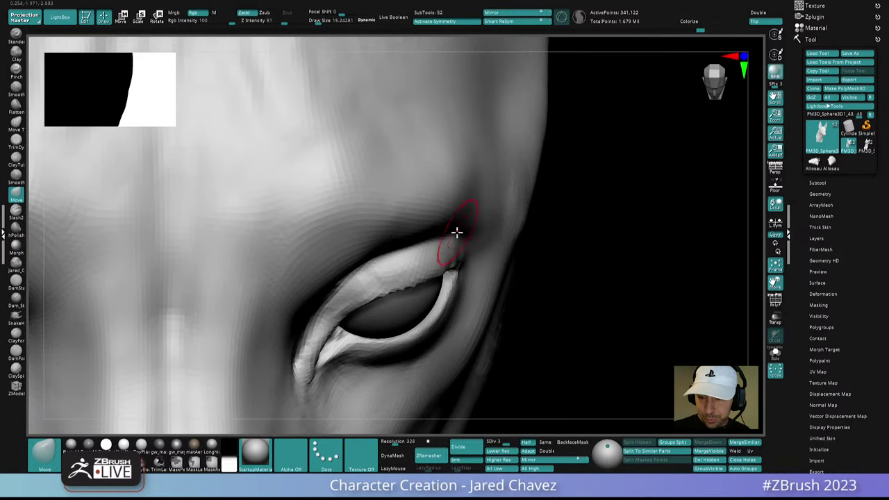
{"action": "left_click_drag", "start_coordinate": [457, 239], "coordinate": [453, 243]}
{"action": "mouse_move", "coordinate": [453, 243]}
{"action": "right_mouse_down", "text": "ctrl"}
{"action": "mouse_move", "coordinate": [441, 184]}
{"action": "mouse_move", "coordinate": [480, 244]}
{"action": "right_mouse_up", "text": "ctrl"}
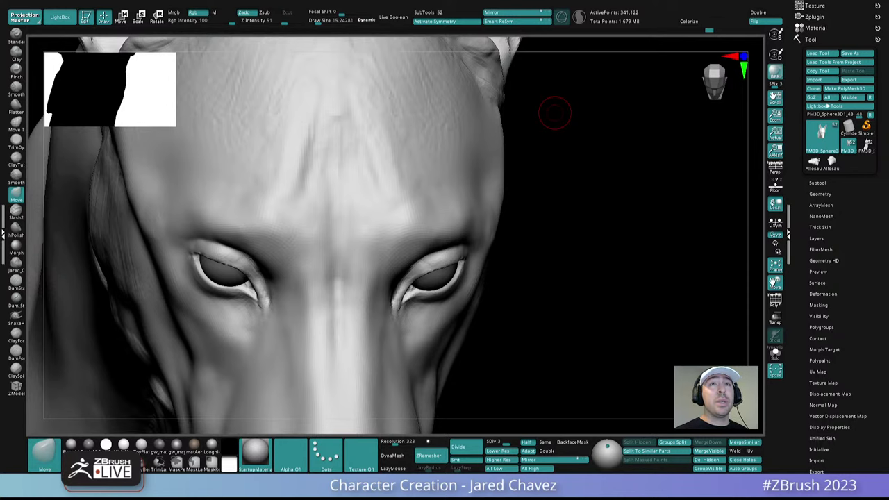
- Look over the animal anatomy book page and the dog skeleton and muscle plates on the reference board
{"action": "left_click_drag", "start_coordinate": [597, 0], "coordinate": [586, 32]}
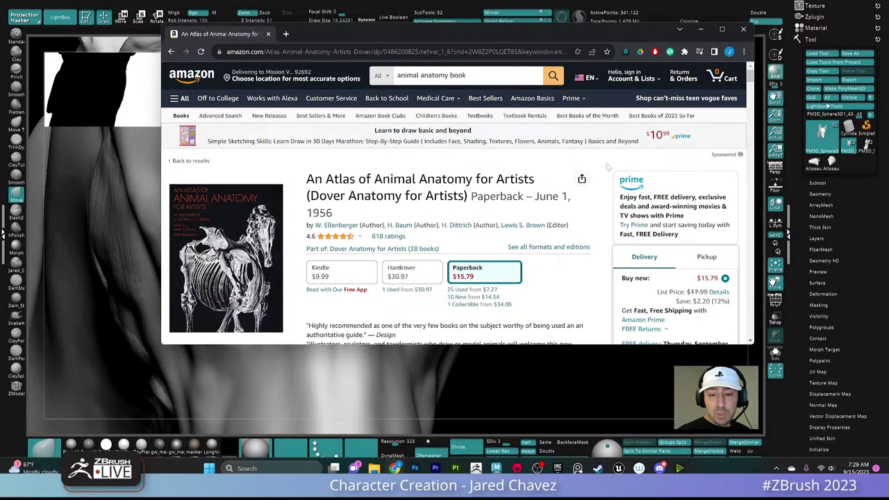
{"action": "left_click", "coordinate": [741, 31]}
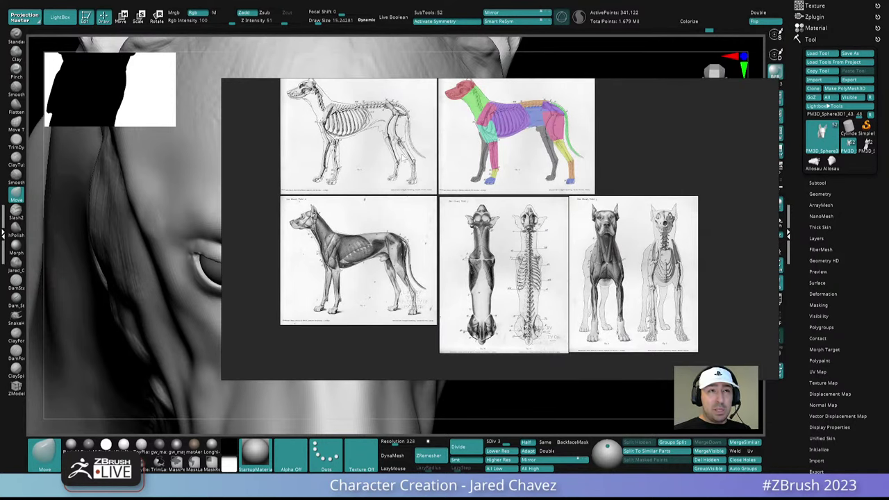
{"action": "middle_click_drag", "start_coordinate": [431, 141], "coordinate": [416, 168]}
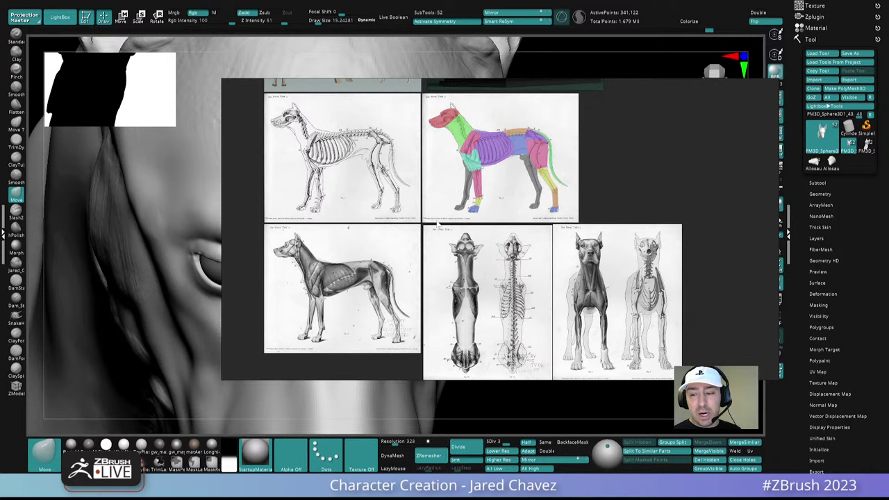
{"action": "scroll", "coordinate": [417, 254], "scroll_direction": "down", "scroll_amount": 2}
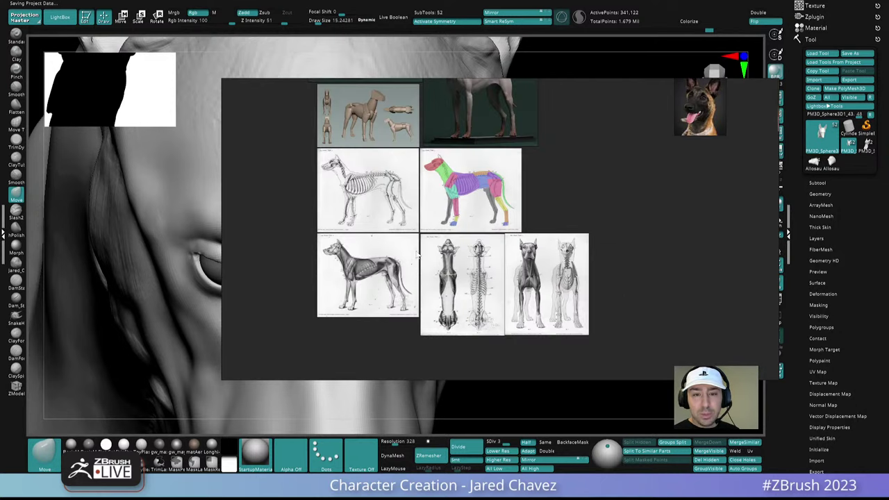
{"action": "scroll", "coordinate": [400, 193], "scroll_direction": "up", "scroll_amount": 2}
{"action": "right_click_drag", "start_coordinate": [469, 179], "coordinate": [420, 0]}
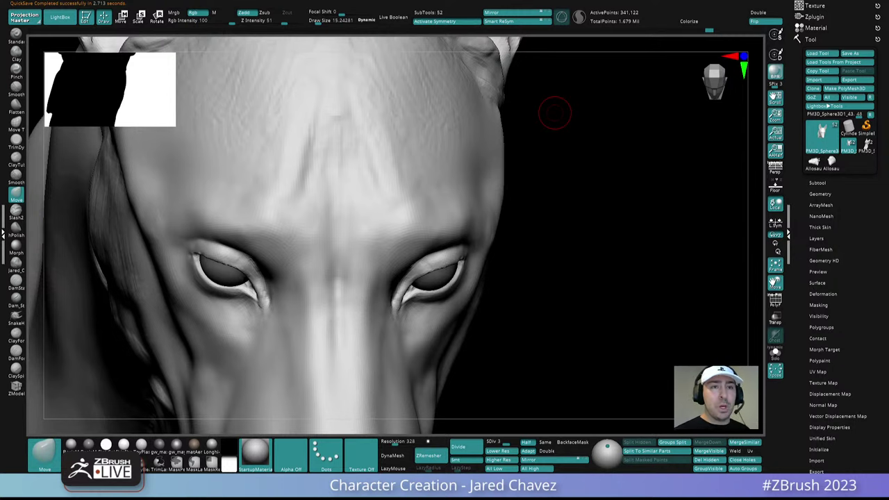
- Lower the head to subdivision level 1 and adjust the brow with the Move brush at a draw size of about 30
{"action": "left_click_drag", "start_coordinate": [555, 113], "coordinate": [537, 284]}
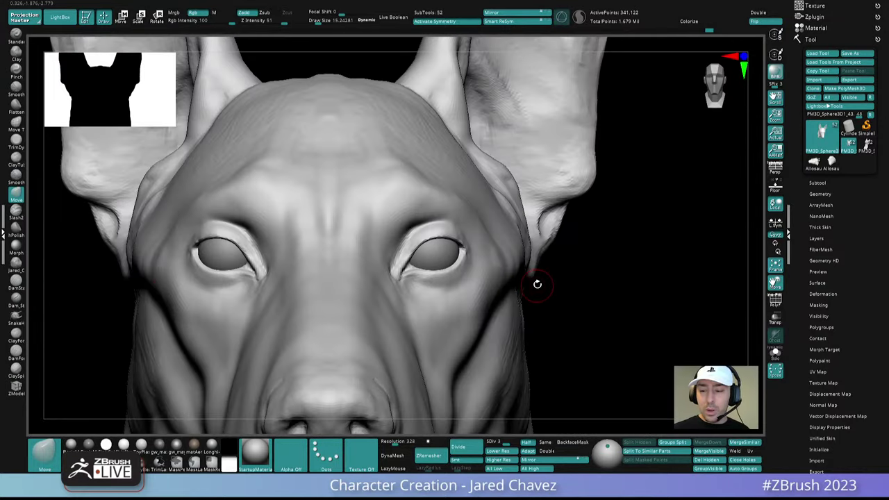
{"action": "mouse_move", "coordinate": [488, 334]}
{"action": "right_mouse_down", "text": "alt"}
{"action": "mouse_move", "coordinate": [463, 244]}
{"action": "mouse_move", "coordinate": [469, 263]}
{"action": "right_mouse_up", "text": "alt"}
{"action": "key", "text": "space"}
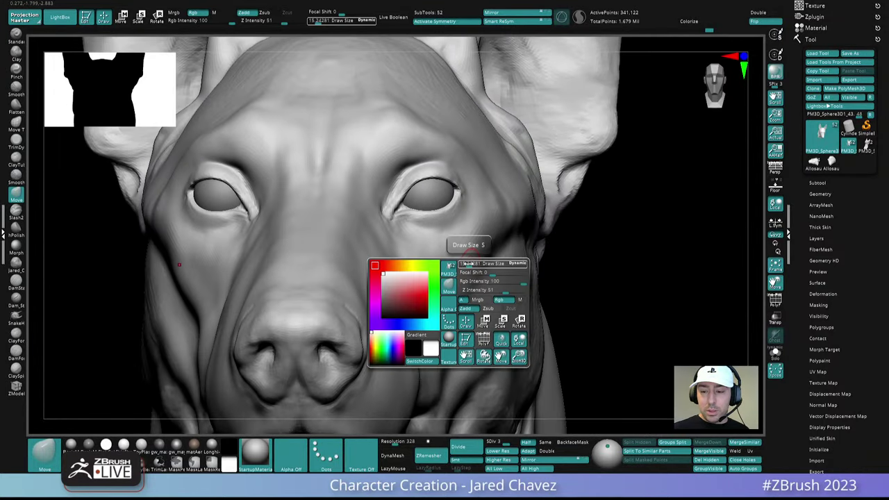
{"action": "left_click_drag", "start_coordinate": [469, 264], "coordinate": [486, 263]}
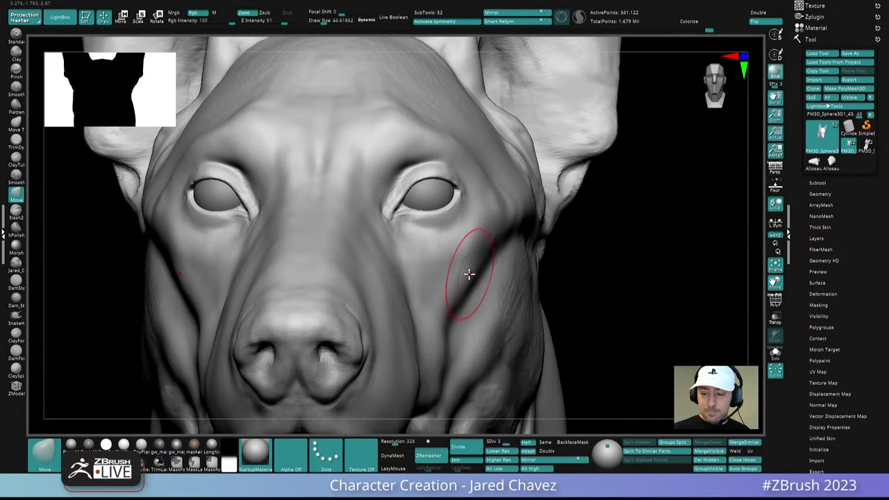
{"action": "key", "text": "shift+d"}
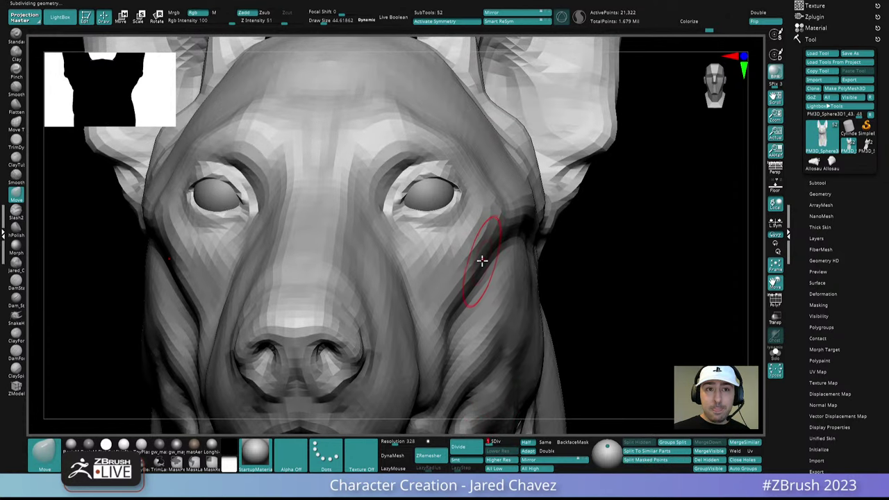
{"action": "right_click_drag", "start_coordinate": [491, 230], "coordinate": [487, 165]}
{"action": "right_click_drag", "start_coordinate": [396, 123], "coordinate": [401, 136], "text": "ctrl"}
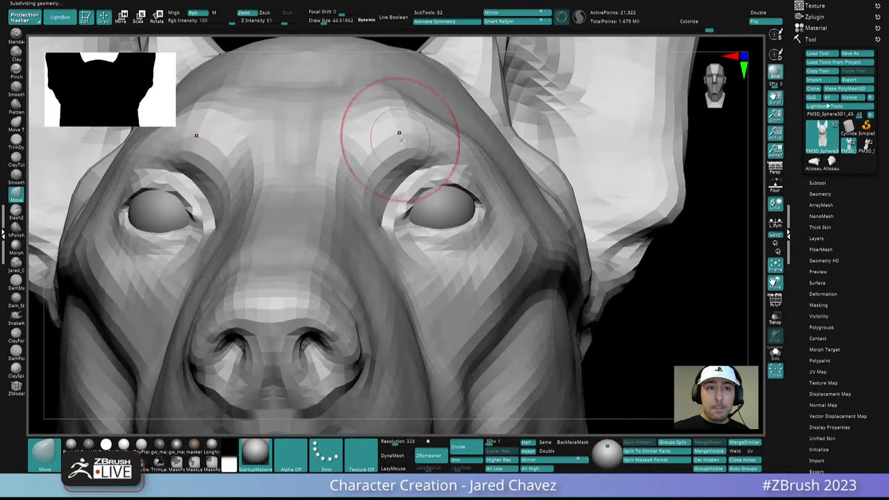
{"action": "key", "text": "space"}
{"action": "left_click_drag", "start_coordinate": [407, 133], "coordinate": [399, 126]}
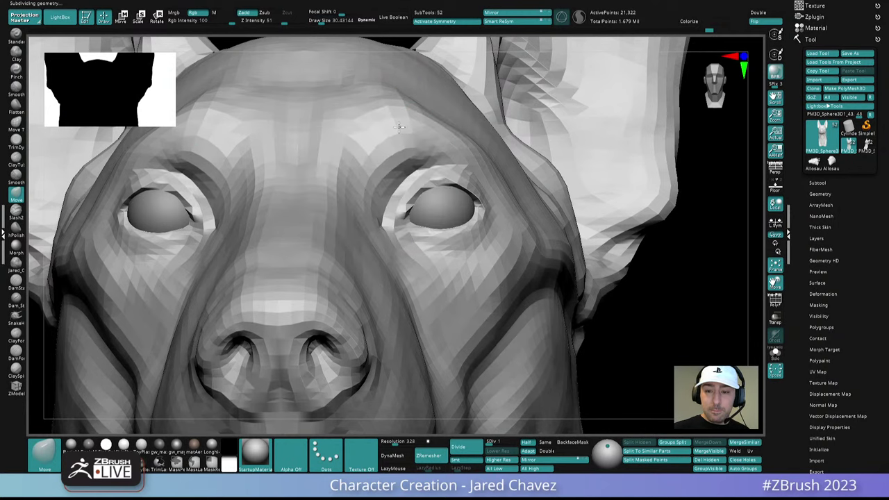
{"action": "right_click_drag", "start_coordinate": [423, 140], "coordinate": [426, 211], "text": "ctrl"}
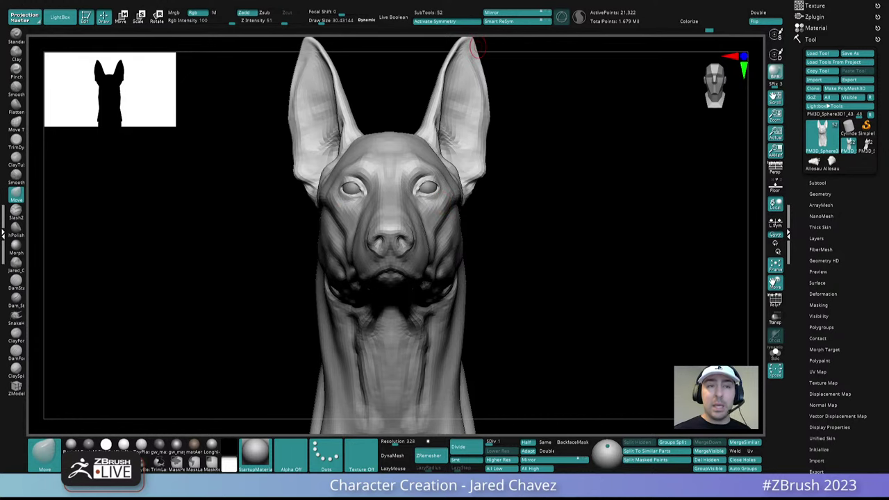
- Adjust the side of the cheek from the front and enlarge the Move brush to a draw size of about 62
{"action": "left_click_drag", "start_coordinate": [470, 253], "coordinate": [458, 216]}
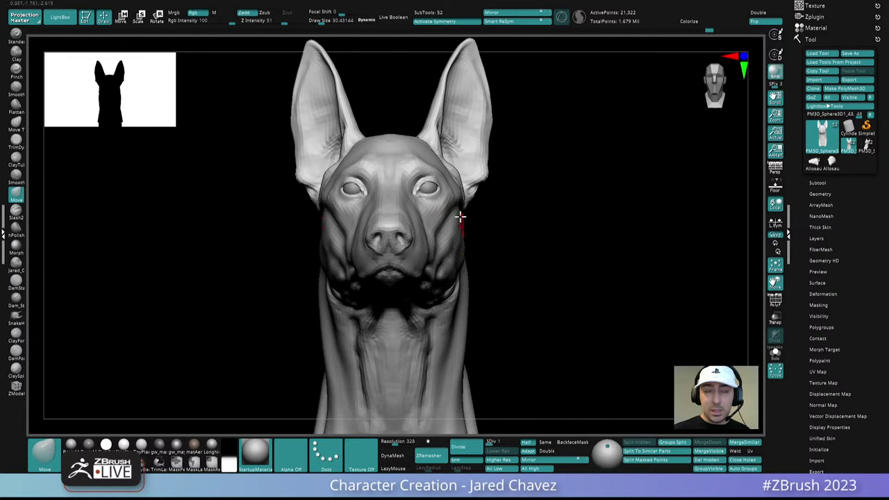
{"action": "scroll", "coordinate": [467, 269], "scroll_direction": "up", "scroll_amount": 5}
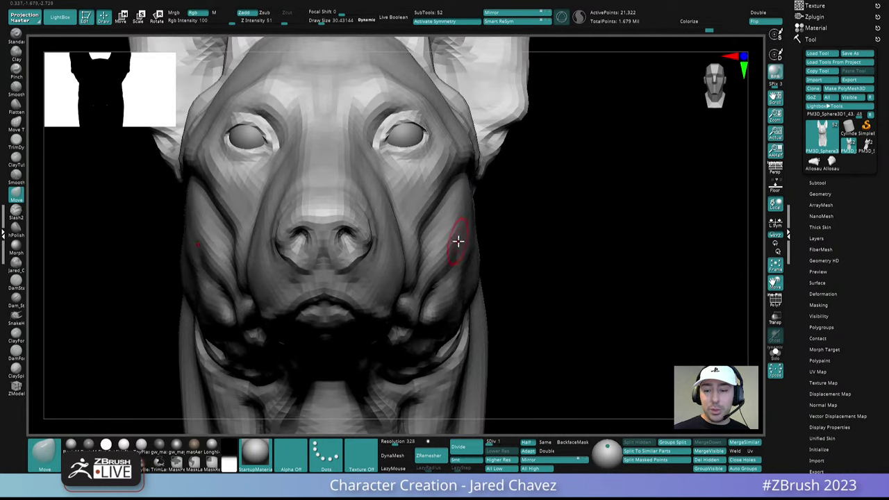
{"action": "right_click", "coordinate": [458, 243]}
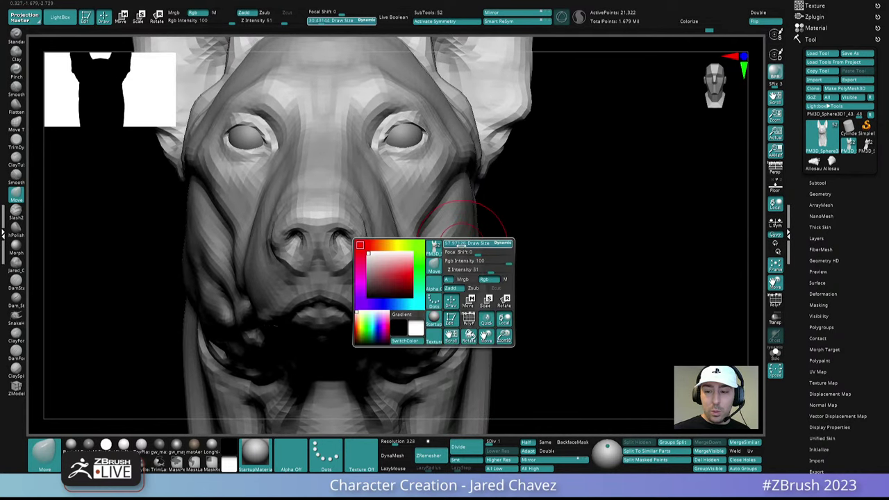
{"action": "left_click_drag", "start_coordinate": [461, 245], "coordinate": [463, 245]}
{"action": "mouse_move", "coordinate": [470, 254]}
{"action": "right_mouse_down"}
{"action": "mouse_move", "coordinate": [442, 293]}
{"action": "mouse_move", "coordinate": [499, 216]}
{"action": "mouse_move", "coordinate": [456, 242]}
{"action": "mouse_move", "coordinate": [452, 259]}
{"action": "mouse_move", "coordinate": [438, 262]}
{"action": "mouse_move", "coordinate": [437, 295]}
{"action": "right_mouse_up"}
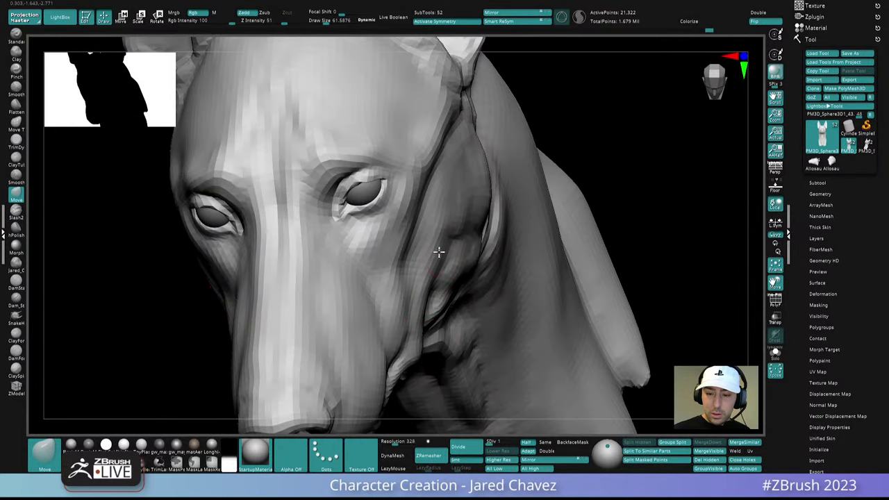
- Adjust the broad shape of the cheek and jaw with the Move brush at a draw size of about 95
{"action": "right_click_drag", "start_coordinate": [439, 252], "coordinate": [448, 184]}
{"action": "mouse_move", "coordinate": [467, 226]}
{"action": "right_mouse_down"}
{"action": "mouse_move", "coordinate": [472, 184]}
{"action": "mouse_move", "coordinate": [458, 188]}
{"action": "mouse_move", "coordinate": [435, 252]}
{"action": "mouse_move", "coordinate": [434, 287]}
{"action": "mouse_move", "coordinate": [444, 268]}
{"action": "right_mouse_up"}
{"action": "key", "text": "space"}
{"action": "left_click_drag", "start_coordinate": [444, 268], "coordinate": [455, 260]}
{"action": "mouse_move", "coordinate": [456, 260]}
{"action": "right_mouse_down"}
{"action": "mouse_move", "coordinate": [457, 217]}
{"action": "mouse_move", "coordinate": [439, 290]}
{"action": "mouse_move", "coordinate": [438, 226]}
{"action": "mouse_move", "coordinate": [452, 246]}
{"action": "mouse_move", "coordinate": [453, 275]}
{"action": "mouse_move", "coordinate": [473, 254]}
{"action": "mouse_move", "coordinate": [458, 266]}
{"action": "right_mouse_up"}
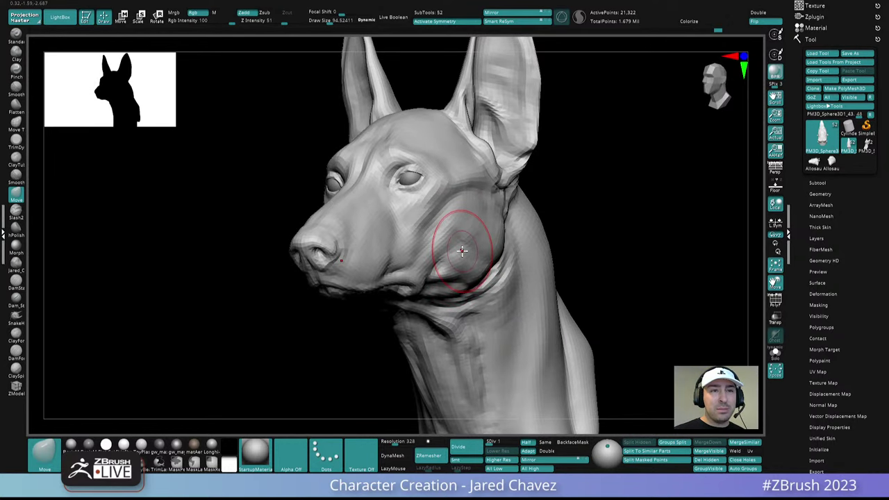
- Set the Move brush's draw size to about 62 for working on the muzzle and lips from the front
{"action": "mouse_move", "coordinate": [384, 285]}
{"action": "right_mouse_down"}
{"action": "mouse_move", "coordinate": [396, 262]}
{"action": "mouse_move", "coordinate": [368, 290]}
{"action": "mouse_move", "coordinate": [405, 258]}
{"action": "mouse_move", "coordinate": [394, 292]}
{"action": "right_mouse_up"}
{"action": "right_click", "coordinate": [394, 293]}
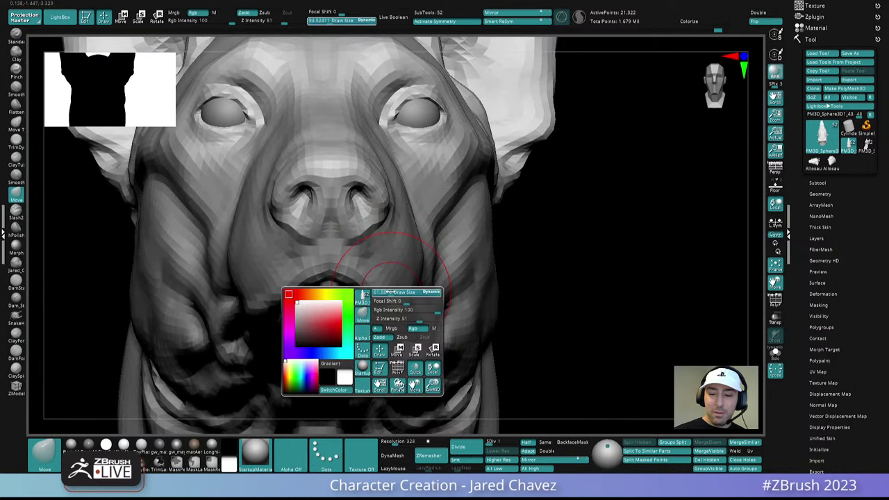
{"action": "left_click", "coordinate": [390, 292]}
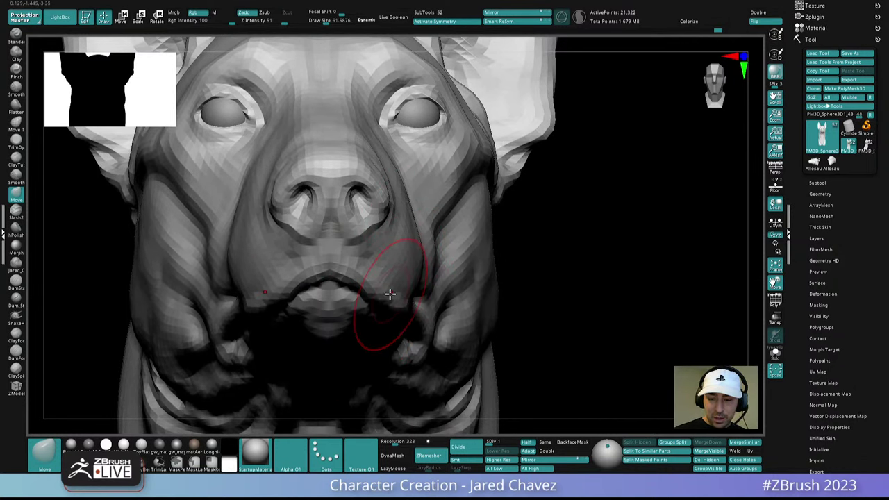
- Switch to the other dog bust tool, raise it to subdivision level 2 and examine its head and neck
{"action": "left_click", "coordinate": [865, 148]}
{"action": "right_click_drag", "start_coordinate": [455, 327], "coordinate": [500, 167], "text": "ctrl"}
{"action": "right_click_drag", "start_coordinate": [507, 370], "coordinate": [496, 136], "text": "alt"}
{"action": "right_click_drag", "start_coordinate": [521, 278], "coordinate": [470, 298]}
{"action": "left_click_drag", "start_coordinate": [495, 441], "coordinate": [500, 442]}
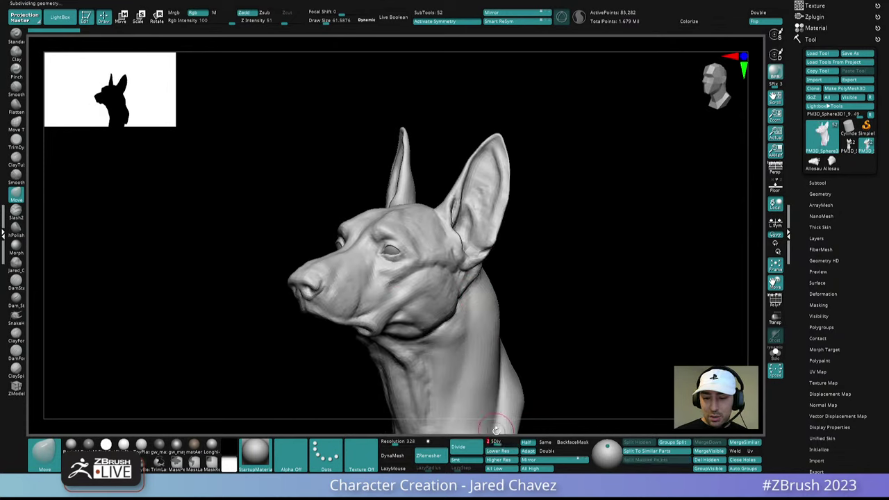
{"action": "right_click_drag", "start_coordinate": [496, 340], "coordinate": [433, 317]}
{"action": "right_click_drag", "start_coordinate": [270, 324], "coordinate": [489, 333]}
{"action": "left_click_drag", "start_coordinate": [489, 333], "coordinate": [453, 294]}
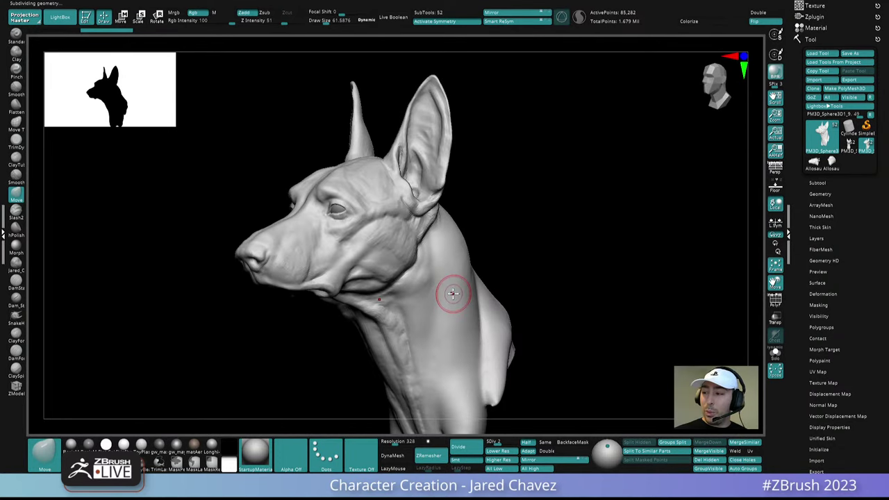
- Compare the two dog bust tools and raise the comparison bust to subdivision level 3 to study its surface
{"action": "left_click", "coordinate": [849, 146]}
{"action": "mouse_move", "coordinate": [389, 300]}
{"action": "right_mouse_down"}
{"action": "mouse_move", "coordinate": [427, 294]}
{"action": "mouse_move", "coordinate": [406, 300]}
{"action": "right_mouse_up"}
{"action": "key", "text": "ctrl+shift+z"}
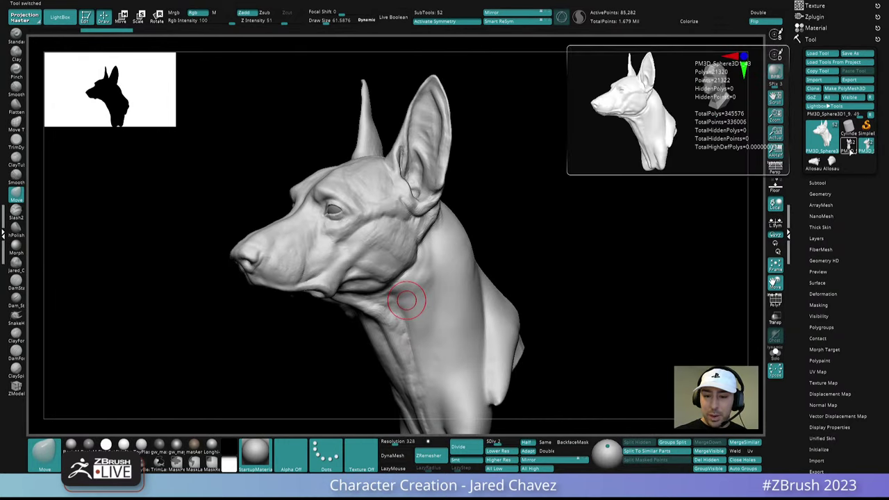
{"action": "left_click_drag", "start_coordinate": [495, 443], "coordinate": [506, 442]}
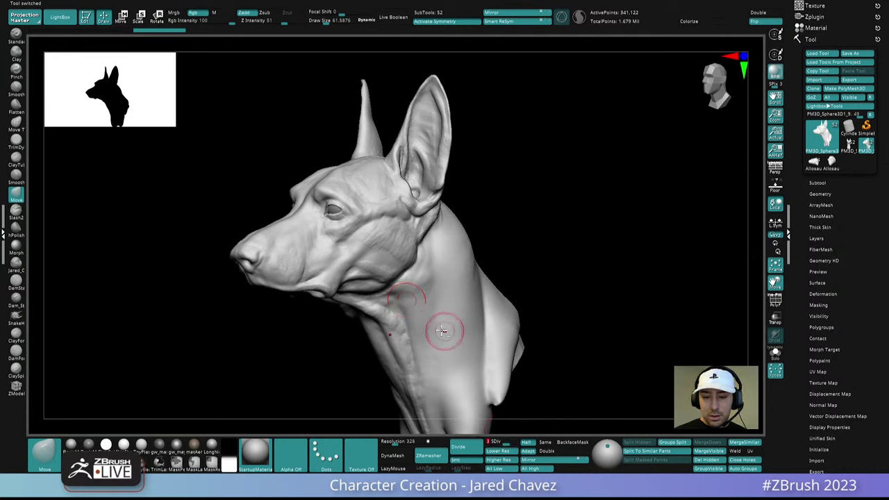
{"action": "right_click_drag", "start_coordinate": [443, 331], "coordinate": [464, 285]}
- Return to the working dog bust and raise it to subdivision level 3
{"action": "key", "text": "shift+d"}
{"action": "key", "text": "shift+d"}
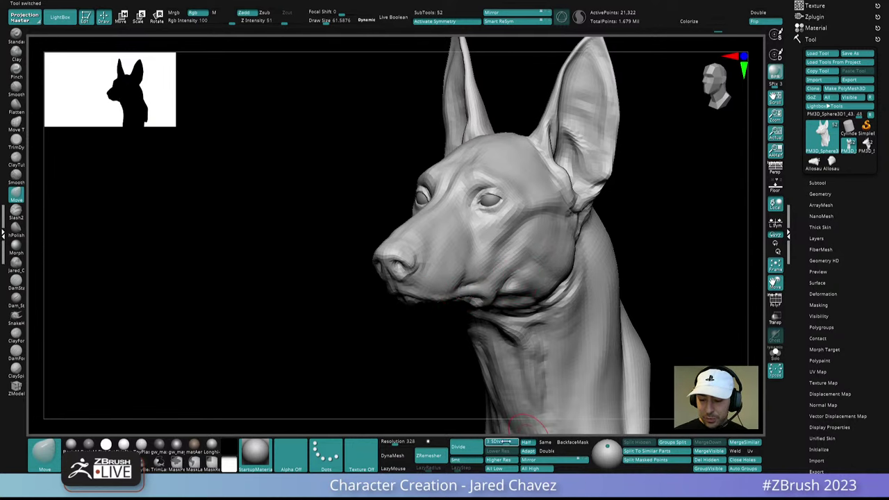
{"action": "key", "text": "d"}
{"action": "key", "text": "d"}
{"action": "right_click_drag", "start_coordinate": [463, 285], "coordinate": [476, 286]}
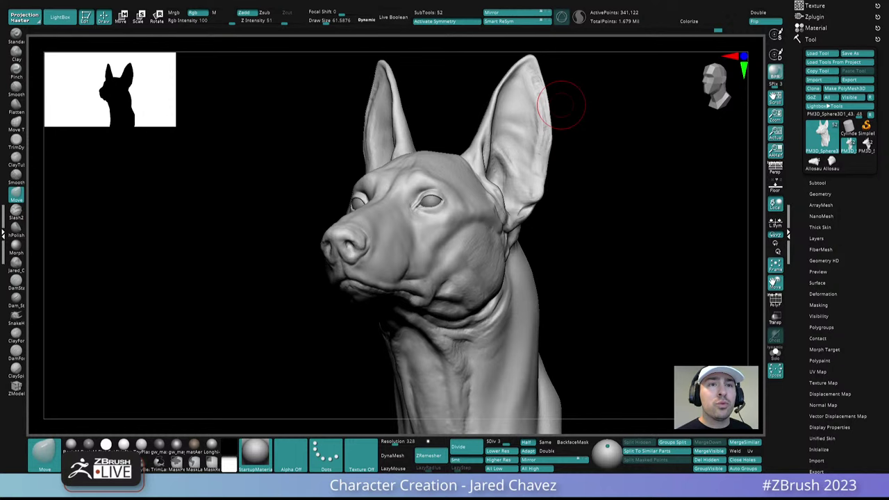
- Smooth the inner surfaces of the ears and the backs of the ears down to their bases
{"action": "left_click_drag", "start_coordinate": [560, 207], "coordinate": [570, 209], "text": "shift"}
{"action": "left_click_drag", "start_coordinate": [536, 167], "coordinate": [511, 299], "text": "alt"}
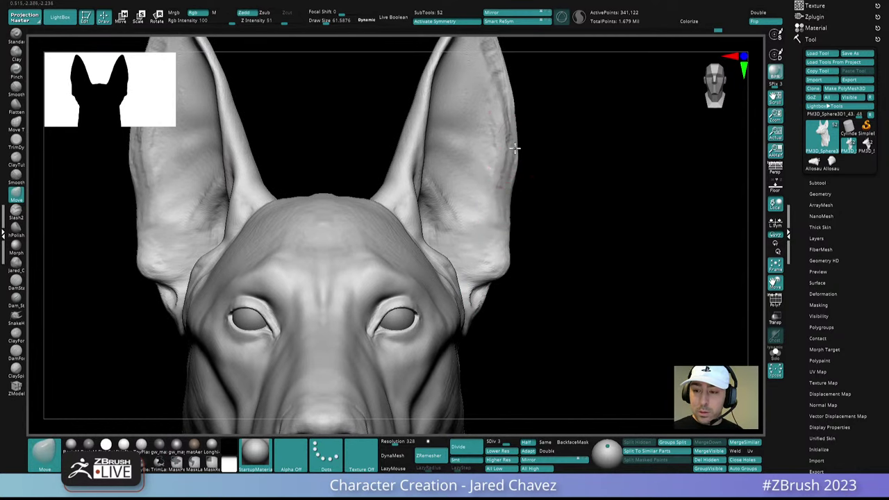
{"action": "right_click_drag", "start_coordinate": [514, 148], "coordinate": [458, 221]}
{"action": "left_click_drag", "start_coordinate": [458, 221], "coordinate": [434, 168], "text": "shift"}
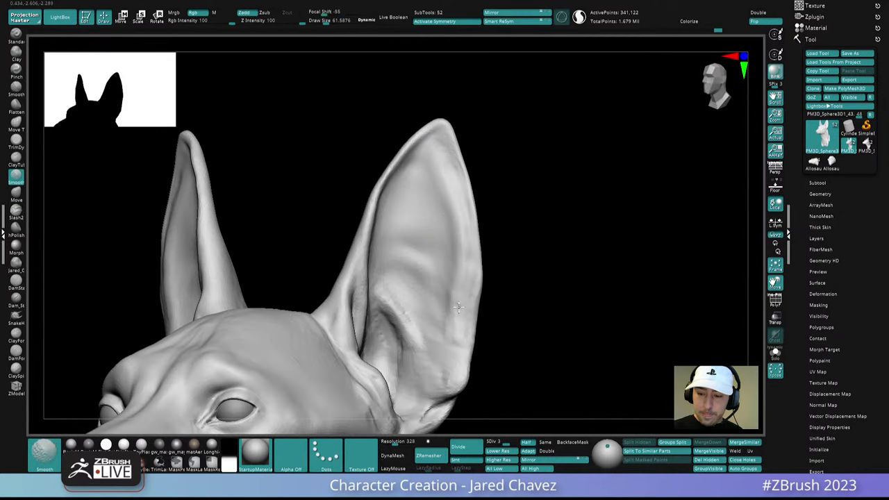
{"action": "mouse_move", "coordinate": [407, 312]}
{"action": "right_mouse_down"}
{"action": "mouse_move", "coordinate": [421, 270]}
{"action": "mouse_move", "coordinate": [417, 305]}
{"action": "mouse_move", "coordinate": [482, 308]}
{"action": "mouse_move", "coordinate": [453, 284]}
{"action": "mouse_move", "coordinate": [464, 329]}
{"action": "mouse_move", "coordinate": [492, 321]}
{"action": "mouse_move", "coordinate": [478, 292]}
{"action": "mouse_move", "coordinate": [487, 255]}
{"action": "right_mouse_up"}
{"action": "left_click_drag", "start_coordinate": [487, 255], "coordinate": [459, 177], "text": "shift"}
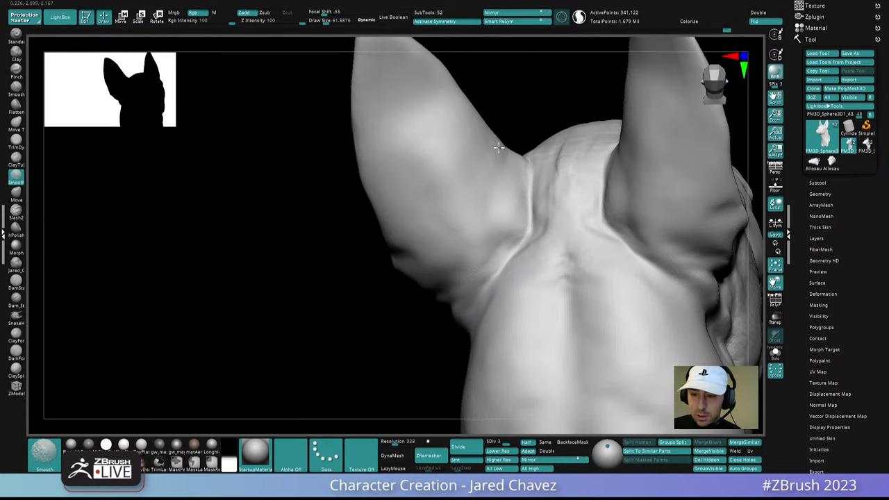
{"action": "right_click_drag", "start_coordinate": [437, 132], "coordinate": [556, 271]}
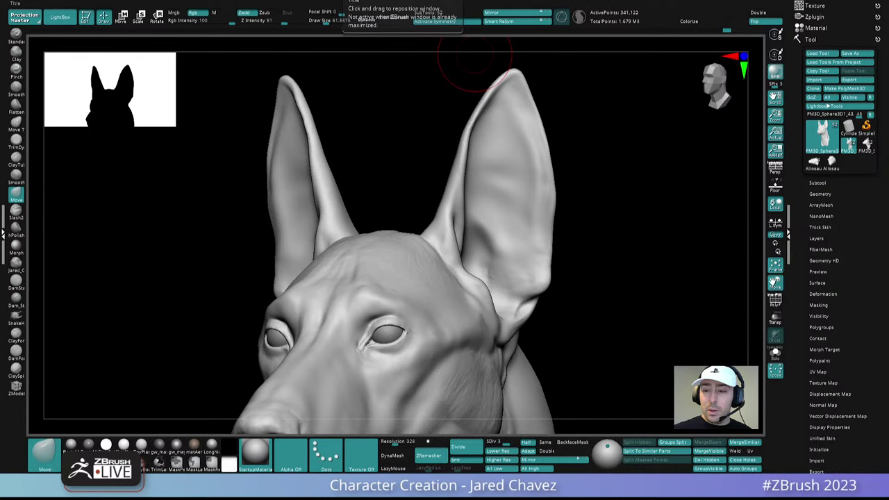
- Reduce the Move brush's draw size to about 33 and adjust the contour of the forehead and brow
{"action": "mouse_move", "coordinate": [547, 216]}
{"action": "right_mouse_down"}
{"action": "mouse_move", "coordinate": [530, 167]}
{"action": "mouse_move", "coordinate": [459, 293]}
{"action": "right_mouse_up"}
{"action": "key", "text": "space"}
{"action": "left_click_drag", "start_coordinate": [488, 244], "coordinate": [484, 243]}
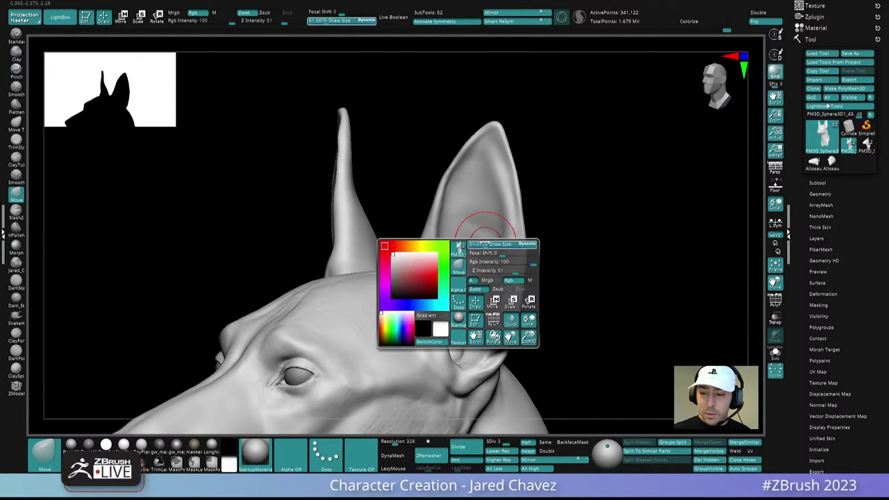
{"action": "mouse_move", "coordinate": [482, 240]}
{"action": "right_mouse_down", "text": "alt"}
{"action": "mouse_move", "coordinate": [539, 179]}
{"action": "mouse_move", "coordinate": [430, 258]}
{"action": "mouse_move", "coordinate": [389, 263]}
{"action": "right_mouse_up", "text": "alt"}
{"action": "mouse_move", "coordinate": [371, 252]}
{"action": "left_mouse_down", "text": "shift"}
{"action": "mouse_move", "coordinate": [354, 241]}
{"action": "mouse_move", "coordinate": [347, 252]}
{"action": "left_mouse_up", "text": "shift"}
{"action": "mouse_move", "coordinate": [357, 252]}
{"action": "right_mouse_down"}
{"action": "mouse_move", "coordinate": [401, 226]}
{"action": "mouse_move", "coordinate": [391, 246]}
{"action": "mouse_move", "coordinate": [444, 241]}
{"action": "right_mouse_up"}
{"action": "right_click_drag", "start_coordinate": [389, 248], "coordinate": [377, 204]}
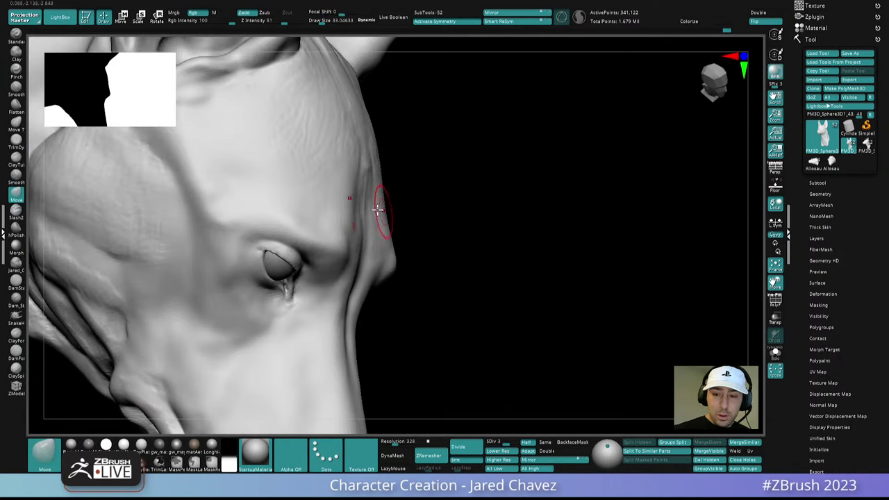
- Build up the forehead forms above the brows with the ClayForms brush at a draw size of about 19
{"action": "left_click", "coordinate": [18, 337]}
{"action": "mouse_move", "coordinate": [445, 201]}
{"action": "right_mouse_down"}
{"action": "mouse_move", "coordinate": [384, 216]}
{"action": "mouse_move", "coordinate": [398, 167]}
{"action": "right_mouse_up"}
{"action": "right_click_drag", "start_coordinate": [399, 167], "coordinate": [387, 182], "text": "ctrl"}
{"action": "key", "text": "space"}
{"action": "left_click_drag", "start_coordinate": [368, 188], "coordinate": [360, 187]}
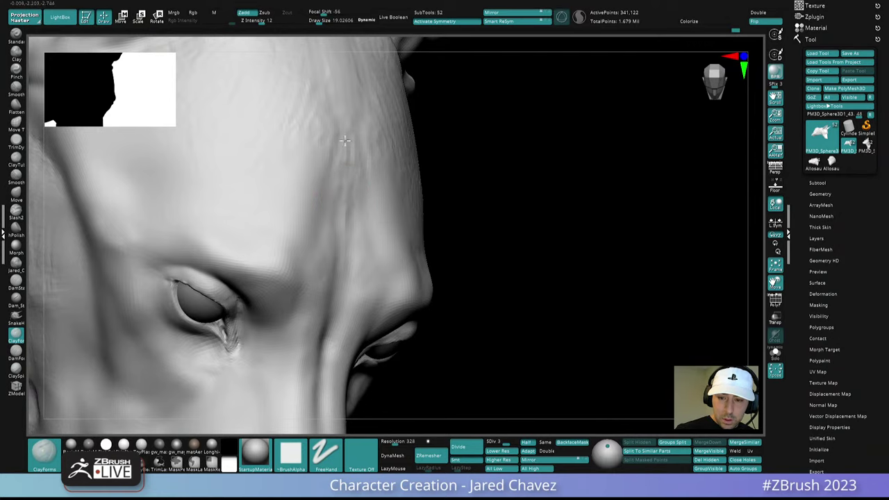
{"action": "right_click_drag", "start_coordinate": [345, 186], "coordinate": [324, 182]}
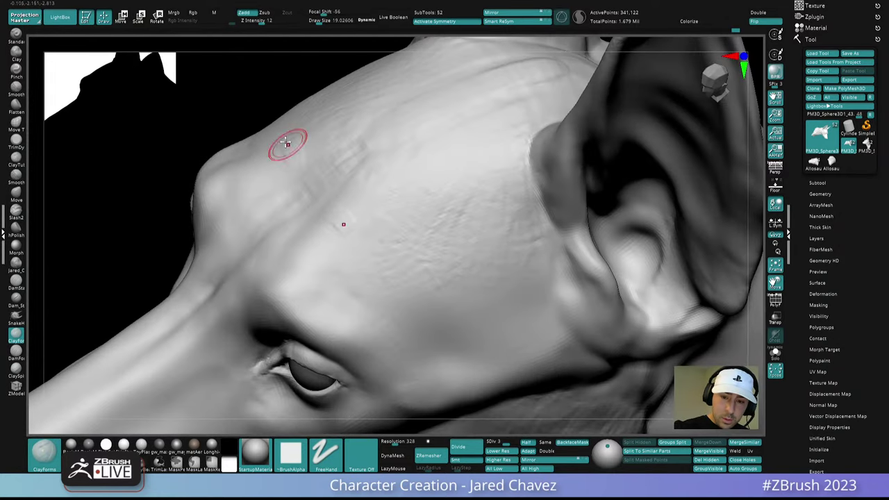
{"action": "right_click_drag", "start_coordinate": [238, 185], "coordinate": [258, 212]}
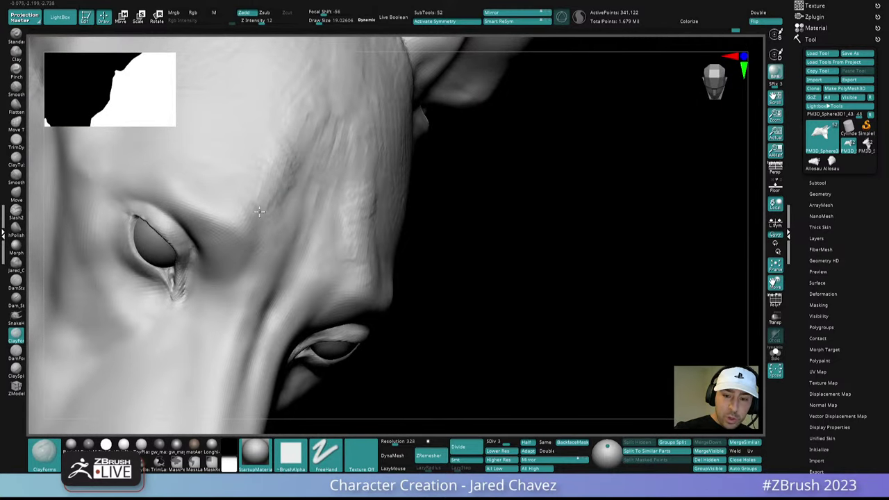
- Extend the ClayForms strokes over the brow ridges and the sides of the forehead
{"action": "right_click_drag", "start_coordinate": [310, 173], "coordinate": [304, 190]}
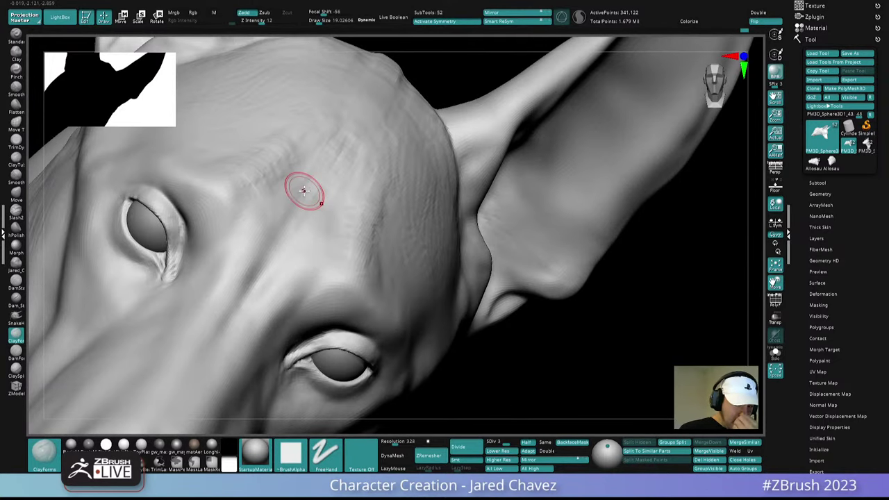
{"action": "right_click_drag", "start_coordinate": [330, 252], "coordinate": [291, 262]}
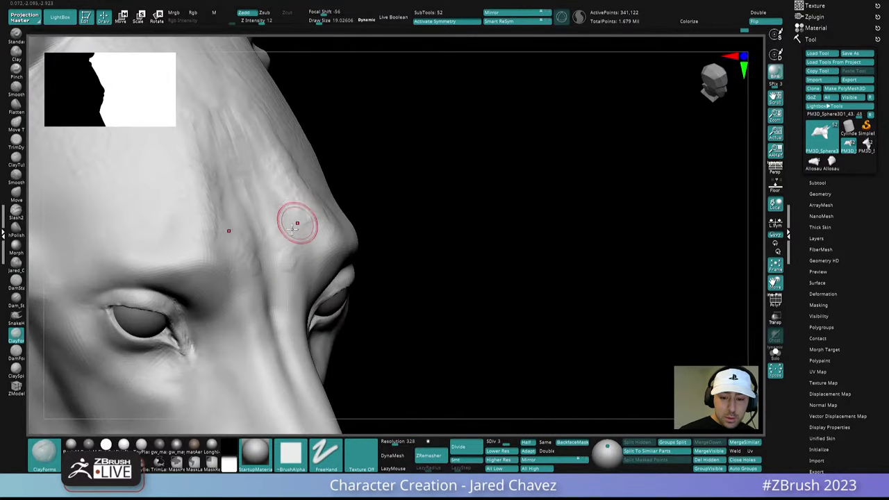
{"action": "right_click_drag", "start_coordinate": [296, 222], "coordinate": [276, 163]}
{"action": "right_click_drag", "start_coordinate": [279, 130], "coordinate": [257, 210]}
{"action": "mouse_move", "coordinate": [253, 248]}
{"action": "right_mouse_down", "text": "ctrl"}
{"action": "mouse_move", "coordinate": [261, 205]}
{"action": "mouse_move", "coordinate": [322, 208]}
{"action": "mouse_move", "coordinate": [427, 243]}
{"action": "mouse_move", "coordinate": [450, 224]}
{"action": "mouse_move", "coordinate": [443, 258]}
{"action": "mouse_move", "coordinate": [350, 241]}
{"action": "mouse_move", "coordinate": [371, 284]}
{"action": "mouse_move", "coordinate": [370, 243]}
{"action": "right_mouse_up", "text": "ctrl"}
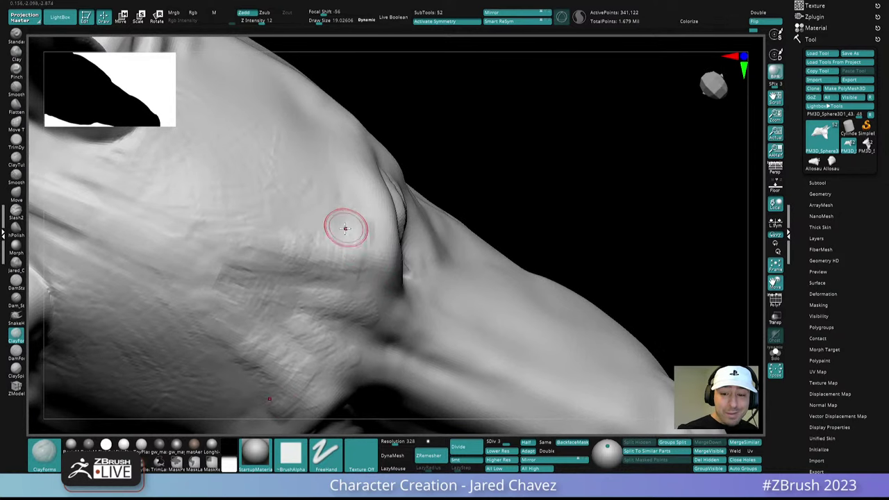
{"action": "right_click_drag", "start_coordinate": [276, 228], "coordinate": [323, 106]}
- Smooth the clay strokes between the brows, across the forehead and toward the temples
{"action": "mouse_move", "coordinate": [312, 203]}
{"action": "right_mouse_down"}
{"action": "mouse_move", "coordinate": [359, 196]}
{"action": "mouse_move", "coordinate": [348, 165]}
{"action": "mouse_move", "coordinate": [334, 160]}
{"action": "right_mouse_up"}
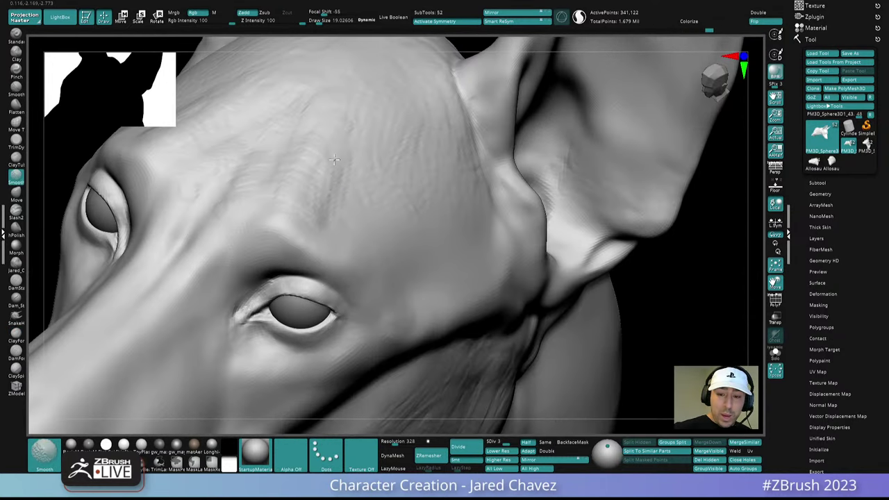
{"action": "mouse_move", "coordinate": [316, 108]}
{"action": "right_mouse_down"}
{"action": "mouse_move", "coordinate": [313, 178]}
{"action": "mouse_move", "coordinate": [304, 184]}
{"action": "mouse_move", "coordinate": [312, 185]}
{"action": "right_mouse_up"}
{"action": "left_click_drag", "start_coordinate": [312, 184], "coordinate": [286, 166], "text": "shift"}
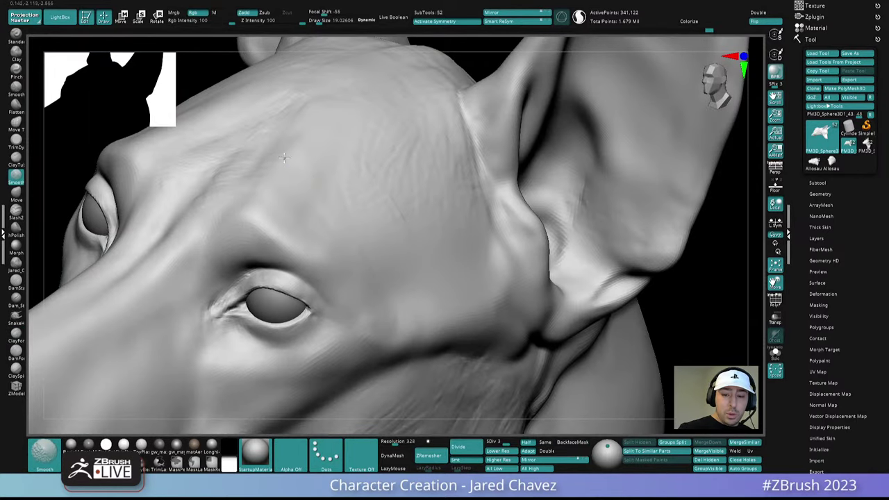
{"action": "mouse_move", "coordinate": [312, 182]}
{"action": "right_mouse_down", "text": "ctrl"}
{"action": "mouse_move", "coordinate": [327, 123]}
{"action": "mouse_move", "coordinate": [366, 217]}
{"action": "mouse_move", "coordinate": [327, 202]}
{"action": "mouse_move", "coordinate": [351, 187]}
{"action": "mouse_move", "coordinate": [336, 166]}
{"action": "right_mouse_up", "text": "ctrl"}
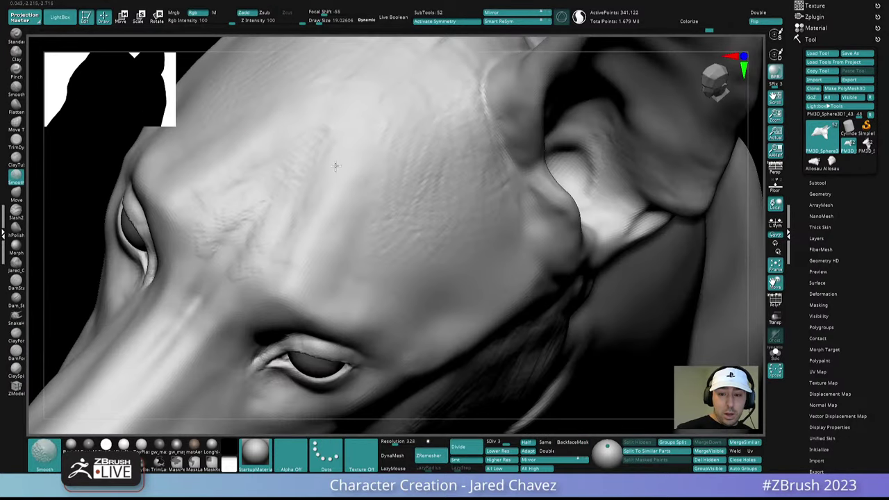
{"action": "left_click_drag", "start_coordinate": [256, 227], "coordinate": [261, 241], "text": "shift"}
{"action": "right_click_drag", "start_coordinate": [261, 241], "coordinate": [282, 213]}
{"action": "left_click_drag", "start_coordinate": [282, 213], "coordinate": [253, 240], "text": "shift"}
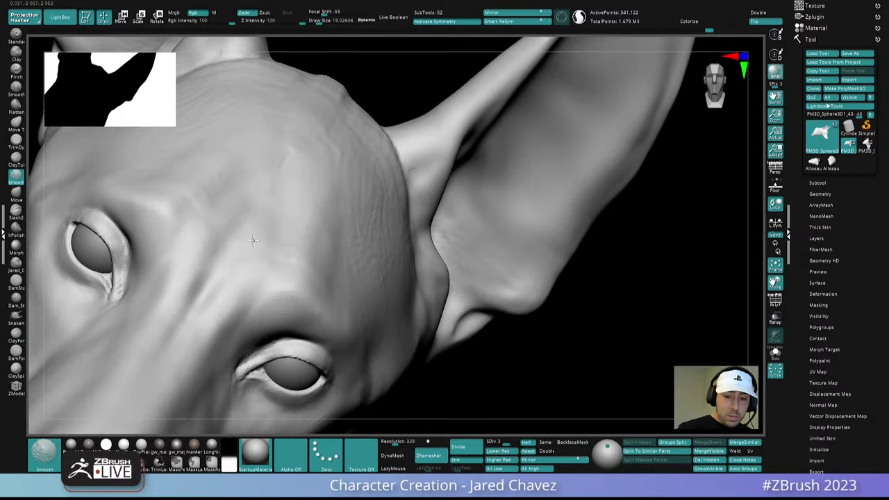
- Layer more ClayForms strokes across the upper forehead and temples to define the skull's planes
{"action": "mouse_move", "coordinate": [243, 163]}
{"action": "right_mouse_down"}
{"action": "mouse_move", "coordinate": [359, 220]}
{"action": "mouse_move", "coordinate": [389, 300]}
{"action": "mouse_move", "coordinate": [396, 257]}
{"action": "mouse_move", "coordinate": [380, 221]}
{"action": "mouse_move", "coordinate": [385, 252]}
{"action": "mouse_move", "coordinate": [384, 204]}
{"action": "mouse_move", "coordinate": [352, 236]}
{"action": "mouse_move", "coordinate": [338, 224]}
{"action": "mouse_move", "coordinate": [350, 234]}
{"action": "right_mouse_up"}
{"action": "left_click", "coordinate": [381, 187]}
{"action": "right_click_drag", "start_coordinate": [290, 243], "coordinate": [322, 235]}
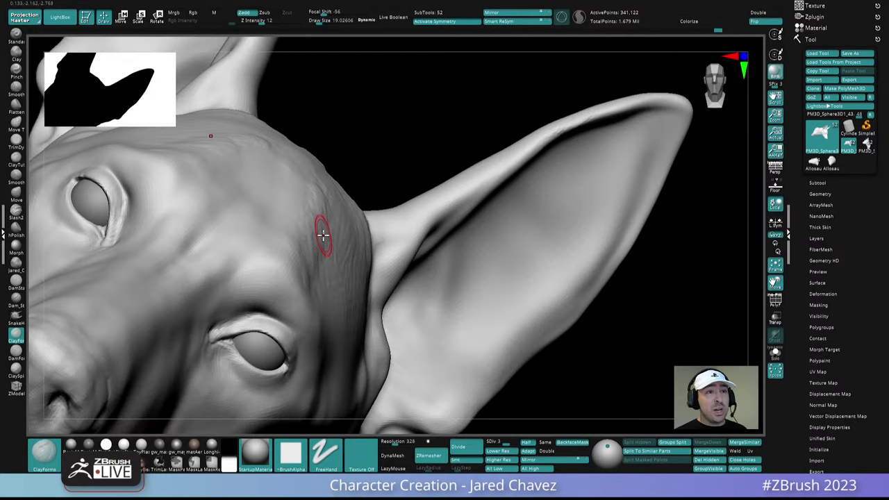
{"action": "mouse_move", "coordinate": [343, 296]}
{"action": "right_mouse_down"}
{"action": "mouse_move", "coordinate": [373, 318]}
{"action": "mouse_move", "coordinate": [331, 282]}
{"action": "right_mouse_up"}
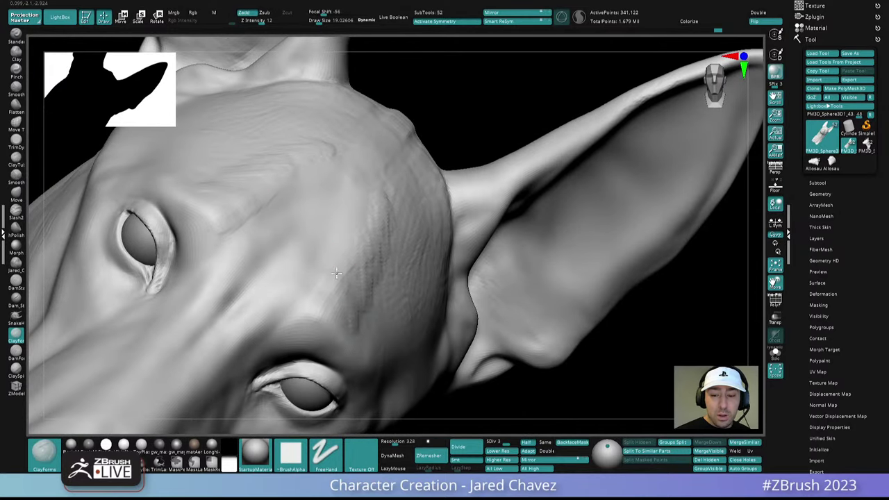
{"action": "right_click_drag", "start_coordinate": [378, 193], "coordinate": [380, 207]}
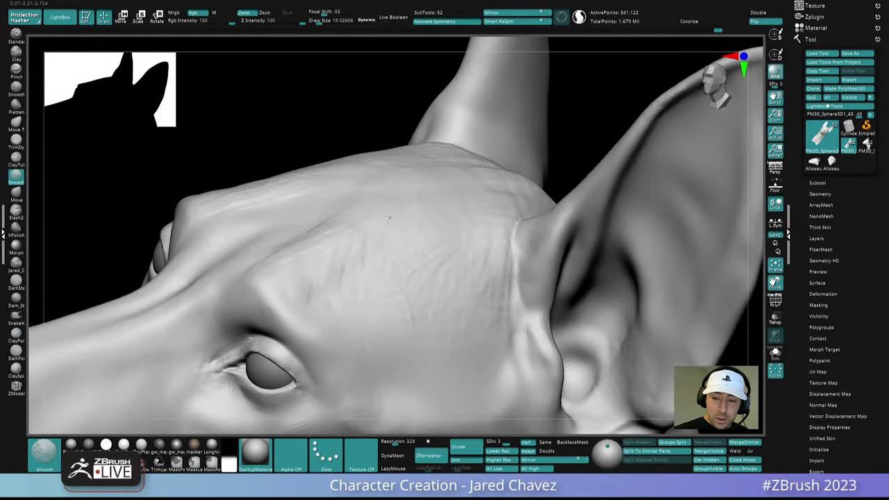
- Blend the new strokes above the eyes and on the temples with the Smooth brush
{"action": "right_click_drag", "start_coordinate": [314, 252], "coordinate": [297, 246]}
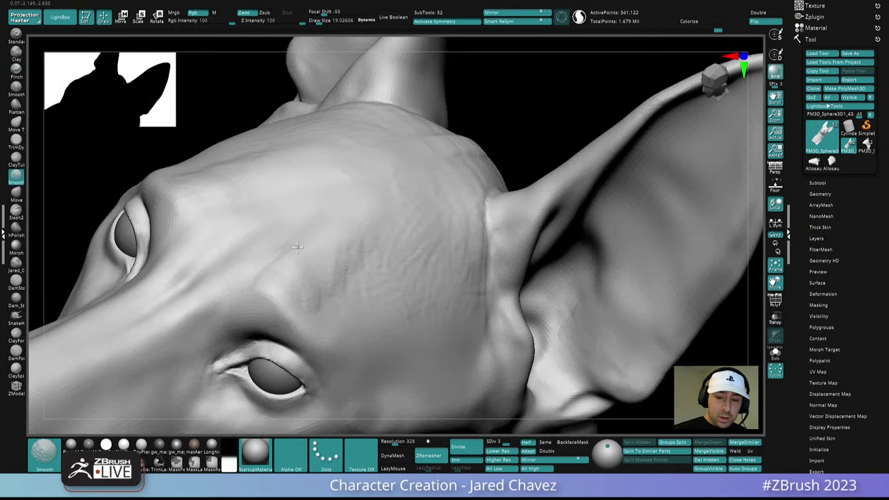
{"action": "mouse_move", "coordinate": [294, 264]}
{"action": "left_mouse_down", "text": "shift"}
{"action": "mouse_move", "coordinate": [338, 258]}
{"action": "mouse_move", "coordinate": [314, 308]}
{"action": "left_mouse_up", "text": "shift"}
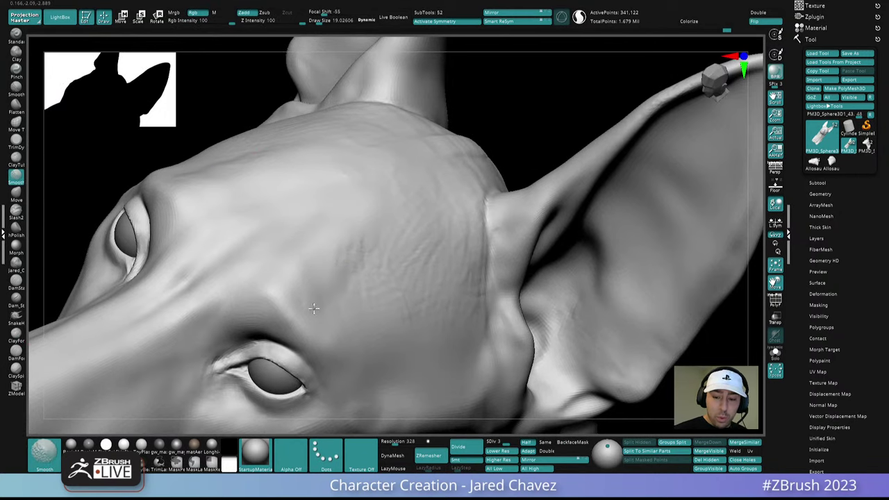
{"action": "mouse_move", "coordinate": [366, 232]}
{"action": "right_mouse_down"}
{"action": "mouse_move", "coordinate": [419, 321]}
{"action": "mouse_move", "coordinate": [425, 307]}
{"action": "mouse_move", "coordinate": [441, 338]}
{"action": "mouse_move", "coordinate": [385, 245]}
{"action": "mouse_move", "coordinate": [385, 289]}
{"action": "mouse_move", "coordinate": [428, 270]}
{"action": "right_mouse_up"}
{"action": "left_click_drag", "start_coordinate": [423, 252], "coordinate": [418, 228], "text": "shift"}
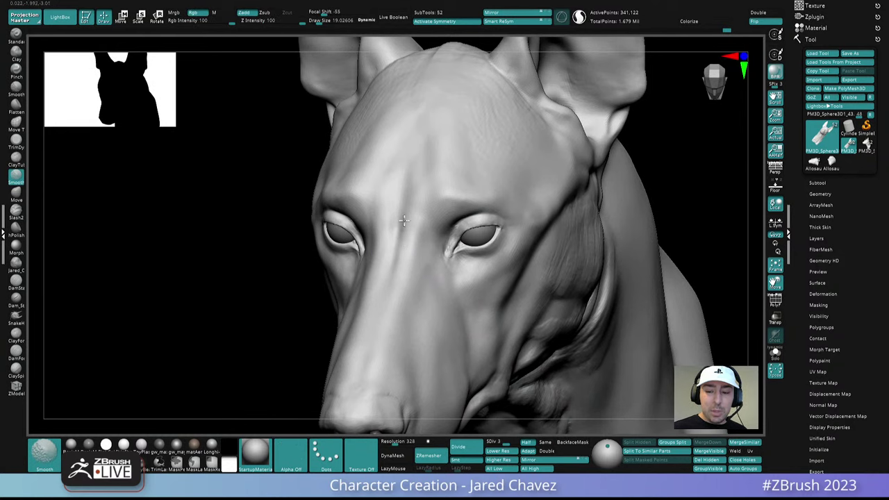
- Switch to the Move brush at a draw size of about 45 and adjust the forms below the eyes and along the cheeks
{"action": "mouse_move", "coordinate": [417, 262]}
{"action": "right_mouse_down"}
{"action": "mouse_move", "coordinate": [396, 250]}
{"action": "mouse_move", "coordinate": [381, 268]}
{"action": "mouse_move", "coordinate": [406, 319]}
{"action": "mouse_move", "coordinate": [444, 284]}
{"action": "mouse_move", "coordinate": [449, 297]}
{"action": "mouse_move", "coordinate": [452, 275]}
{"action": "mouse_move", "coordinate": [498, 221]}
{"action": "mouse_move", "coordinate": [544, 250]}
{"action": "mouse_move", "coordinate": [500, 271]}
{"action": "mouse_move", "coordinate": [461, 270]}
{"action": "mouse_move", "coordinate": [421, 244]}
{"action": "mouse_move", "coordinate": [472, 293]}
{"action": "mouse_move", "coordinate": [441, 266]}
{"action": "mouse_move", "coordinate": [416, 298]}
{"action": "mouse_move", "coordinate": [415, 278]}
{"action": "right_mouse_up"}
{"action": "key", "text": "b"}
{"action": "key", "text": "m"}
{"action": "key", "text": "v"}
{"action": "key", "text": "space"}
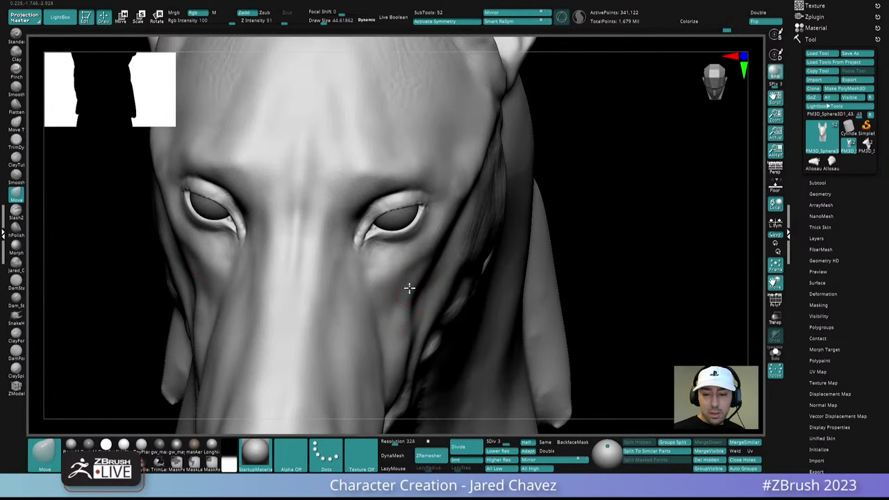
{"action": "right_click_drag", "start_coordinate": [386, 290], "coordinate": [476, 293], "text": "ctrl"}
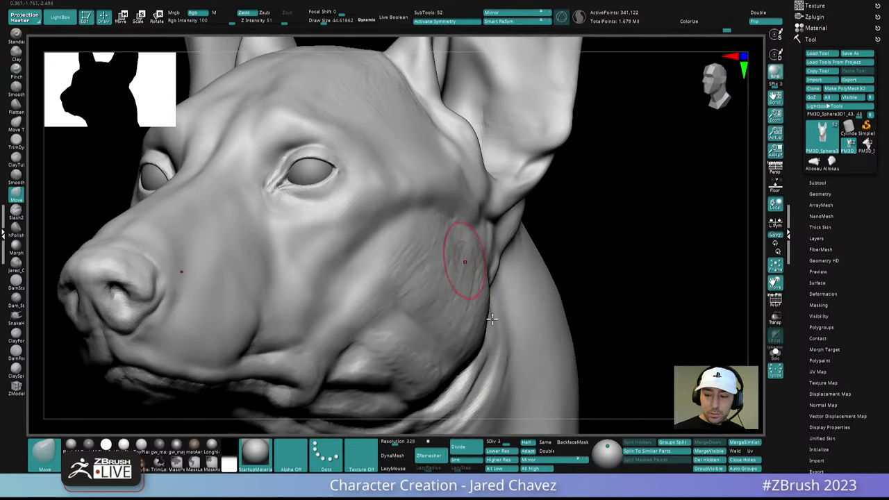
- Enlarge the Move brush's draw size to about 65 and reshape the rear cheek below the ear
{"action": "mouse_move", "coordinate": [461, 264]}
{"action": "right_mouse_down"}
{"action": "mouse_move", "coordinate": [475, 308]}
{"action": "mouse_move", "coordinate": [462, 298]}
{"action": "mouse_move", "coordinate": [460, 274]}
{"action": "mouse_move", "coordinate": [468, 275]}
{"action": "right_mouse_up"}
{"action": "key", "text": "space"}
{"action": "left_click_drag", "start_coordinate": [468, 275], "coordinate": [487, 275]}
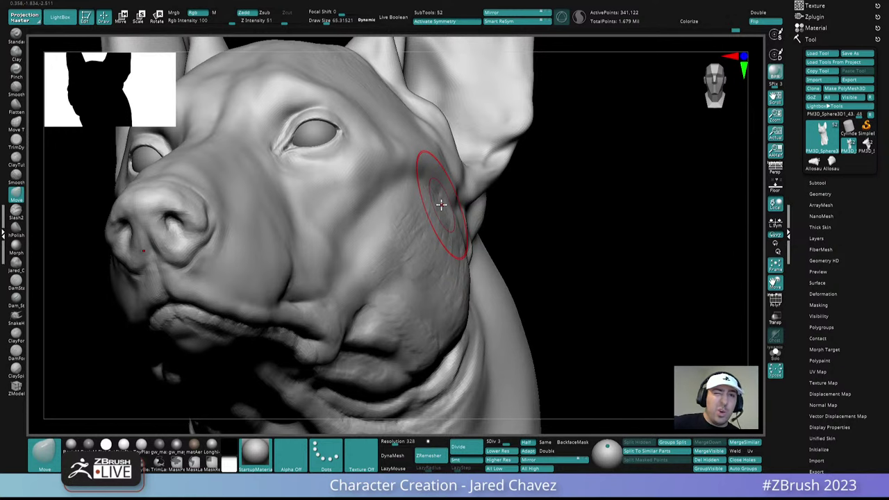
{"action": "mouse_move", "coordinate": [441, 204]}
{"action": "right_mouse_down"}
{"action": "mouse_move", "coordinate": [440, 254]}
{"action": "mouse_move", "coordinate": [462, 262]}
{"action": "mouse_move", "coordinate": [460, 225]}
{"action": "mouse_move", "coordinate": [448, 272]}
{"action": "mouse_move", "coordinate": [457, 272]}
{"action": "right_mouse_up"}
- Set the draw size to about 26 and smooth the forehead, temples and the transitions into the ear bases
{"action": "key", "text": "space"}
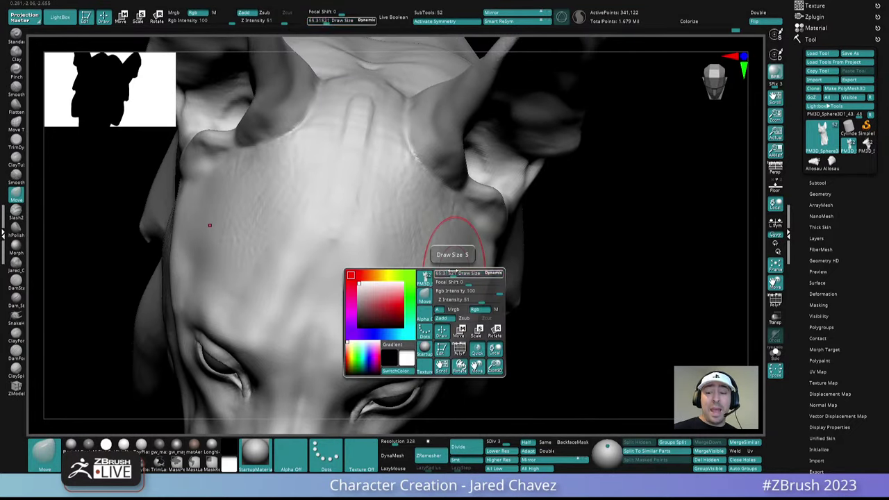
{"action": "left_click_drag", "start_coordinate": [457, 273], "coordinate": [449, 273]}
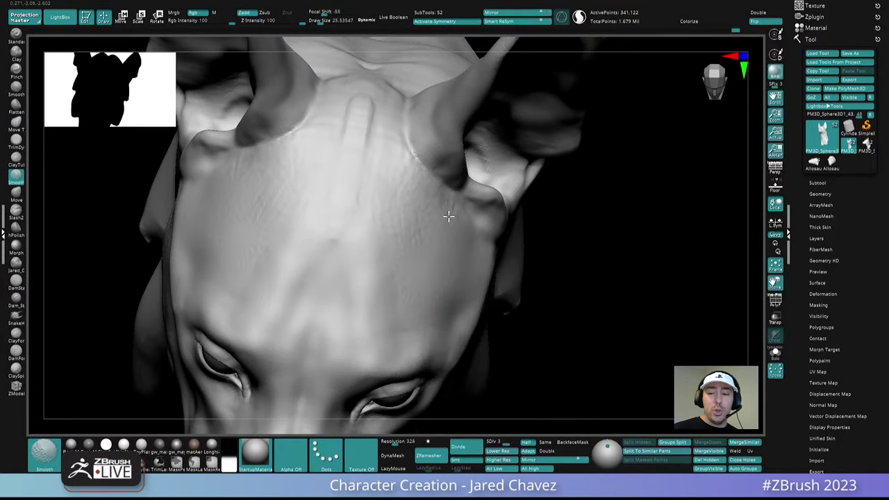
{"action": "left_click_drag", "start_coordinate": [435, 200], "coordinate": [436, 221], "text": "shift"}
{"action": "right_click_drag", "start_coordinate": [435, 221], "coordinate": [409, 171]}
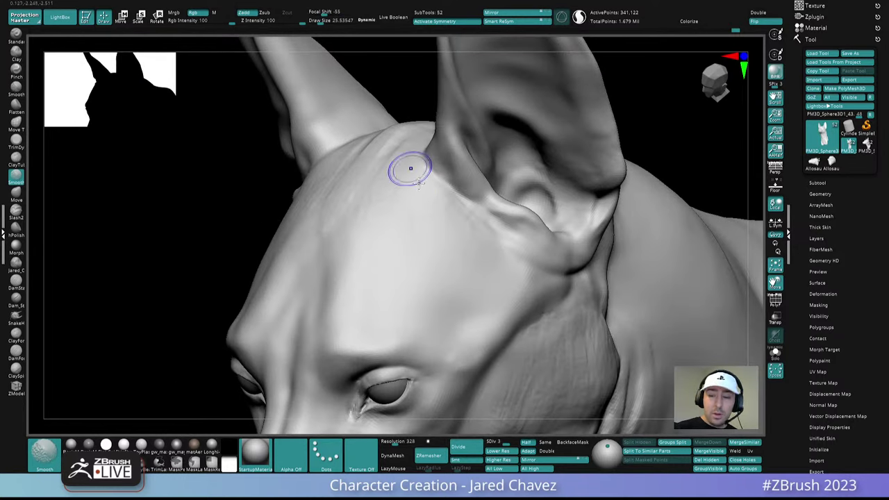
{"action": "left_click_drag", "start_coordinate": [410, 169], "coordinate": [444, 202], "text": "shift"}
{"action": "right_click_drag", "start_coordinate": [378, 209], "coordinate": [345, 205]}
{"action": "mouse_move", "coordinate": [356, 173]}
{"action": "left_mouse_down", "text": "shift"}
{"action": "mouse_move", "coordinate": [372, 121]}
{"action": "mouse_move", "coordinate": [354, 116]}
{"action": "mouse_move", "coordinate": [295, 170]}
{"action": "mouse_move", "coordinate": [281, 165]}
{"action": "left_mouse_up", "text": "shift"}
{"action": "right_click_drag", "start_coordinate": [258, 199], "coordinate": [399, 257]}
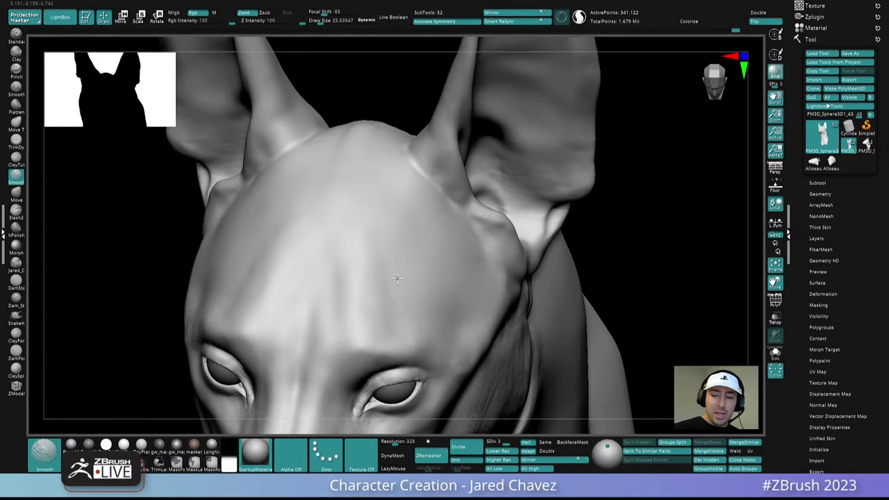
{"action": "right_click_drag", "start_coordinate": [415, 305], "coordinate": [430, 326]}
{"action": "left_click_drag", "start_coordinate": [407, 309], "coordinate": [419, 329], "text": "shift"}
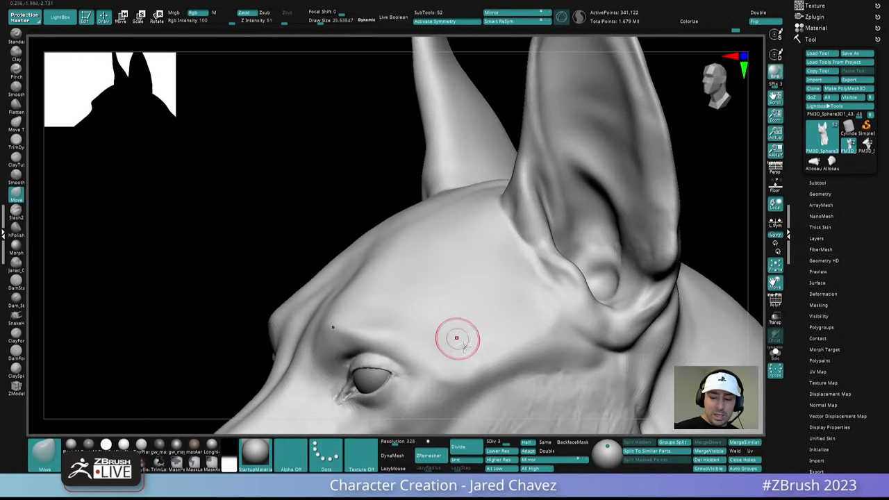
- Set the draw size to about 19, then build up the area beside the outer eye corner with ClayForms and smooth it
{"action": "mouse_move", "coordinate": [459, 347]}
{"action": "right_mouse_down", "text": "alt"}
{"action": "mouse_move", "coordinate": [431, 282]}
{"action": "mouse_move", "coordinate": [412, 297]}
{"action": "mouse_move", "coordinate": [445, 277]}
{"action": "mouse_move", "coordinate": [462, 330]}
{"action": "mouse_move", "coordinate": [504, 338]}
{"action": "mouse_move", "coordinate": [514, 326]}
{"action": "mouse_move", "coordinate": [469, 319]}
{"action": "right_mouse_up", "text": "alt"}
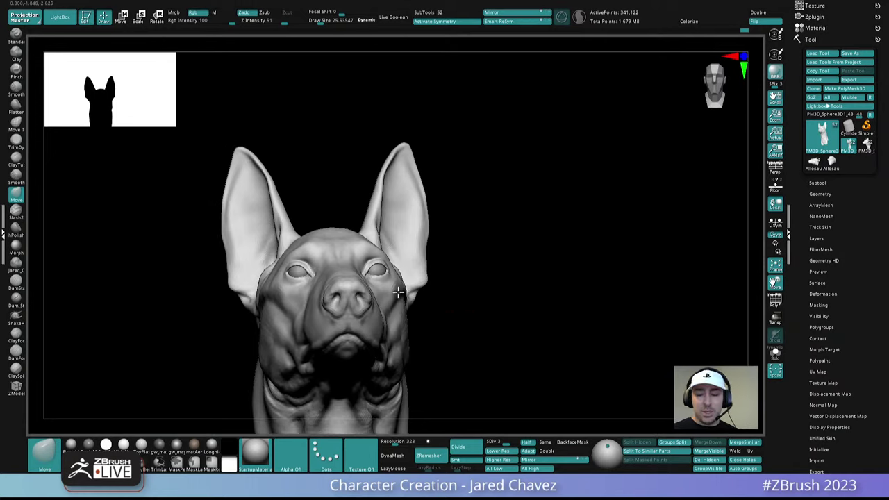
{"action": "right_click_drag", "start_coordinate": [396, 293], "coordinate": [392, 325], "text": "ctrl"}
{"action": "key", "text": "space"}
{"action": "left_click_drag", "start_coordinate": [385, 299], "coordinate": [379, 298]}
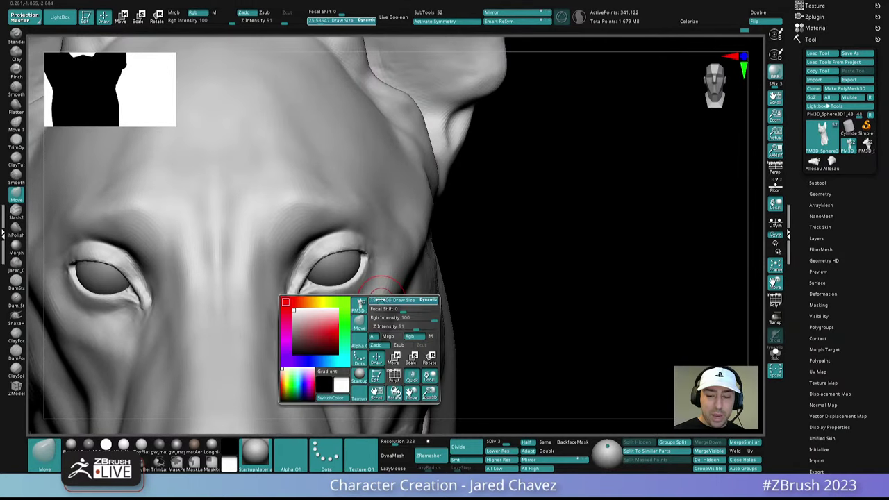
{"action": "left_click", "coordinate": [16, 335]}
{"action": "right_click_drag", "start_coordinate": [391, 276], "coordinate": [388, 270]}
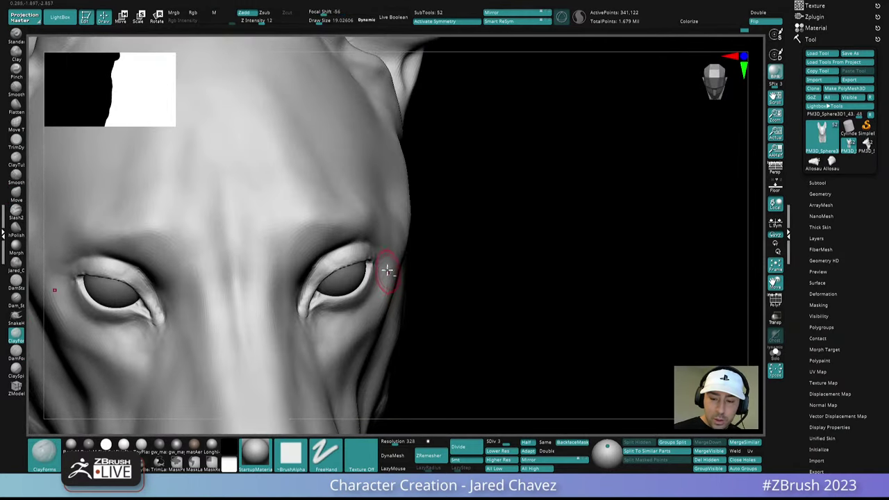
{"action": "right_click_drag", "start_coordinate": [373, 318], "coordinate": [382, 248]}
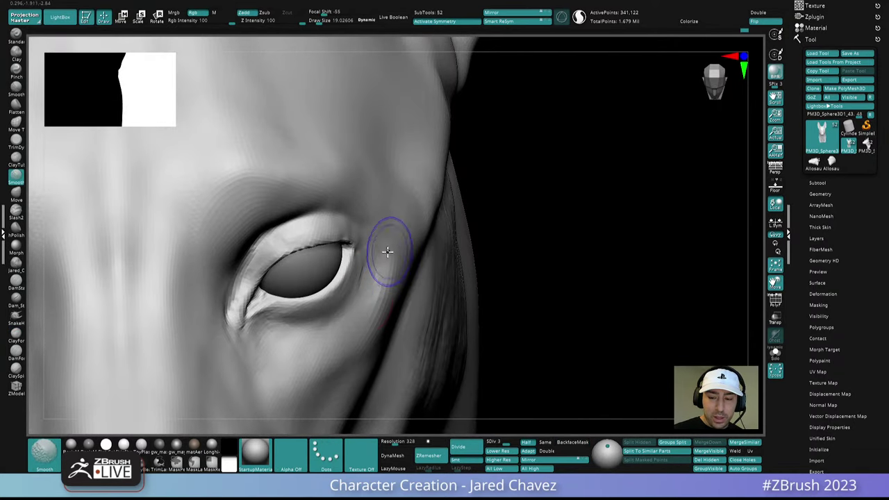
{"action": "right_click_drag", "start_coordinate": [387, 294], "coordinate": [377, 269]}
- Switch to the Move brush at a draw size of about 14 and adjust the upper eyelid's edge against the eyeball
{"action": "key", "text": "b"}
{"action": "key", "text": "m"}
{"action": "key", "text": "v"}
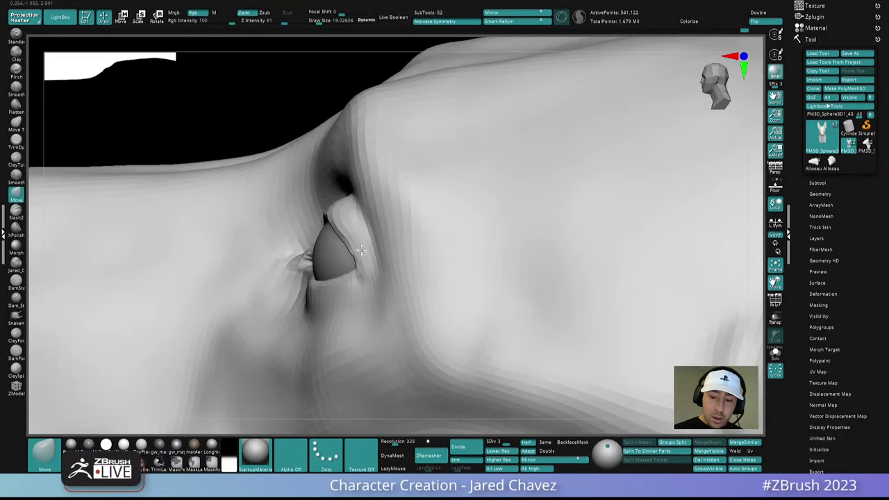
{"action": "key", "text": "space"}
{"action": "left_click_drag", "start_coordinate": [358, 249], "coordinate": [343, 239]}
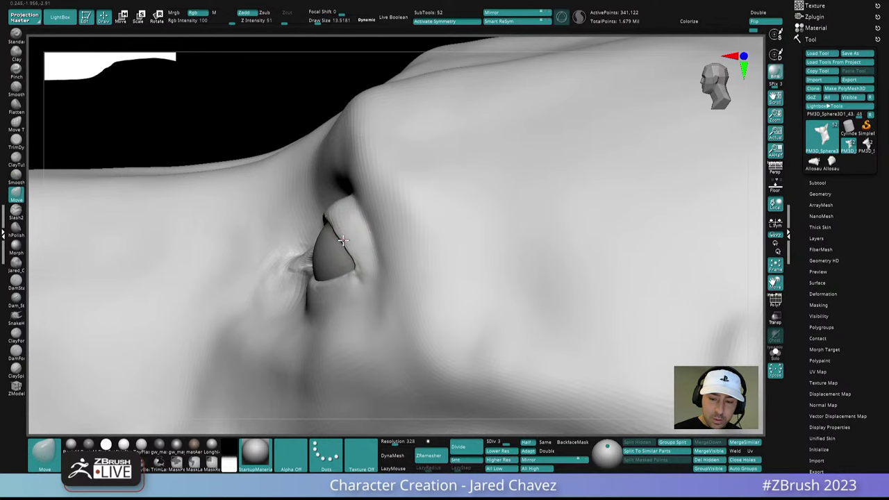
{"action": "mouse_move", "coordinate": [344, 240]}
{"action": "right_mouse_down"}
{"action": "mouse_move", "coordinate": [357, 228]}
{"action": "mouse_move", "coordinate": [351, 250]}
{"action": "right_mouse_up"}
{"action": "left_click_drag", "start_coordinate": [341, 243], "coordinate": [336, 228]}
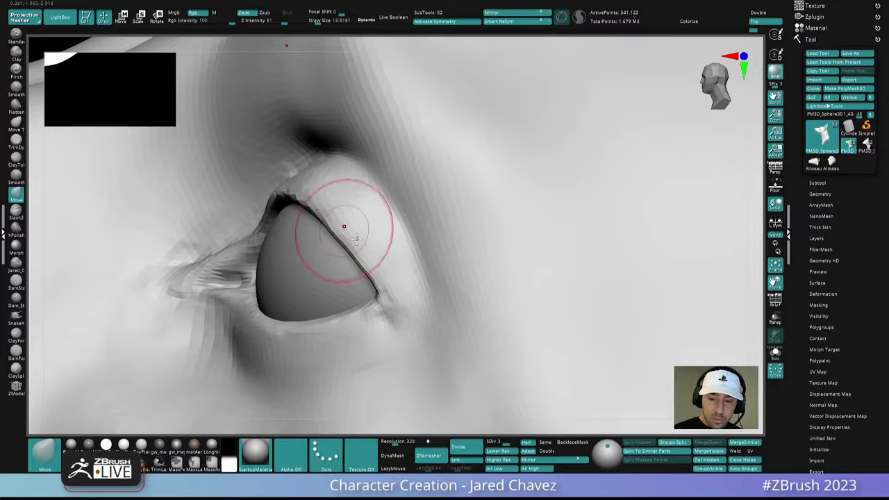
{"action": "right_click_drag", "start_coordinate": [357, 239], "coordinate": [387, 238], "text": "ctrl"}
{"action": "right_click_drag", "start_coordinate": [397, 295], "coordinate": [401, 278], "text": "ctrl"}
{"action": "right_click_drag", "start_coordinate": [401, 277], "coordinate": [465, 307]}
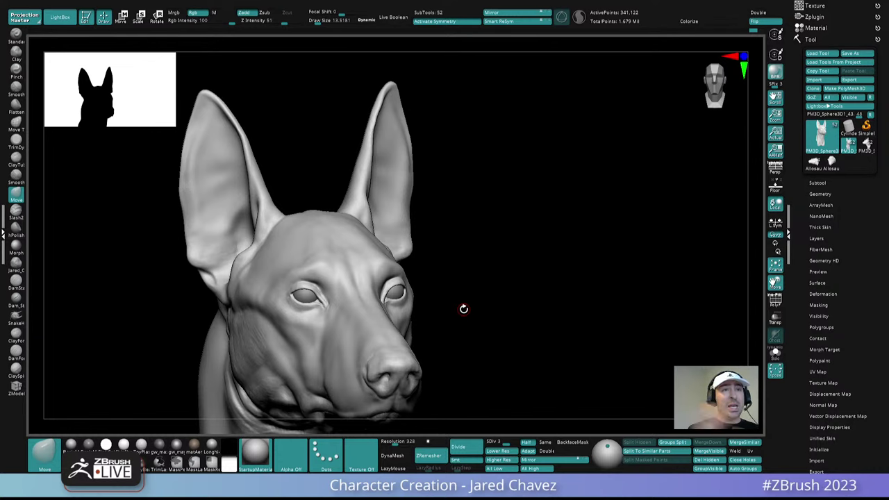
- Smooth the front rim and inner surface near the ear's tip
{"action": "mouse_move", "coordinate": [483, 250]}
{"action": "right_mouse_down"}
{"action": "mouse_move", "coordinate": [347, 257]}
{"action": "mouse_move", "coordinate": [306, 243]}
{"action": "right_mouse_up"}
{"action": "mouse_move", "coordinate": [482, 180]}
{"action": "right_mouse_down", "text": "ctrl"}
{"action": "mouse_move", "coordinate": [457, 252]}
{"action": "mouse_move", "coordinate": [416, 281]}
{"action": "right_mouse_up", "text": "ctrl"}
{"action": "left_click_drag", "start_coordinate": [370, 135], "coordinate": [323, 226], "text": "shift"}
{"action": "mouse_move", "coordinate": [373, 177]}
{"action": "right_mouse_down"}
{"action": "mouse_move", "coordinate": [377, 169]}
{"action": "mouse_move", "coordinate": [359, 173]}
{"action": "mouse_move", "coordinate": [353, 199]}
{"action": "mouse_move", "coordinate": [377, 153]}
{"action": "right_mouse_up"}
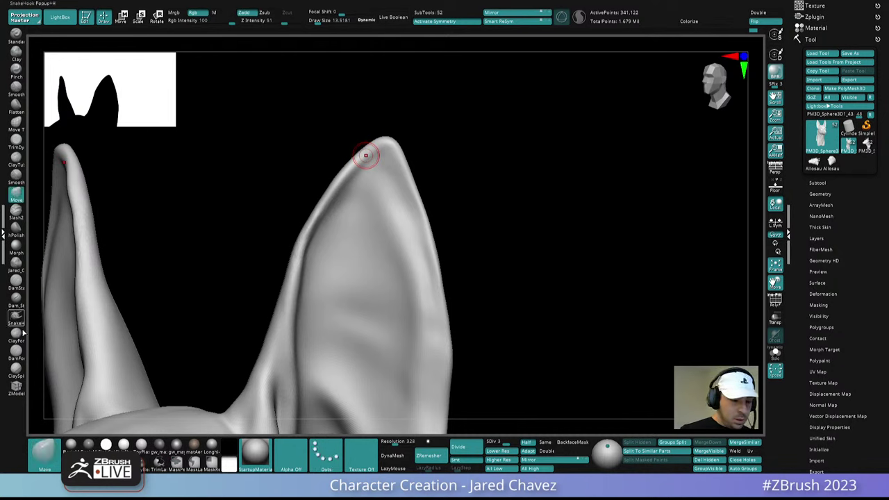
{"action": "key", "text": "2"}
{"action": "left_click_drag", "start_coordinate": [365, 155], "coordinate": [327, 207]}
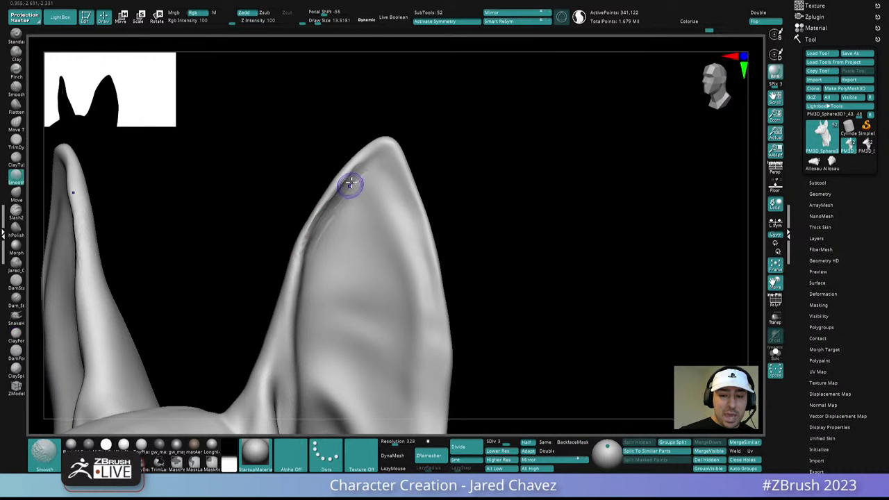
- Drop the mesh to subdivision level 2, then rework the ear's inner front rim with ClayForms and smooth it
{"action": "left_click", "coordinate": [495, 441]}
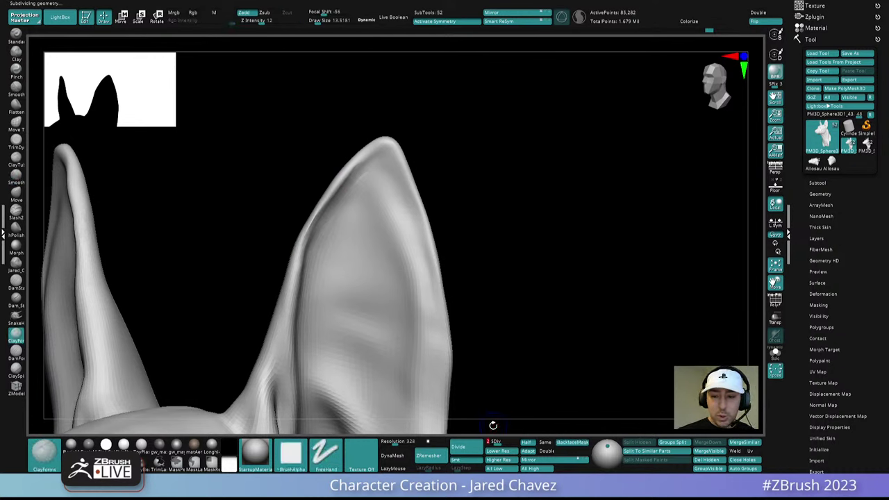
{"action": "mouse_move", "coordinate": [320, 195]}
{"action": "right_mouse_down"}
{"action": "mouse_move", "coordinate": [331, 212]}
{"action": "mouse_move", "coordinate": [331, 204]}
{"action": "right_mouse_up"}
{"action": "left_click_drag", "start_coordinate": [314, 200], "coordinate": [313, 265]}
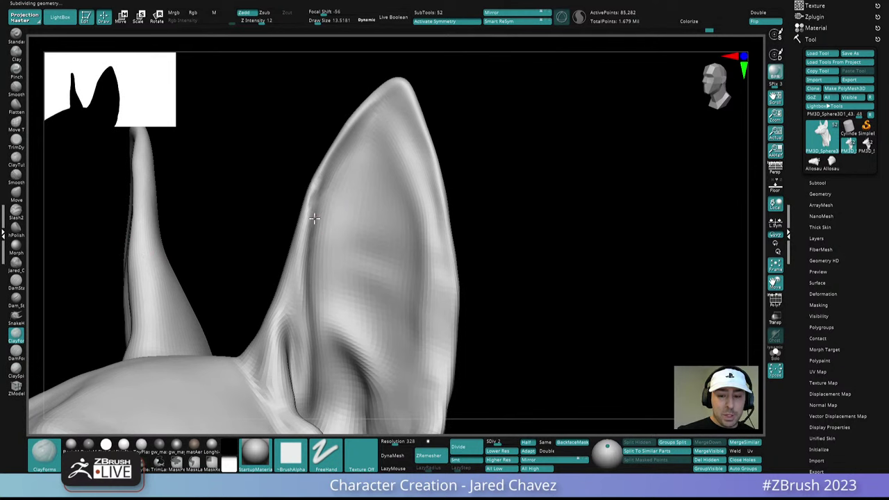
{"action": "mouse_move", "coordinate": [314, 207]}
{"action": "left_mouse_down", "text": "shift"}
{"action": "mouse_move", "coordinate": [307, 260]}
{"action": "mouse_move", "coordinate": [327, 159]}
{"action": "left_mouse_up", "text": "shift"}
{"action": "mouse_move", "coordinate": [353, 125]}
{"action": "right_mouse_down", "text": "ctrl"}
{"action": "mouse_move", "coordinate": [326, 153]}
{"action": "mouse_move", "coordinate": [356, 233]}
{"action": "right_mouse_up", "text": "ctrl"}
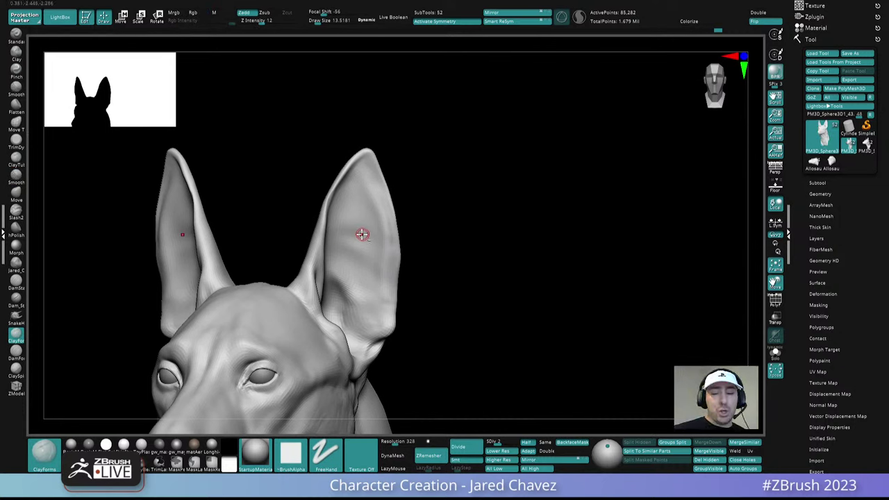
- Add ClayForms strokes along the inside of the ear's tip beside the front rim
{"action": "right_click_drag", "start_coordinate": [345, 171], "coordinate": [369, 236], "text": "ctrl"}
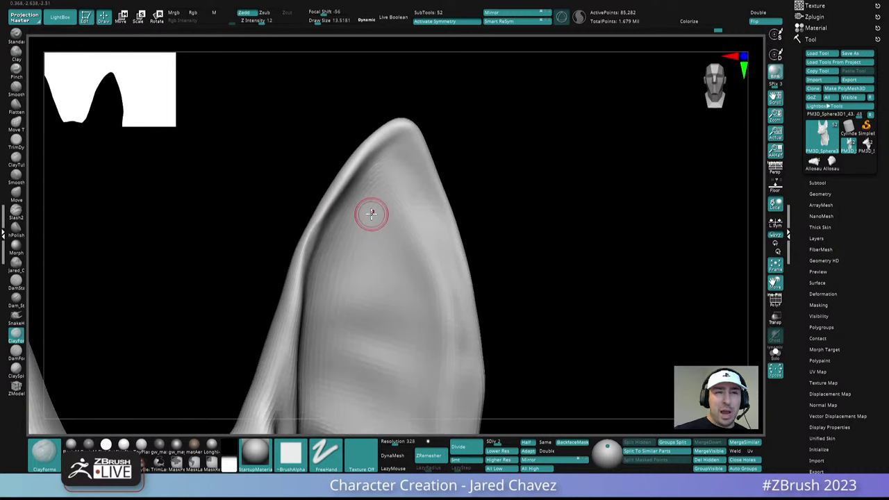
{"action": "left_click_drag", "start_coordinate": [397, 142], "coordinate": [357, 196]}
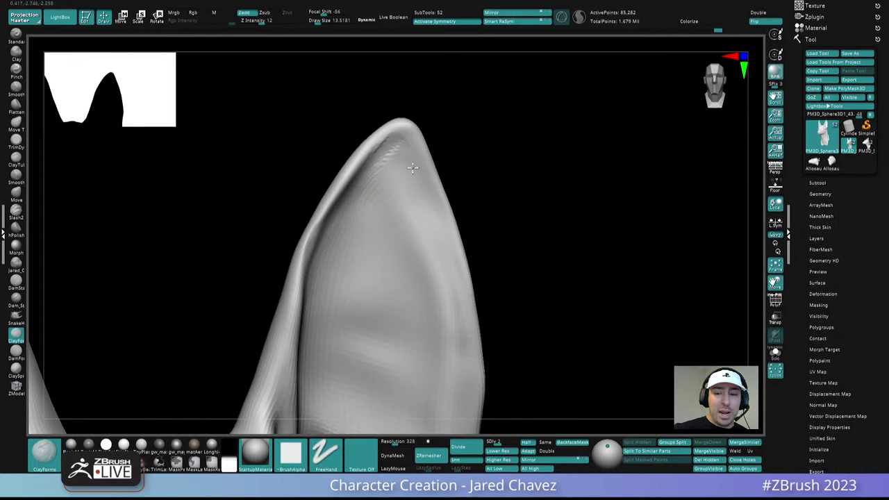
{"action": "right_click_drag", "start_coordinate": [426, 208], "coordinate": [416, 156], "text": "alt"}
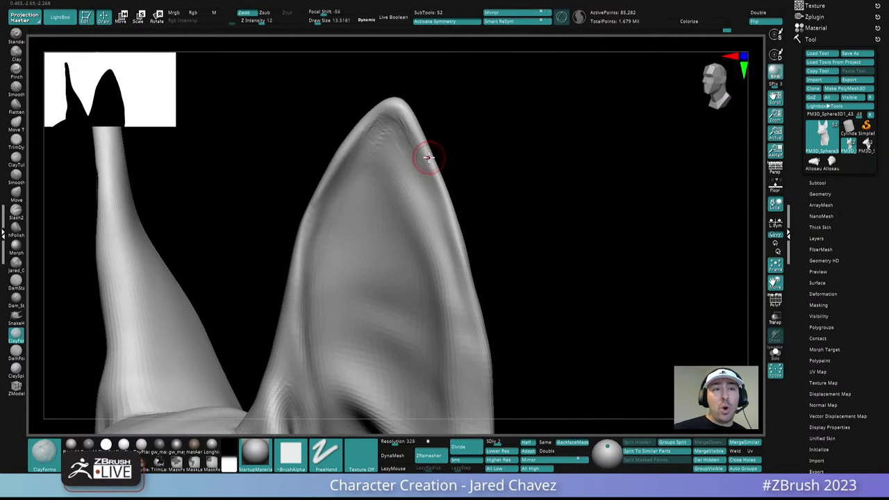
- Switch to the Move brush at a draw size of about 54 and reshape the ear's tip and its outer edge
{"action": "mouse_move", "coordinate": [426, 158]}
{"action": "right_mouse_down", "text": "ctrl"}
{"action": "mouse_move", "coordinate": [420, 216]}
{"action": "mouse_move", "coordinate": [441, 201]}
{"action": "mouse_move", "coordinate": [416, 221]}
{"action": "right_mouse_up", "text": "ctrl"}
{"action": "key", "text": "space"}
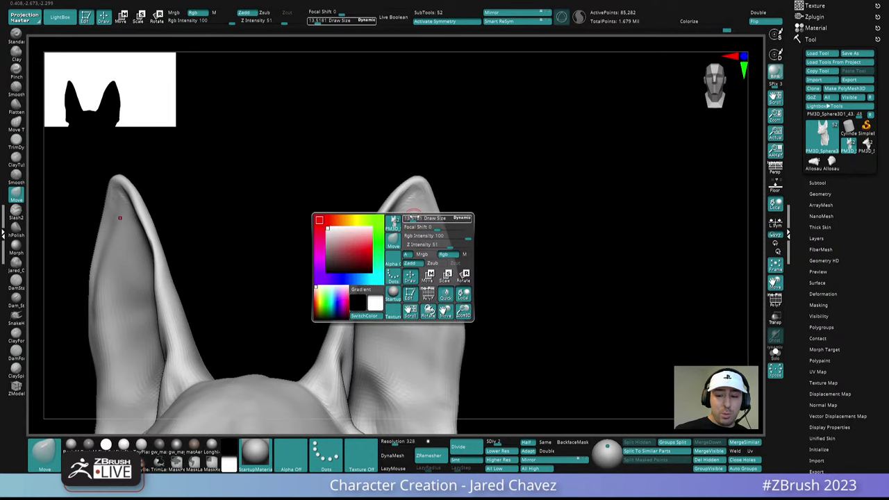
{"action": "left_click_drag", "start_coordinate": [412, 218], "coordinate": [420, 209]}
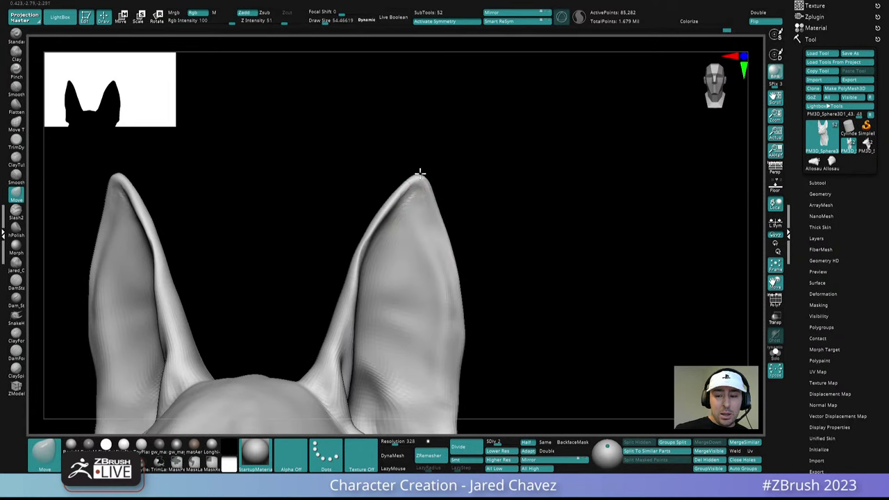
{"action": "left_click_drag", "start_coordinate": [420, 174], "coordinate": [417, 169]}
{"action": "mouse_move", "coordinate": [418, 180]}
{"action": "right_mouse_down", "text": "ctrl"}
{"action": "mouse_move", "coordinate": [386, 78]}
{"action": "mouse_move", "coordinate": [399, 85]}
{"action": "right_mouse_up", "text": "ctrl"}
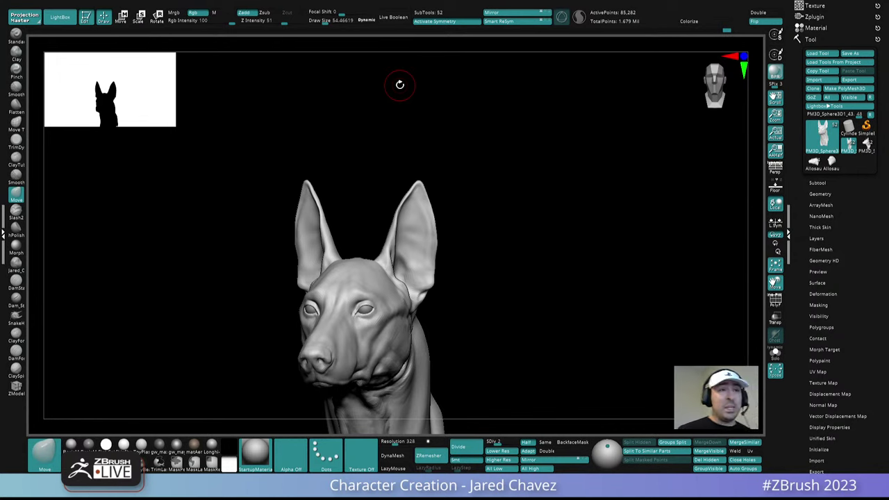
{"action": "right_click_drag", "start_coordinate": [439, 232], "coordinate": [432, 237]}
{"action": "right_click_drag", "start_coordinate": [416, 182], "coordinate": [434, 218], "text": "ctrl"}
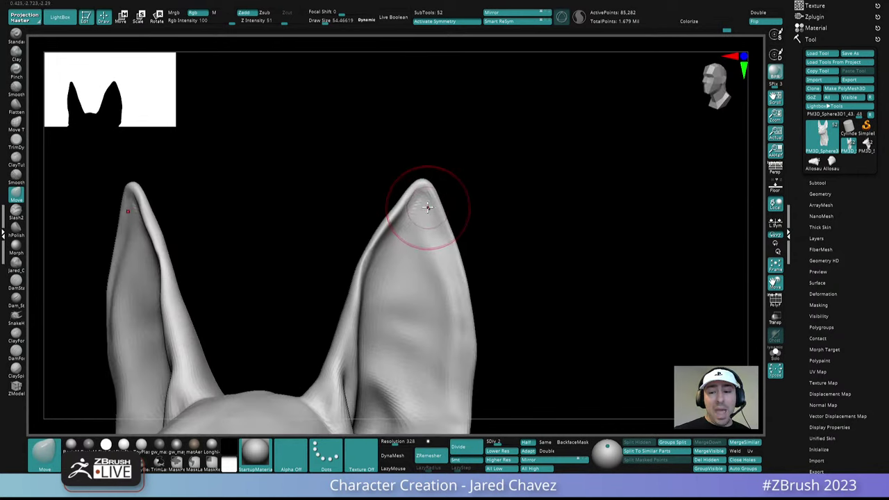
{"action": "key", "text": "space"}
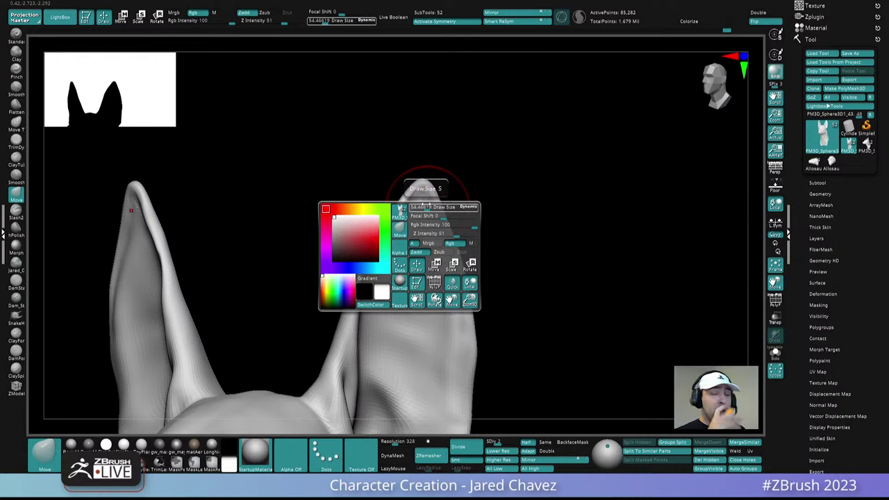
{"action": "right_click_drag", "start_coordinate": [425, 205], "coordinate": [415, 198]}
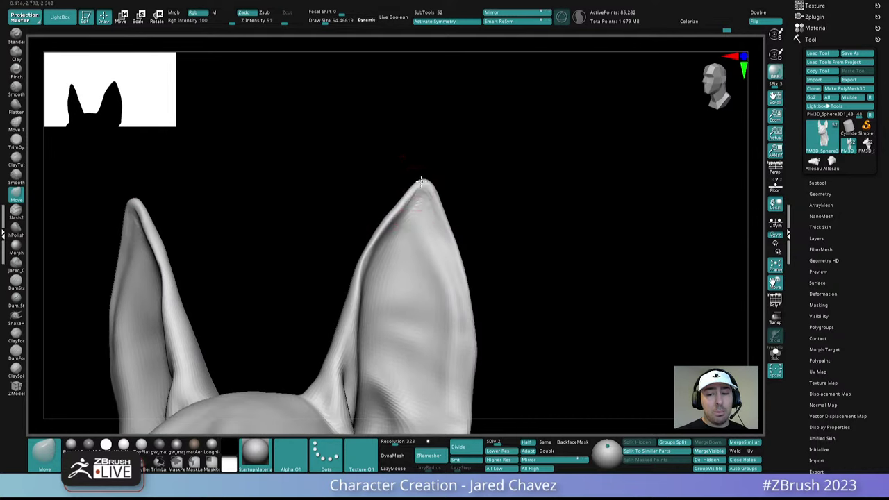
{"action": "right_click_drag", "start_coordinate": [443, 226], "coordinate": [436, 199], "text": "alt"}
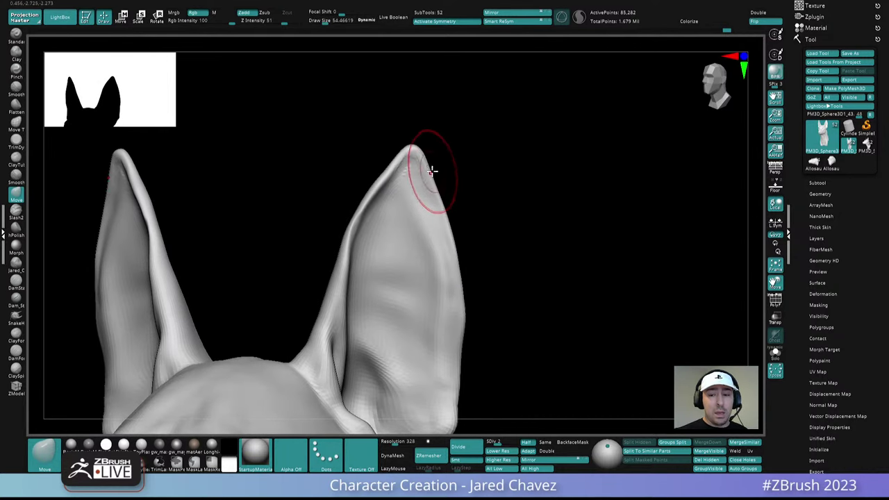
{"action": "mouse_move", "coordinate": [427, 171]}
{"action": "left_mouse_down"}
{"action": "mouse_move", "coordinate": [434, 163]}
{"action": "mouse_move", "coordinate": [409, 176]}
{"action": "left_mouse_up"}
- Reduce the Move brush's draw size to about 30 and refine the point of the ear
{"action": "right_click", "coordinate": [424, 175]}
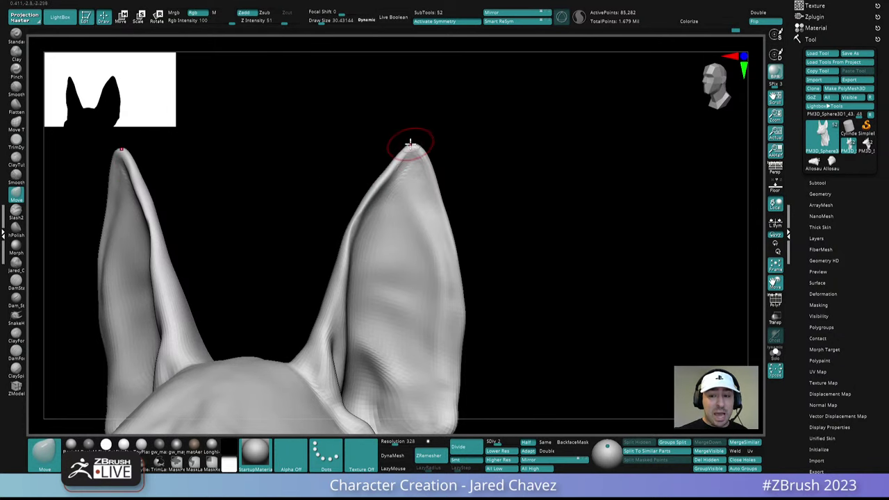
{"action": "mouse_move", "coordinate": [413, 140]}
{"action": "left_mouse_down"}
{"action": "mouse_move", "coordinate": [394, 177]}
{"action": "mouse_move", "coordinate": [410, 165]}
{"action": "left_mouse_up"}
{"action": "right_click_drag", "start_coordinate": [357, 258], "coordinate": [383, 97], "text": "ctrl"}
{"action": "right_click_drag", "start_coordinate": [439, 258], "coordinate": [430, 200], "text": "alt"}
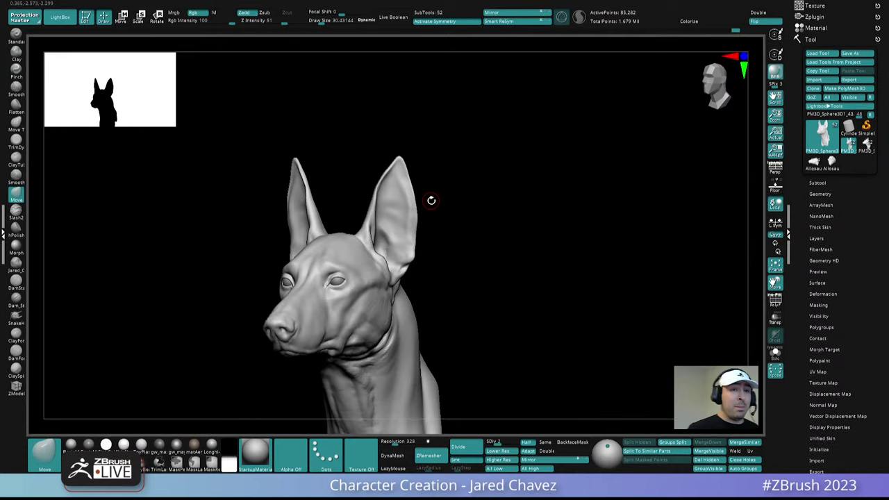
{"action": "mouse_move", "coordinate": [441, 231]}
{"action": "right_mouse_down"}
{"action": "mouse_move", "coordinate": [403, 198]}
{"action": "mouse_move", "coordinate": [443, 239]}
{"action": "right_mouse_up"}
{"action": "right_click_drag", "start_coordinate": [444, 238], "coordinate": [439, 240]}
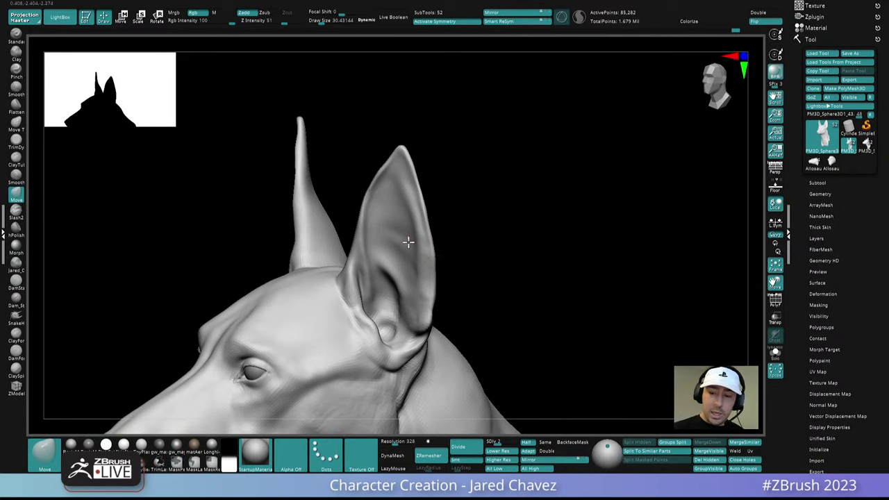
- Set the Move brush's draw size to about 86, drop to subdivision level 1 and reshape the upper ear from the side
{"action": "key", "text": "space"}
{"action": "left_click_drag", "start_coordinate": [415, 241], "coordinate": [416, 241]}
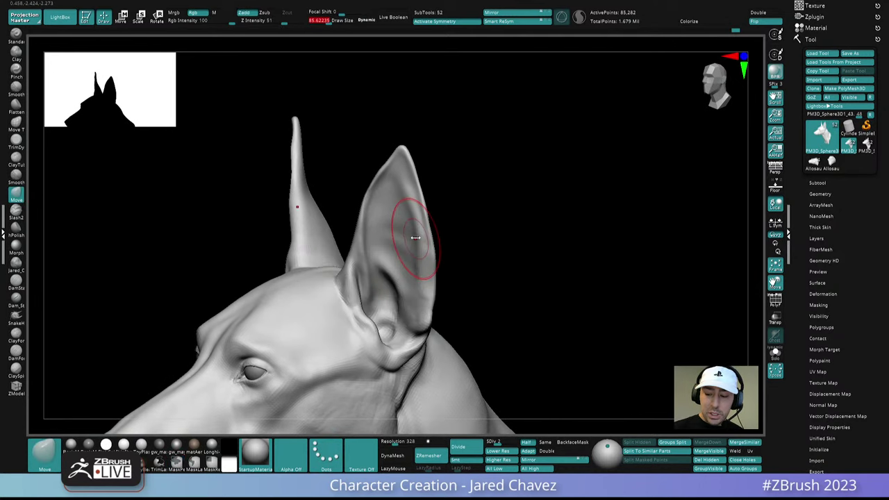
{"action": "left_click", "coordinate": [493, 443]}
{"action": "mouse_move", "coordinate": [401, 230]}
{"action": "right_mouse_down"}
{"action": "mouse_move", "coordinate": [392, 232]}
{"action": "mouse_move", "coordinate": [423, 232]}
{"action": "mouse_move", "coordinate": [411, 233]}
{"action": "mouse_move", "coordinate": [424, 228]}
{"action": "mouse_move", "coordinate": [406, 209]}
{"action": "mouse_move", "coordinate": [403, 232]}
{"action": "mouse_move", "coordinate": [410, 206]}
{"action": "right_mouse_up"}
{"action": "left_click_drag", "start_coordinate": [419, 199], "coordinate": [416, 197]}
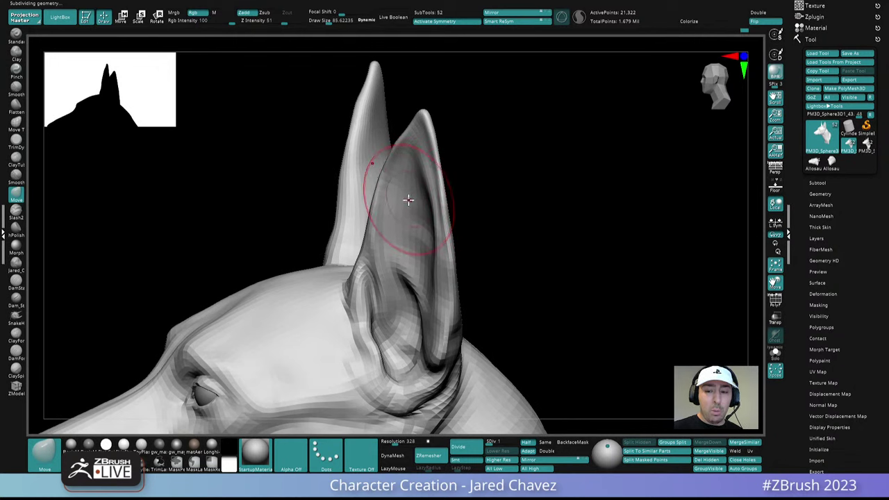
{"action": "right_click_drag", "start_coordinate": [401, 229], "coordinate": [400, 227], "text": "alt"}
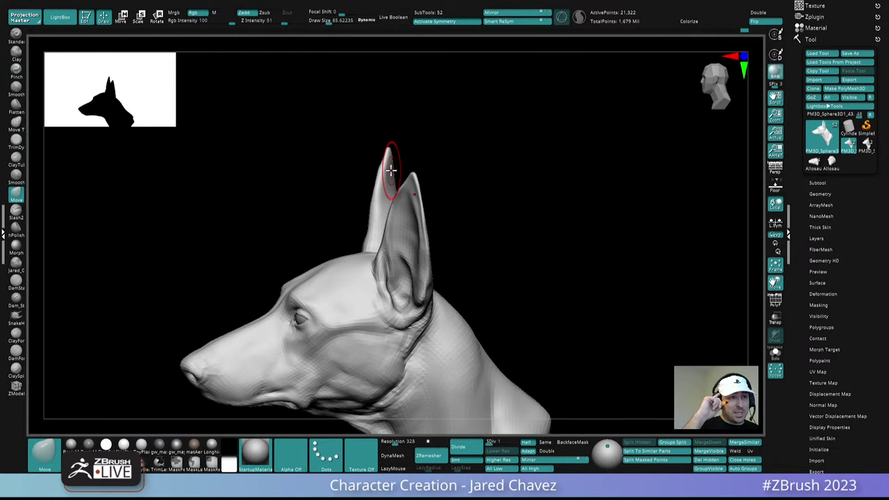
{"action": "mouse_move", "coordinate": [391, 171]}
{"action": "right_mouse_down"}
{"action": "mouse_move", "coordinate": [407, 234]}
{"action": "mouse_move", "coordinate": [454, 255]}
{"action": "mouse_move", "coordinate": [468, 236]}
{"action": "mouse_move", "coordinate": [480, 242]}
{"action": "mouse_move", "coordinate": [454, 239]}
{"action": "mouse_move", "coordinate": [442, 206]}
{"action": "mouse_move", "coordinate": [447, 234]}
{"action": "mouse_move", "coordinate": [431, 257]}
{"action": "mouse_move", "coordinate": [426, 246]}
{"action": "right_mouse_up"}
- Return to subdivision level 3, set the draw size to about 36 and adjust the rear edge of the ear's base with Move
{"action": "key", "text": "ctrl+d"}
{"action": "key", "text": "ctrl+d"}
{"action": "key", "text": "space"}
{"action": "left_click_drag", "start_coordinate": [425, 247], "coordinate": [407, 247]}
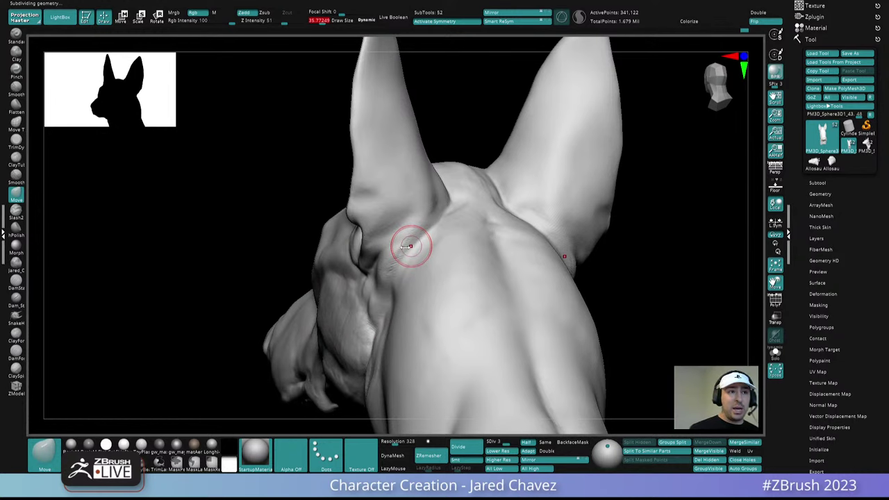
{"action": "mouse_move", "coordinate": [410, 246]}
{"action": "right_mouse_down"}
{"action": "mouse_move", "coordinate": [432, 214]}
{"action": "mouse_move", "coordinate": [431, 241]}
{"action": "mouse_move", "coordinate": [377, 254]}
{"action": "mouse_move", "coordinate": [387, 258]}
{"action": "mouse_move", "coordinate": [362, 229]}
{"action": "mouse_move", "coordinate": [397, 248]}
{"action": "mouse_move", "coordinate": [417, 234]}
{"action": "mouse_move", "coordinate": [404, 242]}
{"action": "right_mouse_up"}
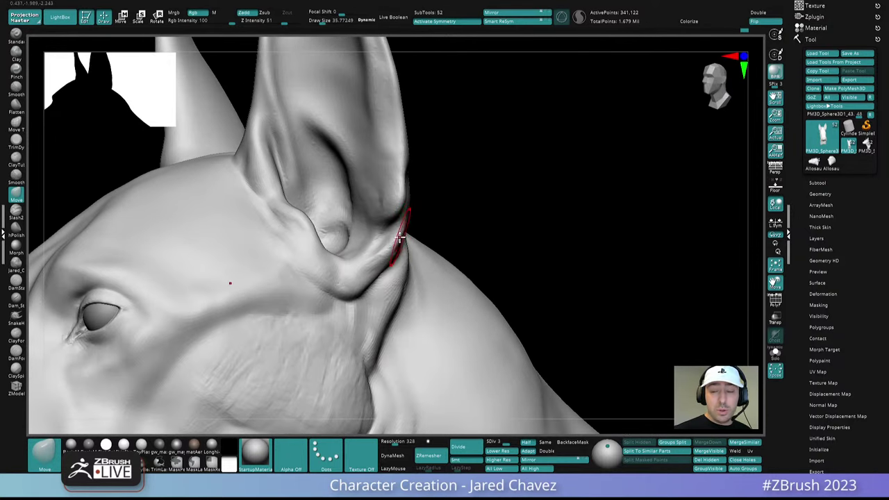
{"action": "left_click_drag", "start_coordinate": [402, 234], "coordinate": [407, 231]}
{"action": "mouse_move", "coordinate": [384, 256]}
{"action": "right_mouse_down"}
{"action": "mouse_move", "coordinate": [389, 239]}
{"action": "mouse_move", "coordinate": [359, 278]}
{"action": "mouse_move", "coordinate": [358, 254]}
{"action": "mouse_move", "coordinate": [337, 254]}
{"action": "right_mouse_up"}
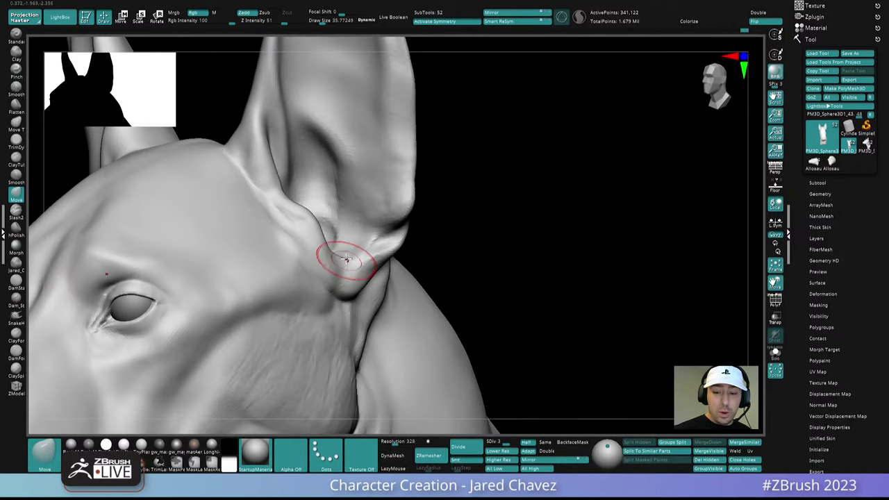
- Set the draw size to about 12, then build up the fold at the ear's lower notch with the ClaySpl brush and smooth it
{"action": "left_click", "coordinate": [16, 333]}
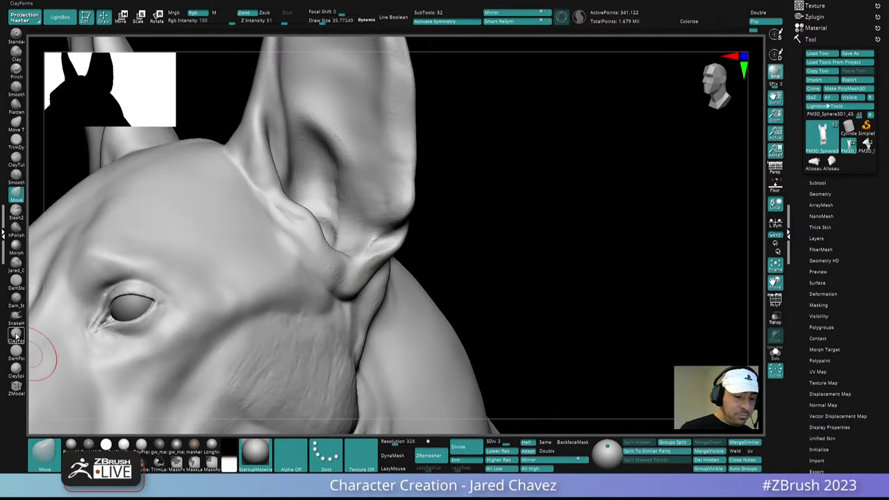
{"action": "right_click_drag", "start_coordinate": [341, 258], "coordinate": [337, 262]}
{"action": "key", "text": "space"}
{"action": "left_click_drag", "start_coordinate": [338, 262], "coordinate": [330, 262]}
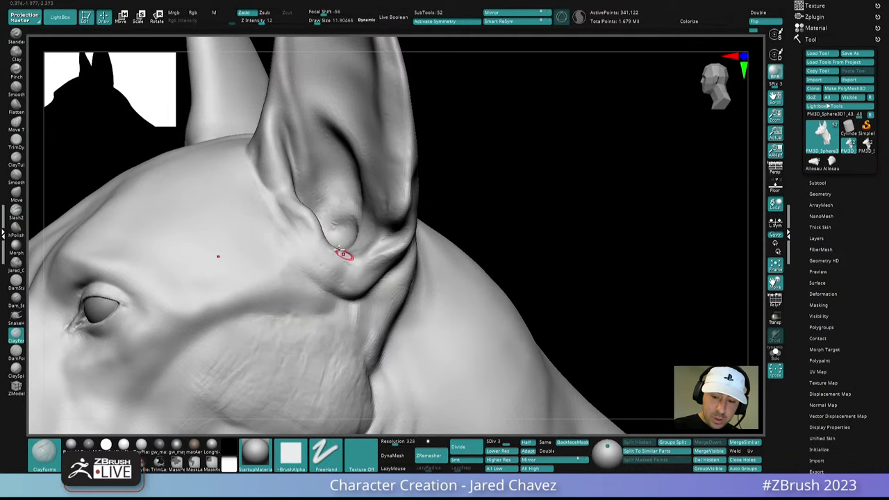
{"action": "mouse_move", "coordinate": [342, 254]}
{"action": "right_mouse_down"}
{"action": "mouse_move", "coordinate": [363, 278]}
{"action": "mouse_move", "coordinate": [411, 246]}
{"action": "mouse_move", "coordinate": [410, 259]}
{"action": "mouse_move", "coordinate": [377, 258]}
{"action": "mouse_move", "coordinate": [391, 262]}
{"action": "right_mouse_up"}
{"action": "left_click", "coordinate": [17, 371]}
{"action": "left_click_drag", "start_coordinate": [391, 262], "coordinate": [355, 245]}
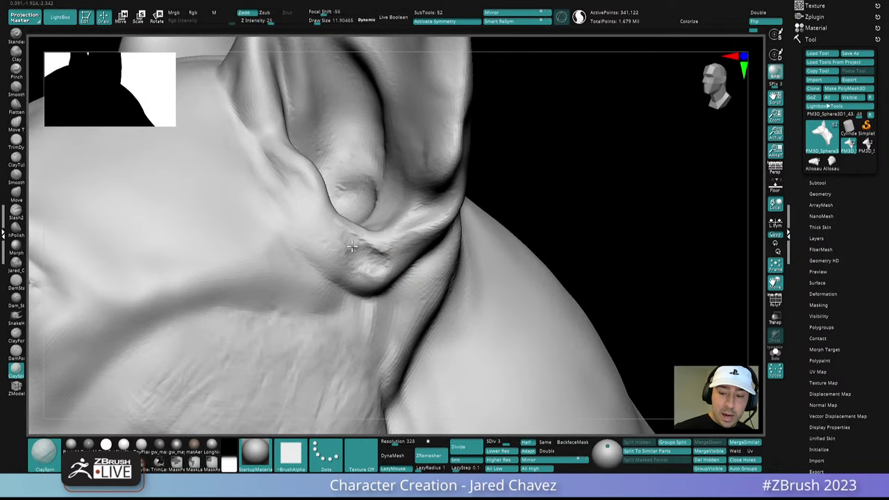
{"action": "mouse_move", "coordinate": [347, 241]}
{"action": "right_mouse_down"}
{"action": "mouse_move", "coordinate": [343, 250]}
{"action": "mouse_move", "coordinate": [363, 232]}
{"action": "mouse_move", "coordinate": [391, 243]}
{"action": "mouse_move", "coordinate": [380, 231]}
{"action": "right_mouse_up"}
{"action": "mouse_move", "coordinate": [375, 229]}
{"action": "left_mouse_down", "text": "shift"}
{"action": "mouse_move", "coordinate": [381, 234]}
{"action": "mouse_move", "coordinate": [352, 215]}
{"action": "left_mouse_up", "text": "shift"}
- Add clay strokes along the outer side of the ear's front rim, just above the lower notch
{"action": "mouse_move", "coordinate": [353, 215]}
{"action": "right_mouse_down"}
{"action": "mouse_move", "coordinate": [341, 207]}
{"action": "mouse_move", "coordinate": [362, 237]}
{"action": "mouse_move", "coordinate": [344, 206]}
{"action": "mouse_move", "coordinate": [343, 228]}
{"action": "mouse_move", "coordinate": [320, 222]}
{"action": "right_mouse_up"}
{"action": "mouse_move", "coordinate": [320, 222]}
{"action": "left_mouse_down"}
{"action": "mouse_move", "coordinate": [304, 193]}
{"action": "mouse_move", "coordinate": [307, 162]}
{"action": "left_mouse_up"}
{"action": "mouse_move", "coordinate": [307, 163]}
{"action": "right_mouse_down"}
{"action": "mouse_move", "coordinate": [333, 178]}
{"action": "mouse_move", "coordinate": [298, 194]}
{"action": "right_mouse_up"}
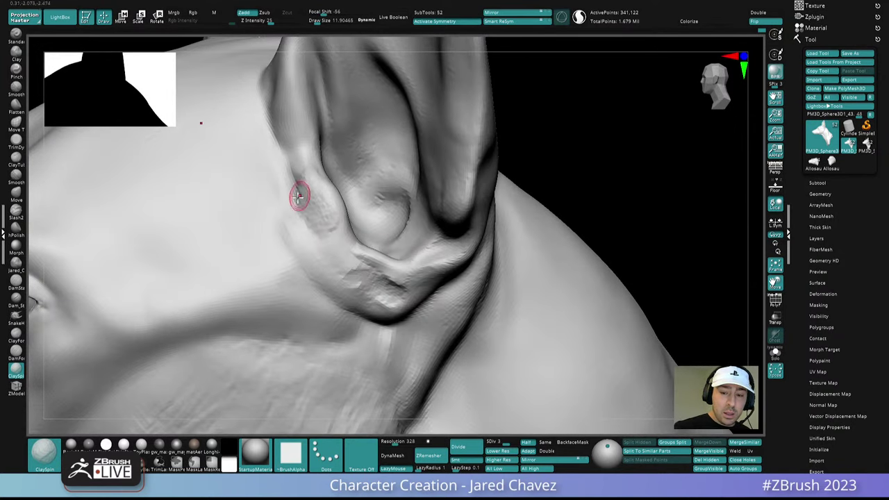
{"action": "left_click_drag", "start_coordinate": [298, 194], "coordinate": [292, 173]}
- Sculpt the inner side of the ear's front rim with clay strokes running down toward the notch
{"action": "mouse_move", "coordinate": [293, 173]}
{"action": "right_mouse_down"}
{"action": "mouse_move", "coordinate": [298, 188]}
{"action": "mouse_move", "coordinate": [343, 214]}
{"action": "right_mouse_up"}
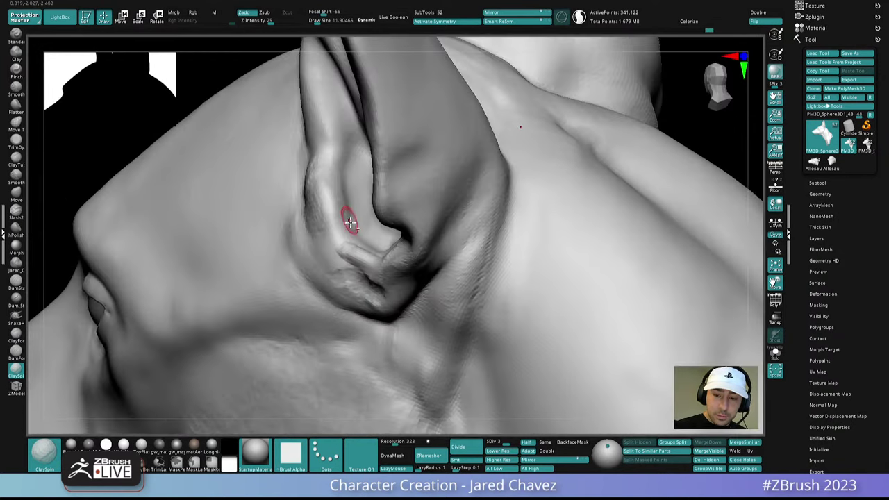
{"action": "left_click_drag", "start_coordinate": [333, 166], "coordinate": [339, 215]}
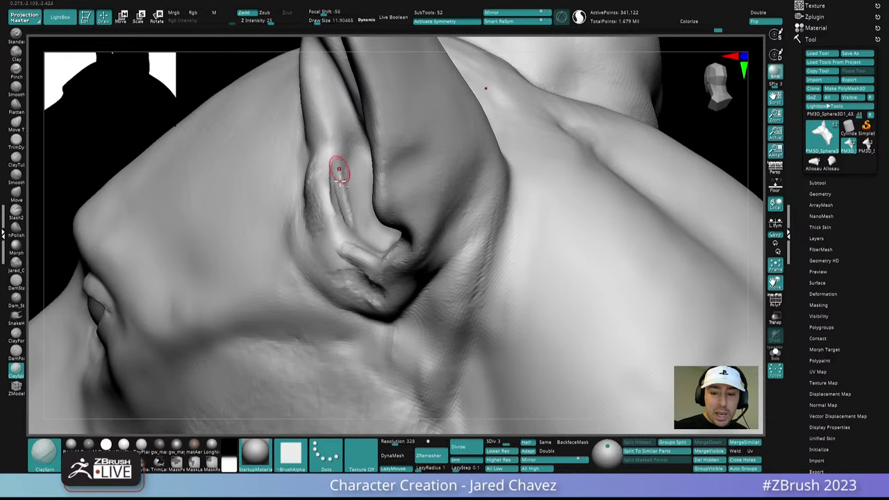
{"action": "left_click_drag", "start_coordinate": [339, 177], "coordinate": [344, 207]}
{"action": "mouse_move", "coordinate": [346, 211]}
{"action": "right_mouse_down", "text": "ctrl"}
{"action": "mouse_move", "coordinate": [347, 170]}
{"action": "mouse_move", "coordinate": [359, 231]}
{"action": "mouse_move", "coordinate": [343, 185]}
{"action": "right_mouse_up", "text": "ctrl"}
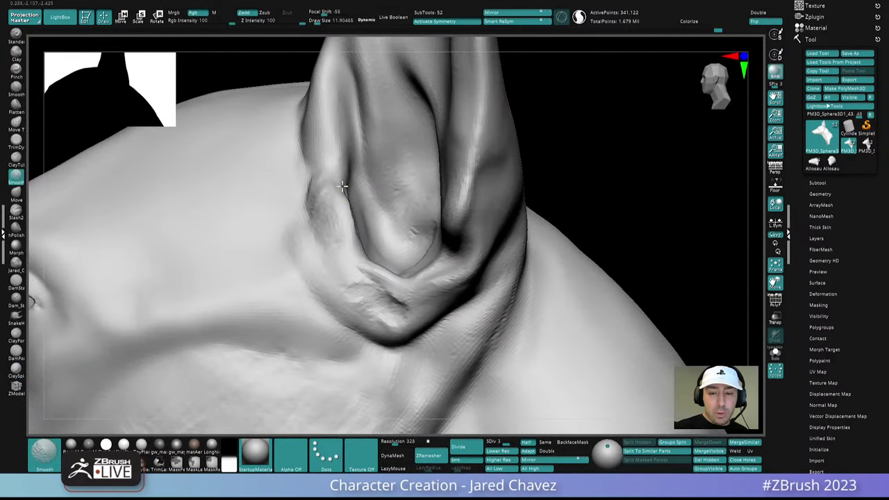
- Smooth the inner and outer sides of the ear's front rim just above the lower notch
{"action": "left_click_drag", "start_coordinate": [343, 184], "coordinate": [347, 212], "text": "shift"}
{"action": "mouse_move", "coordinate": [348, 212]}
{"action": "right_mouse_down"}
{"action": "mouse_move", "coordinate": [353, 230]}
{"action": "mouse_move", "coordinate": [344, 231]}
{"action": "right_mouse_up"}
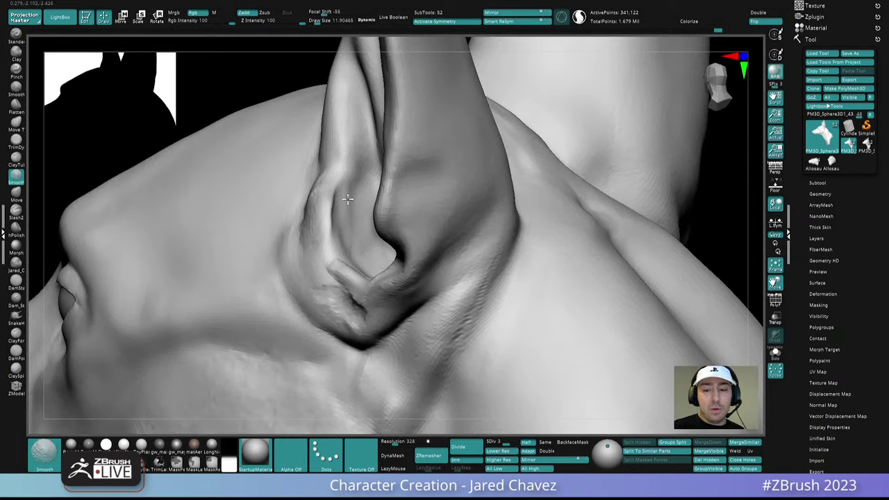
{"action": "left_click_drag", "start_coordinate": [348, 199], "coordinate": [347, 219], "text": "shift"}
{"action": "mouse_move", "coordinate": [348, 219]}
{"action": "right_mouse_down", "text": "ctrl"}
{"action": "mouse_move", "coordinate": [348, 184]}
{"action": "mouse_move", "coordinate": [378, 242]}
{"action": "right_mouse_up", "text": "ctrl"}
{"action": "mouse_move", "coordinate": [328, 230]}
{"action": "right_mouse_down", "text": "ctrl"}
{"action": "mouse_move", "coordinate": [342, 262]}
{"action": "mouse_move", "coordinate": [333, 272]}
{"action": "right_mouse_up", "text": "ctrl"}
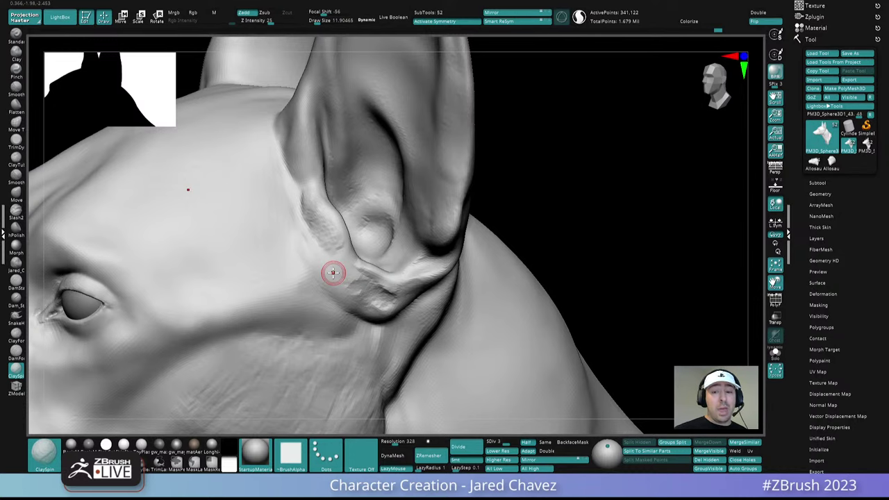
{"action": "right_click_drag", "start_coordinate": [333, 273], "coordinate": [303, 189]}
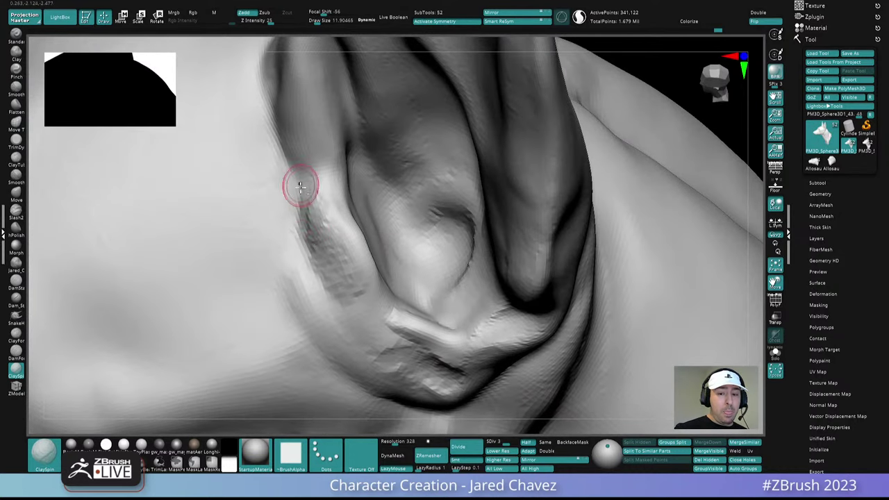
{"action": "mouse_move", "coordinate": [300, 187]}
{"action": "left_mouse_down", "text": "shift"}
{"action": "mouse_move", "coordinate": [312, 248]}
{"action": "mouse_move", "coordinate": [324, 202]}
{"action": "left_mouse_up", "text": "shift"}
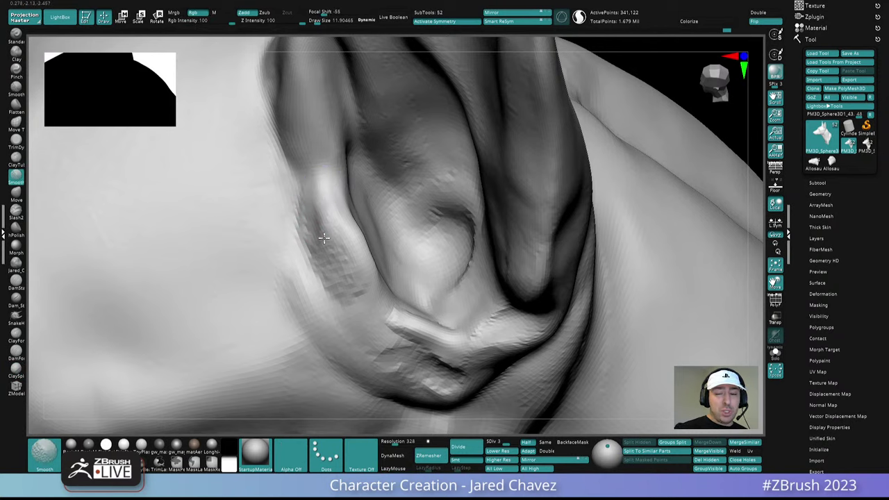
{"action": "left_click_drag", "start_coordinate": [315, 244], "coordinate": [358, 298], "text": "shift"}
- Reshape the fold at the ear's lower notch with the Move brush, reducing the draw size to about 19
{"action": "mouse_move", "coordinate": [357, 284]}
{"action": "right_mouse_down", "text": "ctrl"}
{"action": "mouse_move", "coordinate": [353, 193]}
{"action": "mouse_move", "coordinate": [391, 304]}
{"action": "mouse_move", "coordinate": [431, 348]}
{"action": "mouse_move", "coordinate": [500, 302]}
{"action": "mouse_move", "coordinate": [411, 268]}
{"action": "mouse_move", "coordinate": [408, 302]}
{"action": "mouse_move", "coordinate": [363, 222]}
{"action": "mouse_move", "coordinate": [375, 202]}
{"action": "mouse_move", "coordinate": [351, 211]}
{"action": "mouse_move", "coordinate": [352, 196]}
{"action": "right_mouse_up", "text": "ctrl"}
{"action": "key", "text": "space"}
{"action": "left_click_drag", "start_coordinate": [353, 196], "coordinate": [358, 196]}
{"action": "mouse_move", "coordinate": [358, 197]}
{"action": "right_mouse_down"}
{"action": "mouse_move", "coordinate": [366, 159]}
{"action": "mouse_move", "coordinate": [361, 201]}
{"action": "mouse_move", "coordinate": [332, 188]}
{"action": "mouse_move", "coordinate": [338, 238]}
{"action": "mouse_move", "coordinate": [317, 228]}
{"action": "right_mouse_up"}
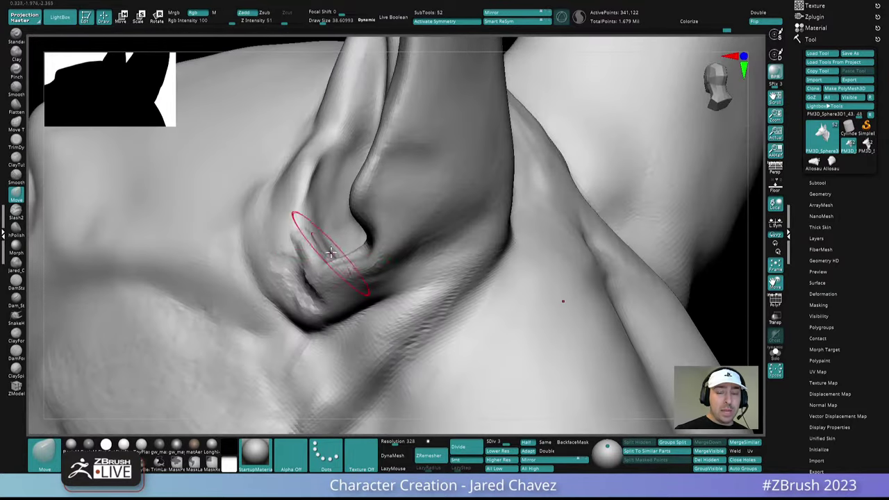
{"action": "key", "text": "space"}
{"action": "left_click_drag", "start_coordinate": [319, 264], "coordinate": [314, 263]}
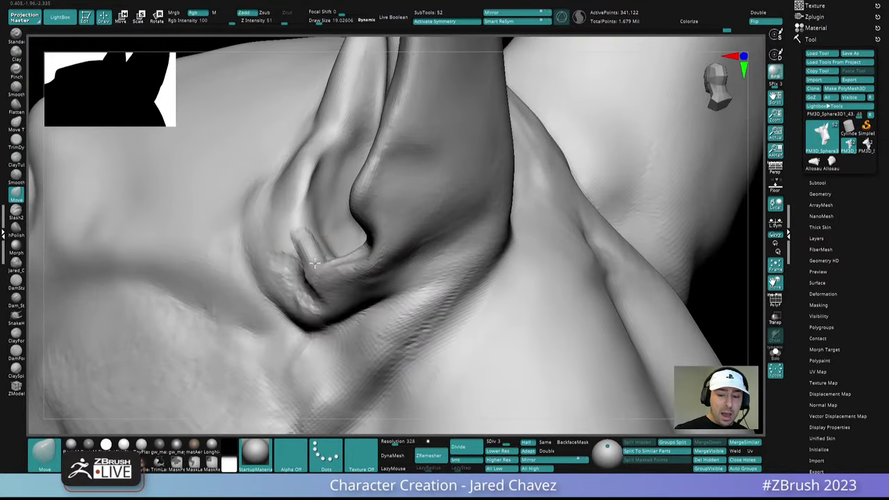
{"action": "mouse_move", "coordinate": [315, 260]}
{"action": "right_mouse_down"}
{"action": "mouse_move", "coordinate": [295, 273]}
{"action": "mouse_move", "coordinate": [333, 290]}
{"action": "mouse_move", "coordinate": [285, 252]}
{"action": "mouse_move", "coordinate": [326, 272]}
{"action": "mouse_move", "coordinate": [337, 293]}
{"action": "right_mouse_up"}
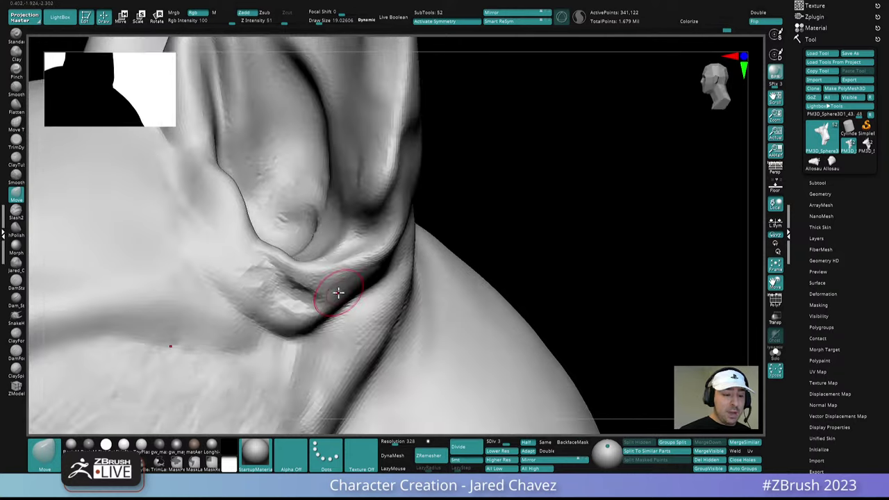
- Use the ClaySpl brush at a draw size of about 9 to build up the rear part of the notch's rim
{"action": "left_click", "coordinate": [15, 334]}
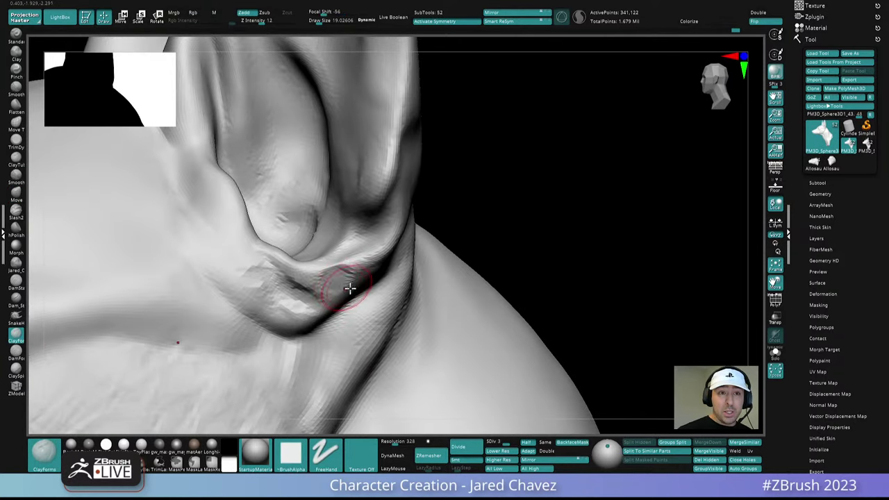
{"action": "mouse_move", "coordinate": [349, 289]}
{"action": "right_mouse_down"}
{"action": "mouse_move", "coordinate": [331, 278]}
{"action": "mouse_move", "coordinate": [346, 271]}
{"action": "mouse_move", "coordinate": [347, 300]}
{"action": "right_mouse_up"}
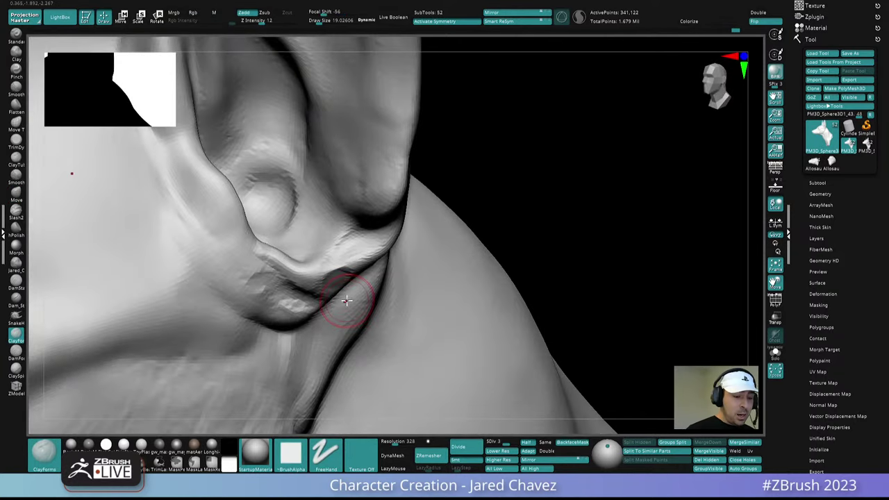
{"action": "left_click", "coordinate": [15, 370]}
{"action": "key", "text": "shift+d"}
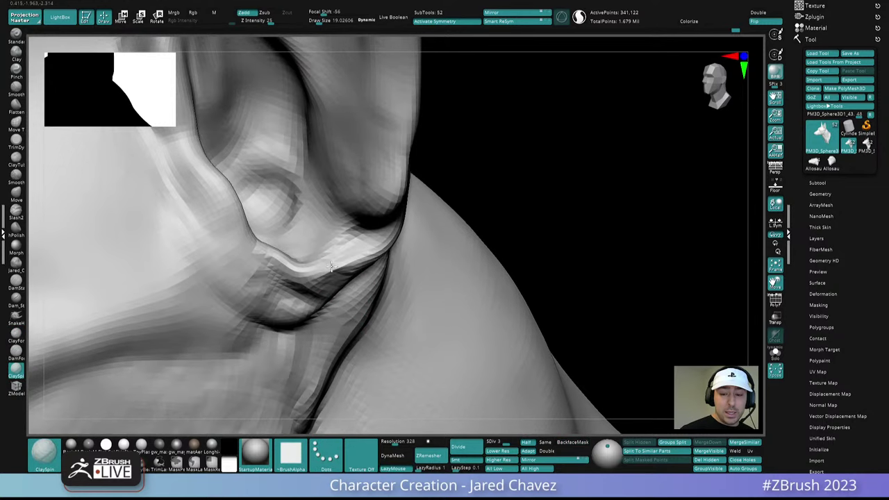
{"action": "right_click_drag", "start_coordinate": [332, 266], "coordinate": [335, 265]}
{"action": "key", "text": "space"}
{"action": "mouse_move", "coordinate": [340, 266]}
{"action": "left_mouse_down"}
{"action": "mouse_move", "coordinate": [332, 253]}
{"action": "mouse_move", "coordinate": [314, 271]}
{"action": "mouse_move", "coordinate": [337, 248]}
{"action": "mouse_move", "coordinate": [340, 273]}
{"action": "left_mouse_up"}
{"action": "mouse_move", "coordinate": [340, 273]}
{"action": "right_mouse_down", "text": "ctrl"}
{"action": "mouse_move", "coordinate": [346, 212]}
{"action": "mouse_move", "coordinate": [400, 269]}
{"action": "right_mouse_up", "text": "ctrl"}
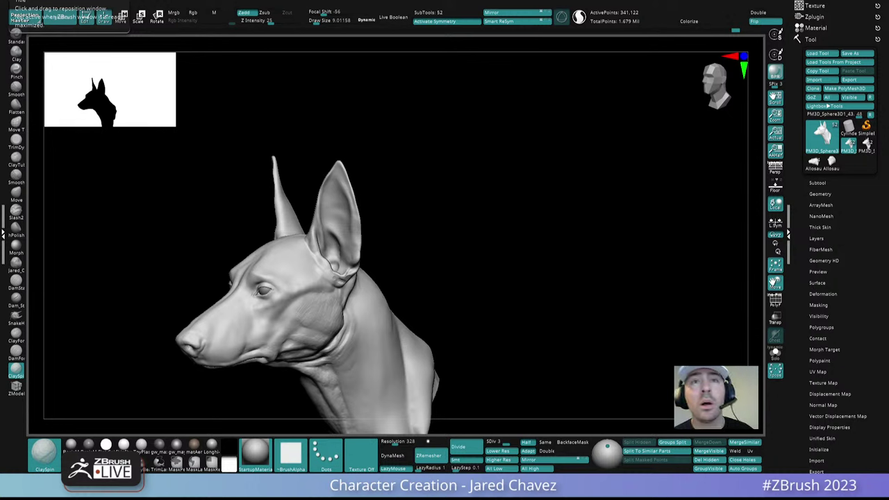
{"action": "left_click_drag", "start_coordinate": [410, 285], "coordinate": [406, 255]}
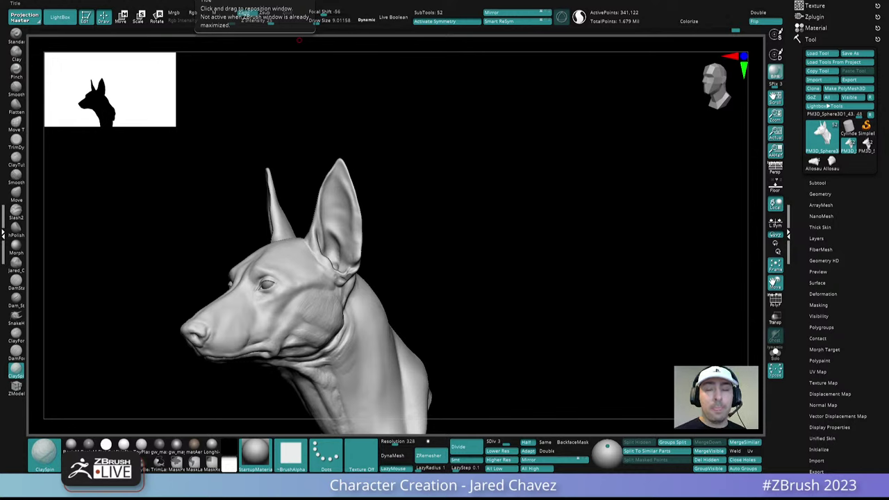
{"action": "mouse_move", "coordinate": [385, 277]}
{"action": "left_mouse_down"}
{"action": "mouse_move", "coordinate": [374, 276]}
{"action": "mouse_move", "coordinate": [396, 294]}
{"action": "mouse_move", "coordinate": [417, 292]}
{"action": "left_mouse_up"}
{"action": "left_click_drag", "start_coordinate": [389, 268], "coordinate": [371, 276]}
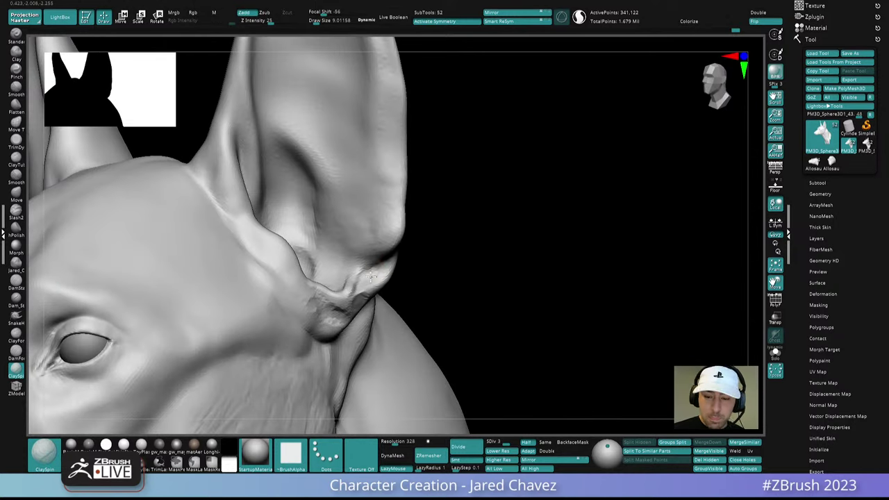
{"action": "right_click_drag", "start_coordinate": [367, 280], "coordinate": [391, 278]}
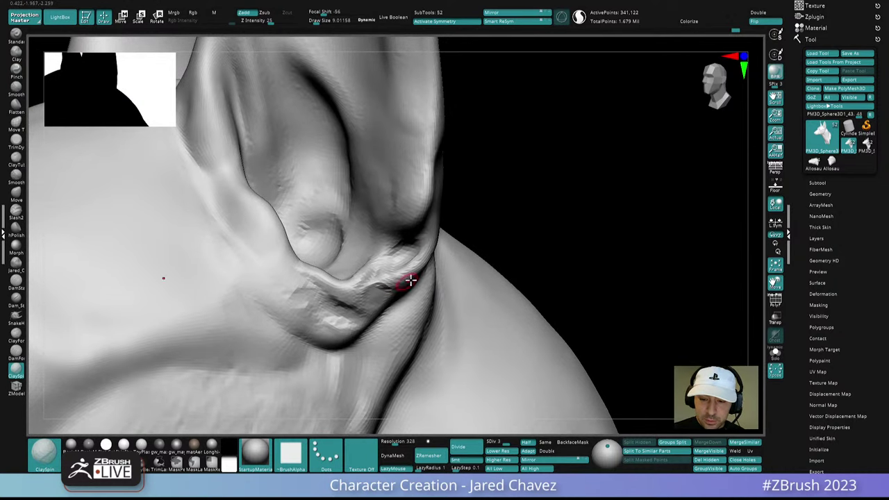
- Go up to subdivision level 4 and lay a clay ridge along the upper edge of the inner ear's deep fold
{"action": "key", "text": "shift+d"}
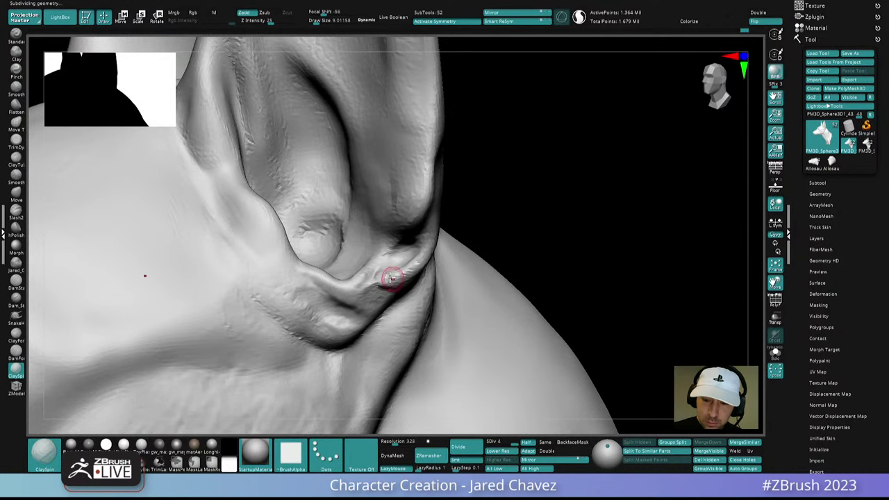
{"action": "right_click_drag", "start_coordinate": [401, 275], "coordinate": [442, 247], "text": "alt"}
{"action": "right_click_drag", "start_coordinate": [467, 275], "coordinate": [441, 275]}
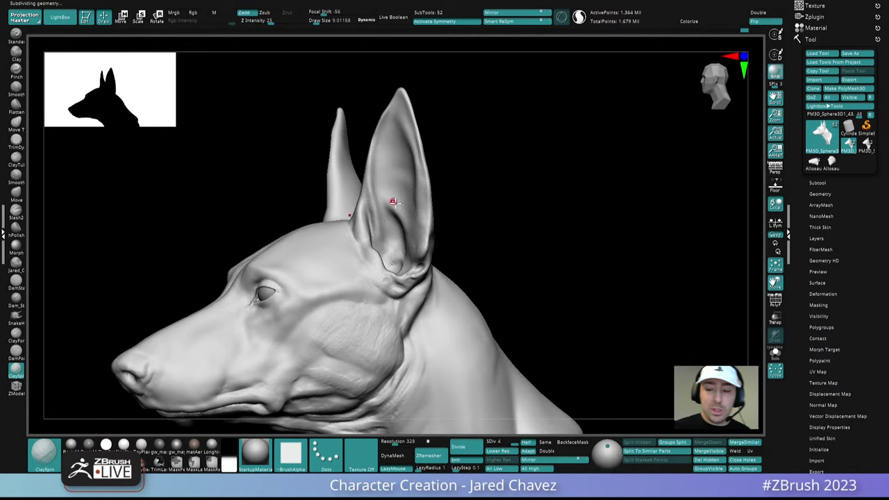
{"action": "mouse_move", "coordinate": [393, 200]}
{"action": "right_mouse_down"}
{"action": "mouse_move", "coordinate": [411, 206]}
{"action": "mouse_move", "coordinate": [380, 215]}
{"action": "right_mouse_up"}
{"action": "left_click_drag", "start_coordinate": [380, 212], "coordinate": [404, 225]}
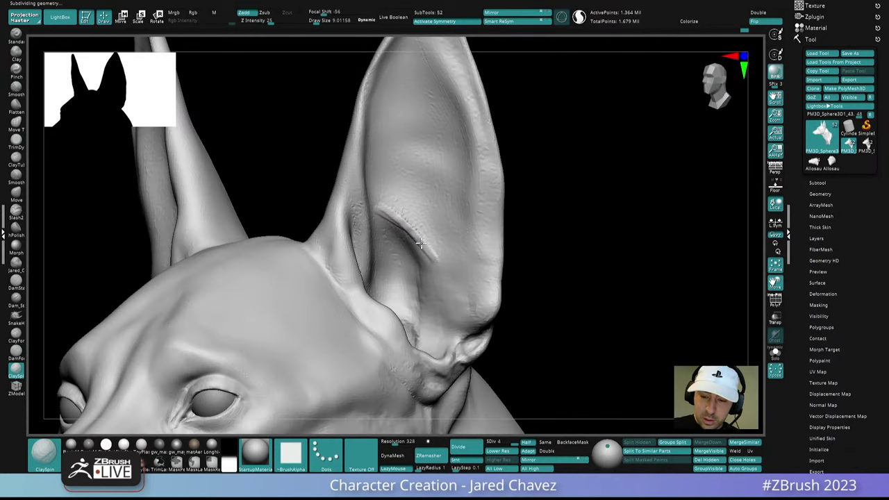
{"action": "right_click_drag", "start_coordinate": [448, 278], "coordinate": [418, 216]}
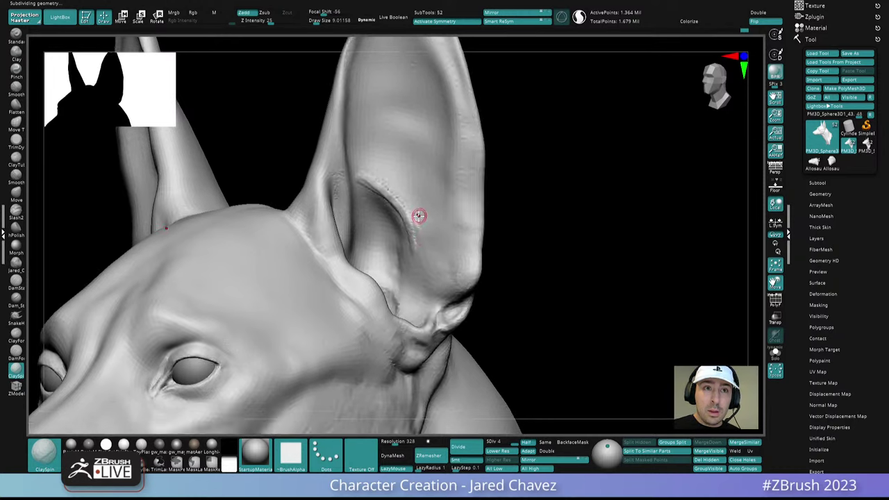
- Set the draw size to about 10 and add clay strokes up the lower part of the ear's rear rim
{"action": "key", "text": "space"}
{"action": "left_click", "coordinate": [426, 263]}
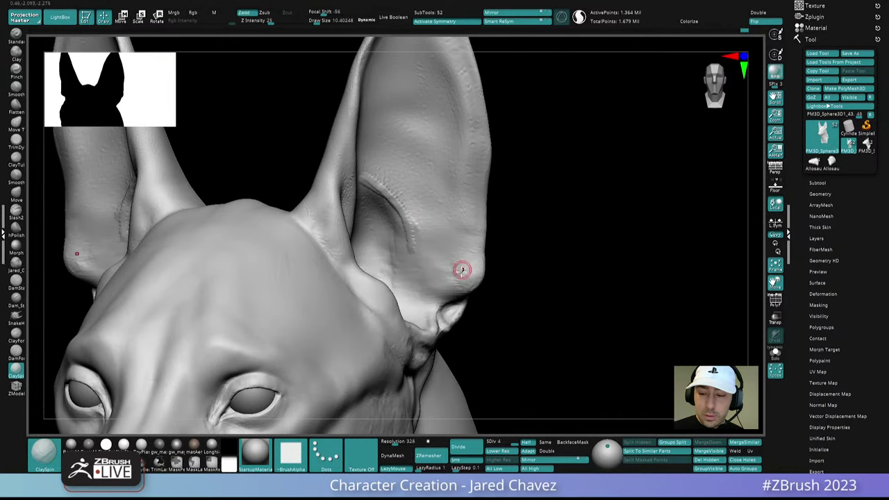
{"action": "right_click_drag", "start_coordinate": [463, 270], "coordinate": [455, 287]}
{"action": "left_click_drag", "start_coordinate": [468, 285], "coordinate": [463, 285]}
{"action": "right_click_drag", "start_coordinate": [463, 284], "coordinate": [484, 254]}
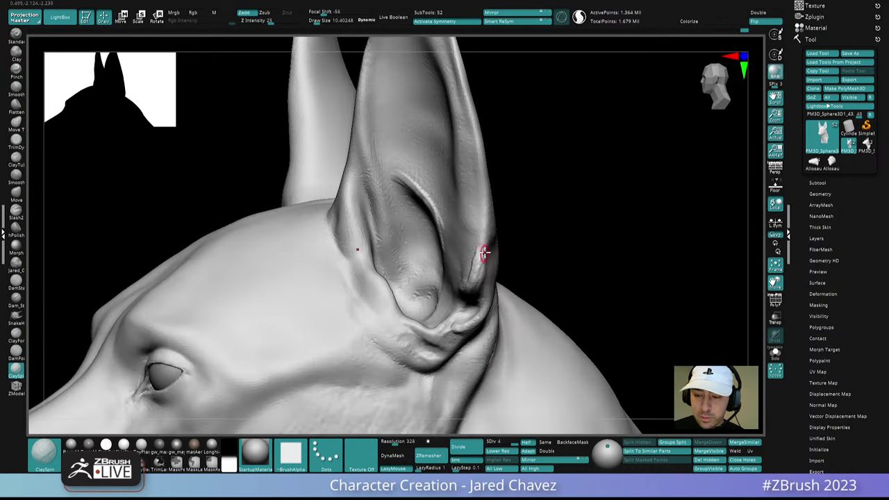
{"action": "left_click_drag", "start_coordinate": [474, 246], "coordinate": [479, 191]}
{"action": "mouse_move", "coordinate": [482, 189]}
{"action": "right_mouse_down"}
{"action": "mouse_move", "coordinate": [484, 206]}
{"action": "mouse_move", "coordinate": [463, 252]}
{"action": "mouse_move", "coordinate": [448, 257]}
{"action": "mouse_move", "coordinate": [437, 159]}
{"action": "mouse_move", "coordinate": [441, 188]}
{"action": "right_mouse_up"}
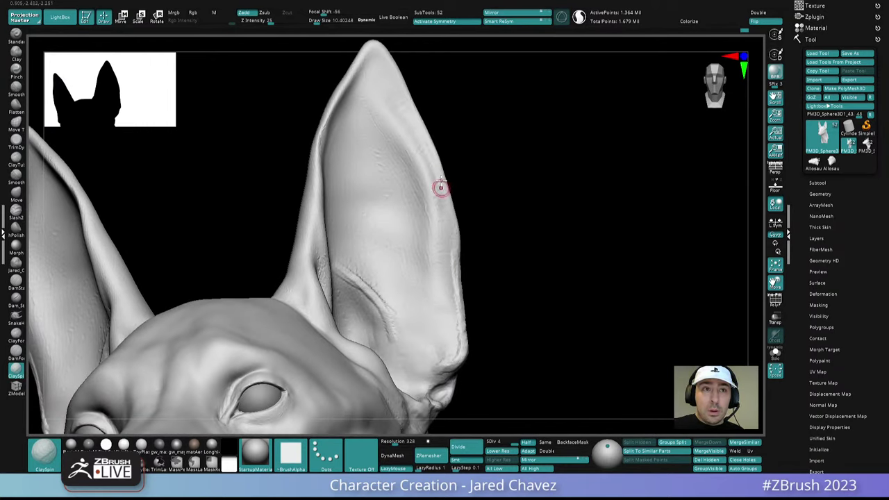
- Run long clay strokes down the inner side of the ear's rear rim, from below the tip toward the base
{"action": "left_click_drag", "start_coordinate": [418, 145], "coordinate": [437, 283]}
{"action": "left_click_drag", "start_coordinate": [414, 165], "coordinate": [436, 273]}
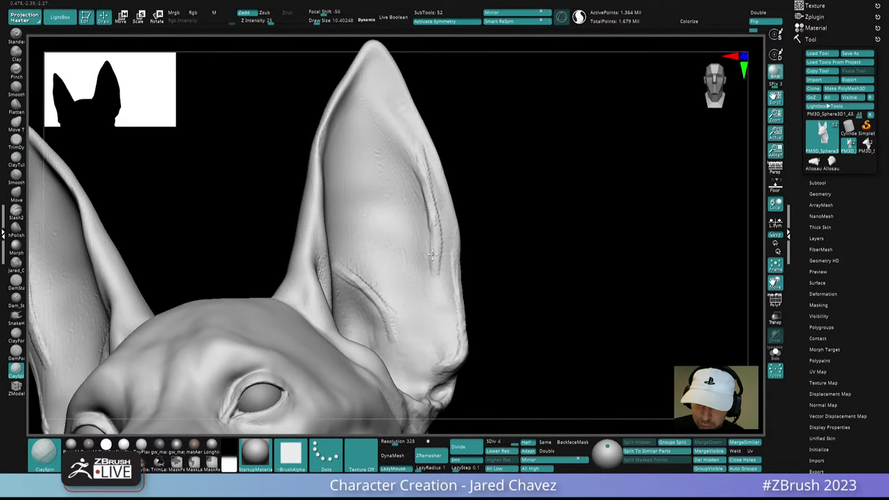
{"action": "left_click_drag", "start_coordinate": [432, 231], "coordinate": [419, 310]}
{"action": "mouse_move", "coordinate": [419, 310]}
{"action": "right_mouse_down", "text": "ctrl"}
{"action": "mouse_move", "coordinate": [450, 278]}
{"action": "mouse_move", "coordinate": [443, 273]}
{"action": "mouse_move", "coordinate": [465, 268]}
{"action": "right_mouse_up", "text": "ctrl"}
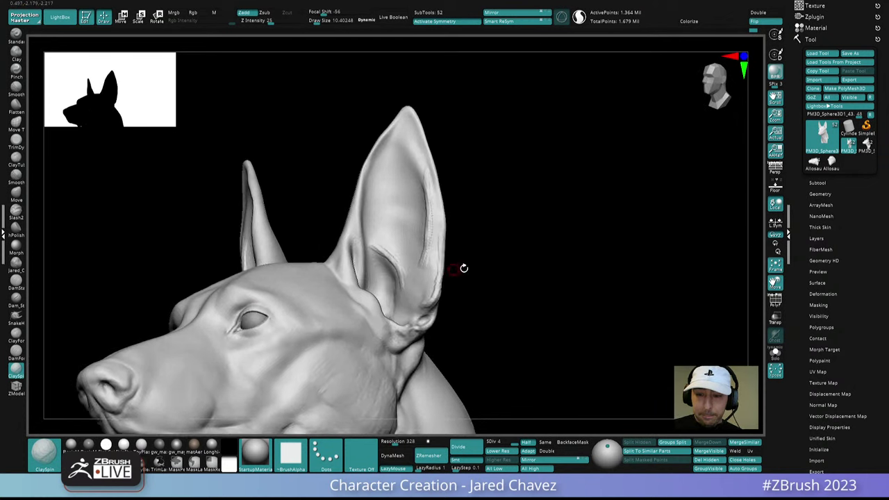
- Drop to subdivision level 2 and add clay strokes in the upper inner ear beside the rear rim
{"action": "left_click", "coordinate": [498, 443]}
{"action": "mouse_move", "coordinate": [375, 261]}
{"action": "right_mouse_down"}
{"action": "mouse_move", "coordinate": [418, 255]}
{"action": "mouse_move", "coordinate": [435, 199]}
{"action": "mouse_move", "coordinate": [419, 149]}
{"action": "mouse_move", "coordinate": [424, 168]}
{"action": "right_mouse_up"}
{"action": "mouse_move", "coordinate": [419, 212]}
{"action": "left_mouse_down"}
{"action": "mouse_move", "coordinate": [426, 278]}
{"action": "mouse_move", "coordinate": [426, 232]}
{"action": "mouse_move", "coordinate": [412, 196]}
{"action": "left_mouse_up"}
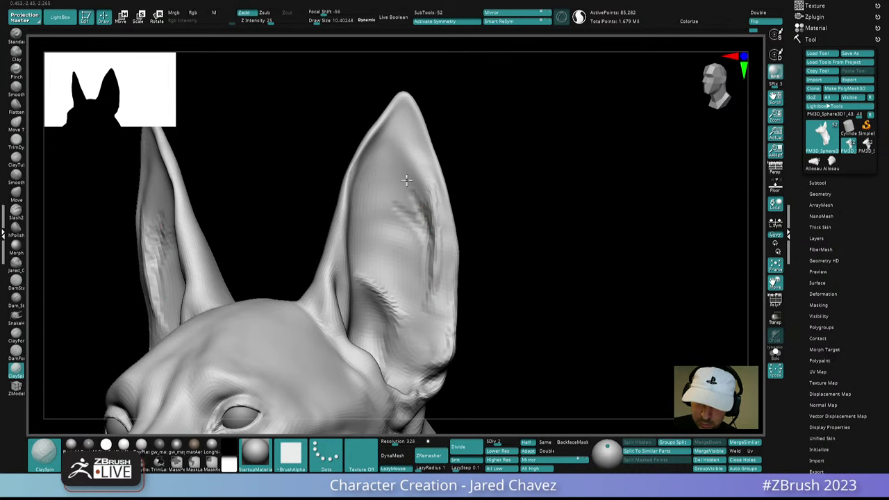
{"action": "key", "text": "f"}
{"action": "left_click_drag", "start_coordinate": [405, 139], "coordinate": [464, 186]}
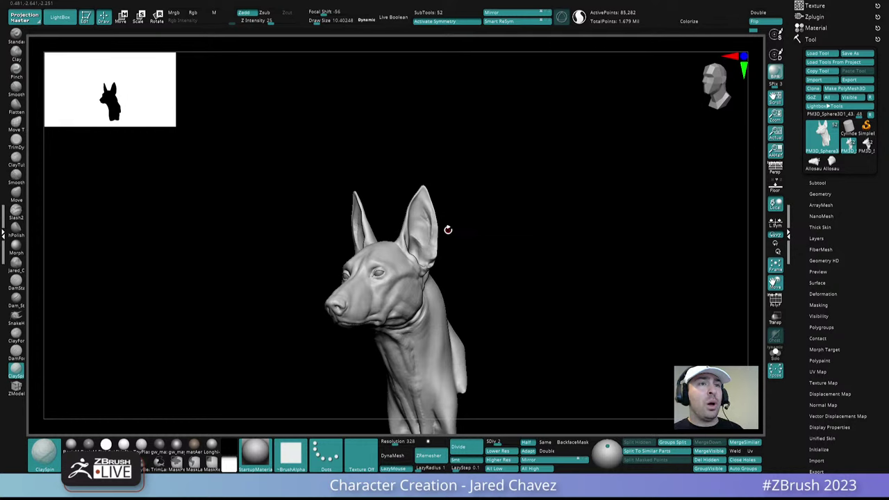
- Set the draw size to about 25 and build up broad clay strokes across the inner ear surface
{"action": "mouse_move", "coordinate": [448, 230]}
{"action": "left_mouse_down"}
{"action": "mouse_move", "coordinate": [505, 227]}
{"action": "mouse_move", "coordinate": [485, 240]}
{"action": "mouse_move", "coordinate": [490, 340]}
{"action": "mouse_move", "coordinate": [476, 220]}
{"action": "mouse_move", "coordinate": [451, 259]}
{"action": "mouse_move", "coordinate": [515, 236]}
{"action": "mouse_move", "coordinate": [507, 243]}
{"action": "left_mouse_up"}
{"action": "key", "text": "space"}
{"action": "mouse_move", "coordinate": [425, 209]}
{"action": "left_mouse_down"}
{"action": "mouse_move", "coordinate": [399, 184]}
{"action": "mouse_move", "coordinate": [420, 224]}
{"action": "left_mouse_up"}
{"action": "right_click_drag", "start_coordinate": [421, 223], "coordinate": [432, 223], "text": "ctrl"}
{"action": "mouse_move", "coordinate": [432, 223]}
{"action": "left_mouse_down"}
{"action": "mouse_move", "coordinate": [389, 233]}
{"action": "mouse_move", "coordinate": [468, 260]}
{"action": "mouse_move", "coordinate": [484, 282]}
{"action": "mouse_move", "coordinate": [513, 284]}
{"action": "left_mouse_up"}
{"action": "right_click_drag", "start_coordinate": [514, 283], "coordinate": [520, 300], "text": "ctrl"}
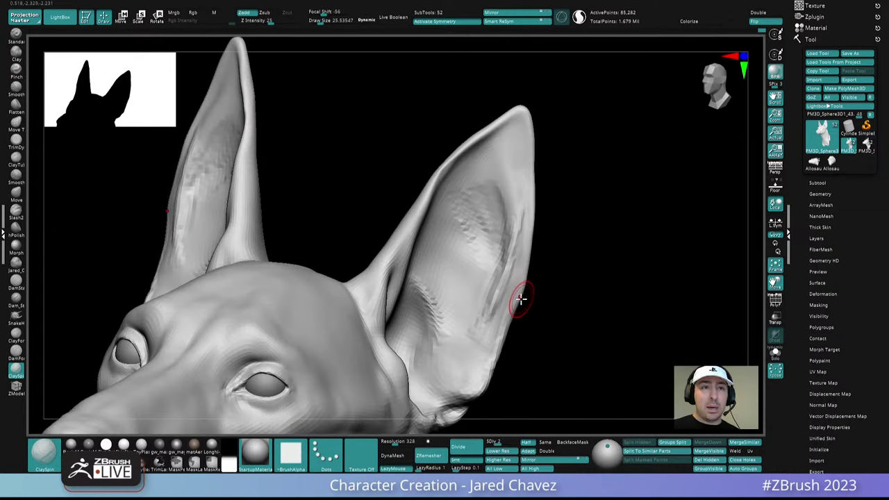
- Switch to the ClayForms brush and sculpt a soft fold across the middle of the inner ear
{"action": "left_click", "coordinate": [15, 338]}
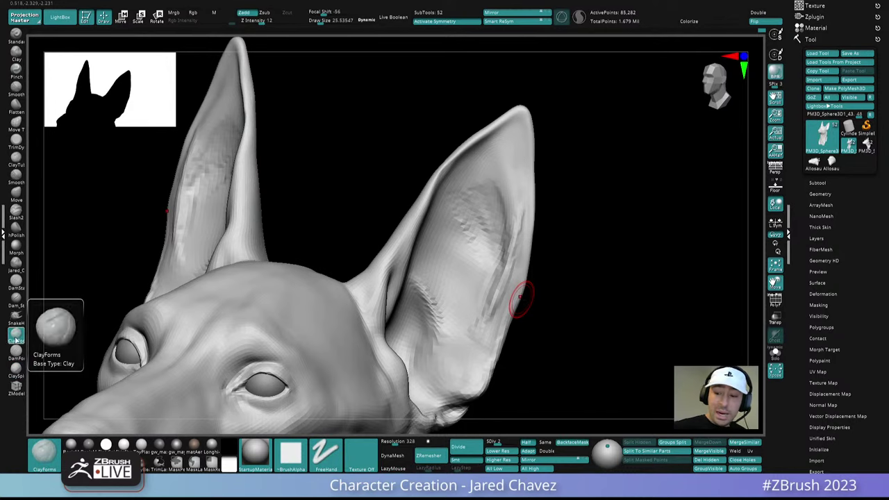
{"action": "right_click_drag", "start_coordinate": [486, 267], "coordinate": [447, 260]}
{"action": "left_click_drag", "start_coordinate": [447, 260], "coordinate": [457, 286]}
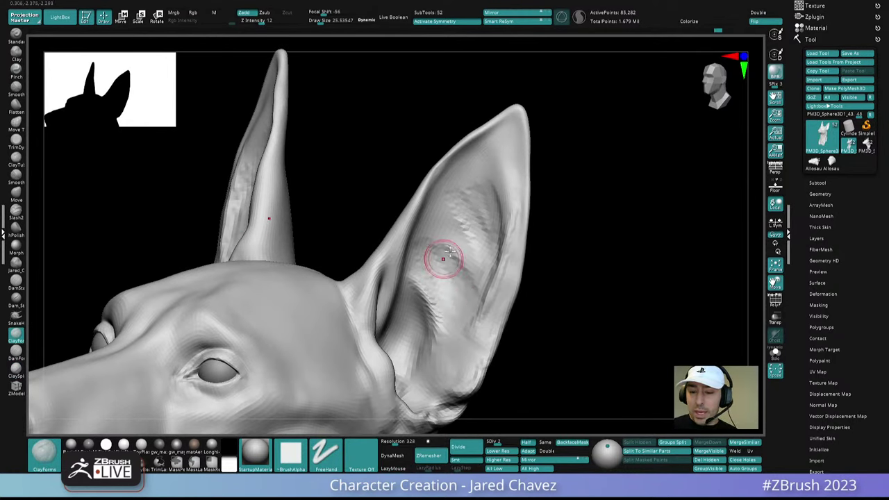
{"action": "left_click_drag", "start_coordinate": [447, 254], "coordinate": [432, 262]}
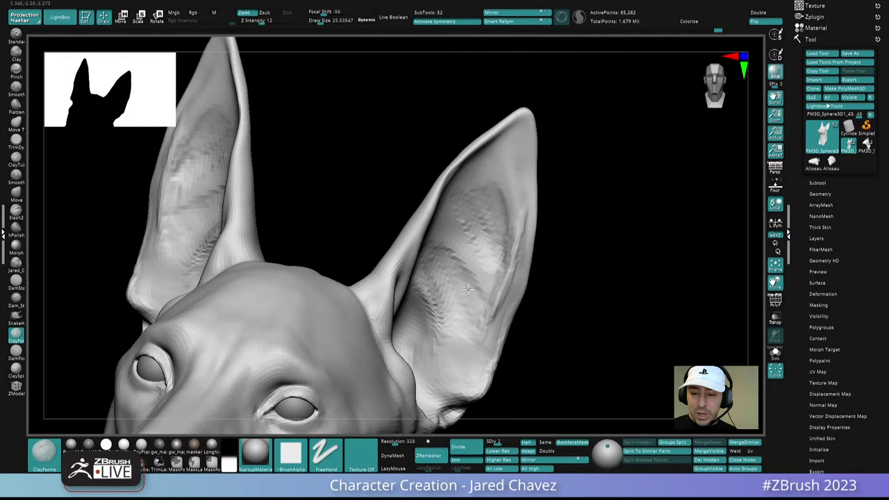
{"action": "right_click_drag", "start_coordinate": [470, 291], "coordinate": [444, 251]}
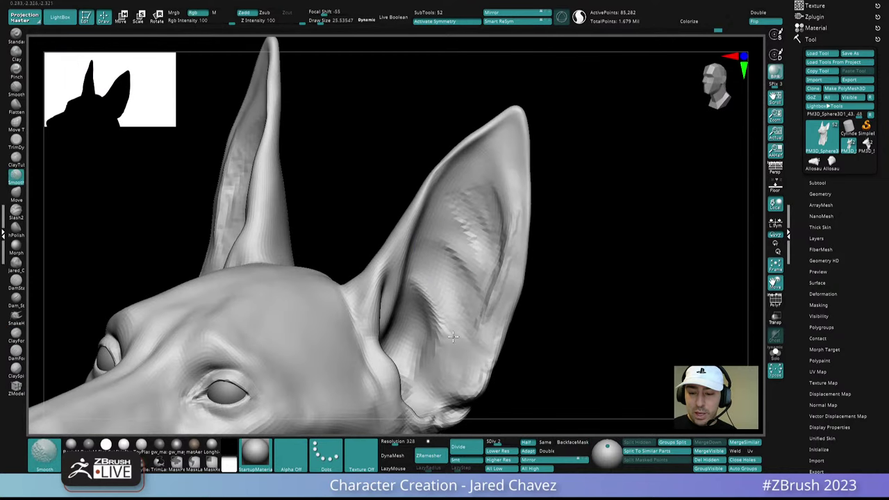
- Smooth the clay strokes across the middle and upper part of the inner ear
{"action": "left_click_drag", "start_coordinate": [458, 258], "coordinate": [466, 286], "text": "shift"}
{"action": "left_click_drag", "start_coordinate": [441, 218], "coordinate": [478, 218], "text": "shift"}
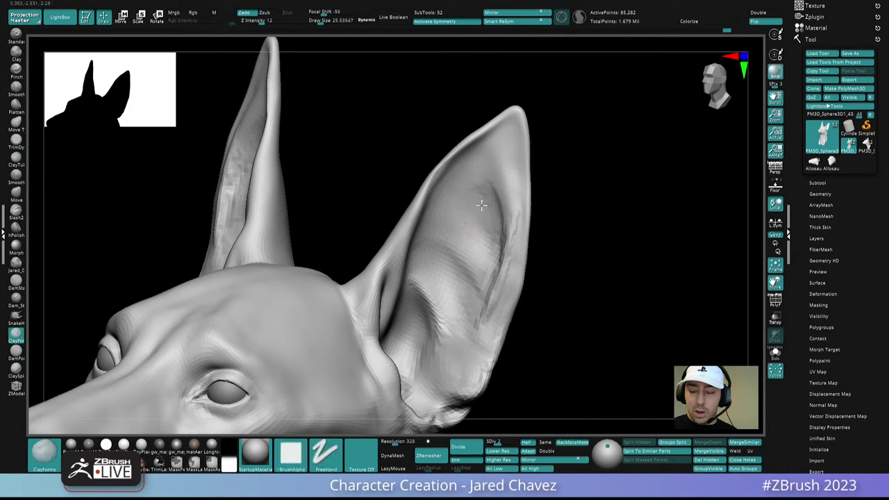
{"action": "right_click_drag", "start_coordinate": [481, 205], "coordinate": [505, 208]}
{"action": "left_click_drag", "start_coordinate": [492, 208], "coordinate": [496, 228], "text": "shift"}
- Stroke ClayForms down the lower part of the ear's rear rim and set the draw size to about 21
{"action": "mouse_move", "coordinate": [496, 229]}
{"action": "right_mouse_down"}
{"action": "mouse_move", "coordinate": [459, 258]}
{"action": "mouse_move", "coordinate": [447, 160]}
{"action": "mouse_move", "coordinate": [520, 240]}
{"action": "mouse_move", "coordinate": [531, 301]}
{"action": "mouse_move", "coordinate": [501, 271]}
{"action": "right_mouse_up"}
{"action": "left_click_drag", "start_coordinate": [500, 273], "coordinate": [500, 369]}
{"action": "right_click_drag", "start_coordinate": [500, 369], "coordinate": [496, 359]}
{"action": "key", "text": "space"}
{"action": "left_click_drag", "start_coordinate": [498, 342], "coordinate": [493, 340]}
{"action": "right_click_drag", "start_coordinate": [493, 340], "coordinate": [488, 347]}
- Set the draw size to about 15 and layer ClayForms strokes along the ear's rear rim up toward the tip
{"action": "key", "text": "space"}
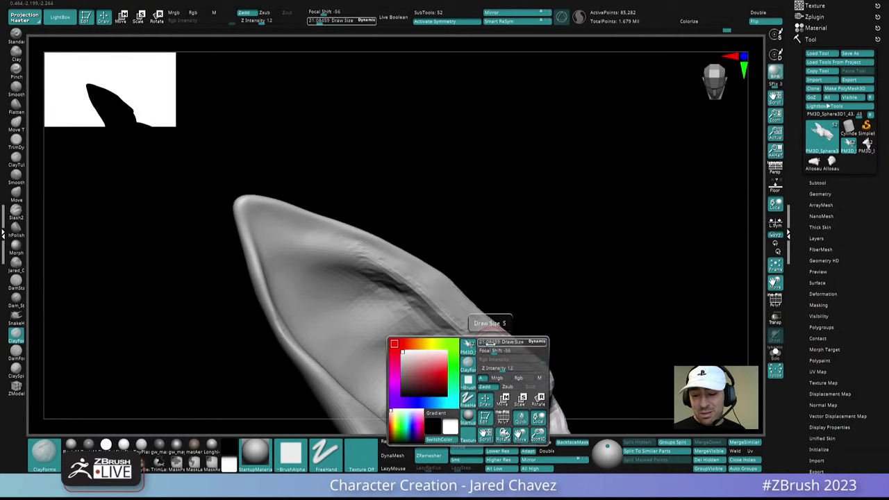
{"action": "left_click_drag", "start_coordinate": [491, 342], "coordinate": [484, 338]}
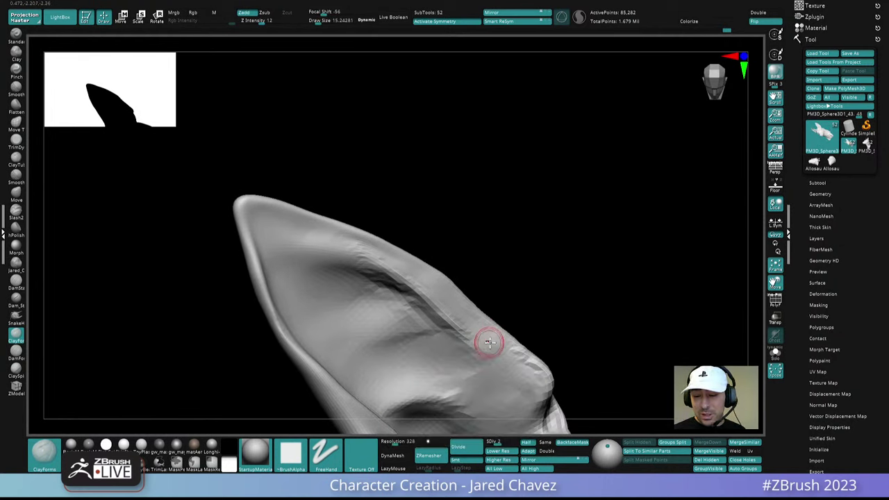
{"action": "mouse_move", "coordinate": [454, 321]}
{"action": "right_mouse_down"}
{"action": "mouse_move", "coordinate": [480, 290]}
{"action": "mouse_move", "coordinate": [463, 311]}
{"action": "right_mouse_up"}
{"action": "left_click_drag", "start_coordinate": [463, 315], "coordinate": [444, 299]}
{"action": "right_click_drag", "start_coordinate": [458, 284], "coordinate": [433, 257]}
{"action": "left_click_drag", "start_coordinate": [433, 257], "coordinate": [410, 224]}
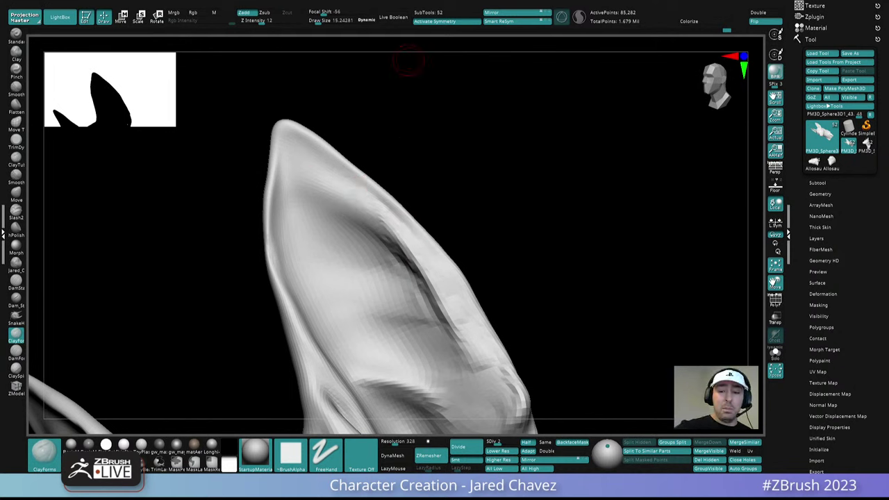
{"action": "left_click_drag", "start_coordinate": [409, 61], "coordinate": [400, 210]}
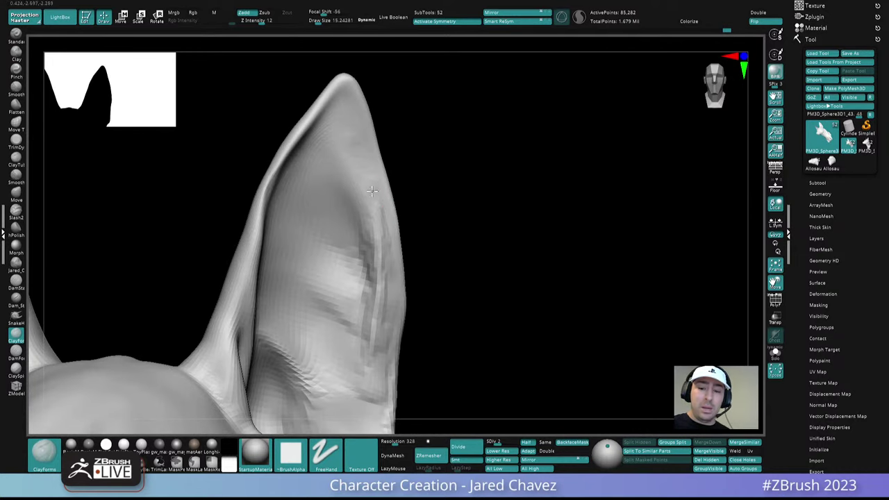
- Build up the outer rim inside the dog's ear with the ClaySpin brush and smooth the stroked area
{"action": "left_click", "coordinate": [16, 370]}
{"action": "left_click_drag", "start_coordinate": [444, 173], "coordinate": [391, 168]}
{"action": "mouse_move", "coordinate": [341, 132]}
{"action": "left_mouse_down"}
{"action": "mouse_move", "coordinate": [366, 182]}
{"action": "mouse_move", "coordinate": [354, 194]}
{"action": "mouse_move", "coordinate": [337, 189]}
{"action": "mouse_move", "coordinate": [332, 168]}
{"action": "mouse_move", "coordinate": [368, 237]}
{"action": "left_mouse_up"}
{"action": "mouse_move", "coordinate": [346, 182]}
{"action": "left_mouse_down", "text": "shift"}
{"action": "mouse_move", "coordinate": [347, 208]}
{"action": "mouse_move", "coordinate": [329, 127]}
{"action": "mouse_move", "coordinate": [375, 243]}
{"action": "mouse_move", "coordinate": [374, 319]}
{"action": "left_mouse_up", "text": "shift"}
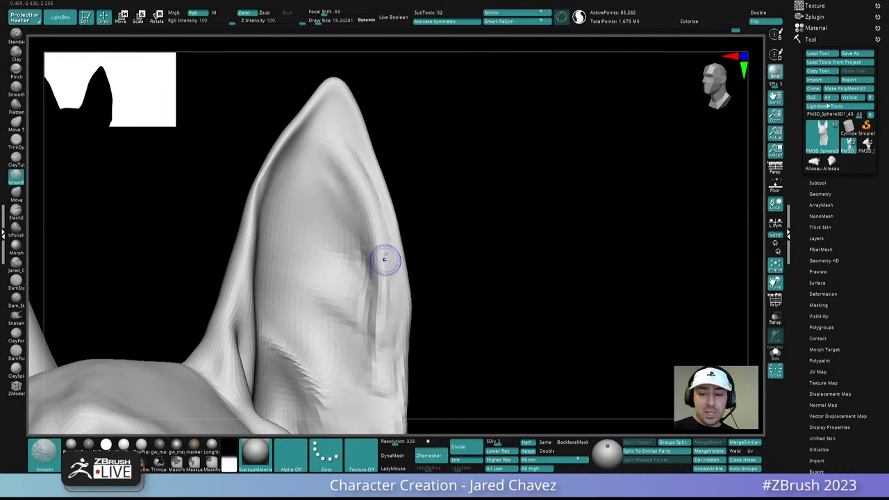
{"action": "left_click_drag", "start_coordinate": [385, 258], "coordinate": [380, 302], "text": "shift"}
{"action": "right_click_drag", "start_coordinate": [396, 315], "coordinate": [375, 229], "text": "ctrl"}
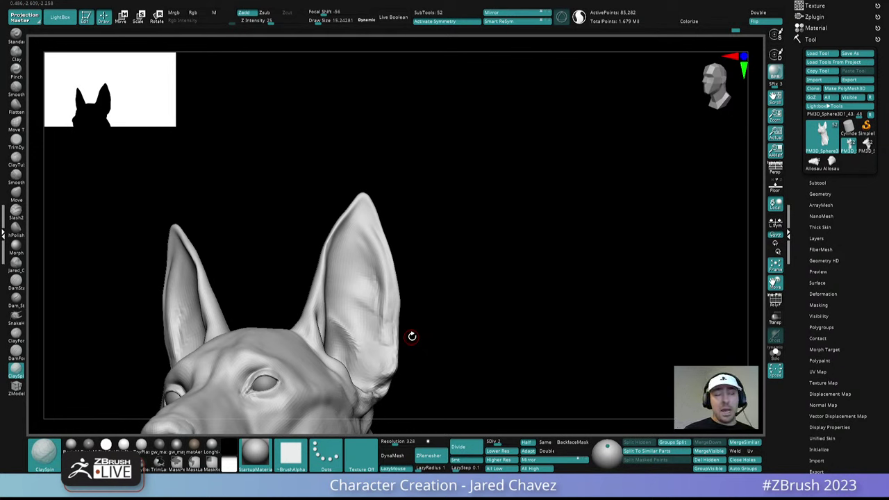
{"action": "mouse_move", "coordinate": [412, 337]}
{"action": "left_mouse_down"}
{"action": "mouse_move", "coordinate": [395, 267]}
{"action": "mouse_move", "coordinate": [366, 308]}
{"action": "mouse_move", "coordinate": [360, 248]}
{"action": "mouse_move", "coordinate": [348, 239]}
{"action": "mouse_move", "coordinate": [331, 277]}
{"action": "left_mouse_up"}
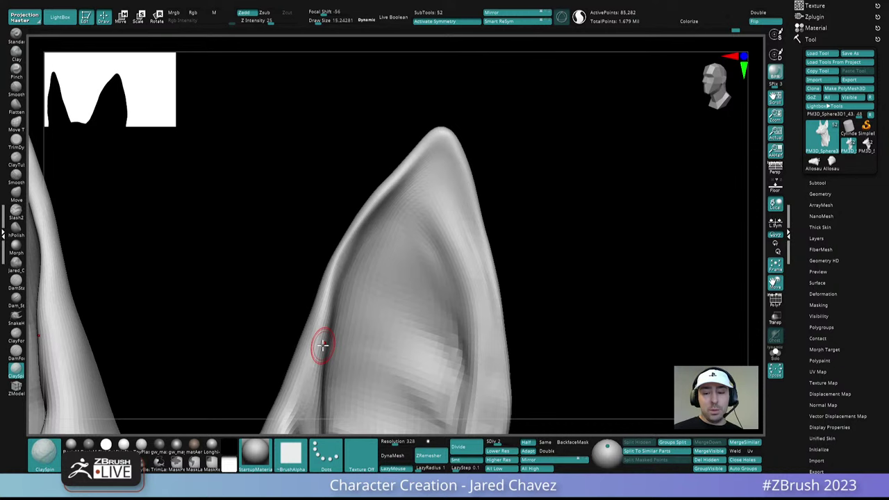
- Sculpt the crease along the upper inside of the ear's outer rim near the tip and smooth it
{"action": "right_click_drag", "start_coordinate": [323, 345], "coordinate": [393, 231]}
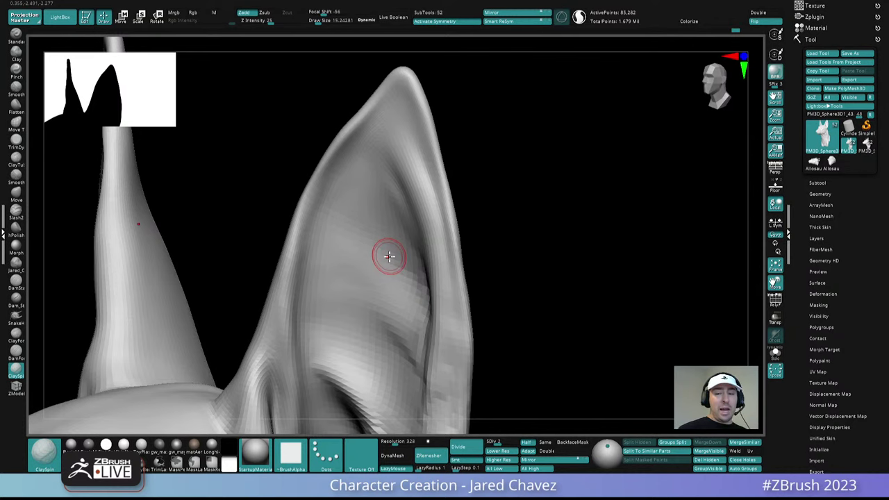
{"action": "right_click_drag", "start_coordinate": [417, 191], "coordinate": [426, 179]}
{"action": "mouse_move", "coordinate": [403, 150]}
{"action": "left_mouse_down"}
{"action": "mouse_move", "coordinate": [394, 139]}
{"action": "mouse_move", "coordinate": [423, 203]}
{"action": "left_mouse_up"}
{"action": "right_click_drag", "start_coordinate": [408, 161], "coordinate": [419, 135]}
{"action": "left_click_drag", "start_coordinate": [379, 145], "coordinate": [401, 215]}
{"action": "right_click_drag", "start_coordinate": [411, 217], "coordinate": [384, 203]}
{"action": "left_click_drag", "start_coordinate": [384, 202], "coordinate": [392, 209], "text": "shift"}
{"action": "left_click_drag", "start_coordinate": [382, 152], "coordinate": [422, 197], "text": "shift"}
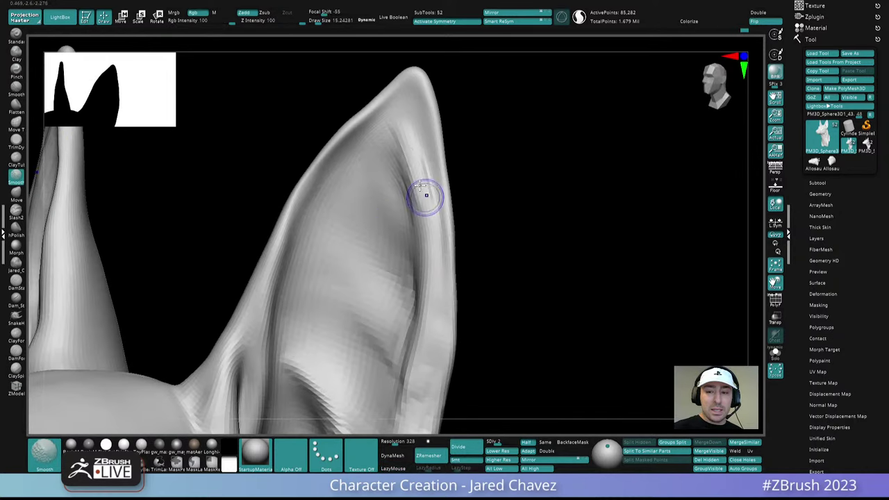
- Shape the fold and deepen the hollow at the lower inside of the ear with ClaySpin strokes
{"action": "mouse_move", "coordinate": [436, 279]}
{"action": "right_mouse_down", "text": "ctrl"}
{"action": "mouse_move", "coordinate": [421, 202]}
{"action": "mouse_move", "coordinate": [455, 255]}
{"action": "mouse_move", "coordinate": [442, 200]}
{"action": "right_mouse_up", "text": "ctrl"}
{"action": "mouse_move", "coordinate": [416, 231]}
{"action": "right_mouse_down"}
{"action": "mouse_move", "coordinate": [418, 277]}
{"action": "mouse_move", "coordinate": [411, 254]}
{"action": "mouse_move", "coordinate": [370, 277]}
{"action": "right_mouse_up"}
{"action": "left_click_drag", "start_coordinate": [309, 240], "coordinate": [357, 311]}
{"action": "left_click_drag", "start_coordinate": [334, 280], "coordinate": [346, 311]}
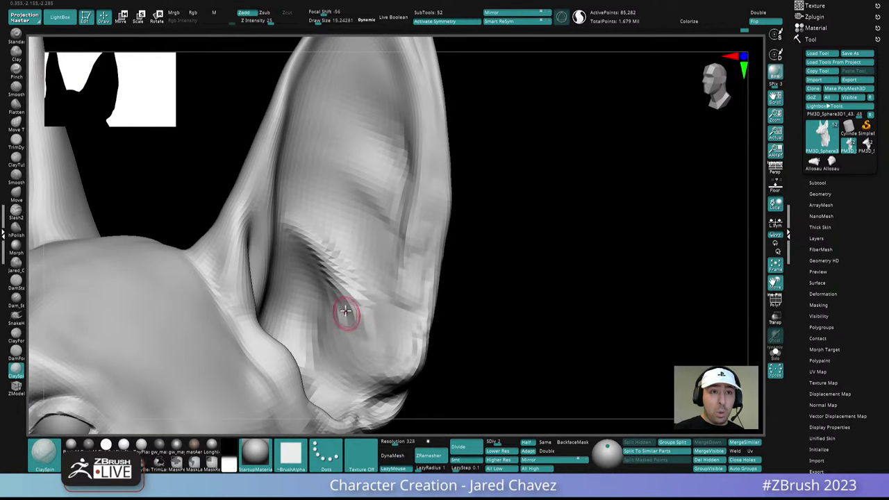
{"action": "mouse_move", "coordinate": [364, 322]}
{"action": "right_mouse_down"}
{"action": "mouse_move", "coordinate": [382, 268]}
{"action": "mouse_move", "coordinate": [405, 266]}
{"action": "right_mouse_up"}
{"action": "left_click_drag", "start_coordinate": [339, 232], "coordinate": [344, 222]}
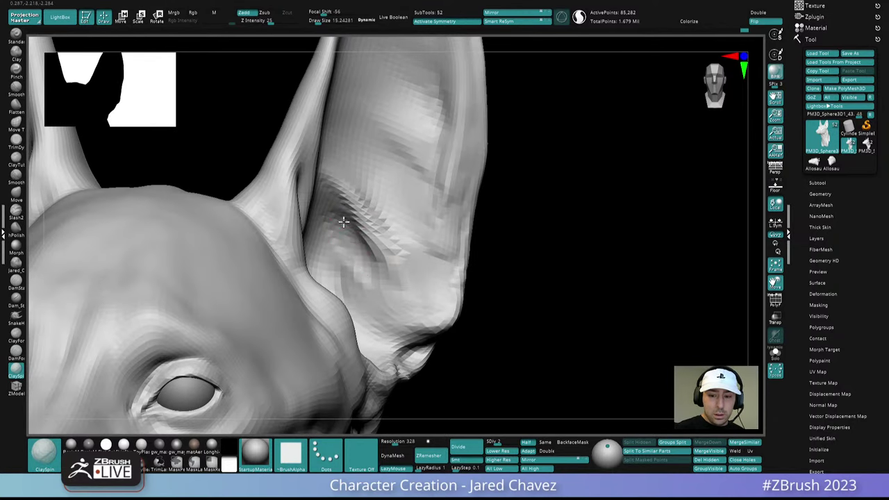
{"action": "right_click_drag", "start_coordinate": [357, 288], "coordinate": [358, 251]}
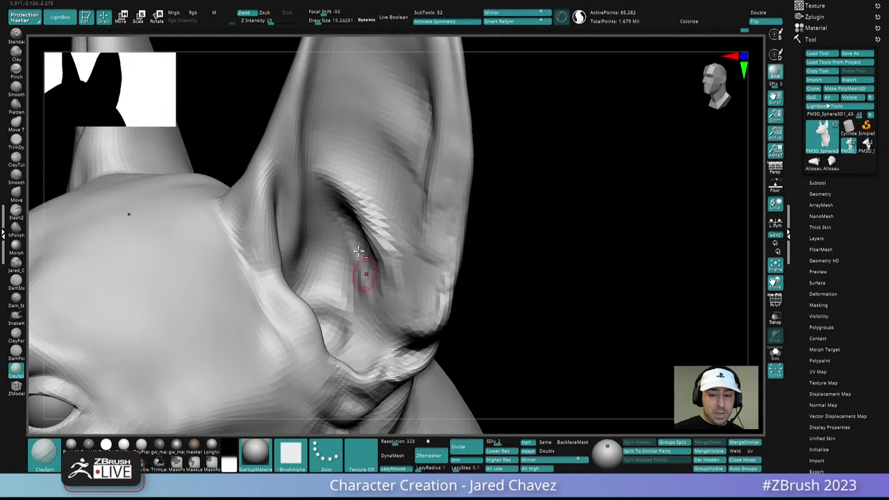
{"action": "mouse_move", "coordinate": [388, 291]}
{"action": "right_mouse_down"}
{"action": "mouse_move", "coordinate": [418, 243]}
{"action": "mouse_move", "coordinate": [394, 273]}
{"action": "right_mouse_up"}
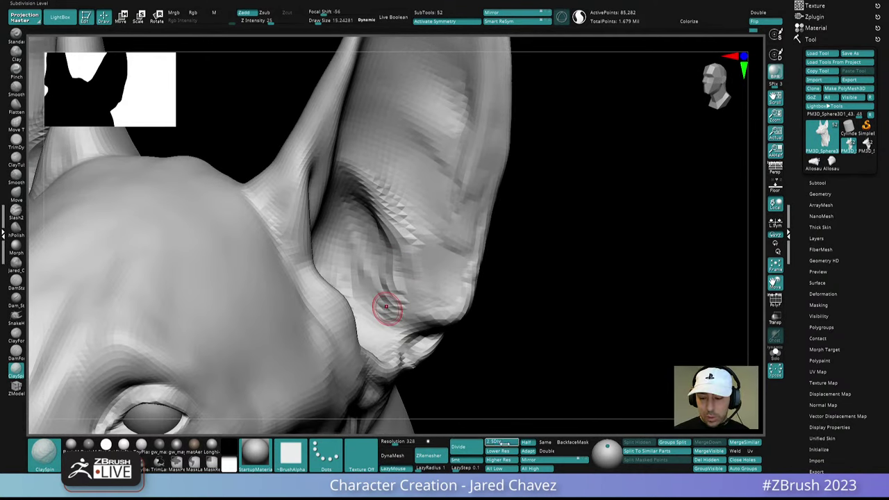
- Raise the mesh to subdivision level 3, then refine and smooth the small forms at the base of the ear opening
{"action": "key", "text": "d"}
{"action": "right_click_drag", "start_coordinate": [387, 309], "coordinate": [393, 251]}
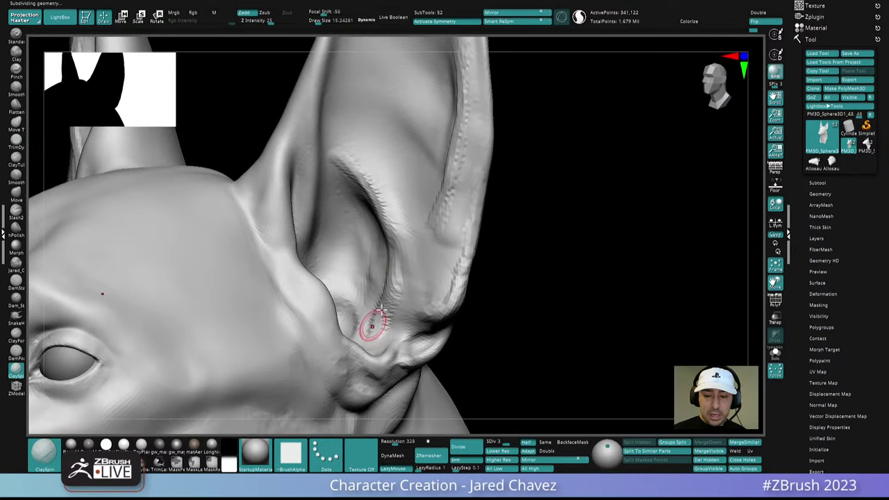
{"action": "mouse_move", "coordinate": [381, 309]}
{"action": "right_mouse_down"}
{"action": "mouse_move", "coordinate": [381, 341]}
{"action": "mouse_move", "coordinate": [377, 298]}
{"action": "mouse_move", "coordinate": [348, 275]}
{"action": "right_mouse_up"}
{"action": "mouse_move", "coordinate": [342, 312]}
{"action": "right_mouse_down"}
{"action": "mouse_move", "coordinate": [341, 279]}
{"action": "mouse_move", "coordinate": [369, 284]}
{"action": "mouse_move", "coordinate": [366, 273]}
{"action": "right_mouse_up"}
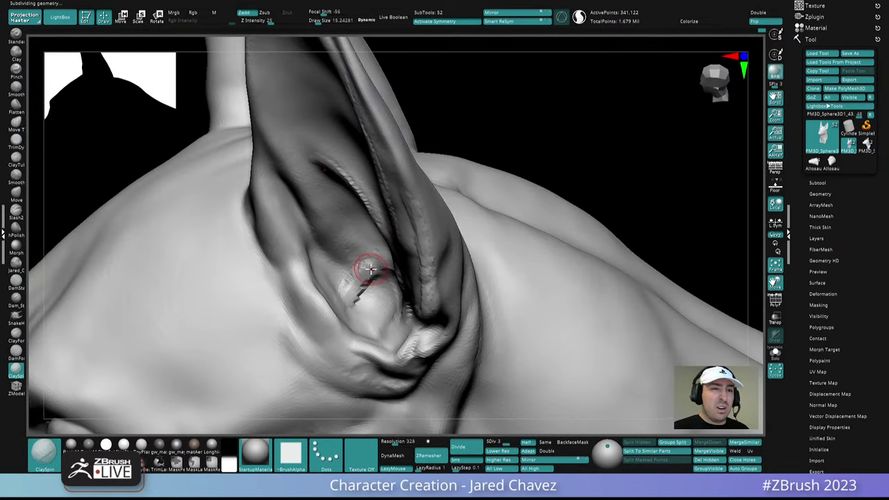
{"action": "mouse_move", "coordinate": [370, 269]}
{"action": "right_mouse_down"}
{"action": "mouse_move", "coordinate": [381, 270]}
{"action": "mouse_move", "coordinate": [371, 281]}
{"action": "right_mouse_up"}
{"action": "left_click_drag", "start_coordinate": [368, 278], "coordinate": [348, 254], "text": "shift"}
{"action": "mouse_move", "coordinate": [348, 254]}
{"action": "right_mouse_down", "text": "ctrl"}
{"action": "mouse_move", "coordinate": [362, 273]}
{"action": "mouse_move", "coordinate": [391, 261]}
{"action": "mouse_move", "coordinate": [457, 262]}
{"action": "mouse_move", "coordinate": [477, 234]}
{"action": "mouse_move", "coordinate": [456, 294]}
{"action": "mouse_move", "coordinate": [474, 260]}
{"action": "mouse_move", "coordinate": [462, 289]}
{"action": "mouse_move", "coordinate": [413, 298]}
{"action": "mouse_move", "coordinate": [424, 255]}
{"action": "right_mouse_up", "text": "ctrl"}
{"action": "left_click_drag", "start_coordinate": [424, 255], "coordinate": [415, 208]}
{"action": "mouse_move", "coordinate": [413, 188]}
{"action": "right_mouse_down", "text": "ctrl"}
{"action": "mouse_move", "coordinate": [438, 198]}
{"action": "mouse_move", "coordinate": [440, 262]}
{"action": "mouse_move", "coordinate": [493, 241]}
{"action": "mouse_move", "coordinate": [442, 275]}
{"action": "right_mouse_up", "text": "ctrl"}
{"action": "right_click_drag", "start_coordinate": [441, 275], "coordinate": [478, 155], "text": "ctrl"}
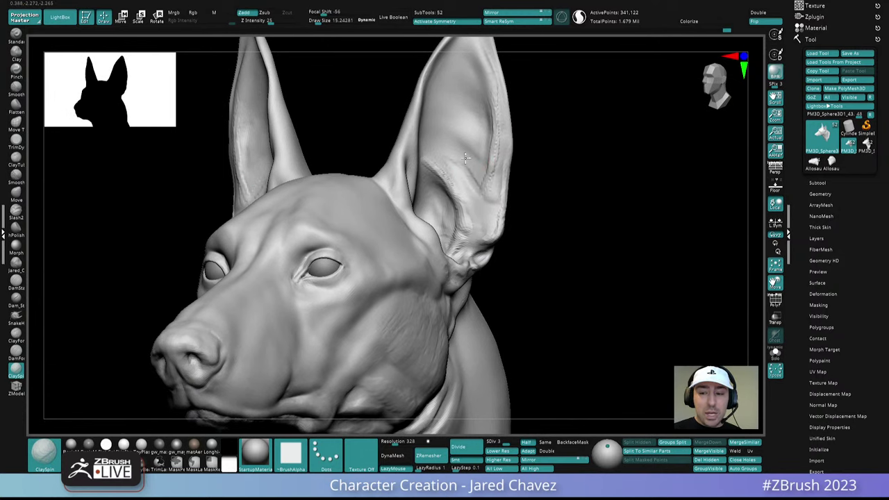
- Build up the ridge above the ear opening with ClaySpin strokes across the lower inner ear
{"action": "right_click_drag", "start_coordinate": [430, 139], "coordinate": [537, 280], "text": "alt"}
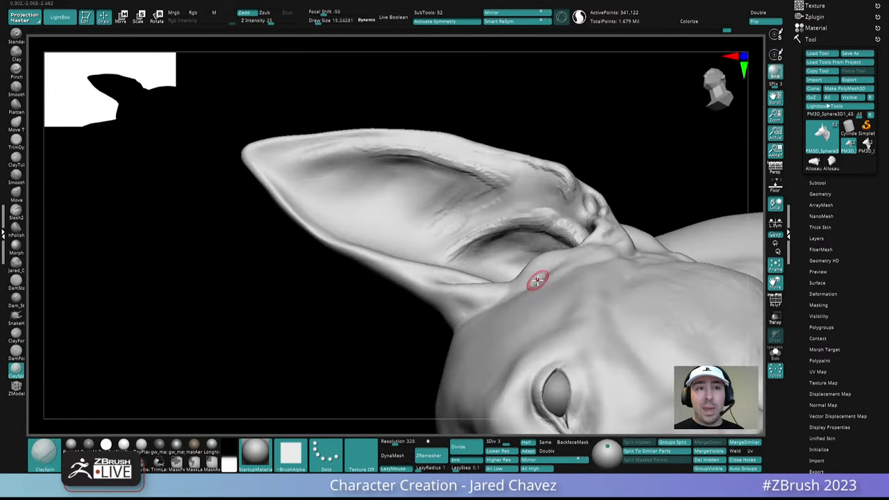
{"action": "mouse_move", "coordinate": [492, 200]}
{"action": "right_mouse_down"}
{"action": "mouse_move", "coordinate": [508, 201]}
{"action": "mouse_move", "coordinate": [500, 209]}
{"action": "right_mouse_up"}
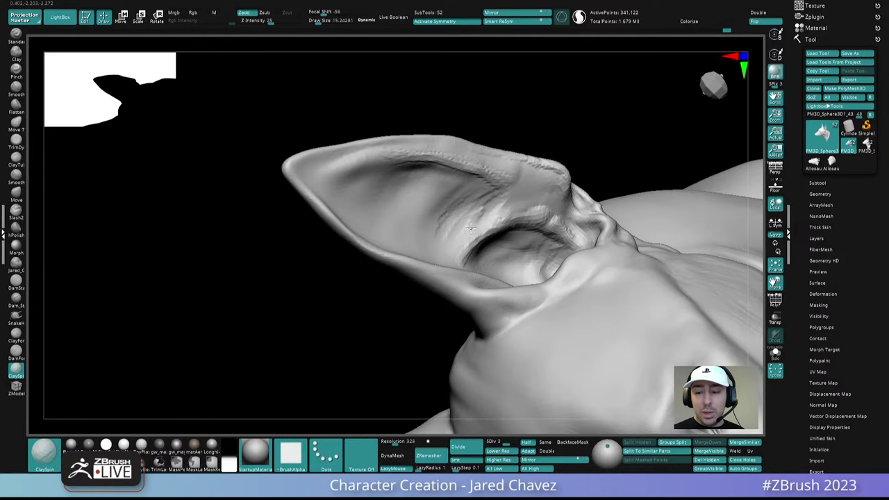
{"action": "mouse_move", "coordinate": [471, 228]}
{"action": "left_mouse_down"}
{"action": "mouse_move", "coordinate": [476, 202]}
{"action": "mouse_move", "coordinate": [467, 209]}
{"action": "mouse_move", "coordinate": [463, 198]}
{"action": "mouse_move", "coordinate": [457, 216]}
{"action": "left_mouse_up"}
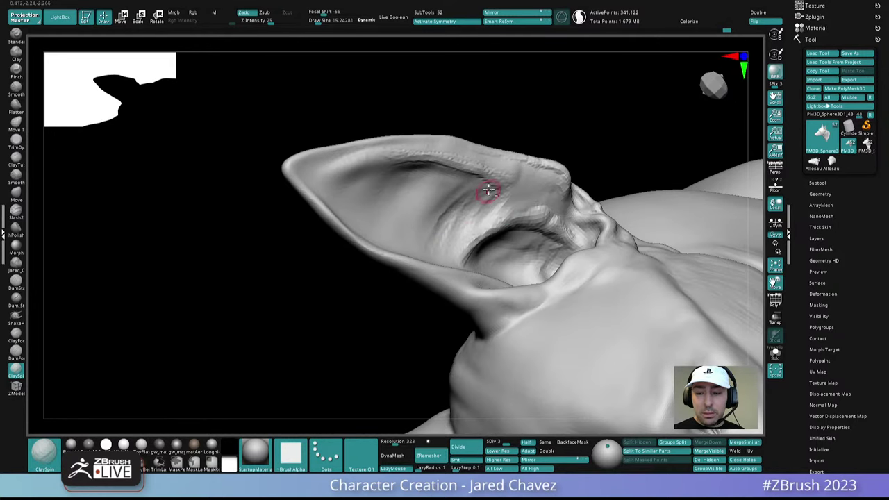
{"action": "mouse_move", "coordinate": [486, 205]}
{"action": "right_mouse_down"}
{"action": "mouse_move", "coordinate": [510, 141]}
{"action": "mouse_move", "coordinate": [507, 116]}
{"action": "mouse_move", "coordinate": [512, 218]}
{"action": "mouse_move", "coordinate": [522, 185]}
{"action": "mouse_move", "coordinate": [504, 208]}
{"action": "right_mouse_up"}
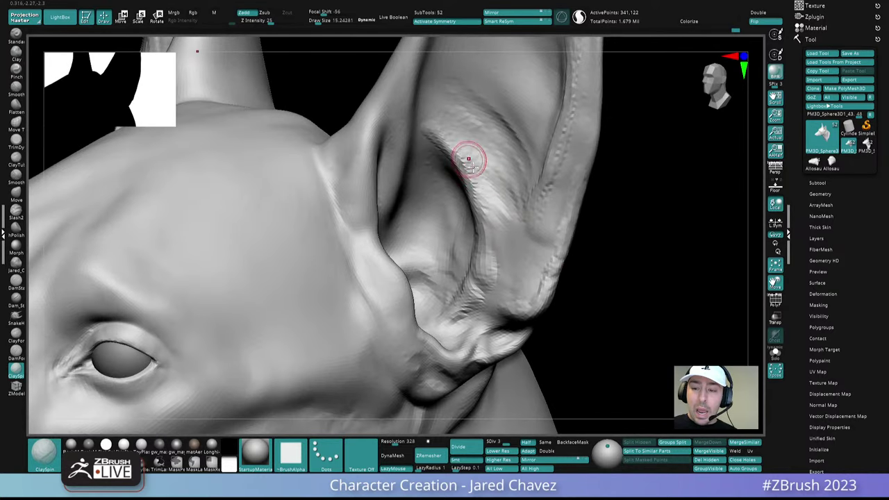
{"action": "left_click_drag", "start_coordinate": [440, 124], "coordinate": [472, 166]}
{"action": "mouse_move", "coordinate": [508, 200]}
{"action": "left_mouse_down"}
{"action": "mouse_move", "coordinate": [496, 177]}
{"action": "mouse_move", "coordinate": [512, 205]}
{"action": "left_mouse_up"}
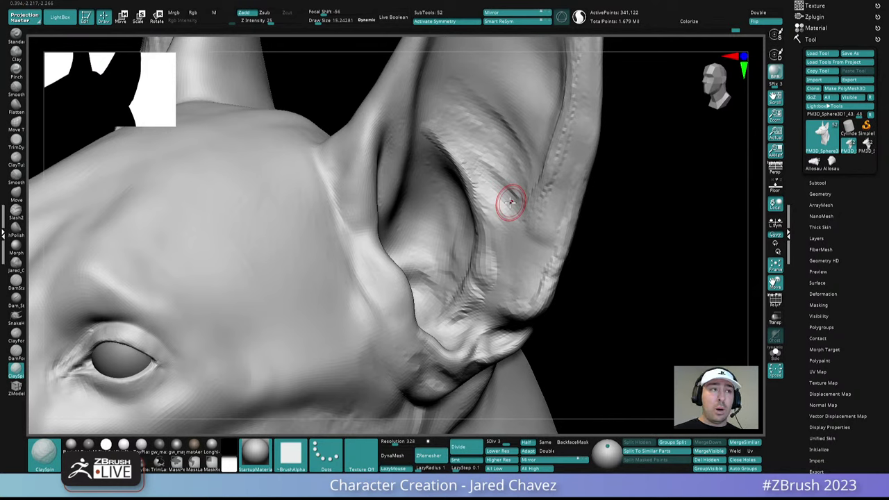
- Smooth the ridge beside the ear opening and sculpt the inner wall of the ear canal
{"action": "right_click_drag", "start_coordinate": [510, 202], "coordinate": [519, 166]}
{"action": "left_click_drag", "start_coordinate": [438, 152], "coordinate": [480, 236], "text": "shift"}
{"action": "mouse_move", "coordinate": [505, 239]}
{"action": "right_mouse_down", "text": "ctrl"}
{"action": "mouse_move", "coordinate": [489, 191]}
{"action": "mouse_move", "coordinate": [473, 202]}
{"action": "mouse_move", "coordinate": [479, 231]}
{"action": "mouse_move", "coordinate": [446, 208]}
{"action": "mouse_move", "coordinate": [421, 232]}
{"action": "right_mouse_up", "text": "ctrl"}
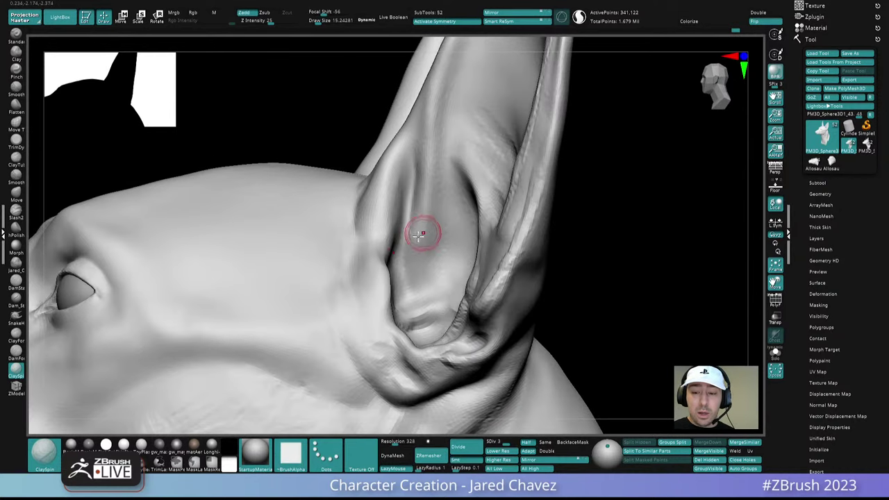
{"action": "right_click_drag", "start_coordinate": [410, 289], "coordinate": [426, 284]}
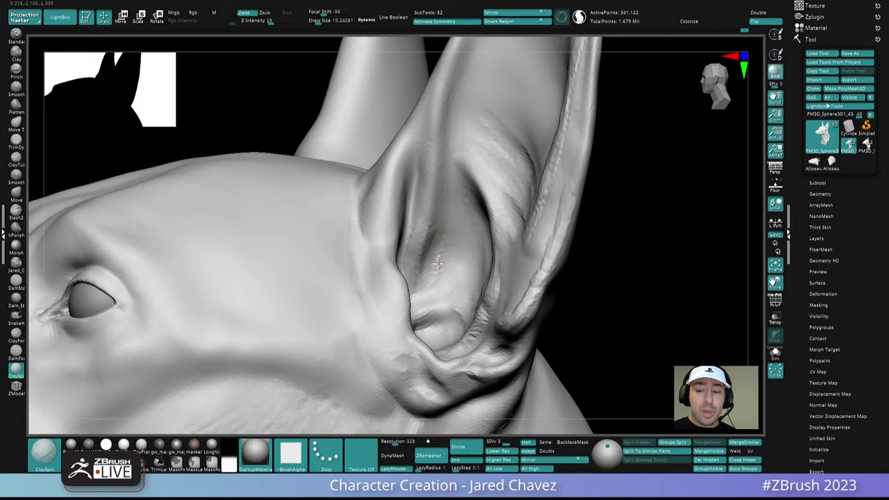
{"action": "mouse_move", "coordinate": [433, 257]}
{"action": "right_mouse_down"}
{"action": "mouse_move", "coordinate": [429, 220]}
{"action": "mouse_move", "coordinate": [447, 225]}
{"action": "right_mouse_up"}
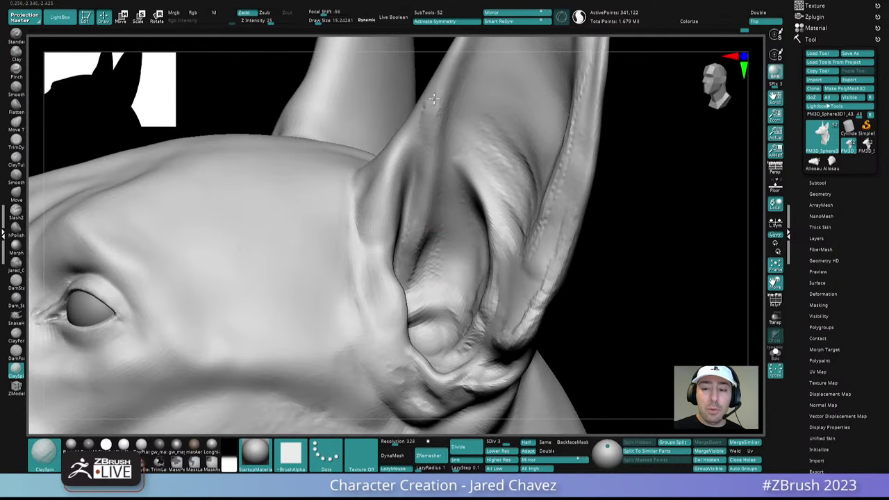
- Sculpt along the ear's front rim from its base up toward the tip and smooth the transition into the inner ear
{"action": "right_click_drag", "start_coordinate": [451, 86], "coordinate": [421, 163]}
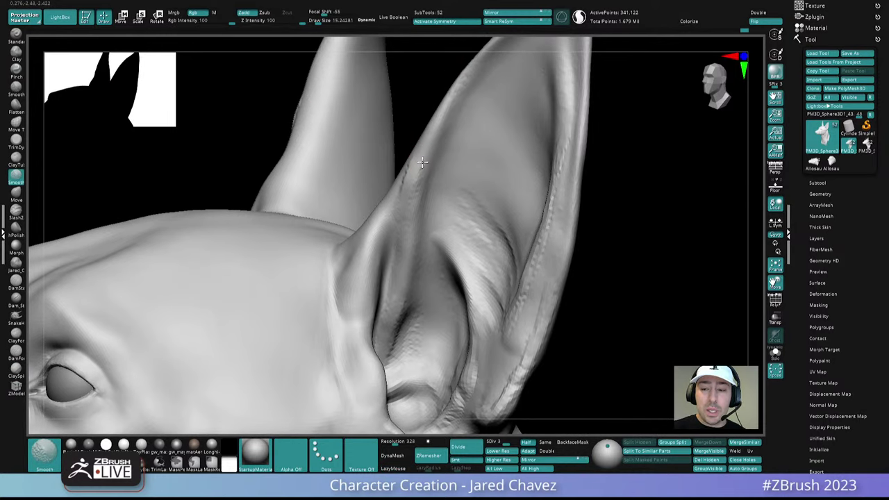
{"action": "mouse_move", "coordinate": [470, 129]}
{"action": "right_mouse_down"}
{"action": "mouse_move", "coordinate": [440, 195]}
{"action": "mouse_move", "coordinate": [433, 192]}
{"action": "right_mouse_up"}
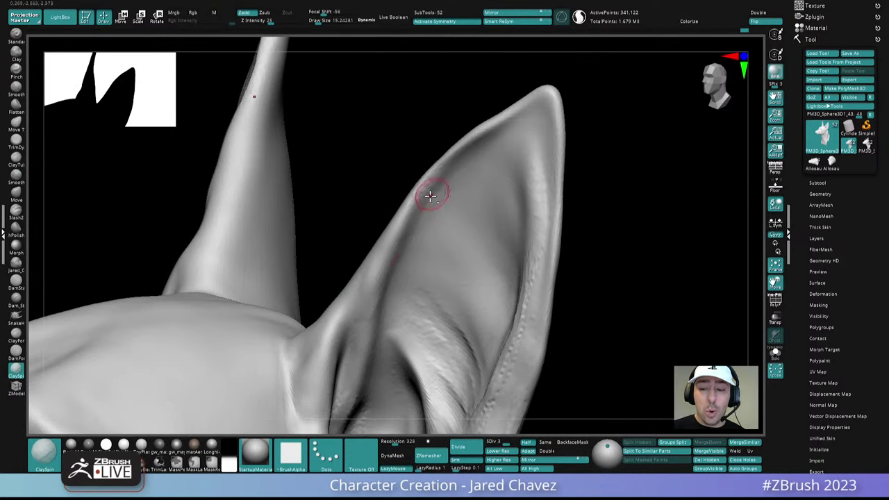
{"action": "right_click_drag", "start_coordinate": [371, 347], "coordinate": [407, 230]}
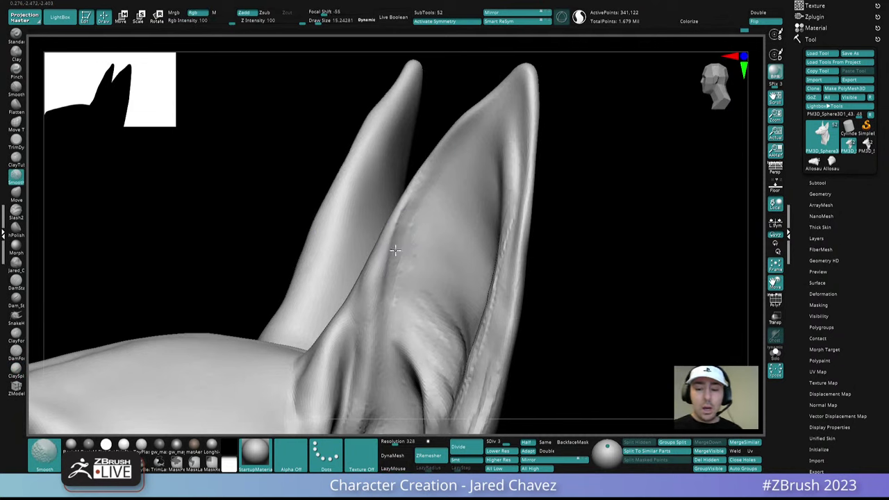
{"action": "right_click_drag", "start_coordinate": [408, 292], "coordinate": [448, 264]}
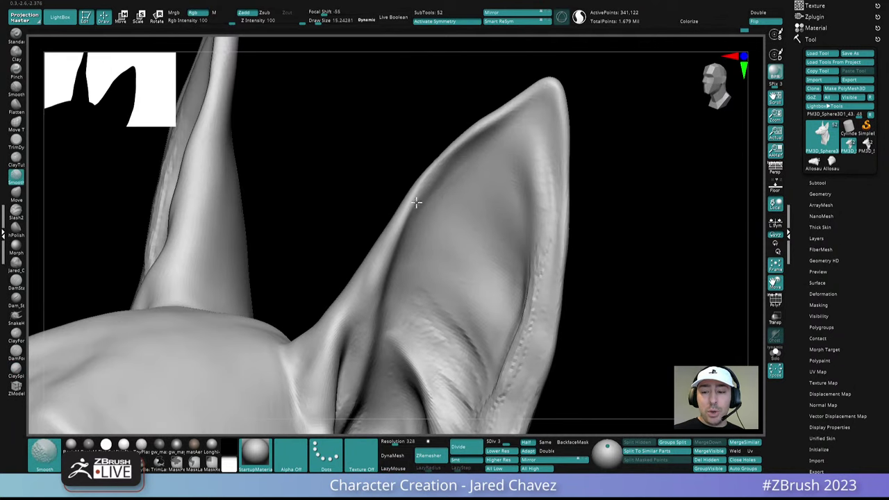
{"action": "mouse_move", "coordinate": [500, 113]}
{"action": "right_mouse_down"}
{"action": "mouse_move", "coordinate": [447, 230]}
{"action": "mouse_move", "coordinate": [463, 193]}
{"action": "right_mouse_up"}
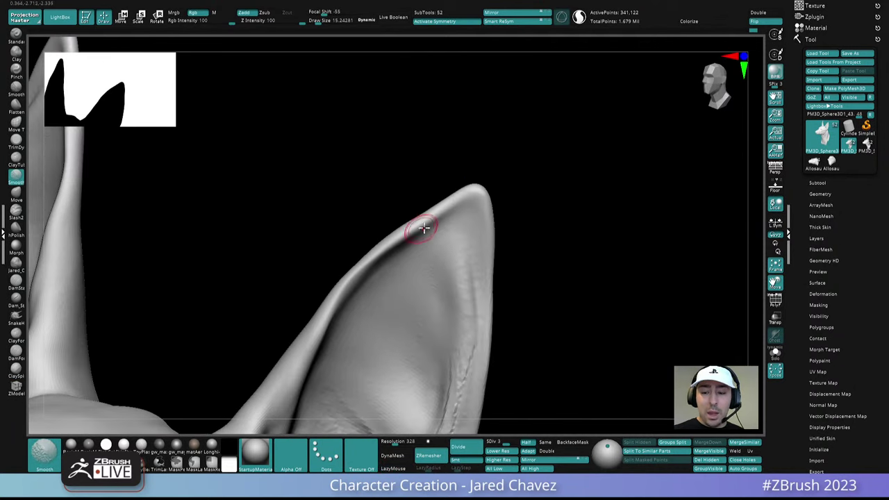
{"action": "mouse_move", "coordinate": [407, 232]}
{"action": "right_mouse_down"}
{"action": "mouse_move", "coordinate": [485, 217]}
{"action": "mouse_move", "coordinate": [448, 191]}
{"action": "mouse_move", "coordinate": [417, 276]}
{"action": "right_mouse_up"}
{"action": "left_click_drag", "start_coordinate": [416, 277], "coordinate": [391, 282], "text": "shift"}
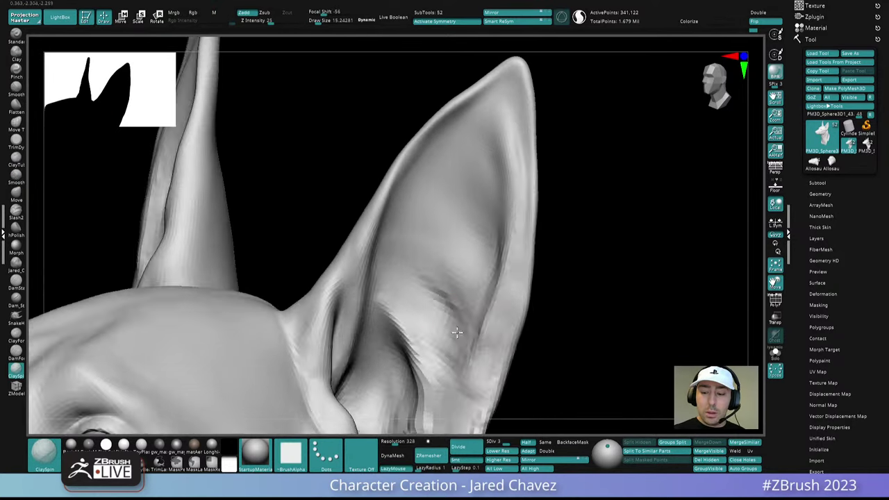
- Smooth the fold above the ear opening and the rough crease along the outer rim
{"action": "right_click_drag", "start_coordinate": [431, 317], "coordinate": [436, 285]}
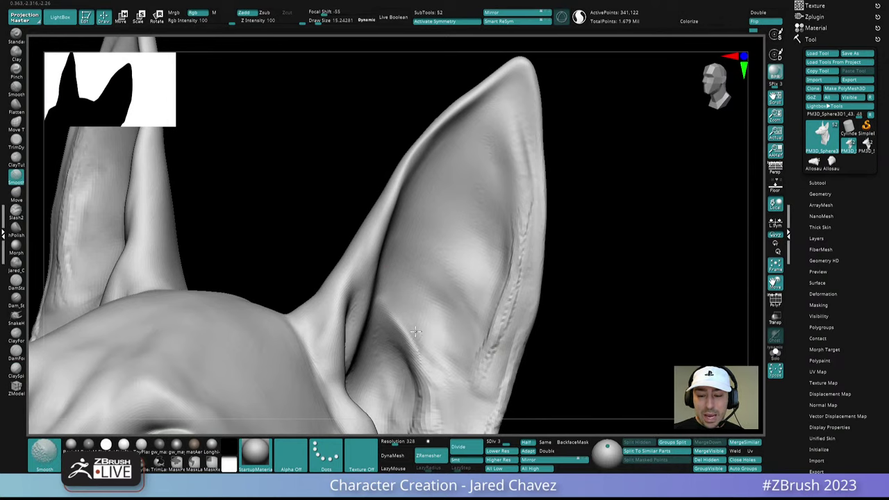
{"action": "left_click_drag", "start_coordinate": [416, 332], "coordinate": [418, 351], "text": "shift"}
{"action": "right_click_drag", "start_coordinate": [418, 352], "coordinate": [404, 231]}
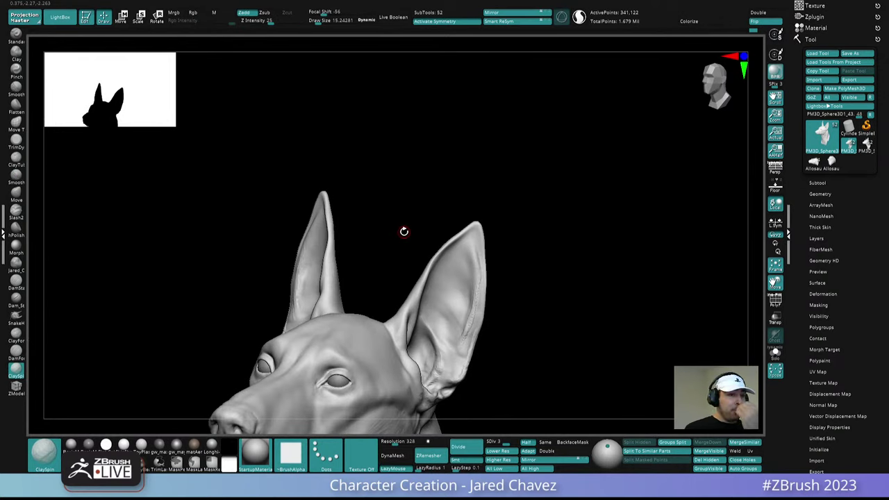
{"action": "mouse_move", "coordinate": [479, 280]}
{"action": "right_mouse_down", "text": "ctrl"}
{"action": "mouse_move", "coordinate": [488, 344]}
{"action": "mouse_move", "coordinate": [491, 278]}
{"action": "right_mouse_up", "text": "ctrl"}
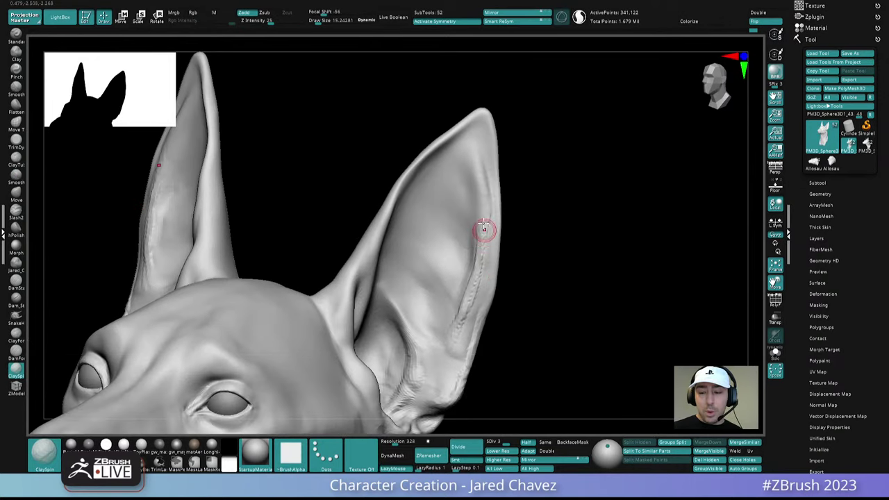
{"action": "left_click_drag", "start_coordinate": [480, 249], "coordinate": [478, 260], "text": "shift"}
- Reduce the brush draw size to about 10.4, add a thin raised edge along the front rim below the ear tip, and smooth it
{"action": "mouse_move", "coordinate": [476, 204]}
{"action": "right_mouse_down"}
{"action": "mouse_move", "coordinate": [480, 215]}
{"action": "mouse_move", "coordinate": [486, 163]}
{"action": "mouse_move", "coordinate": [504, 234]}
{"action": "mouse_move", "coordinate": [469, 201]}
{"action": "right_mouse_up"}
{"action": "key", "text": "space"}
{"action": "mouse_move", "coordinate": [472, 198]}
{"action": "left_mouse_down"}
{"action": "mouse_move", "coordinate": [462, 175]}
{"action": "mouse_move", "coordinate": [421, 212]}
{"action": "left_mouse_up"}
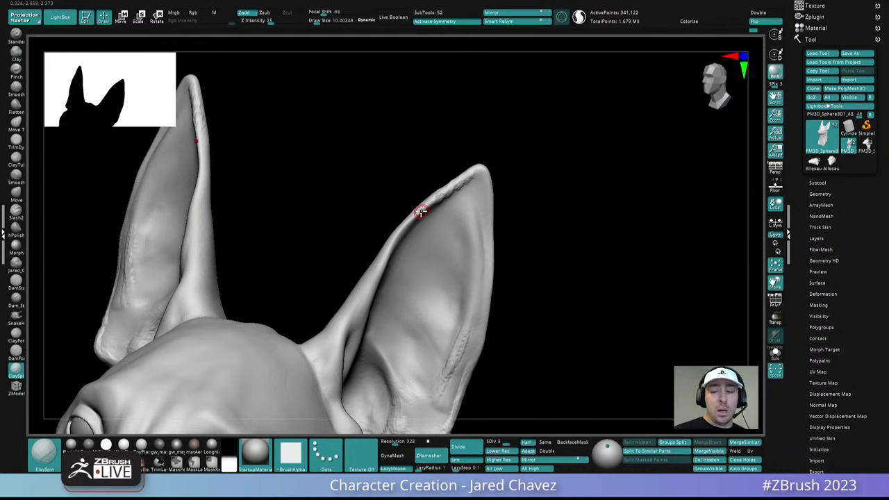
{"action": "right_click_drag", "start_coordinate": [450, 187], "coordinate": [472, 182]}
{"action": "left_click_drag", "start_coordinate": [459, 184], "coordinate": [458, 186], "text": "shift"}
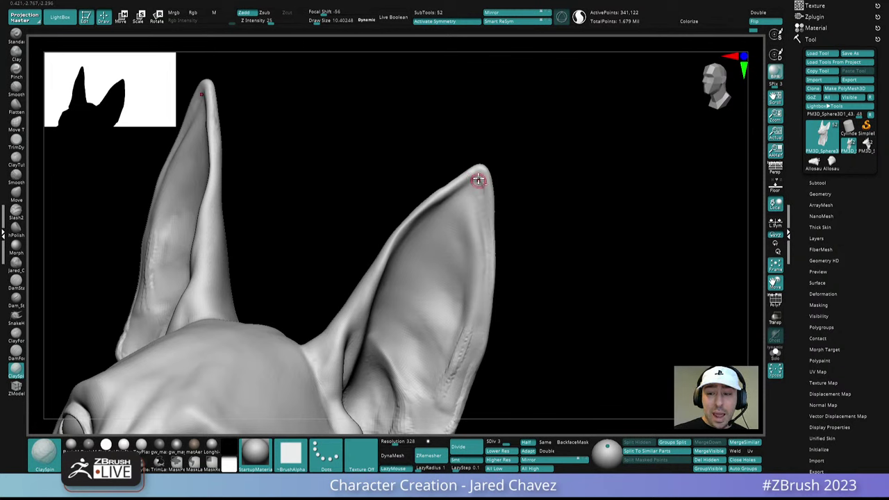
- Smooth the outer rim from the ear tip downward, including the rough crease along its lower half
{"action": "key", "text": "shift"}
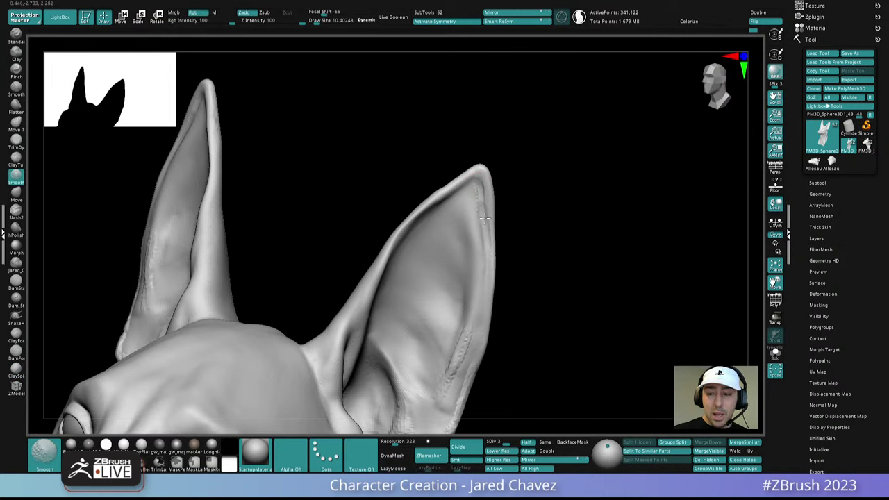
{"action": "mouse_move", "coordinate": [488, 207]}
{"action": "left_mouse_down", "text": "shift"}
{"action": "mouse_move", "coordinate": [493, 246]}
{"action": "mouse_move", "coordinate": [496, 232]}
{"action": "mouse_move", "coordinate": [494, 222]}
{"action": "mouse_move", "coordinate": [480, 260]}
{"action": "mouse_move", "coordinate": [510, 306]}
{"action": "mouse_move", "coordinate": [552, 296]}
{"action": "mouse_move", "coordinate": [520, 309]}
{"action": "mouse_move", "coordinate": [492, 268]}
{"action": "left_mouse_up", "text": "shift"}
{"action": "right_click_drag", "start_coordinate": [466, 201], "coordinate": [501, 351], "text": "ctrl"}
{"action": "key", "text": "shift"}
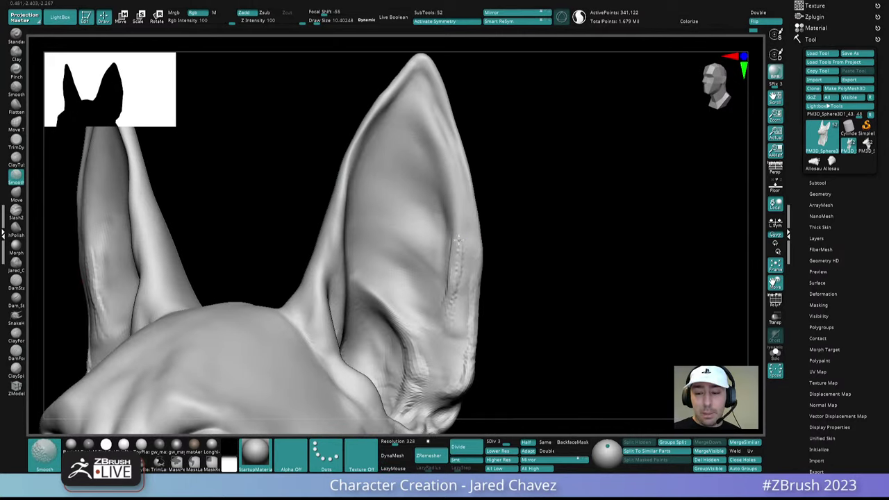
{"action": "left_click_drag", "start_coordinate": [458, 239], "coordinate": [454, 289], "text": "shift"}
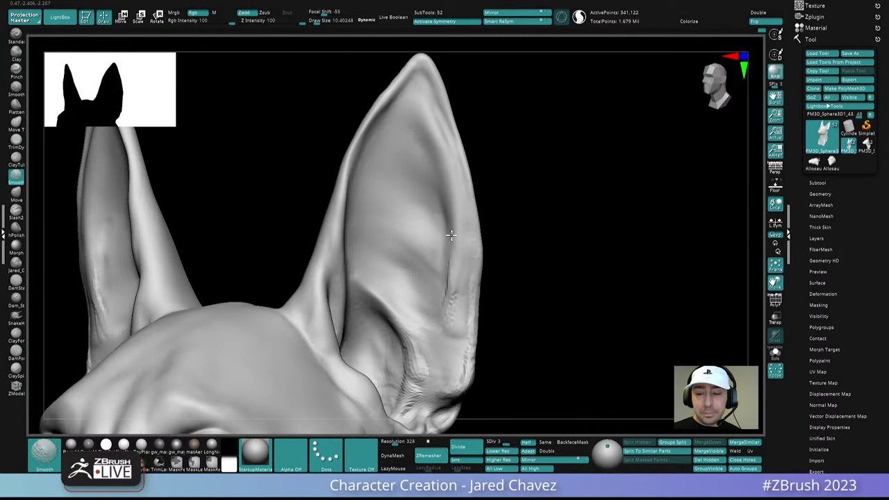
{"action": "mouse_move", "coordinate": [451, 234]}
{"action": "left_mouse_down", "text": "shift"}
{"action": "mouse_move", "coordinate": [449, 299]}
{"action": "mouse_move", "coordinate": [456, 293]}
{"action": "mouse_move", "coordinate": [458, 305]}
{"action": "left_mouse_up", "text": "shift"}
- Switch to the Move brush at a draw size of about 33 and reshape the lower outer rim of the ear
{"action": "mouse_move", "coordinate": [459, 305]}
{"action": "right_mouse_down", "text": "alt"}
{"action": "mouse_move", "coordinate": [462, 240]}
{"action": "mouse_move", "coordinate": [470, 282]}
{"action": "mouse_move", "coordinate": [446, 281]}
{"action": "mouse_move", "coordinate": [460, 285]}
{"action": "mouse_move", "coordinate": [453, 290]}
{"action": "mouse_move", "coordinate": [482, 323]}
{"action": "right_mouse_up", "text": "alt"}
{"action": "key", "text": "b"}
{"action": "key", "text": "m"}
{"action": "key", "text": "v"}
{"action": "key", "text": "space"}
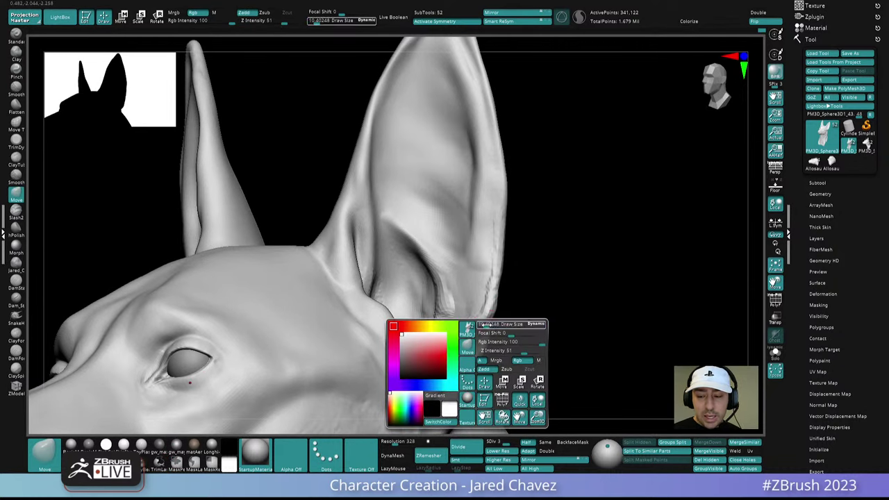
{"action": "left_click_drag", "start_coordinate": [482, 323], "coordinate": [495, 324]}
{"action": "right_click_drag", "start_coordinate": [482, 323], "coordinate": [498, 332]}
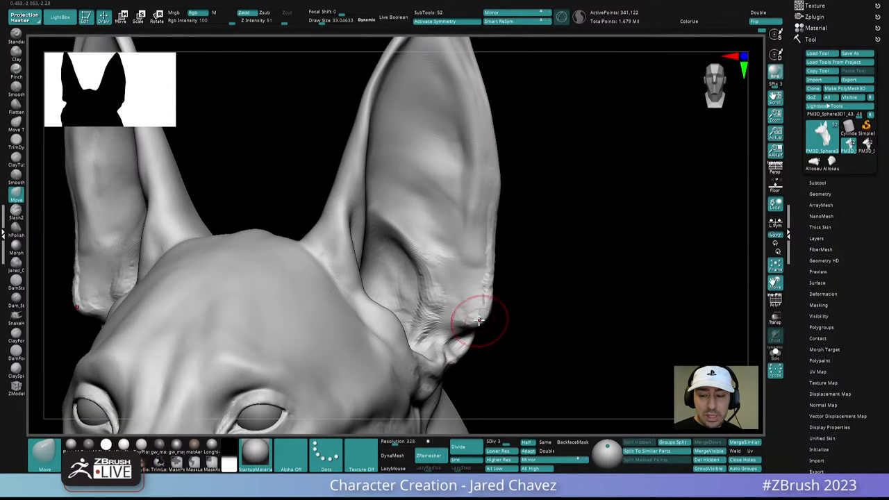
{"action": "right_click_drag", "start_coordinate": [500, 294], "coordinate": [477, 268]}
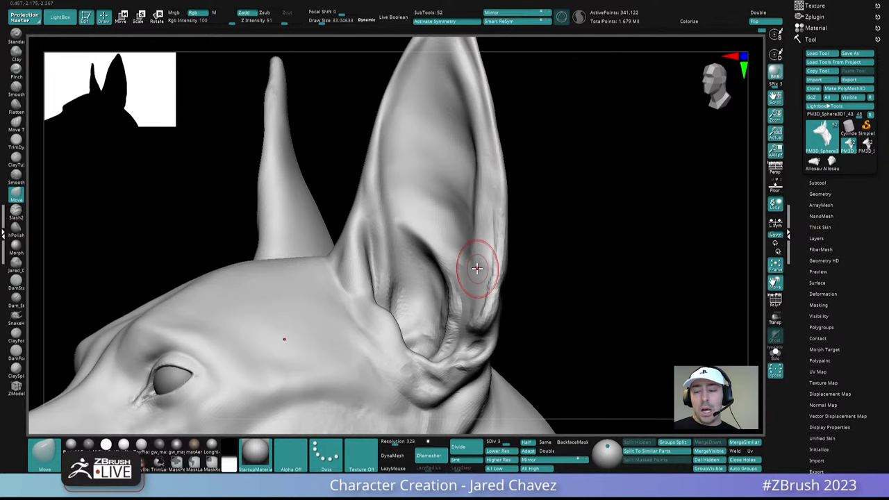
{"action": "right_click_drag", "start_coordinate": [477, 268], "coordinate": [491, 298]}
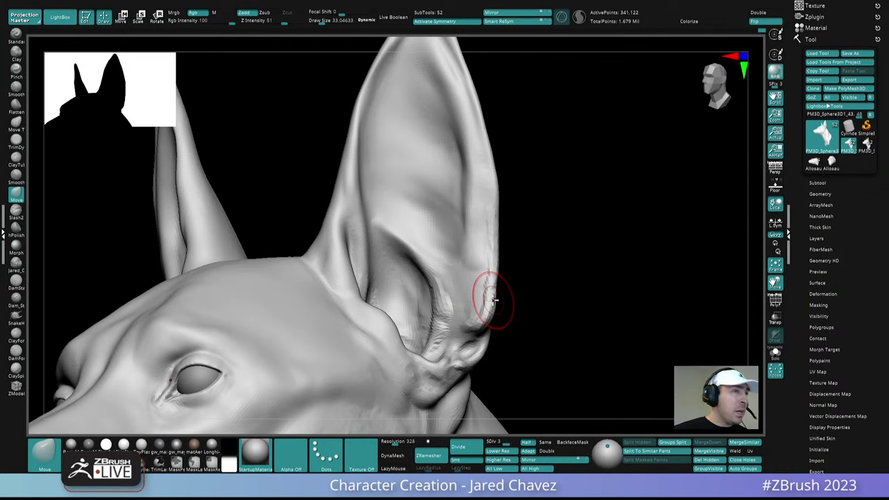
{"action": "left_click_drag", "start_coordinate": [494, 275], "coordinate": [516, 258]}
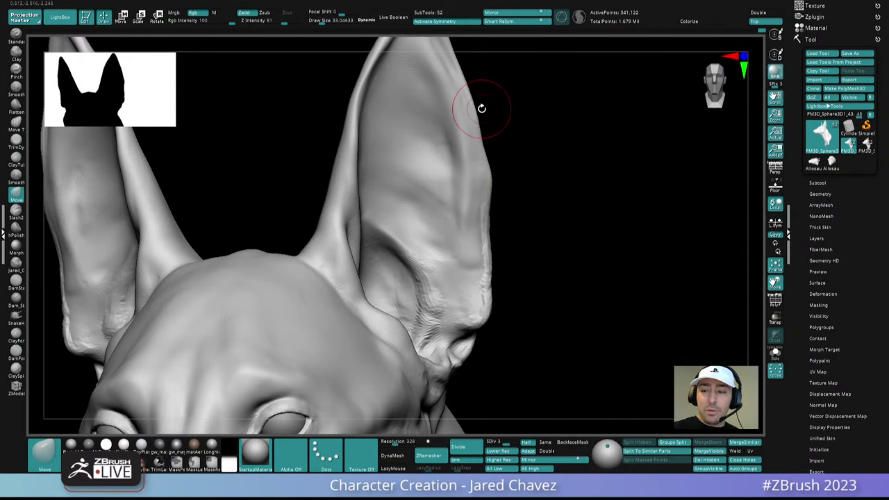
- Raise the mesh to subdivision level 4 and smooth the inner ear surface below the tip
{"action": "mouse_move", "coordinate": [481, 108]}
{"action": "left_mouse_down", "text": "alt"}
{"action": "mouse_move", "coordinate": [501, 68]}
{"action": "mouse_move", "coordinate": [494, 198]}
{"action": "left_mouse_up", "text": "alt"}
{"action": "left_click_drag", "start_coordinate": [490, 166], "coordinate": [479, 246], "text": "alt"}
{"action": "right_click_drag", "start_coordinate": [470, 251], "coordinate": [492, 306]}
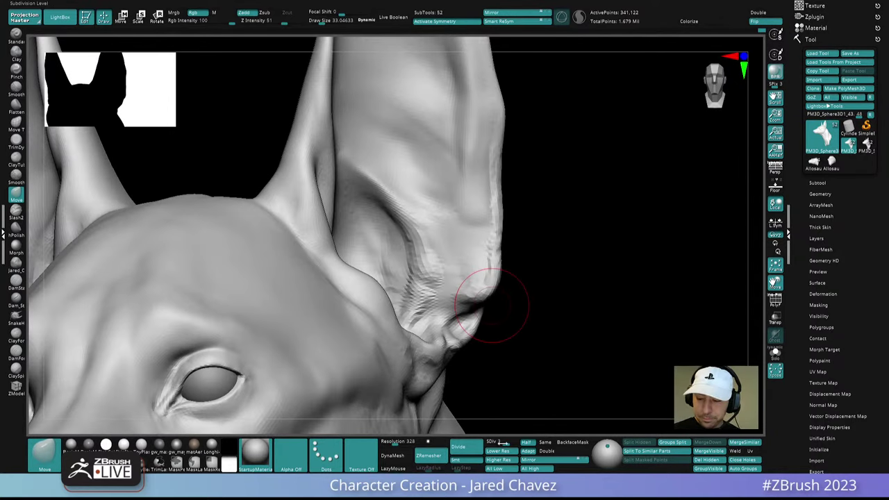
{"action": "left_click", "coordinate": [511, 441]}
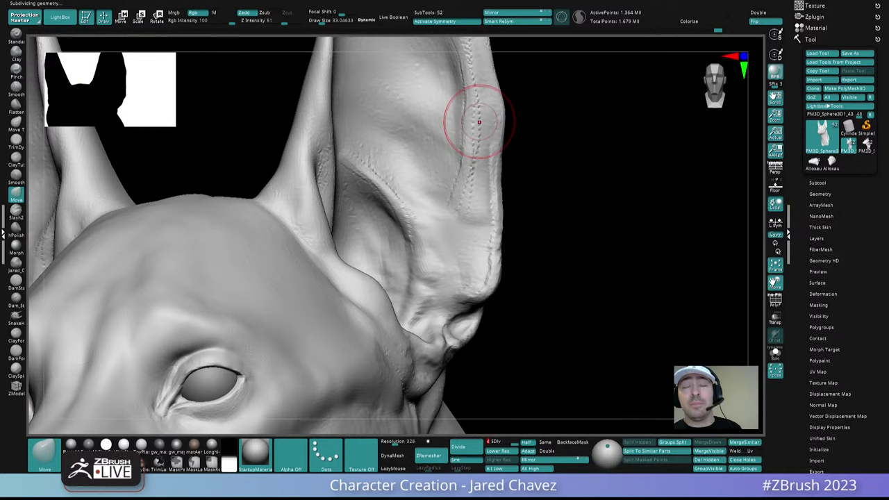
{"action": "mouse_move", "coordinate": [522, 306]}
{"action": "right_mouse_down", "text": "ctrl"}
{"action": "mouse_move", "coordinate": [526, 256]}
{"action": "mouse_move", "coordinate": [495, 238]}
{"action": "right_mouse_up", "text": "ctrl"}
{"action": "right_click_drag", "start_coordinate": [495, 237], "coordinate": [504, 305], "text": "alt"}
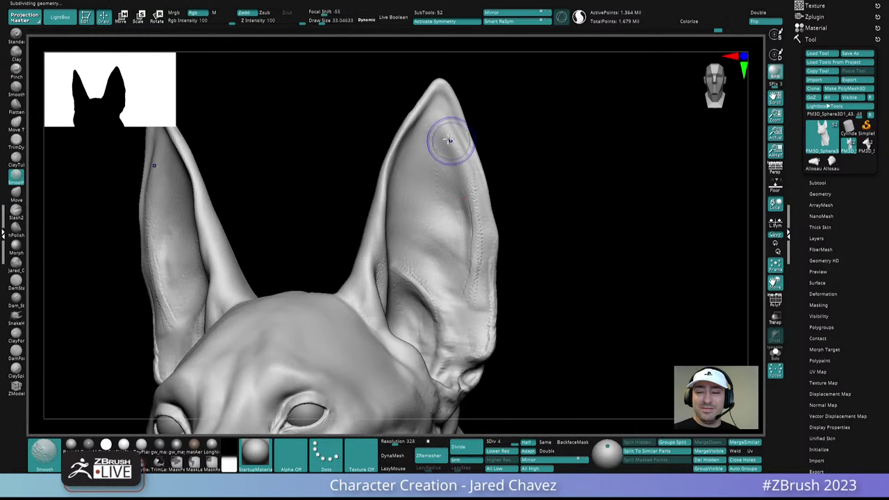
{"action": "left_click_drag", "start_coordinate": [451, 142], "coordinate": [440, 164], "text": "shift"}
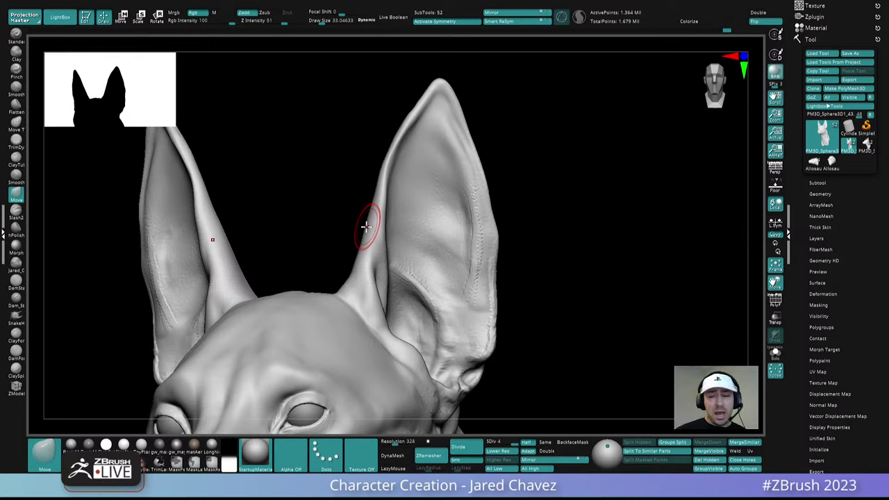
- Reduce the draw size to about 15.2 and smooth the stitched-looking ridge along the ear's outer rim
{"action": "right_click_drag", "start_coordinate": [366, 227], "coordinate": [486, 199]}
{"action": "key", "text": "space"}
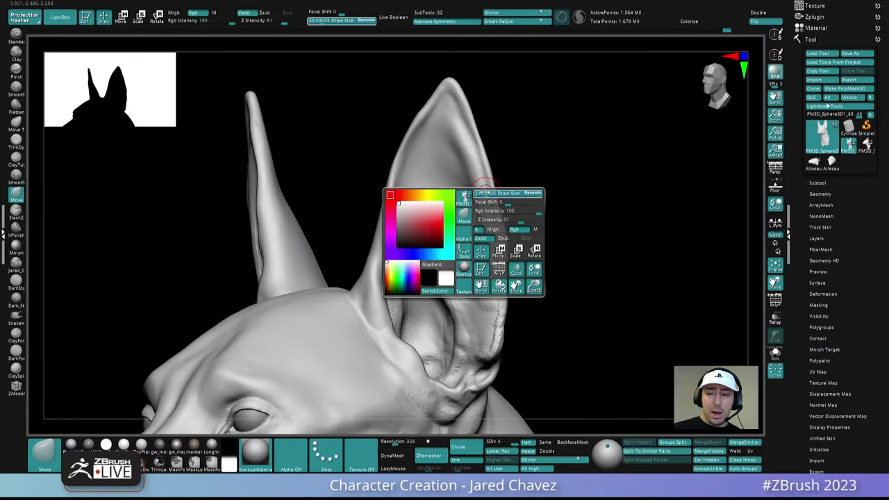
{"action": "left_click_drag", "start_coordinate": [489, 193], "coordinate": [483, 193]}
{"action": "key", "text": "shift"}
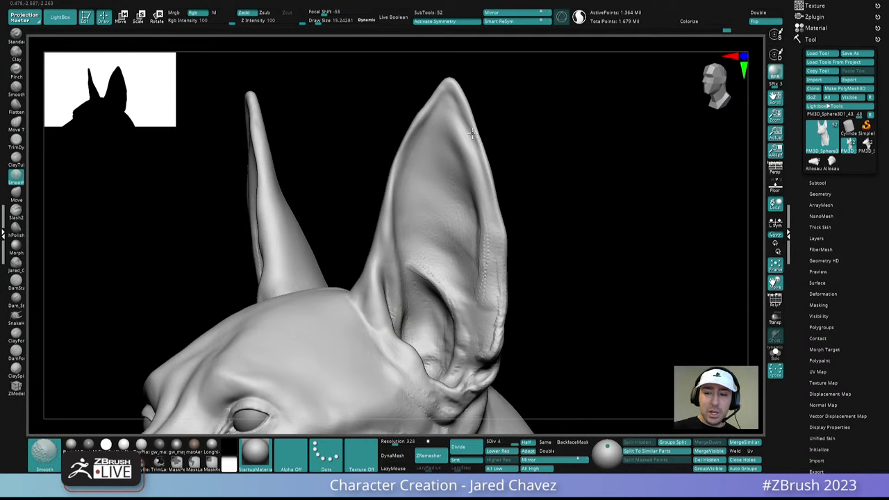
{"action": "mouse_move", "coordinate": [417, 135]}
{"action": "right_mouse_down"}
{"action": "mouse_move", "coordinate": [453, 178]}
{"action": "mouse_move", "coordinate": [477, 234]}
{"action": "right_mouse_up"}
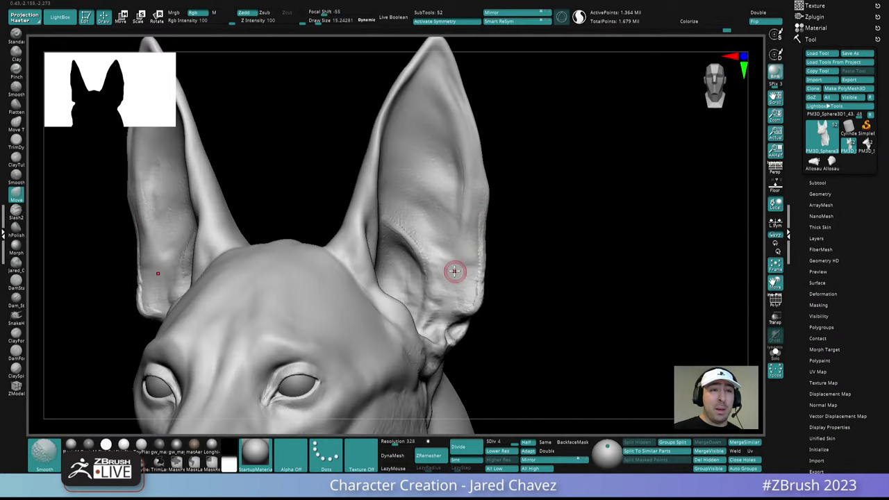
{"action": "right_click_drag", "start_coordinate": [453, 268], "coordinate": [470, 311]}
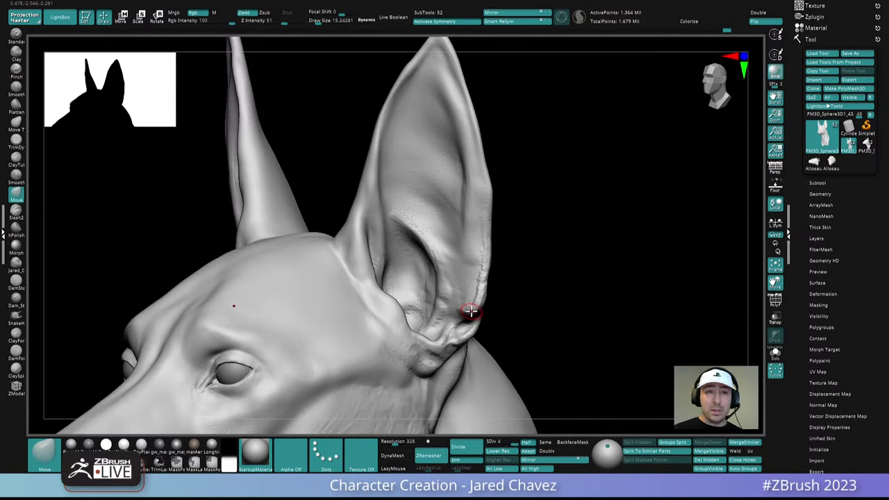
- Work the lower inner ear with ClayForms and reshape the fold above the ear opening using Move at a draw size of about 65.3
{"action": "left_click", "coordinate": [16, 337]}
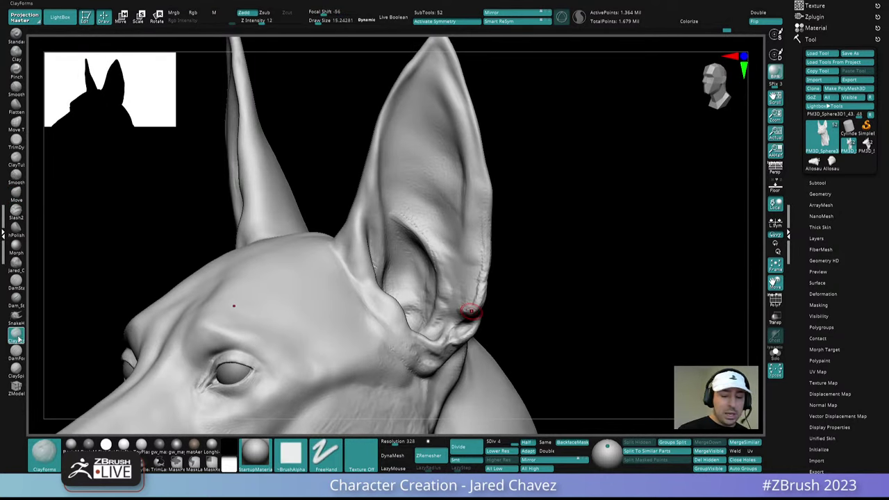
{"action": "mouse_move", "coordinate": [443, 284]}
{"action": "right_mouse_down"}
{"action": "mouse_move", "coordinate": [458, 272]}
{"action": "mouse_move", "coordinate": [431, 279]}
{"action": "mouse_move", "coordinate": [445, 234]}
{"action": "mouse_move", "coordinate": [447, 276]}
{"action": "right_mouse_up"}
{"action": "key", "text": "b"}
{"action": "key", "text": "m"}
{"action": "key", "text": "v"}
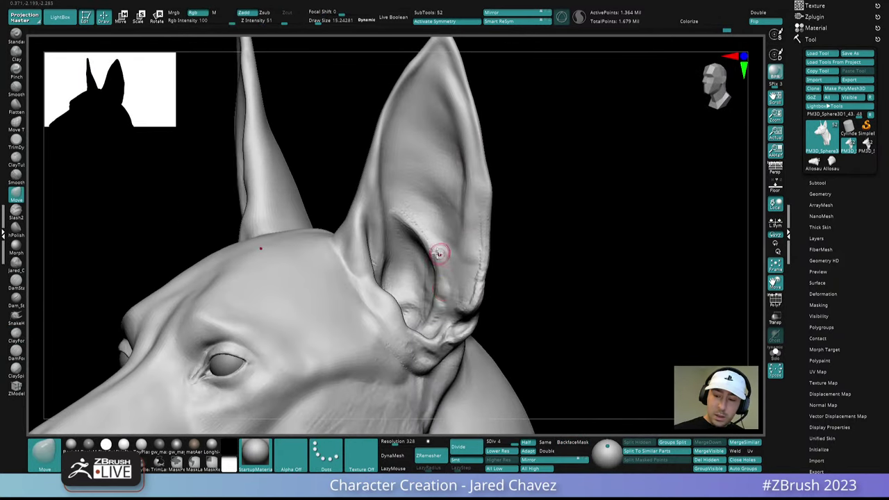
{"action": "key", "text": "space"}
{"action": "left_click_drag", "start_coordinate": [446, 254], "coordinate": [446, 254]}
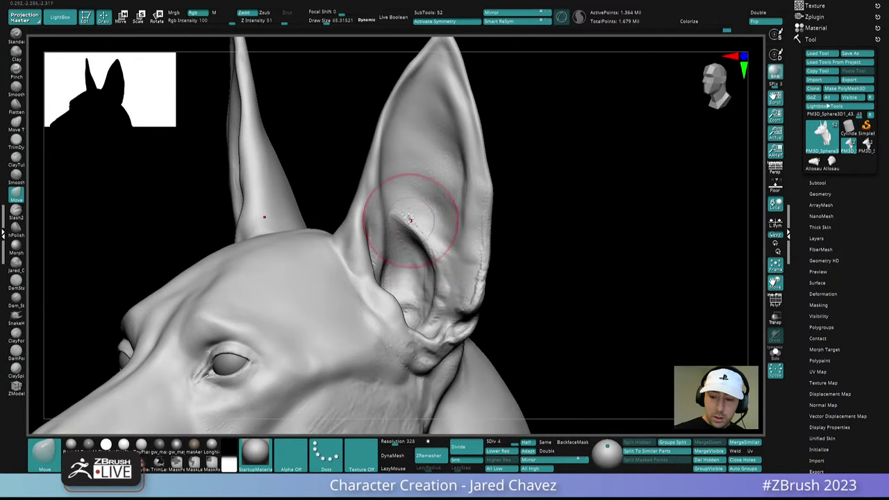
{"action": "left_click_drag", "start_coordinate": [410, 218], "coordinate": [412, 225]}
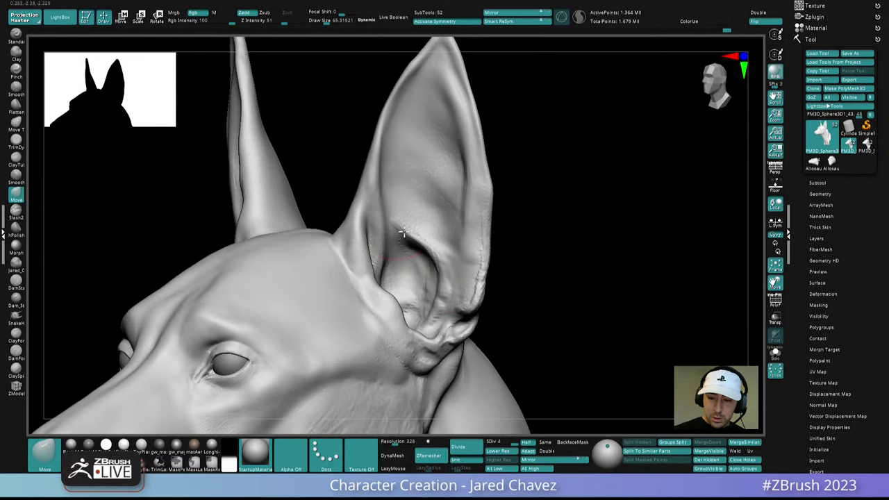
{"action": "left_click_drag", "start_coordinate": [375, 159], "coordinate": [381, 143]}
{"action": "mouse_move", "coordinate": [505, 187]}
{"action": "left_mouse_down"}
{"action": "mouse_move", "coordinate": [469, 173]}
{"action": "mouse_move", "coordinate": [488, 246]}
{"action": "mouse_move", "coordinate": [482, 270]}
{"action": "mouse_move", "coordinate": [501, 278]}
{"action": "mouse_move", "coordinate": [457, 266]}
{"action": "mouse_move", "coordinate": [500, 288]}
{"action": "left_mouse_up"}
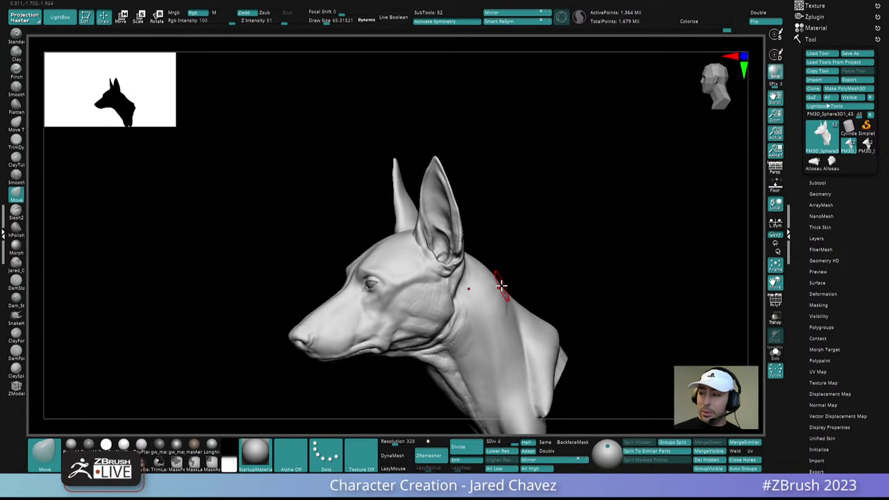
{"action": "key", "text": "shift+d"}
{"action": "left_click", "coordinate": [852, 149]}
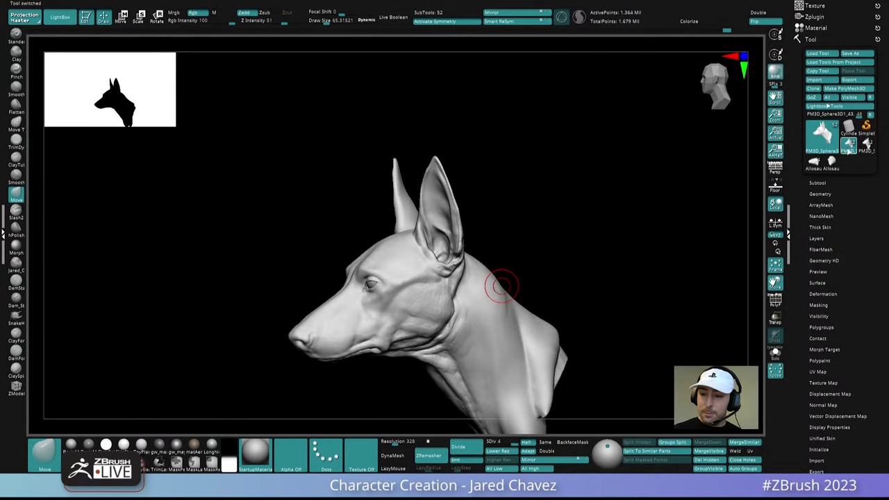
- Sculpt the area behind the eye and brow with ClayForms at a draw size of about 17.1 and smooth it
{"action": "right_click_drag", "start_coordinate": [449, 275], "coordinate": [425, 309]}
{"action": "right_click_drag", "start_coordinate": [425, 310], "coordinate": [460, 285]}
{"action": "left_click_drag", "start_coordinate": [461, 286], "coordinate": [398, 268]}
{"action": "key", "text": "space"}
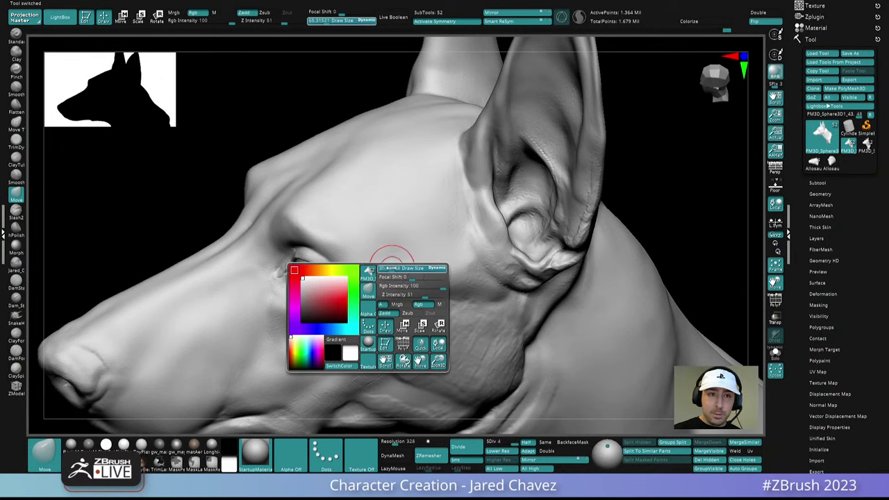
{"action": "left_click", "coordinate": [17, 334]}
{"action": "mouse_move", "coordinate": [355, 272]}
{"action": "right_mouse_down"}
{"action": "mouse_move", "coordinate": [376, 273]}
{"action": "mouse_move", "coordinate": [363, 225]}
{"action": "mouse_move", "coordinate": [382, 280]}
{"action": "right_mouse_up"}
{"action": "key", "text": "space"}
{"action": "left_click_drag", "start_coordinate": [366, 255], "coordinate": [334, 237]}
{"action": "right_click_drag", "start_coordinate": [376, 290], "coordinate": [367, 255]}
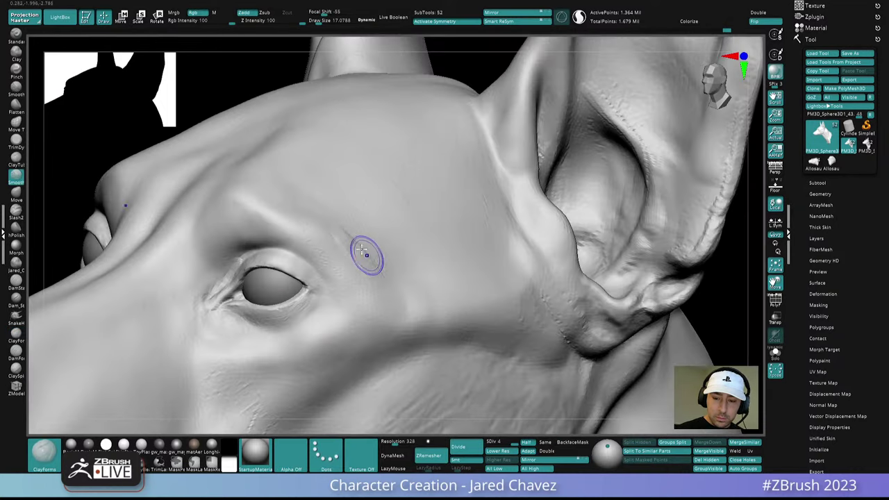
{"action": "key", "text": "shift"}
- Lower the mesh to subdivision level 3 and smooth the transition from the brow into the temple
{"action": "key", "text": "shift+d"}
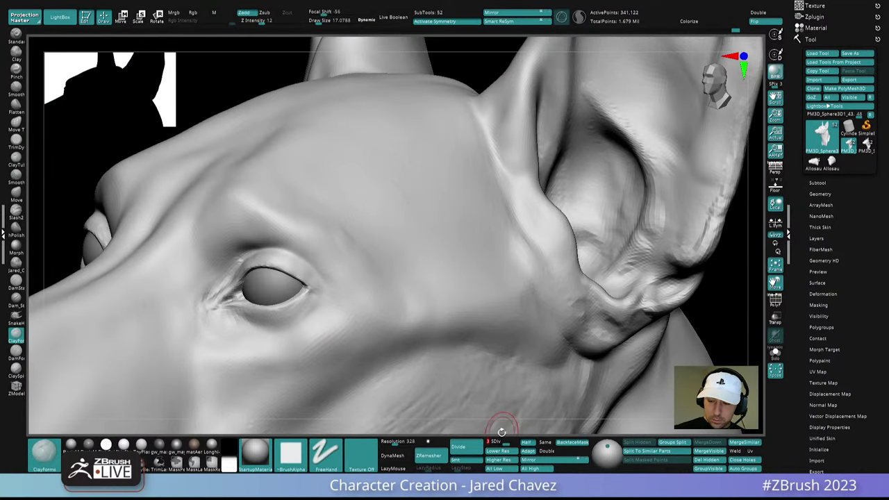
{"action": "mouse_move", "coordinate": [380, 277]}
{"action": "right_mouse_down"}
{"action": "mouse_move", "coordinate": [390, 248]}
{"action": "mouse_move", "coordinate": [375, 267]}
{"action": "right_mouse_up"}
{"action": "key", "text": "shift"}
{"action": "right_click_drag", "start_coordinate": [350, 231], "coordinate": [379, 201]}
{"action": "mouse_move", "coordinate": [379, 202]}
{"action": "right_mouse_down"}
{"action": "mouse_move", "coordinate": [409, 262]}
{"action": "mouse_move", "coordinate": [383, 335]}
{"action": "right_mouse_up"}
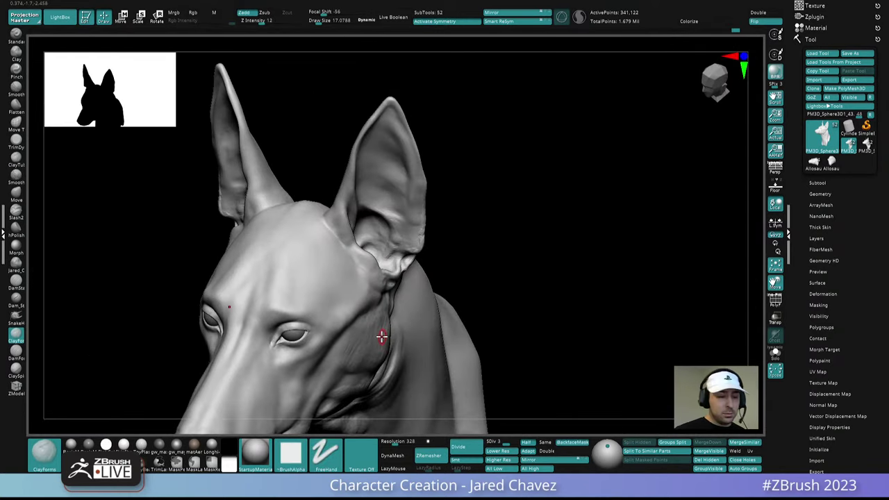
- Enlarge the ClayForms brush to a draw size of about 44.6, build up the temple between eye and ear, and smooth it
{"action": "right_click_drag", "start_coordinate": [333, 294], "coordinate": [364, 290]}
{"action": "mouse_move", "coordinate": [349, 364]}
{"action": "right_mouse_down"}
{"action": "mouse_move", "coordinate": [359, 311]}
{"action": "mouse_move", "coordinate": [353, 327]}
{"action": "right_mouse_up"}
{"action": "key", "text": "space"}
{"action": "mouse_move", "coordinate": [341, 331]}
{"action": "left_mouse_down"}
{"action": "mouse_move", "coordinate": [348, 319]}
{"action": "mouse_move", "coordinate": [330, 290]}
{"action": "left_mouse_up"}
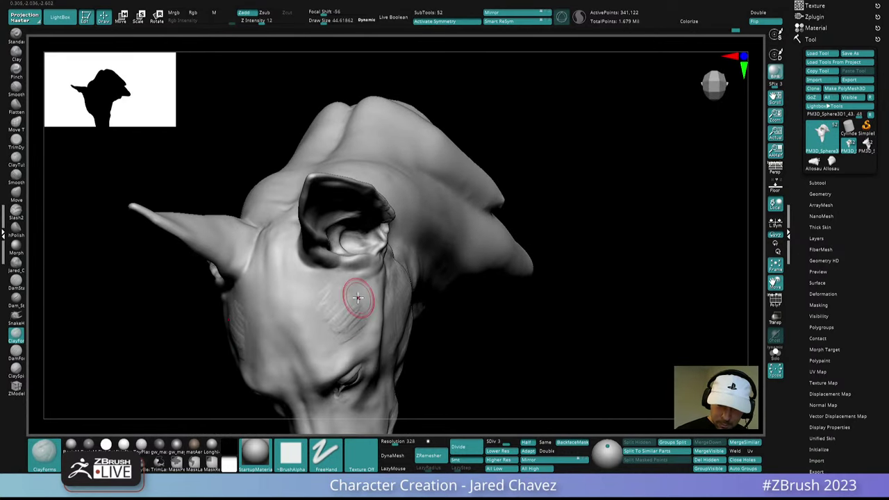
{"action": "mouse_move", "coordinate": [353, 297]}
{"action": "right_mouse_down"}
{"action": "mouse_move", "coordinate": [347, 272]}
{"action": "mouse_move", "coordinate": [340, 340]}
{"action": "mouse_move", "coordinate": [334, 299]}
{"action": "right_mouse_up"}
{"action": "key", "text": "shift"}
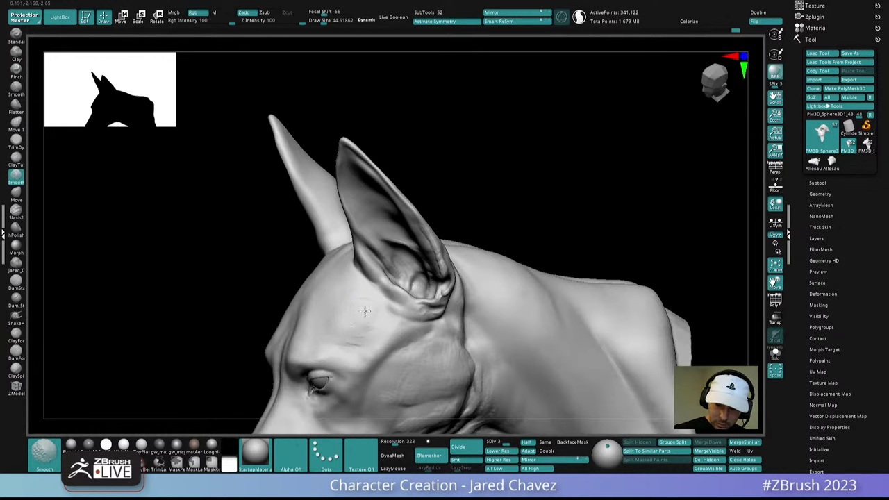
- Set the ClayForms draw size to about 35.8 and sculpt the cheek between the jaw muscle and the mouth corner
{"action": "right_click_drag", "start_coordinate": [359, 317], "coordinate": [379, 243], "text": "ctrl"}
{"action": "mouse_move", "coordinate": [369, 343]}
{"action": "right_mouse_down", "text": "alt"}
{"action": "mouse_move", "coordinate": [407, 297]}
{"action": "mouse_move", "coordinate": [443, 294]}
{"action": "mouse_move", "coordinate": [416, 314]}
{"action": "mouse_move", "coordinate": [415, 264]}
{"action": "mouse_move", "coordinate": [448, 270]}
{"action": "mouse_move", "coordinate": [422, 280]}
{"action": "mouse_move", "coordinate": [455, 289]}
{"action": "mouse_move", "coordinate": [428, 292]}
{"action": "right_mouse_up", "text": "alt"}
{"action": "key", "text": "space"}
{"action": "left_click_drag", "start_coordinate": [429, 292], "coordinate": [421, 292]}
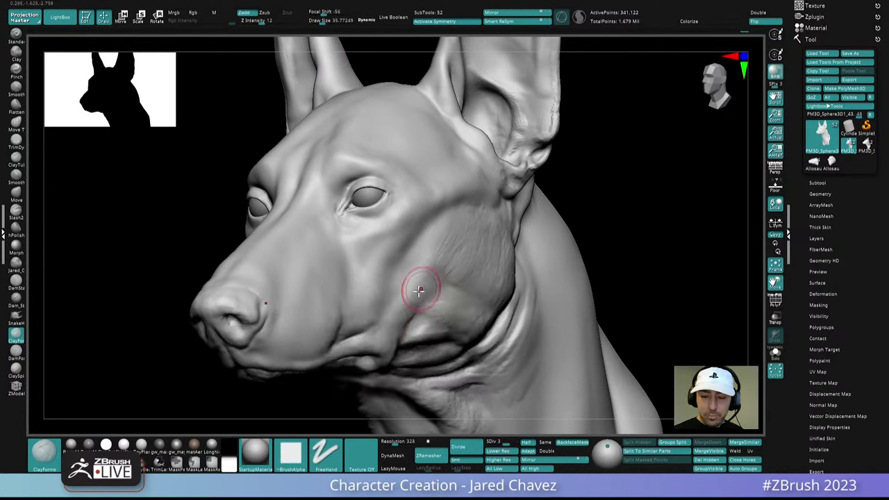
{"action": "mouse_move", "coordinate": [421, 291]}
{"action": "right_mouse_down"}
{"action": "mouse_move", "coordinate": [394, 298]}
{"action": "mouse_move", "coordinate": [423, 292]}
{"action": "mouse_move", "coordinate": [413, 284]}
{"action": "mouse_move", "coordinate": [423, 256]}
{"action": "mouse_move", "coordinate": [443, 275]}
{"action": "right_mouse_up"}
- Adjust the cheek shape above the mouth corner using the Move brush at a draw size of about 61.6
{"action": "key", "text": "ctrl"}
{"action": "key", "text": "space"}
{"action": "left_click_drag", "start_coordinate": [441, 289], "coordinate": [446, 289]}
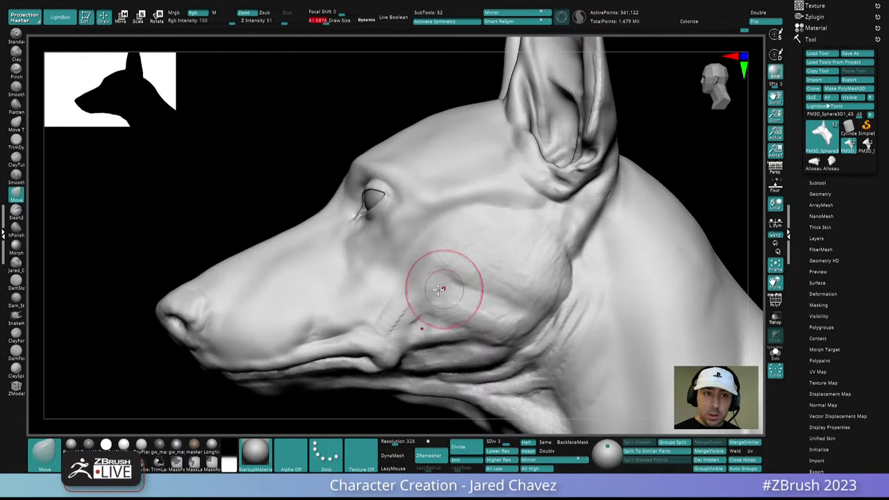
{"action": "right_click_drag", "start_coordinate": [399, 305], "coordinate": [438, 269]}
{"action": "mouse_move", "coordinate": [380, 337]}
{"action": "right_mouse_down"}
{"action": "mouse_move", "coordinate": [410, 282]}
{"action": "mouse_move", "coordinate": [407, 300]}
{"action": "mouse_move", "coordinate": [409, 275]}
{"action": "right_mouse_up"}
- Reduce the Move brush draw size to about 27.9 and lower the head mesh to subdivision level 2
{"action": "key", "text": "space"}
{"action": "left_click_drag", "start_coordinate": [417, 277], "coordinate": [410, 277]}
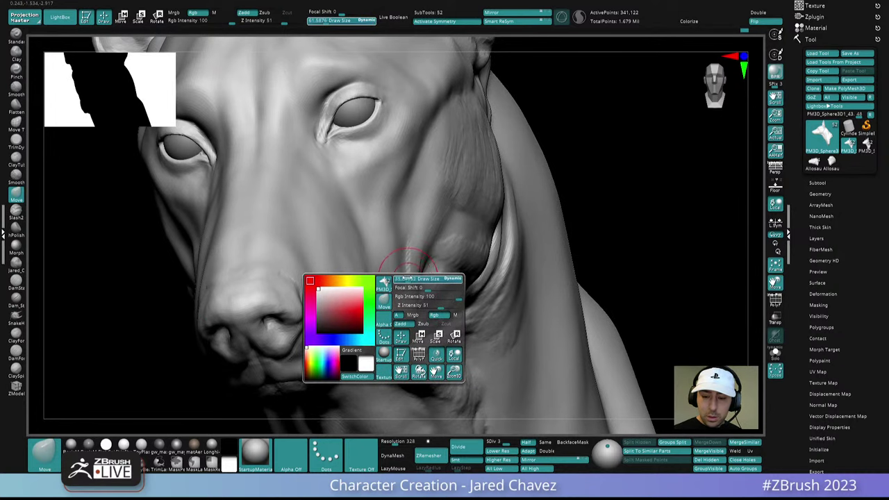
{"action": "key", "text": "shift+d"}
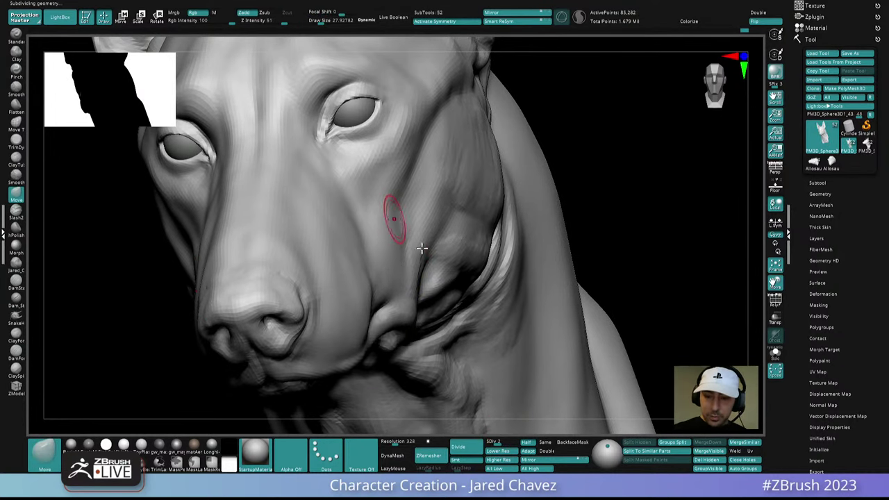
- Build a muscle ridge from the mouth corner up across the cheek with ClayForms at a draw size of about 19 and smooth it
{"action": "mouse_move", "coordinate": [421, 246]}
{"action": "right_mouse_down"}
{"action": "mouse_move", "coordinate": [416, 267]}
{"action": "mouse_move", "coordinate": [426, 278]}
{"action": "mouse_move", "coordinate": [419, 259]}
{"action": "right_mouse_up"}
{"action": "key", "text": "space"}
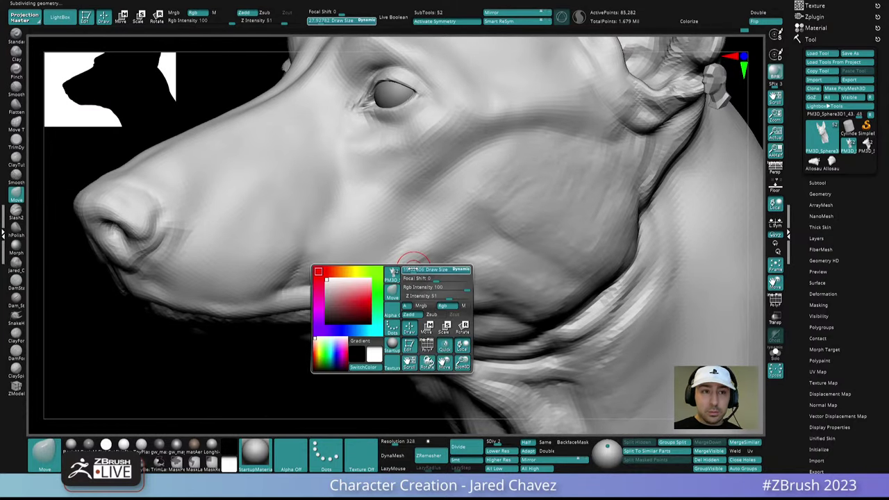
{"action": "left_click_drag", "start_coordinate": [415, 269], "coordinate": [413, 269]}
{"action": "left_click", "coordinate": [15, 336]}
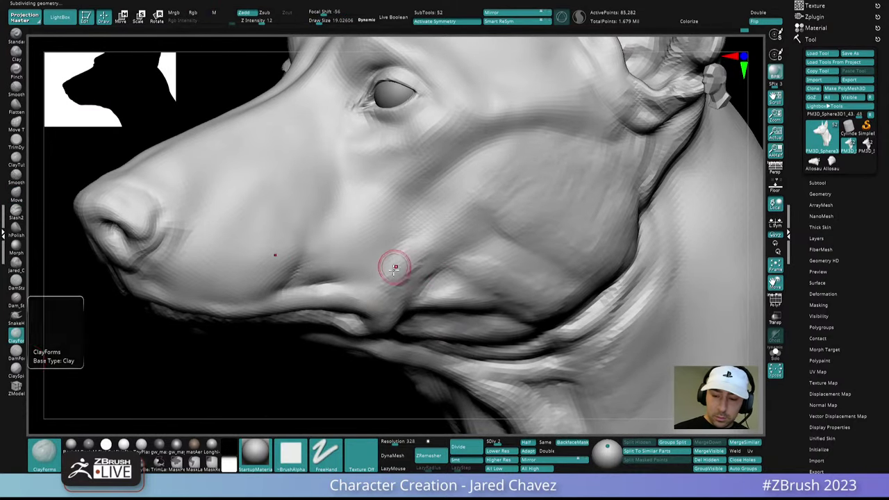
{"action": "key", "text": "ctrl+z"}
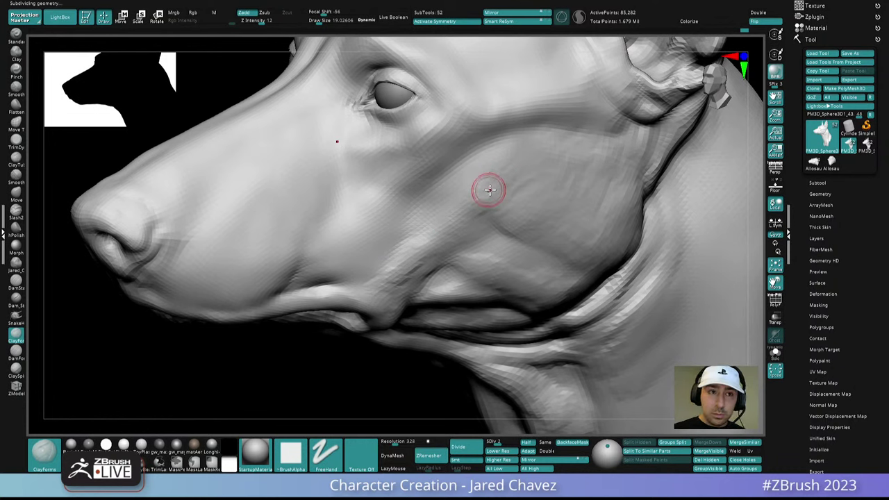
{"action": "left_click_drag", "start_coordinate": [480, 186], "coordinate": [472, 194]}
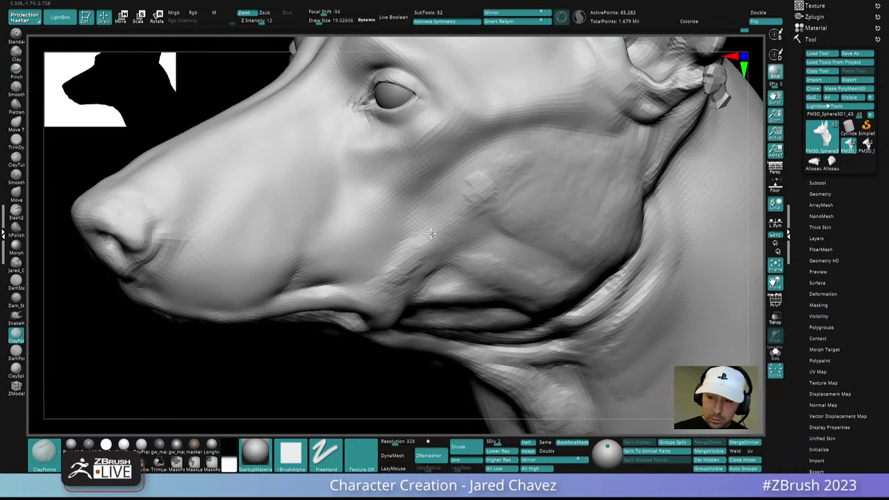
{"action": "right_click_drag", "start_coordinate": [502, 157], "coordinate": [464, 213]}
{"action": "mouse_move", "coordinate": [394, 269]}
{"action": "right_mouse_down"}
{"action": "mouse_move", "coordinate": [472, 199]}
{"action": "mouse_move", "coordinate": [444, 229]}
{"action": "mouse_move", "coordinate": [458, 251]}
{"action": "mouse_move", "coordinate": [480, 246]}
{"action": "mouse_move", "coordinate": [441, 244]}
{"action": "mouse_move", "coordinate": [455, 229]}
{"action": "right_mouse_up"}
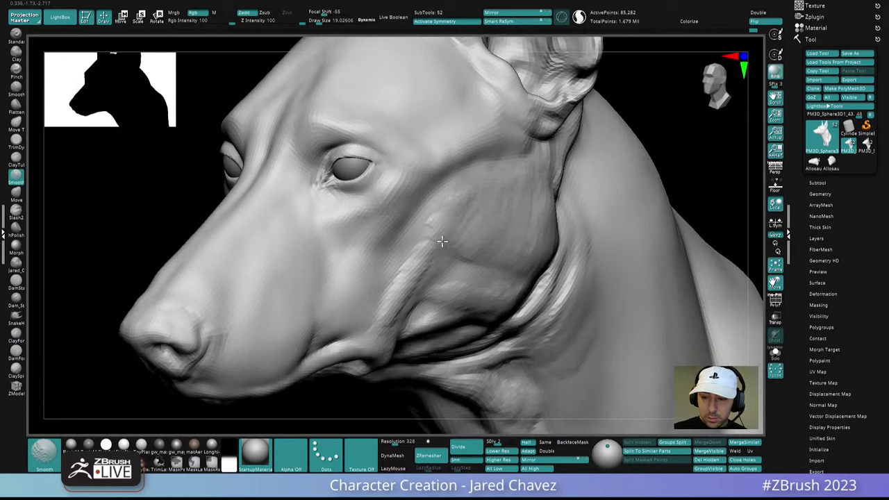
{"action": "right_click_drag", "start_coordinate": [418, 289], "coordinate": [448, 240]}
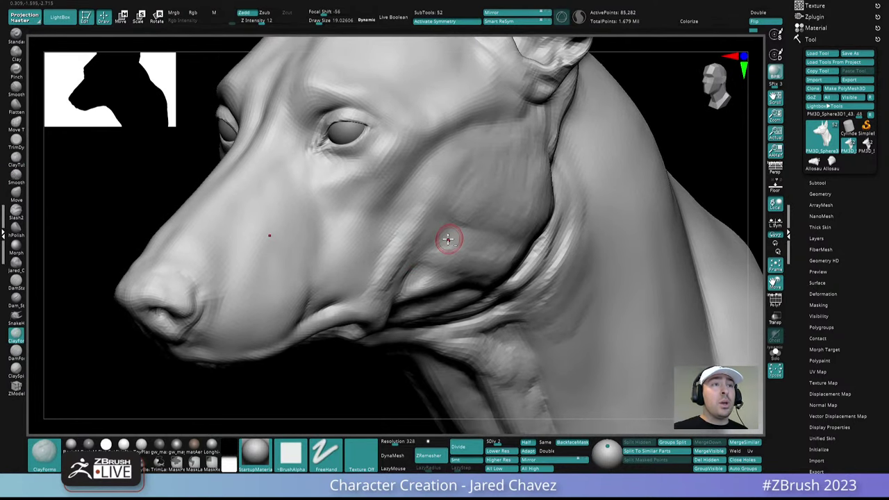
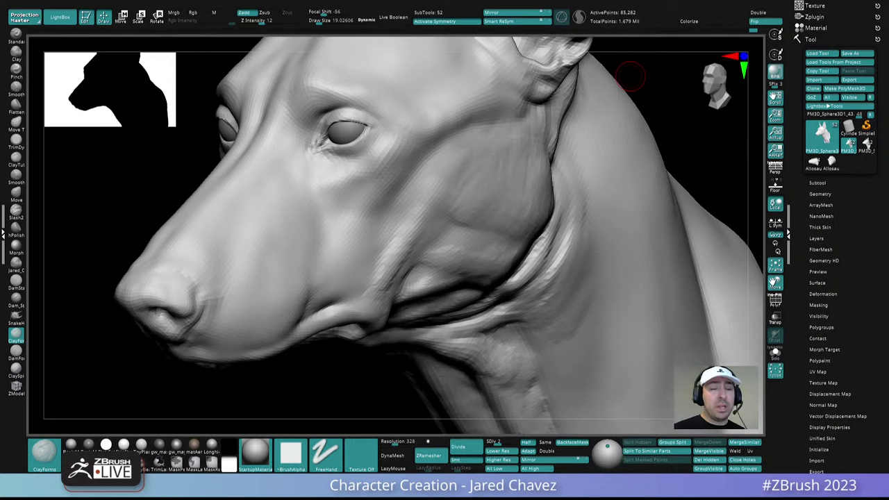
- Adjust the temple and cheek contour beside the outer eye corner using the Move brush at a draw size of about 35.8
{"action": "right_click_drag", "start_coordinate": [457, 202], "coordinate": [450, 278]}
{"action": "mouse_move", "coordinate": [450, 277]}
{"action": "right_mouse_down", "text": "ctrl"}
{"action": "mouse_move", "coordinate": [430, 308]}
{"action": "mouse_move", "coordinate": [415, 256]}
{"action": "mouse_move", "coordinate": [454, 228]}
{"action": "mouse_move", "coordinate": [432, 266]}
{"action": "right_mouse_up", "text": "ctrl"}
{"action": "key", "text": "ctrl"}
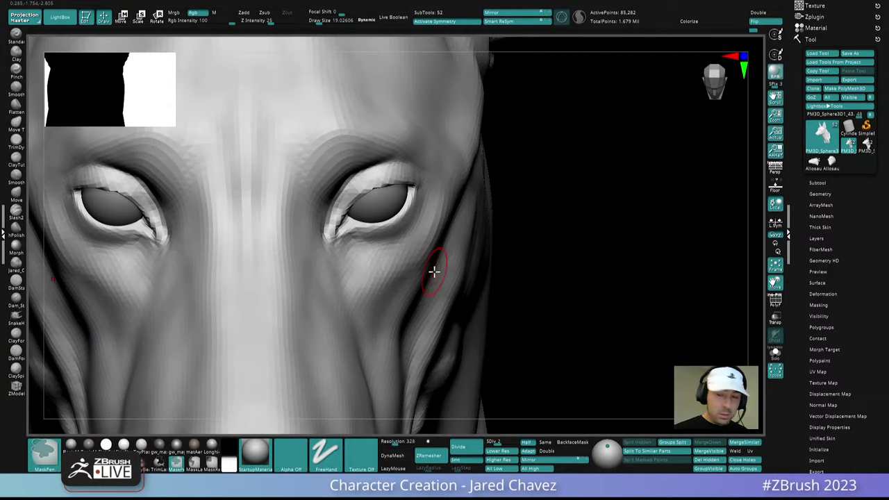
{"action": "right_click_drag", "start_coordinate": [434, 229], "coordinate": [433, 221]}
{"action": "key", "text": "space"}
{"action": "left_click_drag", "start_coordinate": [432, 220], "coordinate": [429, 221]}
{"action": "right_click_drag", "start_coordinate": [432, 198], "coordinate": [440, 227]}
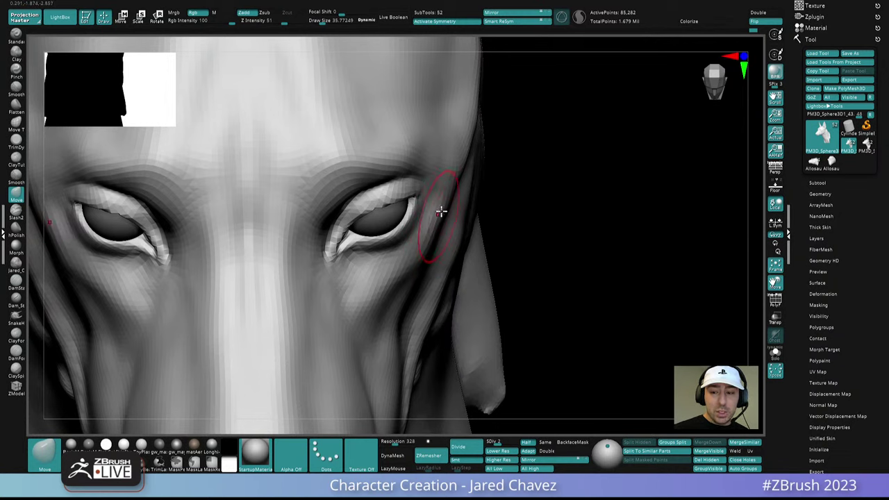
{"action": "right_click_drag", "start_coordinate": [466, 252], "coordinate": [467, 239], "text": "ctrl"}
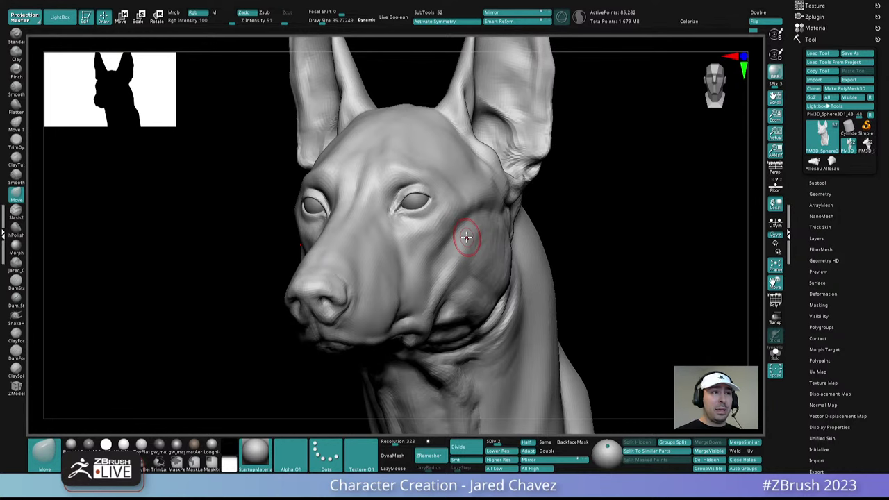
- Enlarge the Move brush draw size to about 58 and lower the head mesh to subdivision level 1
{"action": "right_click_drag", "start_coordinate": [466, 238], "coordinate": [491, 282]}
{"action": "mouse_move", "coordinate": [491, 246]}
{"action": "right_mouse_down"}
{"action": "mouse_move", "coordinate": [482, 204]}
{"action": "mouse_move", "coordinate": [491, 224]}
{"action": "mouse_move", "coordinate": [525, 199]}
{"action": "right_mouse_up"}
{"action": "key", "text": "space"}
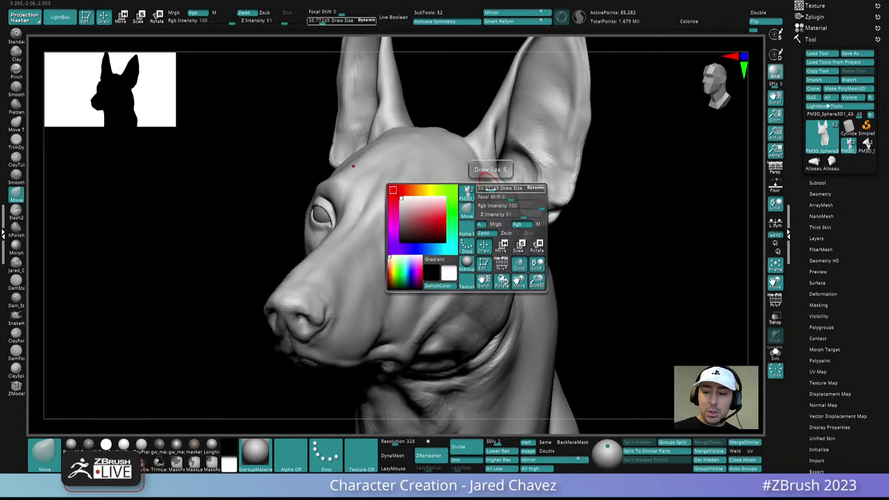
{"action": "left_click_drag", "start_coordinate": [491, 188], "coordinate": [496, 188]}
{"action": "right_click_drag", "start_coordinate": [491, 186], "coordinate": [512, 188]}
{"action": "left_click_drag", "start_coordinate": [493, 184], "coordinate": [494, 177]}
{"action": "left_click", "coordinate": [491, 442]}
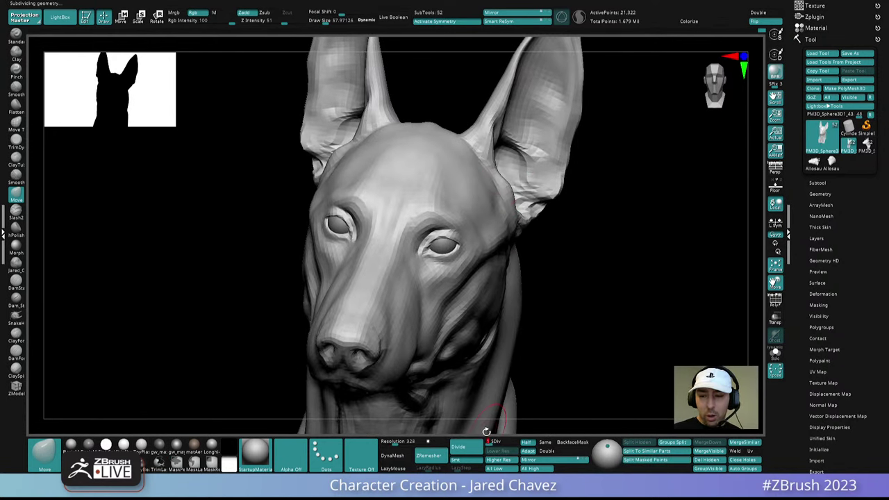
{"action": "key", "text": "shift+d"}
- Adjust the skull shape around the forehead and the front of the ear base with the Move brush
{"action": "right_click_drag", "start_coordinate": [489, 206], "coordinate": [490, 179]}
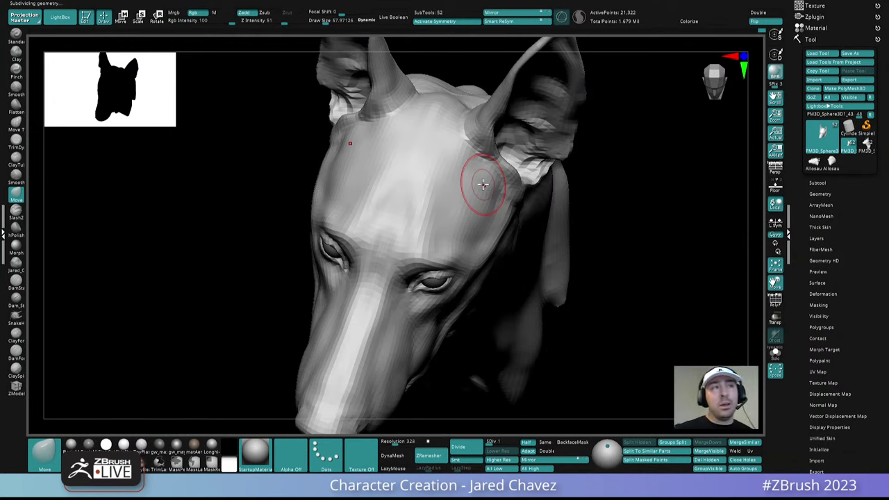
{"action": "right_click_drag", "start_coordinate": [490, 191], "coordinate": [440, 175]}
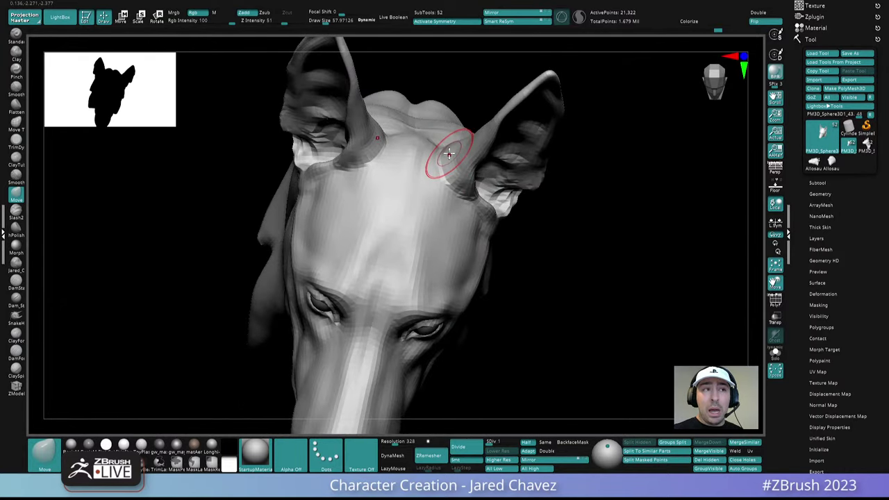
{"action": "right_click_drag", "start_coordinate": [454, 183], "coordinate": [440, 176]}
{"action": "left_click_drag", "start_coordinate": [449, 183], "coordinate": [454, 188]}
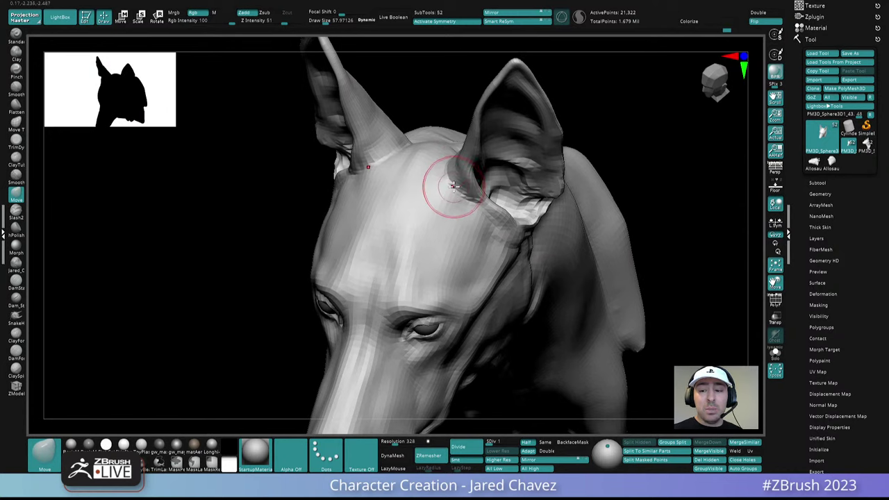
{"action": "mouse_move", "coordinate": [455, 188]}
{"action": "right_mouse_down"}
{"action": "mouse_move", "coordinate": [489, 207]}
{"action": "mouse_move", "coordinate": [471, 202]}
{"action": "mouse_move", "coordinate": [427, 222]}
{"action": "mouse_move", "coordinate": [417, 208]}
{"action": "right_mouse_up"}
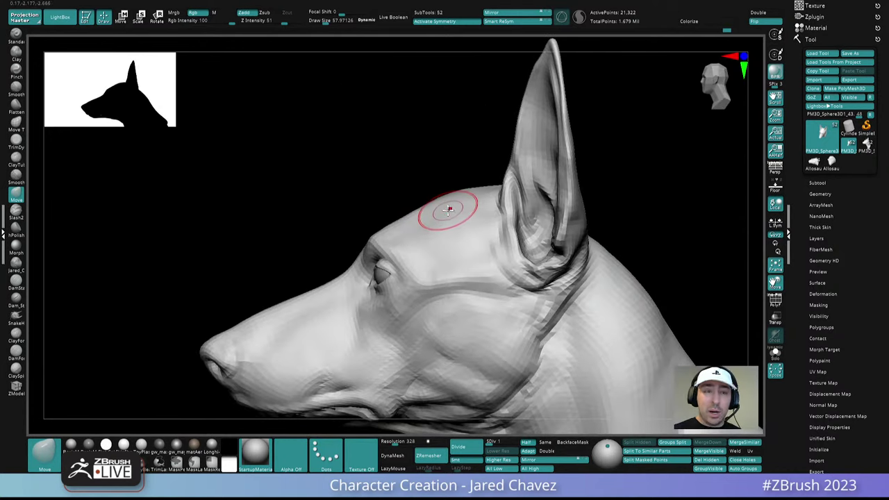
- Select the ClayForms brush with a draw size of about 33 and raise the head mesh to subdivision level 2
{"action": "left_click", "coordinate": [16, 335]}
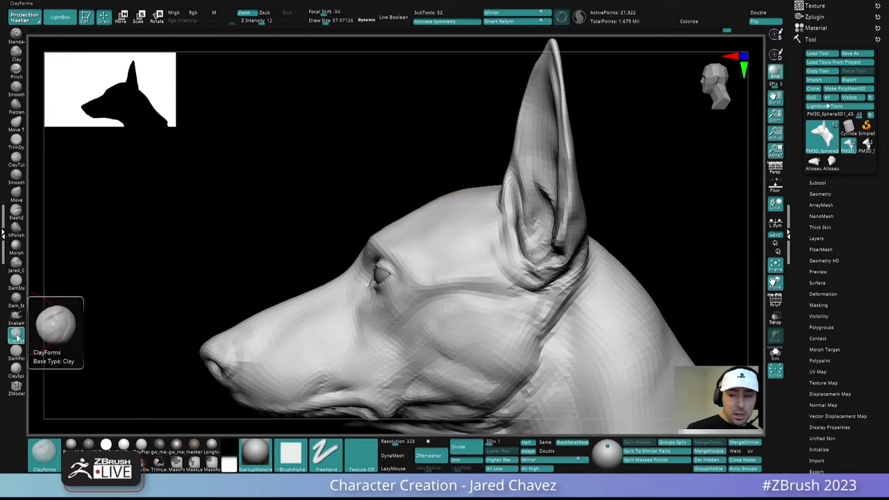
{"action": "right_click_drag", "start_coordinate": [410, 208], "coordinate": [458, 224]}
{"action": "key", "text": "space"}
{"action": "left_click_drag", "start_coordinate": [446, 217], "coordinate": [441, 218]}
{"action": "mouse_move", "coordinate": [454, 218]}
{"action": "right_mouse_down"}
{"action": "mouse_move", "coordinate": [429, 212]}
{"action": "mouse_move", "coordinate": [447, 174]}
{"action": "right_mouse_up"}
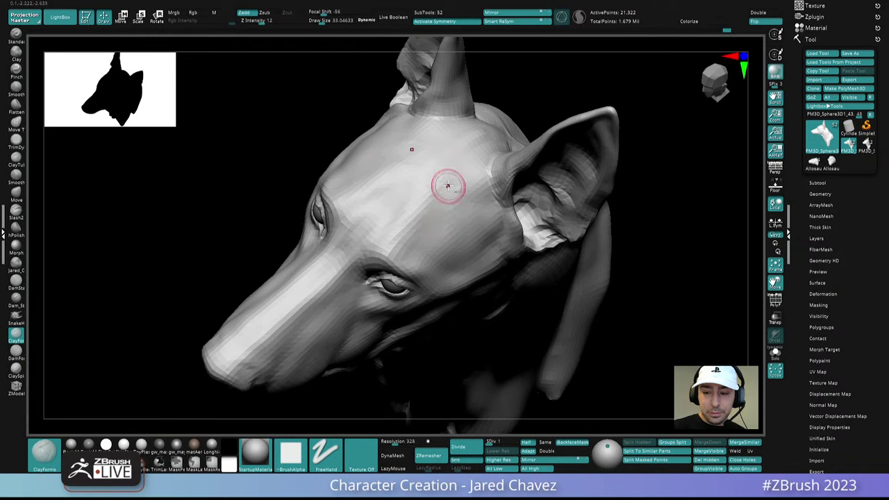
{"action": "key", "text": "ctrl+d"}
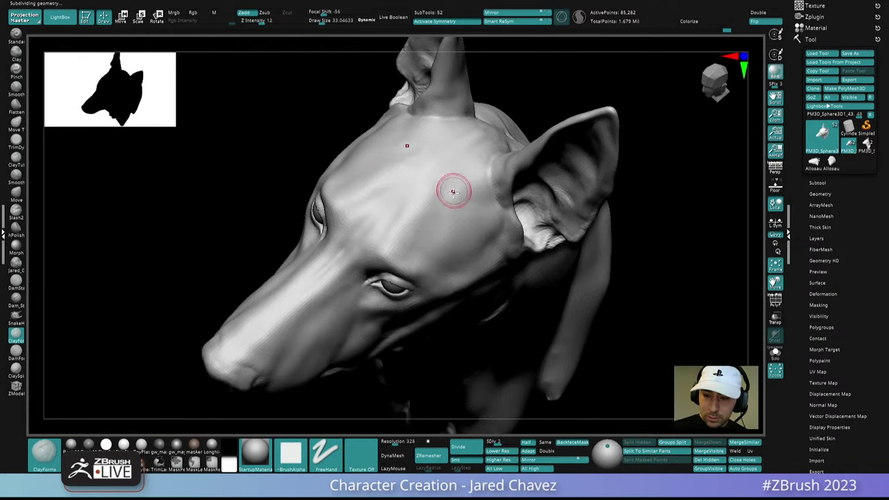
- Smooth the forehead surface between the brow and the ear base
{"action": "right_click_drag", "start_coordinate": [435, 228], "coordinate": [448, 217]}
{"action": "mouse_move", "coordinate": [448, 217]}
{"action": "left_mouse_down", "text": "shift"}
{"action": "mouse_move", "coordinate": [450, 185]}
{"action": "mouse_move", "coordinate": [421, 210]}
{"action": "mouse_move", "coordinate": [437, 193]}
{"action": "mouse_move", "coordinate": [423, 219]}
{"action": "mouse_move", "coordinate": [438, 191]}
{"action": "left_mouse_up", "text": "shift"}
{"action": "right_click_drag", "start_coordinate": [438, 191], "coordinate": [434, 134], "text": "ctrl"}
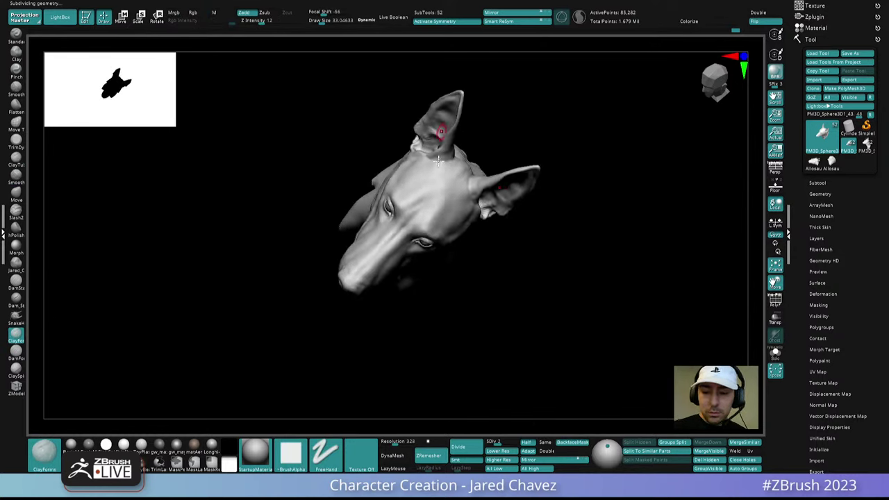
{"action": "mouse_move", "coordinate": [433, 273]}
{"action": "right_mouse_down"}
{"action": "mouse_move", "coordinate": [432, 243]}
{"action": "mouse_move", "coordinate": [553, 250]}
{"action": "mouse_move", "coordinate": [489, 209]}
{"action": "mouse_move", "coordinate": [463, 288]}
{"action": "mouse_move", "coordinate": [468, 280]}
{"action": "mouse_move", "coordinate": [438, 228]}
{"action": "mouse_move", "coordinate": [431, 177]}
{"action": "mouse_move", "coordinate": [393, 264]}
{"action": "right_mouse_up"}
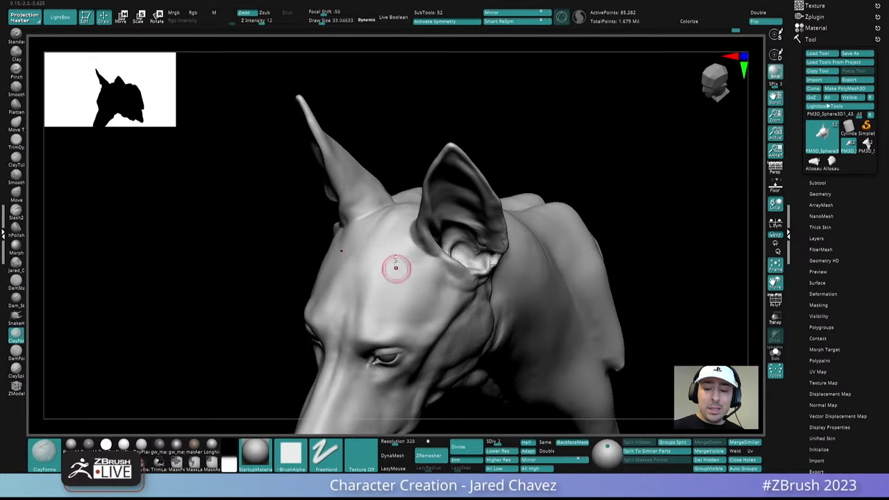
{"action": "key", "text": "shift"}
{"action": "left_click_drag", "start_coordinate": [400, 212], "coordinate": [391, 221], "text": "shift"}
{"action": "right_click_drag", "start_coordinate": [391, 222], "coordinate": [409, 209]}
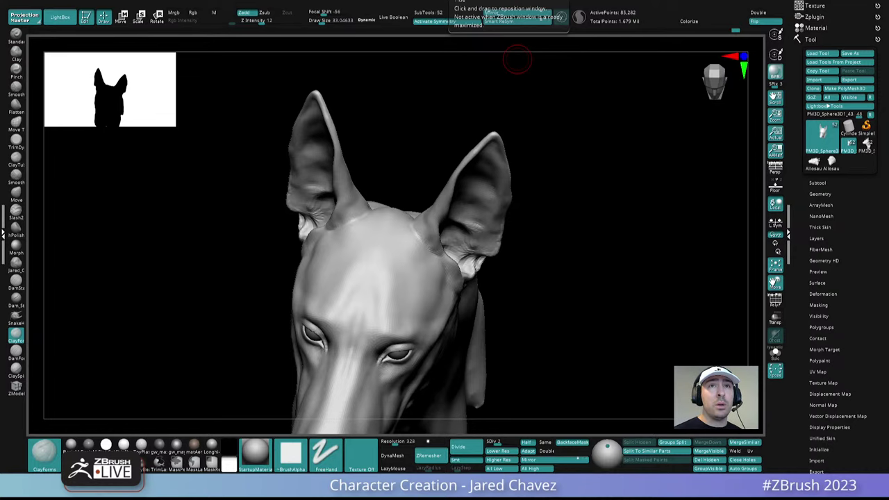
- Bring up the ArtStation portfolio in a maximized browser window and open the Back 4 Blood - Harbinger artwork
{"action": "left_click_drag", "start_coordinate": [598, 2], "coordinate": [514, 74]}
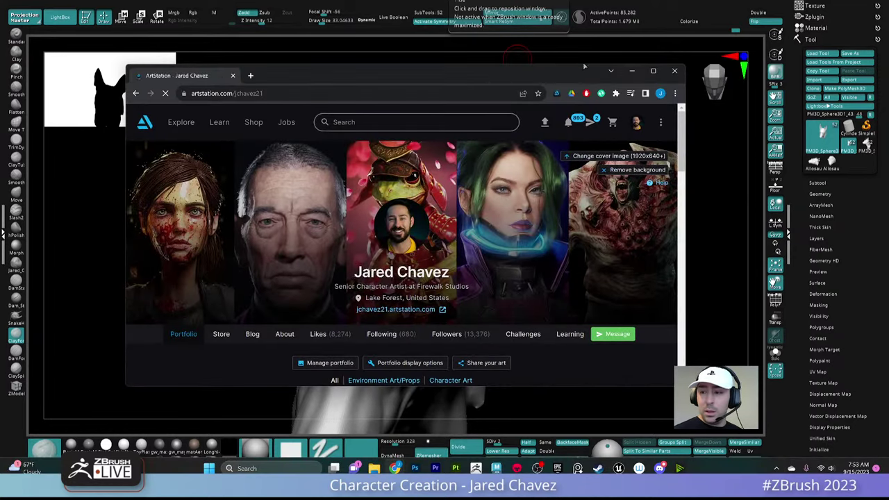
{"action": "left_click", "coordinate": [654, 71]}
{"action": "scroll", "coordinate": [468, 208], "scroll_direction": "down", "scroll_amount": 5}
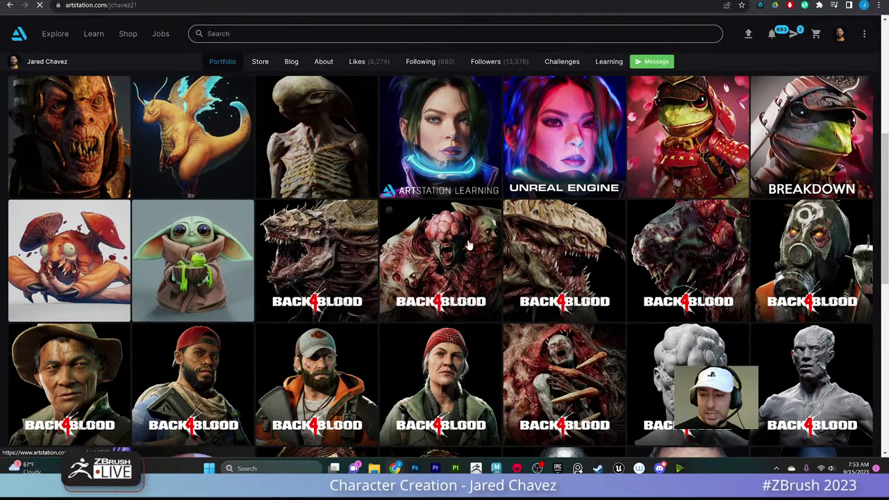
{"action": "left_click", "coordinate": [320, 250]}
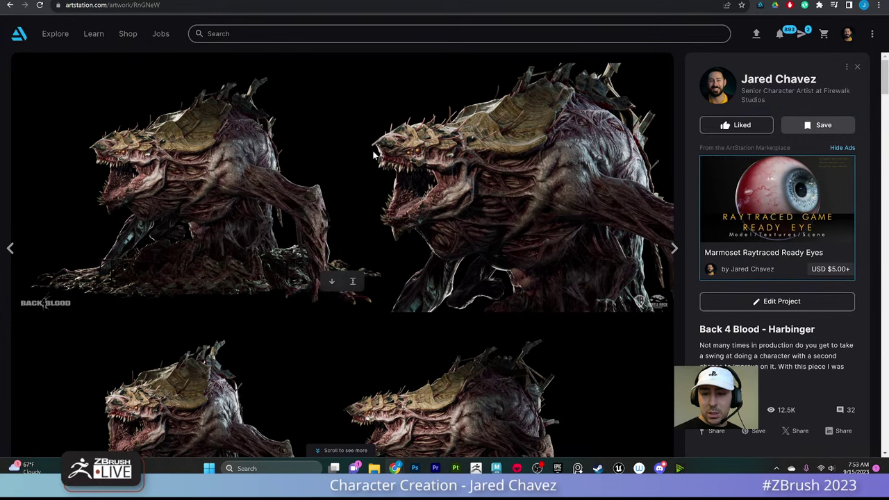
- Examine the textured and untextured Harbinger renders for head, muscle and skin forms, and switch back to the dog head in ZBrush
{"action": "scroll", "coordinate": [447, 391], "scroll_direction": "down", "scroll_amount": 1}
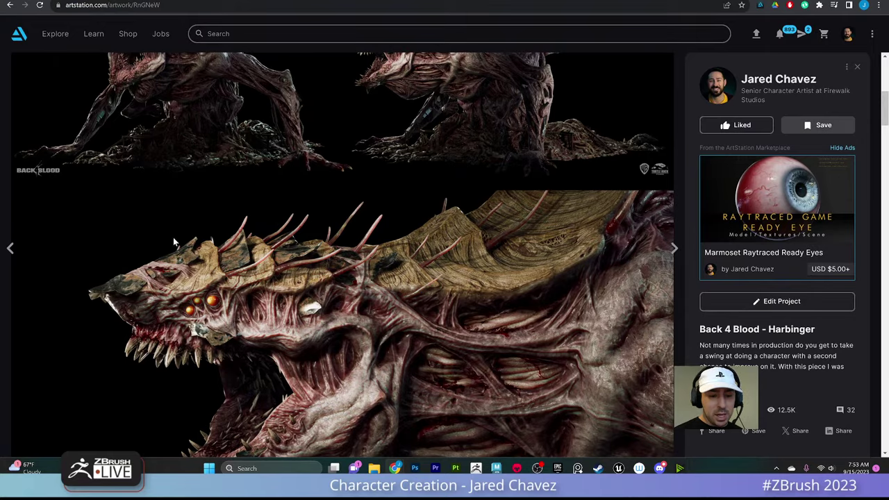
{"action": "scroll", "coordinate": [175, 242], "scroll_direction": "down", "scroll_amount": 10}
{"action": "scroll", "coordinate": [301, 173], "scroll_direction": "up", "scroll_amount": 1}
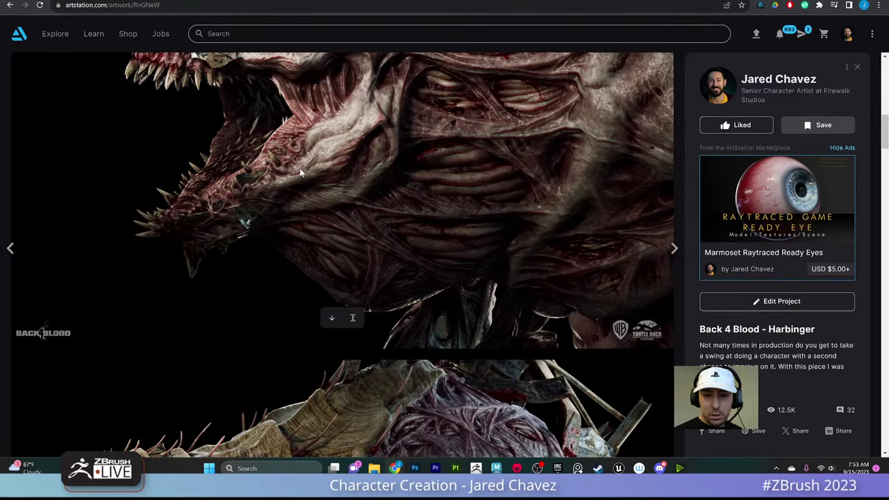
{"action": "scroll", "coordinate": [298, 180], "scroll_direction": "down", "scroll_amount": 3}
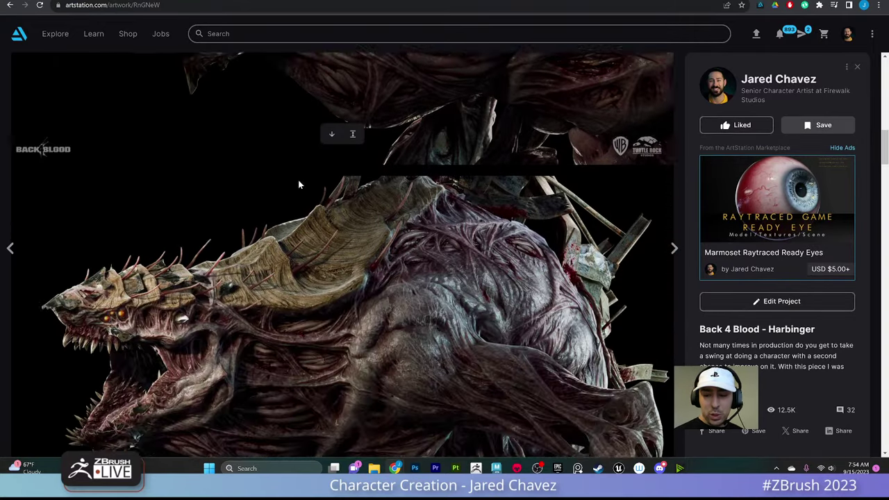
{"action": "scroll", "coordinate": [498, 222], "scroll_direction": "down", "scroll_amount": 15}
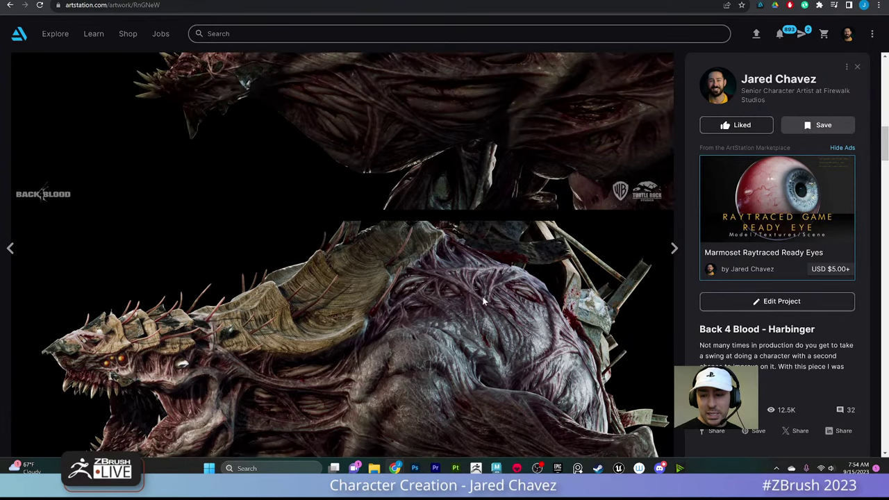
{"action": "scroll", "coordinate": [515, 241], "scroll_direction": "down", "scroll_amount": 7}
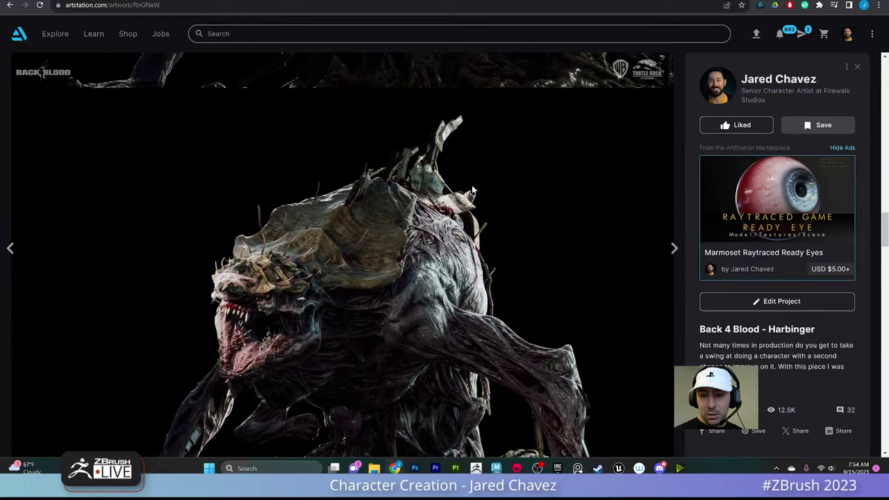
{"action": "scroll", "coordinate": [472, 185], "scroll_direction": "down", "scroll_amount": 15}
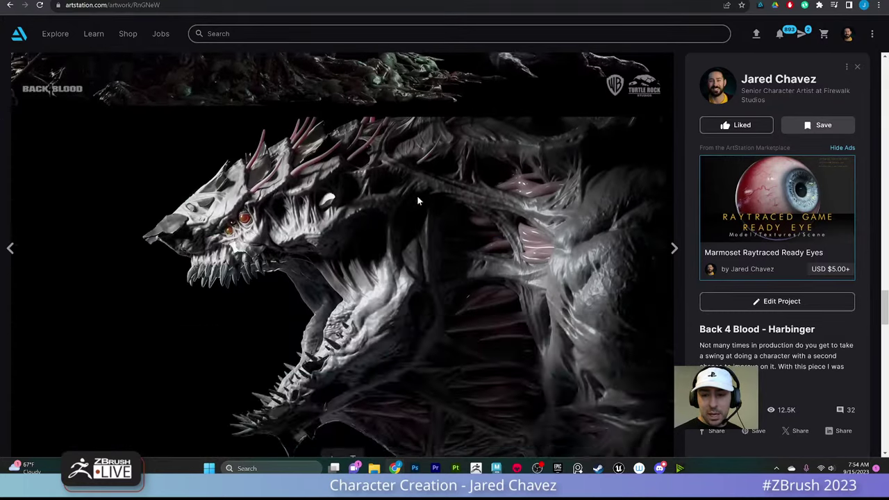
{"action": "scroll", "coordinate": [418, 201], "scroll_direction": "down", "scroll_amount": 5}
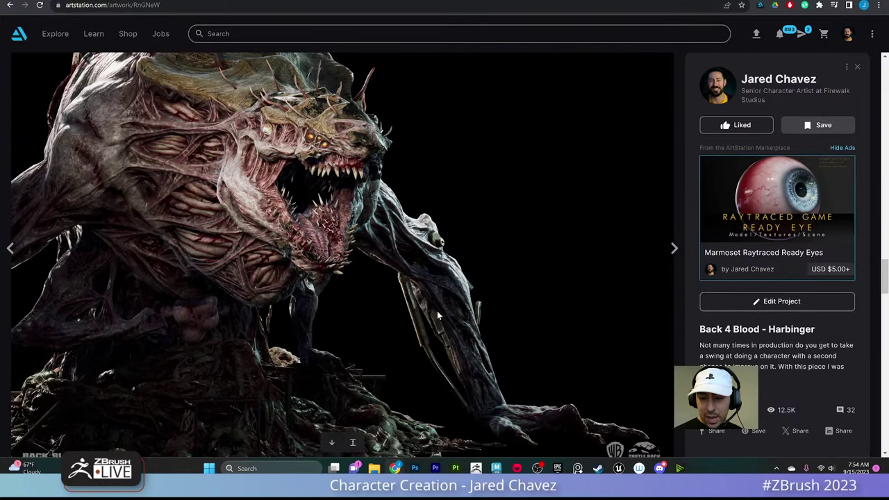
{"action": "scroll", "coordinate": [440, 325], "scroll_direction": "down", "scroll_amount": 10}
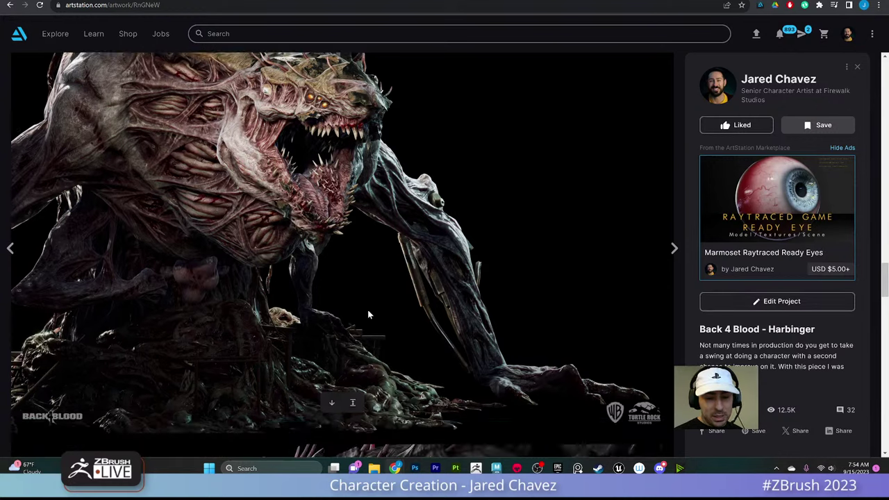
{"action": "scroll", "coordinate": [391, 297], "scroll_direction": "down", "scroll_amount": 5}
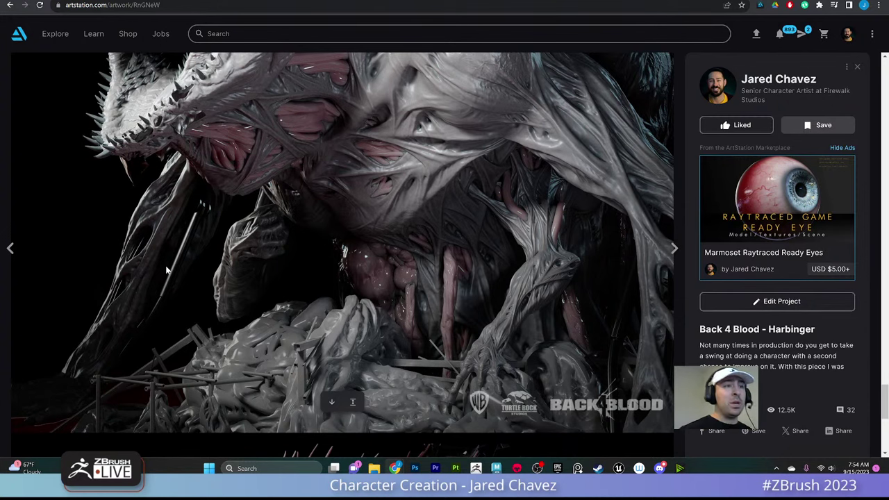
{"action": "scroll", "coordinate": [405, 248], "scroll_direction": "down", "scroll_amount": 5}
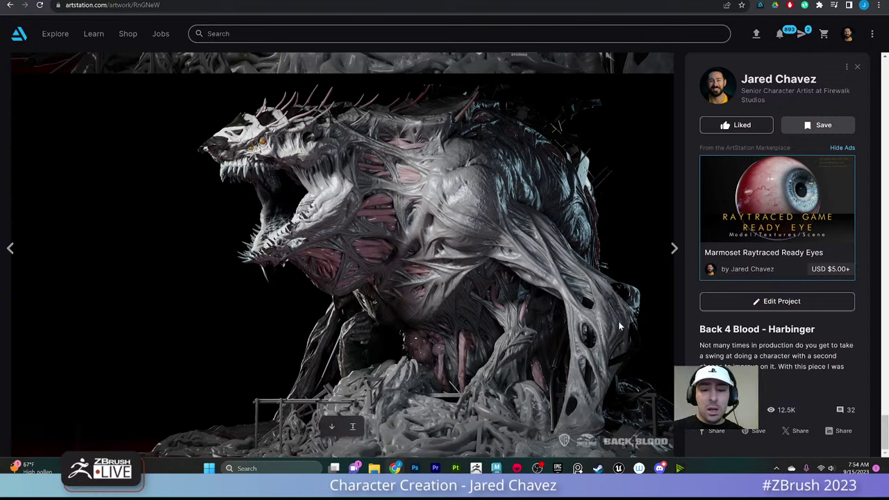
{"action": "scroll", "coordinate": [616, 325], "scroll_direction": "up", "scroll_amount": 8}
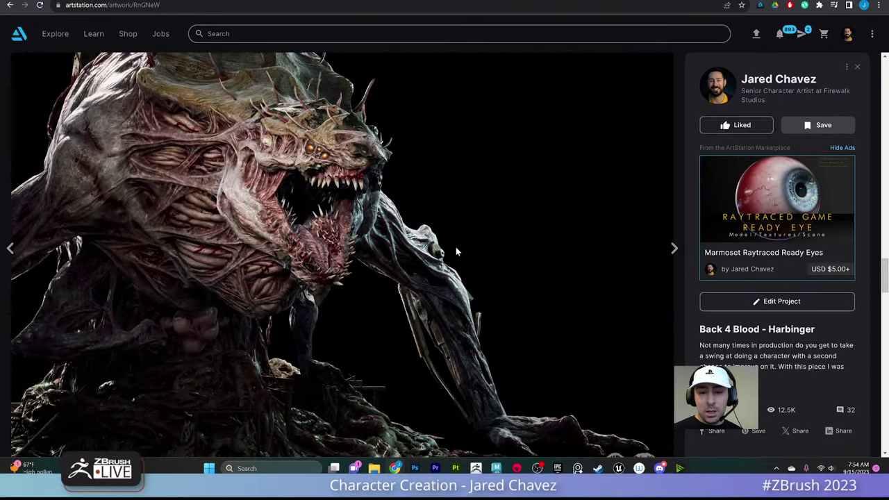
{"action": "scroll", "coordinate": [316, 177], "scroll_direction": "up", "scroll_amount": 8}
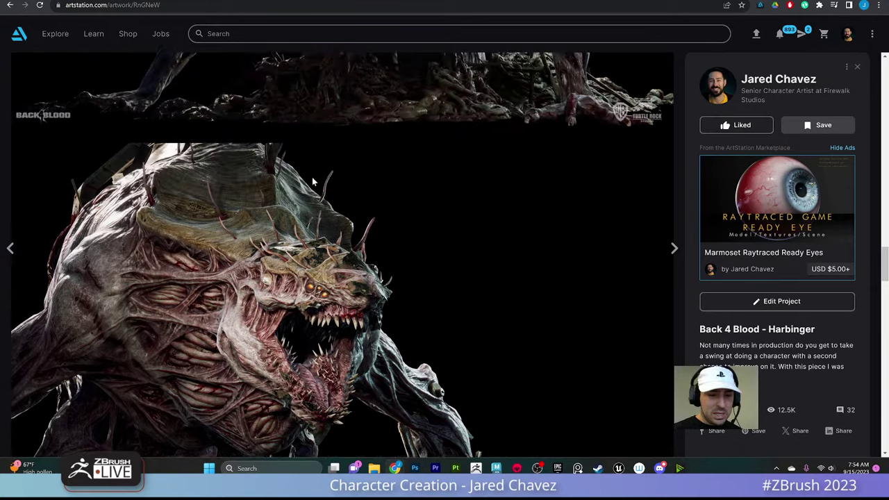
{"action": "scroll", "coordinate": [392, 180], "scroll_direction": "down", "scroll_amount": 10}
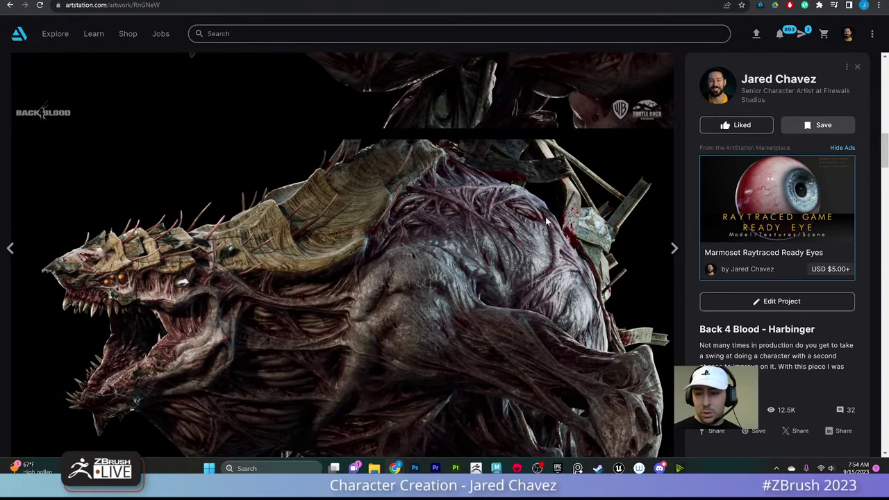
{"action": "scroll", "coordinate": [545, 218], "scroll_direction": "down", "scroll_amount": 10}
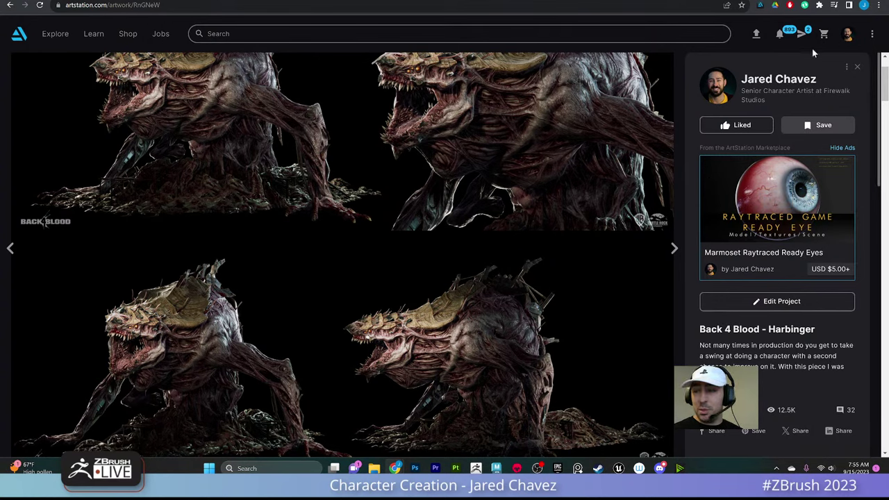
{"action": "key", "text": "alt+Tab"}
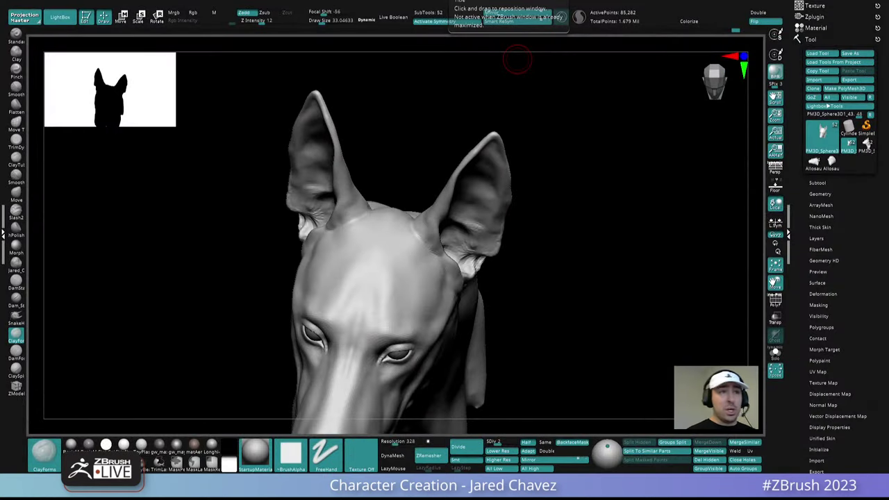
{"action": "right_click_drag", "start_coordinate": [546, 304], "coordinate": [528, 252]}
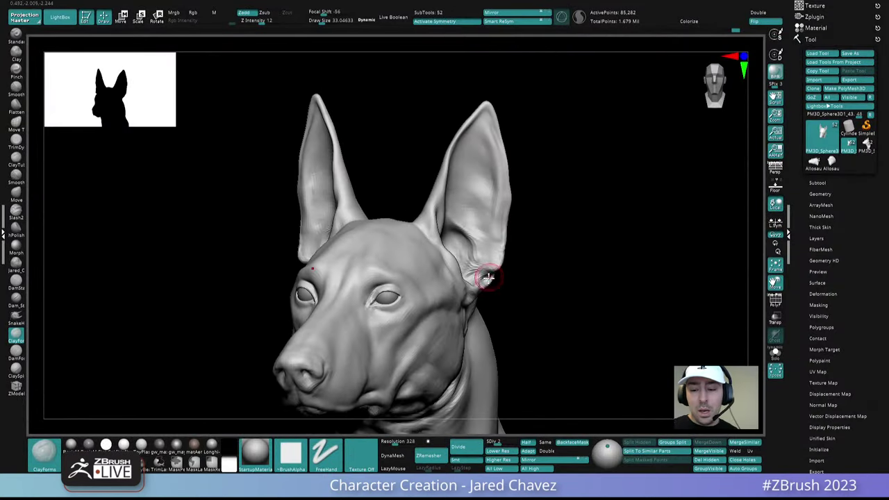
- Smooth the cheek surface of the dog head behind the mouth corner
{"action": "right_click_drag", "start_coordinate": [486, 272], "coordinate": [502, 252], "text": "alt"}
{"action": "right_click_drag", "start_coordinate": [476, 224], "coordinate": [497, 194], "text": "alt"}
{"action": "right_click_drag", "start_coordinate": [474, 276], "coordinate": [517, 306], "text": "ctrl"}
{"action": "right_click_drag", "start_coordinate": [535, 305], "coordinate": [491, 288]}
{"action": "left_click_drag", "start_coordinate": [504, 316], "coordinate": [479, 293], "text": "shift"}
{"action": "right_click_drag", "start_coordinate": [484, 314], "coordinate": [494, 259], "text": "alt"}
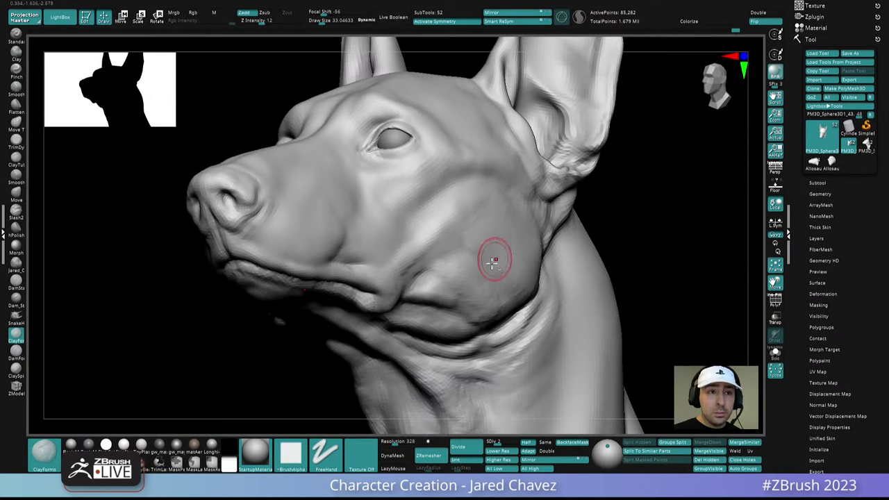
- Raise the head mesh to subdivision level 3 and set the brush draw size to about 17
{"action": "mouse_move", "coordinate": [462, 297]}
{"action": "right_mouse_down"}
{"action": "mouse_move", "coordinate": [442, 266]}
{"action": "mouse_move", "coordinate": [476, 266]}
{"action": "right_mouse_up"}
{"action": "mouse_move", "coordinate": [408, 310]}
{"action": "right_mouse_down"}
{"action": "mouse_move", "coordinate": [363, 272]}
{"action": "mouse_move", "coordinate": [412, 298]}
{"action": "mouse_move", "coordinate": [386, 271]}
{"action": "right_mouse_up"}
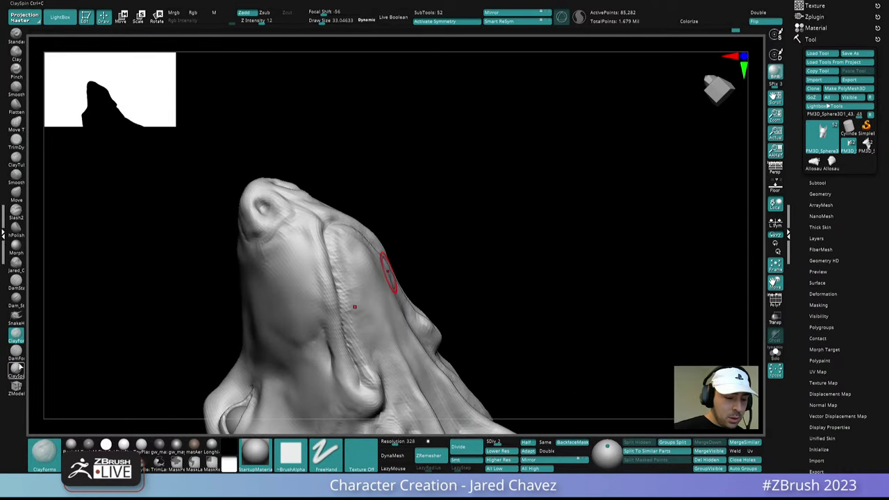
{"action": "left_click", "coordinate": [507, 443]}
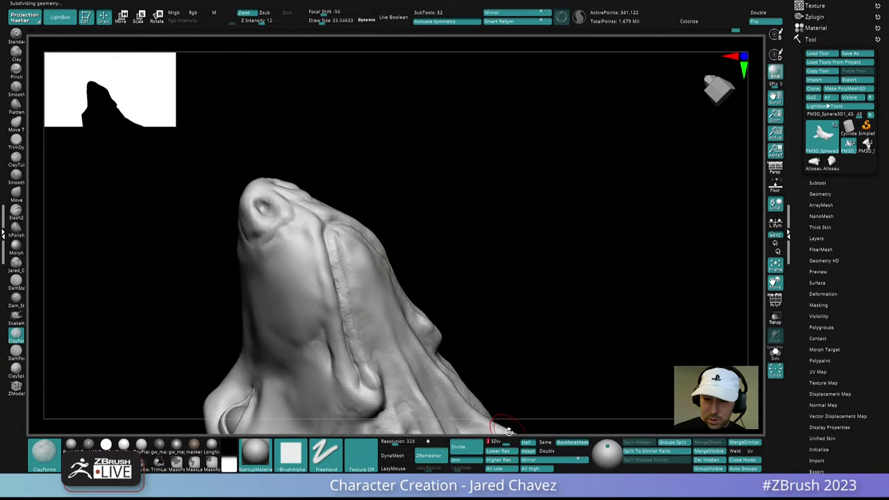
{"action": "right_click_drag", "start_coordinate": [432, 236], "coordinate": [428, 268]}
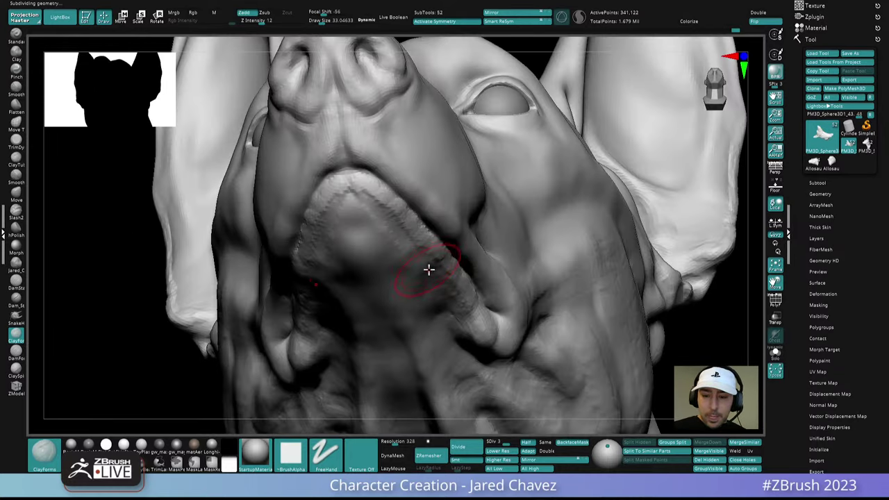
{"action": "key", "text": "space"}
{"action": "left_click_drag", "start_coordinate": [422, 264], "coordinate": [420, 260]}
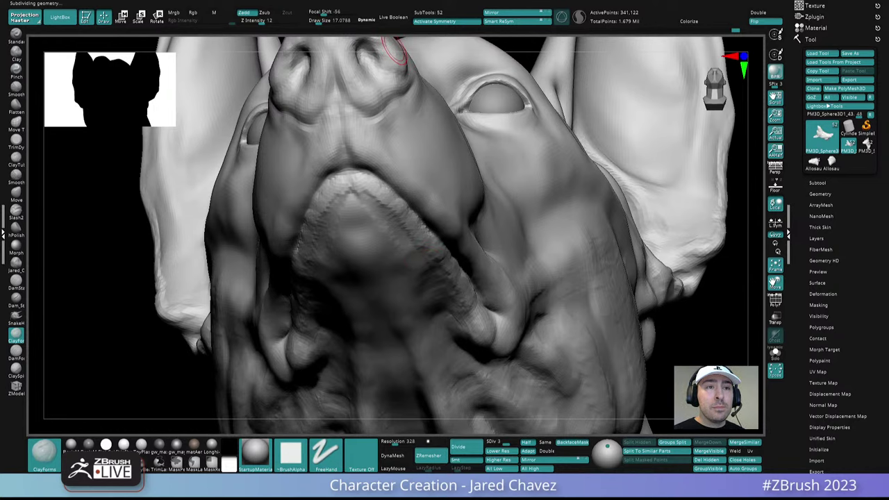
- Build up and smooth the lower lip rim around the chin, raising the head mesh to subdivision level 4
{"action": "mouse_move", "coordinate": [392, 50]}
{"action": "right_mouse_down"}
{"action": "mouse_move", "coordinate": [393, 250]}
{"action": "mouse_move", "coordinate": [383, 183]}
{"action": "mouse_move", "coordinate": [371, 193]}
{"action": "right_mouse_up"}
{"action": "mouse_move", "coordinate": [371, 192]}
{"action": "left_mouse_down"}
{"action": "mouse_move", "coordinate": [376, 183]}
{"action": "mouse_move", "coordinate": [375, 212]}
{"action": "mouse_move", "coordinate": [413, 247]}
{"action": "left_mouse_up"}
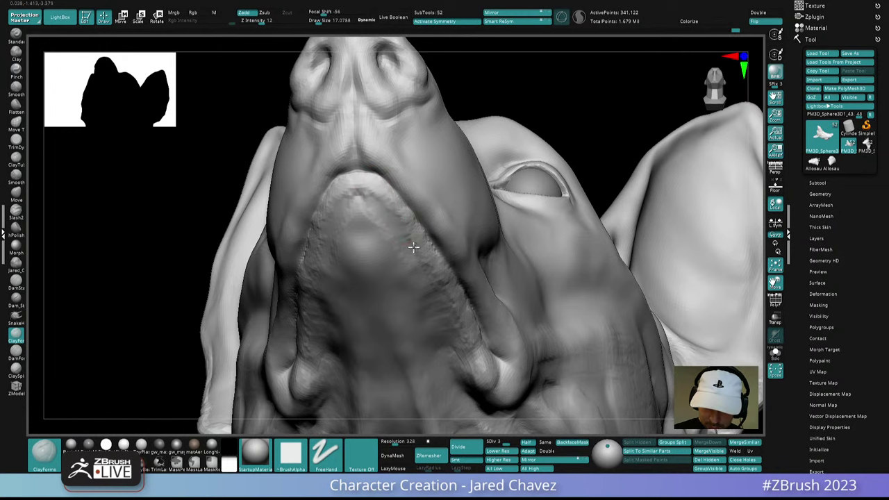
{"action": "mouse_move", "coordinate": [415, 247]}
{"action": "right_mouse_down"}
{"action": "mouse_move", "coordinate": [380, 206]}
{"action": "mouse_move", "coordinate": [413, 248]}
{"action": "right_mouse_up"}
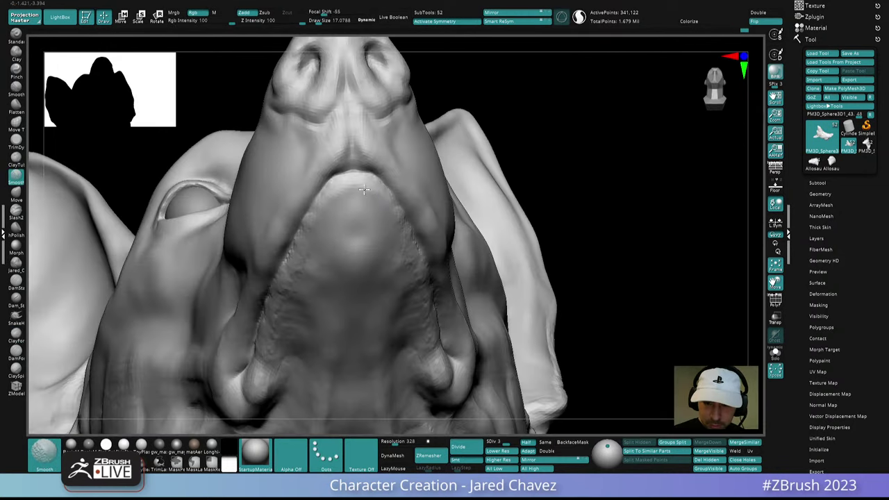
{"action": "key", "text": "d"}
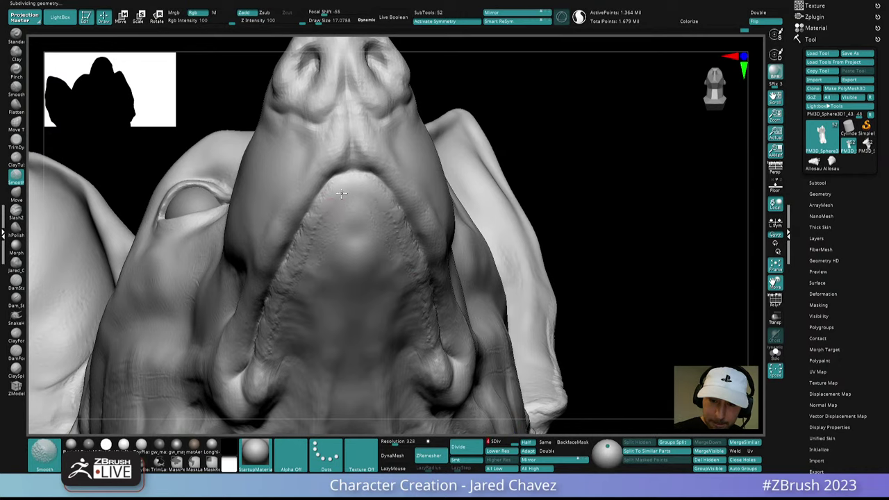
{"action": "mouse_move", "coordinate": [344, 201]}
{"action": "right_mouse_down"}
{"action": "mouse_move", "coordinate": [360, 198]}
{"action": "mouse_move", "coordinate": [329, 236]}
{"action": "right_mouse_up"}
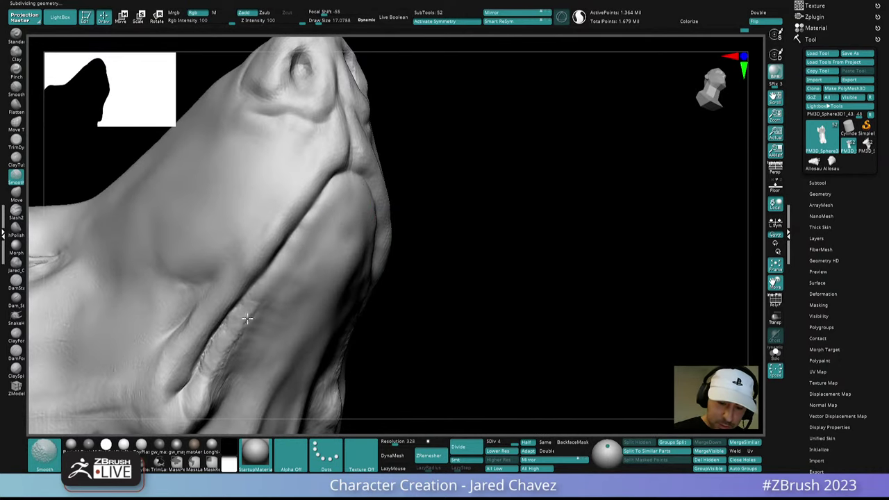
- Set the ClayForms draw size to about 12 and sculpt the lower lip fold at the mouth corner
{"action": "mouse_move", "coordinate": [221, 361]}
{"action": "right_mouse_down"}
{"action": "mouse_move", "coordinate": [298, 259]}
{"action": "mouse_move", "coordinate": [279, 283]}
{"action": "mouse_move", "coordinate": [482, 280]}
{"action": "mouse_move", "coordinate": [512, 188]}
{"action": "right_mouse_up"}
{"action": "key", "text": "space"}
{"action": "left_click_drag", "start_coordinate": [512, 200], "coordinate": [511, 205]}
{"action": "right_click_drag", "start_coordinate": [510, 205], "coordinate": [509, 224]}
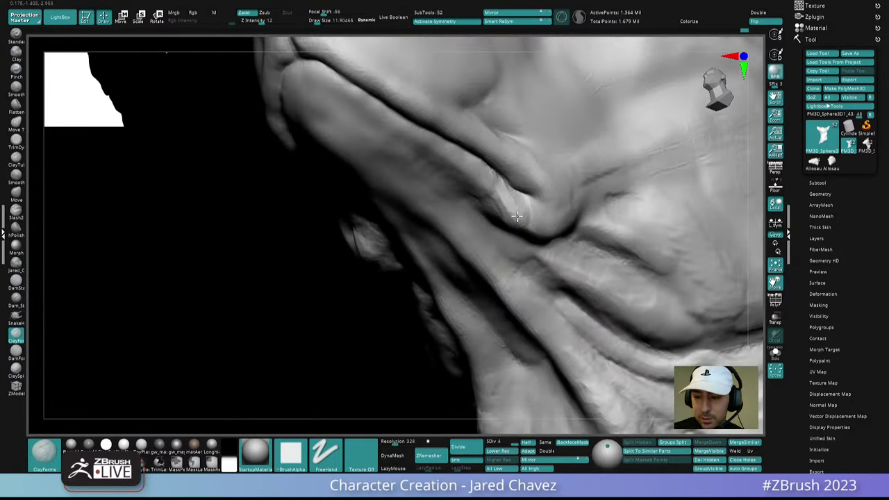
{"action": "key", "text": "space"}
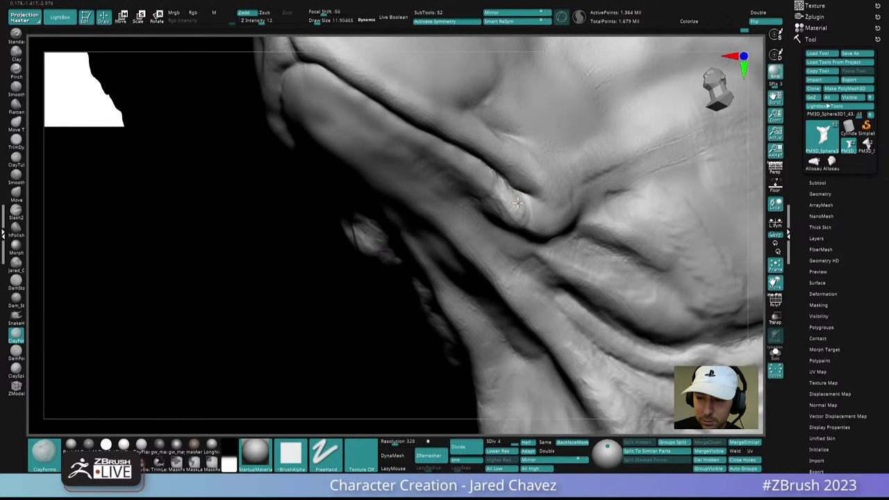
{"action": "left_click_drag", "start_coordinate": [518, 189], "coordinate": [511, 198]}
{"action": "right_click_drag", "start_coordinate": [502, 186], "coordinate": [494, 165]}
{"action": "left_click_drag", "start_coordinate": [511, 198], "coordinate": [498, 186]}
{"action": "right_click_drag", "start_coordinate": [498, 182], "coordinate": [542, 255], "text": "ctrl"}
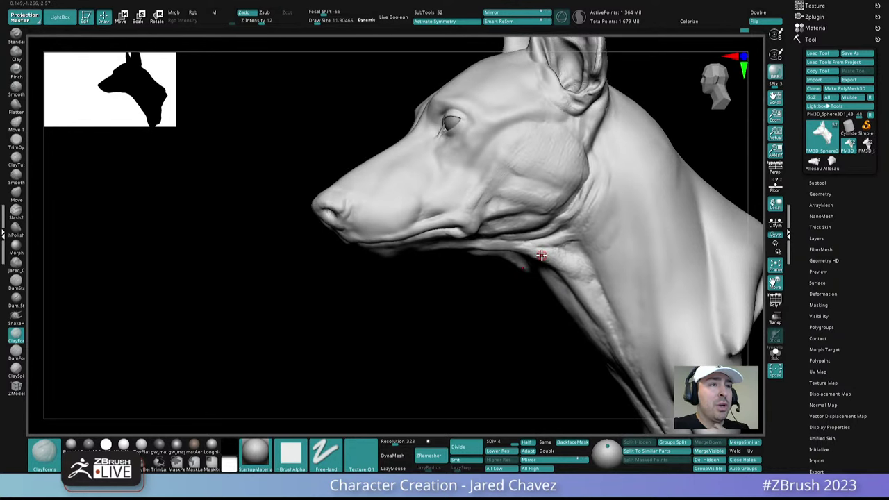
- Enlarge the draw size to about 23 and refine and smooth the area between the eye and the mouth corner
{"action": "mouse_move", "coordinate": [486, 207]}
{"action": "right_mouse_down"}
{"action": "mouse_move", "coordinate": [500, 210]}
{"action": "mouse_move", "coordinate": [500, 250]}
{"action": "mouse_move", "coordinate": [482, 213]}
{"action": "right_mouse_up"}
{"action": "key", "text": "space"}
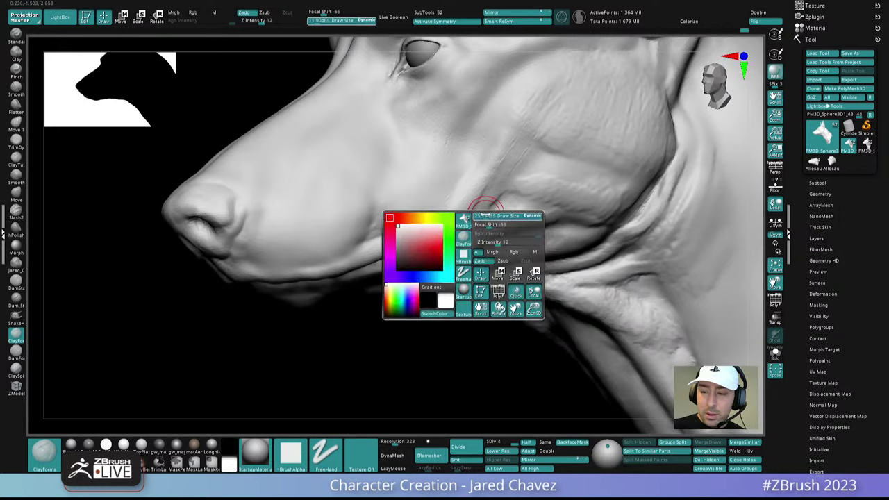
{"action": "key", "text": "shift"}
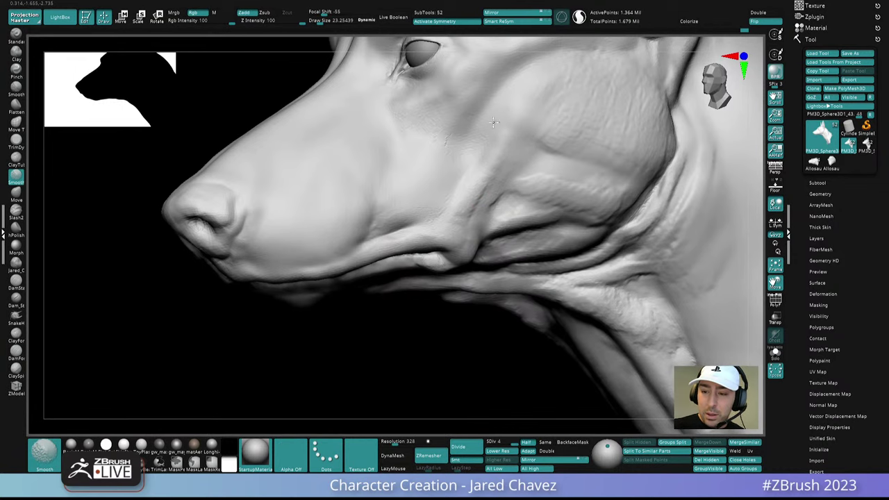
{"action": "left_click_drag", "start_coordinate": [420, 121], "coordinate": [398, 144], "text": "shift"}
{"action": "right_click_drag", "start_coordinate": [448, 167], "coordinate": [421, 150], "text": "alt"}
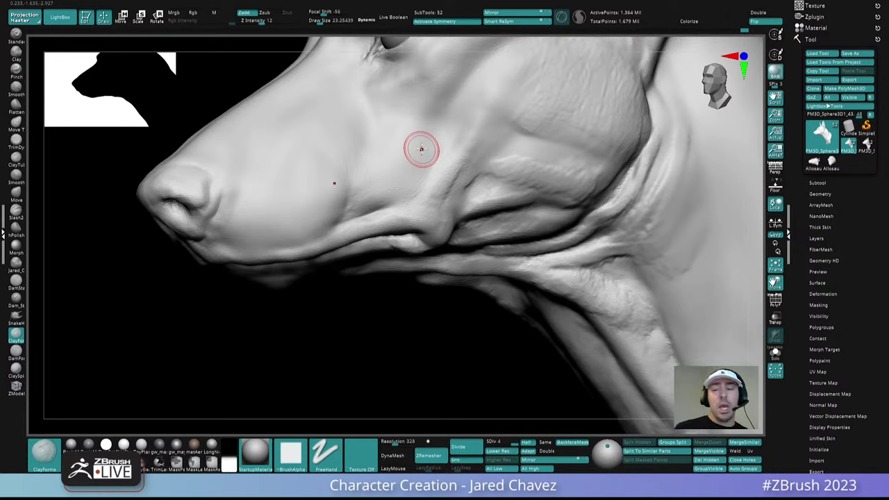
{"action": "right_click_drag", "start_coordinate": [473, 169], "coordinate": [461, 183]}
{"action": "key", "text": "shift"}
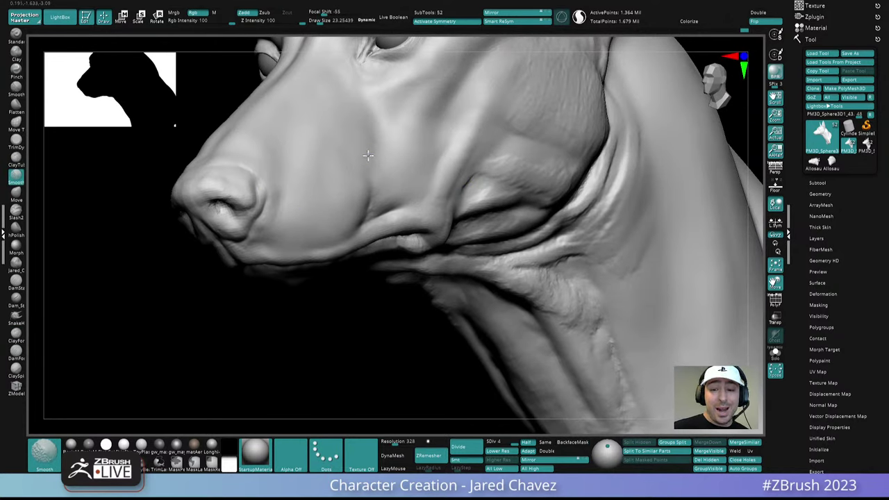
- Refine and smooth the muzzle bridge between the eyes and the forehead planes above the brow
{"action": "mouse_move", "coordinate": [357, 149]}
{"action": "right_mouse_down"}
{"action": "mouse_move", "coordinate": [408, 240]}
{"action": "mouse_move", "coordinate": [396, 234]}
{"action": "right_mouse_up"}
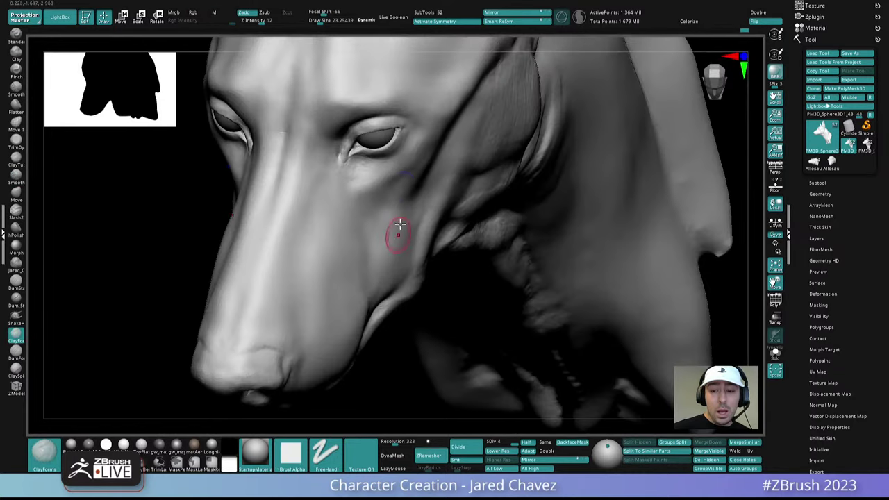
{"action": "key", "text": "shift"}
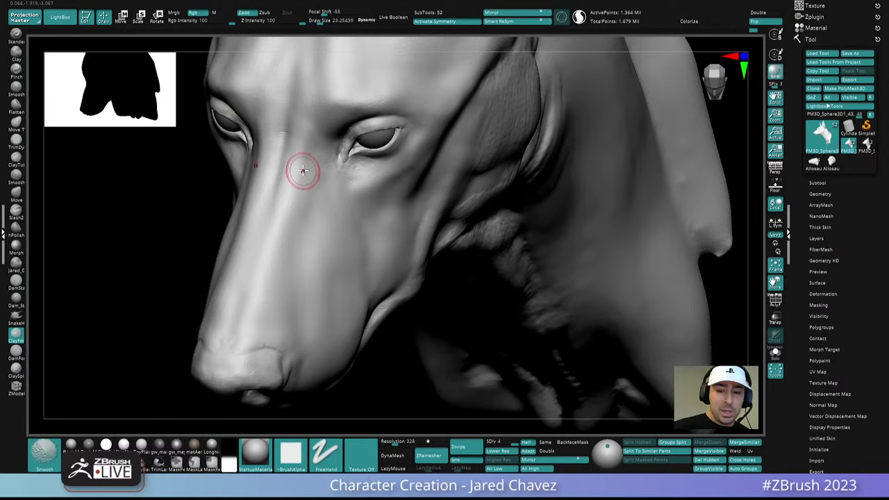
{"action": "right_click_drag", "start_coordinate": [301, 171], "coordinate": [318, 266]}
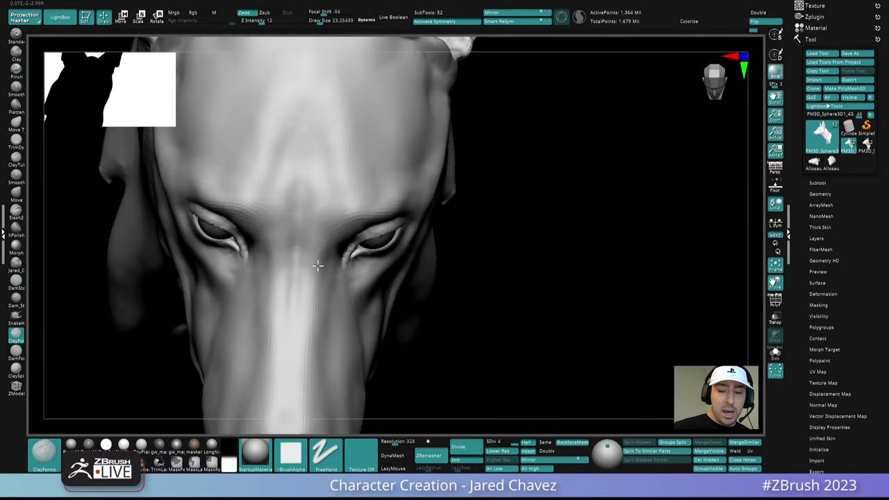
{"action": "mouse_move", "coordinate": [328, 138]}
{"action": "right_mouse_down"}
{"action": "mouse_move", "coordinate": [328, 167]}
{"action": "mouse_move", "coordinate": [298, 199]}
{"action": "right_mouse_up"}
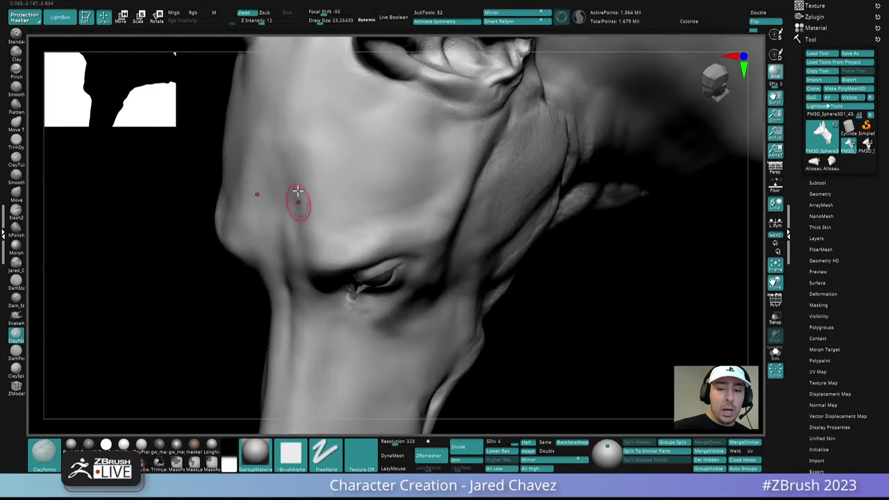
{"action": "key", "text": "shift"}
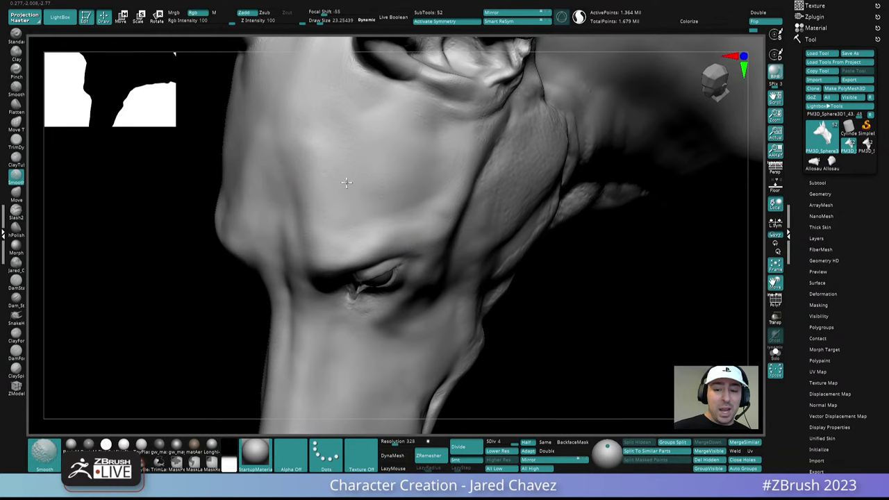
{"action": "mouse_move", "coordinate": [314, 99]}
{"action": "right_mouse_down"}
{"action": "mouse_move", "coordinate": [357, 258]}
{"action": "mouse_move", "coordinate": [370, 199]}
{"action": "right_mouse_up"}
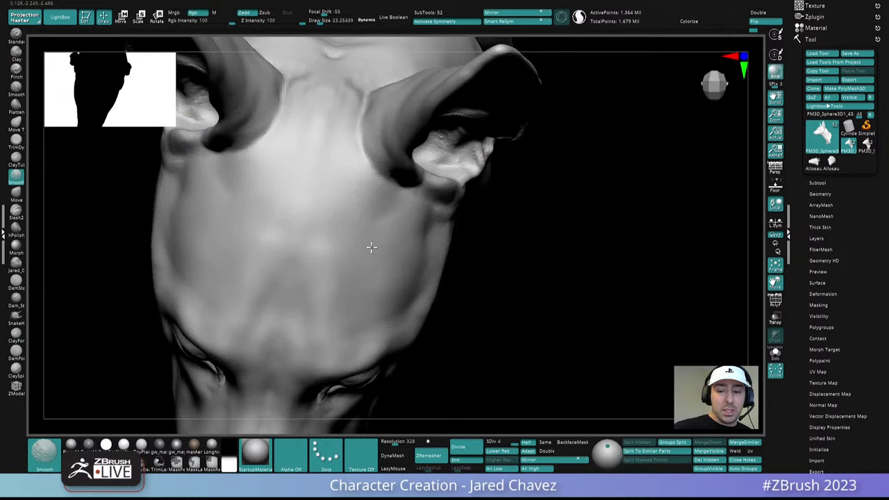
{"action": "mouse_move", "coordinate": [361, 253]}
{"action": "right_mouse_down", "text": "ctrl"}
{"action": "mouse_move", "coordinate": [347, 150]}
{"action": "mouse_move", "coordinate": [384, 215]}
{"action": "mouse_move", "coordinate": [378, 330]}
{"action": "mouse_move", "coordinate": [397, 215]}
{"action": "mouse_move", "coordinate": [405, 259]}
{"action": "mouse_move", "coordinate": [383, 232]}
{"action": "right_mouse_up", "text": "ctrl"}
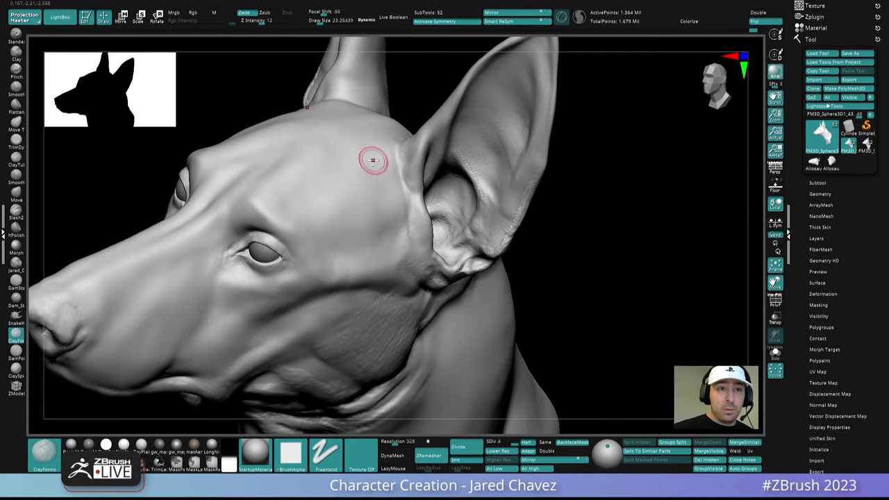
- Smooth the ear base and the temple transition in front of the ear
{"action": "mouse_move", "coordinate": [371, 159]}
{"action": "right_mouse_down"}
{"action": "mouse_move", "coordinate": [371, 244]}
{"action": "mouse_move", "coordinate": [372, 200]}
{"action": "right_mouse_up"}
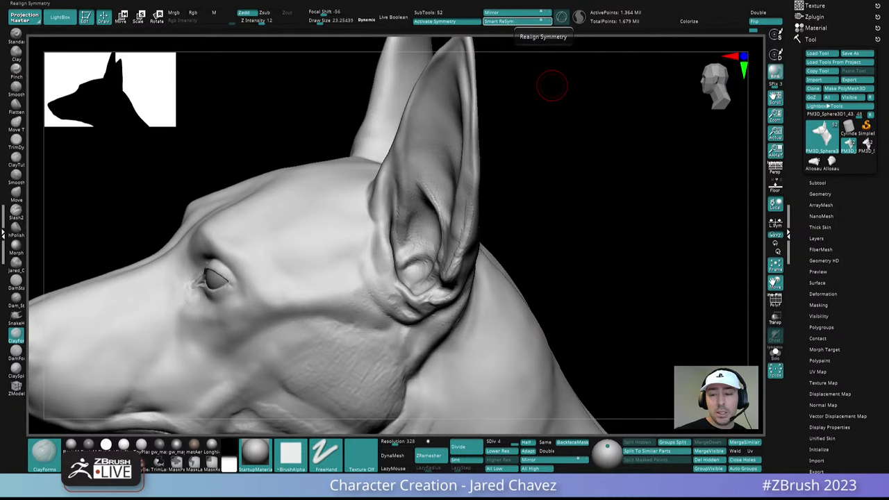
{"action": "mouse_move", "coordinate": [451, 231]}
{"action": "right_mouse_down"}
{"action": "mouse_move", "coordinate": [488, 230]}
{"action": "mouse_move", "coordinate": [490, 218]}
{"action": "right_mouse_up"}
{"action": "mouse_move", "coordinate": [489, 179]}
{"action": "left_mouse_down", "text": "shift"}
{"action": "mouse_move", "coordinate": [478, 242]}
{"action": "mouse_move", "coordinate": [438, 302]}
{"action": "left_mouse_up", "text": "shift"}
{"action": "right_click_drag", "start_coordinate": [435, 301], "coordinate": [440, 282]}
{"action": "left_click_drag", "start_coordinate": [441, 282], "coordinate": [423, 262], "text": "shift"}
{"action": "mouse_move", "coordinate": [423, 262]}
{"action": "right_mouse_down"}
{"action": "mouse_move", "coordinate": [433, 311]}
{"action": "mouse_move", "coordinate": [389, 256]}
{"action": "right_mouse_up"}
{"action": "left_click_drag", "start_coordinate": [389, 256], "coordinate": [384, 232], "text": "shift"}
{"action": "mouse_move", "coordinate": [380, 295]}
{"action": "left_mouse_down"}
{"action": "mouse_move", "coordinate": [355, 280]}
{"action": "mouse_move", "coordinate": [341, 295]}
{"action": "mouse_move", "coordinate": [320, 281]}
{"action": "left_mouse_up"}
{"action": "right_click_drag", "start_coordinate": [320, 281], "coordinate": [311, 316]}
{"action": "left_click_drag", "start_coordinate": [311, 316], "coordinate": [295, 360], "text": "shift"}
{"action": "mouse_move", "coordinate": [295, 361]}
{"action": "right_mouse_down"}
{"action": "mouse_move", "coordinate": [337, 283]}
{"action": "mouse_move", "coordinate": [329, 294]}
{"action": "right_mouse_up"}
{"action": "mouse_move", "coordinate": [321, 331]}
{"action": "left_mouse_down", "text": "shift"}
{"action": "mouse_move", "coordinate": [321, 347]}
{"action": "mouse_move", "coordinate": [296, 348]}
{"action": "left_mouse_up", "text": "shift"}
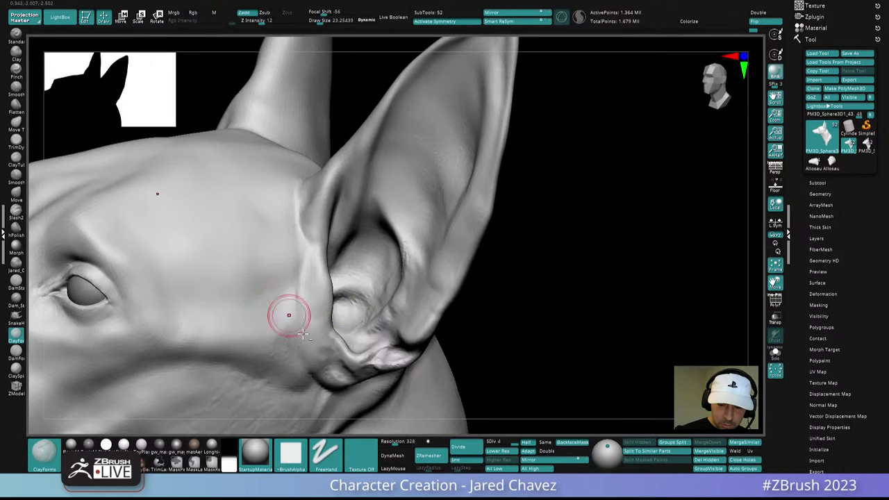
- Lower the head mesh to subdivision level 2 and soften the jaw muscle and mouth corner forms
{"action": "mouse_move", "coordinate": [301, 334]}
{"action": "right_mouse_down", "text": "ctrl"}
{"action": "mouse_move", "coordinate": [351, 312]}
{"action": "mouse_move", "coordinate": [388, 262]}
{"action": "right_mouse_up", "text": "ctrl"}
{"action": "mouse_move", "coordinate": [387, 260]}
{"action": "left_mouse_down"}
{"action": "mouse_move", "coordinate": [378, 327]}
{"action": "mouse_move", "coordinate": [427, 280]}
{"action": "mouse_move", "coordinate": [402, 332]}
{"action": "left_mouse_up"}
{"action": "mouse_move", "coordinate": [402, 333]}
{"action": "right_mouse_down"}
{"action": "mouse_move", "coordinate": [382, 301]}
{"action": "mouse_move", "coordinate": [399, 329]}
{"action": "mouse_move", "coordinate": [393, 295]}
{"action": "right_mouse_up"}
{"action": "key", "text": "shift+d"}
{"action": "key", "text": "shift+d"}
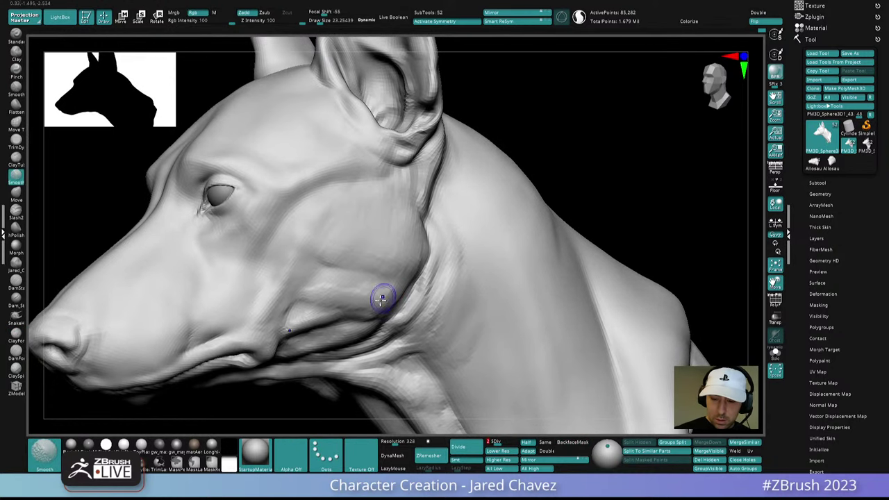
{"action": "mouse_move", "coordinate": [298, 299]}
{"action": "right_mouse_down"}
{"action": "mouse_move", "coordinate": [388, 260]}
{"action": "mouse_move", "coordinate": [398, 218]}
{"action": "mouse_move", "coordinate": [353, 300]}
{"action": "right_mouse_up"}
{"action": "mouse_move", "coordinate": [349, 300]}
{"action": "left_mouse_down"}
{"action": "mouse_move", "coordinate": [382, 248]}
{"action": "mouse_move", "coordinate": [373, 278]}
{"action": "mouse_move", "coordinate": [368, 240]}
{"action": "mouse_move", "coordinate": [367, 268]}
{"action": "left_mouse_up"}
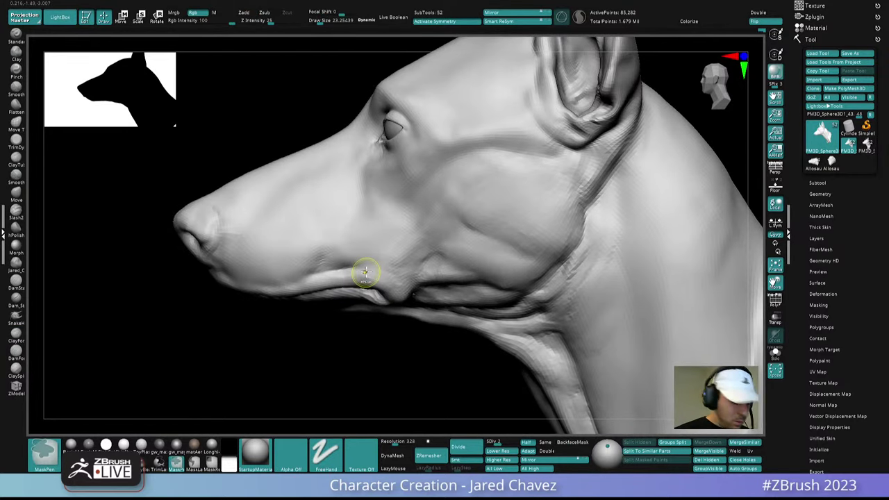
{"action": "key", "text": "ctrl"}
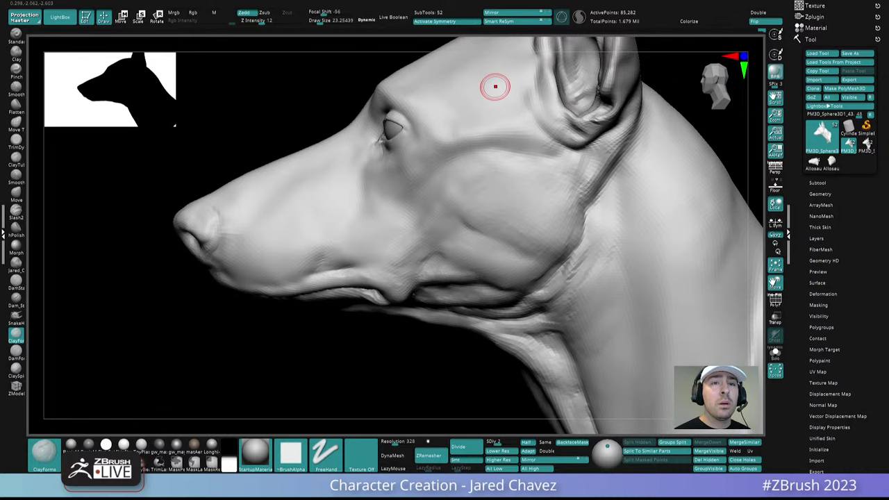
- Set the draw size to about 13.5 for the lower lip and raise the head mesh to subdivision level 3
{"action": "mouse_move", "coordinate": [496, 86]}
{"action": "right_mouse_down"}
{"action": "mouse_move", "coordinate": [341, 240]}
{"action": "mouse_move", "coordinate": [357, 294]}
{"action": "right_mouse_up"}
{"action": "right_click_drag", "start_coordinate": [393, 260], "coordinate": [371, 278]}
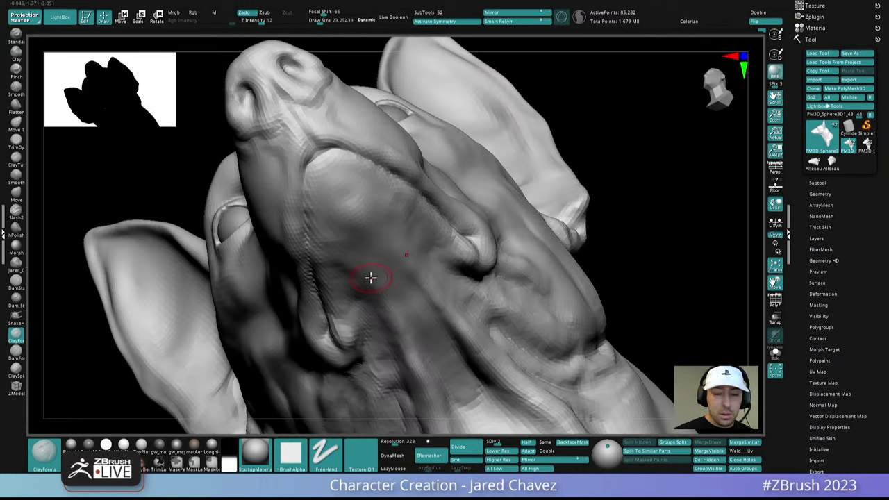
{"action": "mouse_move", "coordinate": [421, 234]}
{"action": "right_mouse_down"}
{"action": "mouse_move", "coordinate": [386, 244]}
{"action": "mouse_move", "coordinate": [368, 243]}
{"action": "mouse_move", "coordinate": [373, 234]}
{"action": "right_mouse_up"}
{"action": "mouse_move", "coordinate": [390, 281]}
{"action": "right_mouse_down"}
{"action": "mouse_move", "coordinate": [359, 232]}
{"action": "mouse_move", "coordinate": [333, 212]}
{"action": "mouse_move", "coordinate": [393, 248]}
{"action": "mouse_move", "coordinate": [382, 222]}
{"action": "right_mouse_up"}
{"action": "mouse_move", "coordinate": [344, 260]}
{"action": "right_mouse_down"}
{"action": "mouse_move", "coordinate": [393, 234]}
{"action": "mouse_move", "coordinate": [386, 225]}
{"action": "right_mouse_up"}
{"action": "key", "text": "space"}
{"action": "left_click_drag", "start_coordinate": [389, 226], "coordinate": [383, 226]}
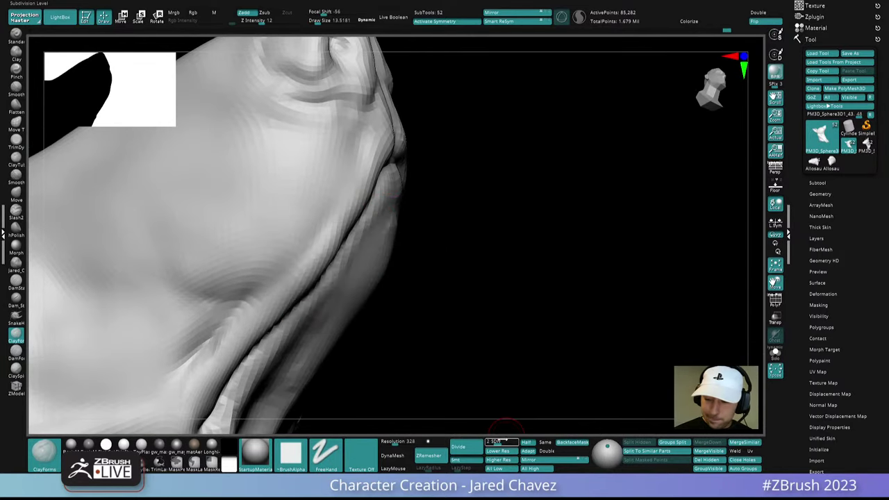
{"action": "key", "text": "ctrl+d"}
{"action": "mouse_move", "coordinate": [421, 218]}
{"action": "right_mouse_down"}
{"action": "mouse_move", "coordinate": [397, 178]}
{"action": "mouse_move", "coordinate": [424, 183]}
{"action": "mouse_move", "coordinate": [398, 183]}
{"action": "mouse_move", "coordinate": [407, 189]}
{"action": "right_mouse_up"}
{"action": "mouse_move", "coordinate": [444, 217]}
{"action": "right_mouse_down"}
{"action": "mouse_move", "coordinate": [437, 143]}
{"action": "mouse_move", "coordinate": [474, 295]}
{"action": "mouse_move", "coordinate": [454, 266]}
{"action": "mouse_move", "coordinate": [551, 270]}
{"action": "right_mouse_up"}
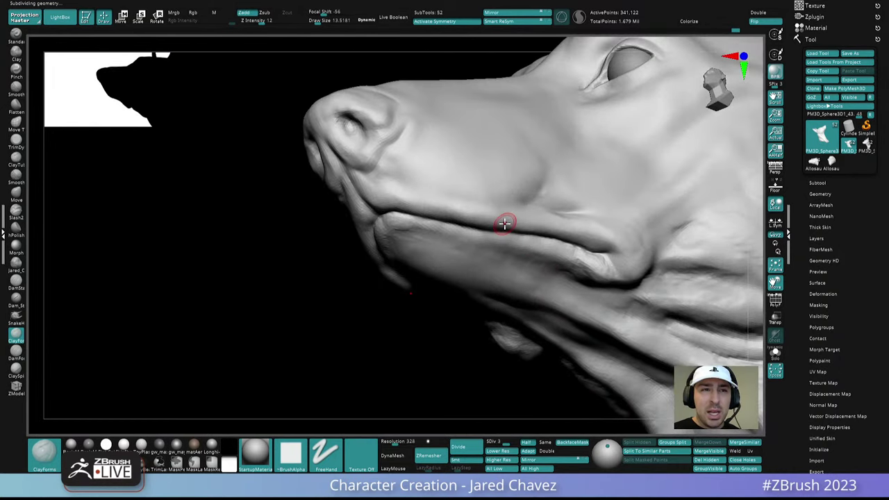
- Smooth the lower lip edge along the mouth line and refine the fold under the mouth corner
{"action": "mouse_move", "coordinate": [510, 242]}
{"action": "right_mouse_down"}
{"action": "mouse_move", "coordinate": [509, 253]}
{"action": "mouse_move", "coordinate": [476, 239]}
{"action": "mouse_move", "coordinate": [480, 214]}
{"action": "mouse_move", "coordinate": [423, 223]}
{"action": "mouse_move", "coordinate": [492, 239]}
{"action": "right_mouse_up"}
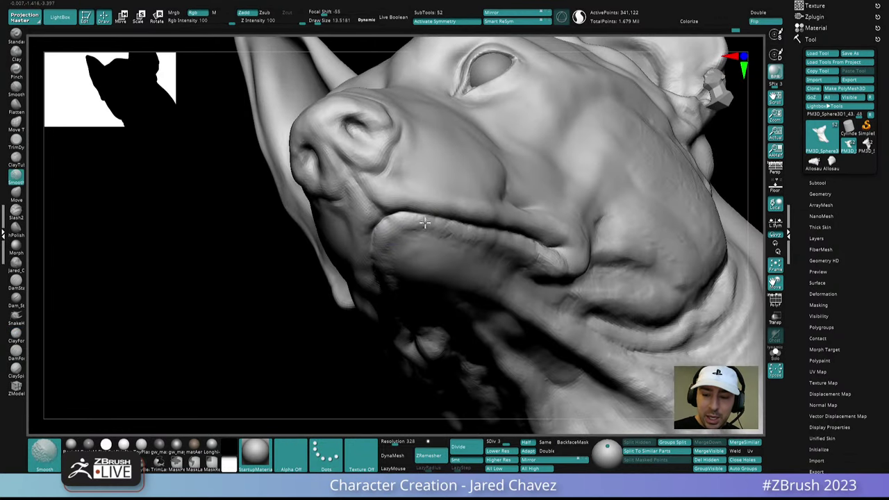
{"action": "left_click_drag", "start_coordinate": [425, 222], "coordinate": [486, 243], "text": "shift"}
{"action": "right_click_drag", "start_coordinate": [492, 250], "coordinate": [431, 238]}
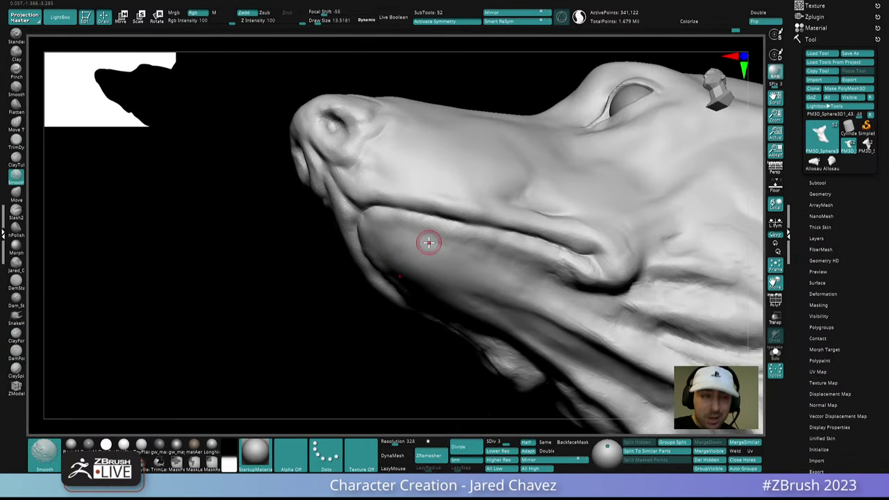
{"action": "mouse_move", "coordinate": [428, 242]}
{"action": "right_mouse_down"}
{"action": "mouse_move", "coordinate": [512, 260]}
{"action": "mouse_move", "coordinate": [482, 224]}
{"action": "mouse_move", "coordinate": [486, 304]}
{"action": "mouse_move", "coordinate": [416, 302]}
{"action": "mouse_move", "coordinate": [484, 294]}
{"action": "mouse_move", "coordinate": [461, 284]}
{"action": "mouse_move", "coordinate": [470, 274]}
{"action": "mouse_move", "coordinate": [447, 258]}
{"action": "mouse_move", "coordinate": [456, 266]}
{"action": "right_mouse_up"}
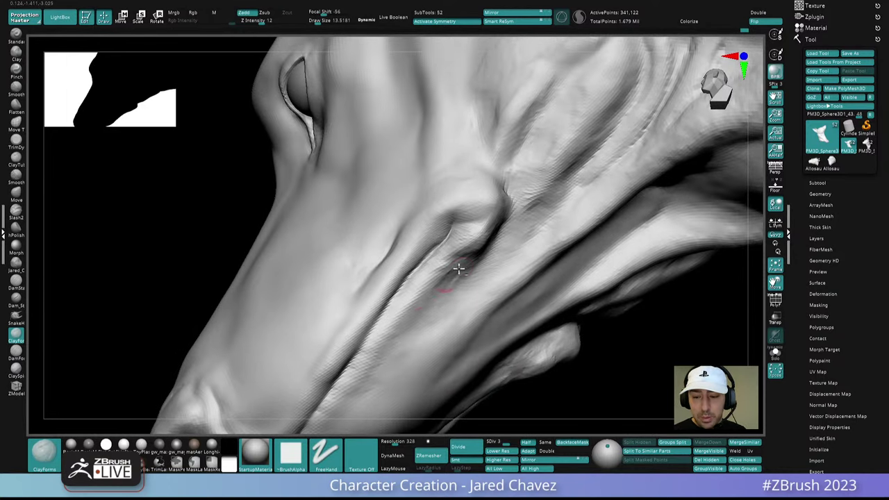
{"action": "mouse_move", "coordinate": [411, 323]}
{"action": "right_mouse_down"}
{"action": "mouse_move", "coordinate": [499, 249]}
{"action": "mouse_move", "coordinate": [484, 187]}
{"action": "mouse_move", "coordinate": [512, 209]}
{"action": "mouse_move", "coordinate": [569, 185]}
{"action": "mouse_move", "coordinate": [521, 179]}
{"action": "mouse_move", "coordinate": [522, 189]}
{"action": "right_mouse_up"}
{"action": "key", "text": "ctrl"}
{"action": "right_click_drag", "start_coordinate": [511, 234], "coordinate": [496, 189]}
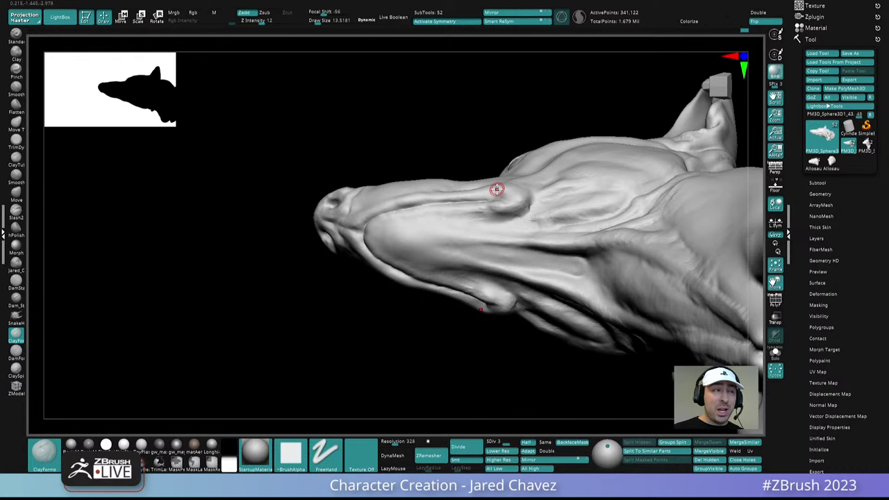
- Raise the head mesh to subdivision level 4 and set the draw size to about 9 for the eye area
{"action": "mouse_move", "coordinate": [497, 189]}
{"action": "right_mouse_down"}
{"action": "mouse_move", "coordinate": [555, 327]}
{"action": "mouse_move", "coordinate": [611, 222]}
{"action": "mouse_move", "coordinate": [601, 234]}
{"action": "mouse_move", "coordinate": [578, 232]}
{"action": "mouse_move", "coordinate": [514, 316]}
{"action": "mouse_move", "coordinate": [582, 273]}
{"action": "mouse_move", "coordinate": [498, 276]}
{"action": "mouse_move", "coordinate": [508, 278]}
{"action": "mouse_move", "coordinate": [500, 250]}
{"action": "mouse_move", "coordinate": [430, 200]}
{"action": "mouse_move", "coordinate": [419, 284]}
{"action": "right_mouse_up"}
{"action": "mouse_move", "coordinate": [407, 228]}
{"action": "left_mouse_down", "text": "shift"}
{"action": "mouse_move", "coordinate": [398, 204]}
{"action": "mouse_move", "coordinate": [441, 157]}
{"action": "left_mouse_up", "text": "shift"}
{"action": "key", "text": "d"}
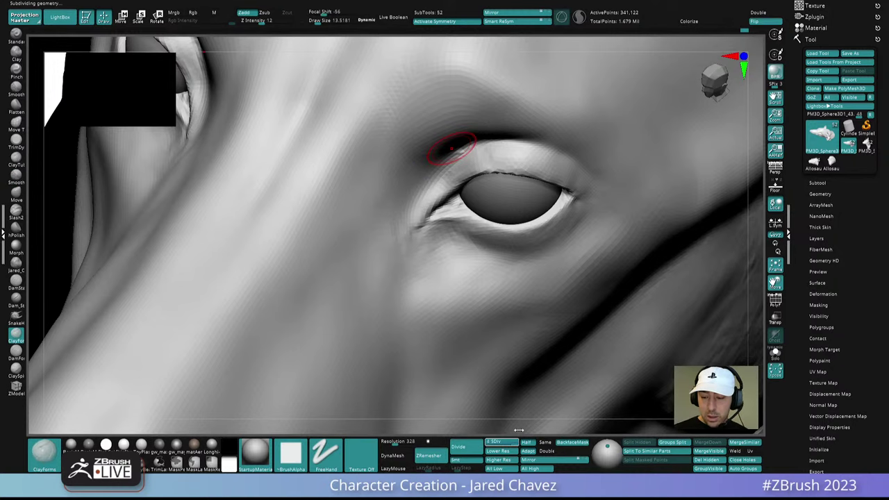
{"action": "mouse_move", "coordinate": [410, 292]}
{"action": "right_mouse_down"}
{"action": "mouse_move", "coordinate": [436, 240]}
{"action": "mouse_move", "coordinate": [421, 226]}
{"action": "right_mouse_up"}
{"action": "key", "text": "space"}
{"action": "left_click_drag", "start_coordinate": [425, 240], "coordinate": [420, 238]}
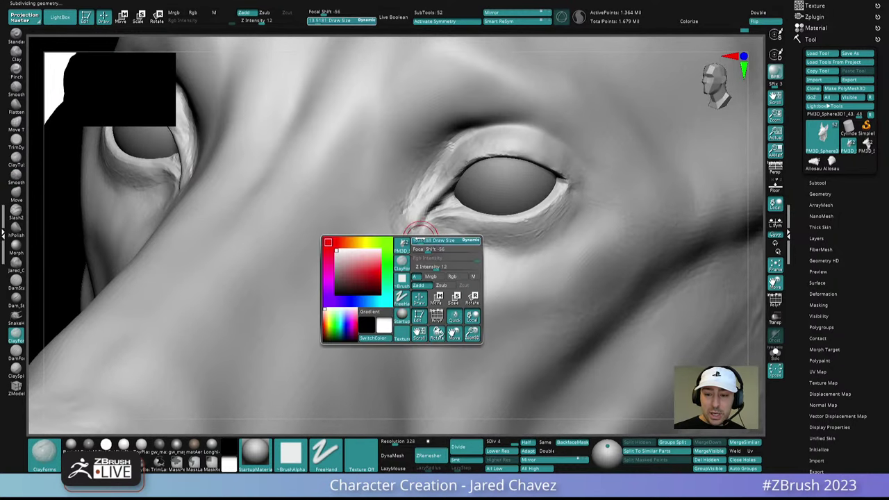
- Smooth the upper eyelid, the crease above it and the skin around the inner corner of the eye
{"action": "mouse_move", "coordinate": [432, 162]}
{"action": "left_mouse_down", "text": "shift"}
{"action": "mouse_move", "coordinate": [450, 148]}
{"action": "mouse_move", "coordinate": [426, 185]}
{"action": "left_mouse_up", "text": "shift"}
{"action": "right_click_drag", "start_coordinate": [426, 185], "coordinate": [501, 125]}
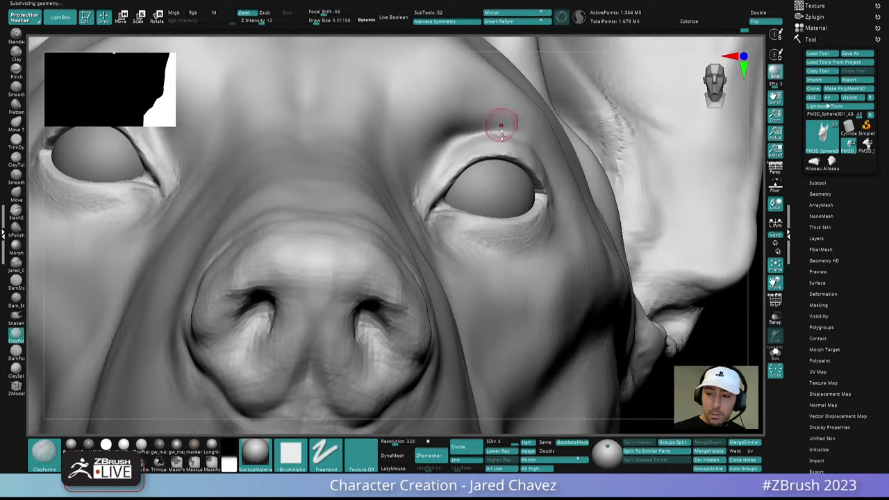
{"action": "left_click_drag", "start_coordinate": [498, 132], "coordinate": [464, 170], "text": "shift"}
{"action": "right_click_drag", "start_coordinate": [448, 186], "coordinate": [449, 196]}
{"action": "left_click_drag", "start_coordinate": [439, 171], "coordinate": [429, 148], "text": "shift"}
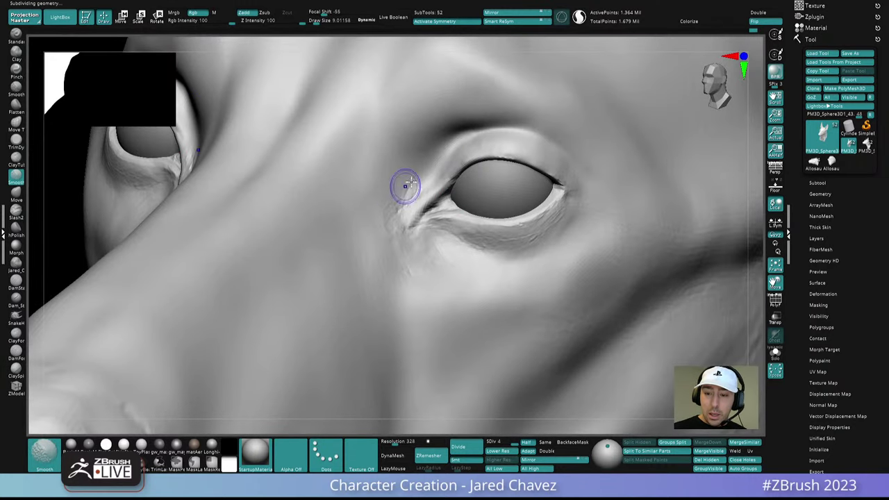
{"action": "mouse_move", "coordinate": [411, 201]}
{"action": "right_mouse_down"}
{"action": "mouse_move", "coordinate": [439, 217]}
{"action": "mouse_move", "coordinate": [423, 239]}
{"action": "right_mouse_up"}
{"action": "left_click_drag", "start_coordinate": [419, 248], "coordinate": [398, 276], "text": "shift"}
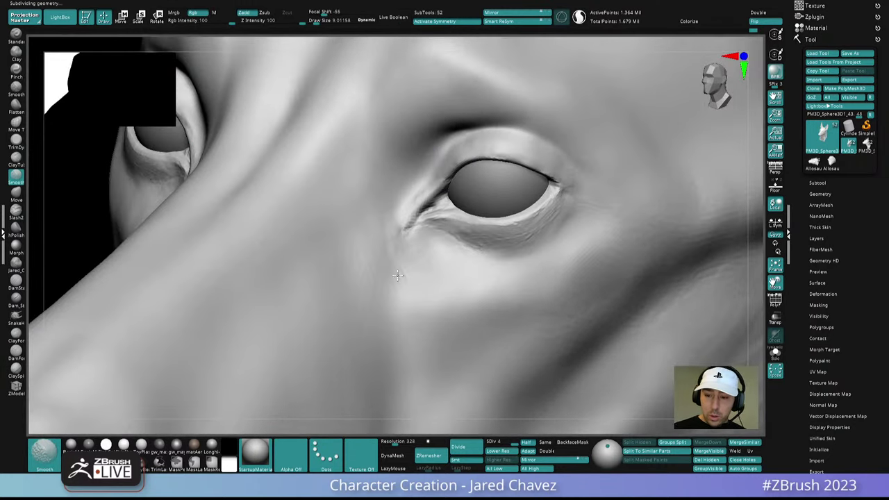
- Smooth the outer corner of the eye, the lower eyelid and the skin below it
{"action": "mouse_move", "coordinate": [368, 189]}
{"action": "right_mouse_down", "text": "ctrl"}
{"action": "mouse_move", "coordinate": [417, 113]}
{"action": "mouse_move", "coordinate": [439, 104]}
{"action": "right_mouse_up", "text": "ctrl"}
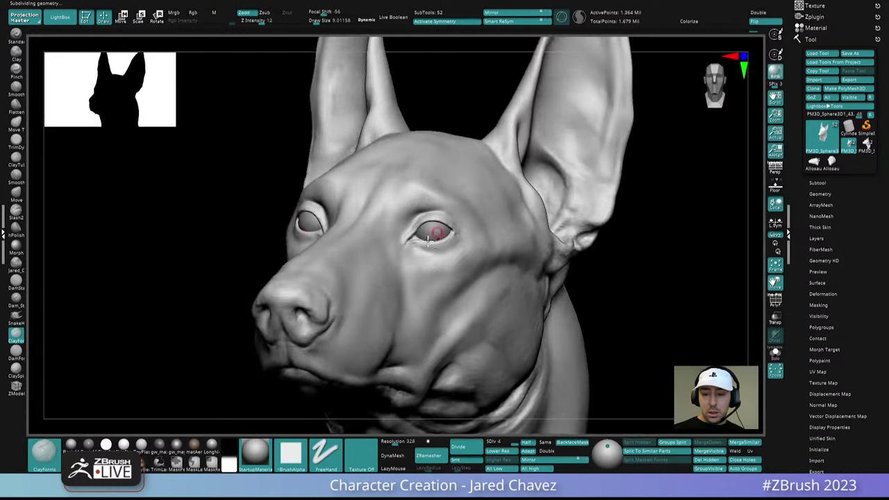
{"action": "mouse_move", "coordinate": [437, 232]}
{"action": "right_mouse_down", "text": "ctrl"}
{"action": "mouse_move", "coordinate": [448, 305]}
{"action": "mouse_move", "coordinate": [455, 299]}
{"action": "right_mouse_up", "text": "ctrl"}
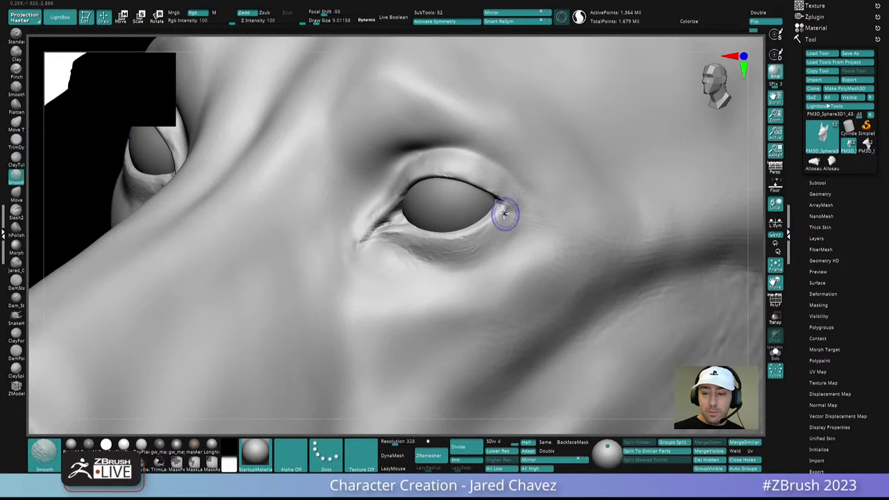
{"action": "right_click_drag", "start_coordinate": [503, 214], "coordinate": [515, 231]}
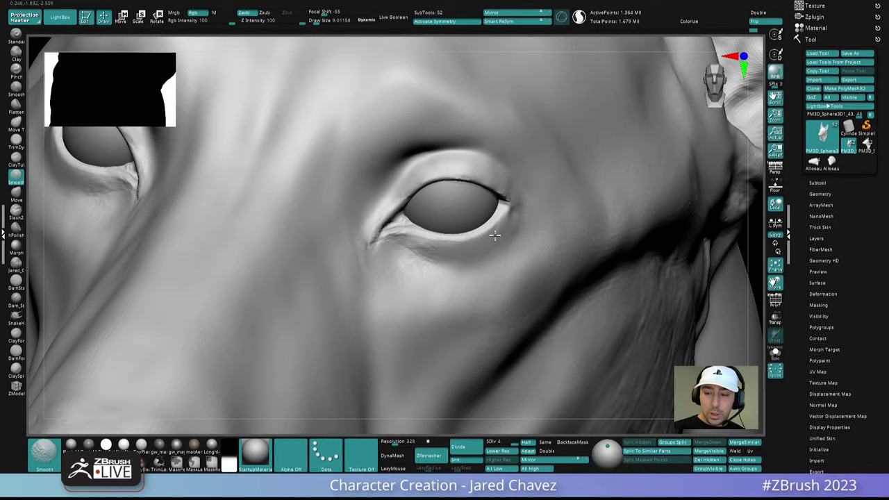
{"action": "right_click_drag", "start_coordinate": [494, 236], "coordinate": [502, 167], "text": "ctrl"}
{"action": "right_click_drag", "start_coordinate": [511, 278], "coordinate": [479, 260]}
{"action": "right_click_drag", "start_coordinate": [479, 261], "coordinate": [495, 312], "text": "ctrl"}
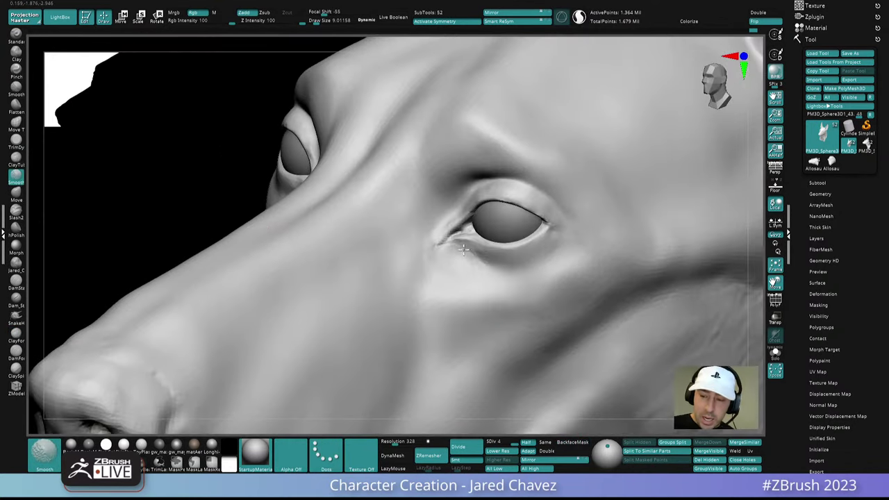
{"action": "left_click_drag", "start_coordinate": [452, 269], "coordinate": [480, 276], "text": "shift"}
- Build up the tear duct in the inner eye corner using the ClaySpin brush at a draw size of about 3.7
{"action": "right_click_drag", "start_coordinate": [512, 277], "coordinate": [510, 208], "text": "ctrl"}
{"action": "right_click_drag", "start_coordinate": [511, 208], "coordinate": [538, 188]}
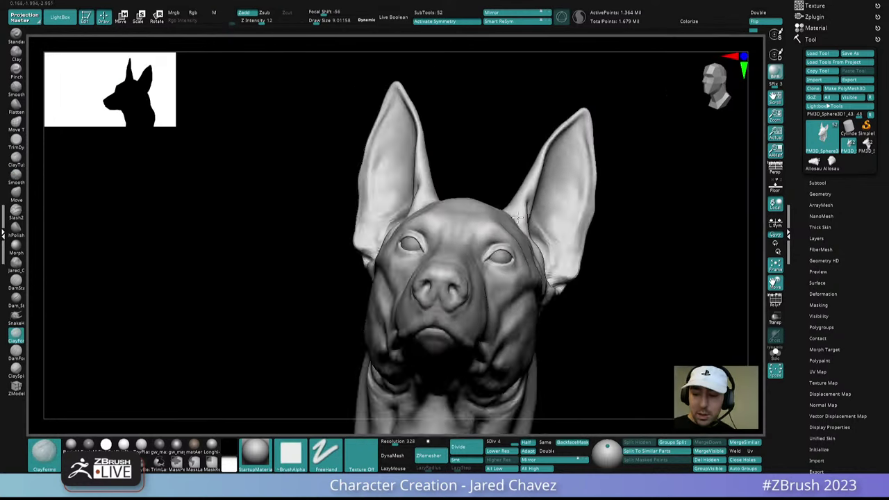
{"action": "right_click_drag", "start_coordinate": [517, 264], "coordinate": [507, 364], "text": "ctrl"}
{"action": "mouse_move", "coordinate": [475, 275]}
{"action": "right_mouse_down", "text": "ctrl"}
{"action": "mouse_move", "coordinate": [486, 321]}
{"action": "mouse_move", "coordinate": [490, 302]}
{"action": "mouse_move", "coordinate": [466, 298]}
{"action": "mouse_move", "coordinate": [507, 337]}
{"action": "right_mouse_up", "text": "ctrl"}
{"action": "key", "text": "shift"}
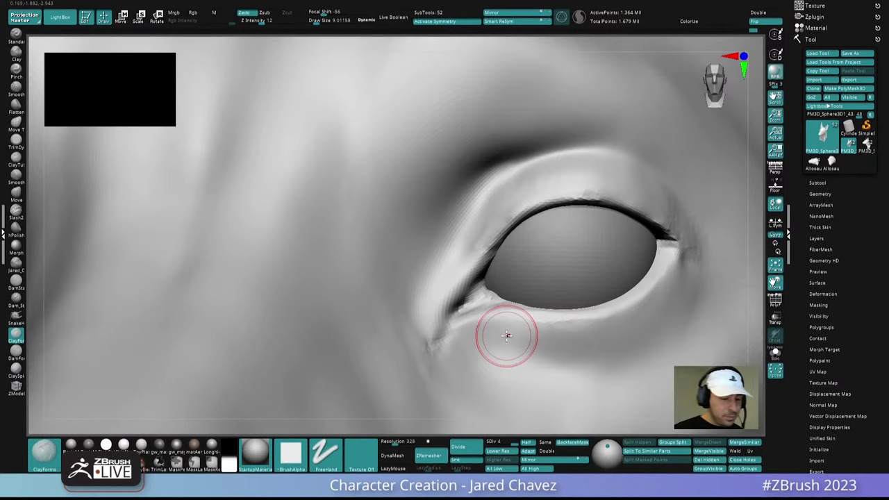
{"action": "left_click", "coordinate": [16, 371]}
{"action": "right_click_drag", "start_coordinate": [516, 252], "coordinate": [495, 294]}
{"action": "key", "text": "space"}
{"action": "left_click_drag", "start_coordinate": [492, 293], "coordinate": [489, 293]}
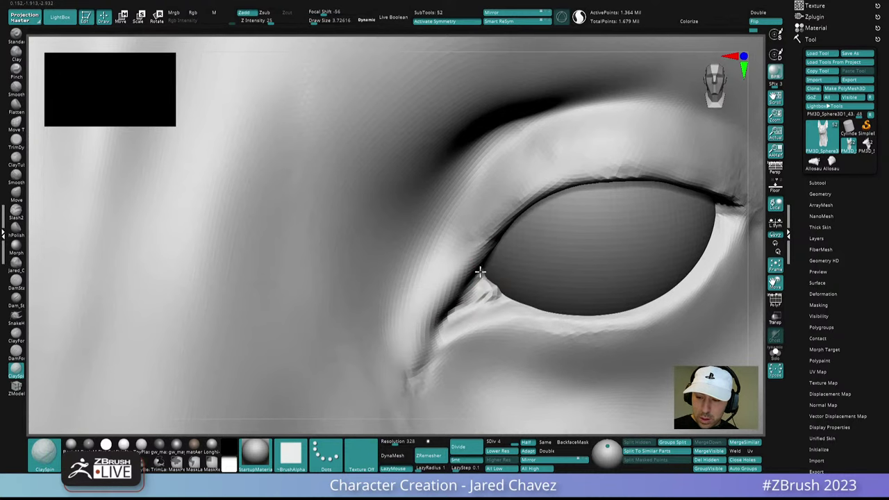
- Isolate the head mesh, smooth the tear duct inside the eye socket, and show the other subtools again
{"action": "right_click_drag", "start_coordinate": [504, 280], "coordinate": [486, 199], "text": "ctrl"}
{"action": "left_click", "coordinate": [775, 353]}
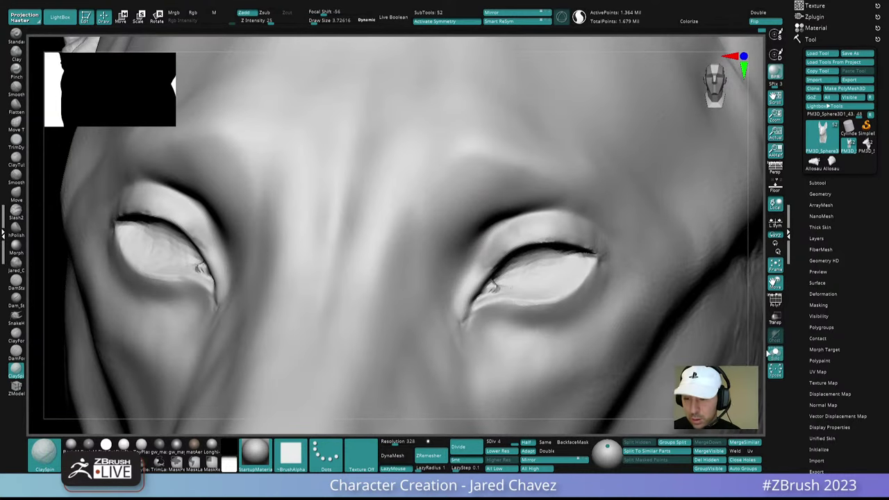
{"action": "right_click_drag", "start_coordinate": [496, 290], "coordinate": [548, 354]}
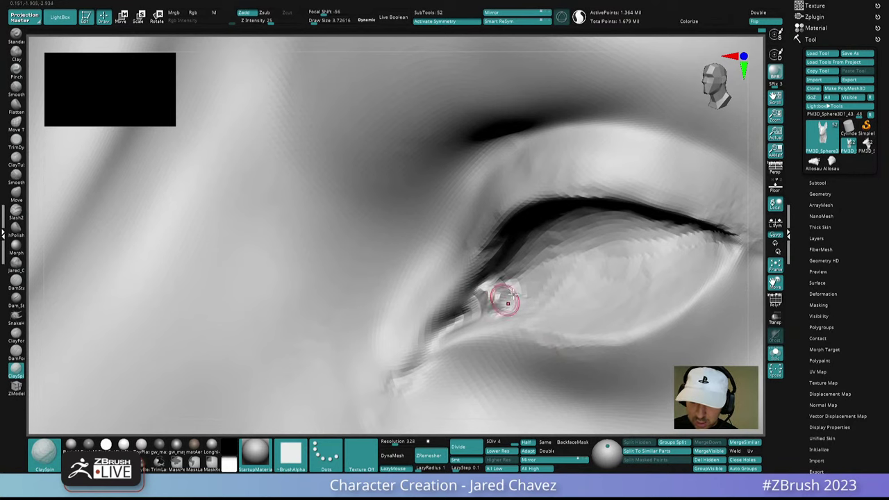
{"action": "left_click_drag", "start_coordinate": [513, 294], "coordinate": [502, 306], "text": "shift"}
{"action": "mouse_move", "coordinate": [505, 304]}
{"action": "right_mouse_down", "text": "ctrl"}
{"action": "mouse_move", "coordinate": [542, 238]}
{"action": "mouse_move", "coordinate": [568, 292]}
{"action": "mouse_move", "coordinate": [549, 242]}
{"action": "mouse_move", "coordinate": [600, 312]}
{"action": "mouse_move", "coordinate": [562, 323]}
{"action": "mouse_move", "coordinate": [566, 307]}
{"action": "mouse_move", "coordinate": [571, 327]}
{"action": "mouse_move", "coordinate": [574, 316]}
{"action": "mouse_move", "coordinate": [464, 324]}
{"action": "right_mouse_up", "text": "ctrl"}
{"action": "left_click", "coordinate": [777, 355]}
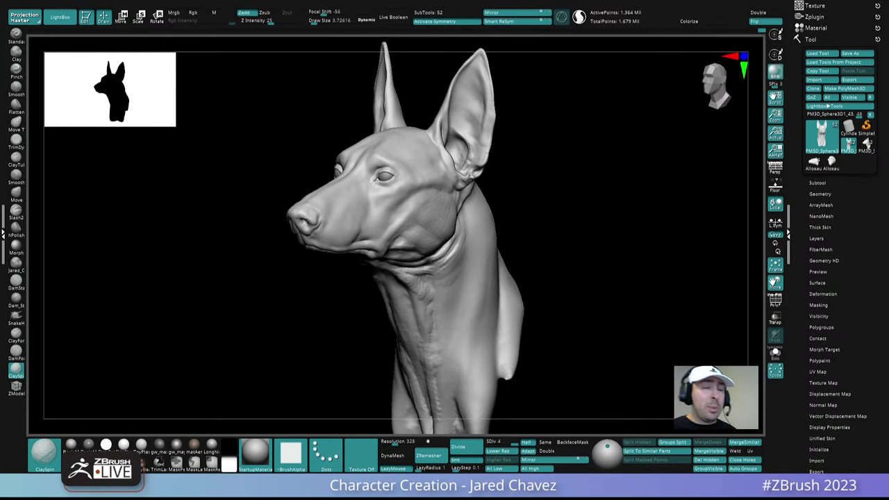
- Adjust the brow silhouette with the Move brush at a draw size of about 54 on subdivision level 3
{"action": "right_click_drag", "start_coordinate": [436, 197], "coordinate": [432, 199]}
{"action": "mouse_move", "coordinate": [338, 156]}
{"action": "right_mouse_down", "text": "ctrl"}
{"action": "mouse_move", "coordinate": [378, 189]}
{"action": "mouse_move", "coordinate": [414, 245]}
{"action": "right_mouse_up", "text": "ctrl"}
{"action": "key", "text": "space"}
{"action": "mouse_move", "coordinate": [395, 216]}
{"action": "left_mouse_down"}
{"action": "mouse_move", "coordinate": [404, 215]}
{"action": "mouse_move", "coordinate": [389, 216]}
{"action": "left_mouse_up"}
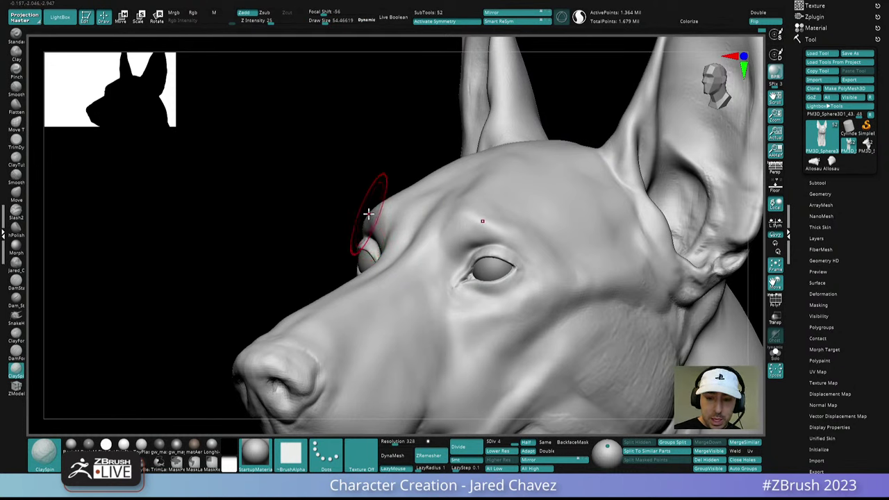
{"action": "left_click", "coordinate": [16, 197]}
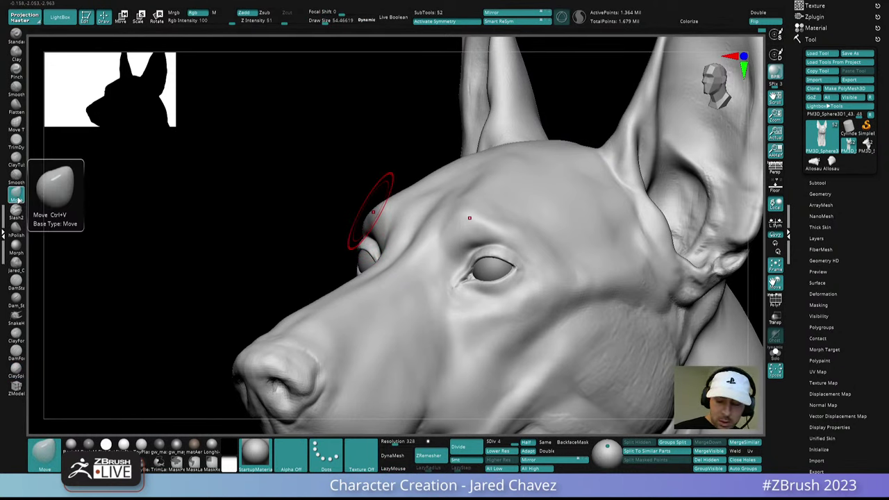
{"action": "left_click", "coordinate": [509, 443]}
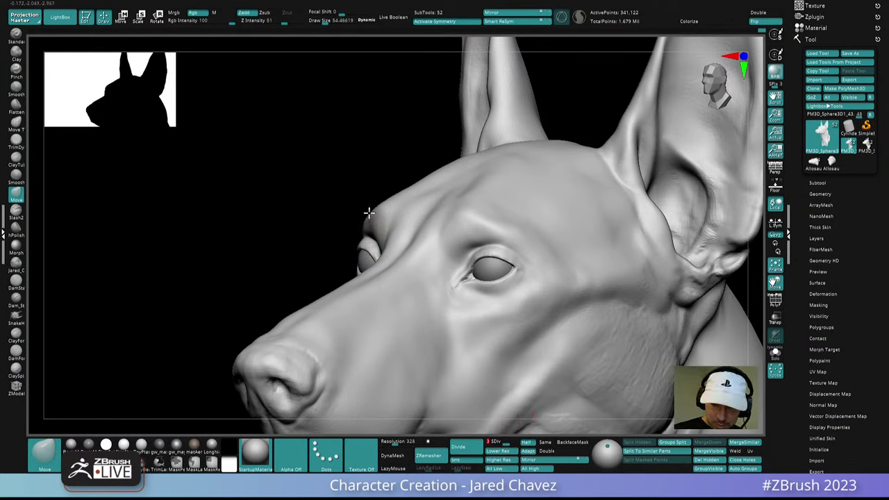
{"action": "left_click_drag", "start_coordinate": [366, 211], "coordinate": [357, 198]}
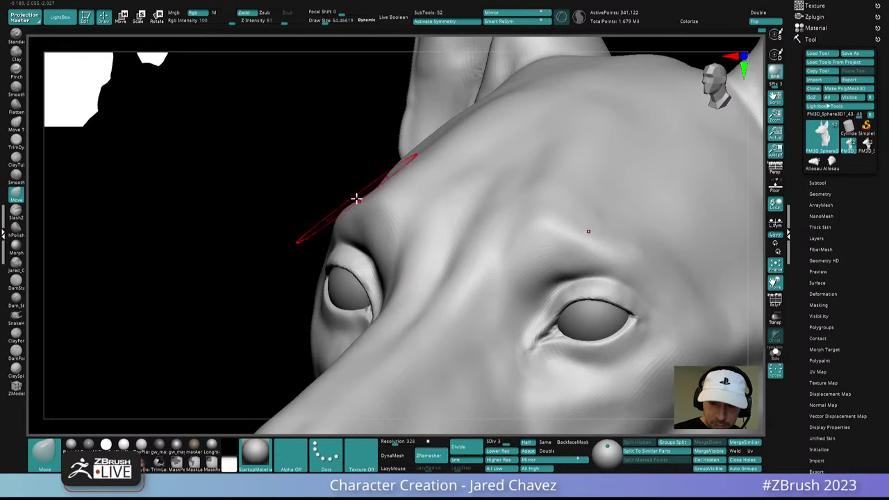
- Reduce the Move brush's draw size to about 42 and adjust the outer eye area as seen from above
{"action": "mouse_move", "coordinate": [375, 201]}
{"action": "right_mouse_down"}
{"action": "mouse_move", "coordinate": [454, 240]}
{"action": "mouse_move", "coordinate": [484, 312]}
{"action": "mouse_move", "coordinate": [493, 282]}
{"action": "right_mouse_up"}
{"action": "left_click_drag", "start_coordinate": [493, 283], "coordinate": [496, 281]}
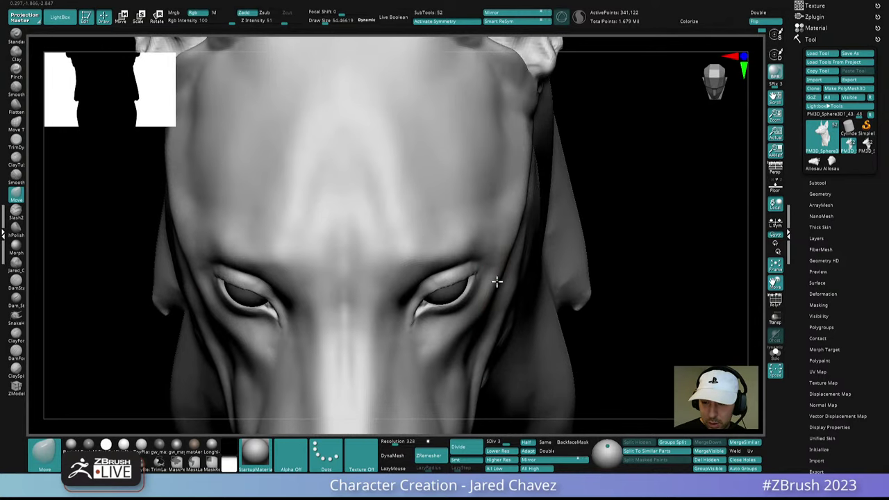
{"action": "right_click_drag", "start_coordinate": [486, 297], "coordinate": [486, 293]}
{"action": "key", "text": "space"}
{"action": "left_click_drag", "start_coordinate": [488, 296], "coordinate": [483, 296]}
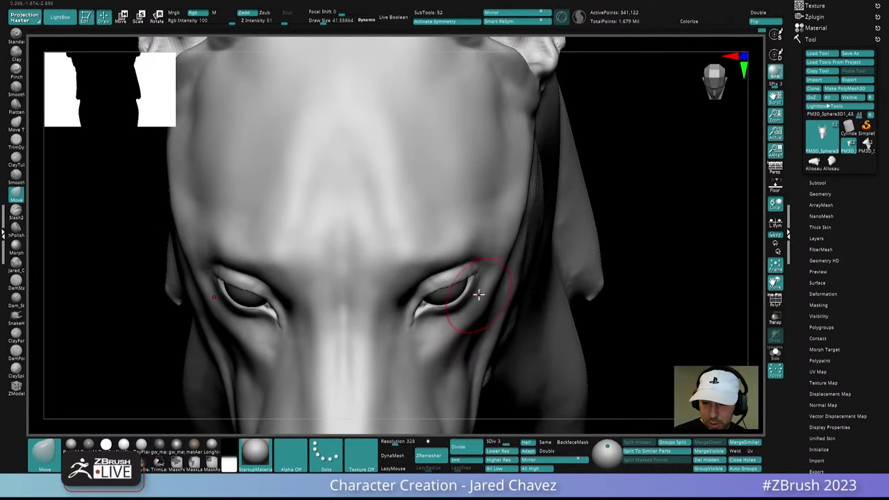
{"action": "right_click_drag", "start_coordinate": [478, 293], "coordinate": [455, 308]}
{"action": "left_click_drag", "start_coordinate": [455, 307], "coordinate": [459, 311]}
{"action": "right_click_drag", "start_coordinate": [463, 312], "coordinate": [502, 257], "text": "ctrl"}
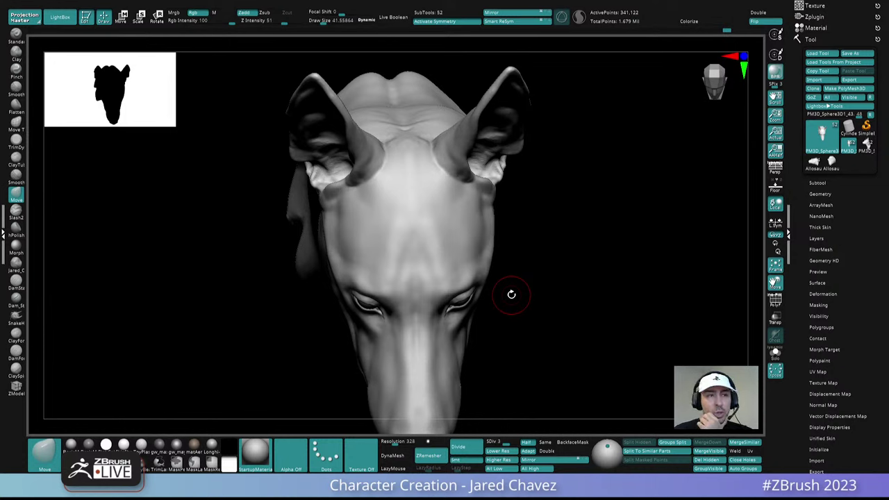
- Set the Move brush's draw size to about 119 and lower the head mesh to subdivision level 1
{"action": "left_click_drag", "start_coordinate": [511, 295], "coordinate": [464, 305]}
{"action": "right_click_drag", "start_coordinate": [464, 304], "coordinate": [477, 278]}
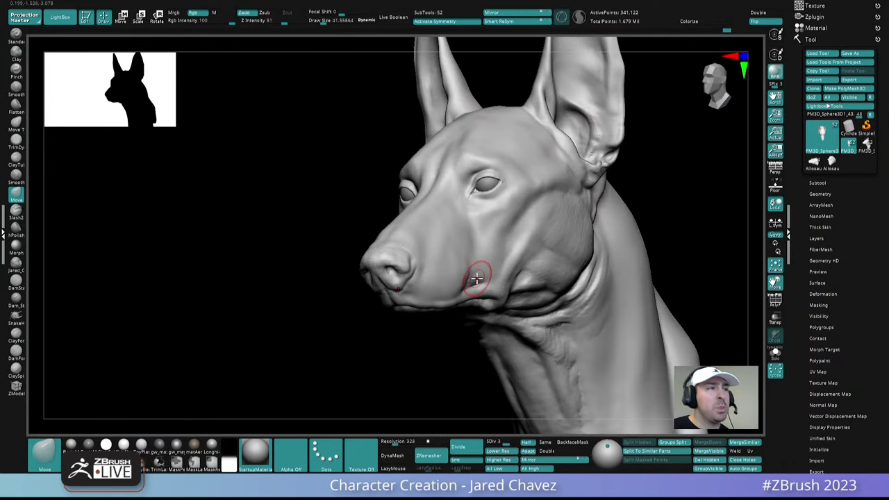
{"action": "right_click_drag", "start_coordinate": [477, 278], "coordinate": [526, 225]}
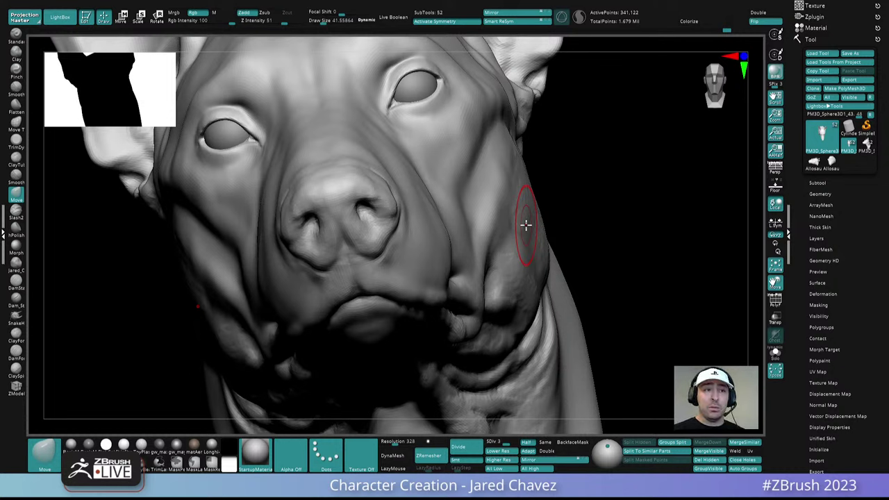
{"action": "mouse_move", "coordinate": [525, 224]}
{"action": "right_mouse_down"}
{"action": "mouse_move", "coordinate": [540, 204]}
{"action": "mouse_move", "coordinate": [532, 232]}
{"action": "mouse_move", "coordinate": [542, 225]}
{"action": "right_mouse_up"}
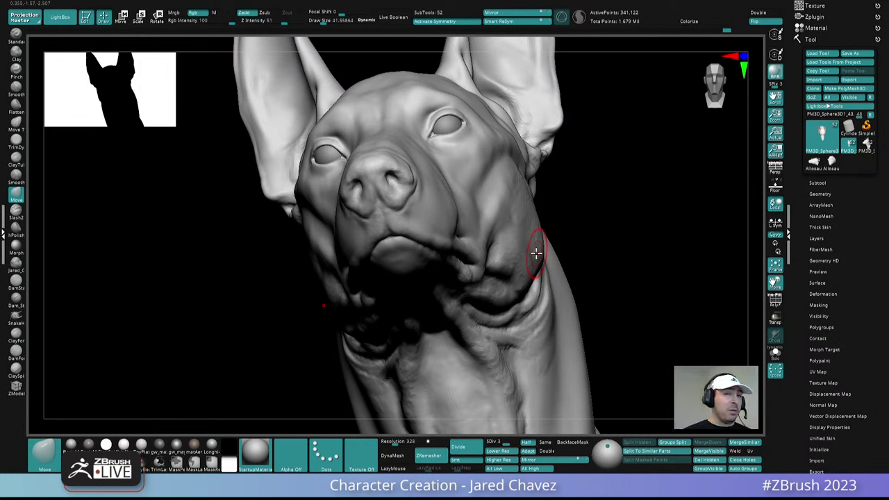
{"action": "right_click_drag", "start_coordinate": [536, 254], "coordinate": [536, 212]}
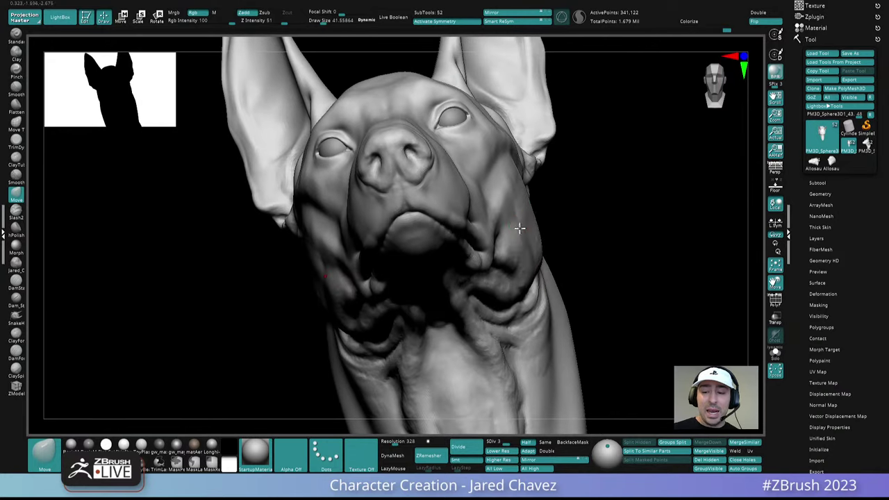
{"action": "right_click", "coordinate": [520, 231]}
{"action": "left_click_drag", "start_coordinate": [520, 227], "coordinate": [534, 227]}
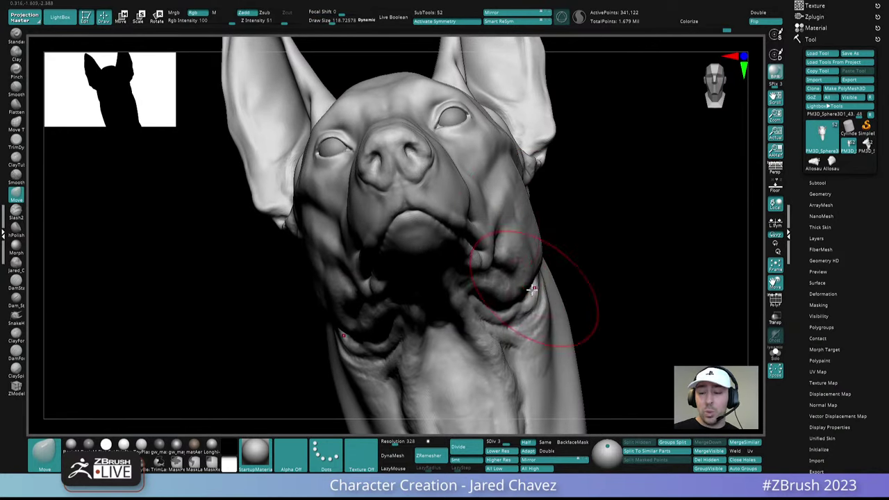
{"action": "key", "text": "shift+d"}
{"action": "key", "text": "shift+d"}
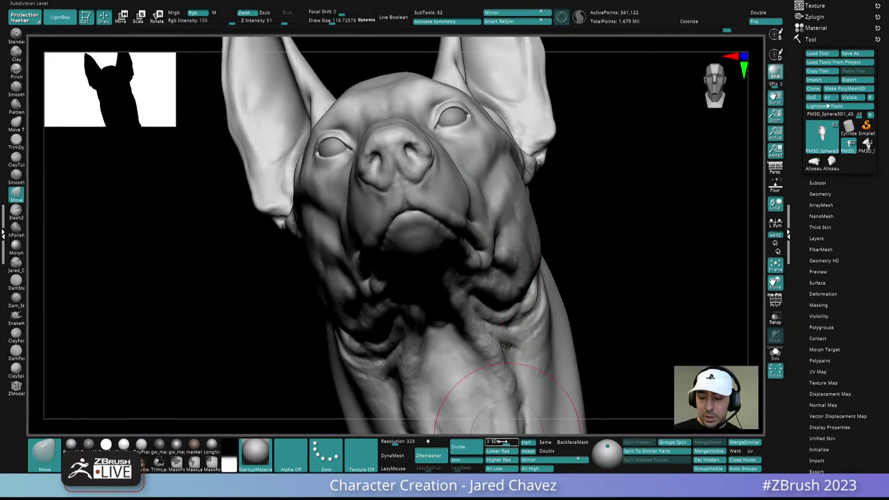
- Adjust the cheek and jaw silhouette with broad Move strokes, working from front and three-quarter views
{"action": "right_click_drag", "start_coordinate": [536, 260], "coordinate": [523, 279]}
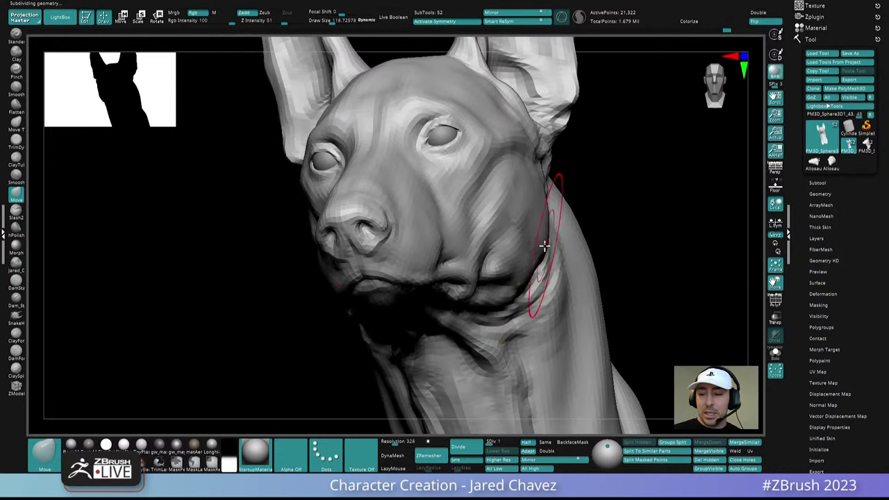
{"action": "right_click_drag", "start_coordinate": [545, 224], "coordinate": [514, 170]}
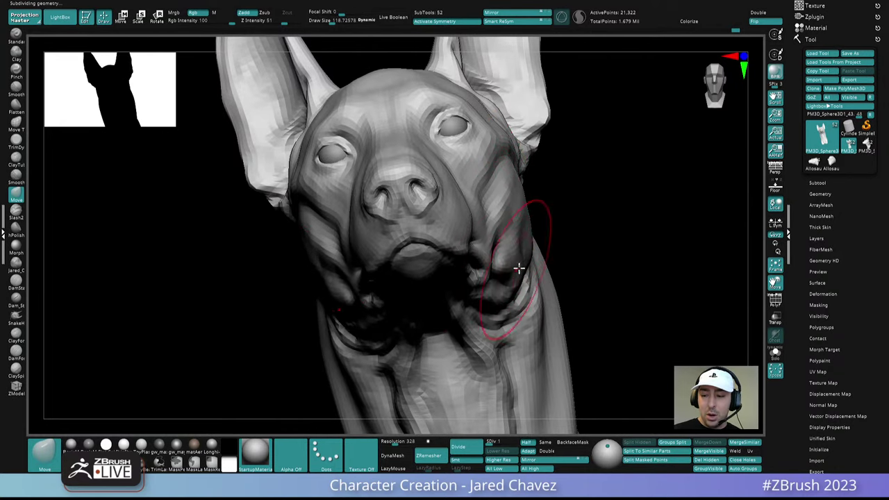
{"action": "left_click_drag", "start_coordinate": [519, 268], "coordinate": [519, 267]}
{"action": "right_click_drag", "start_coordinate": [526, 249], "coordinate": [479, 259]}
{"action": "right_click_drag", "start_coordinate": [479, 258], "coordinate": [482, 225], "text": "ctrl"}
{"action": "right_click_drag", "start_coordinate": [520, 252], "coordinate": [490, 272]}
{"action": "right_click_drag", "start_coordinate": [490, 273], "coordinate": [534, 240]}
- Set the Move brush's draw size to about 81 and reshape the jaw and throat transition from below
{"action": "key", "text": "space"}
{"action": "left_click_drag", "start_coordinate": [534, 244], "coordinate": [530, 243]}
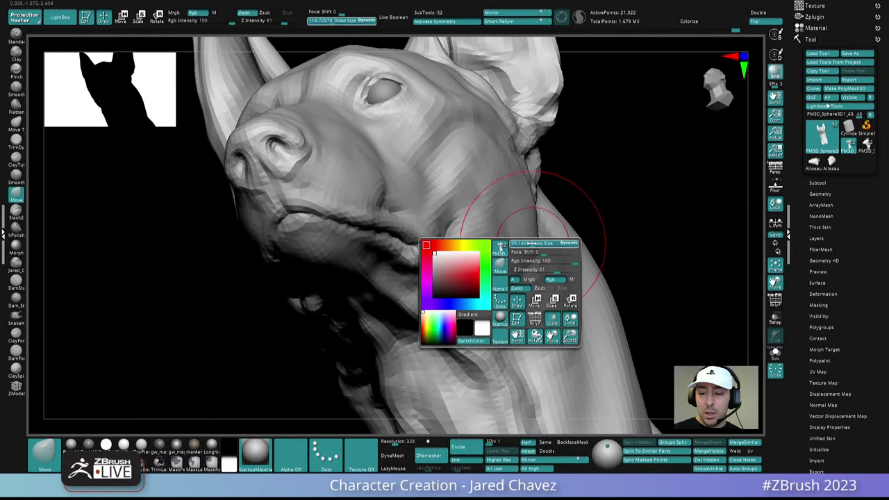
{"action": "mouse_move", "coordinate": [538, 243]}
{"action": "right_mouse_down"}
{"action": "mouse_move", "coordinate": [527, 259]}
{"action": "mouse_move", "coordinate": [516, 254]}
{"action": "right_mouse_up"}
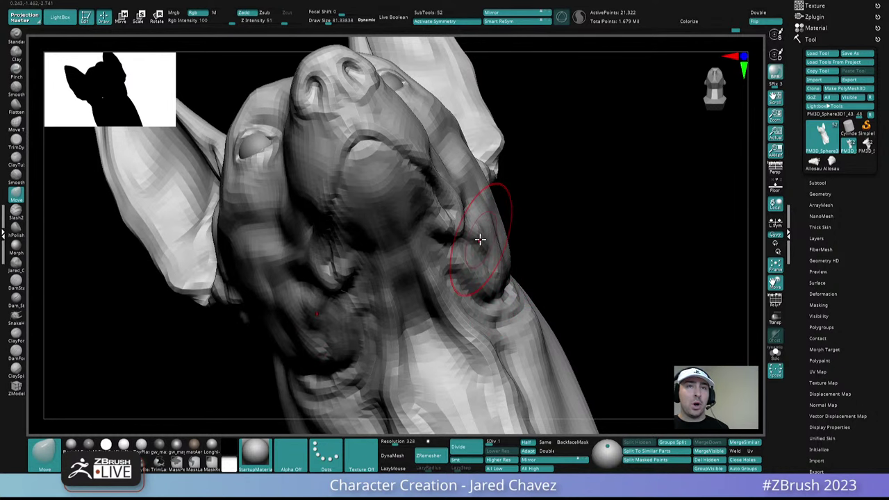
{"action": "right_click_drag", "start_coordinate": [480, 240], "coordinate": [507, 200]}
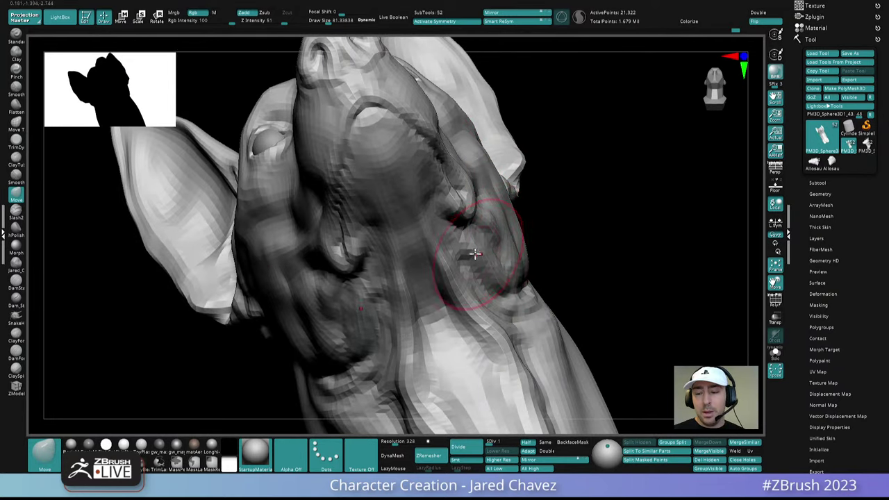
{"action": "left_click_drag", "start_coordinate": [470, 254], "coordinate": [468, 252]}
- Set the Move brush's draw size to about 99 and adjust the side of the cheek from three-quarter and front views
{"action": "mouse_move", "coordinate": [468, 252]}
{"action": "right_mouse_down", "text": "ctrl"}
{"action": "mouse_move", "coordinate": [526, 224]}
{"action": "mouse_move", "coordinate": [538, 316]}
{"action": "mouse_move", "coordinate": [576, 317]}
{"action": "right_mouse_up", "text": "ctrl"}
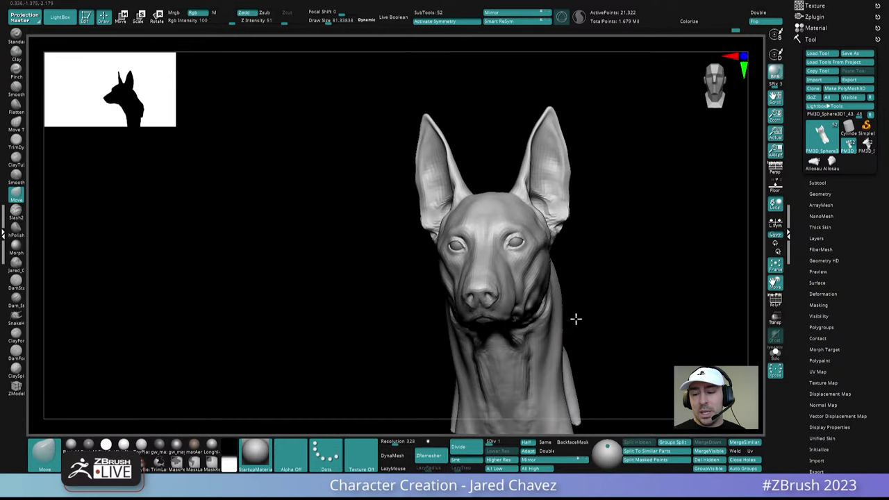
{"action": "right_click_drag", "start_coordinate": [540, 251], "coordinate": [551, 291]}
{"action": "left_click_drag", "start_coordinate": [548, 291], "coordinate": [554, 290]}
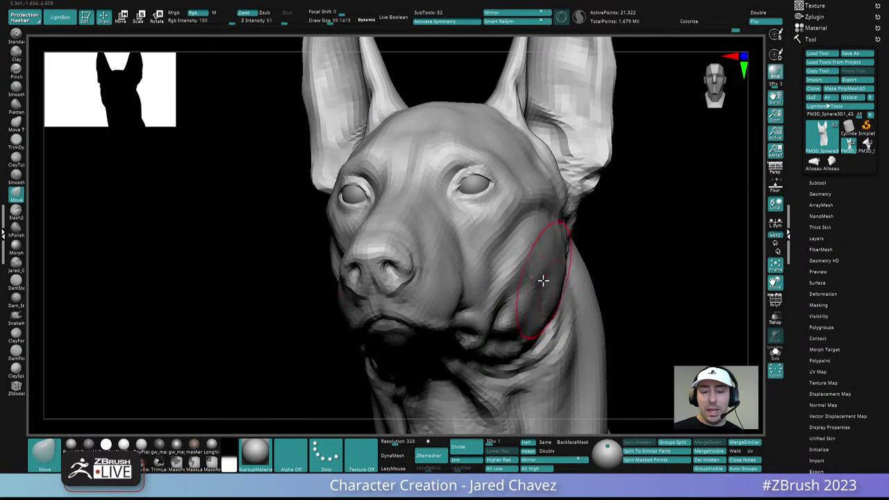
{"action": "mouse_move", "coordinate": [542, 280]}
{"action": "right_mouse_down"}
{"action": "mouse_move", "coordinate": [541, 304]}
{"action": "mouse_move", "coordinate": [524, 262]}
{"action": "mouse_move", "coordinate": [512, 293]}
{"action": "right_mouse_up"}
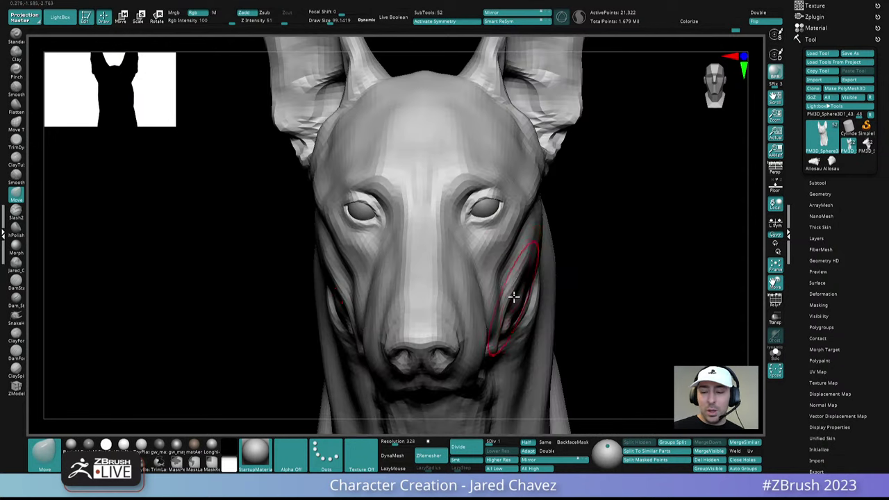
- Reduce the Move brush's draw size to about 77 and refine the cheek contour from the front, below and above
{"action": "key", "text": "space"}
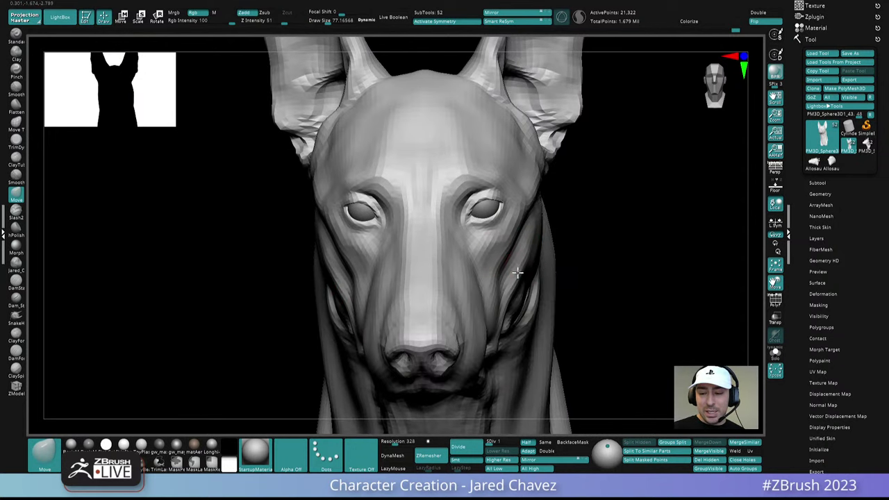
{"action": "mouse_move", "coordinate": [513, 282]}
{"action": "right_mouse_down"}
{"action": "mouse_move", "coordinate": [498, 300]}
{"action": "mouse_move", "coordinate": [532, 213]}
{"action": "mouse_move", "coordinate": [520, 277]}
{"action": "mouse_move", "coordinate": [528, 263]}
{"action": "right_mouse_up"}
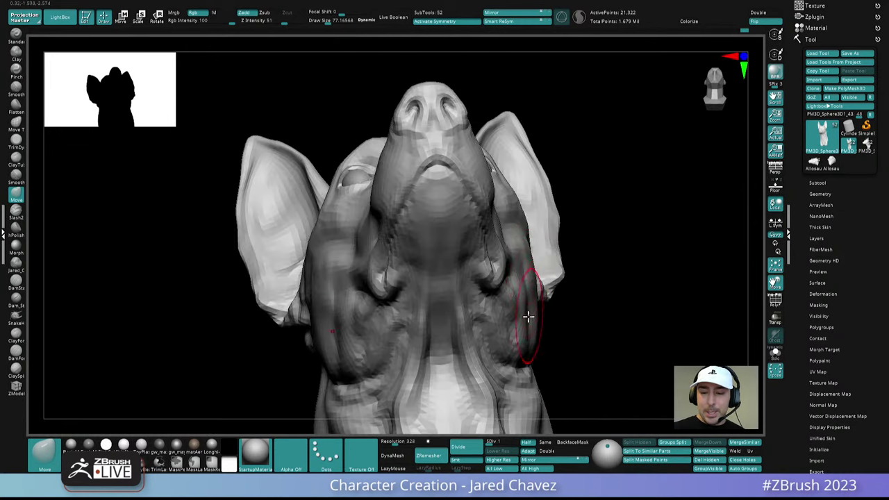
{"action": "right_click_drag", "start_coordinate": [528, 316], "coordinate": [526, 250], "text": "ctrl"}
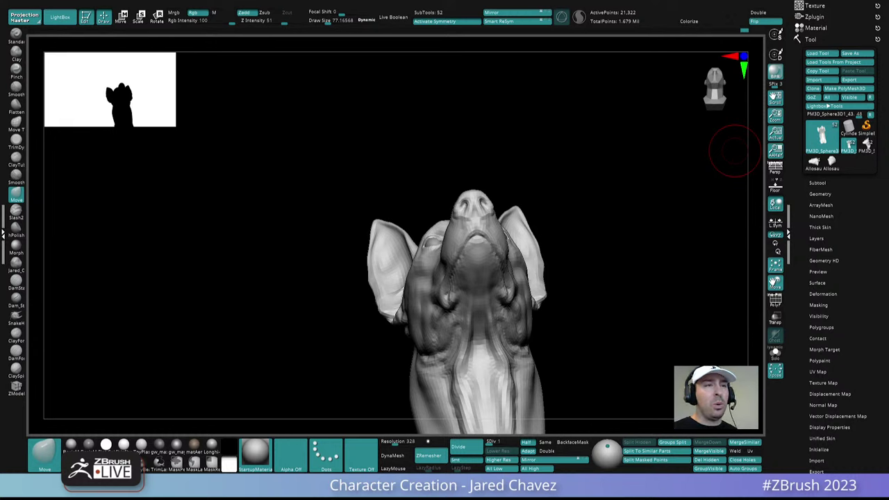
{"action": "mouse_move", "coordinate": [578, 314]}
{"action": "left_mouse_down"}
{"action": "mouse_move", "coordinate": [585, 323]}
{"action": "mouse_move", "coordinate": [601, 301]}
{"action": "mouse_move", "coordinate": [585, 339]}
{"action": "left_mouse_up"}
{"action": "mouse_move", "coordinate": [585, 338]}
{"action": "right_mouse_down"}
{"action": "mouse_move", "coordinate": [551, 339]}
{"action": "mouse_move", "coordinate": [514, 426]}
{"action": "mouse_move", "coordinate": [462, 343]}
{"action": "mouse_move", "coordinate": [478, 336]}
{"action": "right_mouse_up"}
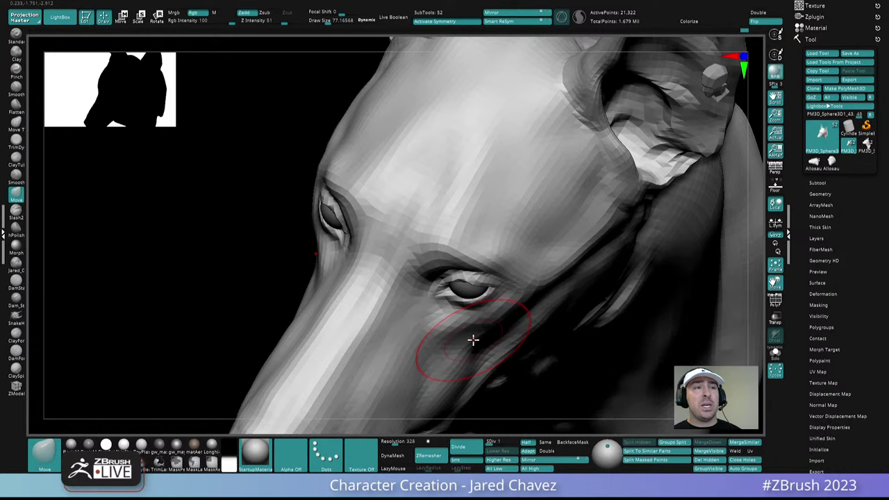
- Reduce the Move brush's draw size to about 54 and adjust the skull contour beside the ear base
{"action": "mouse_move", "coordinate": [540, 300]}
{"action": "right_mouse_down"}
{"action": "mouse_move", "coordinate": [554, 280]}
{"action": "mouse_move", "coordinate": [537, 261]}
{"action": "mouse_move", "coordinate": [546, 284]}
{"action": "mouse_move", "coordinate": [532, 317]}
{"action": "mouse_move", "coordinate": [539, 260]}
{"action": "mouse_move", "coordinate": [516, 192]}
{"action": "mouse_move", "coordinate": [524, 255]}
{"action": "right_mouse_up"}
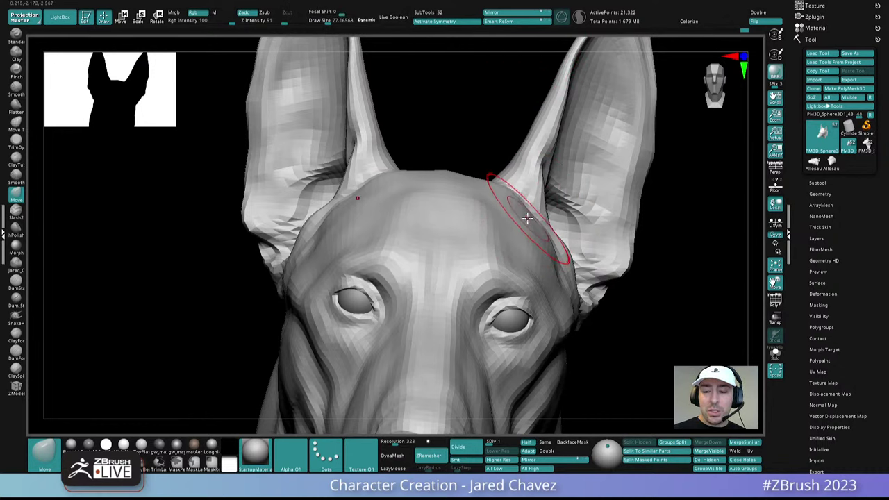
{"action": "key", "text": "space"}
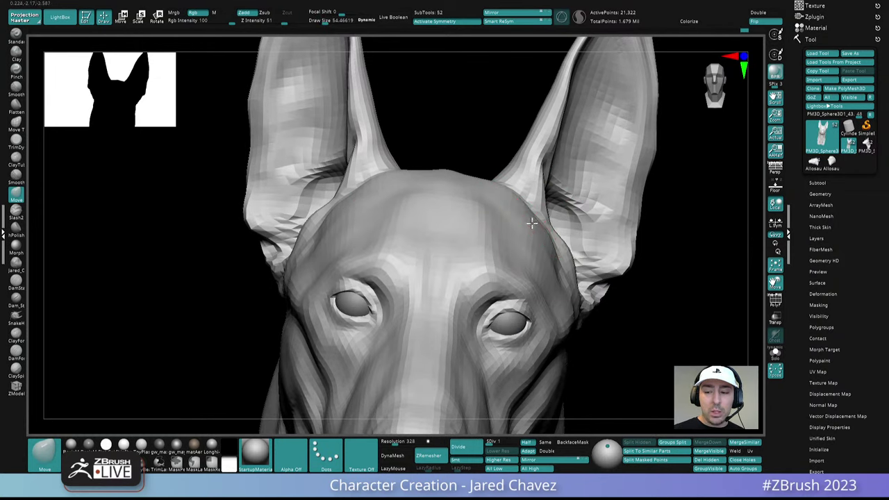
{"action": "right_click_drag", "start_coordinate": [530, 235], "coordinate": [532, 201], "text": "ctrl"}
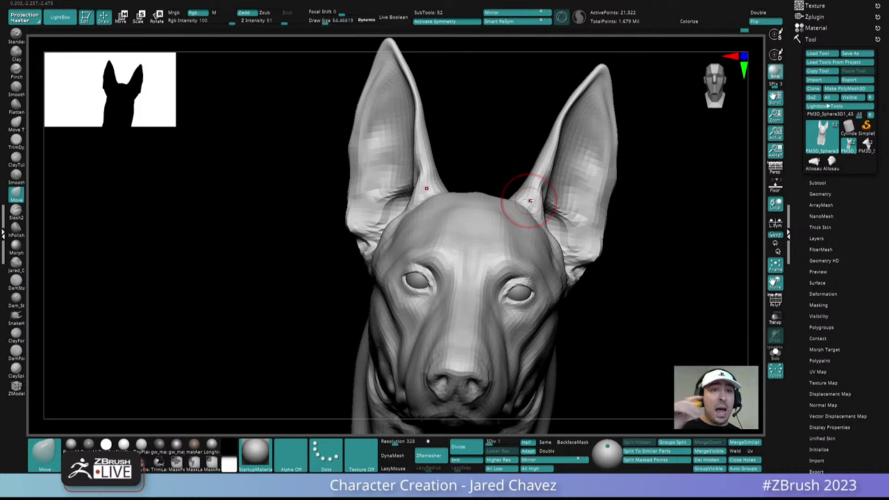
{"action": "right_click_drag", "start_coordinate": [601, 276], "coordinate": [511, 232]}
{"action": "right_click_drag", "start_coordinate": [511, 263], "coordinate": [496, 206], "text": "alt"}
{"action": "right_click_drag", "start_coordinate": [497, 206], "coordinate": [542, 272], "text": "ctrl"}
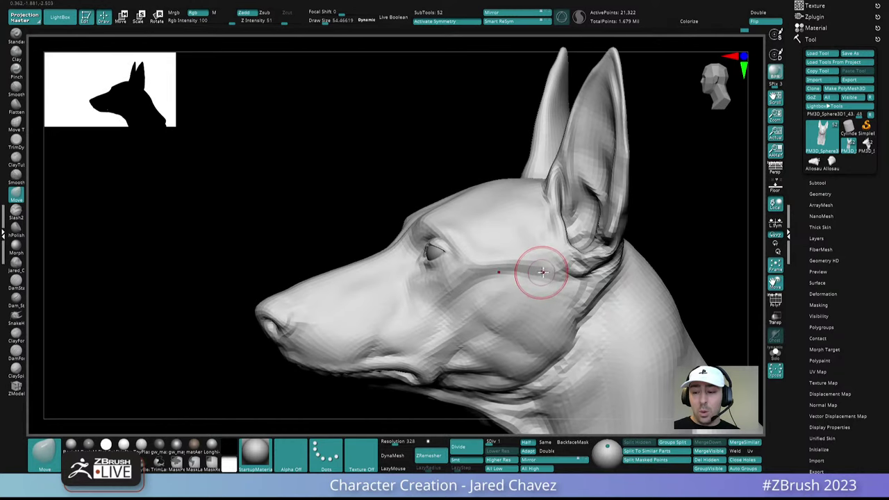
- Set the Move brush's draw size to about 114, adjust the rear cheek where it meets the neck, and undo the last stroke
{"action": "key", "text": "space"}
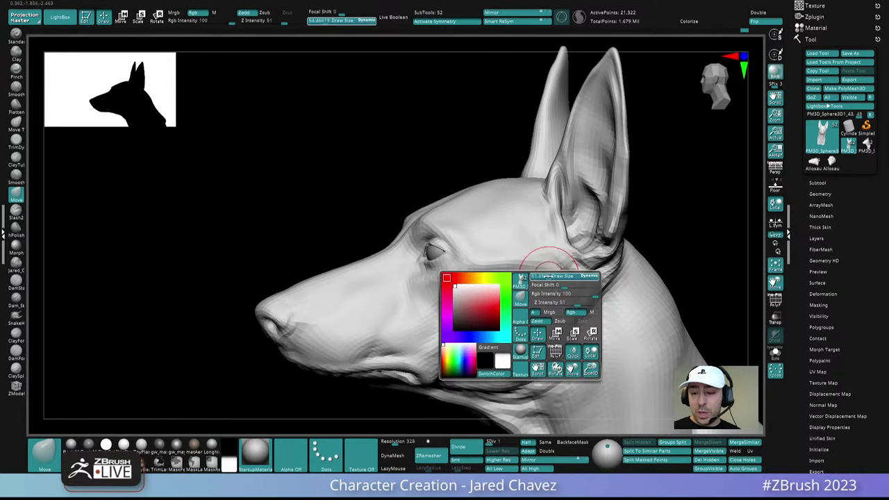
{"action": "left_click_drag", "start_coordinate": [548, 276], "coordinate": [559, 276]}
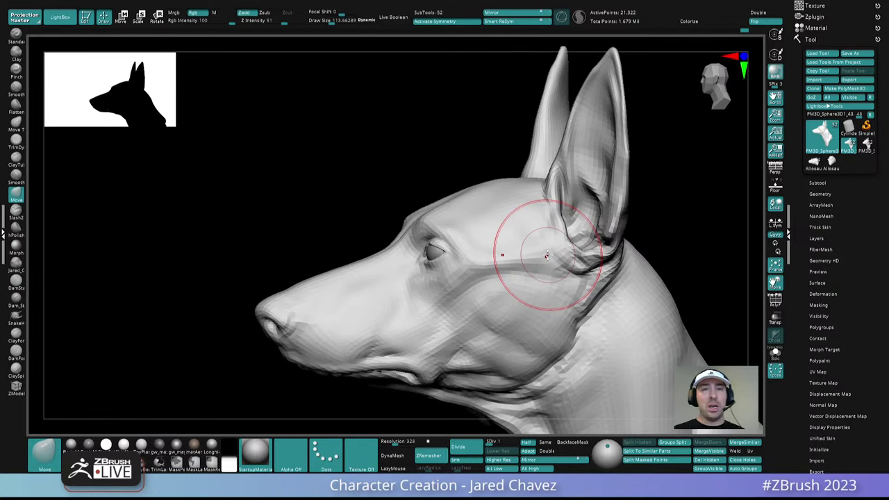
{"action": "mouse_move", "coordinate": [547, 255]}
{"action": "right_mouse_down"}
{"action": "mouse_move", "coordinate": [596, 248]}
{"action": "mouse_move", "coordinate": [547, 176]}
{"action": "mouse_move", "coordinate": [532, 270]}
{"action": "right_mouse_up"}
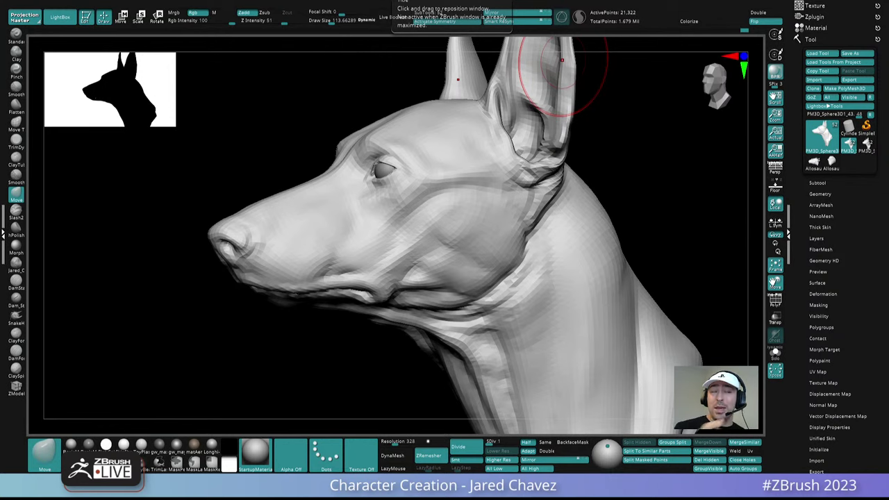
{"action": "left_click_drag", "start_coordinate": [562, 60], "coordinate": [616, 213]}
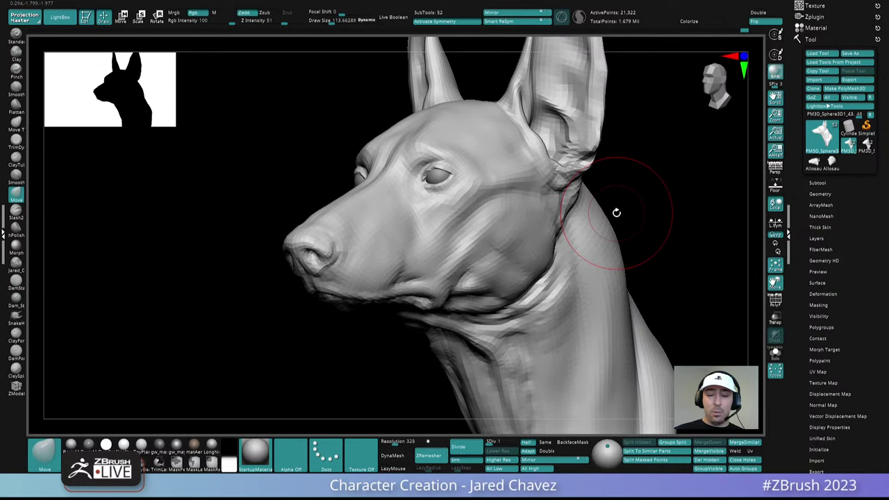
{"action": "mouse_move", "coordinate": [585, 250]}
{"action": "right_mouse_down"}
{"action": "mouse_move", "coordinate": [577, 260]}
{"action": "mouse_move", "coordinate": [571, 252]}
{"action": "right_mouse_up"}
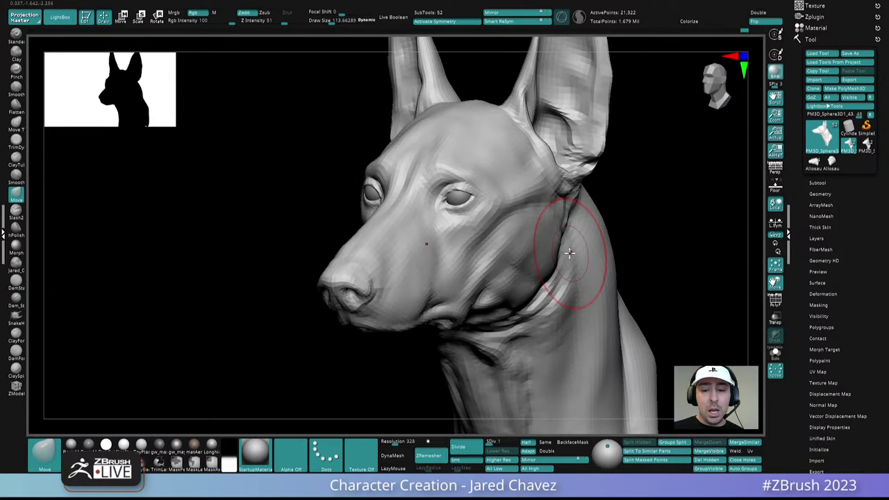
{"action": "mouse_move", "coordinate": [504, 253]}
{"action": "right_mouse_down"}
{"action": "mouse_move", "coordinate": [550, 248]}
{"action": "mouse_move", "coordinate": [487, 229]}
{"action": "mouse_move", "coordinate": [518, 250]}
{"action": "mouse_move", "coordinate": [506, 250]}
{"action": "right_mouse_up"}
{"action": "key", "text": "ctrl+z"}
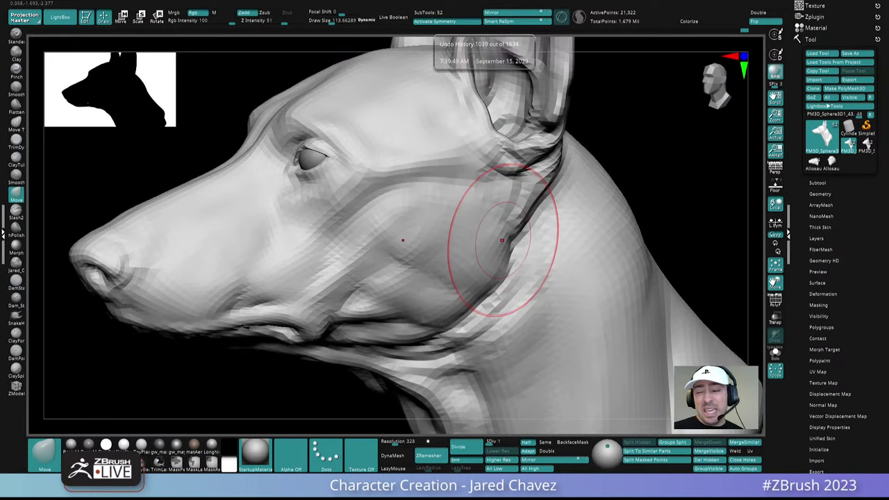
- Reshape the rear jawline and the folds below the mouth corner with Move strokes
{"action": "right_click_drag", "start_coordinate": [502, 240], "coordinate": [506, 252]}
{"action": "left_click_drag", "start_coordinate": [502, 271], "coordinate": [496, 276]}
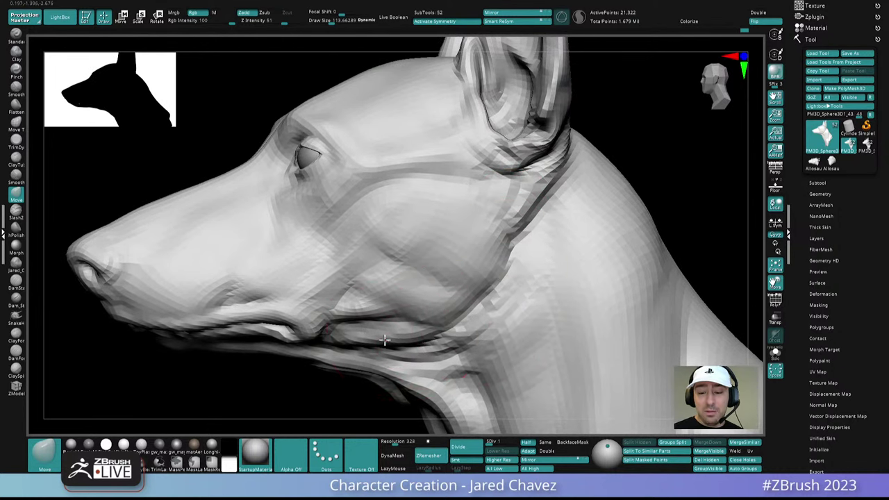
{"action": "right_click_drag", "start_coordinate": [419, 328], "coordinate": [428, 292], "text": "alt"}
{"action": "right_click_drag", "start_coordinate": [411, 327], "coordinate": [435, 312]}
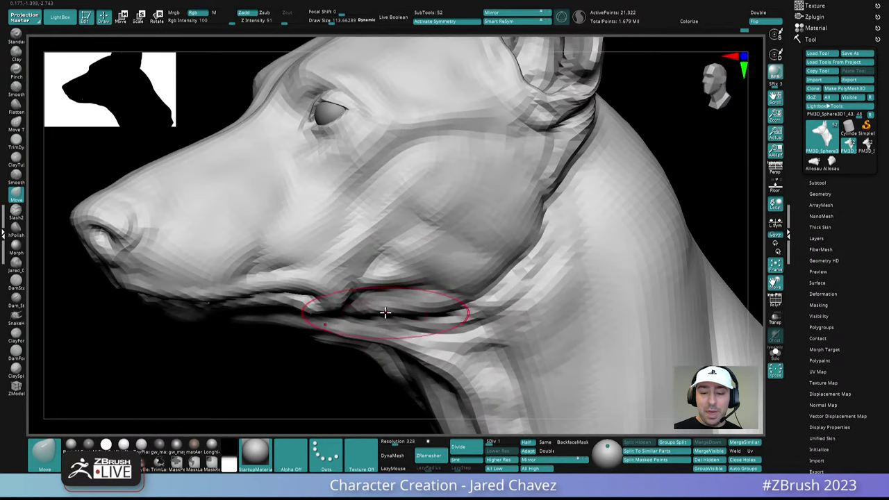
{"action": "mouse_move", "coordinate": [379, 317]}
{"action": "left_mouse_down"}
{"action": "mouse_move", "coordinate": [407, 329]}
{"action": "mouse_move", "coordinate": [371, 334]}
{"action": "mouse_move", "coordinate": [412, 349]}
{"action": "left_mouse_up"}
- Enlarge the Move brush's draw size to about 236 and adjust the jaw and muzzle proportions in profile
{"action": "mouse_move", "coordinate": [455, 348]}
{"action": "right_mouse_down", "text": "alt"}
{"action": "mouse_move", "coordinate": [455, 275]}
{"action": "mouse_move", "coordinate": [429, 206]}
{"action": "right_mouse_up", "text": "alt"}
{"action": "right_click_drag", "start_coordinate": [452, 269], "coordinate": [437, 271]}
{"action": "right_click_drag", "start_coordinate": [439, 220], "coordinate": [453, 254], "text": "alt"}
{"action": "key", "text": "space"}
{"action": "left_click_drag", "start_coordinate": [453, 254], "coordinate": [422, 263]}
{"action": "mouse_move", "coordinate": [420, 266]}
{"action": "right_mouse_down"}
{"action": "mouse_move", "coordinate": [428, 282]}
{"action": "mouse_move", "coordinate": [395, 253]}
{"action": "right_mouse_up"}
{"action": "right_click_drag", "start_coordinate": [394, 253], "coordinate": [496, 320]}
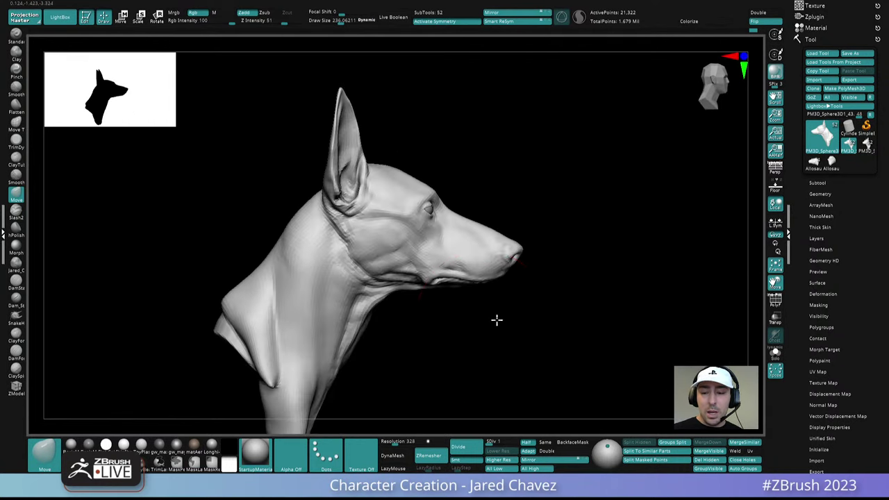
{"action": "mouse_move", "coordinate": [446, 288]}
{"action": "right_mouse_down", "text": "ctrl"}
{"action": "mouse_move", "coordinate": [466, 298]}
{"action": "mouse_move", "coordinate": [518, 286]}
{"action": "right_mouse_up", "text": "ctrl"}
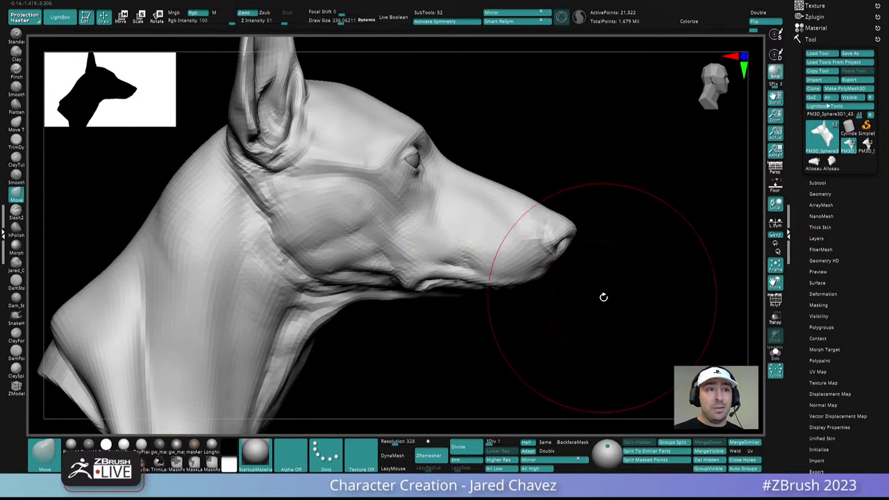
- Reduce the Move brush's draw size to about 124 and adjust the throat and underside of the jaw
{"action": "right_click_drag", "start_coordinate": [604, 298], "coordinate": [451, 299]}
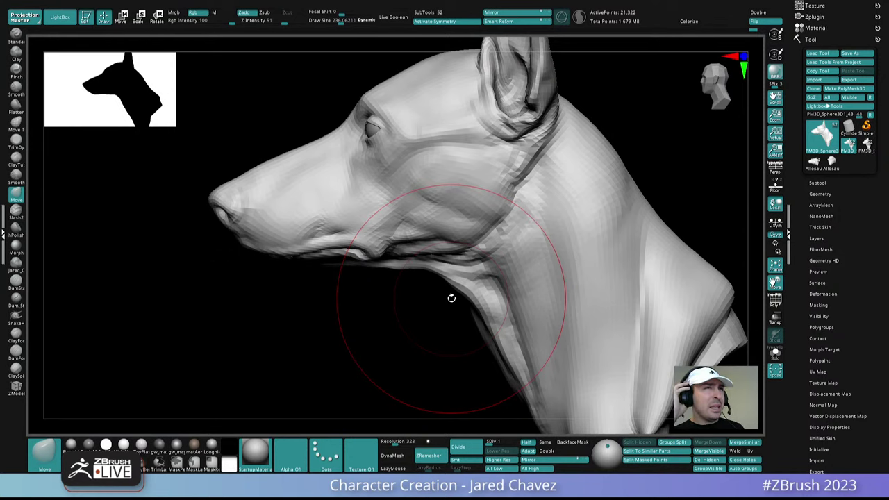
{"action": "mouse_move", "coordinate": [451, 297]}
{"action": "left_mouse_down"}
{"action": "mouse_move", "coordinate": [407, 264]}
{"action": "mouse_move", "coordinate": [410, 272]}
{"action": "left_mouse_up"}
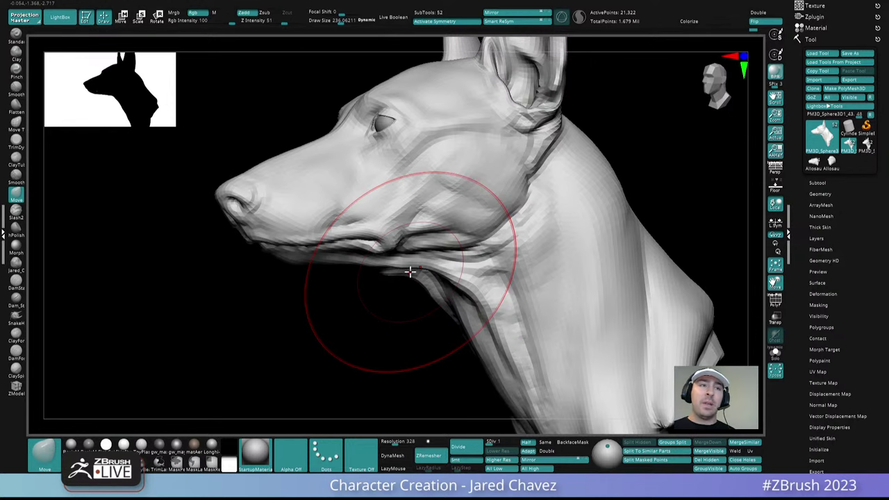
{"action": "left_click_drag", "start_coordinate": [410, 272], "coordinate": [393, 287]}
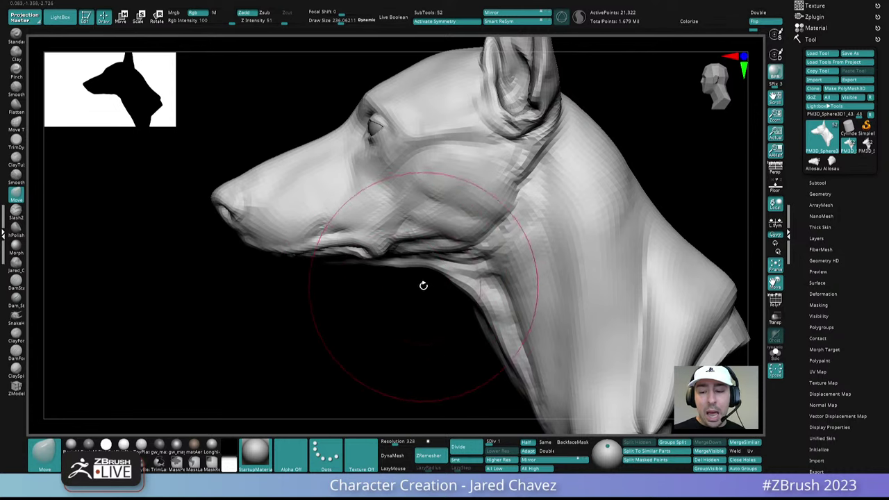
{"action": "key", "text": "space"}
{"action": "left_click_drag", "start_coordinate": [415, 285], "coordinate": [413, 285]}
{"action": "mouse_move", "coordinate": [417, 268]}
{"action": "left_mouse_down"}
{"action": "mouse_move", "coordinate": [383, 258]}
{"action": "mouse_move", "coordinate": [389, 262]}
{"action": "mouse_move", "coordinate": [416, 229]}
{"action": "mouse_move", "coordinate": [428, 230]}
{"action": "mouse_move", "coordinate": [399, 254]}
{"action": "left_mouse_up"}
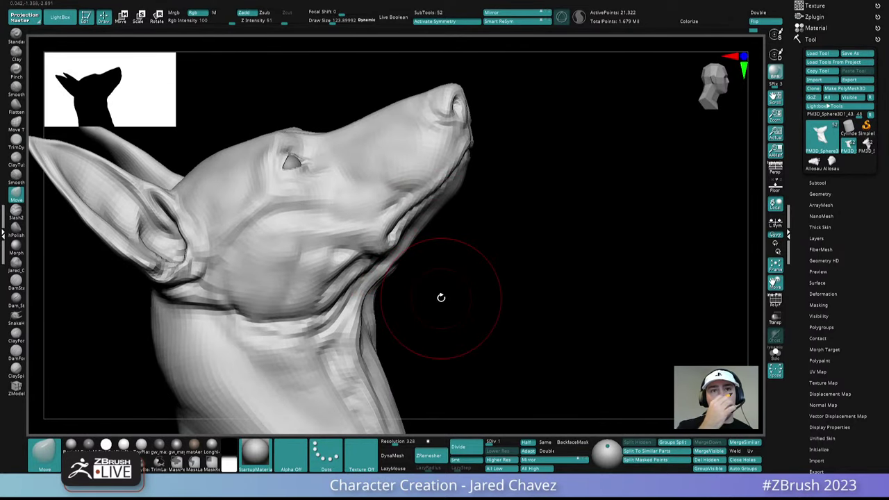
{"action": "left_click_drag", "start_coordinate": [441, 298], "coordinate": [457, 282]}
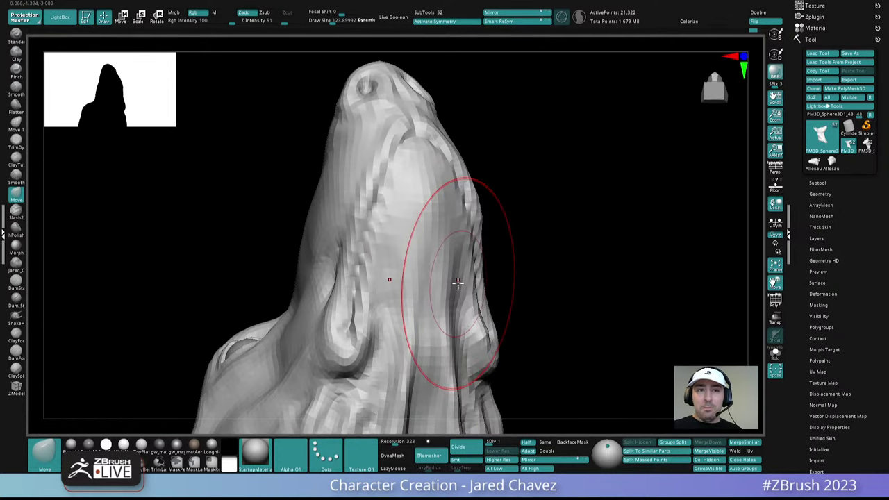
- Raise the head mesh to subdivision level 3 and set the draw size to about 17 for detailing the mouth corner
{"action": "key", "text": "ctrl+d"}
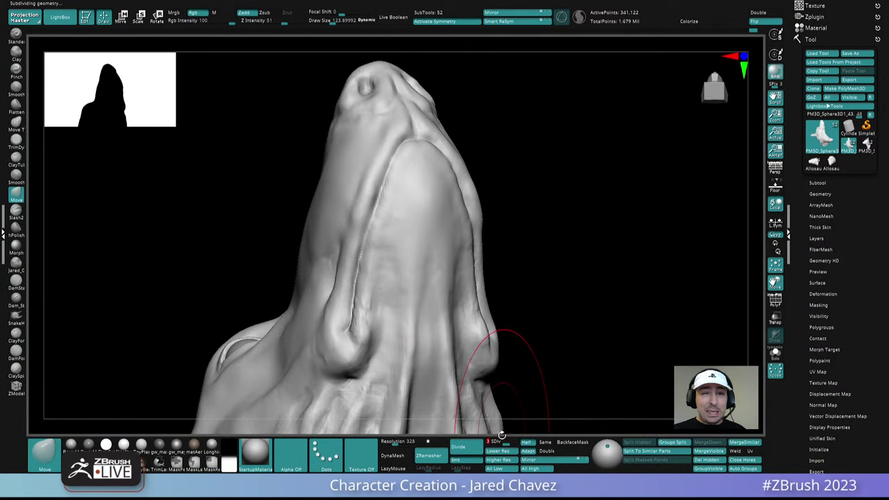
{"action": "left_click_drag", "start_coordinate": [501, 434], "coordinate": [512, 304]}
{"action": "key", "text": "space"}
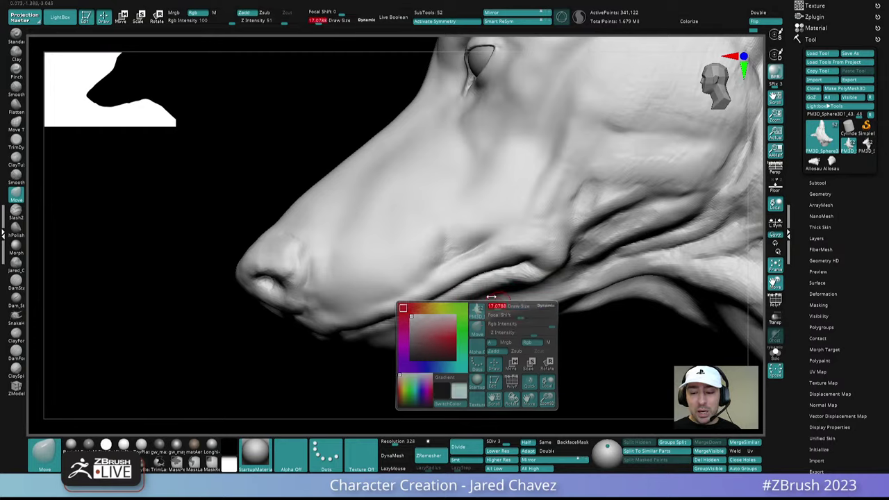
{"action": "left_click_drag", "start_coordinate": [499, 297], "coordinate": [484, 374]}
{"action": "mouse_move", "coordinate": [483, 374]}
{"action": "right_mouse_down"}
{"action": "mouse_move", "coordinate": [520, 296]}
{"action": "mouse_move", "coordinate": [461, 264]}
{"action": "mouse_move", "coordinate": [444, 286]}
{"action": "right_mouse_up"}
- Build up the lower lip near the mouth corner with the ClayForms brush
{"action": "left_click", "coordinate": [16, 334]}
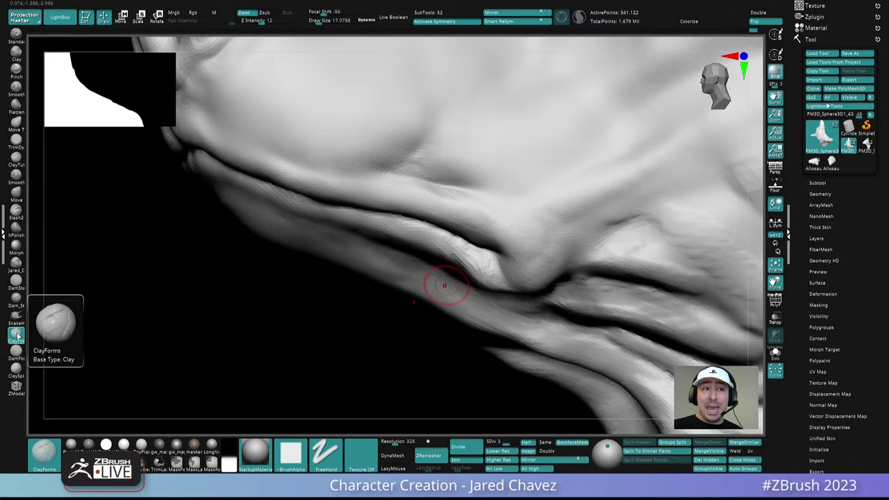
{"action": "mouse_move", "coordinate": [451, 257]}
{"action": "right_mouse_down"}
{"action": "mouse_move", "coordinate": [426, 228]}
{"action": "mouse_move", "coordinate": [440, 253]}
{"action": "mouse_move", "coordinate": [440, 246]}
{"action": "right_mouse_up"}
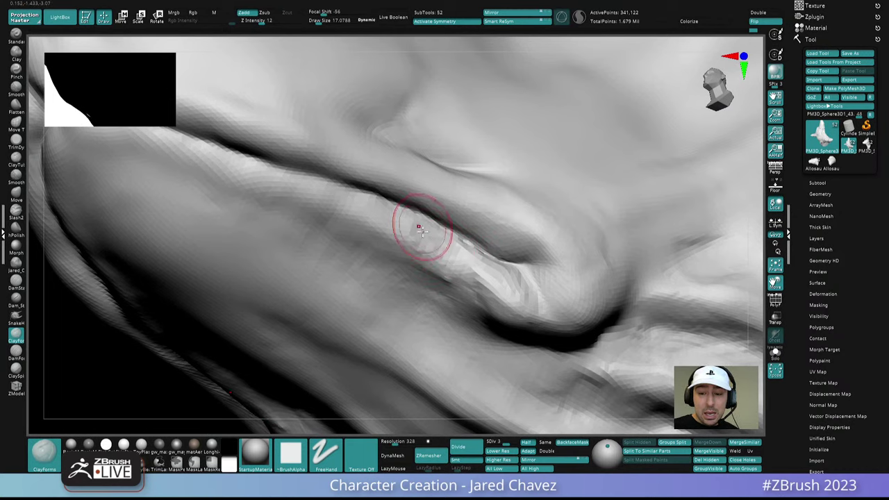
{"action": "mouse_move", "coordinate": [360, 244]}
{"action": "right_mouse_down"}
{"action": "mouse_move", "coordinate": [432, 231]}
{"action": "mouse_move", "coordinate": [442, 278]}
{"action": "mouse_move", "coordinate": [488, 341]}
{"action": "mouse_move", "coordinate": [472, 328]}
{"action": "right_mouse_up"}
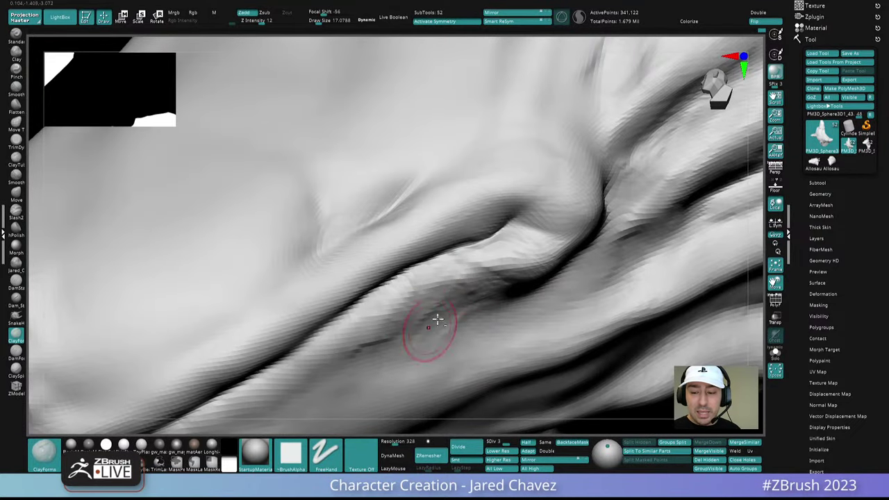
{"action": "mouse_move", "coordinate": [427, 306]}
{"action": "right_mouse_down"}
{"action": "mouse_move", "coordinate": [437, 284]}
{"action": "mouse_move", "coordinate": [491, 329]}
{"action": "mouse_move", "coordinate": [468, 300]}
{"action": "mouse_move", "coordinate": [477, 248]}
{"action": "mouse_move", "coordinate": [407, 255]}
{"action": "mouse_move", "coordinate": [532, 252]}
{"action": "mouse_move", "coordinate": [492, 274]}
{"action": "mouse_move", "coordinate": [456, 254]}
{"action": "mouse_move", "coordinate": [468, 242]}
{"action": "mouse_move", "coordinate": [444, 262]}
{"action": "right_mouse_up"}
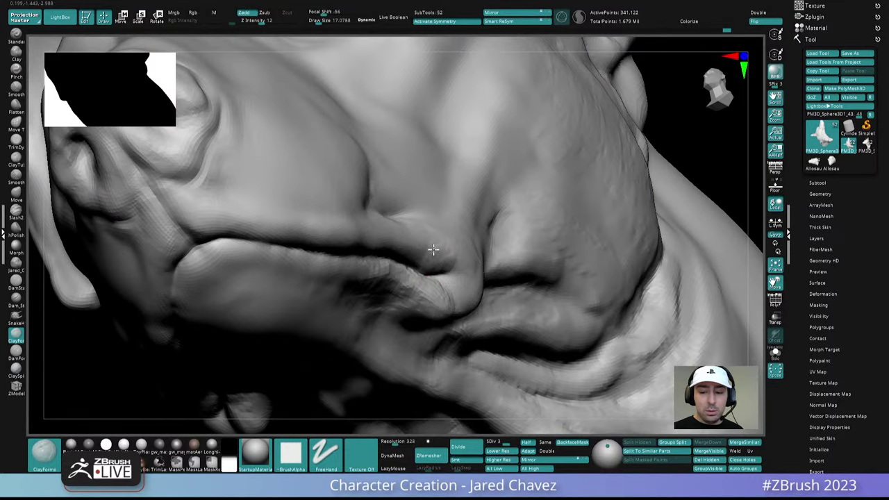
- Smooth the upper lip surface just above the mouth corner
{"action": "right_click_drag", "start_coordinate": [407, 234], "coordinate": [421, 238]}
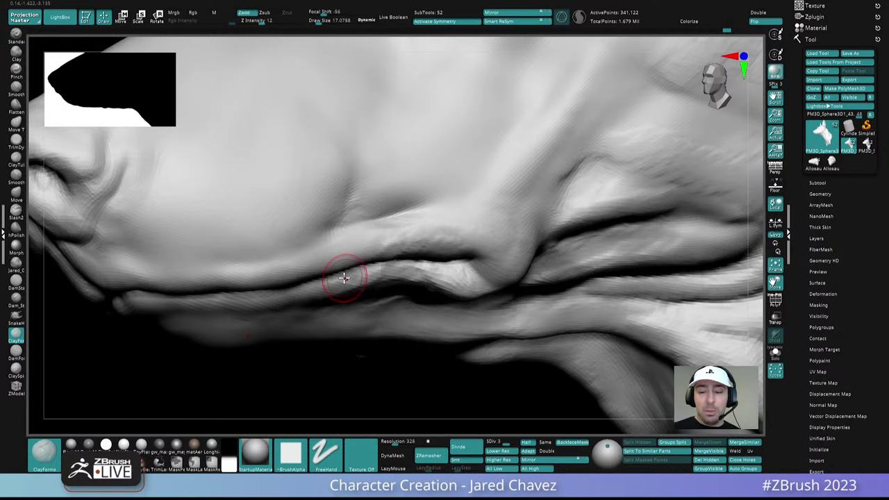
{"action": "mouse_move", "coordinate": [344, 278]}
{"action": "right_mouse_down"}
{"action": "mouse_move", "coordinate": [476, 262]}
{"action": "mouse_move", "coordinate": [480, 244]}
{"action": "mouse_move", "coordinate": [494, 248]}
{"action": "mouse_move", "coordinate": [482, 234]}
{"action": "right_mouse_up"}
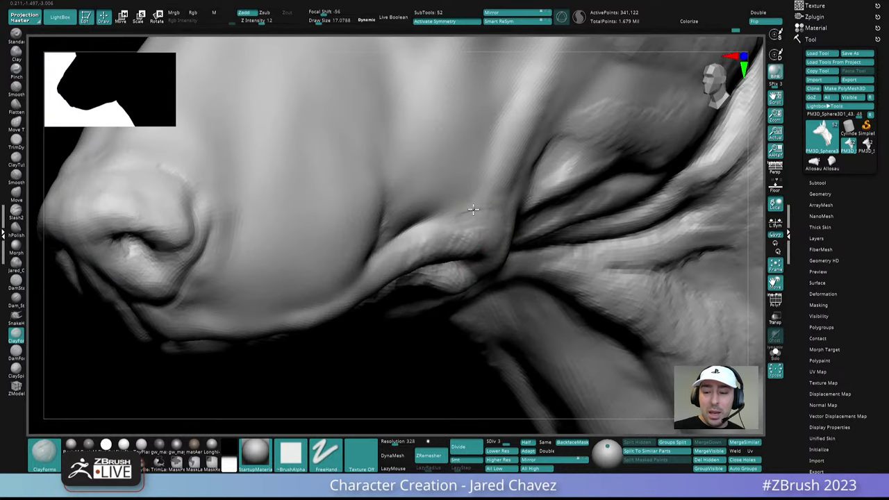
{"action": "right_click_drag", "start_coordinate": [487, 193], "coordinate": [461, 204]}
{"action": "mouse_move", "coordinate": [458, 197]}
{"action": "left_mouse_down", "text": "shift"}
{"action": "mouse_move", "coordinate": [447, 201]}
{"action": "mouse_move", "coordinate": [467, 215]}
{"action": "left_mouse_up", "text": "shift"}
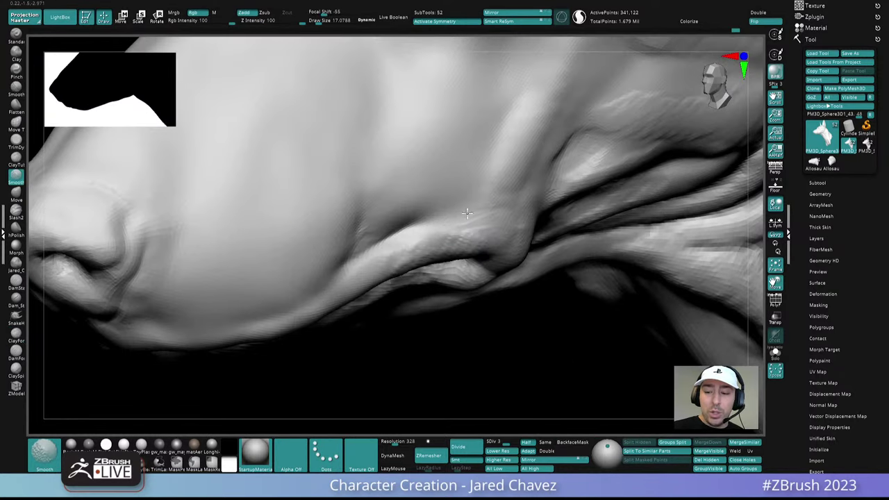
{"action": "mouse_move", "coordinate": [546, 122]}
{"action": "right_mouse_down"}
{"action": "mouse_move", "coordinate": [541, 175]}
{"action": "mouse_move", "coordinate": [454, 240]}
{"action": "mouse_move", "coordinate": [470, 214]}
{"action": "mouse_move", "coordinate": [458, 223]}
{"action": "mouse_move", "coordinate": [482, 280]}
{"action": "right_mouse_up"}
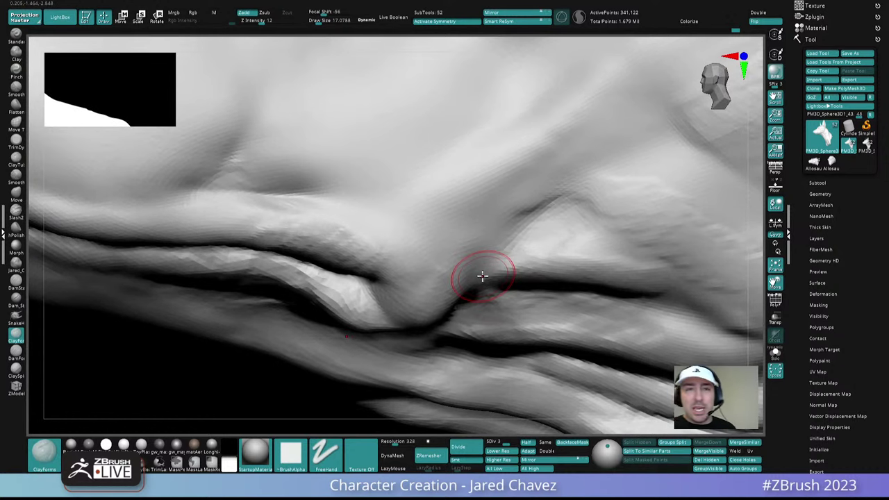
- Build up the cheek fold behind the mouth corner with the ClayForms brush
{"action": "right_click_drag", "start_coordinate": [482, 276], "coordinate": [489, 278]}
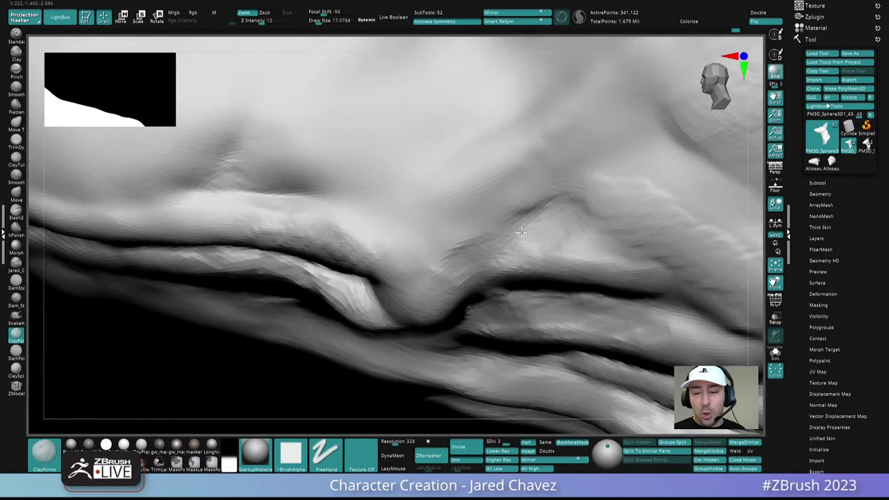
{"action": "mouse_move", "coordinate": [501, 229]}
{"action": "left_mouse_down"}
{"action": "mouse_move", "coordinate": [463, 250]}
{"action": "mouse_move", "coordinate": [566, 187]}
{"action": "left_mouse_up"}
{"action": "mouse_move", "coordinate": [494, 252]}
{"action": "right_mouse_down", "text": "ctrl"}
{"action": "mouse_move", "coordinate": [495, 239]}
{"action": "mouse_move", "coordinate": [447, 277]}
{"action": "mouse_move", "coordinate": [478, 271]}
{"action": "mouse_move", "coordinate": [477, 258]}
{"action": "mouse_move", "coordinate": [481, 269]}
{"action": "right_mouse_up", "text": "ctrl"}
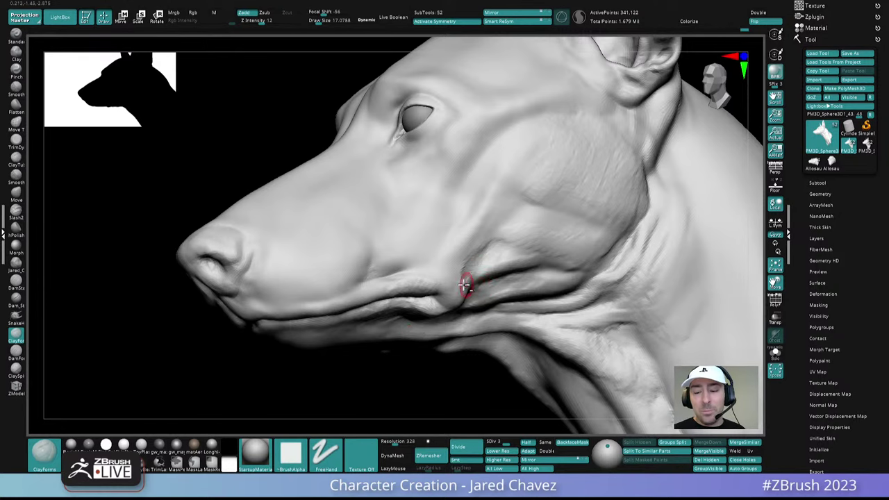
- Reduce the ClayForms brush's draw size to about 13.5 and carve the crease running up from the mouth corner toward the cheek
{"action": "mouse_move", "coordinate": [465, 285]}
{"action": "right_mouse_down", "text": "ctrl"}
{"action": "mouse_move", "coordinate": [472, 308]}
{"action": "mouse_move", "coordinate": [433, 287]}
{"action": "mouse_move", "coordinate": [446, 264]}
{"action": "mouse_move", "coordinate": [440, 294]}
{"action": "right_mouse_up", "text": "ctrl"}
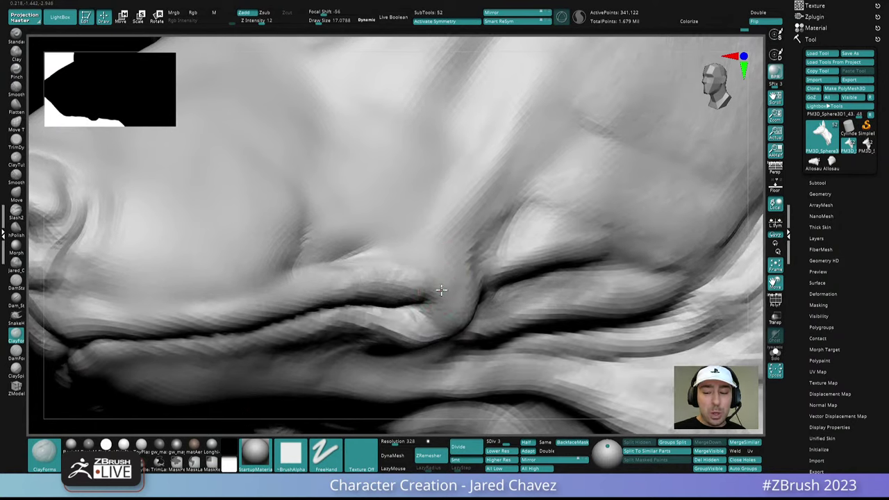
{"action": "key", "text": "space"}
{"action": "left_click_drag", "start_coordinate": [439, 289], "coordinate": [436, 290]}
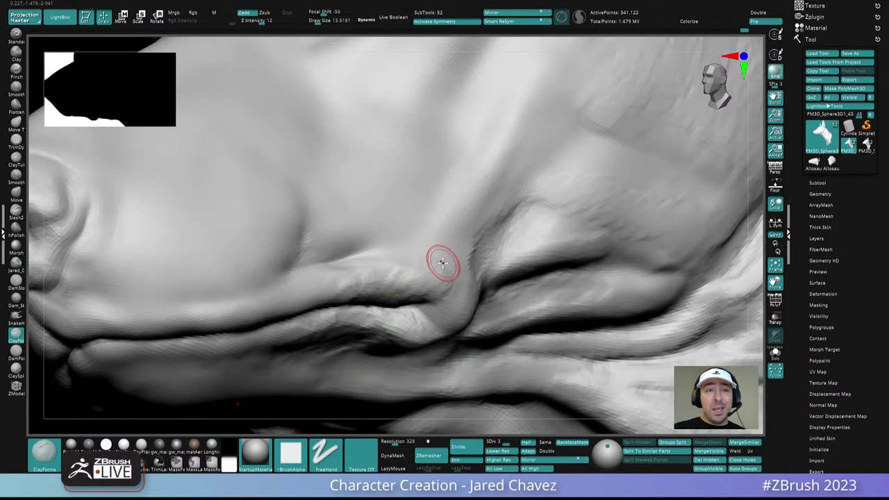
{"action": "right_click_drag", "start_coordinate": [470, 270], "coordinate": [465, 271]}
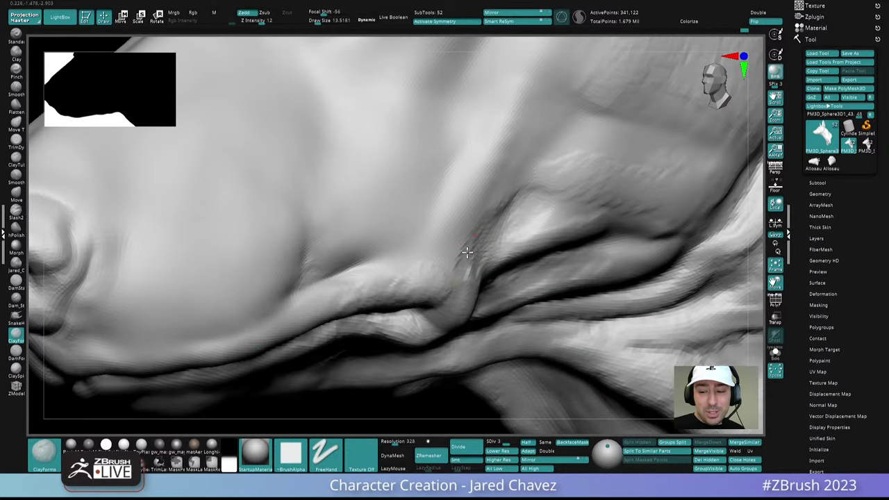
{"action": "left_click_drag", "start_coordinate": [459, 264], "coordinate": [520, 173], "text": "alt"}
{"action": "mouse_move", "coordinate": [520, 173]}
{"action": "right_mouse_down", "text": "ctrl"}
{"action": "mouse_move", "coordinate": [519, 145]}
{"action": "mouse_move", "coordinate": [470, 243]}
{"action": "mouse_move", "coordinate": [505, 268]}
{"action": "mouse_move", "coordinate": [465, 255]}
{"action": "right_mouse_up", "text": "ctrl"}
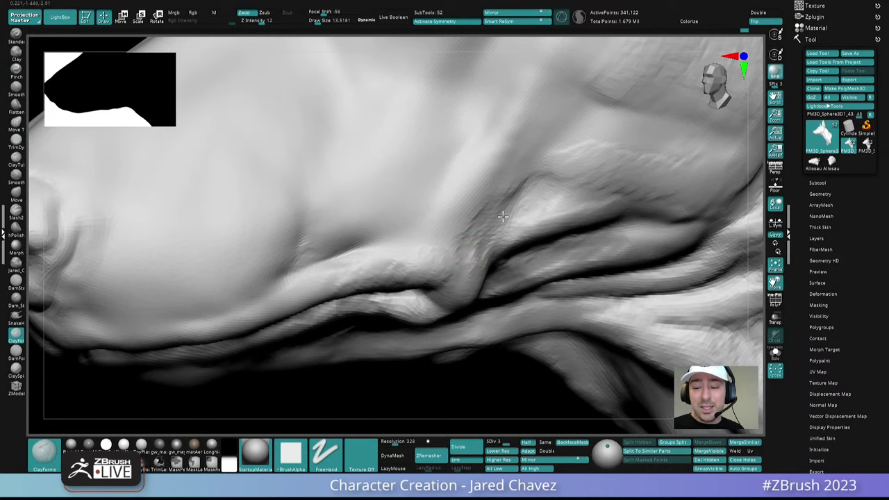
- Enlarge the ClayForms brush's draw size to about 21 and blend the cheek fold above the mouth corner
{"action": "mouse_move", "coordinate": [422, 221]}
{"action": "right_mouse_down"}
{"action": "mouse_move", "coordinate": [479, 199]}
{"action": "mouse_move", "coordinate": [454, 266]}
{"action": "mouse_move", "coordinate": [487, 198]}
{"action": "mouse_move", "coordinate": [479, 209]}
{"action": "mouse_move", "coordinate": [496, 226]}
{"action": "mouse_move", "coordinate": [464, 244]}
{"action": "mouse_move", "coordinate": [476, 257]}
{"action": "mouse_move", "coordinate": [455, 266]}
{"action": "right_mouse_up"}
{"action": "key", "text": "space"}
{"action": "left_click_drag", "start_coordinate": [454, 266], "coordinate": [455, 261]}
{"action": "mouse_move", "coordinate": [459, 238]}
{"action": "right_mouse_down"}
{"action": "mouse_move", "coordinate": [470, 280]}
{"action": "mouse_move", "coordinate": [454, 282]}
{"action": "right_mouse_up"}
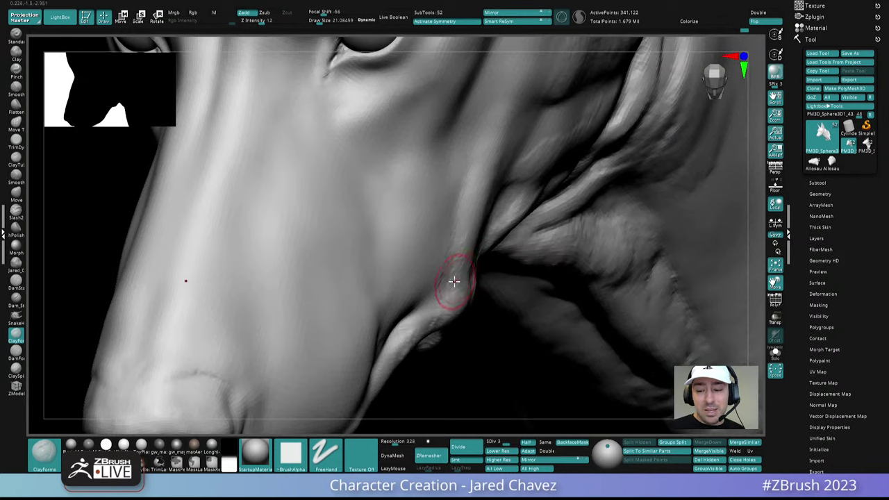
{"action": "mouse_move", "coordinate": [485, 190]}
{"action": "right_mouse_down"}
{"action": "mouse_move", "coordinate": [493, 183]}
{"action": "mouse_move", "coordinate": [458, 198]}
{"action": "right_mouse_up"}
{"action": "key", "text": "shift"}
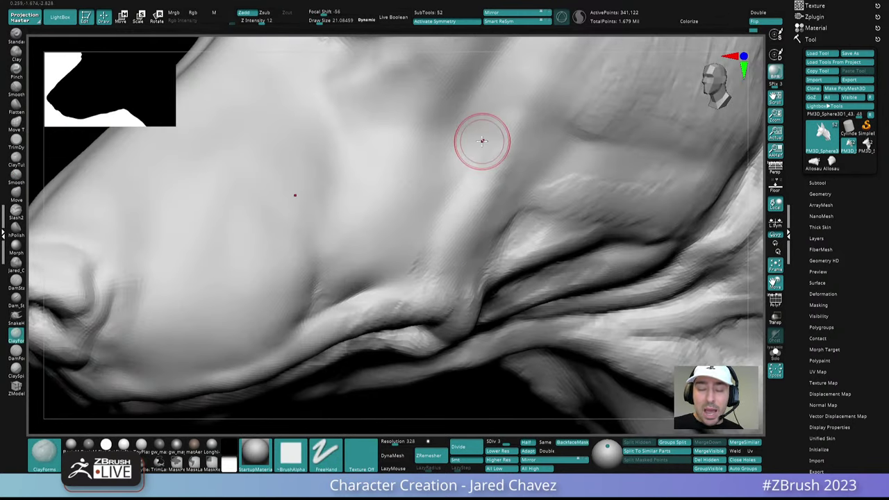
- Switch to the Move brush with a draw size of about 65 and adjust the mouth corner and lower cheek
{"action": "mouse_move", "coordinate": [482, 141]}
{"action": "right_mouse_down", "text": "ctrl"}
{"action": "mouse_move", "coordinate": [512, 226]}
{"action": "mouse_move", "coordinate": [541, 229]}
{"action": "mouse_move", "coordinate": [493, 243]}
{"action": "right_mouse_up", "text": "ctrl"}
{"action": "key", "text": "ctrl"}
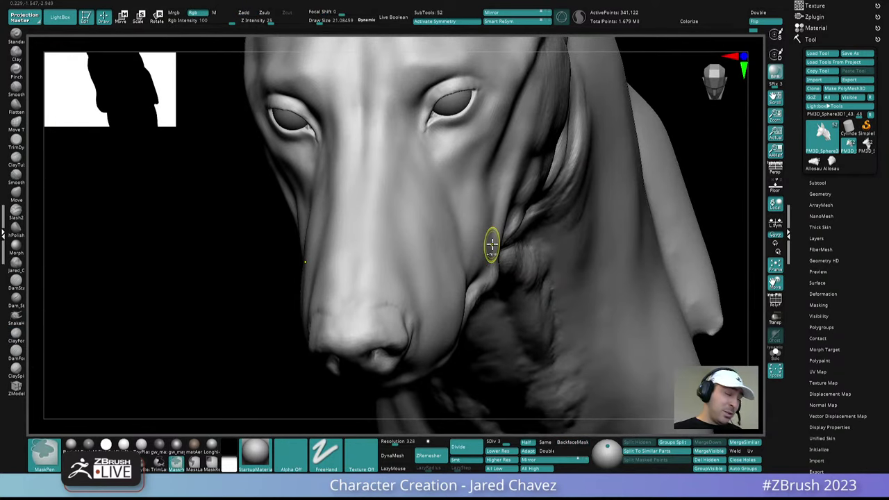
{"action": "key", "text": "b"}
{"action": "key", "text": "m"}
{"action": "key", "text": "v"}
{"action": "mouse_move", "coordinate": [507, 208]}
{"action": "right_mouse_down", "text": "alt"}
{"action": "mouse_move", "coordinate": [476, 230]}
{"action": "mouse_move", "coordinate": [488, 245]}
{"action": "right_mouse_up", "text": "alt"}
{"action": "key", "text": "space"}
{"action": "left_click_drag", "start_coordinate": [479, 241], "coordinate": [490, 237]}
{"action": "mouse_move", "coordinate": [485, 242]}
{"action": "right_mouse_down"}
{"action": "mouse_move", "coordinate": [477, 235]}
{"action": "mouse_move", "coordinate": [488, 254]}
{"action": "mouse_move", "coordinate": [476, 258]}
{"action": "right_mouse_up"}
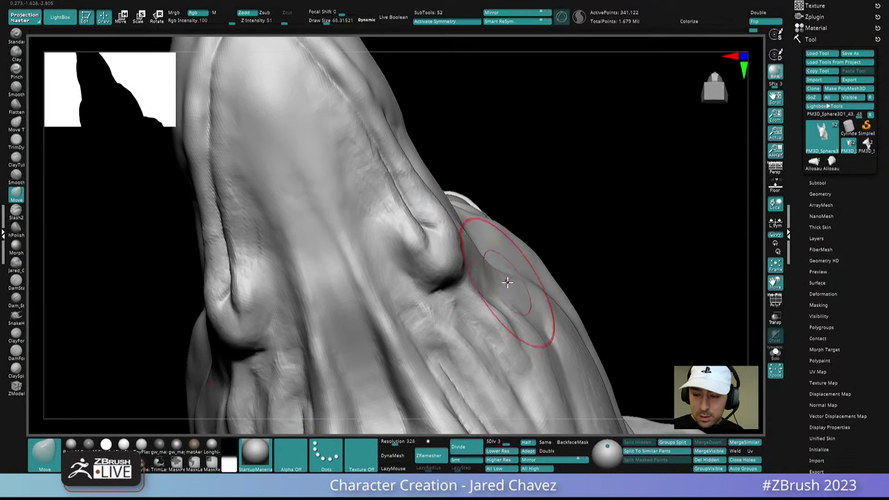
- Enlarge the Move brush's draw size to about 109 and reshape the sides of the skull in front view
{"action": "mouse_move", "coordinate": [527, 293]}
{"action": "right_mouse_down"}
{"action": "mouse_move", "coordinate": [525, 203]}
{"action": "mouse_move", "coordinate": [542, 310]}
{"action": "right_mouse_up"}
{"action": "key", "text": "space"}
{"action": "left_click_drag", "start_coordinate": [536, 294], "coordinate": [541, 295]}
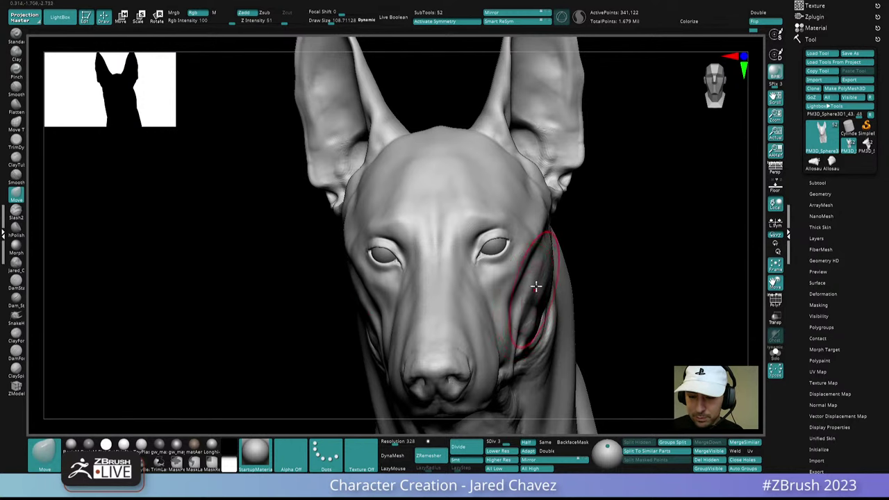
{"action": "right_click_drag", "start_coordinate": [536, 287], "coordinate": [535, 236]}
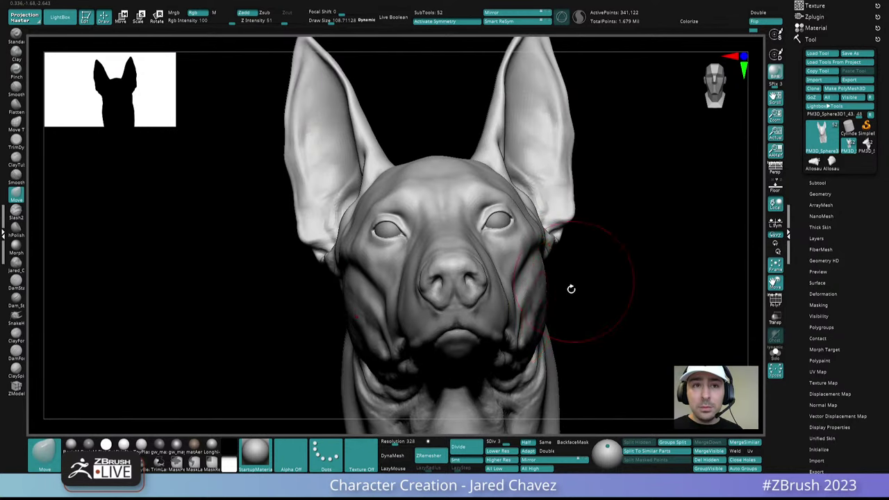
{"action": "right_click_drag", "start_coordinate": [572, 287], "coordinate": [566, 292]}
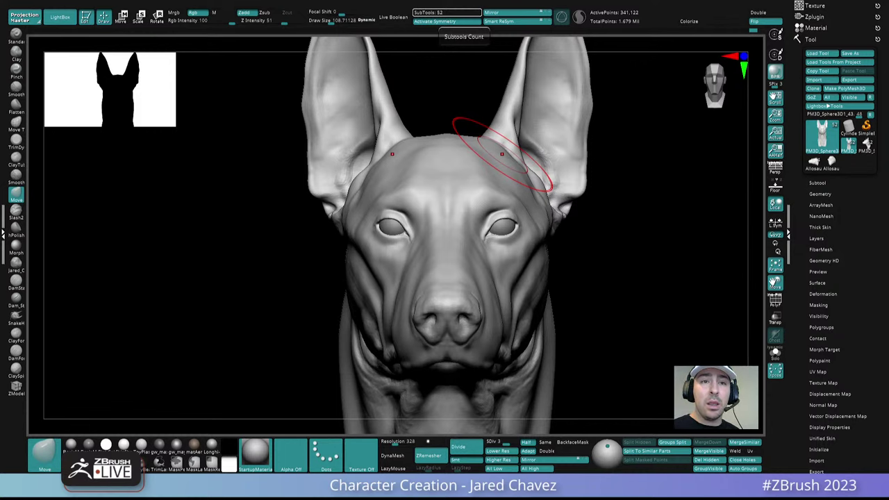
{"action": "mouse_move", "coordinate": [501, 153]}
{"action": "right_mouse_down"}
{"action": "mouse_move", "coordinate": [552, 312]}
{"action": "mouse_move", "coordinate": [522, 264]}
{"action": "mouse_move", "coordinate": [537, 256]}
{"action": "mouse_move", "coordinate": [536, 239]}
{"action": "mouse_move", "coordinate": [552, 234]}
{"action": "mouse_move", "coordinate": [544, 183]}
{"action": "right_mouse_up"}
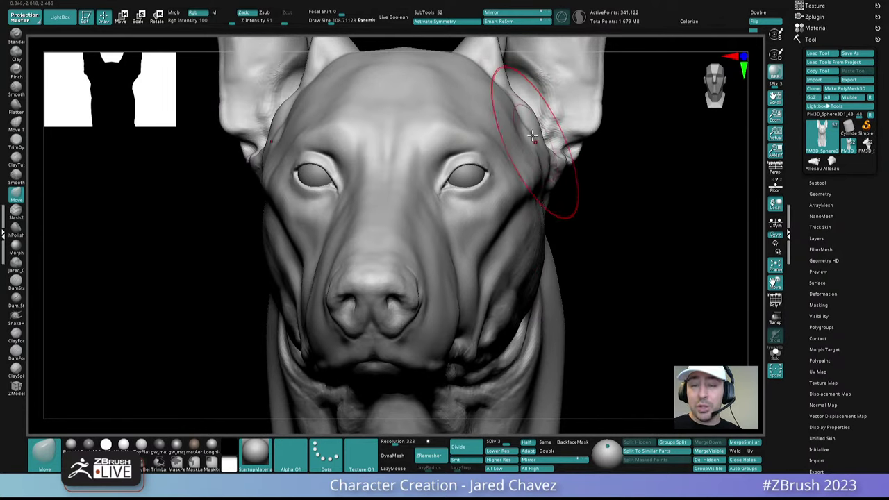
{"action": "left_click_drag", "start_coordinate": [511, 112], "coordinate": [502, 88]}
{"action": "mouse_move", "coordinate": [502, 87]}
{"action": "right_mouse_down", "text": "ctrl"}
{"action": "mouse_move", "coordinate": [538, 157]}
{"action": "mouse_move", "coordinate": [532, 210]}
{"action": "right_mouse_up", "text": "ctrl"}
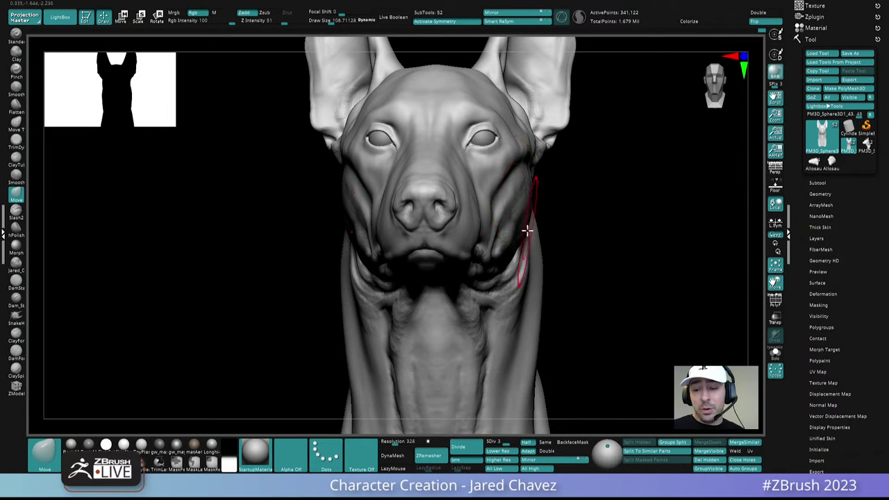
- Reduce the Move brush's draw size to about 73 and lower the head mesh to subdivision level 2 for adjusting the cheek and jaw
{"action": "right_click_drag", "start_coordinate": [528, 232], "coordinate": [516, 216]}
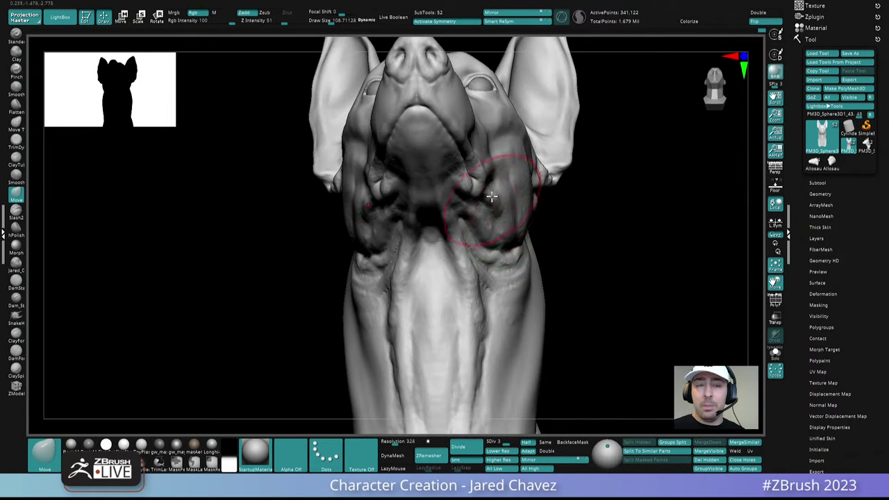
{"action": "mouse_move", "coordinate": [490, 174]}
{"action": "right_mouse_down"}
{"action": "mouse_move", "coordinate": [478, 152]}
{"action": "mouse_move", "coordinate": [481, 205]}
{"action": "right_mouse_up"}
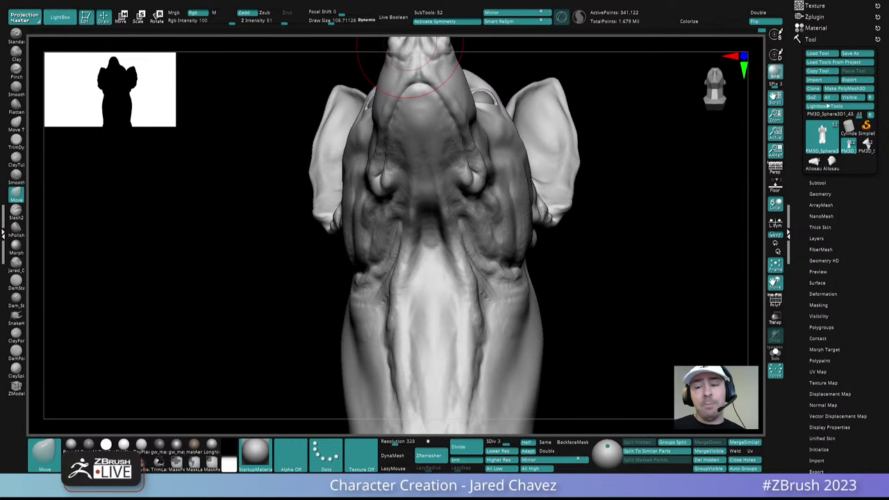
{"action": "mouse_move", "coordinate": [564, 173]}
{"action": "left_mouse_down"}
{"action": "mouse_move", "coordinate": [554, 290]}
{"action": "mouse_move", "coordinate": [578, 257]}
{"action": "mouse_move", "coordinate": [579, 319]}
{"action": "mouse_move", "coordinate": [502, 206]}
{"action": "mouse_move", "coordinate": [496, 240]}
{"action": "mouse_move", "coordinate": [498, 229]}
{"action": "left_mouse_up"}
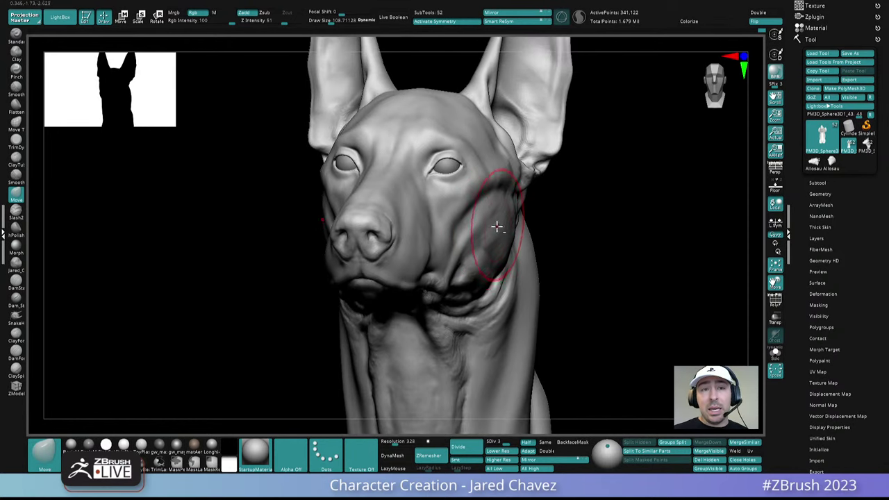
{"action": "mouse_move", "coordinate": [496, 227]}
{"action": "right_mouse_down", "text": "ctrl"}
{"action": "mouse_move", "coordinate": [506, 254]}
{"action": "mouse_move", "coordinate": [511, 221]}
{"action": "right_mouse_up", "text": "ctrl"}
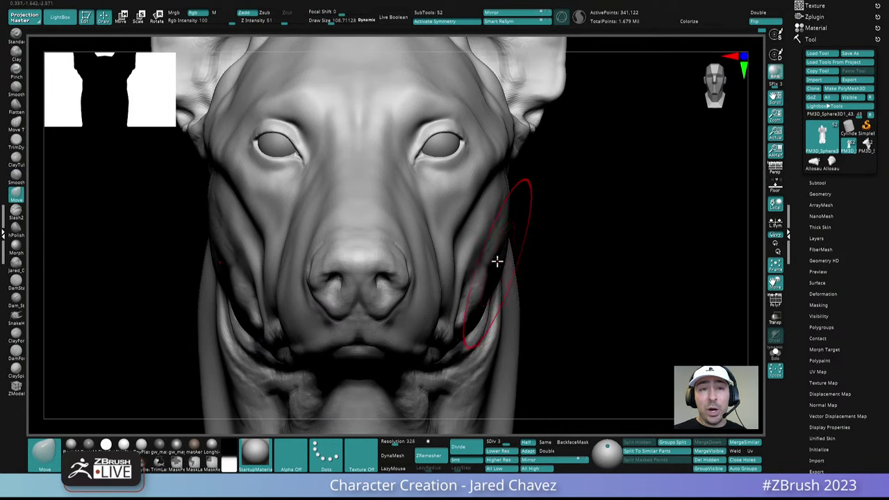
{"action": "mouse_move", "coordinate": [496, 260]}
{"action": "right_mouse_down"}
{"action": "mouse_move", "coordinate": [510, 276]}
{"action": "mouse_move", "coordinate": [500, 284]}
{"action": "right_mouse_up"}
{"action": "key", "text": "space"}
{"action": "left_click_drag", "start_coordinate": [500, 283], "coordinate": [495, 280]}
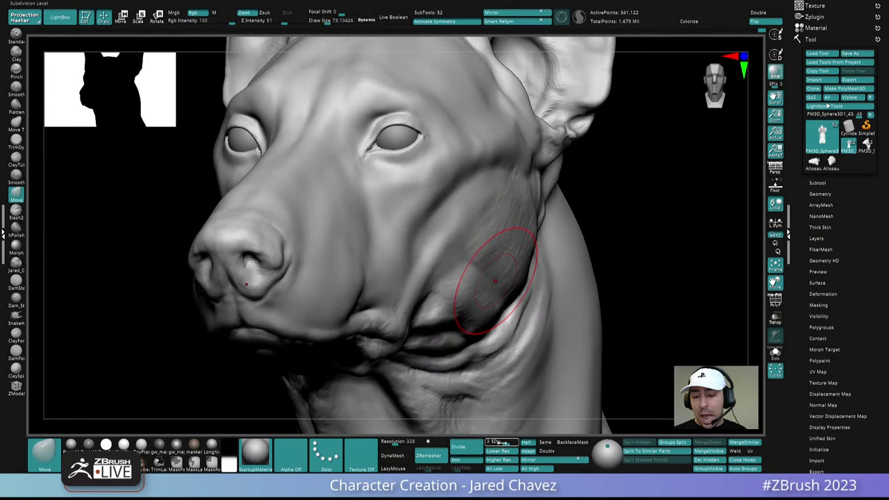
{"action": "left_click", "coordinate": [496, 442]}
{"action": "mouse_move", "coordinate": [503, 296]}
{"action": "right_mouse_down"}
{"action": "mouse_move", "coordinate": [514, 276]}
{"action": "mouse_move", "coordinate": [498, 305]}
{"action": "mouse_move", "coordinate": [486, 287]}
{"action": "right_mouse_up"}
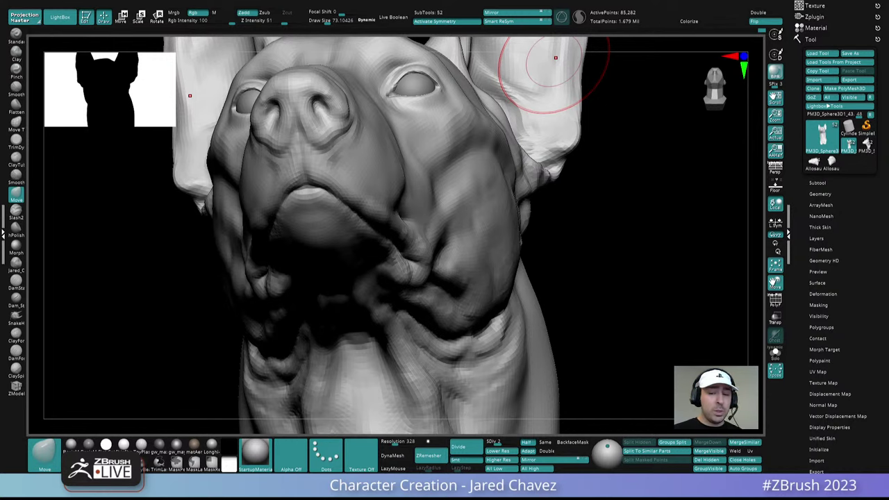
- Set the Move brush's draw size to about 51 and check the head's proportions from the front and side
{"action": "mouse_move", "coordinate": [556, 57]}
{"action": "right_mouse_down"}
{"action": "mouse_move", "coordinate": [500, 277]}
{"action": "mouse_move", "coordinate": [511, 202]}
{"action": "mouse_move", "coordinate": [448, 241]}
{"action": "right_mouse_up"}
{"action": "key", "text": "space"}
{"action": "left_click_drag", "start_coordinate": [448, 241], "coordinate": [446, 240]}
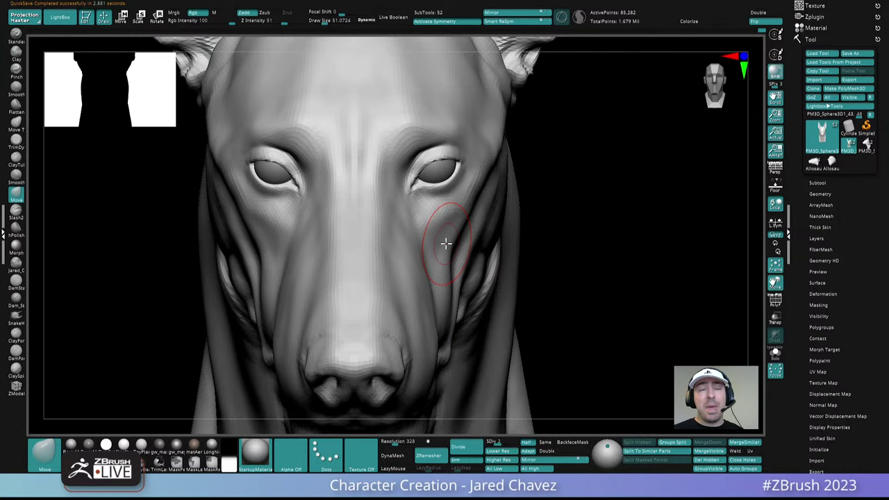
{"action": "left_click_drag", "start_coordinate": [554, 278], "coordinate": [509, 277]}
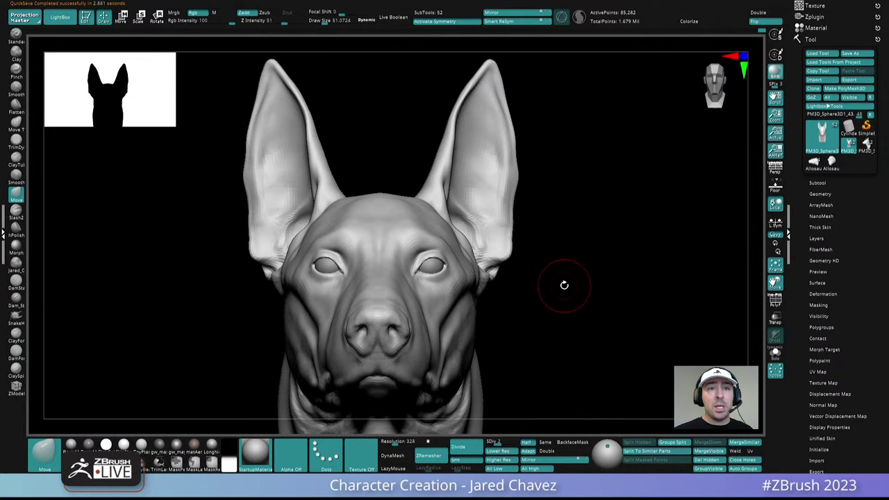
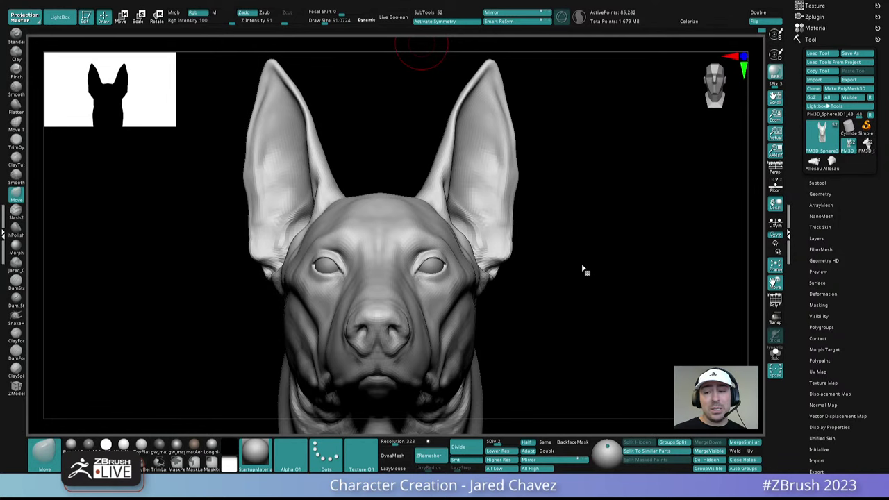
{"action": "mouse_move", "coordinate": [583, 271]}
{"action": "left_mouse_down"}
{"action": "mouse_move", "coordinate": [574, 258]}
{"action": "mouse_move", "coordinate": [506, 298]}
{"action": "mouse_move", "coordinate": [492, 275]}
{"action": "left_mouse_up"}
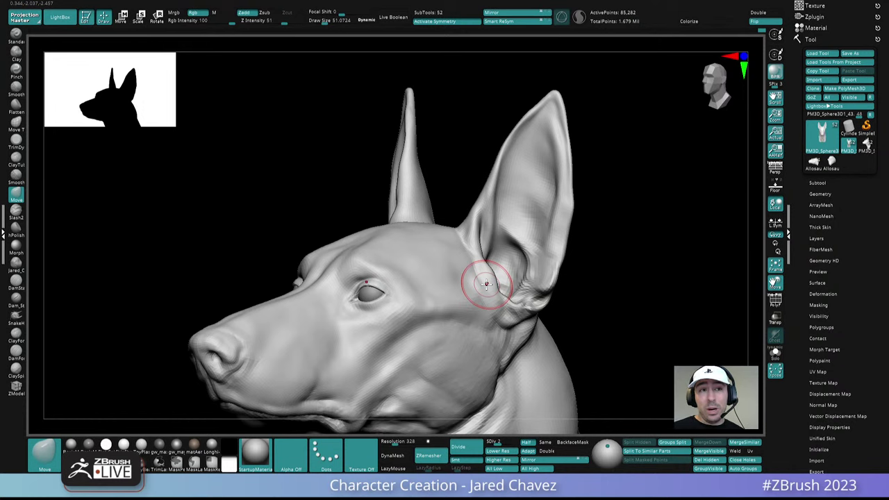
{"action": "right_click_drag", "start_coordinate": [547, 293], "coordinate": [496, 297], "text": "alt"}
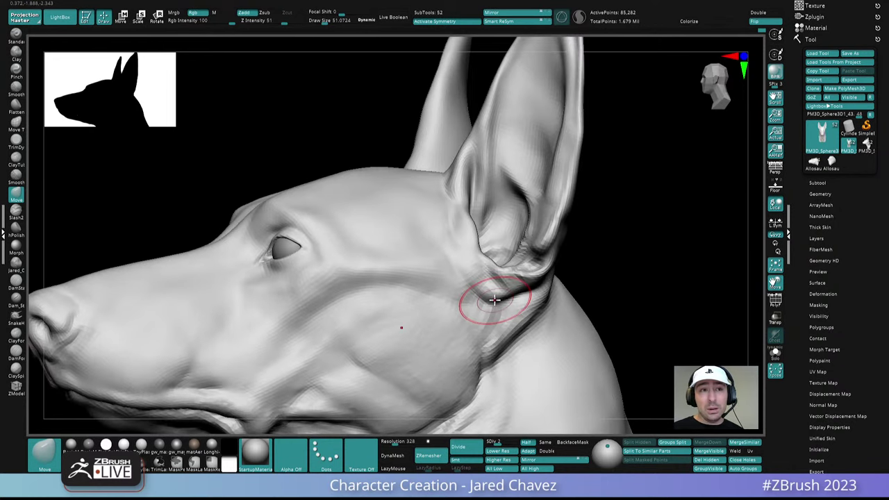
- Switch to the ClaySpin brush with a draw size of about 15 and raise the head mesh to subdivision level 3
{"action": "right_click", "coordinate": [491, 305]}
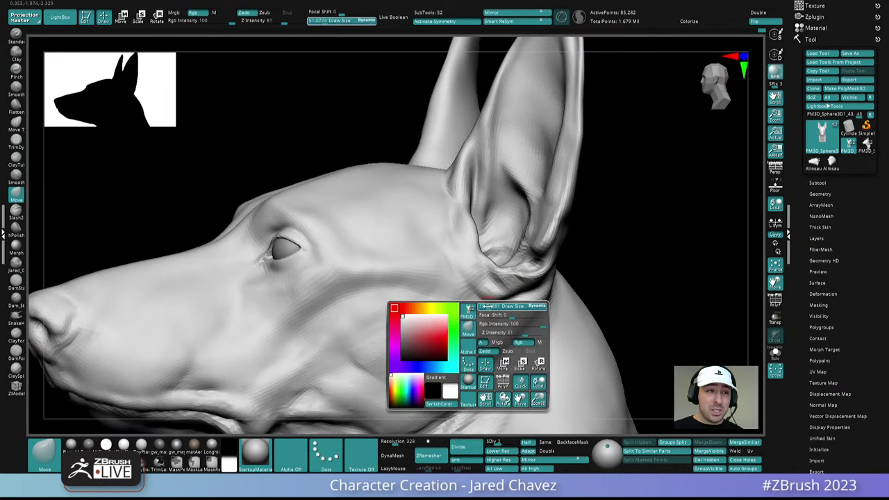
{"action": "left_click", "coordinate": [489, 306]}
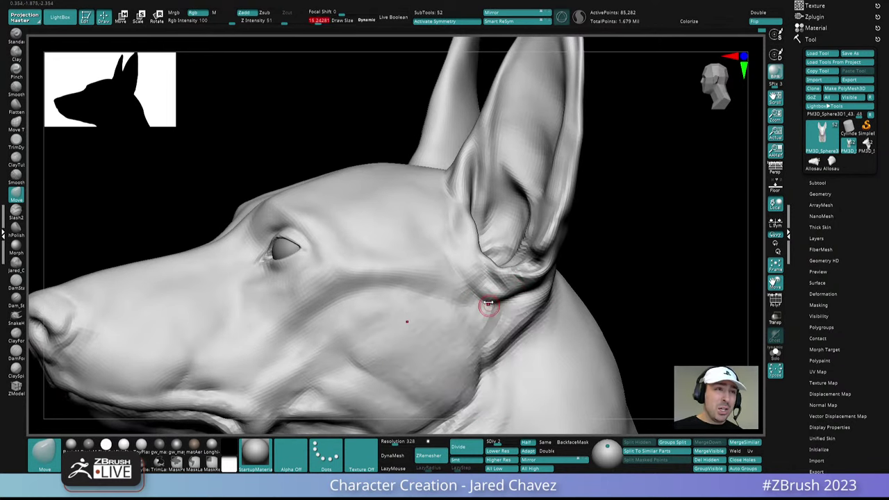
{"action": "left_click", "coordinate": [16, 370]}
{"action": "right_click_drag", "start_coordinate": [463, 250], "coordinate": [480, 293], "text": "ctrl"}
{"action": "key", "text": "ctrl+d"}
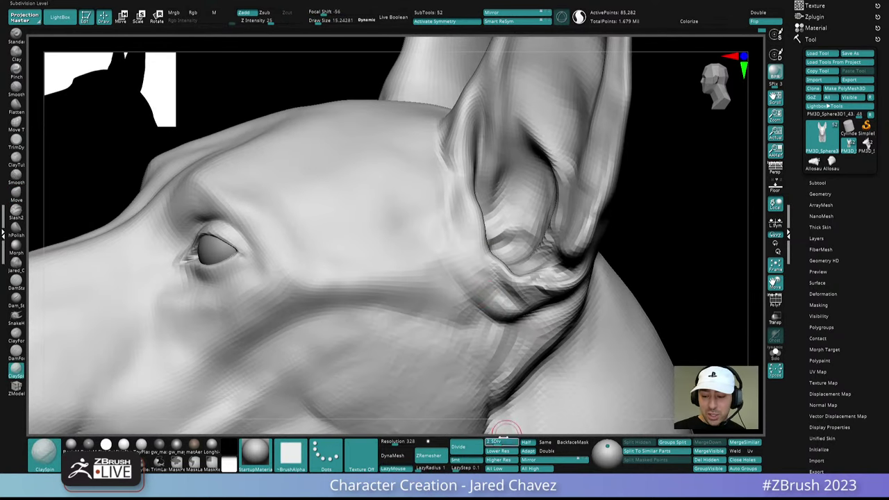
{"action": "right_click_drag", "start_coordinate": [502, 422], "coordinate": [453, 232]}
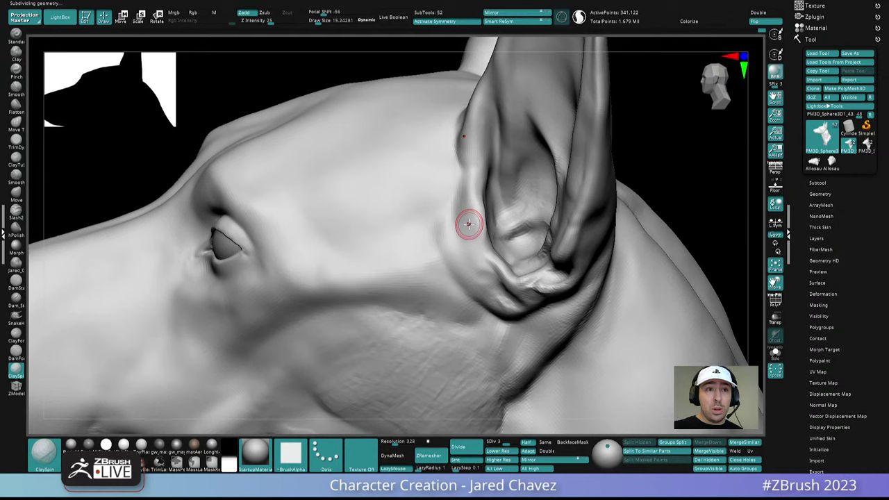
{"action": "right_click_drag", "start_coordinate": [475, 261], "coordinate": [471, 247]}
- Reduce the brush's draw size to about 10 and sculpt skin folds where the ear base meets the cheek
{"action": "key", "text": "space"}
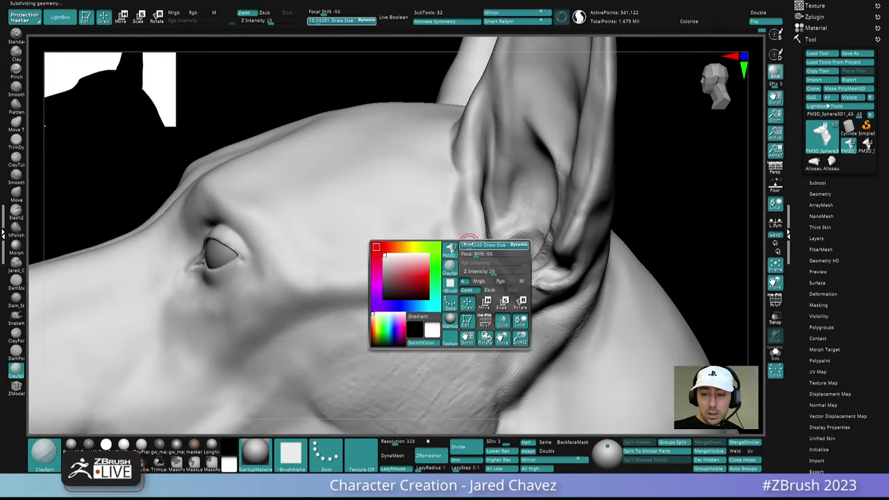
{"action": "mouse_move", "coordinate": [469, 243]}
{"action": "left_mouse_down"}
{"action": "mouse_move", "coordinate": [457, 248]}
{"action": "mouse_move", "coordinate": [469, 274]}
{"action": "left_mouse_up"}
{"action": "right_click_drag", "start_coordinate": [467, 267], "coordinate": [471, 275]}
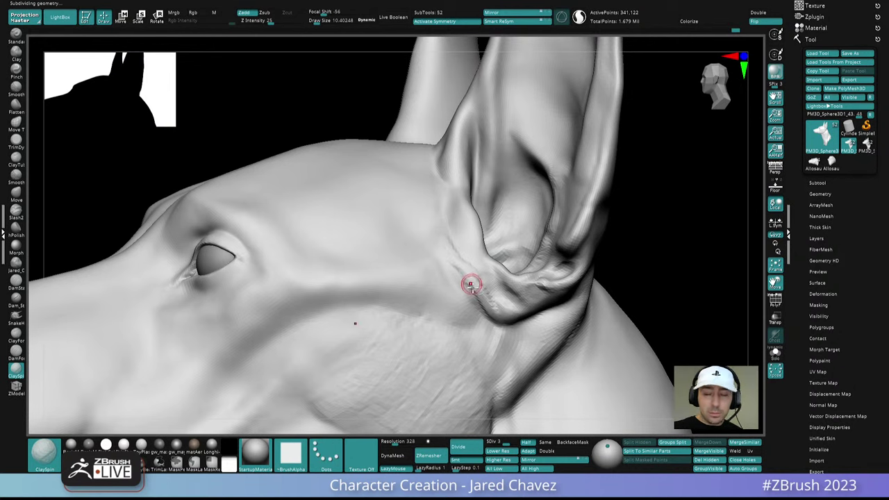
{"action": "right_click_drag", "start_coordinate": [478, 297], "coordinate": [469, 268]}
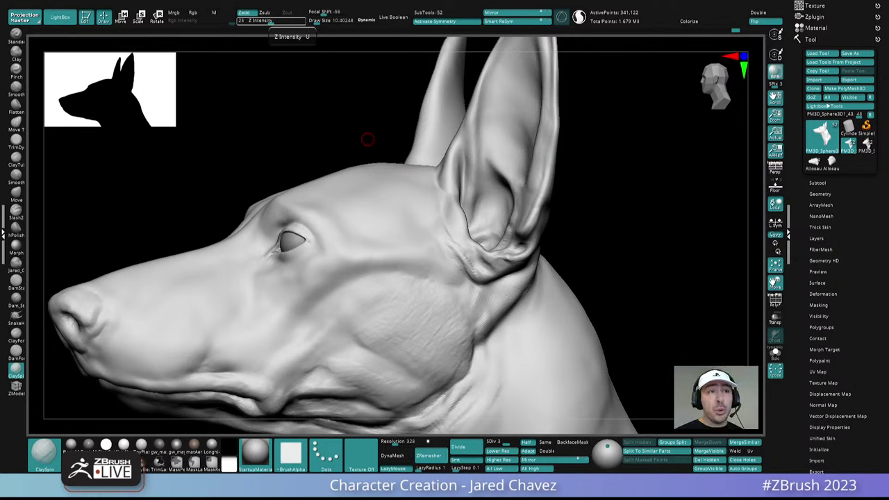
{"action": "left_click_drag", "start_coordinate": [369, 139], "coordinate": [518, 259]}
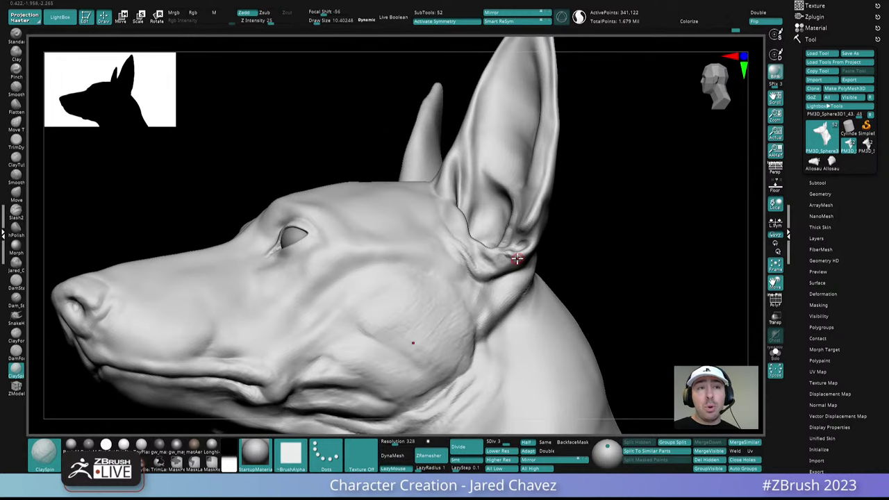
- Build up the ridge and small creases around the lower front edge of the ear base
{"action": "right_click_drag", "start_coordinate": [506, 251], "coordinate": [478, 268]}
{"action": "mouse_move", "coordinate": [469, 264]}
{"action": "left_mouse_down"}
{"action": "mouse_move", "coordinate": [438, 266]}
{"action": "mouse_move", "coordinate": [428, 255]}
{"action": "left_mouse_up"}
{"action": "right_click_drag", "start_coordinate": [425, 251], "coordinate": [445, 265]}
{"action": "left_click_drag", "start_coordinate": [444, 267], "coordinate": [426, 242]}
{"action": "right_click_drag", "start_coordinate": [430, 234], "coordinate": [433, 246]}
{"action": "left_click_drag", "start_coordinate": [436, 251], "coordinate": [413, 217]}
{"action": "right_click_drag", "start_coordinate": [411, 206], "coordinate": [400, 206]}
- Smooth the transition between the front of the ear base and the side of the skull
{"action": "left_click_drag", "start_coordinate": [374, 179], "coordinate": [381, 187], "text": "shift"}
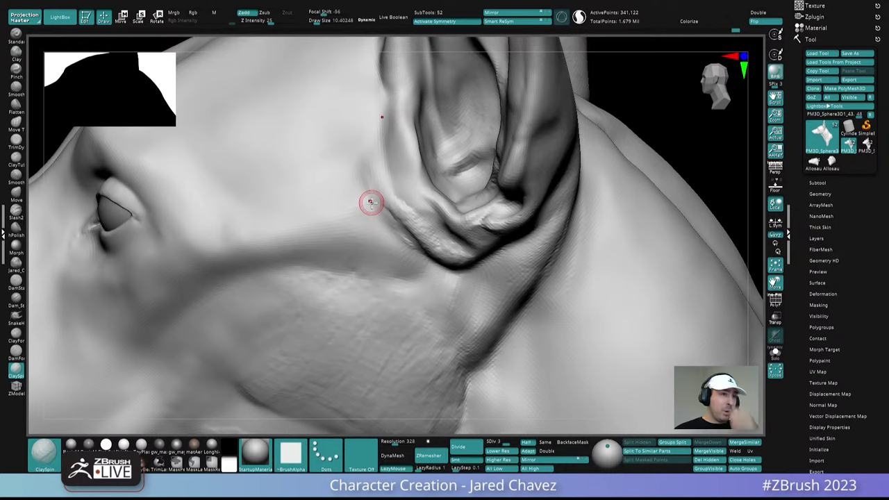
{"action": "right_click_drag", "start_coordinate": [371, 202], "coordinate": [383, 167]}
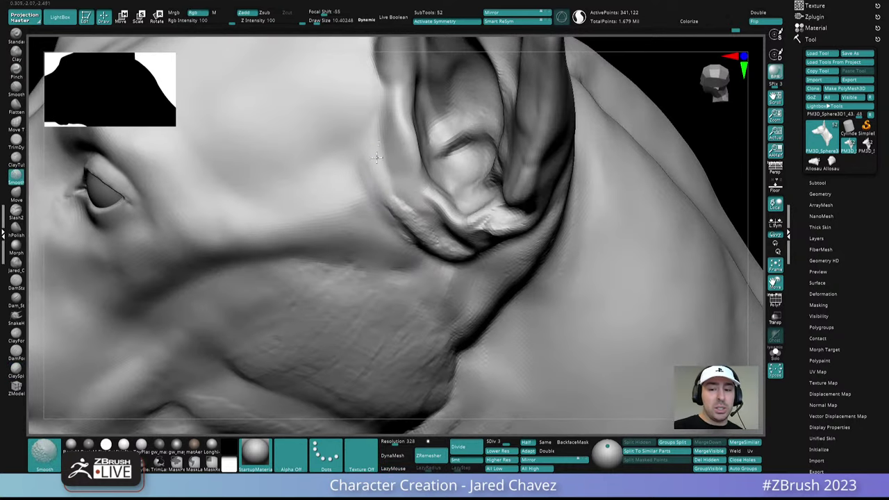
{"action": "left_click_drag", "start_coordinate": [383, 168], "coordinate": [377, 156], "text": "shift"}
{"action": "right_click_drag", "start_coordinate": [391, 201], "coordinate": [394, 232]}
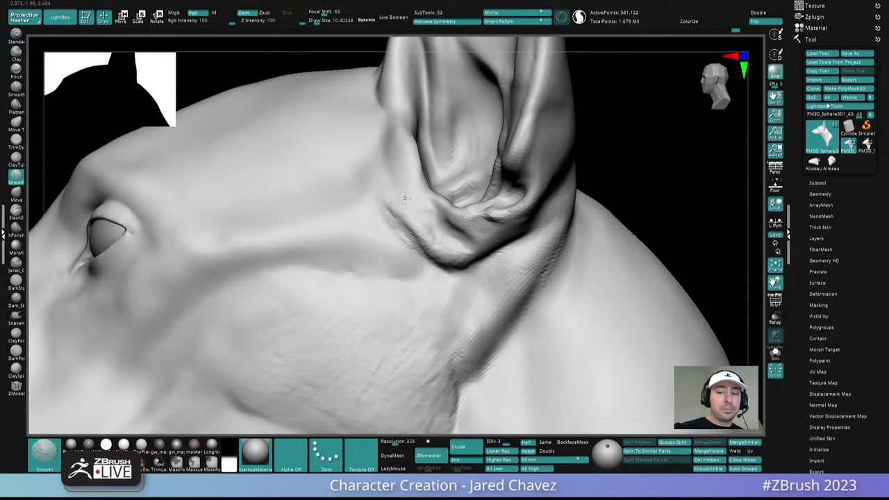
{"action": "mouse_move", "coordinate": [459, 245]}
{"action": "right_mouse_down"}
{"action": "mouse_move", "coordinate": [426, 209]}
{"action": "mouse_move", "coordinate": [401, 242]}
{"action": "mouse_move", "coordinate": [393, 257]}
{"action": "mouse_move", "coordinate": [410, 328]}
{"action": "mouse_move", "coordinate": [414, 308]}
{"action": "right_mouse_up"}
{"action": "right_click_drag", "start_coordinate": [367, 280], "coordinate": [397, 292], "text": "ctrl"}
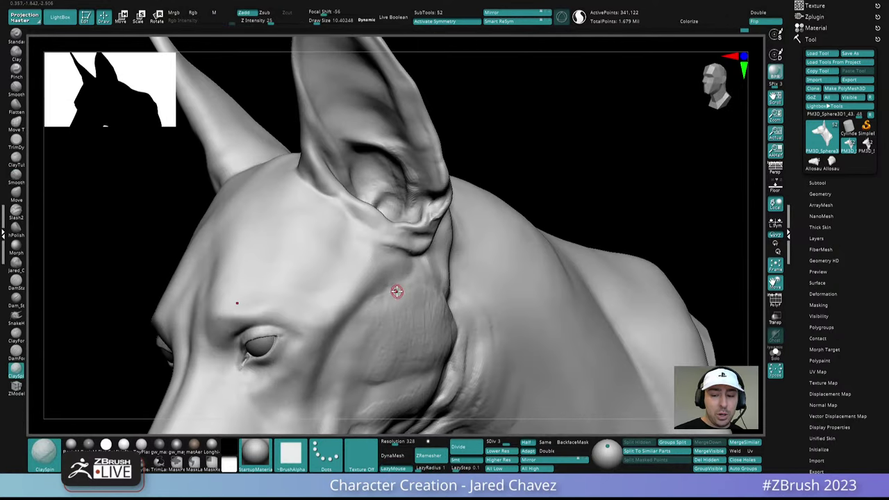
- Switch to the ClayForms brush with a draw size of about 21 and build up the cheek muscle below the ear
{"action": "key", "text": "space"}
{"action": "left_click_drag", "start_coordinate": [397, 293], "coordinate": [400, 292]}
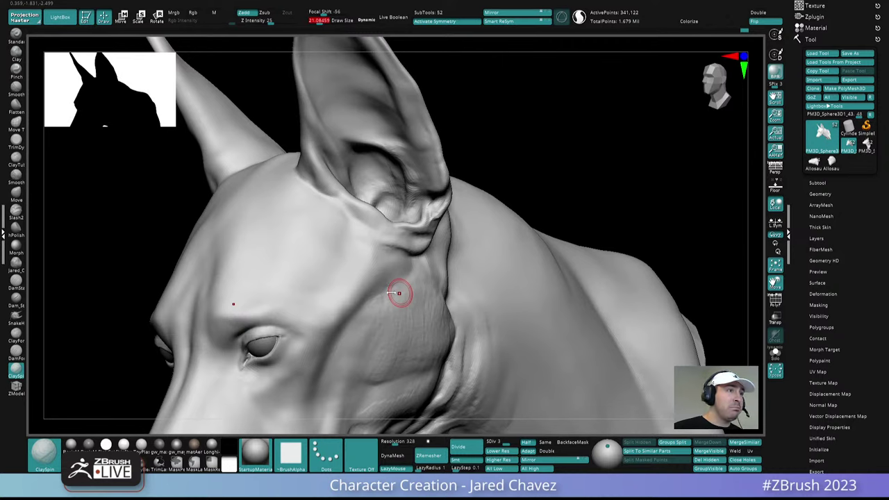
{"action": "right_click_drag", "start_coordinate": [377, 261], "coordinate": [384, 315]}
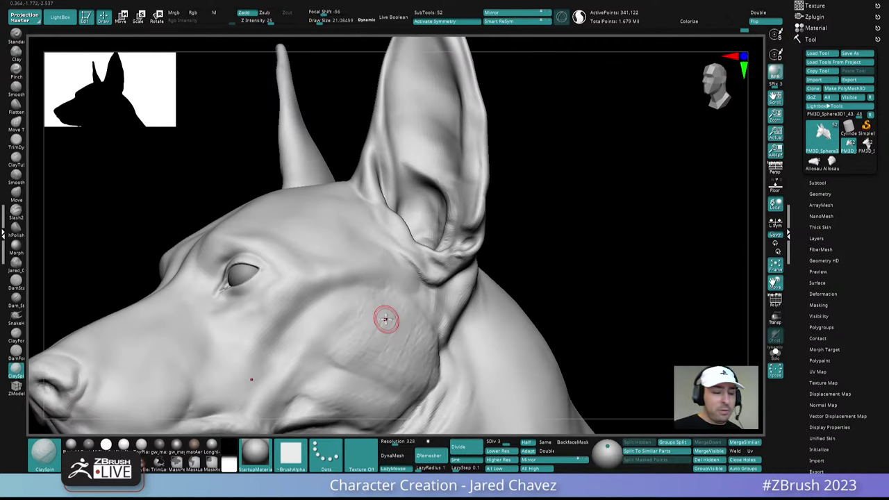
{"action": "left_click", "coordinate": [16, 336]}
{"action": "right_click_drag", "start_coordinate": [389, 259], "coordinate": [395, 338]}
{"action": "mouse_move", "coordinate": [376, 331]}
{"action": "left_mouse_down"}
{"action": "mouse_move", "coordinate": [348, 387]}
{"action": "mouse_move", "coordinate": [336, 379]}
{"action": "mouse_move", "coordinate": [299, 386]}
{"action": "left_mouse_up"}
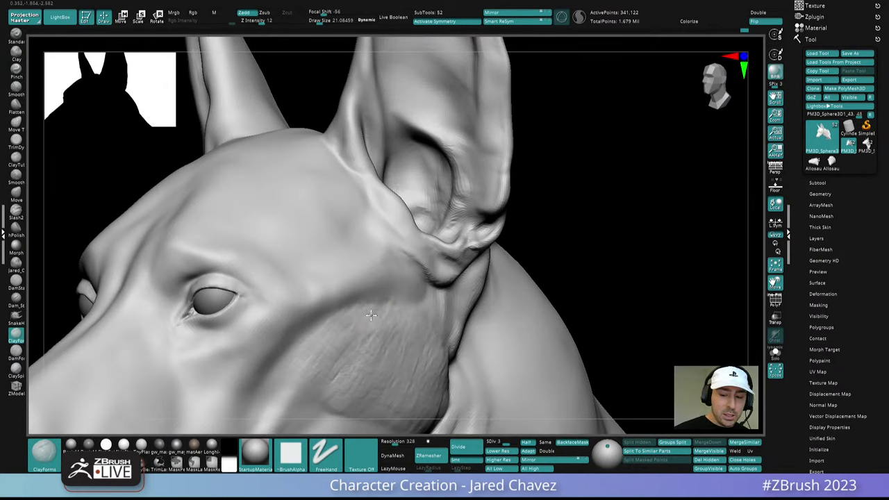
{"action": "right_click_drag", "start_coordinate": [371, 306], "coordinate": [373, 268]}
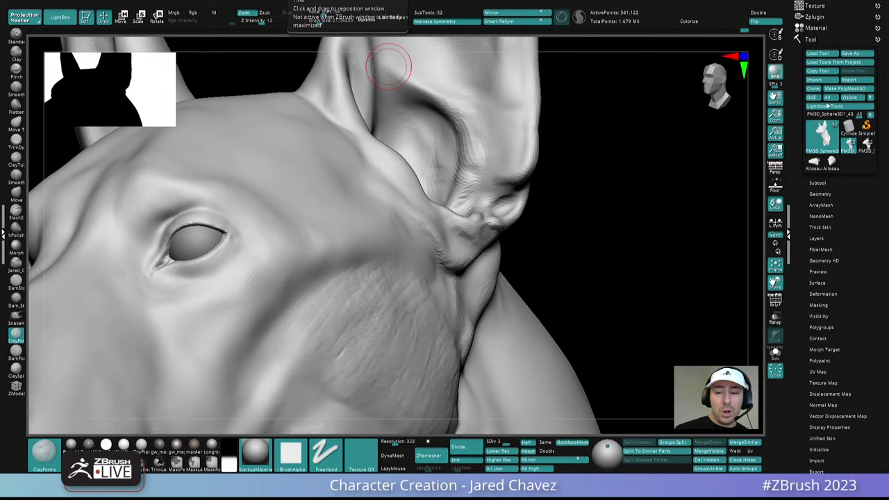
{"action": "right_click_drag", "start_coordinate": [467, 300], "coordinate": [405, 274]}
{"action": "mouse_move", "coordinate": [405, 309]}
{"action": "right_mouse_down", "text": "ctrl"}
{"action": "mouse_move", "coordinate": [403, 282]}
{"action": "mouse_move", "coordinate": [423, 253]}
{"action": "mouse_move", "coordinate": [535, 278]}
{"action": "mouse_move", "coordinate": [597, 275]}
{"action": "mouse_move", "coordinate": [535, 281]}
{"action": "mouse_move", "coordinate": [449, 268]}
{"action": "right_mouse_up", "text": "ctrl"}
- Enlarge the draw size to about 48 and smooth the clay strokes across the cheek muscle and back of the jaw
{"action": "key", "text": "space"}
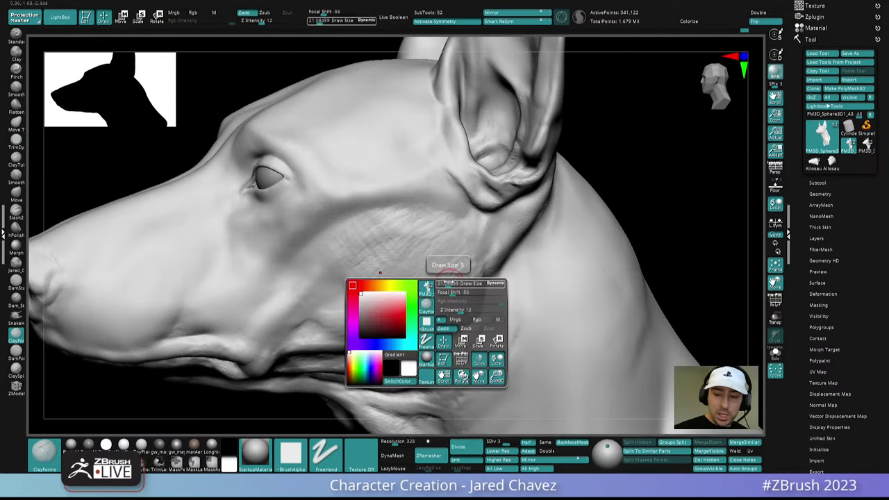
{"action": "left_click_drag", "start_coordinate": [449, 282], "coordinate": [452, 282]}
{"action": "right_click_drag", "start_coordinate": [453, 281], "coordinate": [439, 260]}
{"action": "left_click_drag", "start_coordinate": [440, 261], "coordinate": [406, 234], "text": "shift"}
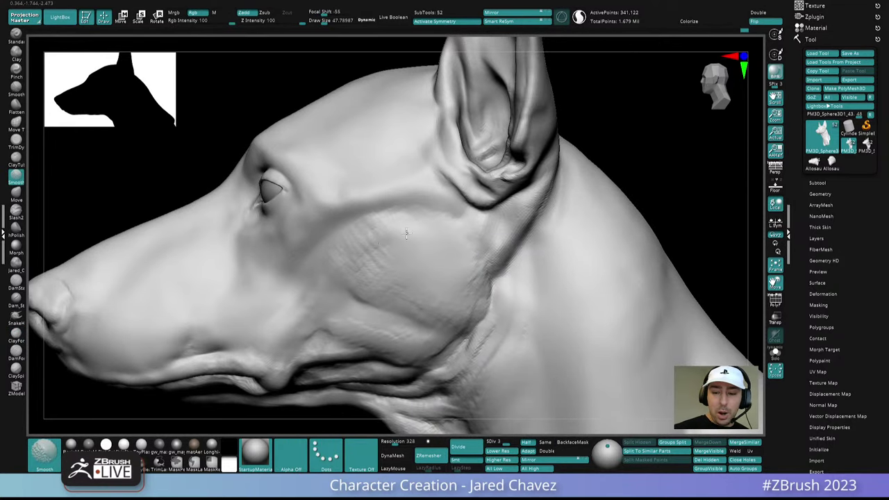
{"action": "right_click_drag", "start_coordinate": [407, 234], "coordinate": [421, 246]}
{"action": "right_click_drag", "start_coordinate": [341, 258], "coordinate": [374, 271]}
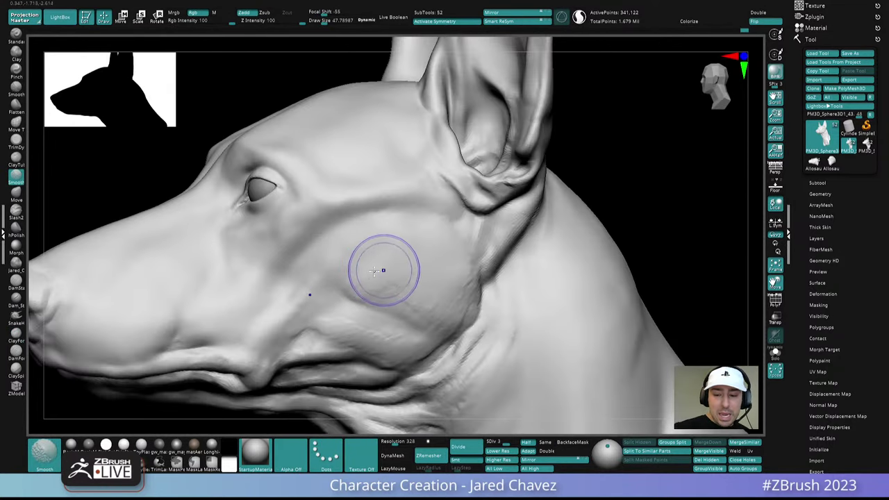
{"action": "left_click_drag", "start_coordinate": [374, 271], "coordinate": [363, 275], "text": "shift"}
{"action": "left_click_drag", "start_coordinate": [431, 307], "coordinate": [442, 286], "text": "shift"}
- Switch to the Move brush and adjust the back corner of the jaw, checking the head from the side and below
{"action": "mouse_move", "coordinate": [447, 274]}
{"action": "right_mouse_down", "text": "ctrl"}
{"action": "mouse_move", "coordinate": [468, 277]}
{"action": "mouse_move", "coordinate": [508, 308]}
{"action": "mouse_move", "coordinate": [492, 273]}
{"action": "mouse_move", "coordinate": [474, 317]}
{"action": "mouse_move", "coordinate": [448, 312]}
{"action": "right_mouse_up", "text": "ctrl"}
{"action": "key", "text": "ctrl"}
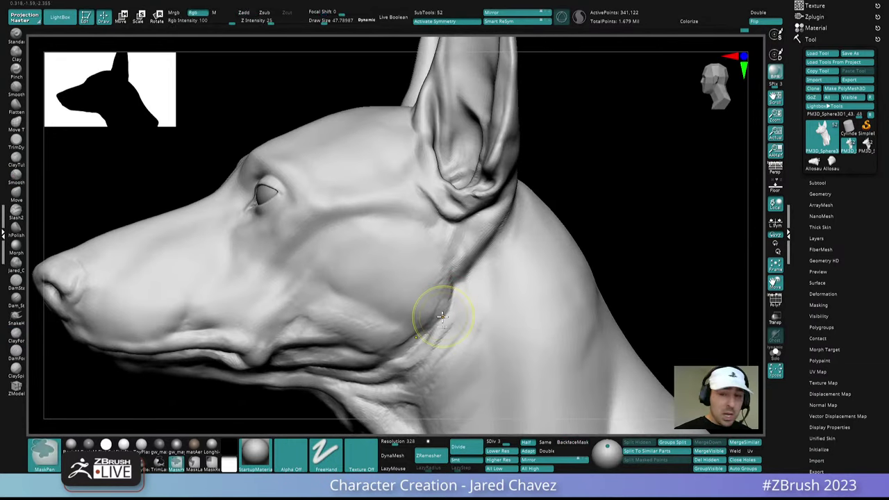
{"action": "key", "text": "ctrl"}
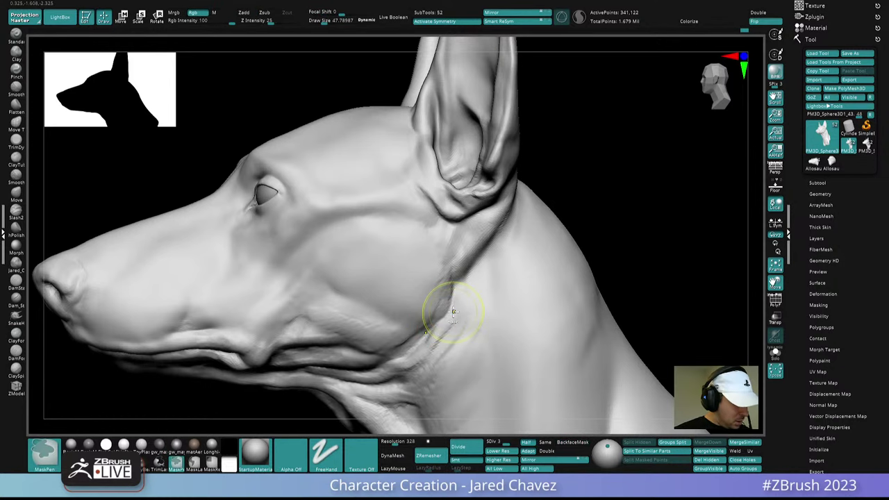
{"action": "key", "text": "b"}
{"action": "key", "text": "m"}
{"action": "key", "text": "v"}
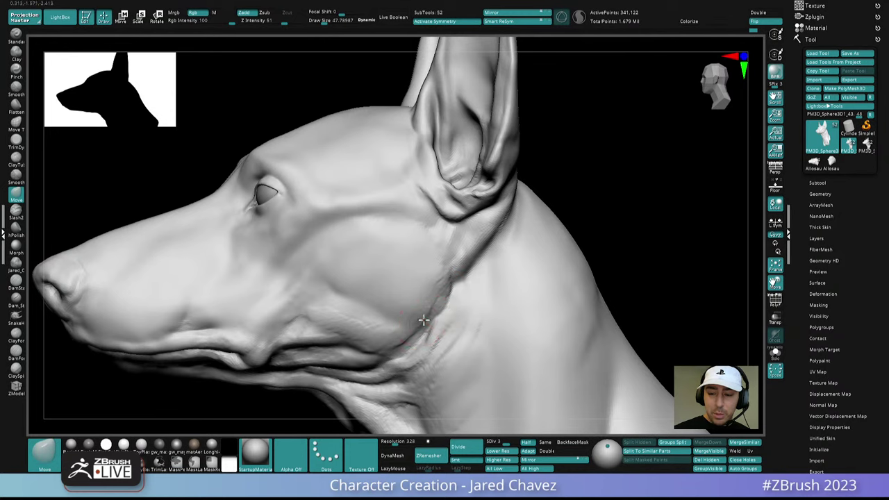
{"action": "mouse_move", "coordinate": [422, 324]}
{"action": "right_mouse_down"}
{"action": "mouse_move", "coordinate": [444, 321]}
{"action": "mouse_move", "coordinate": [440, 294]}
{"action": "mouse_move", "coordinate": [432, 284]}
{"action": "mouse_move", "coordinate": [426, 318]}
{"action": "mouse_move", "coordinate": [412, 288]}
{"action": "mouse_move", "coordinate": [378, 257]}
{"action": "mouse_move", "coordinate": [382, 236]}
{"action": "right_mouse_up"}
{"action": "right_click_drag", "start_coordinate": [381, 236], "coordinate": [380, 245]}
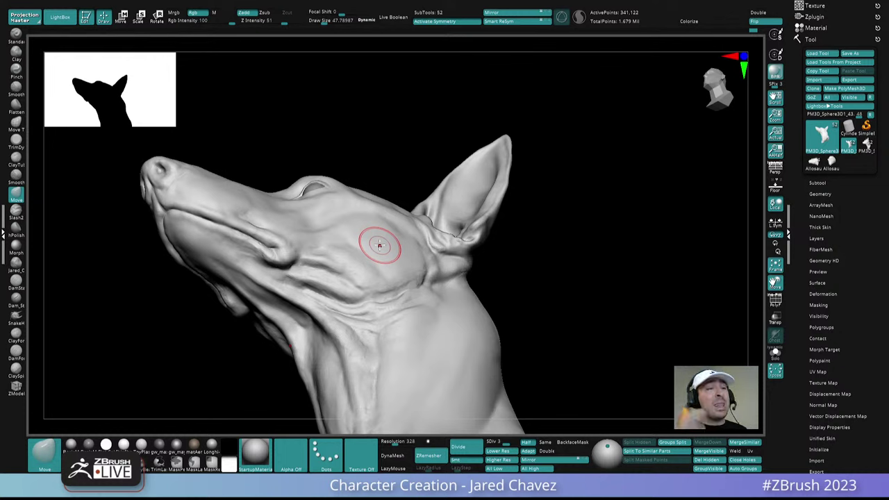
- Refine the lower cheek and jaw edge, checking the shape from the front and from below
{"action": "right_click_drag", "start_coordinate": [393, 279], "coordinate": [379, 314]}
{"action": "mouse_move", "coordinate": [379, 314]}
{"action": "right_mouse_down", "text": "ctrl"}
{"action": "mouse_move", "coordinate": [365, 317]}
{"action": "mouse_move", "coordinate": [368, 326]}
{"action": "right_mouse_up", "text": "ctrl"}
{"action": "key", "text": "shift"}
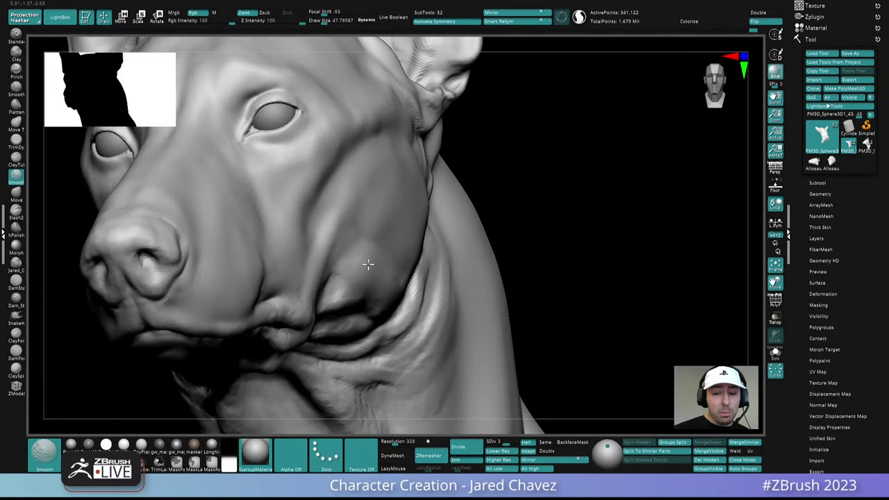
{"action": "right_click_drag", "start_coordinate": [382, 257], "coordinate": [391, 264]}
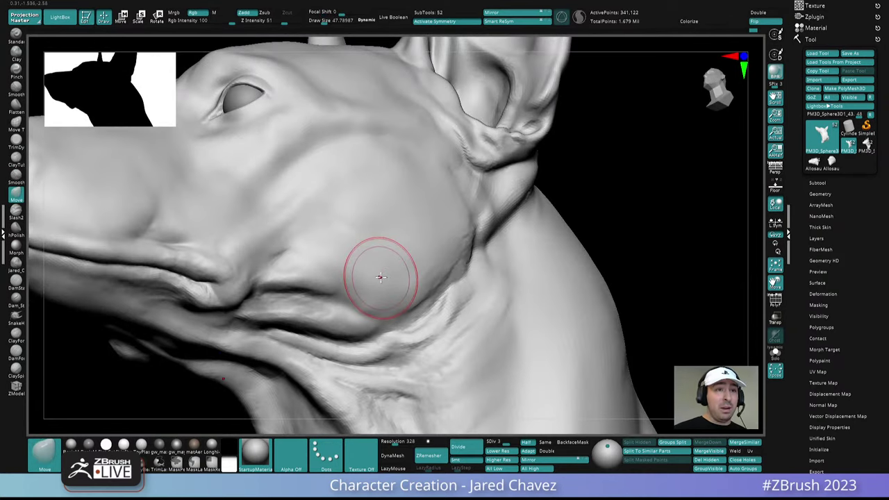
{"action": "right_click_drag", "start_coordinate": [397, 307], "coordinate": [404, 281]}
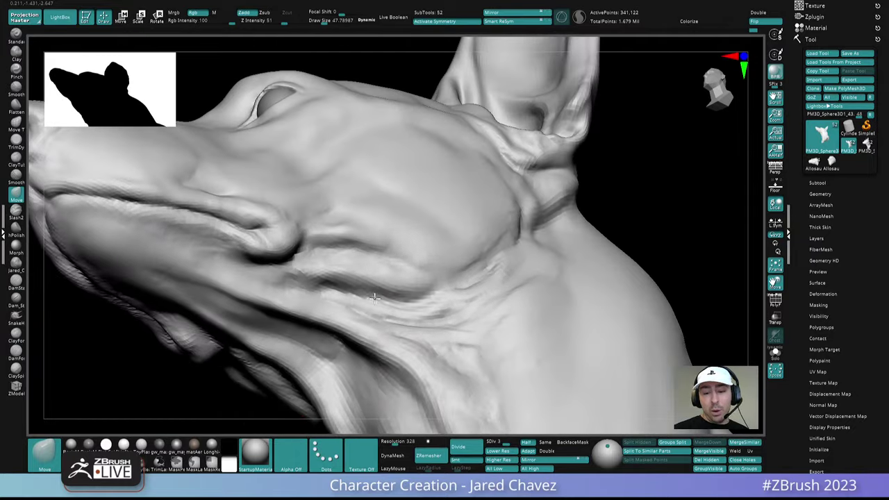
- Switch to the ClayForms brush with a draw size of about 28 and refine the folds behind the mouth corner
{"action": "right_click", "coordinate": [400, 286]}
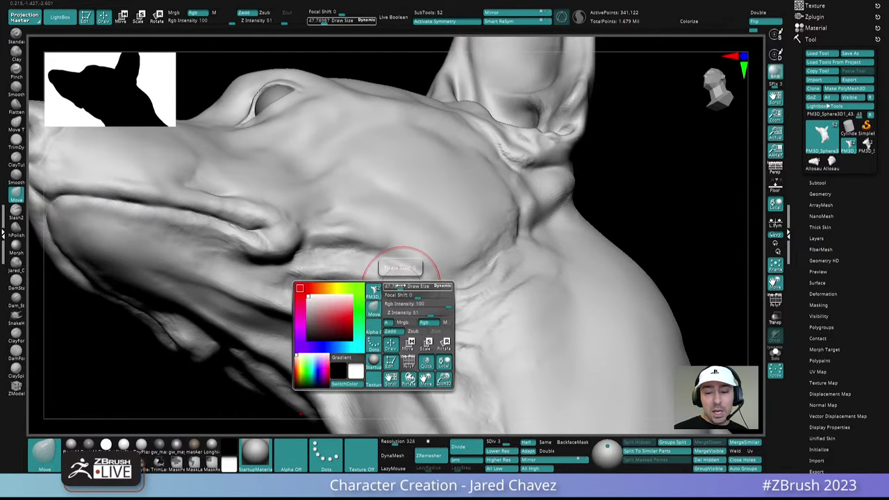
{"action": "left_click_drag", "start_coordinate": [401, 286], "coordinate": [396, 284]}
{"action": "left_click", "coordinate": [15, 337]}
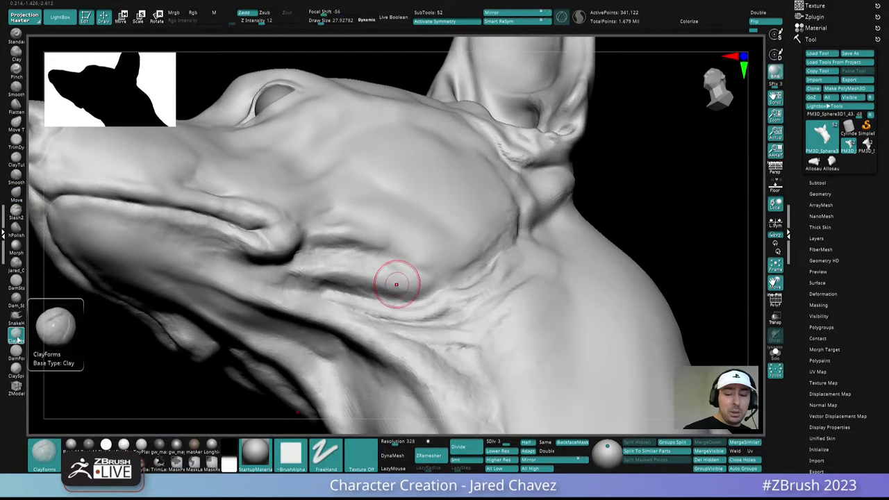
{"action": "mouse_move", "coordinate": [389, 295]}
{"action": "right_mouse_down"}
{"action": "mouse_move", "coordinate": [393, 282]}
{"action": "mouse_move", "coordinate": [380, 300]}
{"action": "mouse_move", "coordinate": [449, 313]}
{"action": "mouse_move", "coordinate": [393, 258]}
{"action": "mouse_move", "coordinate": [425, 248]}
{"action": "mouse_move", "coordinate": [413, 293]}
{"action": "mouse_move", "coordinate": [436, 287]}
{"action": "mouse_move", "coordinate": [359, 305]}
{"action": "mouse_move", "coordinate": [391, 292]}
{"action": "mouse_move", "coordinate": [407, 268]}
{"action": "right_mouse_up"}
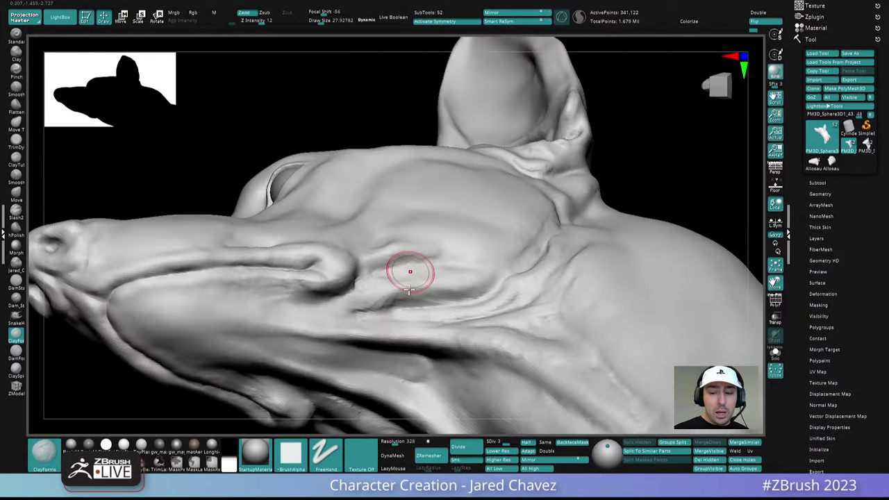
{"action": "mouse_move", "coordinate": [403, 299]}
{"action": "right_mouse_down"}
{"action": "mouse_move", "coordinate": [452, 281]}
{"action": "mouse_move", "coordinate": [447, 216]}
{"action": "mouse_move", "coordinate": [447, 284]}
{"action": "mouse_move", "coordinate": [466, 324]}
{"action": "right_mouse_up"}
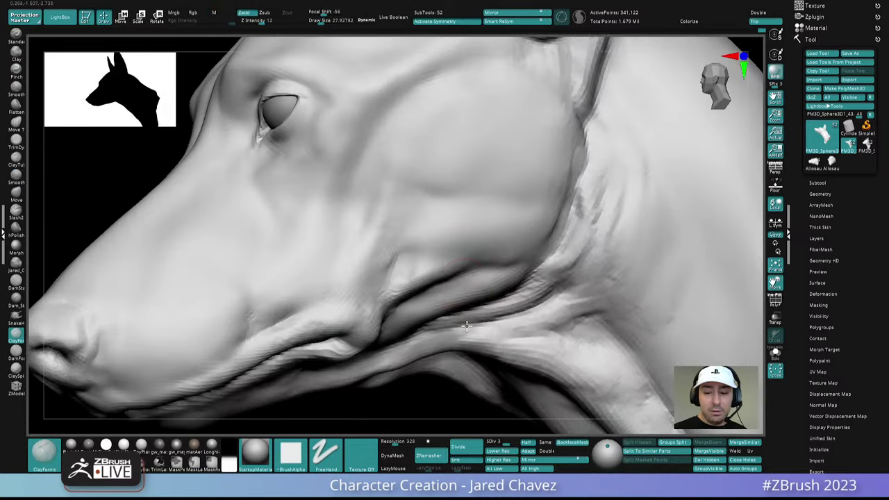
{"action": "mouse_move", "coordinate": [382, 297]}
{"action": "right_mouse_down", "text": "ctrl"}
{"action": "mouse_move", "coordinate": [421, 232]}
{"action": "mouse_move", "coordinate": [417, 307]}
{"action": "mouse_move", "coordinate": [395, 278]}
{"action": "right_mouse_up", "text": "ctrl"}
{"action": "mouse_move", "coordinate": [384, 225]}
{"action": "right_mouse_down", "text": "ctrl"}
{"action": "mouse_move", "coordinate": [401, 179]}
{"action": "mouse_move", "coordinate": [435, 220]}
{"action": "mouse_move", "coordinate": [414, 209]}
{"action": "mouse_move", "coordinate": [423, 261]}
{"action": "mouse_move", "coordinate": [401, 234]}
{"action": "mouse_move", "coordinate": [401, 282]}
{"action": "mouse_move", "coordinate": [326, 278]}
{"action": "mouse_move", "coordinate": [341, 252]}
{"action": "right_mouse_up", "text": "ctrl"}
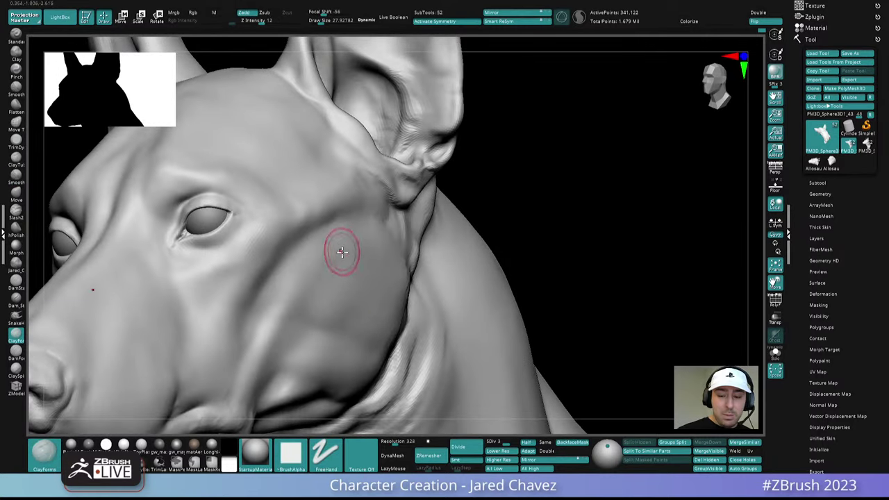
- Lower the head mesh to subdivision level 1, enlarge the draw size to about 36 and rework and smooth the cheek muscle
{"action": "key", "text": "shift+d"}
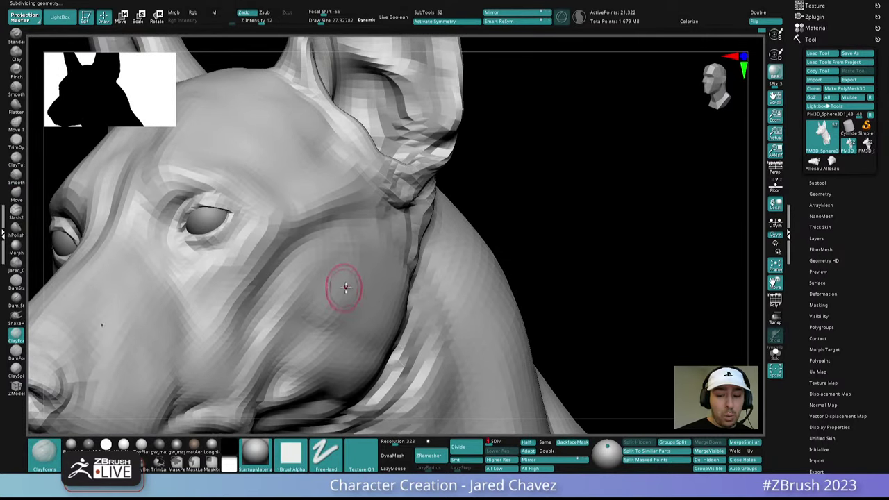
{"action": "key", "text": "shift+d"}
{"action": "key", "text": "space"}
{"action": "left_click_drag", "start_coordinate": [365, 318], "coordinate": [370, 317]}
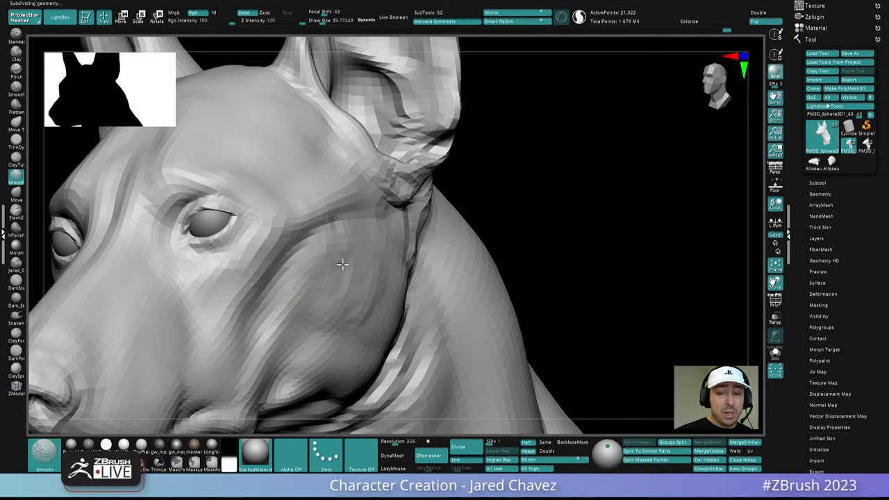
{"action": "left_click_drag", "start_coordinate": [341, 264], "coordinate": [304, 274], "text": "shift"}
{"action": "mouse_move", "coordinate": [312, 274]}
{"action": "right_mouse_down"}
{"action": "mouse_move", "coordinate": [382, 276]}
{"action": "mouse_move", "coordinate": [365, 259]}
{"action": "mouse_move", "coordinate": [313, 304]}
{"action": "right_mouse_up"}
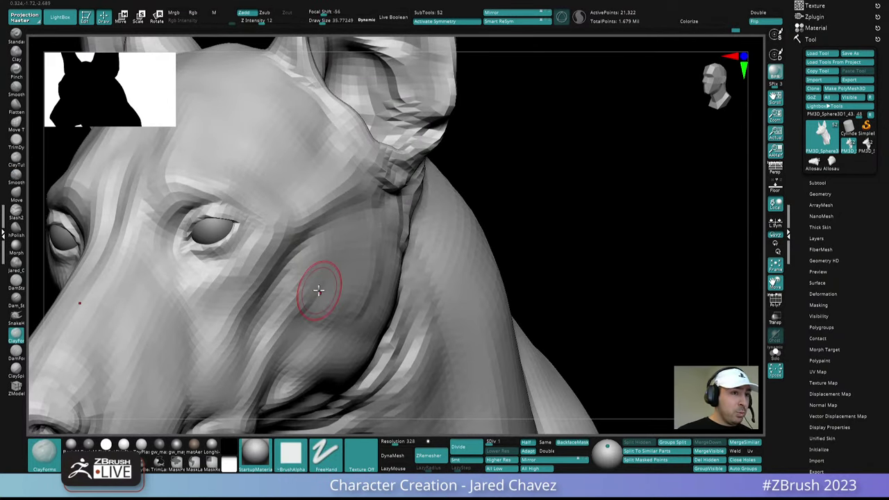
{"action": "key", "text": "ctrl"}
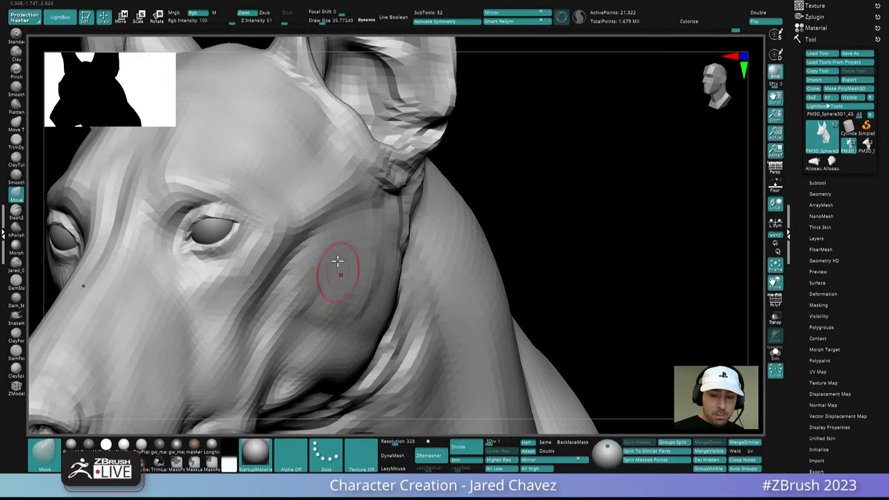
- Enlarge the Move brush to a draw size of about 73, adjust the jaw corner and raise the mesh to subdivision level 3
{"action": "mouse_move", "coordinate": [338, 259]}
{"action": "right_mouse_down"}
{"action": "mouse_move", "coordinate": [325, 276]}
{"action": "mouse_move", "coordinate": [350, 292]}
{"action": "mouse_move", "coordinate": [371, 359]}
{"action": "mouse_move", "coordinate": [395, 271]}
{"action": "mouse_move", "coordinate": [432, 265]}
{"action": "right_mouse_up"}
{"action": "key", "text": "space"}
{"action": "left_click_drag", "start_coordinate": [421, 283], "coordinate": [429, 281]}
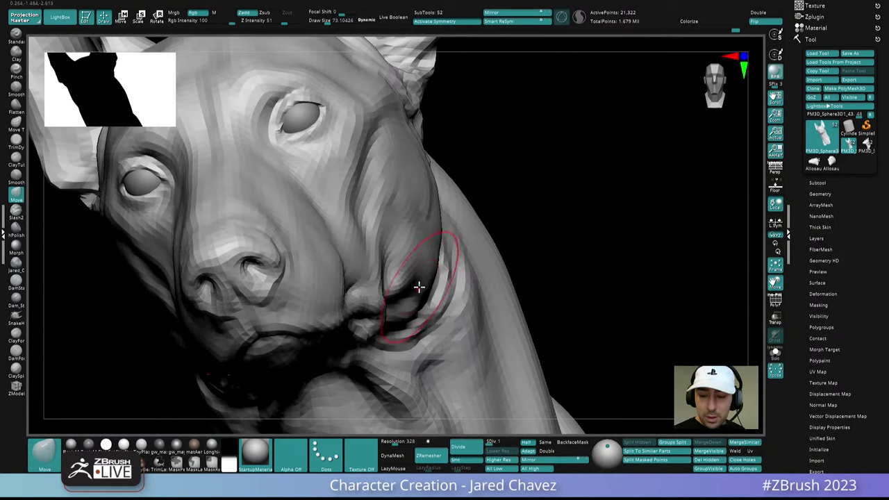
{"action": "right_click_drag", "start_coordinate": [410, 275], "coordinate": [427, 298], "text": "ctrl"}
{"action": "key", "text": "ctrl+d"}
{"action": "key", "text": "ctrl+d"}
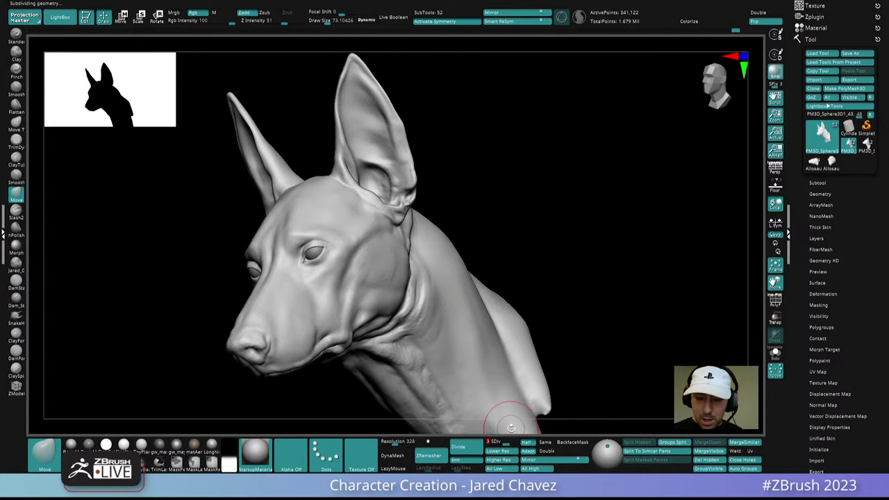
- Save the dog head tool as a new version named Dog_06.ztl in the Zbrush folder
{"action": "right_click_drag", "start_coordinate": [511, 427], "coordinate": [499, 260]}
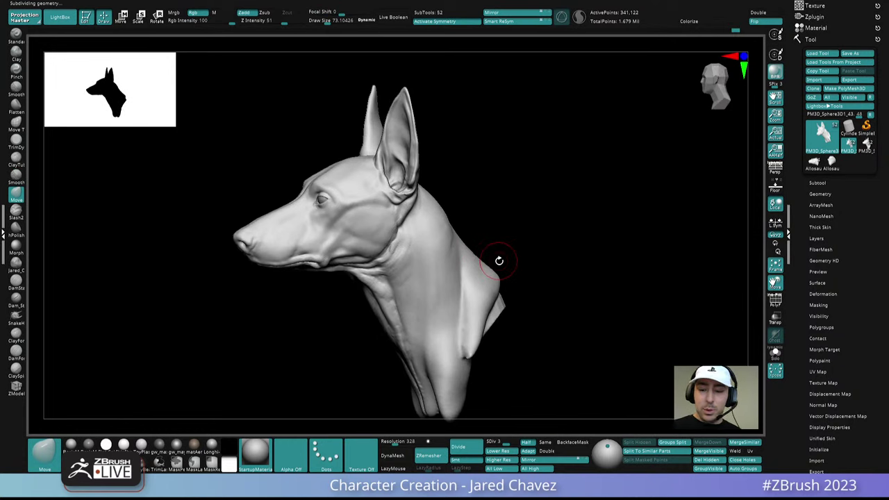
{"action": "left_click", "coordinate": [853, 54]}
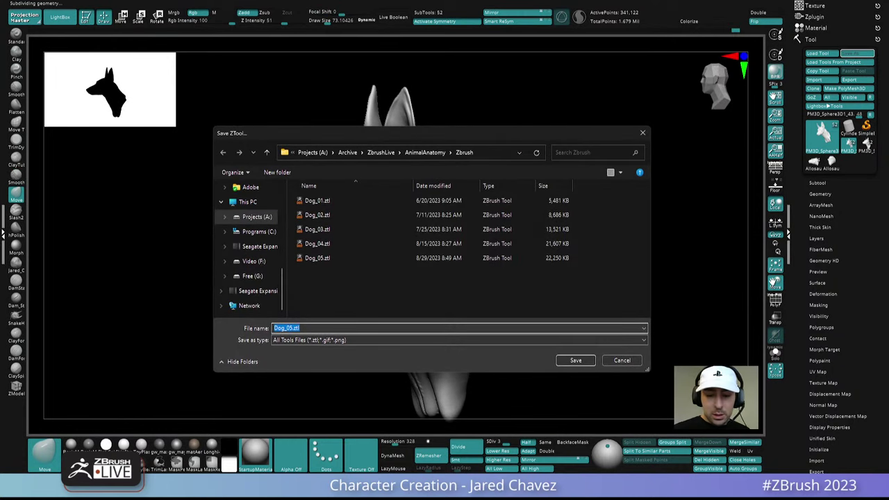
{"action": "left_click", "coordinate": [293, 328]}
{"action": "key", "text": "BackSpace"}
{"action": "type", "text": "6"}
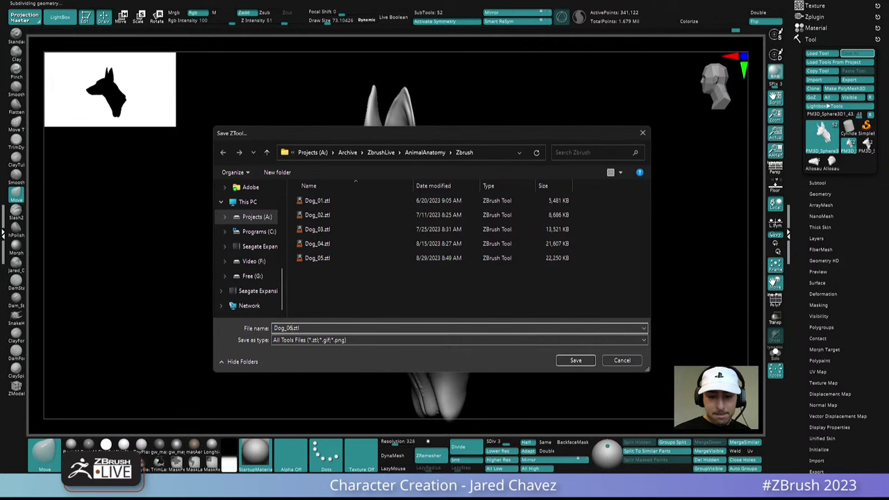
{"action": "key", "text": "Return"}
- Load the previous version Dog_05.ztl and raise its head mesh to subdivision level 4 for comparison
{"action": "right_click_drag", "start_coordinate": [435, 298], "coordinate": [423, 310]}
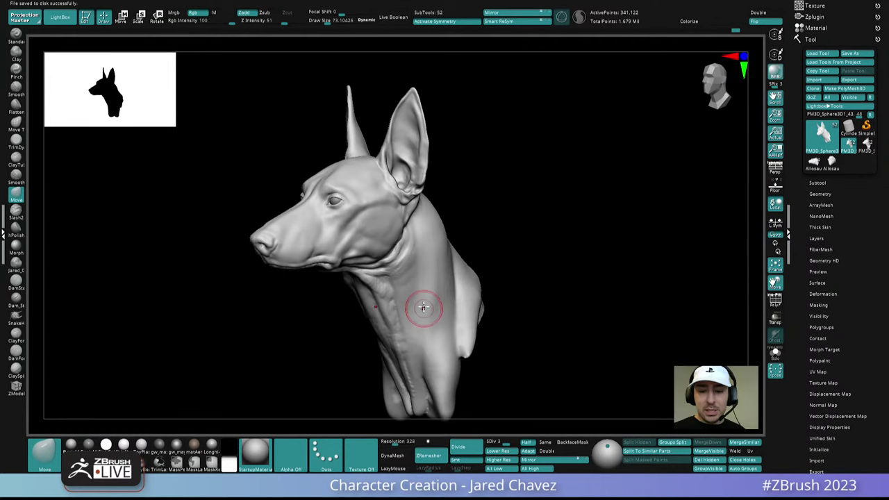
{"action": "left_click", "coordinate": [826, 53]}
{"action": "left_click", "coordinate": [346, 258]}
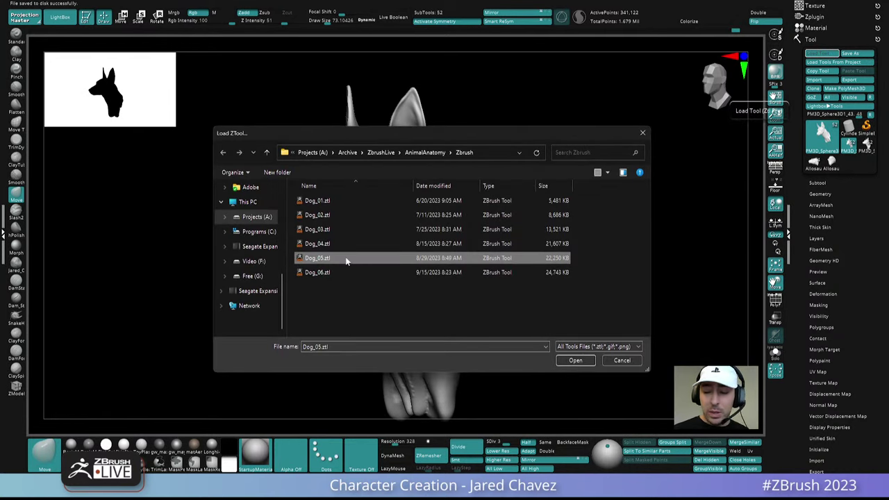
{"action": "left_click", "coordinate": [576, 360]}
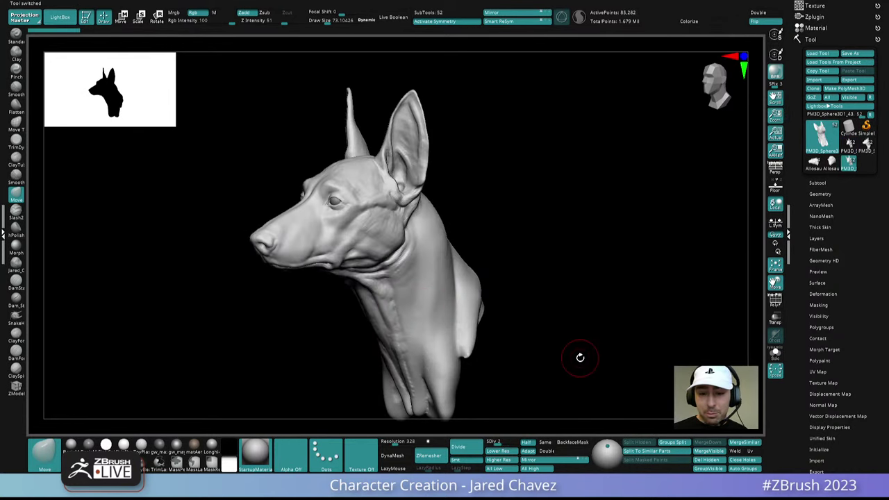
{"action": "left_click", "coordinate": [512, 441]}
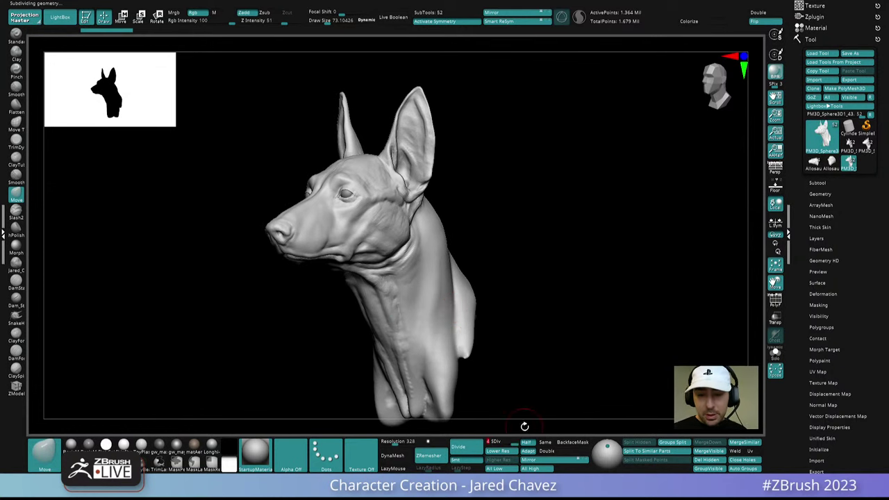
{"action": "left_click_drag", "start_coordinate": [524, 425], "coordinate": [561, 425]}
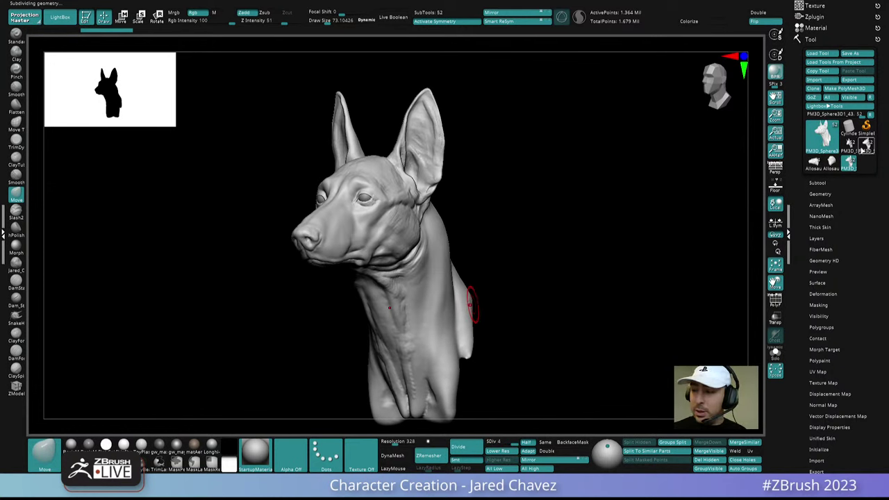
- Compare the previous and current dog head versions from the same angle, ending on the current one
{"action": "left_click", "coordinate": [848, 163]}
{"action": "left_click", "coordinate": [849, 169]}
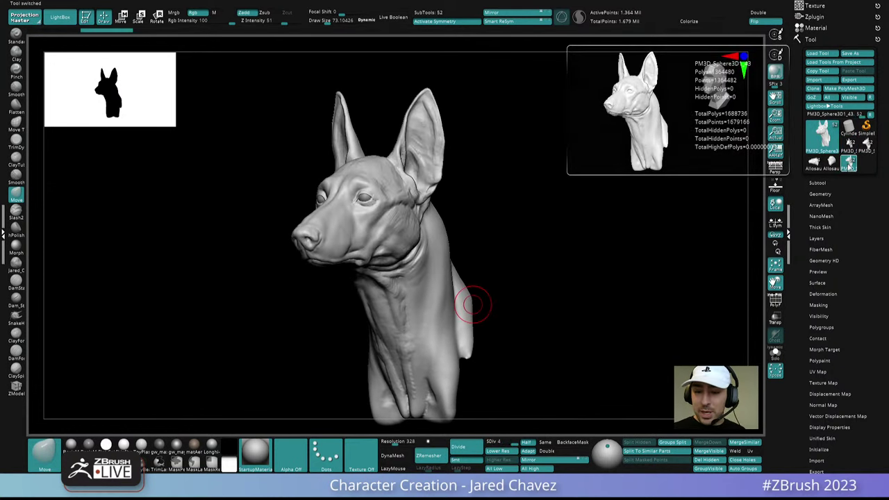
{"action": "left_click", "coordinate": [849, 150]}
{"action": "left_click", "coordinate": [849, 166]}
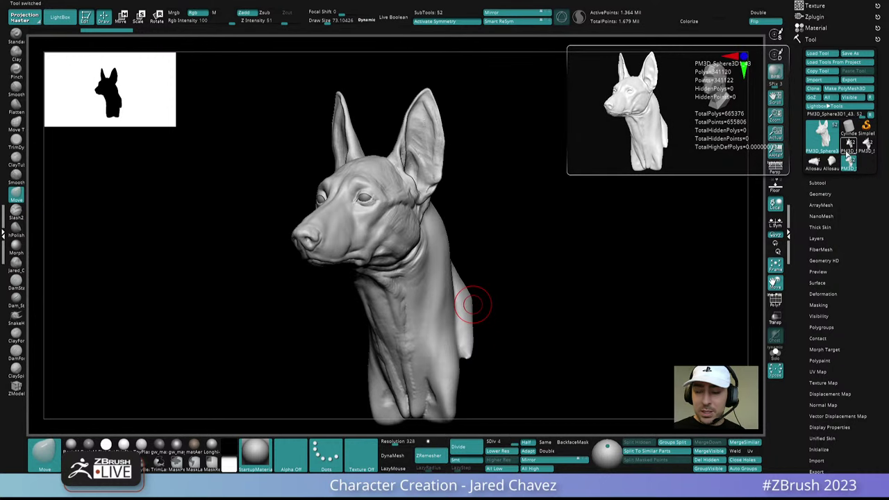
{"action": "left_click", "coordinate": [848, 148]}
{"action": "mouse_move", "coordinate": [462, 306]}
{"action": "right_mouse_down"}
{"action": "mouse_move", "coordinate": [417, 298]}
{"action": "mouse_move", "coordinate": [456, 248]}
{"action": "mouse_move", "coordinate": [474, 263]}
{"action": "mouse_move", "coordinate": [459, 292]}
{"action": "mouse_move", "coordinate": [452, 208]}
{"action": "mouse_move", "coordinate": [460, 357]}
{"action": "mouse_move", "coordinate": [386, 304]}
{"action": "mouse_move", "coordinate": [440, 289]}
{"action": "mouse_move", "coordinate": [482, 334]}
{"action": "mouse_move", "coordinate": [466, 307]}
{"action": "right_mouse_up"}
- Reduce the draw size to about 45 and smooth the cheek muscle behind the eye
{"action": "key", "text": "space"}
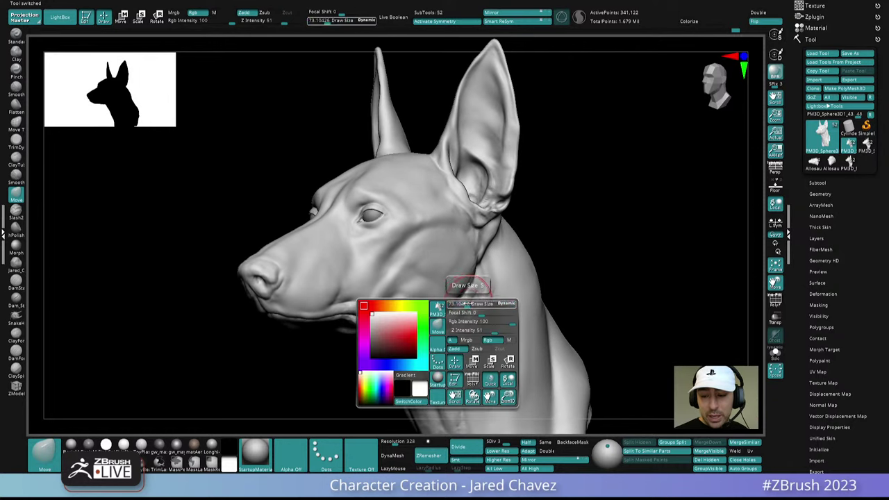
{"action": "key", "text": "shift"}
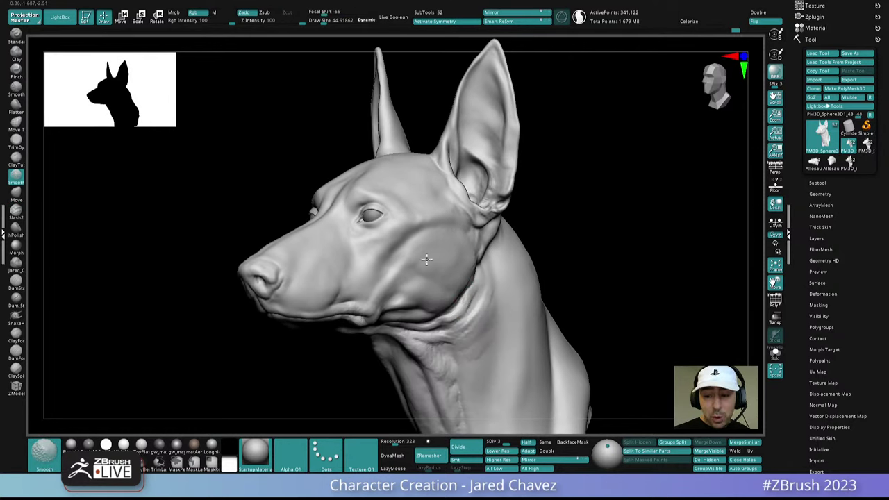
{"action": "mouse_move", "coordinate": [416, 245]}
{"action": "left_mouse_down", "text": "shift"}
{"action": "mouse_move", "coordinate": [452, 223]}
{"action": "mouse_move", "coordinate": [422, 218]}
{"action": "mouse_move", "coordinate": [432, 213]}
{"action": "left_mouse_up", "text": "shift"}
{"action": "right_click_drag", "start_coordinate": [440, 258], "coordinate": [432, 240], "text": "ctrl"}
{"action": "right_click_drag", "start_coordinate": [432, 239], "coordinate": [456, 238]}
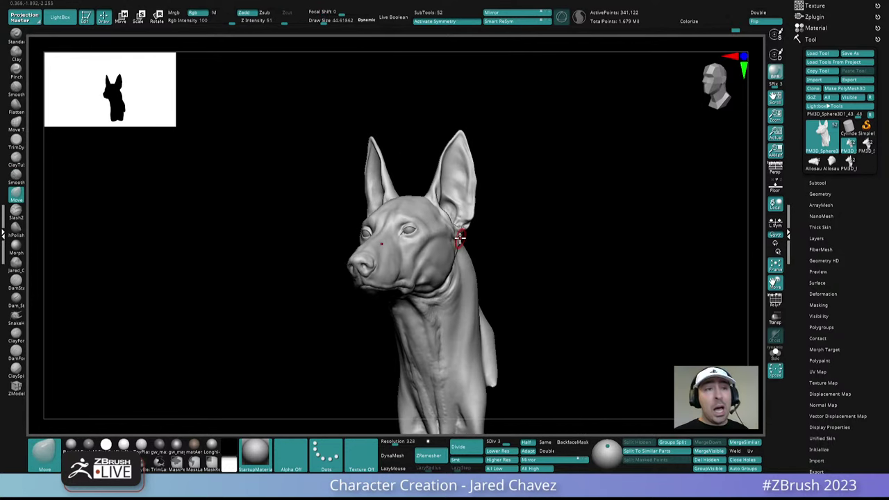
{"action": "right_click_drag", "start_coordinate": [422, 281], "coordinate": [436, 253], "text": "ctrl"}
- Switch to the ClayForms brush and smooth the side of the muzzle in front of the eye
{"action": "left_click", "coordinate": [19, 338]}
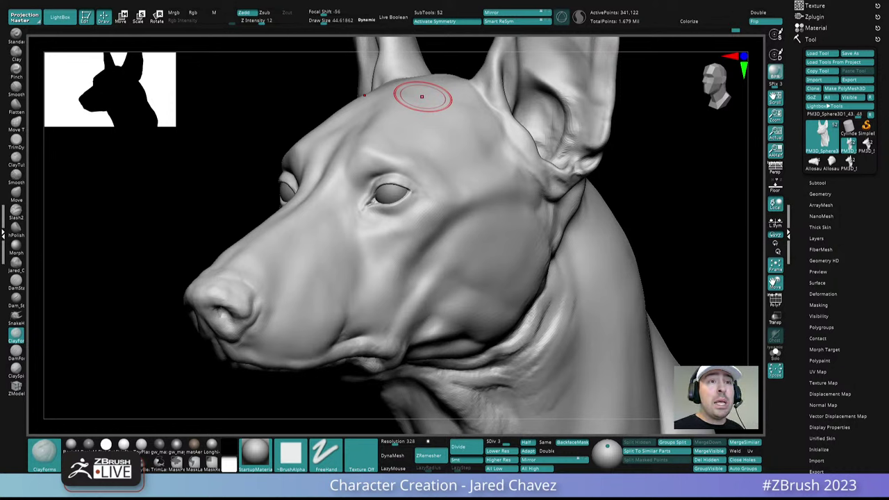
{"action": "mouse_move", "coordinate": [393, 235]}
{"action": "right_mouse_down"}
{"action": "mouse_move", "coordinate": [441, 240]}
{"action": "mouse_move", "coordinate": [413, 266]}
{"action": "mouse_move", "coordinate": [435, 264]}
{"action": "mouse_move", "coordinate": [425, 269]}
{"action": "right_mouse_up"}
{"action": "key", "text": "shift"}
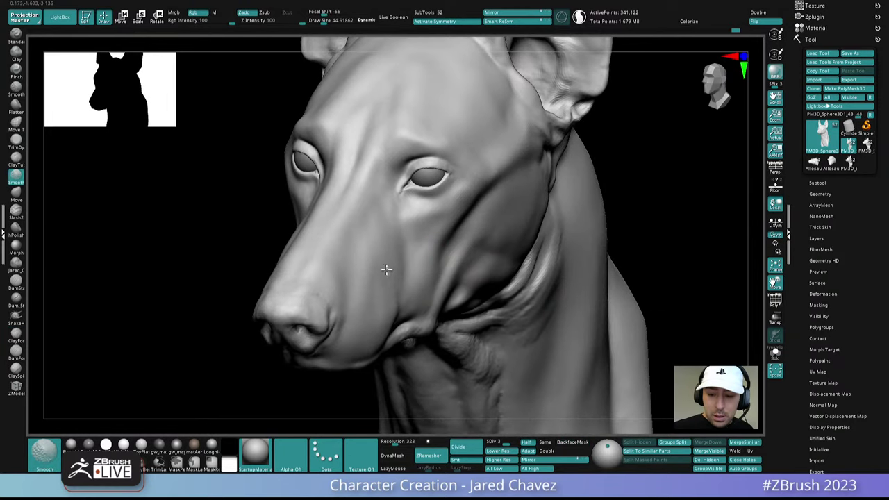
{"action": "left_click_drag", "start_coordinate": [371, 231], "coordinate": [386, 260], "text": "shift"}
{"action": "mouse_move", "coordinate": [386, 260]}
{"action": "right_mouse_down", "text": "ctrl"}
{"action": "mouse_move", "coordinate": [397, 209]}
{"action": "mouse_move", "coordinate": [411, 225]}
{"action": "mouse_move", "coordinate": [400, 283]}
{"action": "right_mouse_up", "text": "ctrl"}
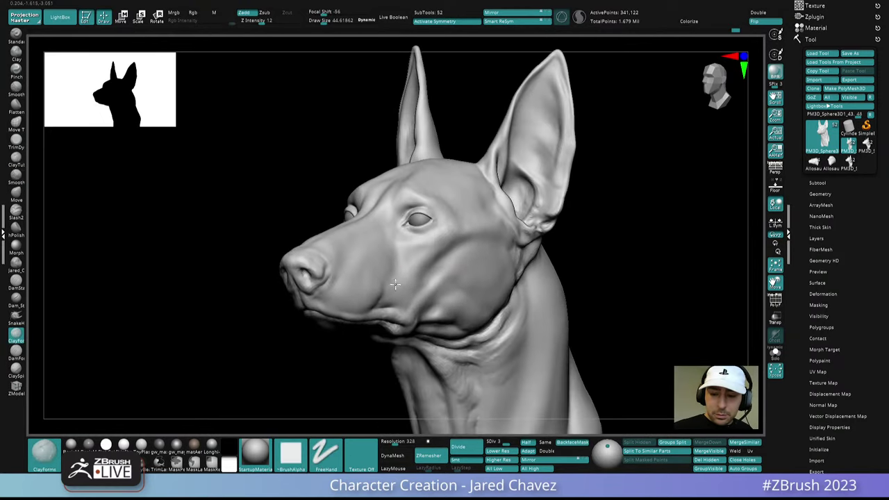
- Reduce the draw size to about 39 and build up and smooth the muzzle side below the inner eye corner
{"action": "key", "text": "space"}
{"action": "left_click_drag", "start_coordinate": [396, 285], "coordinate": [393, 285]}
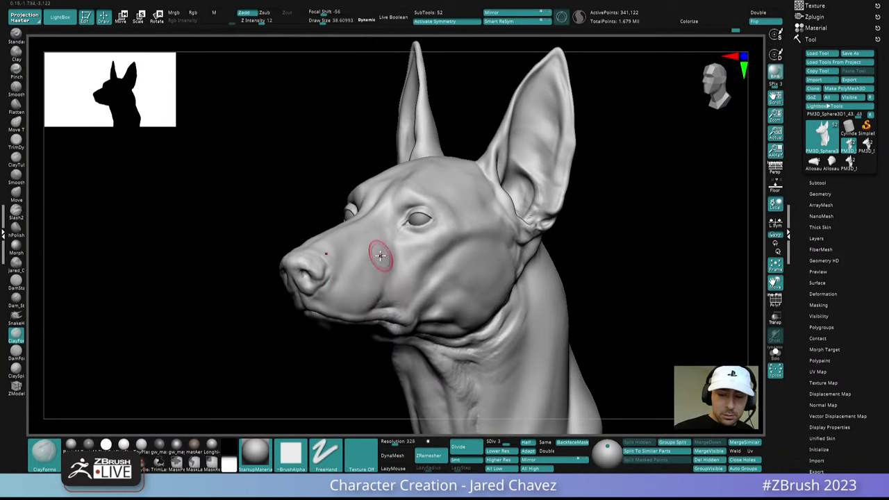
{"action": "mouse_move", "coordinate": [379, 255]}
{"action": "right_mouse_down"}
{"action": "mouse_move", "coordinate": [383, 263]}
{"action": "mouse_move", "coordinate": [369, 252]}
{"action": "mouse_move", "coordinate": [375, 244]}
{"action": "right_mouse_up"}
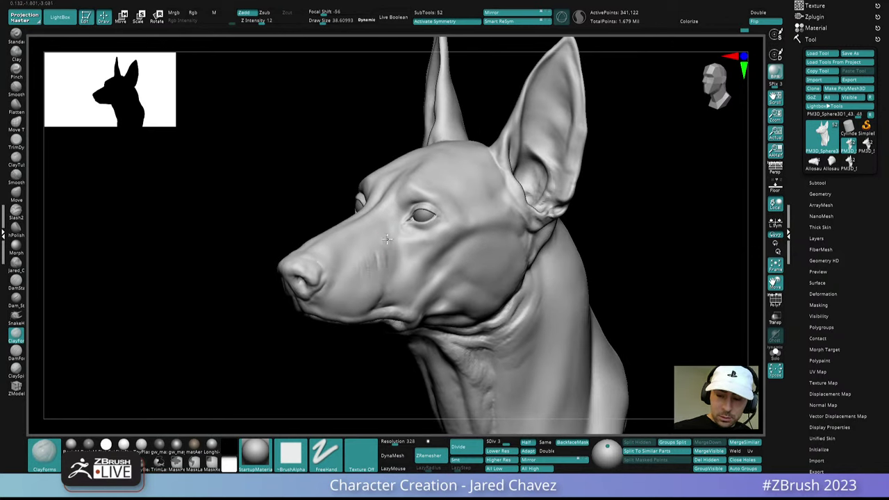
{"action": "right_click_drag", "start_coordinate": [371, 252], "coordinate": [391, 258]}
{"action": "mouse_move", "coordinate": [385, 229]}
{"action": "left_mouse_down"}
{"action": "mouse_move", "coordinate": [386, 243]}
{"action": "mouse_move", "coordinate": [380, 224]}
{"action": "left_mouse_up"}
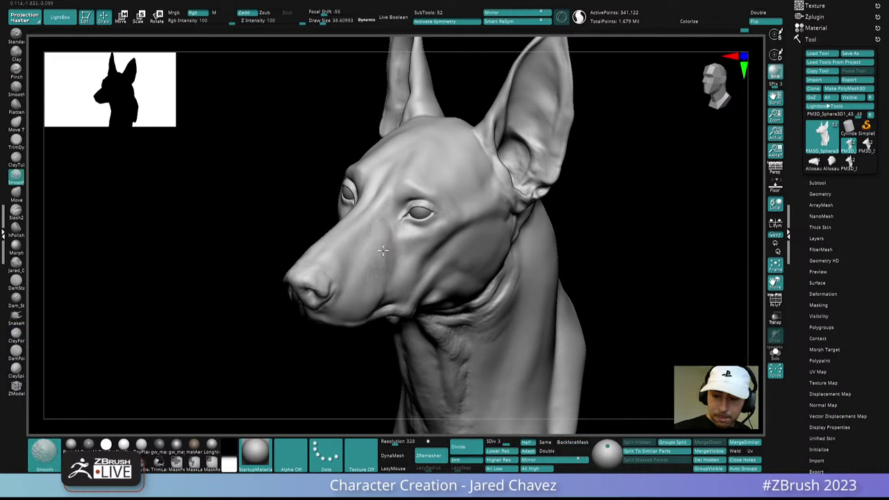
{"action": "left_click_drag", "start_coordinate": [384, 251], "coordinate": [381, 269], "text": "shift"}
- Reduce the draw size to about 30 and then 19, refining and smoothing the lower lip beside the mouth corner
{"action": "mouse_move", "coordinate": [404, 280]}
{"action": "right_mouse_down", "text": "ctrl"}
{"action": "mouse_move", "coordinate": [421, 230]}
{"action": "mouse_move", "coordinate": [442, 348]}
{"action": "mouse_move", "coordinate": [396, 263]}
{"action": "mouse_move", "coordinate": [449, 252]}
{"action": "mouse_move", "coordinate": [436, 311]}
{"action": "mouse_move", "coordinate": [427, 288]}
{"action": "mouse_move", "coordinate": [436, 282]}
{"action": "right_mouse_up", "text": "ctrl"}
{"action": "key", "text": "space"}
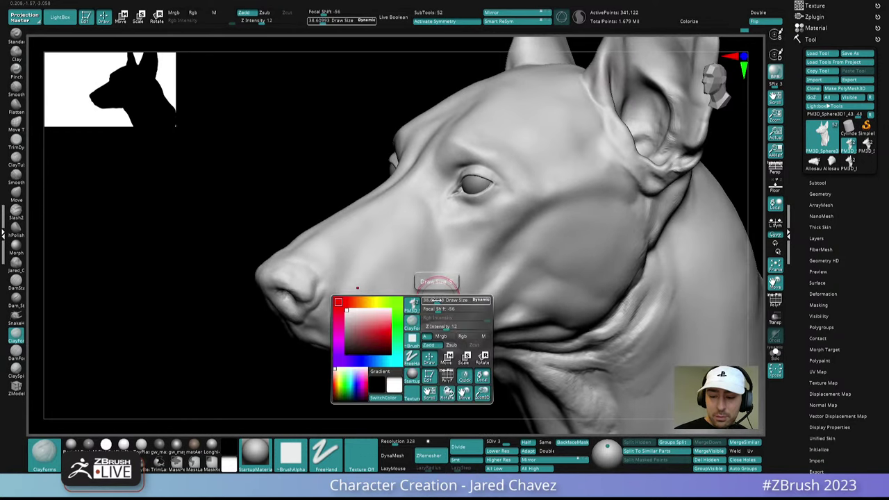
{"action": "left_click_drag", "start_coordinate": [436, 300], "coordinate": [432, 300]}
{"action": "mouse_move", "coordinate": [461, 278]}
{"action": "right_mouse_down", "text": "ctrl"}
{"action": "mouse_move", "coordinate": [458, 244]}
{"action": "mouse_move", "coordinate": [486, 300]}
{"action": "mouse_move", "coordinate": [492, 294]}
{"action": "mouse_move", "coordinate": [412, 306]}
{"action": "mouse_move", "coordinate": [377, 298]}
{"action": "mouse_move", "coordinate": [387, 352]}
{"action": "mouse_move", "coordinate": [365, 359]}
{"action": "mouse_move", "coordinate": [404, 388]}
{"action": "right_mouse_up", "text": "ctrl"}
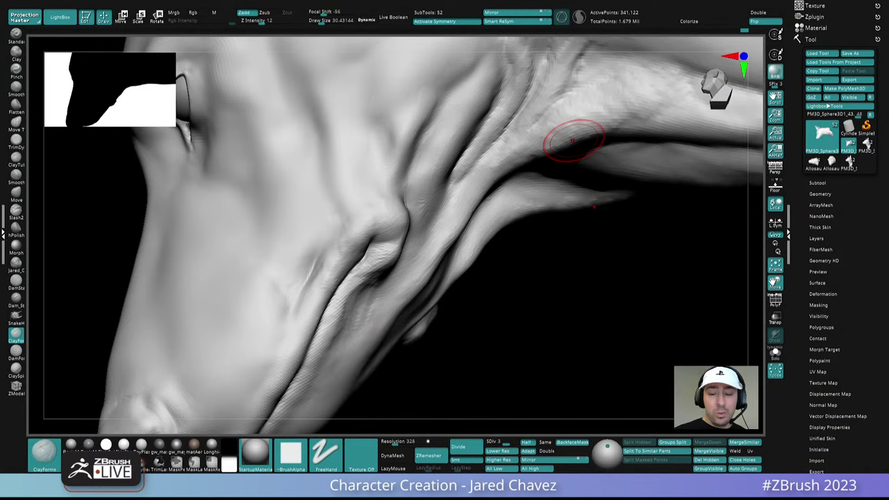
{"action": "mouse_move", "coordinate": [573, 141]}
{"action": "right_mouse_down"}
{"action": "mouse_move", "coordinate": [393, 216]}
{"action": "mouse_move", "coordinate": [340, 266]}
{"action": "mouse_move", "coordinate": [397, 215]}
{"action": "mouse_move", "coordinate": [335, 238]}
{"action": "right_mouse_up"}
{"action": "key", "text": "space"}
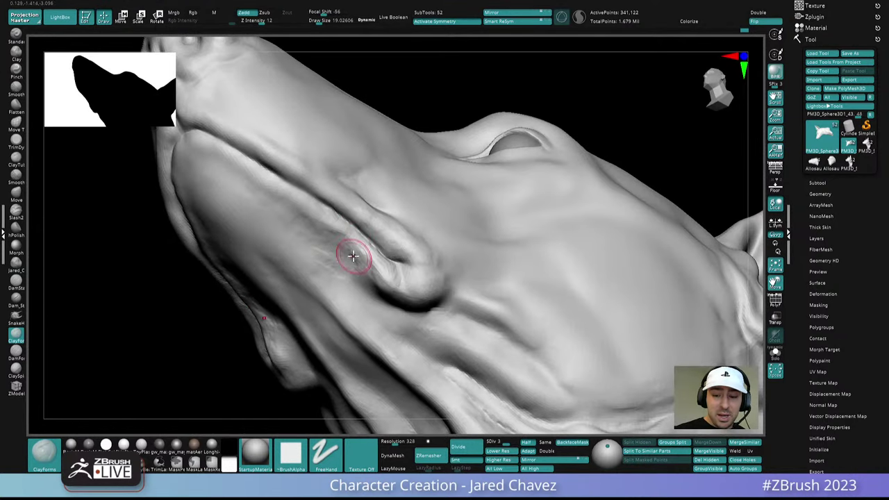
{"action": "left_click_drag", "start_coordinate": [353, 255], "coordinate": [337, 234]}
{"action": "mouse_move", "coordinate": [338, 232]}
{"action": "right_mouse_down"}
{"action": "mouse_move", "coordinate": [344, 228]}
{"action": "mouse_move", "coordinate": [357, 254]}
{"action": "right_mouse_up"}
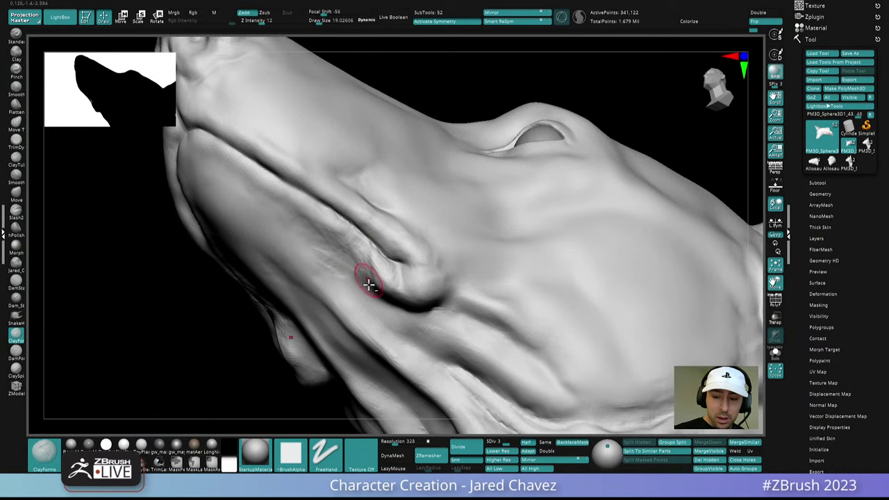
{"action": "mouse_move", "coordinate": [369, 284]}
{"action": "right_mouse_down"}
{"action": "mouse_move", "coordinate": [357, 171]}
{"action": "mouse_move", "coordinate": [432, 252]}
{"action": "mouse_move", "coordinate": [410, 283]}
{"action": "mouse_move", "coordinate": [453, 271]}
{"action": "mouse_move", "coordinate": [353, 252]}
{"action": "mouse_move", "coordinate": [403, 298]}
{"action": "mouse_move", "coordinate": [389, 257]}
{"action": "right_mouse_up"}
{"action": "left_click_drag", "start_coordinate": [389, 256], "coordinate": [345, 259], "text": "shift"}
{"action": "mouse_move", "coordinate": [345, 259]}
{"action": "right_mouse_down"}
{"action": "mouse_move", "coordinate": [391, 252]}
{"action": "mouse_move", "coordinate": [439, 274]}
{"action": "mouse_move", "coordinate": [438, 290]}
{"action": "right_mouse_up"}
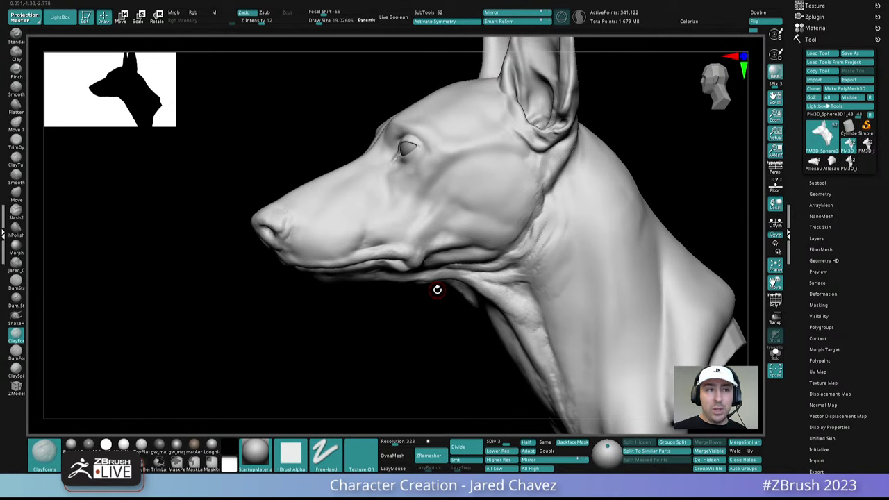
- Smooth the lower cheek behind the mouth corner, checking the jaw and muzzle from several angles
{"action": "right_click_drag", "start_coordinate": [437, 290], "coordinate": [476, 210]}
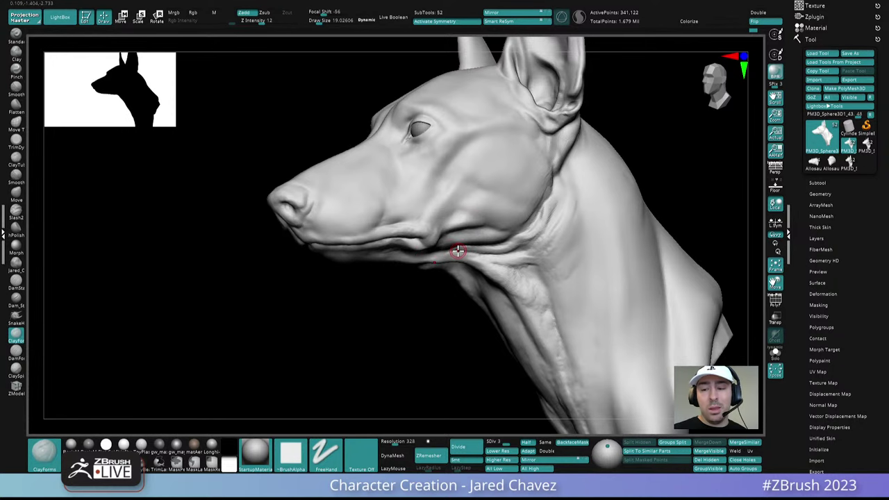
{"action": "mouse_move", "coordinate": [480, 206]}
{"action": "right_mouse_down"}
{"action": "mouse_move", "coordinate": [494, 216]}
{"action": "mouse_move", "coordinate": [468, 228]}
{"action": "mouse_move", "coordinate": [478, 229]}
{"action": "right_mouse_up"}
{"action": "key", "text": "shift"}
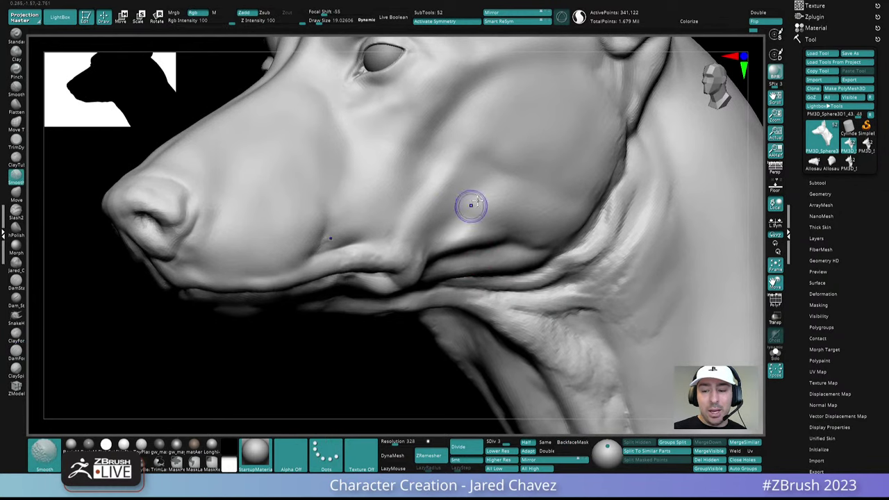
{"action": "left_click_drag", "start_coordinate": [528, 199], "coordinate": [493, 192], "text": "shift"}
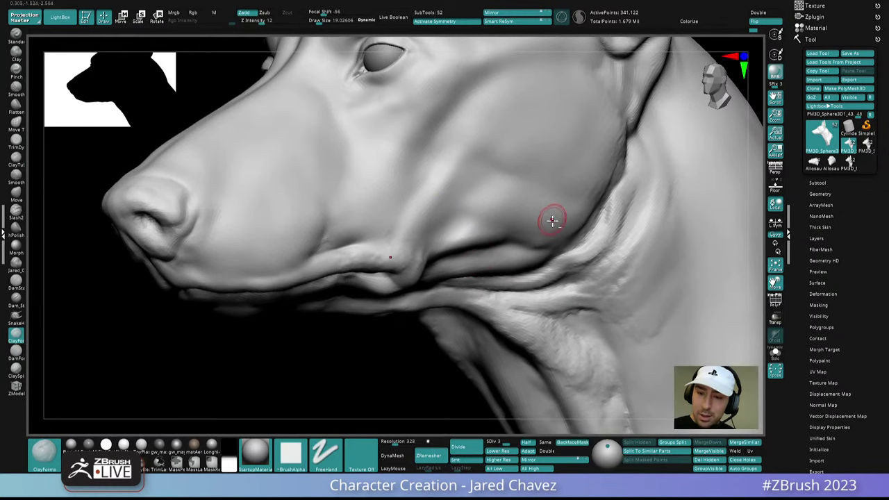
{"action": "right_click_drag", "start_coordinate": [551, 220], "coordinate": [494, 175], "text": "ctrl"}
{"action": "mouse_move", "coordinate": [495, 175]}
{"action": "right_mouse_down"}
{"action": "mouse_move", "coordinate": [524, 180]}
{"action": "mouse_move", "coordinate": [544, 264]}
{"action": "mouse_move", "coordinate": [457, 236]}
{"action": "mouse_move", "coordinate": [476, 248]}
{"action": "mouse_move", "coordinate": [488, 242]}
{"action": "right_mouse_up"}
{"action": "right_click_drag", "start_coordinate": [516, 204], "coordinate": [484, 243]}
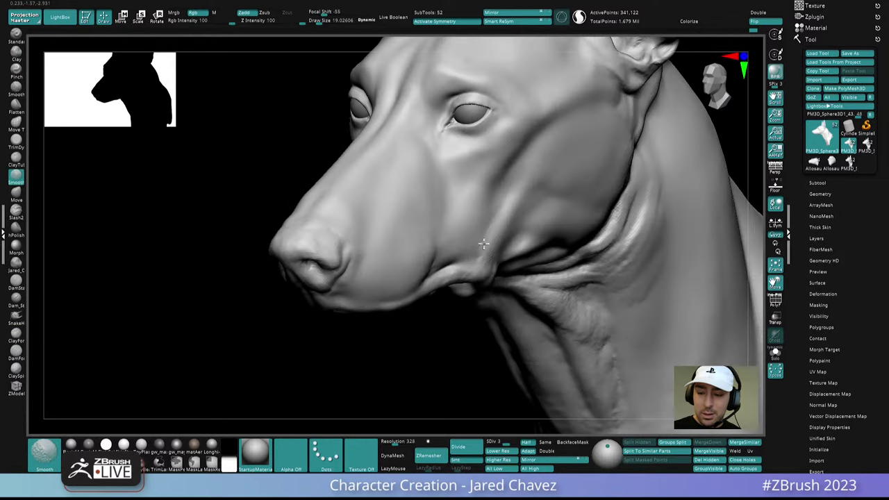
{"action": "mouse_move", "coordinate": [495, 212]}
{"action": "right_mouse_down"}
{"action": "mouse_move", "coordinate": [520, 228]}
{"action": "mouse_move", "coordinate": [502, 303]}
{"action": "mouse_move", "coordinate": [482, 262]}
{"action": "mouse_move", "coordinate": [490, 182]}
{"action": "mouse_move", "coordinate": [520, 194]}
{"action": "mouse_move", "coordinate": [528, 232]}
{"action": "mouse_move", "coordinate": [507, 236]}
{"action": "mouse_move", "coordinate": [528, 294]}
{"action": "mouse_move", "coordinate": [504, 254]}
{"action": "mouse_move", "coordinate": [477, 248]}
{"action": "mouse_move", "coordinate": [486, 237]}
{"action": "mouse_move", "coordinate": [472, 259]}
{"action": "mouse_move", "coordinate": [480, 239]}
{"action": "right_mouse_up"}
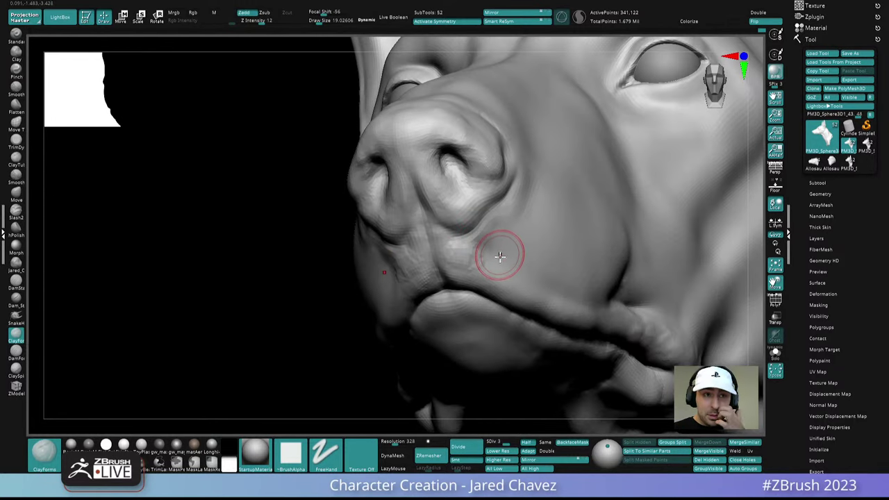
- Reduce the draw size to about 12, raise the head to subdivision level 4 and add fine folds on the muzzle below the nostril wing
{"action": "key", "text": "space"}
{"action": "left_click_drag", "start_coordinate": [503, 263], "coordinate": [498, 258]}
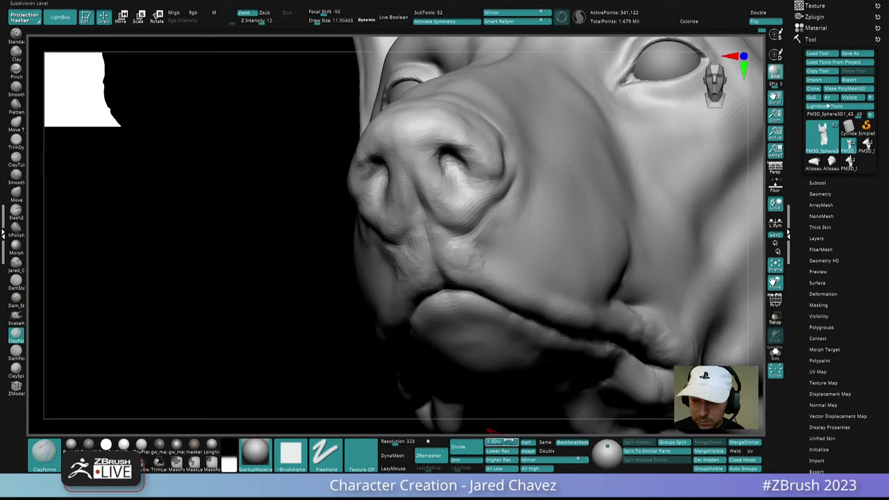
{"action": "left_click", "coordinate": [511, 441]}
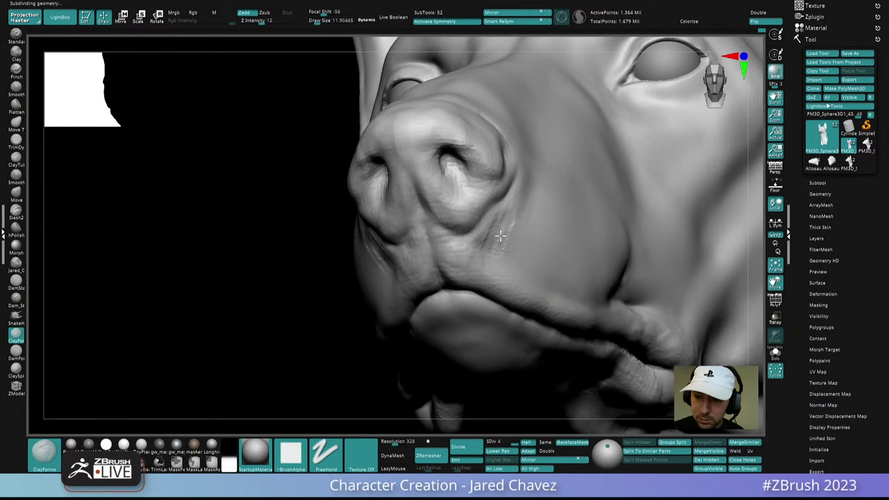
- Switch to the DamStandard brush and carve the nostril slit deeper at its rear end
{"action": "mouse_move", "coordinate": [521, 203]}
{"action": "right_mouse_down"}
{"action": "mouse_move", "coordinate": [518, 214]}
{"action": "mouse_move", "coordinate": [493, 197]}
{"action": "right_mouse_up"}
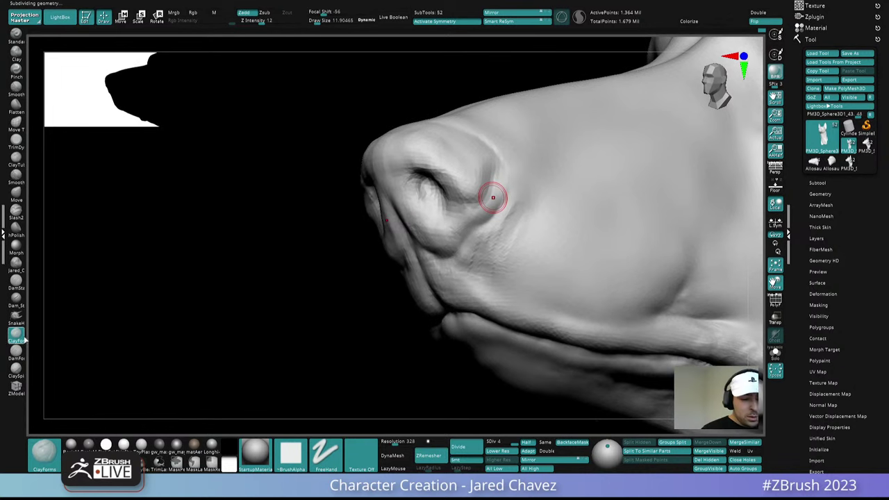
{"action": "left_click", "coordinate": [16, 351]}
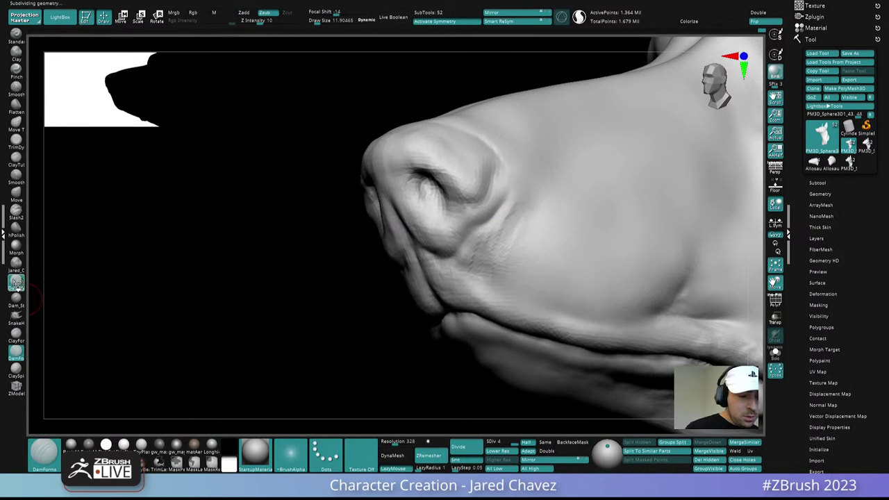
{"action": "left_click", "coordinate": [16, 285]}
{"action": "right_click_drag", "start_coordinate": [450, 202], "coordinate": [470, 200]}
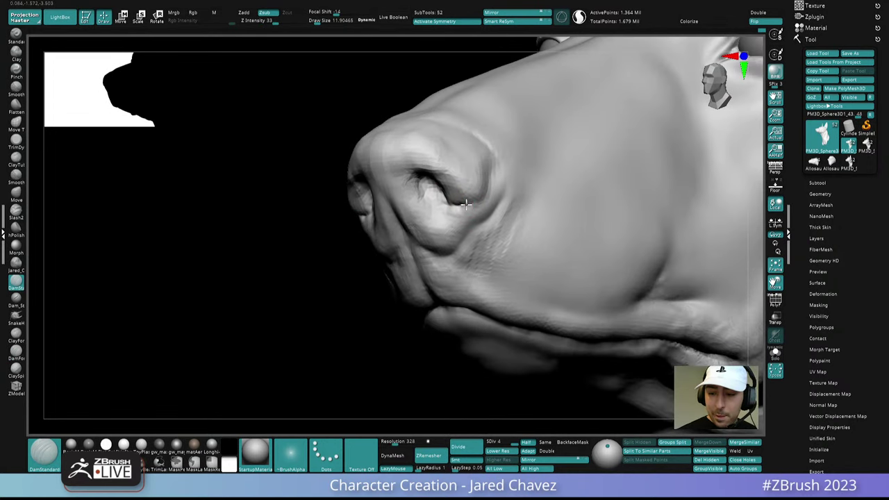
{"action": "left_click_drag", "start_coordinate": [466, 204], "coordinate": [454, 199]}
{"action": "right_click_drag", "start_coordinate": [455, 197], "coordinate": [474, 168]}
{"action": "left_click_drag", "start_coordinate": [454, 205], "coordinate": [441, 185]}
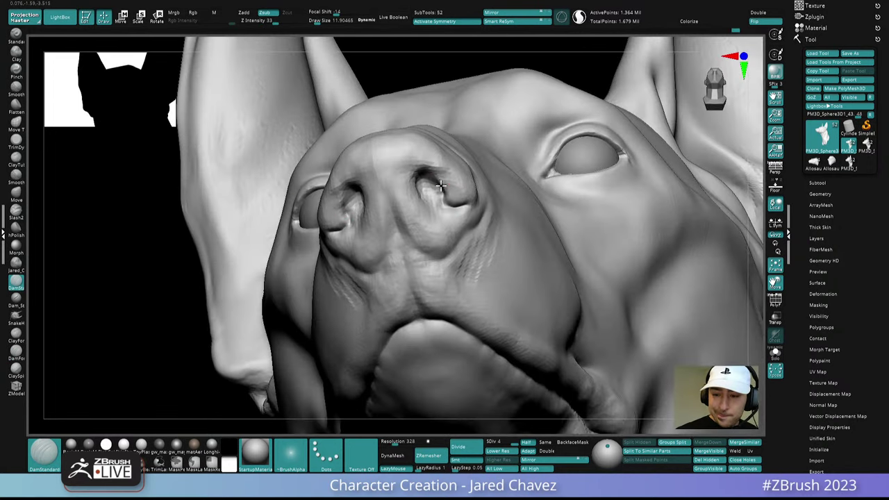
- Cut the crease around the back of the nostril wing and smooth the surface beside it
{"action": "mouse_move", "coordinate": [477, 188]}
{"action": "right_mouse_down"}
{"action": "mouse_move", "coordinate": [446, 212]}
{"action": "mouse_move", "coordinate": [464, 205]}
{"action": "right_mouse_up"}
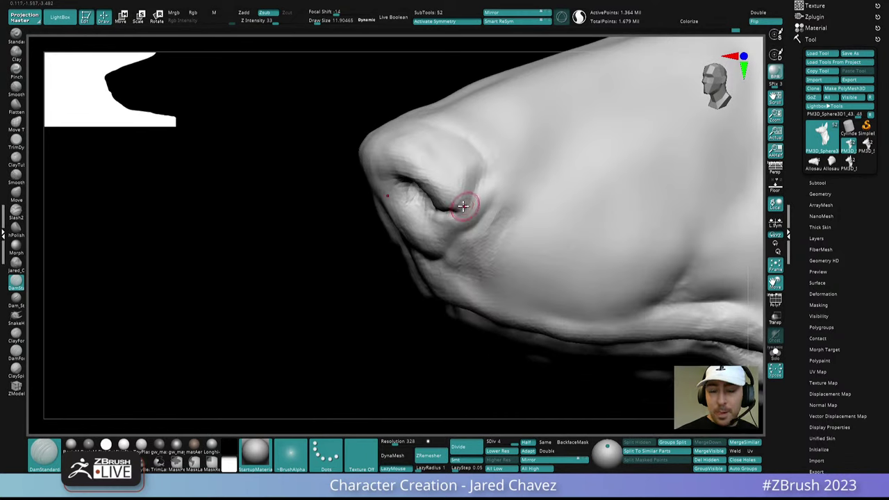
{"action": "left_click_drag", "start_coordinate": [476, 180], "coordinate": [471, 202]}
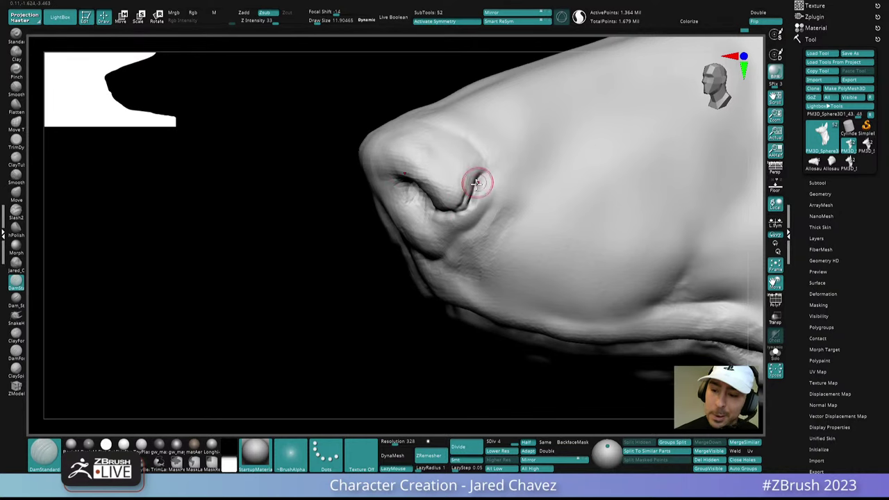
{"action": "right_click_drag", "start_coordinate": [501, 169], "coordinate": [502, 157]}
{"action": "left_click_drag", "start_coordinate": [491, 161], "coordinate": [480, 195], "text": "shift"}
{"action": "mouse_move", "coordinate": [504, 232]}
{"action": "right_mouse_down", "text": "ctrl"}
{"action": "mouse_move", "coordinate": [515, 206]}
{"action": "mouse_move", "coordinate": [575, 277]}
{"action": "mouse_move", "coordinate": [565, 264]}
{"action": "mouse_move", "coordinate": [488, 264]}
{"action": "right_mouse_up", "text": "ctrl"}
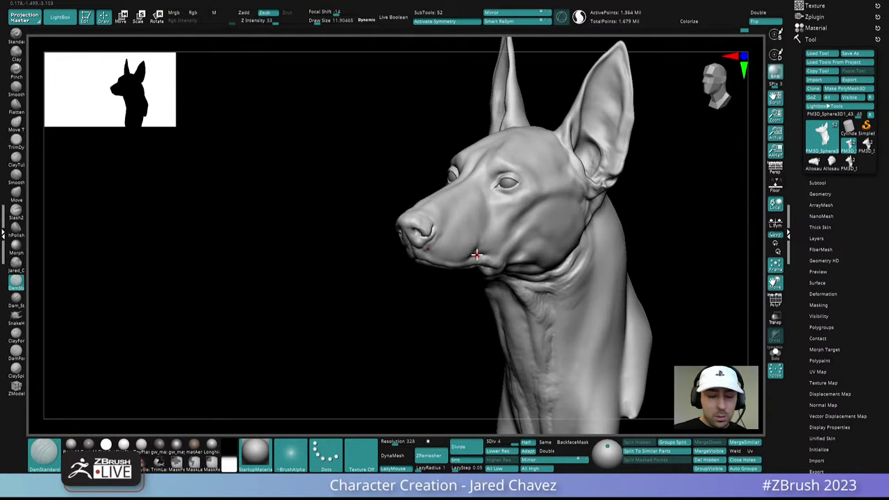
- Build up the muzzle side behind the nostril with the ClaySpin brush and set its draw size to about 13.5
{"action": "left_click", "coordinate": [17, 369]}
{"action": "right_click_drag", "start_coordinate": [461, 264], "coordinate": [489, 318], "text": "ctrl"}
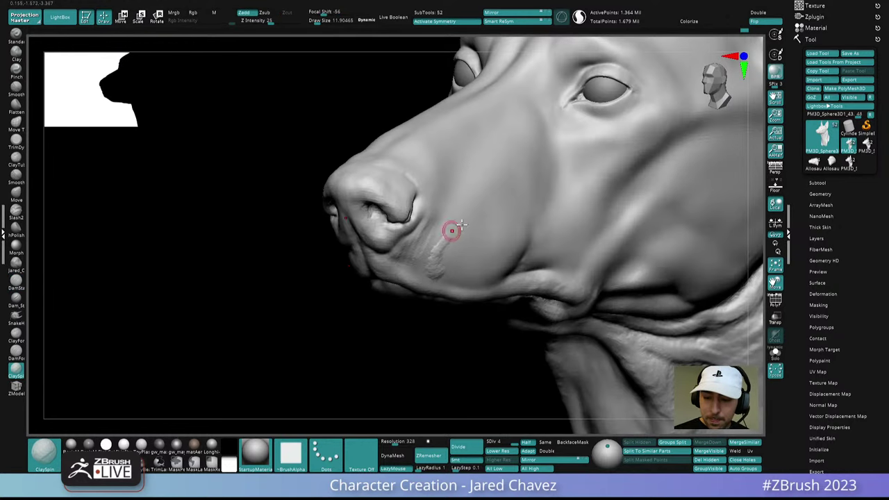
{"action": "key", "text": "space"}
{"action": "left_click_drag", "start_coordinate": [455, 256], "coordinate": [448, 256]}
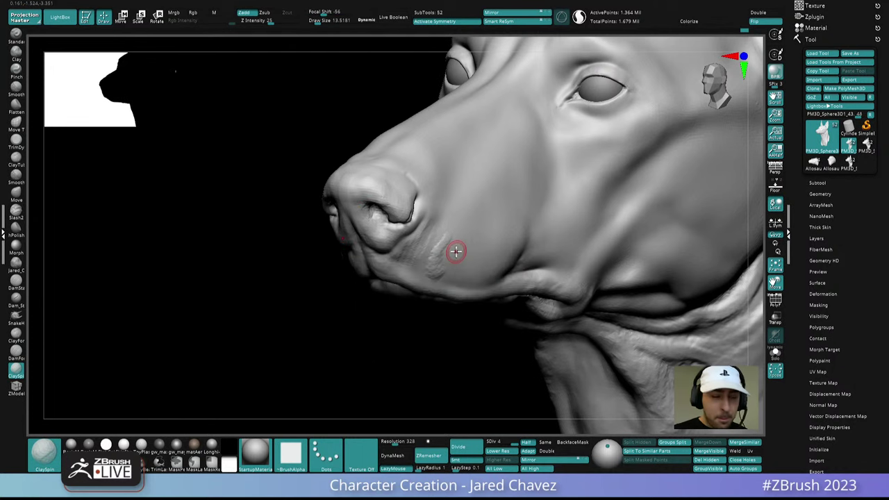
- Switch to the ClayForms brush and add form to the muzzle side behind the nostril and to the upper lip below the nose
{"action": "left_click", "coordinate": [16, 335]}
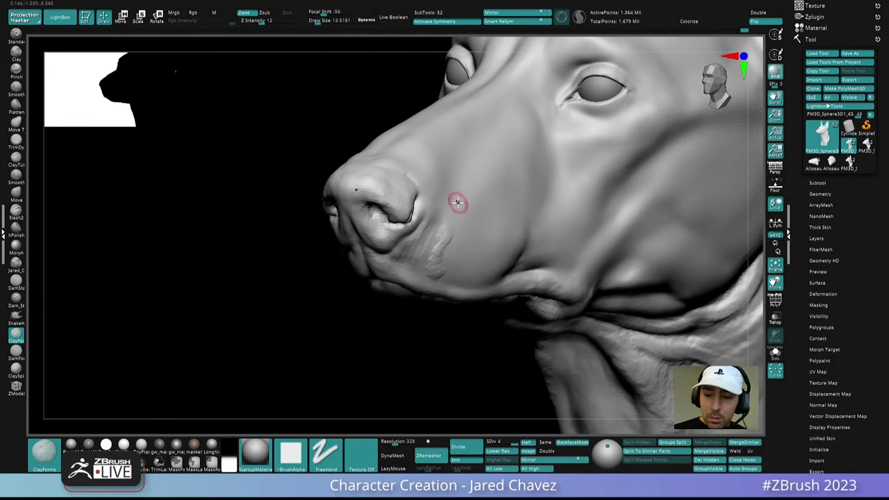
{"action": "mouse_move", "coordinate": [465, 222]}
{"action": "left_mouse_down"}
{"action": "mouse_move", "coordinate": [452, 218]}
{"action": "mouse_move", "coordinate": [462, 208]}
{"action": "mouse_move", "coordinate": [452, 237]}
{"action": "left_mouse_up"}
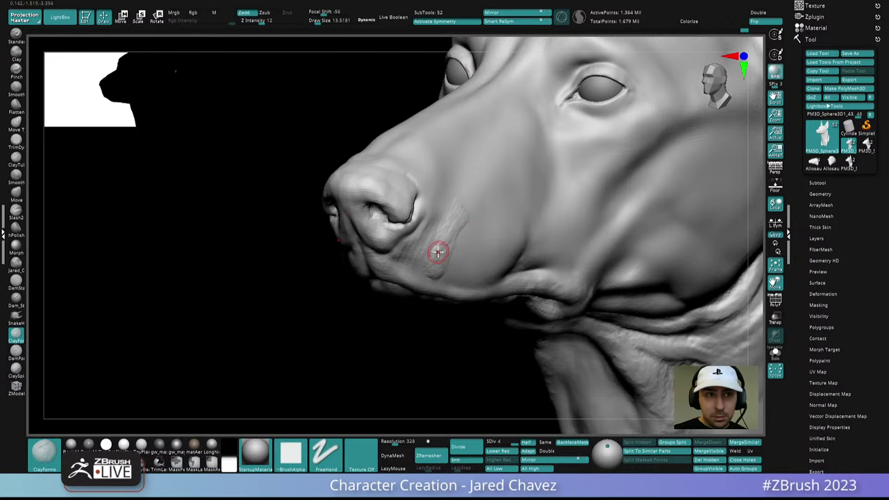
{"action": "mouse_move", "coordinate": [436, 254]}
{"action": "right_mouse_down"}
{"action": "mouse_move", "coordinate": [417, 242]}
{"action": "mouse_move", "coordinate": [396, 266]}
{"action": "mouse_move", "coordinate": [410, 232]}
{"action": "mouse_move", "coordinate": [450, 262]}
{"action": "mouse_move", "coordinate": [454, 278]}
{"action": "mouse_move", "coordinate": [455, 257]}
{"action": "right_mouse_up"}
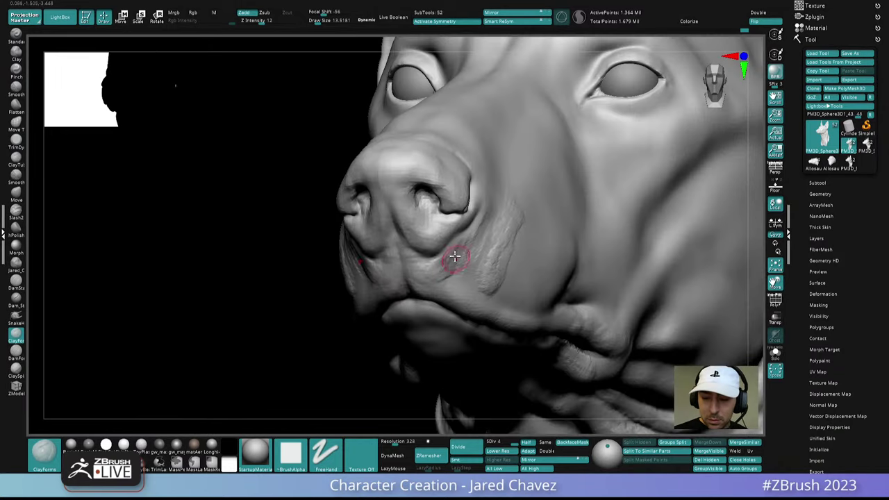
{"action": "mouse_move", "coordinate": [460, 257]}
{"action": "left_mouse_down"}
{"action": "mouse_move", "coordinate": [462, 246]}
{"action": "mouse_move", "coordinate": [453, 285]}
{"action": "mouse_move", "coordinate": [431, 276]}
{"action": "mouse_move", "coordinate": [447, 289]}
{"action": "mouse_move", "coordinate": [450, 282]}
{"action": "left_mouse_up"}
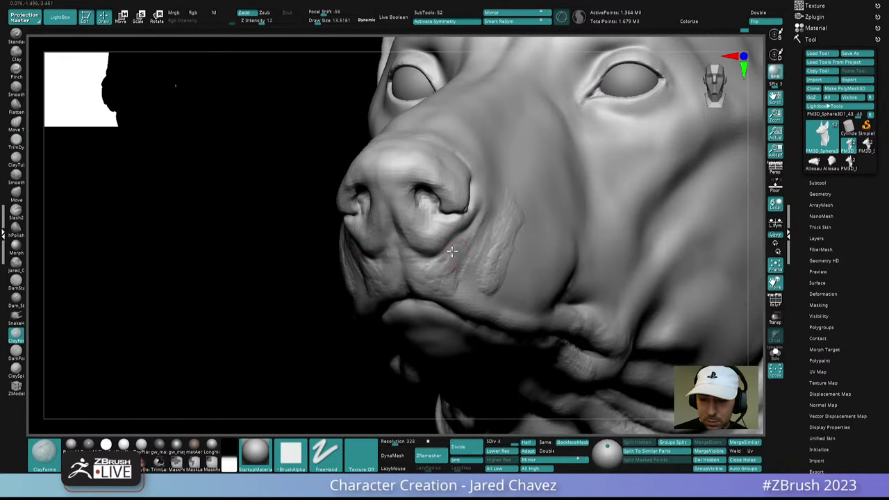
{"action": "mouse_move", "coordinate": [452, 252]}
{"action": "right_mouse_down"}
{"action": "mouse_move", "coordinate": [486, 258]}
{"action": "mouse_move", "coordinate": [520, 183]}
{"action": "mouse_move", "coordinate": [492, 264]}
{"action": "mouse_move", "coordinate": [452, 321]}
{"action": "mouse_move", "coordinate": [505, 281]}
{"action": "mouse_move", "coordinate": [471, 289]}
{"action": "right_mouse_up"}
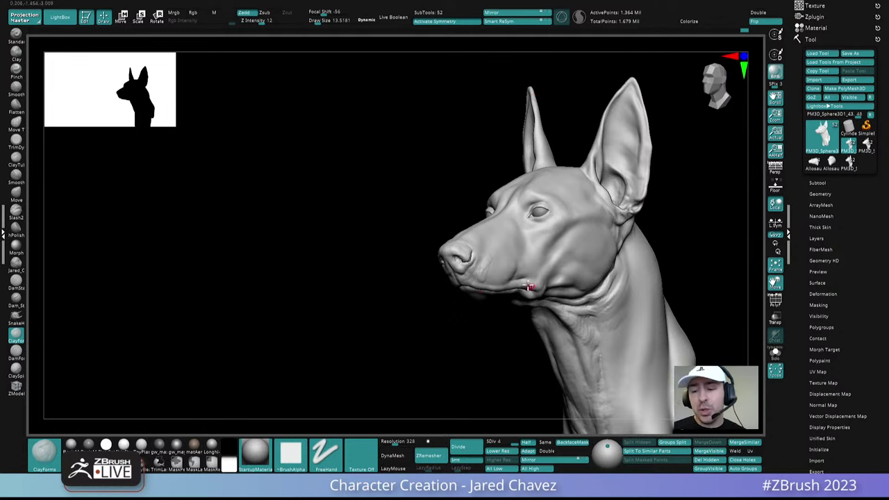
- Smooth the new folds on the muzzle side between the nostril and the upper lip
{"action": "right_click_drag", "start_coordinate": [528, 290], "coordinate": [491, 285]}
{"action": "key", "text": "shift"}
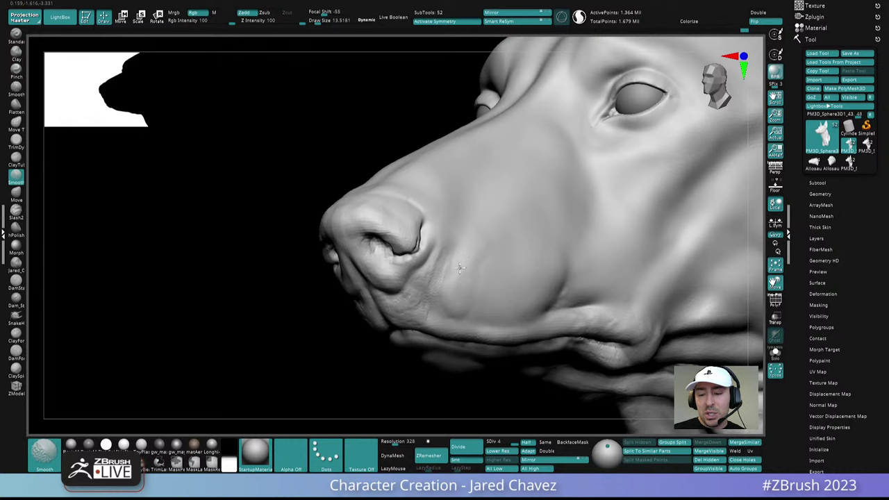
{"action": "left_click_drag", "start_coordinate": [447, 259], "coordinate": [441, 279], "text": "shift"}
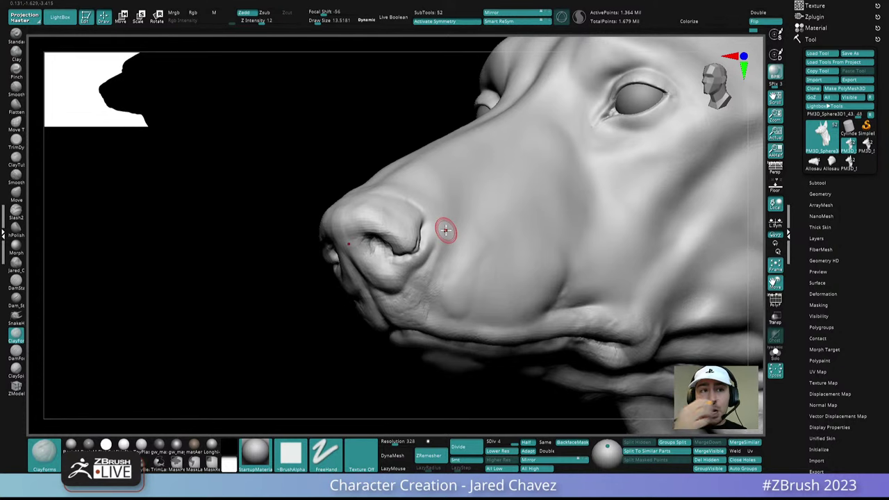
{"action": "right_click_drag", "start_coordinate": [445, 230], "coordinate": [432, 280]}
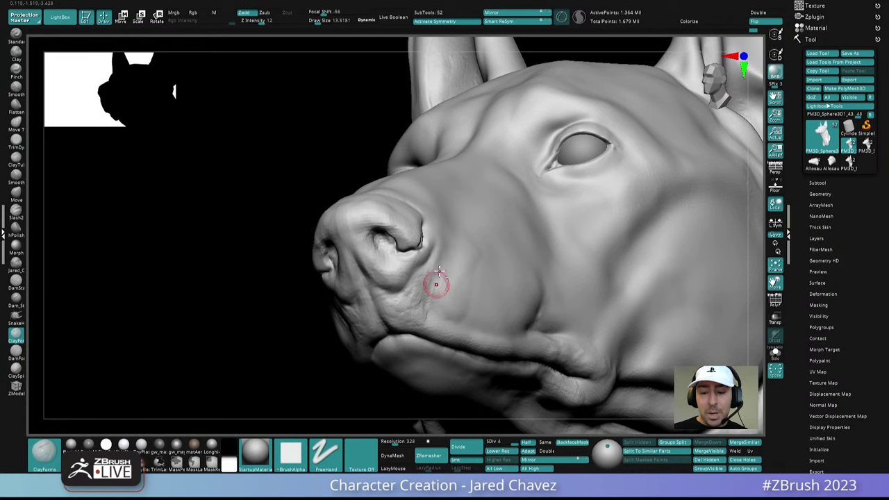
{"action": "key", "text": "shift"}
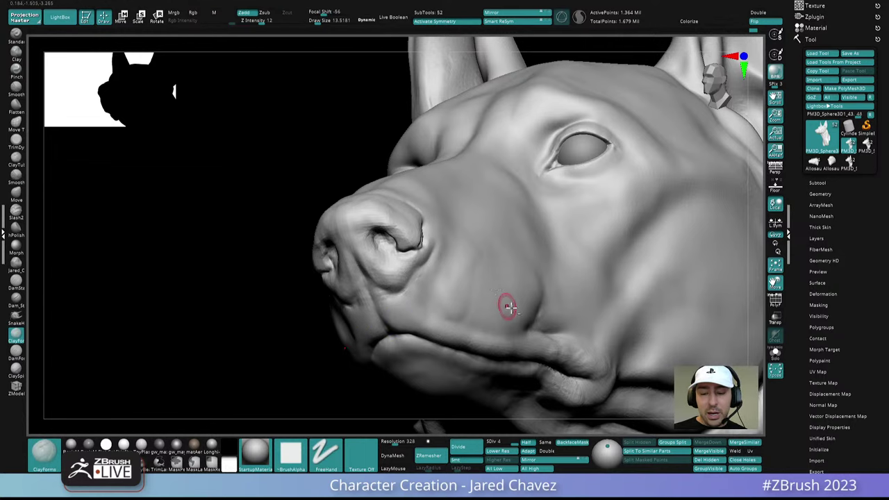
- Soften the middle of the muzzle side above the lip, checking the head in profile and from the front
{"action": "mouse_move", "coordinate": [508, 304]}
{"action": "right_mouse_down"}
{"action": "mouse_move", "coordinate": [532, 302]}
{"action": "mouse_move", "coordinate": [520, 292]}
{"action": "right_mouse_up"}
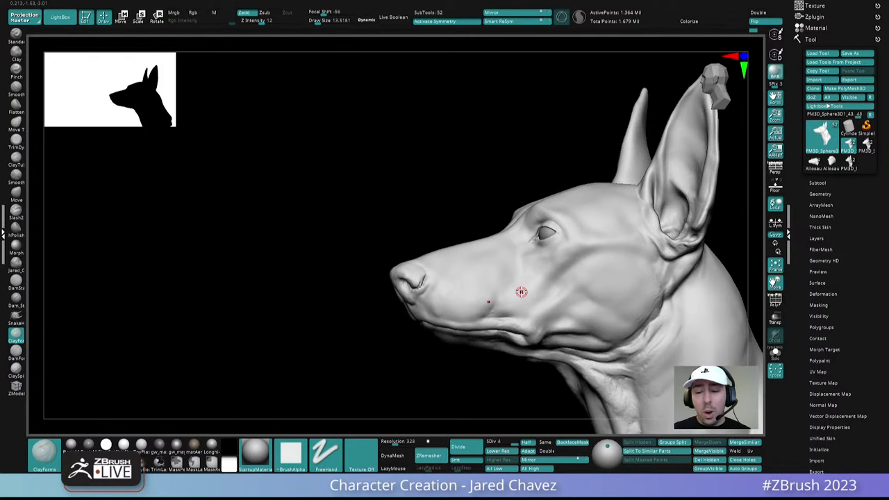
{"action": "right_click_drag", "start_coordinate": [522, 292], "coordinate": [485, 364]}
{"action": "mouse_move", "coordinate": [468, 290]}
{"action": "left_mouse_down", "text": "shift"}
{"action": "mouse_move", "coordinate": [461, 276]}
{"action": "mouse_move", "coordinate": [455, 300]}
{"action": "left_mouse_up", "text": "shift"}
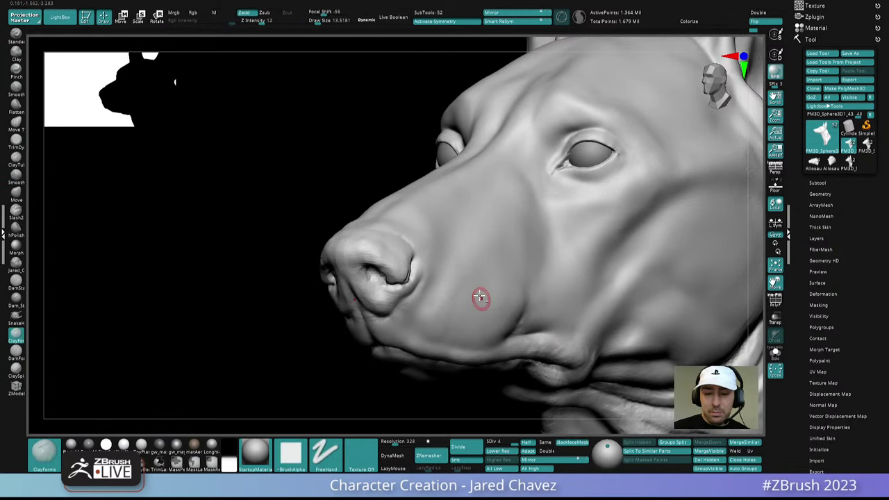
{"action": "right_click_drag", "start_coordinate": [480, 298], "coordinate": [495, 249], "text": "ctrl"}
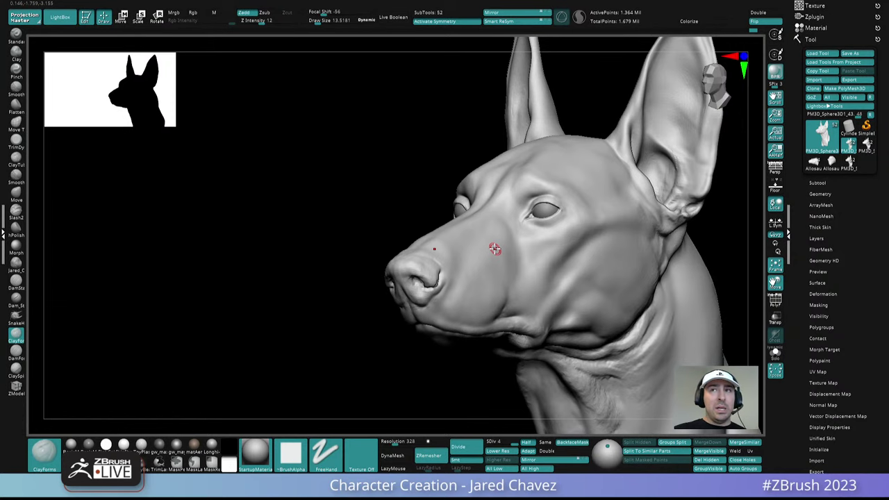
{"action": "right_click_drag", "start_coordinate": [495, 248], "coordinate": [516, 294]}
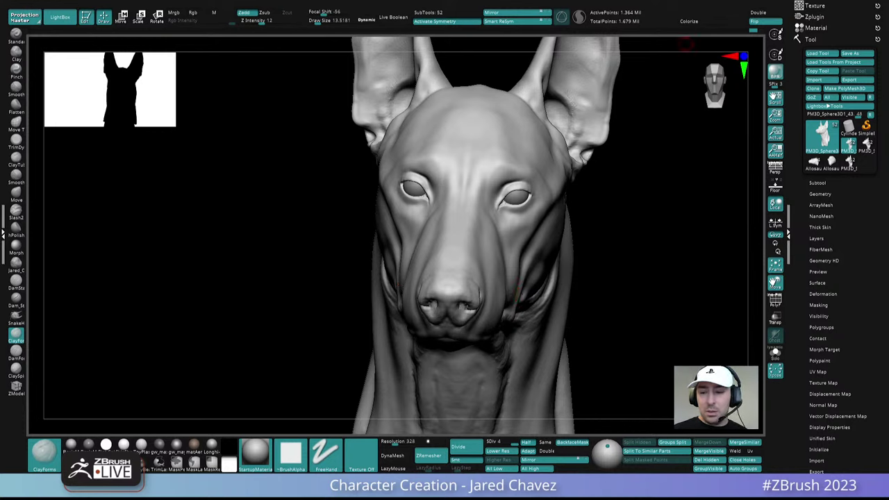
- Drop the head to subdivision level 2 and reshape the upper muzzle side below the eye with the Move brush at draw size about 51
{"action": "mouse_move", "coordinate": [510, 239]}
{"action": "right_mouse_down"}
{"action": "mouse_move", "coordinate": [510, 251]}
{"action": "mouse_move", "coordinate": [520, 244]}
{"action": "right_mouse_up"}
{"action": "key", "text": "space"}
{"action": "left_click_drag", "start_coordinate": [501, 266], "coordinate": [496, 266]}
{"action": "left_click_drag", "start_coordinate": [513, 443], "coordinate": [502, 444]}
{"action": "left_click", "coordinate": [490, 441]}
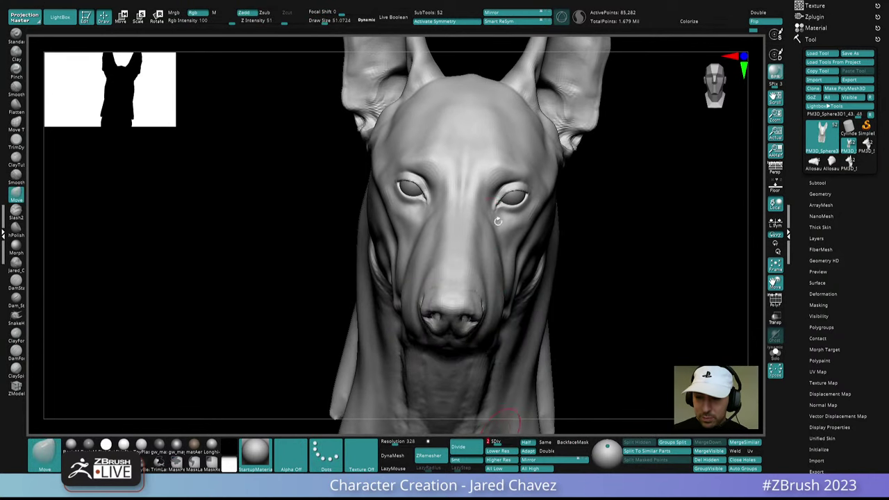
{"action": "right_click_drag", "start_coordinate": [498, 221], "coordinate": [486, 229]}
{"action": "mouse_move", "coordinate": [496, 248]}
{"action": "left_mouse_down"}
{"action": "mouse_move", "coordinate": [496, 264]}
{"action": "mouse_move", "coordinate": [496, 241]}
{"action": "left_mouse_up"}
- Examine the whole head, brow, temple and cheek from several angles at subdivision level 4 with the DamForms brush selected
{"action": "right_click_drag", "start_coordinate": [492, 242], "coordinate": [499, 128], "text": "ctrl"}
{"action": "mouse_move", "coordinate": [499, 180]}
{"action": "right_mouse_down"}
{"action": "mouse_move", "coordinate": [498, 152]}
{"action": "mouse_move", "coordinate": [515, 268]}
{"action": "right_mouse_up"}
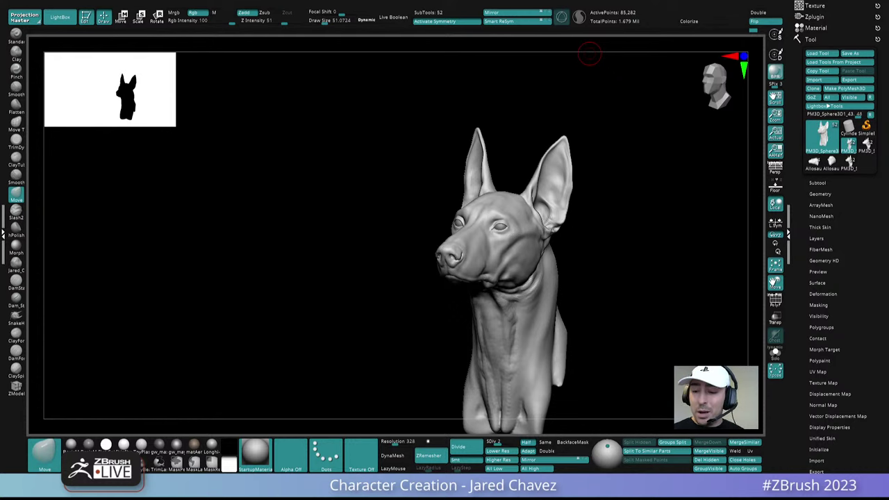
{"action": "mouse_move", "coordinate": [552, 253]}
{"action": "right_mouse_down"}
{"action": "mouse_move", "coordinate": [562, 276]}
{"action": "mouse_move", "coordinate": [530, 275]}
{"action": "mouse_move", "coordinate": [539, 274]}
{"action": "mouse_move", "coordinate": [553, 215]}
{"action": "mouse_move", "coordinate": [516, 264]}
{"action": "right_mouse_up"}
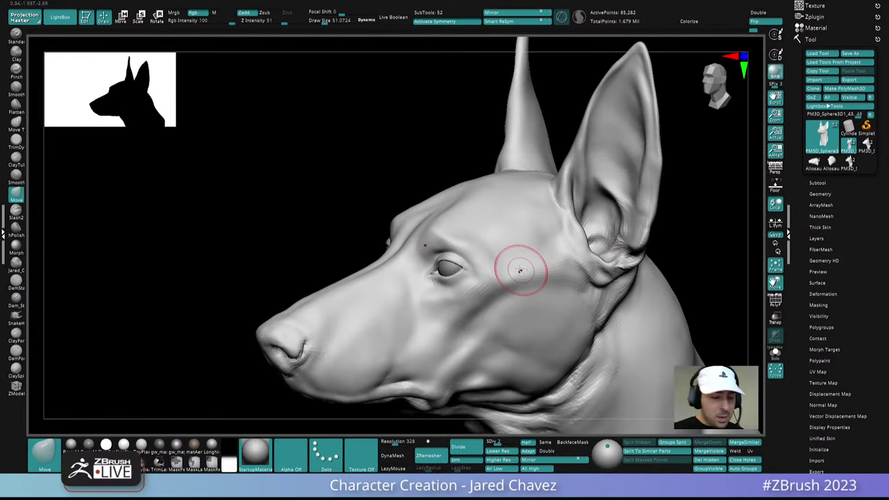
{"action": "left_click", "coordinate": [16, 353]}
{"action": "left_click_drag", "start_coordinate": [509, 442], "coordinate": [517, 442]}
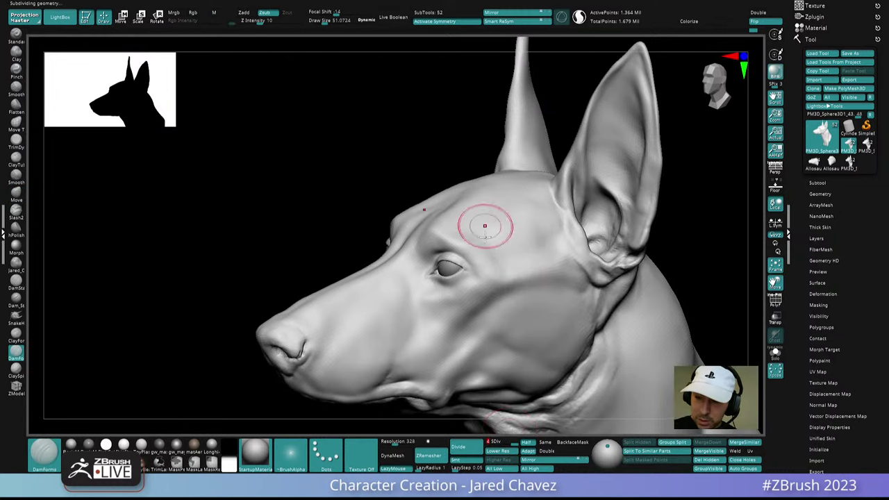
{"action": "right_click_drag", "start_coordinate": [486, 226], "coordinate": [552, 277]}
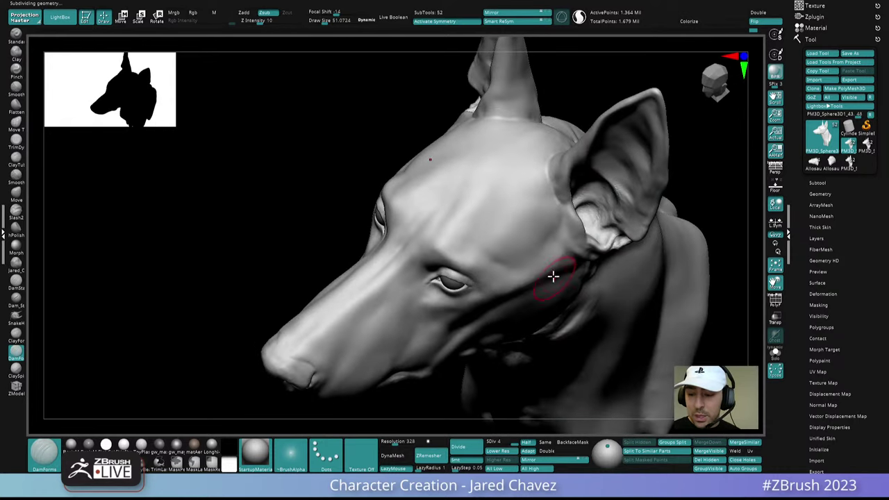
{"action": "right_click_drag", "start_coordinate": [489, 259], "coordinate": [490, 208]}
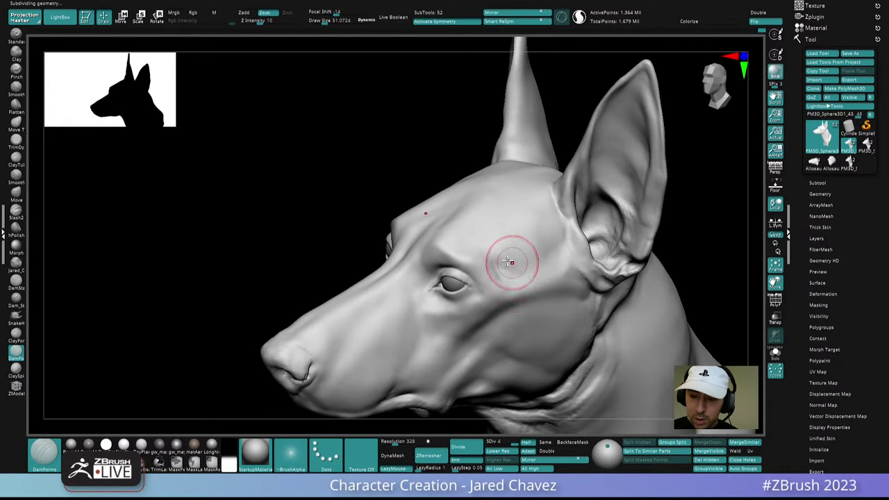
{"action": "mouse_move", "coordinate": [510, 257]}
{"action": "right_mouse_down", "text": "shift"}
{"action": "mouse_move", "coordinate": [508, 268]}
{"action": "mouse_move", "coordinate": [482, 255]}
{"action": "mouse_move", "coordinate": [543, 280]}
{"action": "mouse_move", "coordinate": [535, 282]}
{"action": "mouse_move", "coordinate": [512, 204]}
{"action": "mouse_move", "coordinate": [536, 254]}
{"action": "mouse_move", "coordinate": [520, 232]}
{"action": "right_mouse_up", "text": "shift"}
{"action": "mouse_move", "coordinate": [471, 179]}
{"action": "right_mouse_down"}
{"action": "mouse_move", "coordinate": [506, 213]}
{"action": "mouse_move", "coordinate": [506, 178]}
{"action": "mouse_move", "coordinate": [527, 218]}
{"action": "mouse_move", "coordinate": [545, 306]}
{"action": "mouse_move", "coordinate": [522, 228]}
{"action": "mouse_move", "coordinate": [542, 229]}
{"action": "mouse_move", "coordinate": [561, 248]}
{"action": "mouse_move", "coordinate": [532, 271]}
{"action": "mouse_move", "coordinate": [540, 248]}
{"action": "mouse_move", "coordinate": [523, 276]}
{"action": "mouse_move", "coordinate": [502, 264]}
{"action": "mouse_move", "coordinate": [504, 281]}
{"action": "mouse_move", "coordinate": [500, 254]}
{"action": "mouse_move", "coordinate": [490, 257]}
{"action": "right_mouse_up"}
- Switch to the ClayForms brush with a draw size of about 36 and lower the head to subdivision level 2
{"action": "left_click", "coordinate": [16, 336]}
{"action": "key", "text": "space"}
{"action": "left_click_drag", "start_coordinate": [491, 258], "coordinate": [488, 258]}
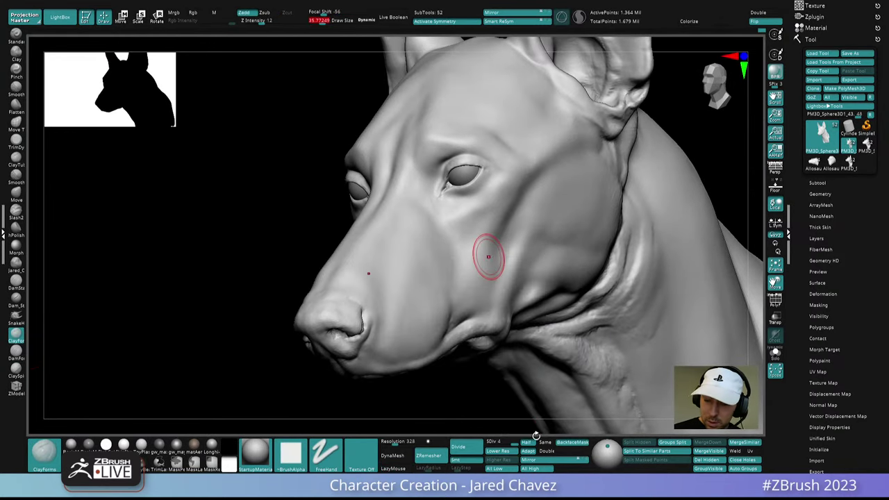
{"action": "left_click", "coordinate": [498, 442]}
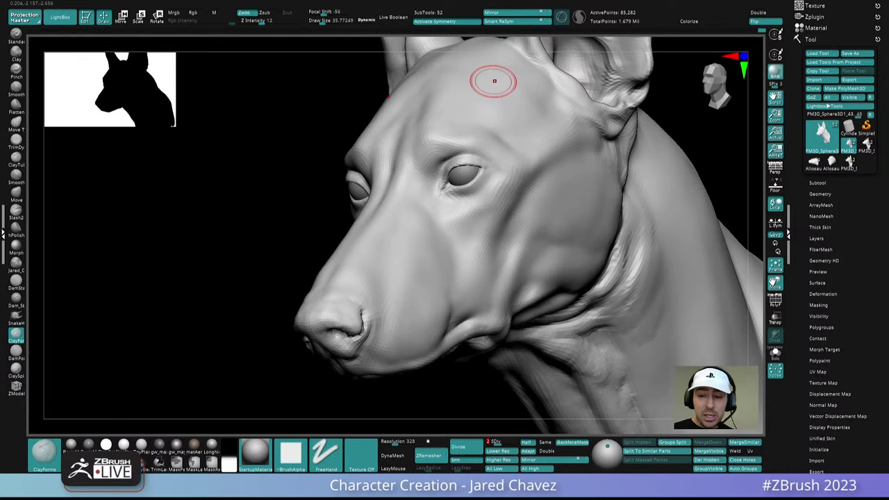
{"action": "mouse_move", "coordinate": [495, 81]}
{"action": "right_mouse_down"}
{"action": "mouse_move", "coordinate": [520, 214]}
{"action": "mouse_move", "coordinate": [485, 268]}
{"action": "mouse_move", "coordinate": [497, 273]}
{"action": "right_mouse_up"}
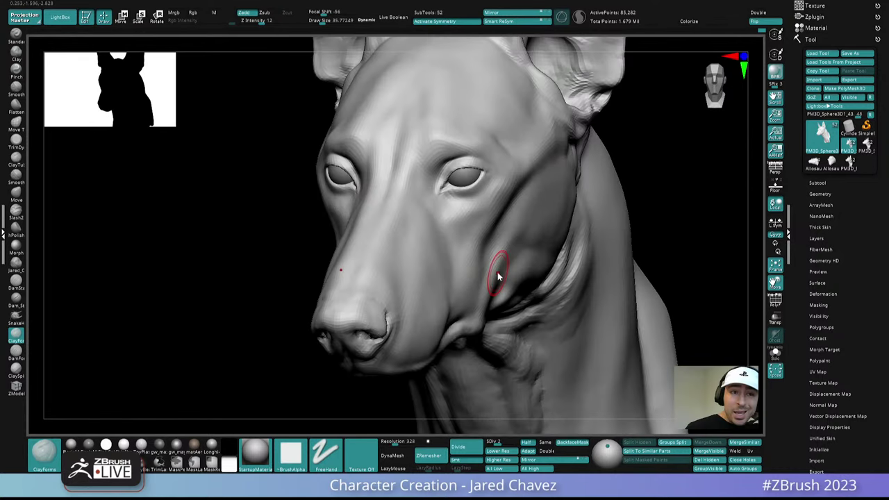
- Sculpt folds on the upper muzzle side beneath the eye with the ClaySpin brush at a draw size of about 19
{"action": "left_click", "coordinate": [16, 370]}
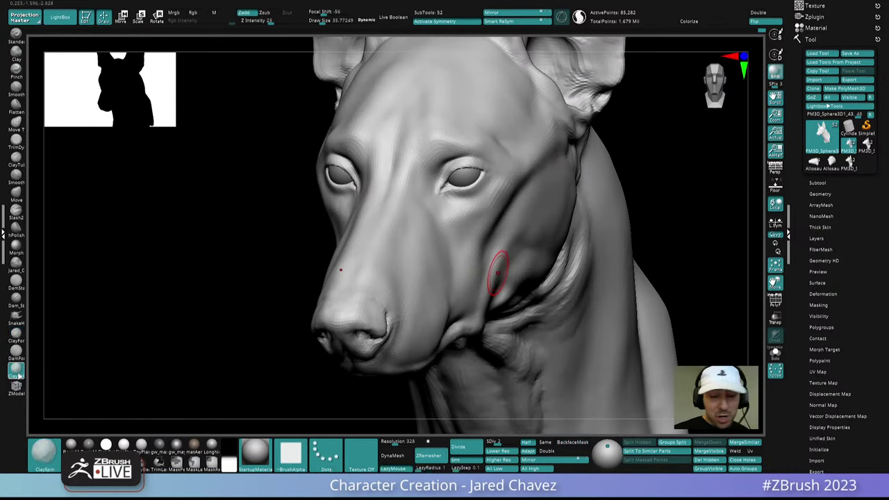
{"action": "mouse_move", "coordinate": [467, 239]}
{"action": "right_mouse_down"}
{"action": "mouse_move", "coordinate": [446, 253]}
{"action": "mouse_move", "coordinate": [445, 213]}
{"action": "mouse_move", "coordinate": [403, 225]}
{"action": "mouse_move", "coordinate": [411, 258]}
{"action": "mouse_move", "coordinate": [421, 259]}
{"action": "right_mouse_up"}
{"action": "key", "text": "space"}
{"action": "left_click_drag", "start_coordinate": [424, 264], "coordinate": [415, 263]}
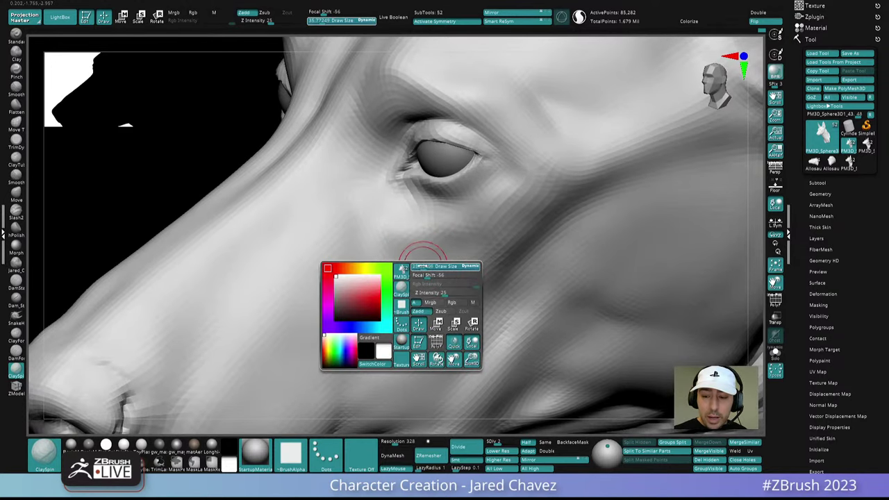
{"action": "right_click_drag", "start_coordinate": [424, 257], "coordinate": [465, 223]}
{"action": "mouse_move", "coordinate": [464, 221]}
{"action": "left_mouse_down"}
{"action": "mouse_move", "coordinate": [475, 259]}
{"action": "mouse_move", "coordinate": [419, 275]}
{"action": "mouse_move", "coordinate": [419, 290]}
{"action": "left_mouse_up"}
{"action": "right_click_drag", "start_coordinate": [420, 291], "coordinate": [403, 258]}
{"action": "mouse_move", "coordinate": [403, 258]}
{"action": "left_mouse_down"}
{"action": "mouse_move", "coordinate": [401, 229]}
{"action": "mouse_move", "coordinate": [413, 289]}
{"action": "mouse_move", "coordinate": [406, 256]}
{"action": "mouse_move", "coordinate": [401, 262]}
{"action": "mouse_move", "coordinate": [435, 287]}
{"action": "left_mouse_up"}
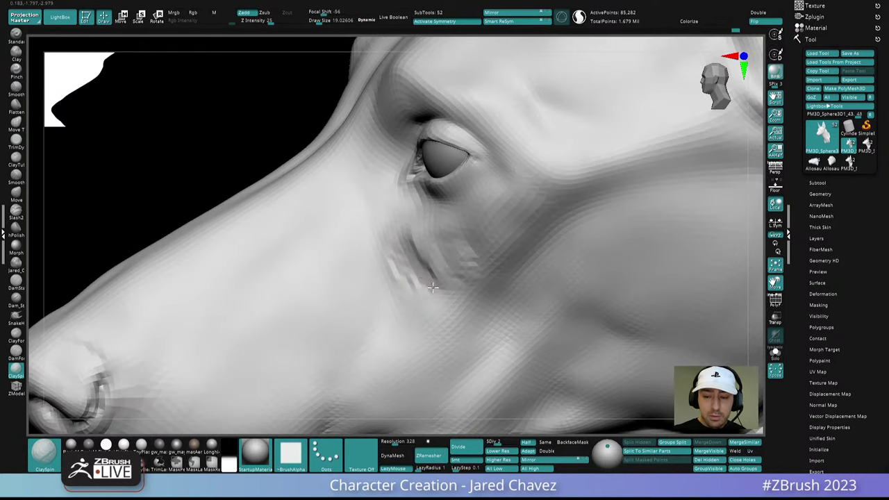
- Smooth the clay strokes beneath the eye into the muzzle side, checking them from above and the front
{"action": "mouse_move", "coordinate": [427, 264]}
{"action": "right_mouse_down", "text": "ctrl"}
{"action": "mouse_move", "coordinate": [405, 215]}
{"action": "mouse_move", "coordinate": [468, 254]}
{"action": "mouse_move", "coordinate": [452, 293]}
{"action": "mouse_move", "coordinate": [479, 292]}
{"action": "mouse_move", "coordinate": [457, 314]}
{"action": "mouse_move", "coordinate": [449, 292]}
{"action": "right_mouse_up", "text": "ctrl"}
{"action": "key", "text": "shift"}
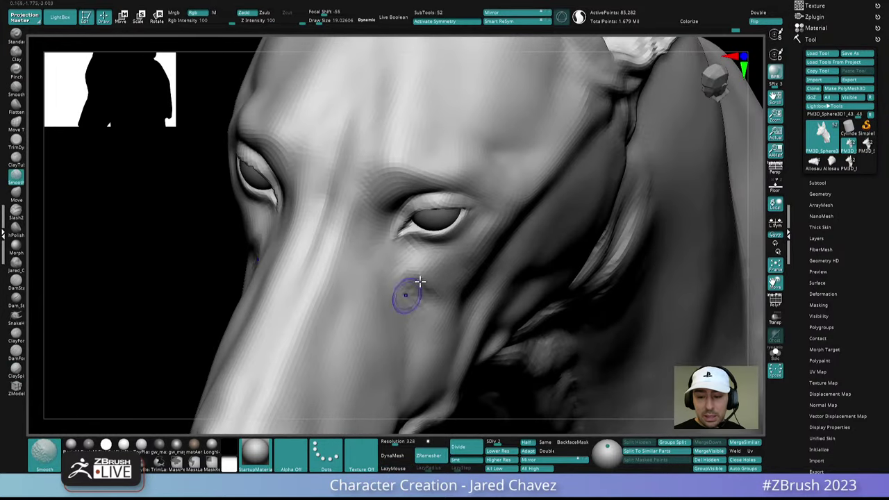
{"action": "mouse_move", "coordinate": [417, 281]}
{"action": "left_mouse_down", "text": "shift"}
{"action": "mouse_move", "coordinate": [422, 276]}
{"action": "mouse_move", "coordinate": [423, 308]}
{"action": "left_mouse_up", "text": "shift"}
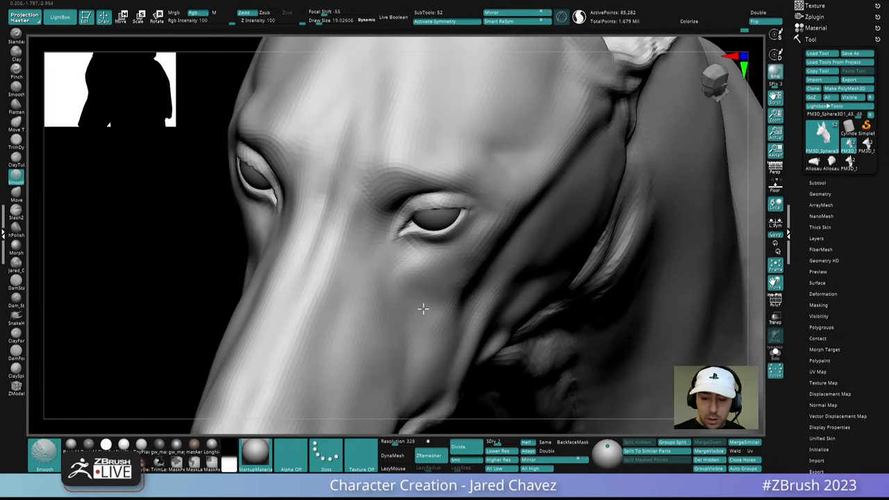
{"action": "right_click_drag", "start_coordinate": [471, 258], "coordinate": [452, 271]}
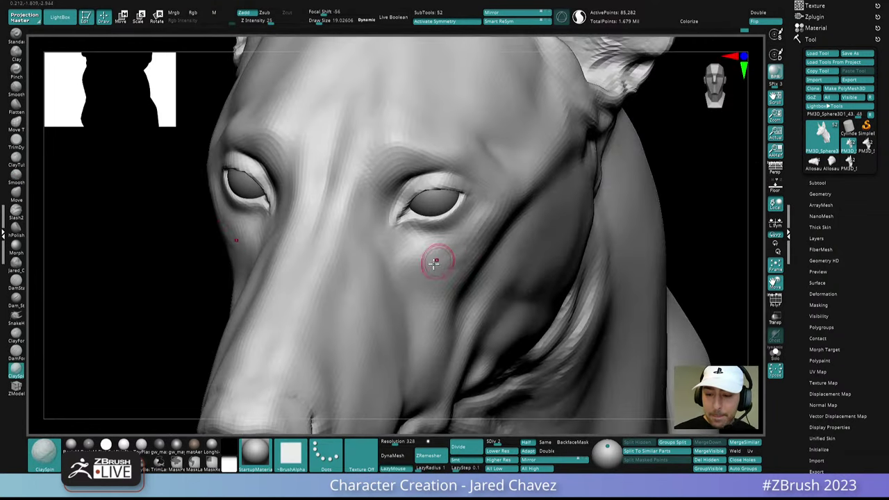
- Raise the head to subdivision level 3 and soften the fold running below the eye toward the muzzle
{"action": "key", "text": "ctrl+d"}
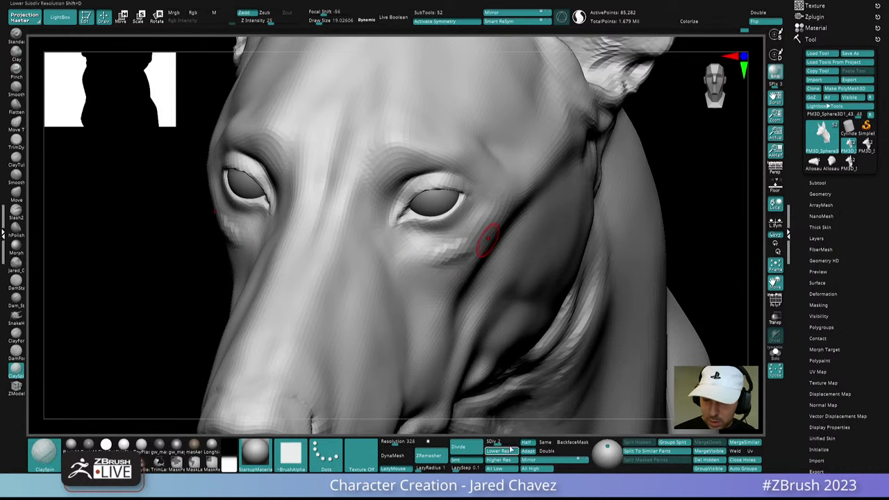
{"action": "right_click_drag", "start_coordinate": [421, 258], "coordinate": [463, 232], "text": "shift"}
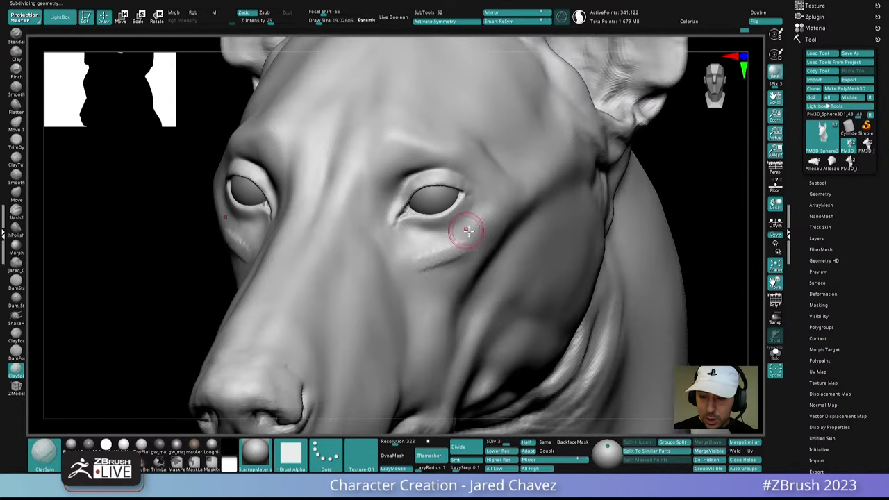
{"action": "mouse_move", "coordinate": [455, 248]}
{"action": "left_mouse_down", "text": "shift"}
{"action": "mouse_move", "coordinate": [410, 275]}
{"action": "mouse_move", "coordinate": [382, 273]}
{"action": "left_mouse_up", "text": "shift"}
{"action": "mouse_move", "coordinate": [461, 232]}
{"action": "right_mouse_down", "text": "alt"}
{"action": "mouse_move", "coordinate": [456, 263]}
{"action": "mouse_move", "coordinate": [541, 308]}
{"action": "mouse_move", "coordinate": [535, 327]}
{"action": "mouse_move", "coordinate": [531, 305]}
{"action": "right_mouse_up", "text": "alt"}
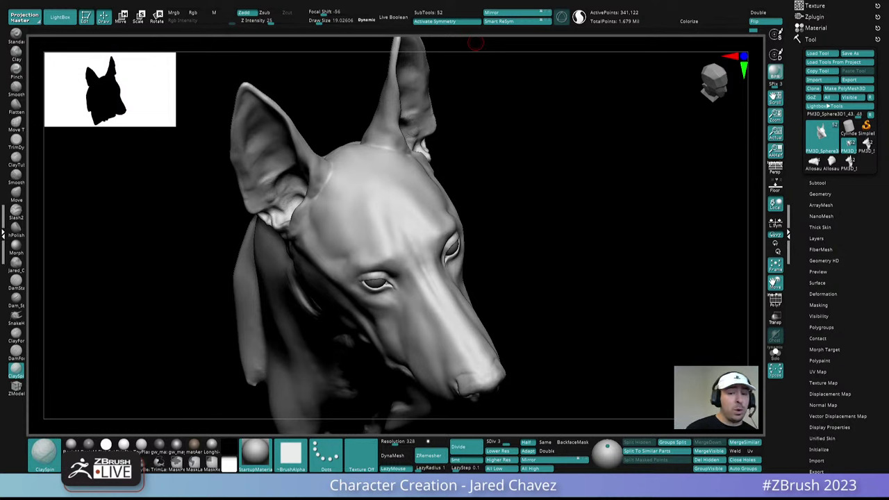
- Review the whole dog bust in three-quarter and profile views and bring up the Allosaurus_01 sculpt for comparison
{"action": "left_click_drag", "start_coordinate": [476, 43], "coordinate": [507, 321]}
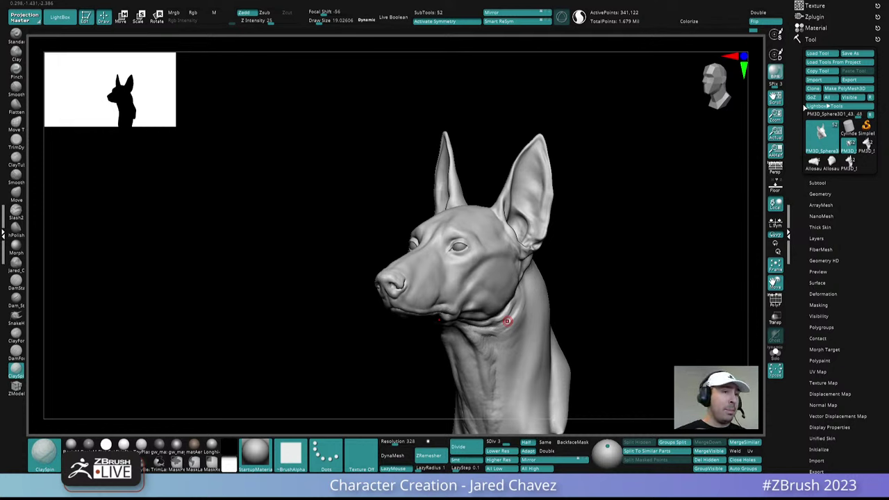
{"action": "right_click_drag", "start_coordinate": [507, 321], "coordinate": [450, 297]}
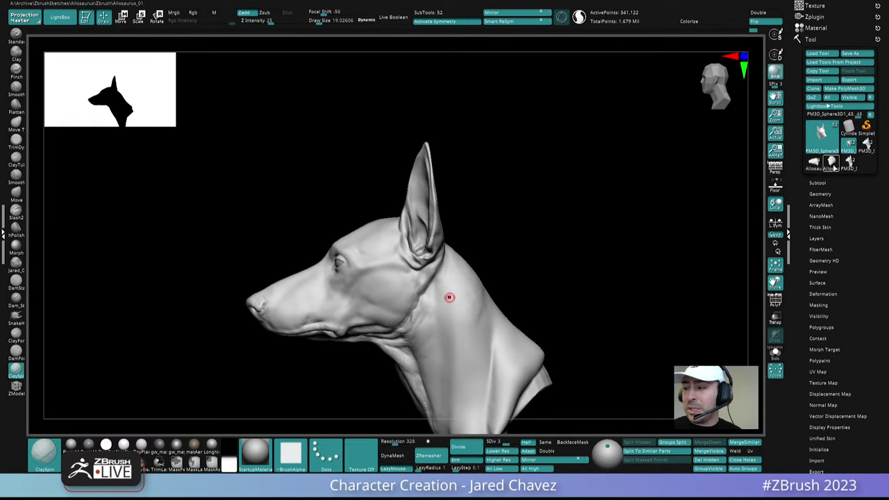
{"action": "left_click", "coordinate": [833, 164]}
{"action": "key", "text": "f"}
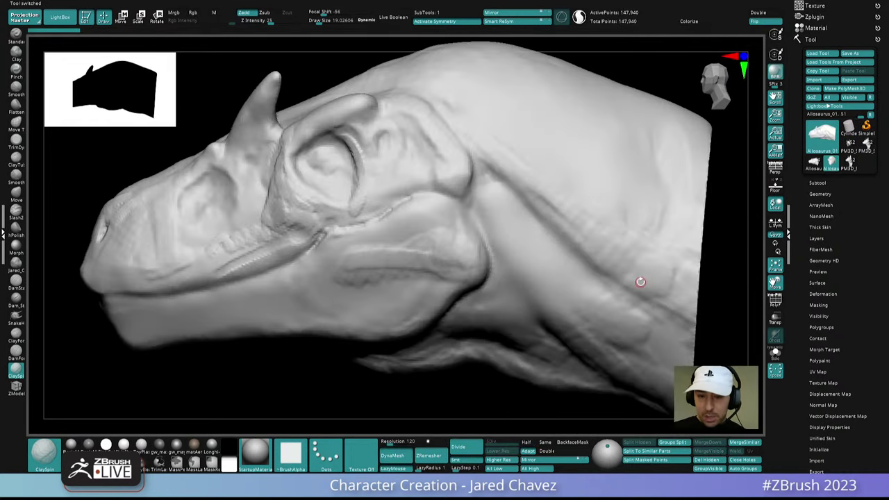
{"action": "right_click_drag", "start_coordinate": [555, 307], "coordinate": [434, 252], "text": "ctrl"}
{"action": "mouse_move", "coordinate": [442, 282]}
{"action": "right_mouse_down"}
{"action": "mouse_move", "coordinate": [478, 292]}
{"action": "mouse_move", "coordinate": [452, 278]}
{"action": "mouse_move", "coordinate": [459, 290]}
{"action": "mouse_move", "coordinate": [452, 277]}
{"action": "right_mouse_up"}
{"action": "key", "text": "space"}
- Load the saved Allosaurus_02 to Allosaurus_06 sculpt versions from the Allosaurus folder in Archive > ZbrushSketches
{"action": "left_click", "coordinate": [820, 54]}
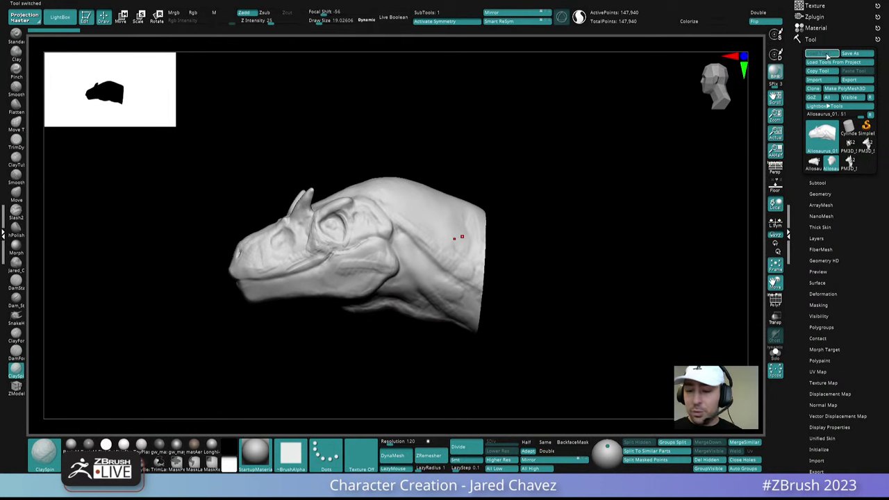
{"action": "left_click", "coordinate": [434, 152]}
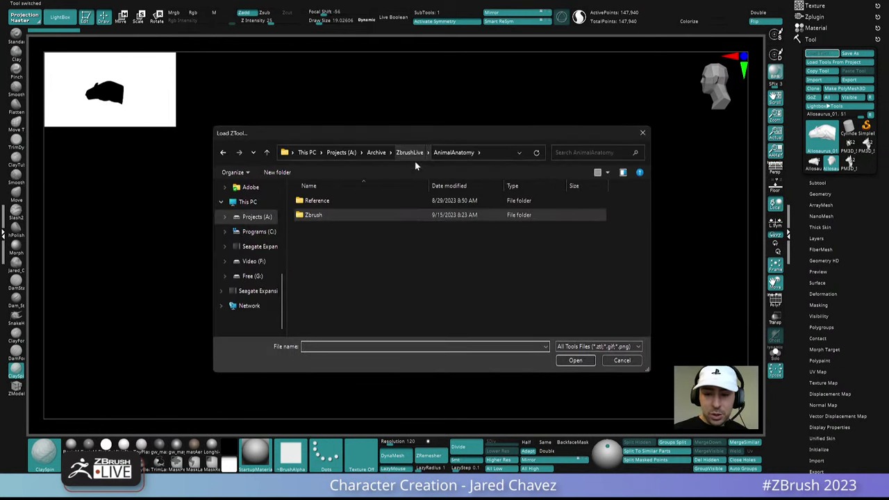
{"action": "left_click", "coordinate": [378, 154]}
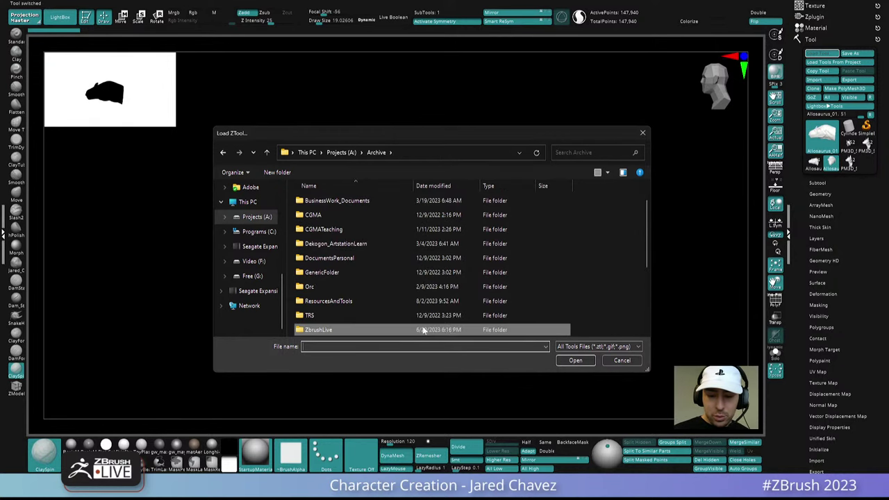
{"action": "left_click_drag", "start_coordinate": [646, 247], "coordinate": [647, 262]}
{"action": "double_click", "coordinate": [341, 316]}
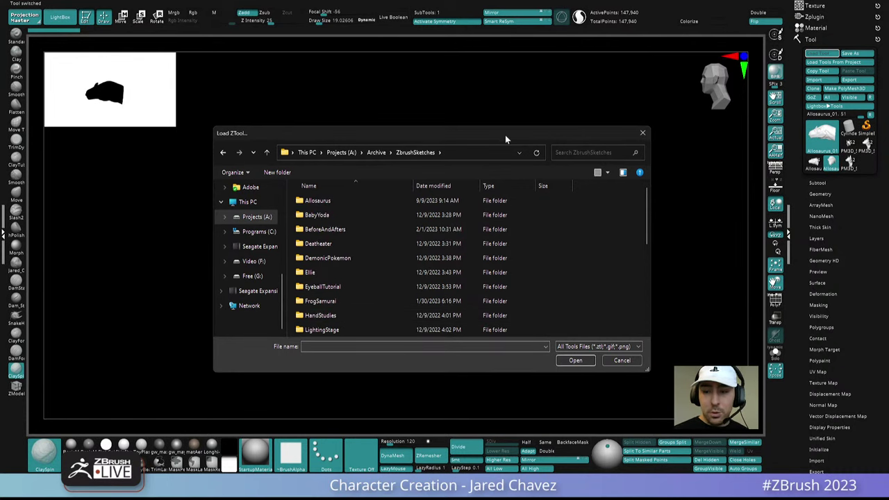
{"action": "left_click_drag", "start_coordinate": [505, 135], "coordinate": [476, 1]}
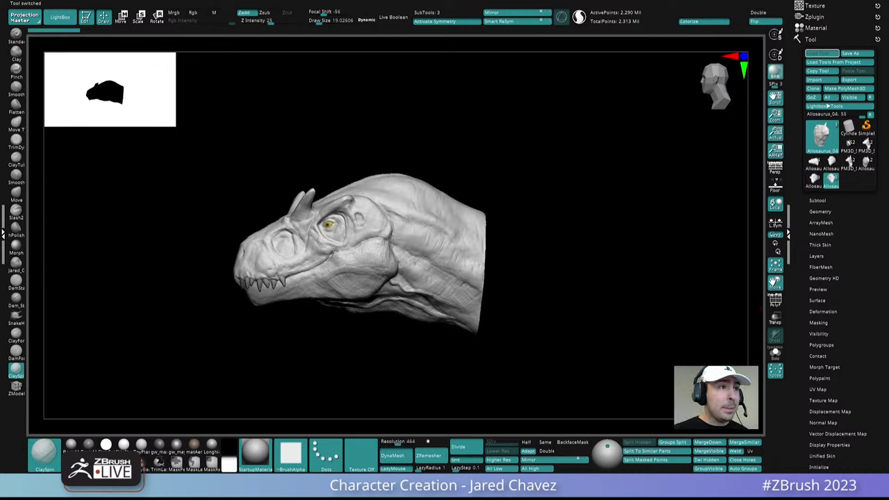
{"action": "left_click", "coordinate": [832, 51]}
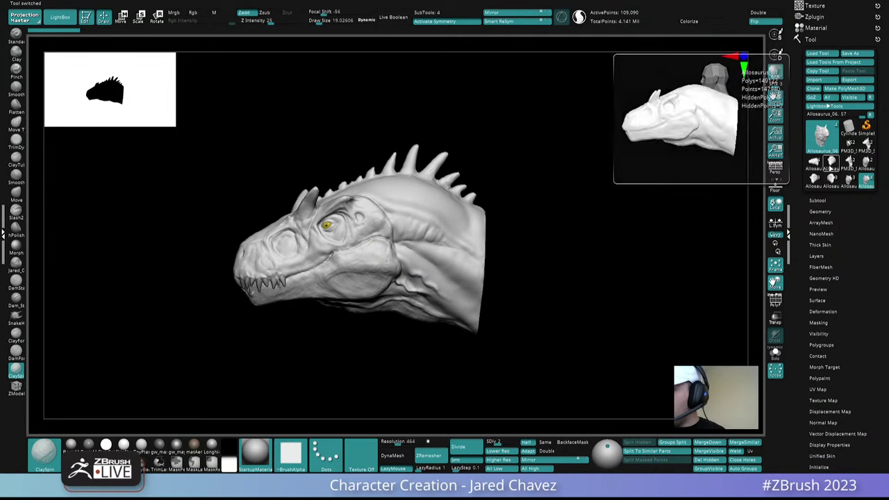
- Compare the Allosaurus_01, Allosaurus_02 and Allosaurus_03 versions in profile, alternating between the second and third
{"action": "left_click", "coordinate": [831, 165]}
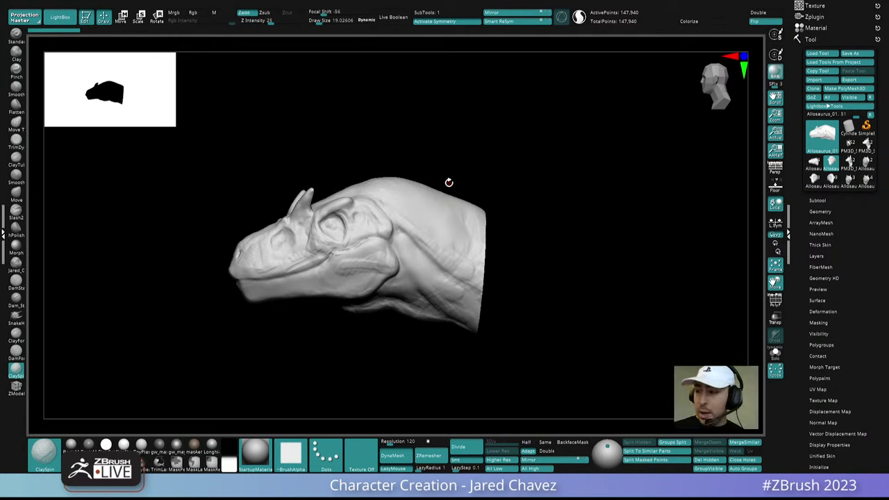
{"action": "mouse_move", "coordinate": [852, 152]}
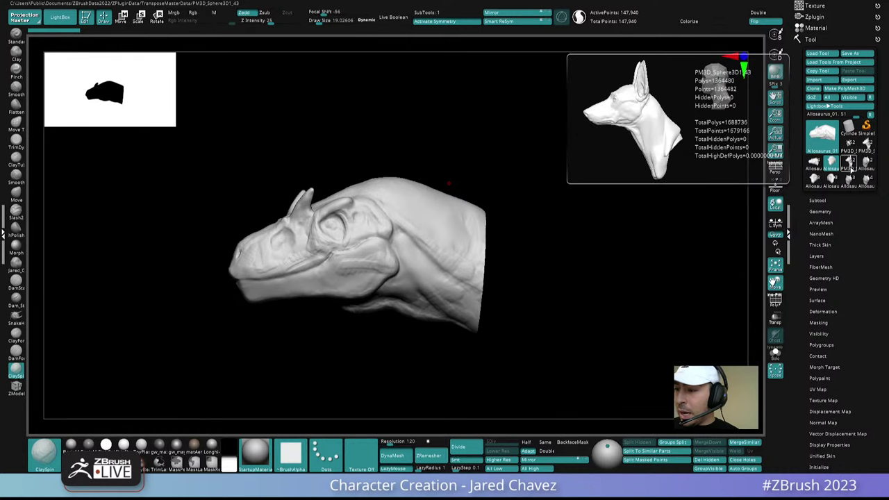
{"action": "left_click", "coordinate": [866, 163]}
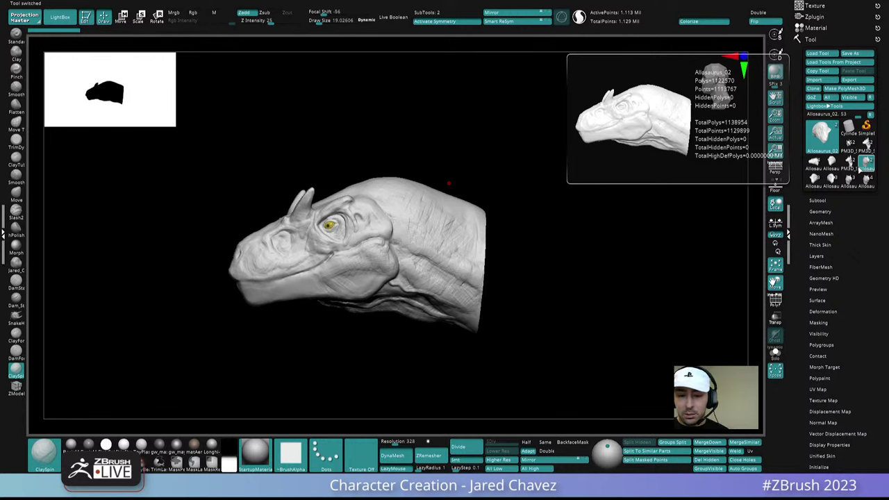
{"action": "left_click", "coordinate": [813, 179]}
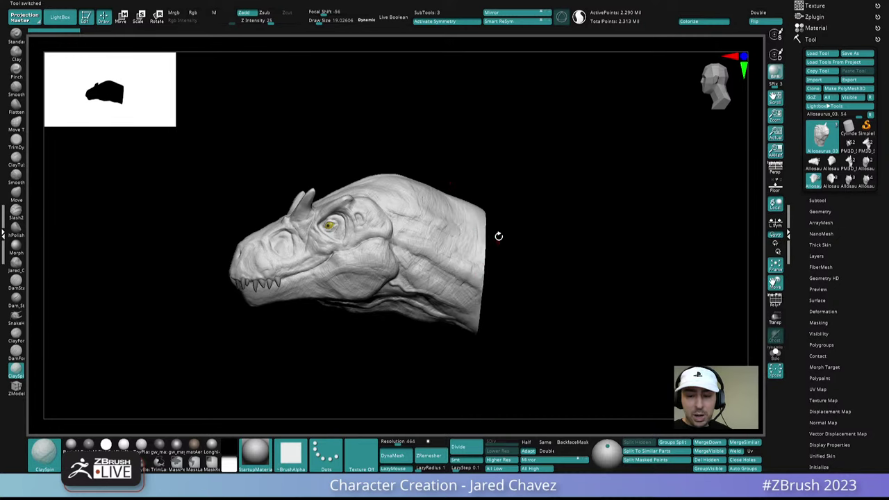
{"action": "left_click_drag", "start_coordinate": [498, 234], "coordinate": [446, 263]}
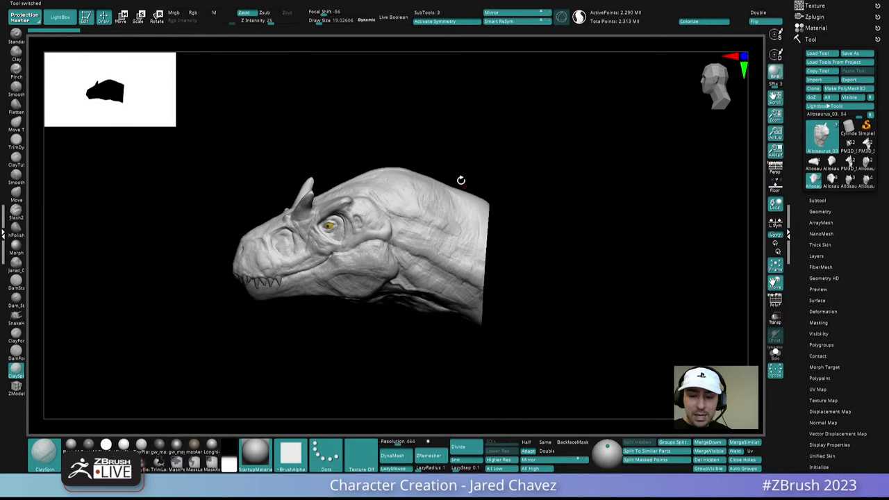
{"action": "right_click_drag", "start_coordinate": [451, 225], "coordinate": [451, 207]}
{"action": "left_click", "coordinate": [866, 163]}
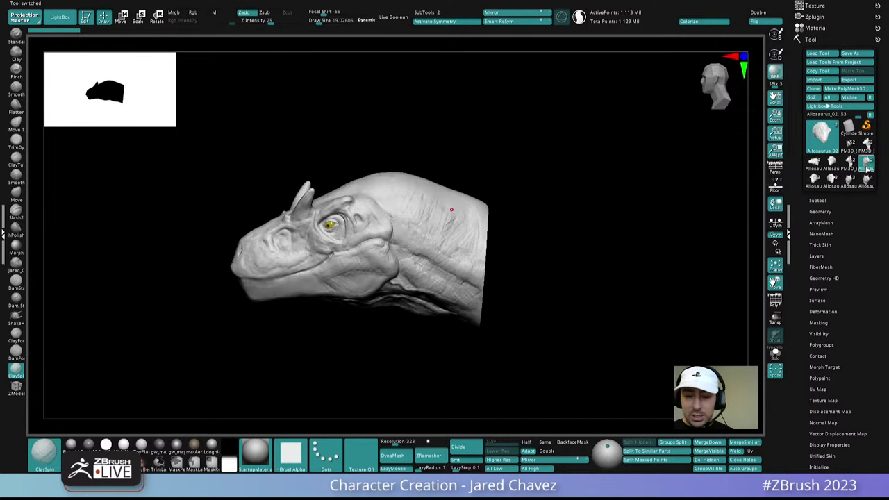
{"action": "left_click", "coordinate": [813, 182]}
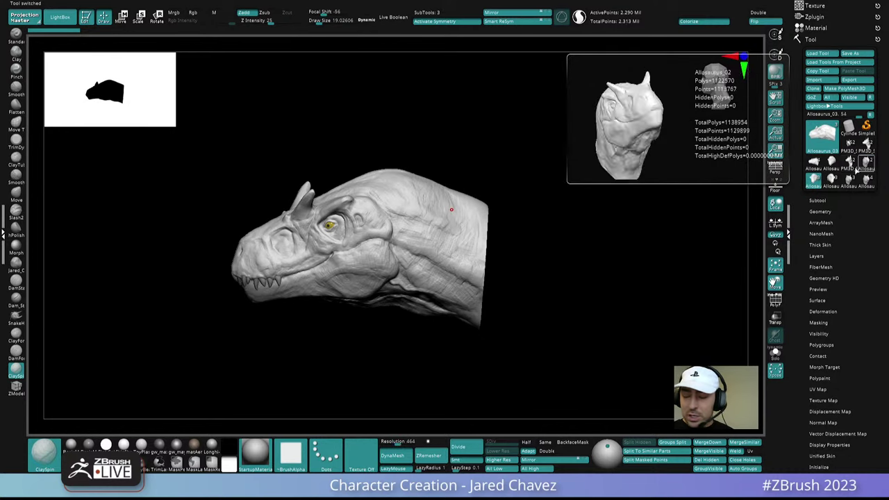
{"action": "left_click", "coordinate": [865, 165]}
- Step through the Allosaurus_04, Allosaurus_05 and Allosaurus_06 versions to examine how the head and spikes progress
{"action": "left_click", "coordinate": [832, 179]}
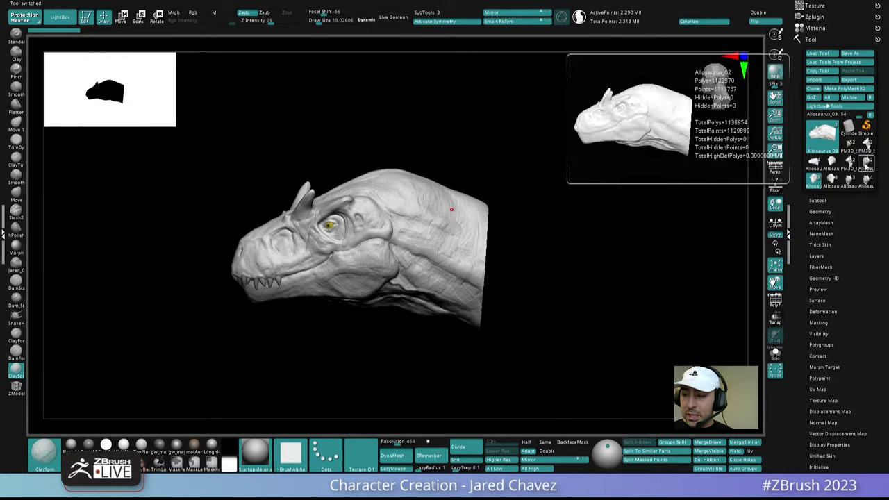
{"action": "mouse_move", "coordinate": [826, 186]}
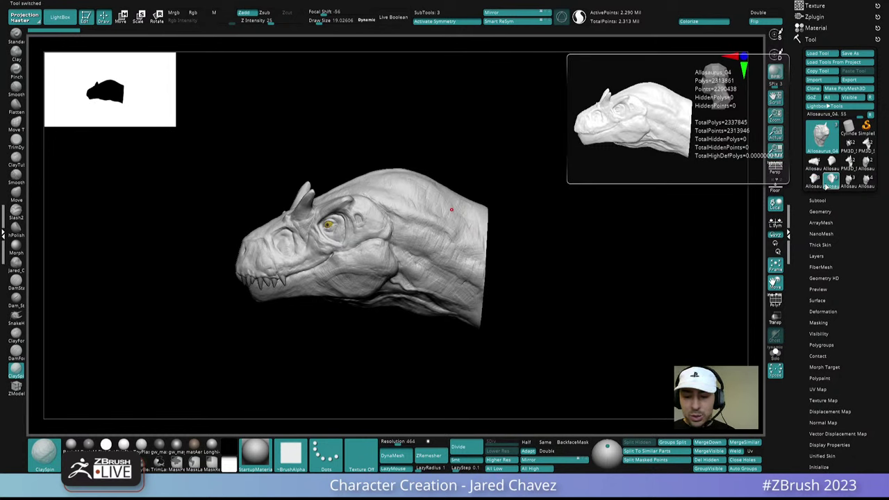
{"action": "left_click", "coordinate": [849, 182]}
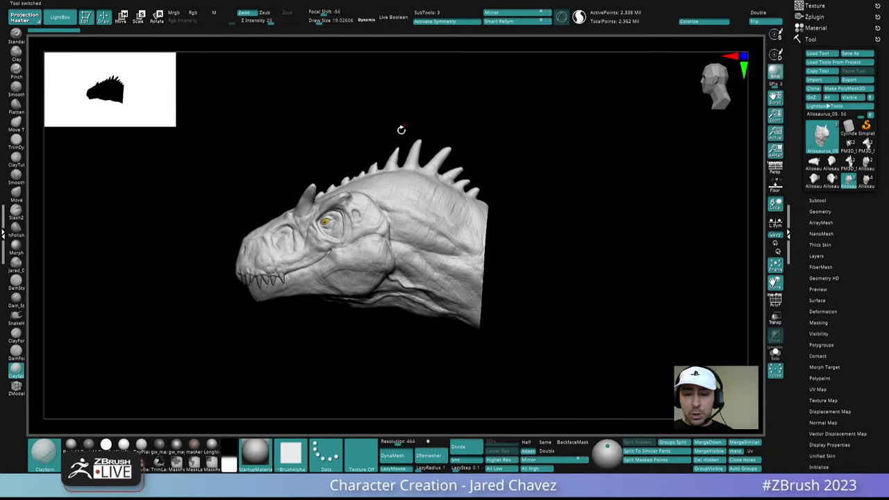
{"action": "left_click", "coordinate": [867, 184]}
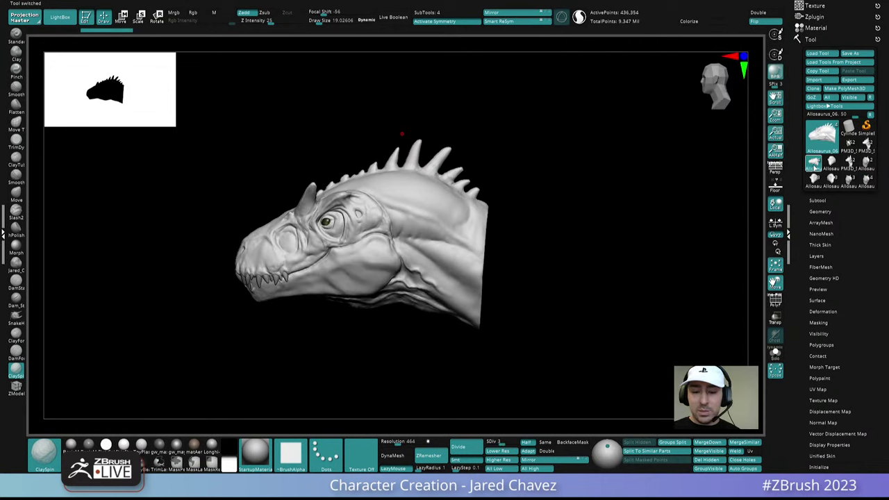
- Compare the two Allosaurus_06 versions up close in profile, examining the eye, jaw and neck forms
{"action": "left_click", "coordinate": [814, 163]}
{"action": "right_click_drag", "start_coordinate": [453, 267], "coordinate": [334, 277]}
{"action": "right_click_drag", "start_coordinate": [435, 338], "coordinate": [421, 301], "text": "alt"}
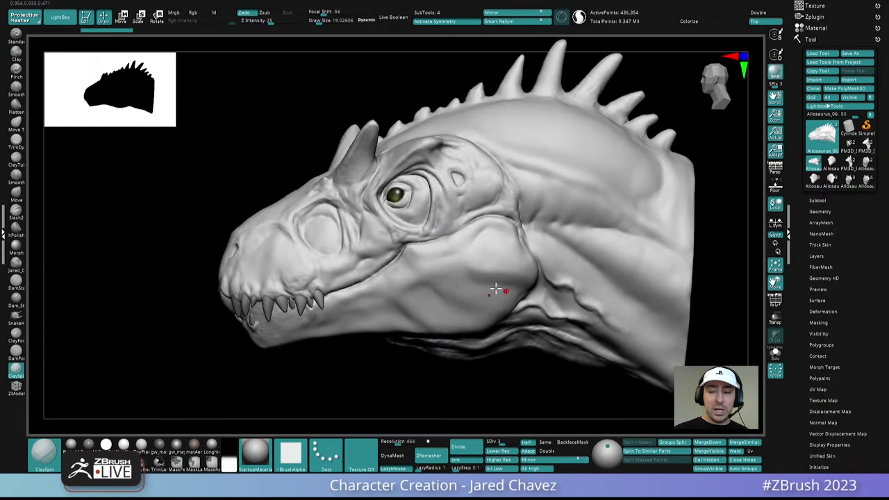
{"action": "right_click_drag", "start_coordinate": [498, 289], "coordinate": [400, 289], "text": "alt"}
{"action": "left_click", "coordinate": [868, 183]}
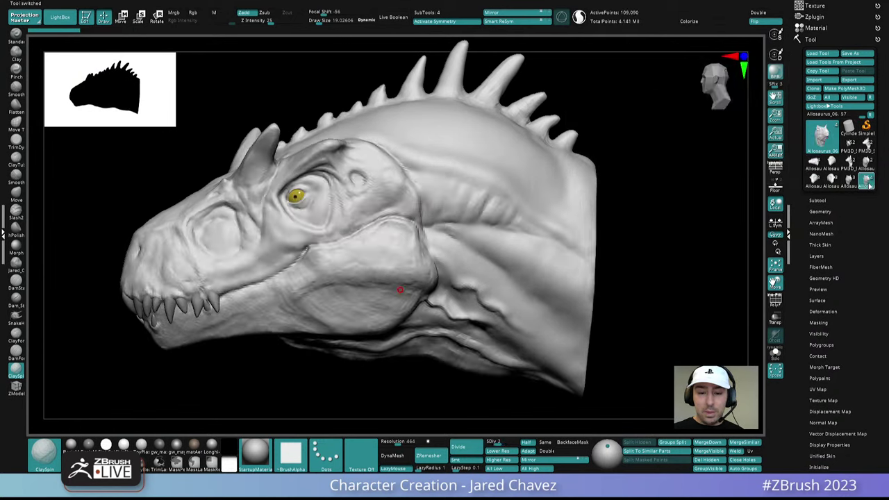
{"action": "left_click", "coordinate": [814, 164]}
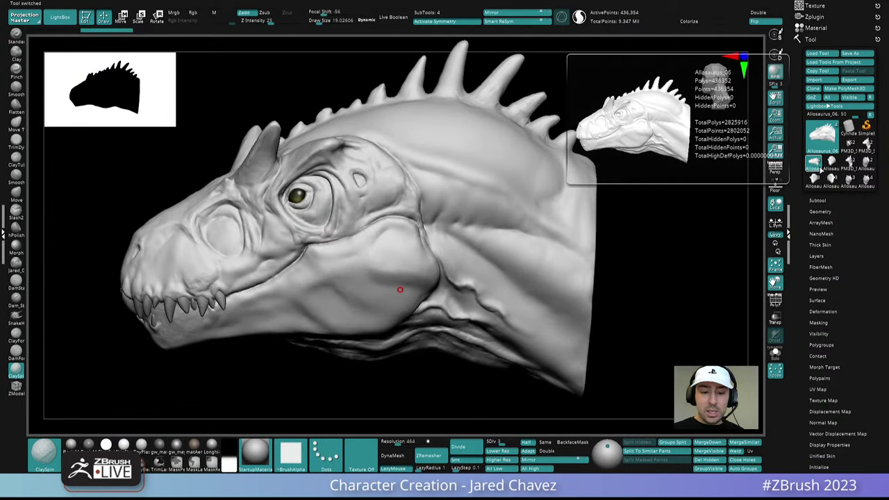
{"action": "mouse_move", "coordinate": [498, 291]}
{"action": "right_mouse_down", "text": "ctrl"}
{"action": "mouse_move", "coordinate": [452, 287]}
{"action": "mouse_move", "coordinate": [498, 291]}
{"action": "right_mouse_up", "text": "ctrl"}
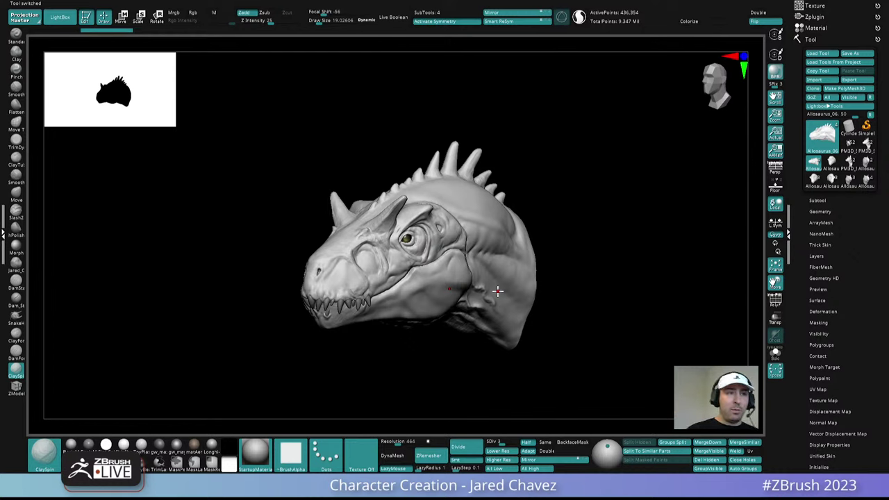
- Switch back to the dog head model, frame the full bust and save the tool to file
{"action": "left_click", "coordinate": [849, 147]}
{"action": "key", "text": "f"}
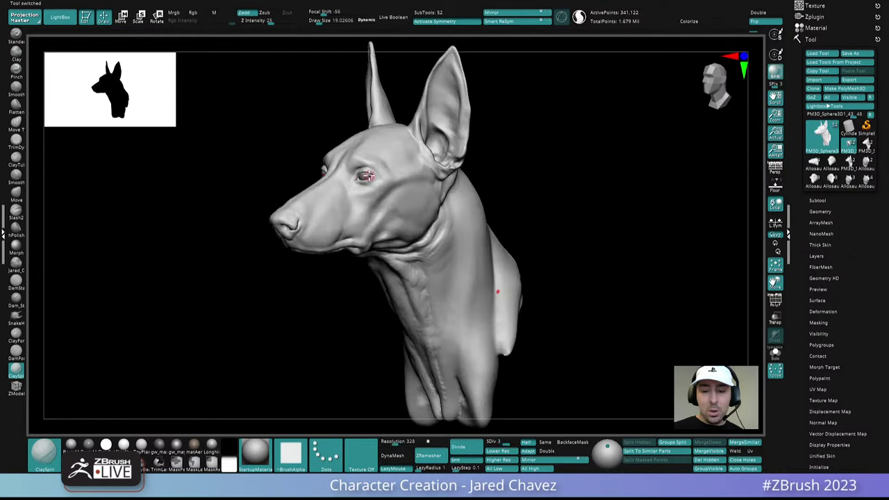
{"action": "left_click", "coordinate": [857, 54]}
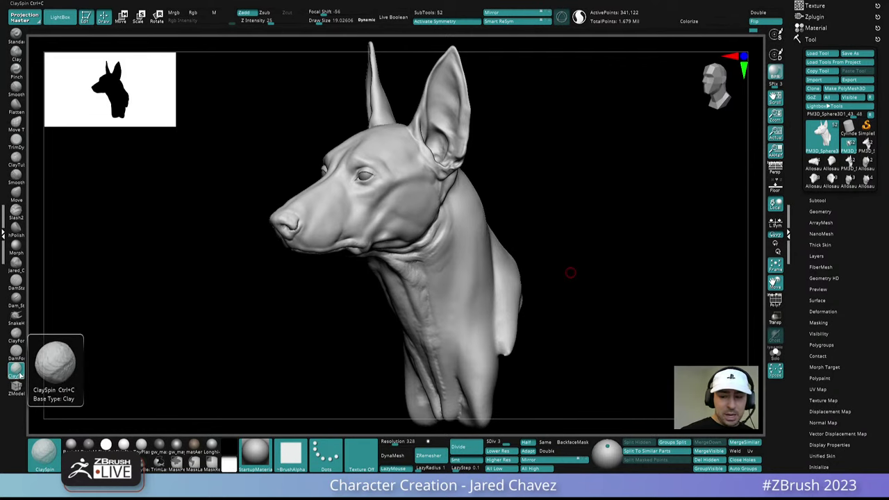
- Try a zigzag ClaySpin stroke on the side of the dog's neck with the draw size at about 114
{"action": "mouse_move", "coordinate": [571, 272]}
{"action": "right_mouse_down"}
{"action": "mouse_move", "coordinate": [470, 257]}
{"action": "mouse_move", "coordinate": [464, 283]}
{"action": "right_mouse_up"}
{"action": "key", "text": "space"}
{"action": "mouse_move", "coordinate": [464, 283]}
{"action": "left_mouse_down"}
{"action": "mouse_move", "coordinate": [476, 282]}
{"action": "mouse_move", "coordinate": [447, 367]}
{"action": "left_mouse_up"}
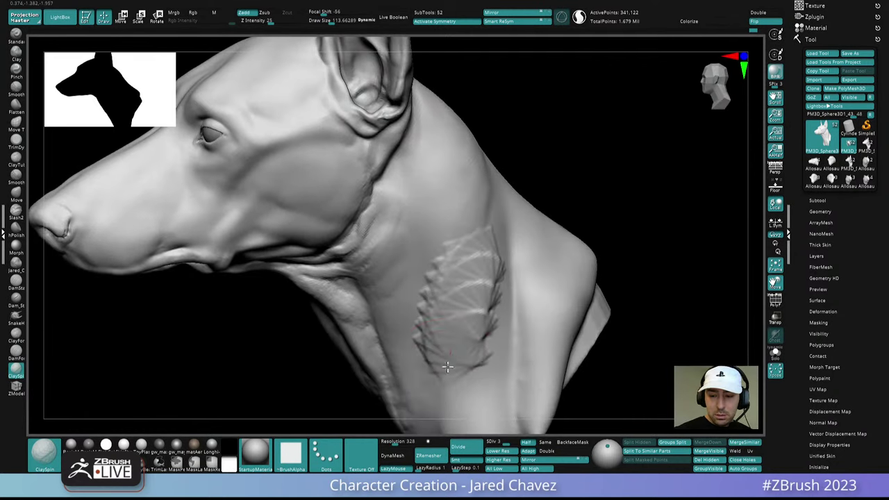
{"action": "mouse_move", "coordinate": [562, 308]}
{"action": "right_mouse_down", "text": "ctrl"}
{"action": "mouse_move", "coordinate": [576, 235]}
{"action": "mouse_move", "coordinate": [512, 208]}
{"action": "mouse_move", "coordinate": [536, 235]}
{"action": "mouse_move", "coordinate": [577, 246]}
{"action": "mouse_move", "coordinate": [570, 234]}
{"action": "right_mouse_up", "text": "ctrl"}
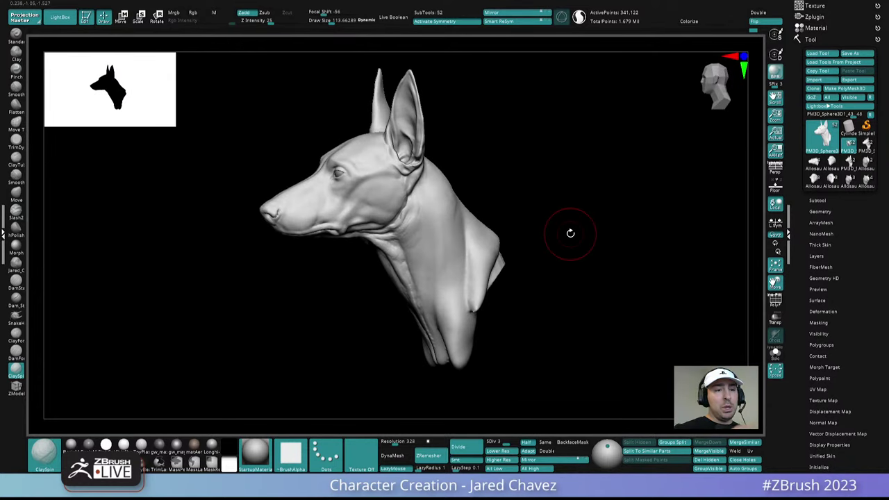
{"action": "left_click", "coordinate": [60, 17]}
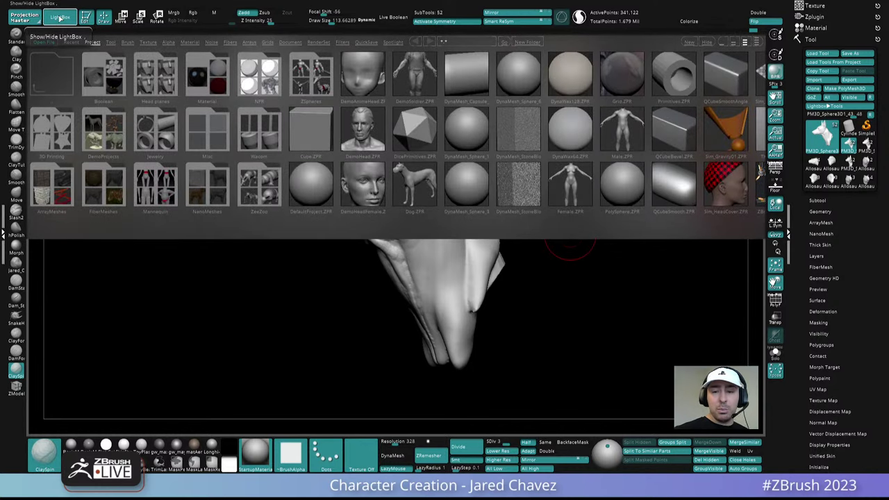
{"action": "left_click", "coordinate": [60, 17]}
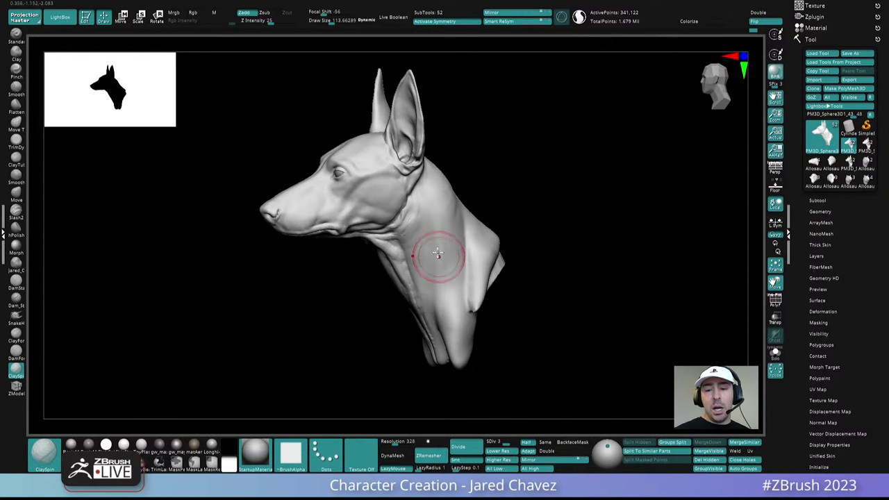
{"action": "right_click_drag", "start_coordinate": [433, 252], "coordinate": [460, 234]}
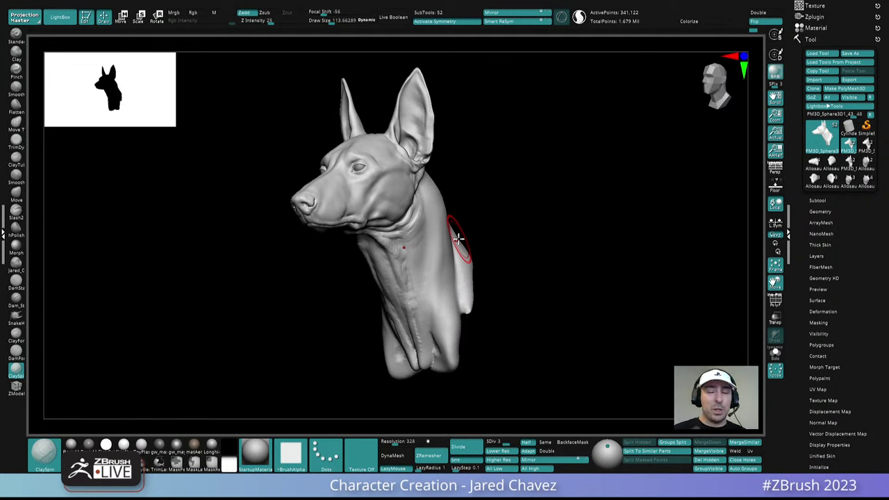
{"action": "right_click_drag", "start_coordinate": [458, 238], "coordinate": [440, 282]}
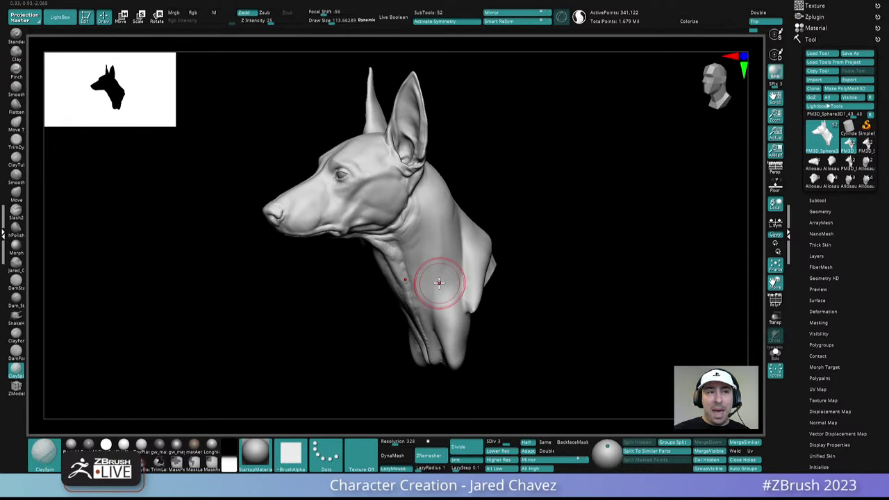